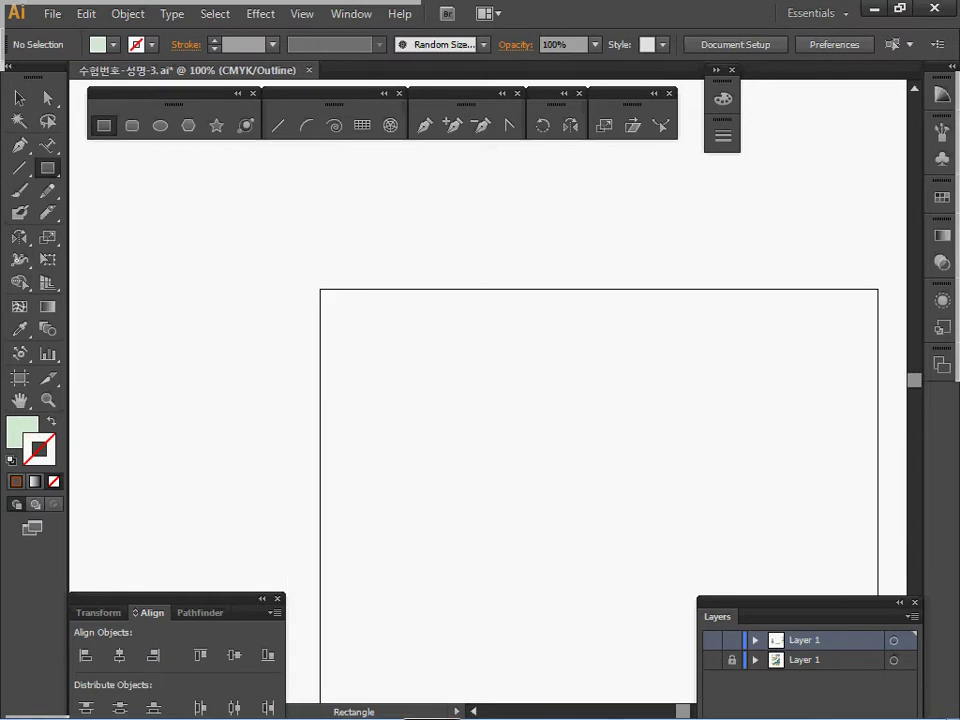
Switch to Preview mode and draw a light green 210 × 297 mm rectangle covering the whole artboard.
key(ctrl+y)
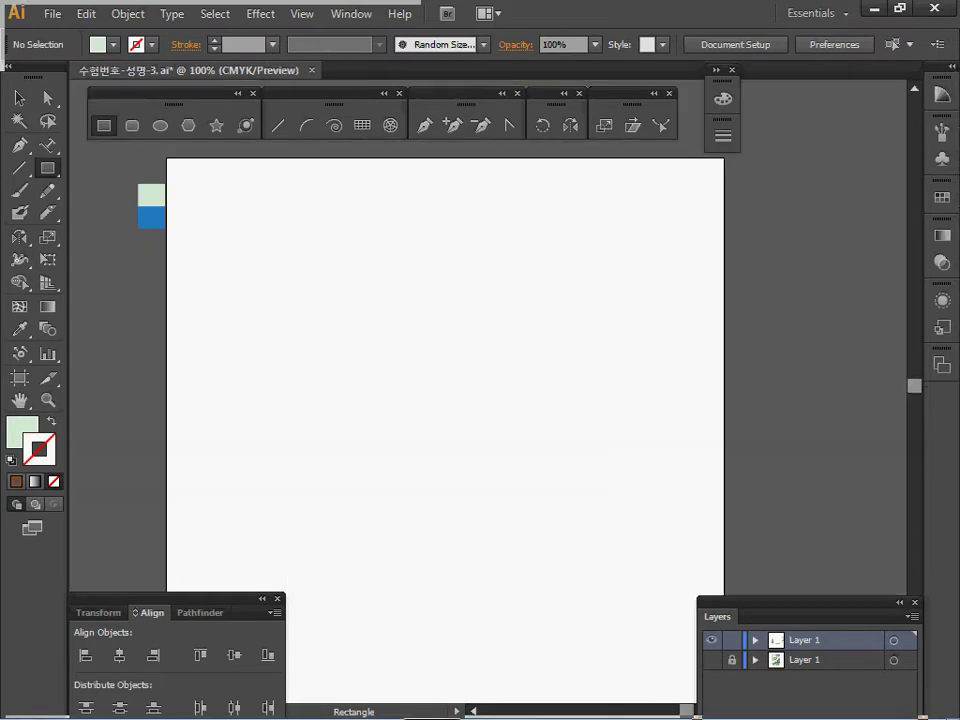
ctrl+click(151, 195)
key(ctrl+shift+a)
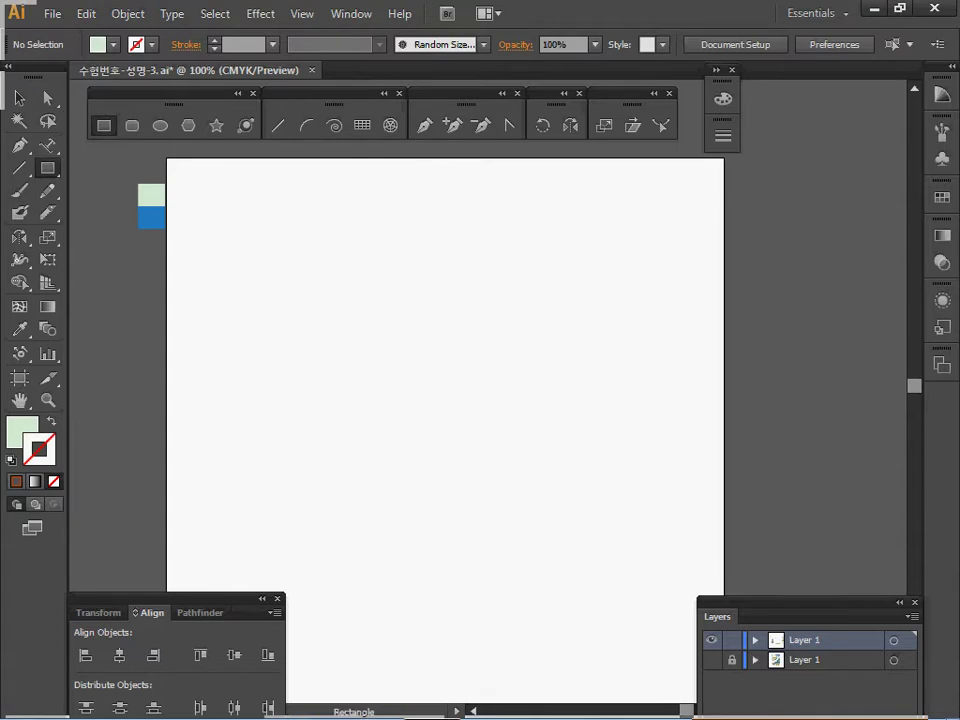
click(331, 310)
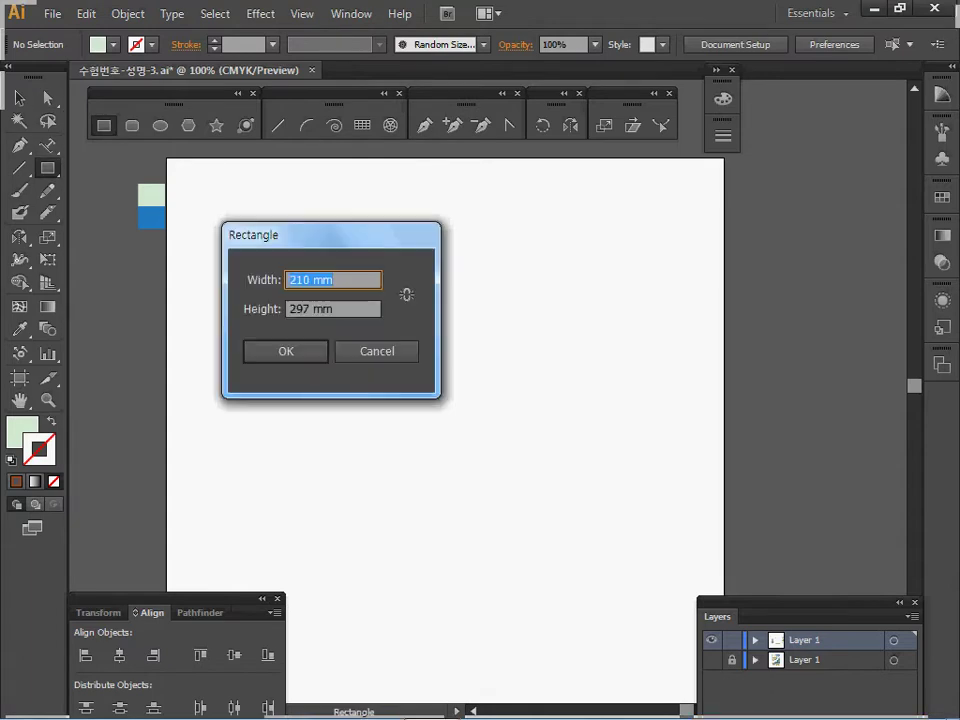
key(Tab)
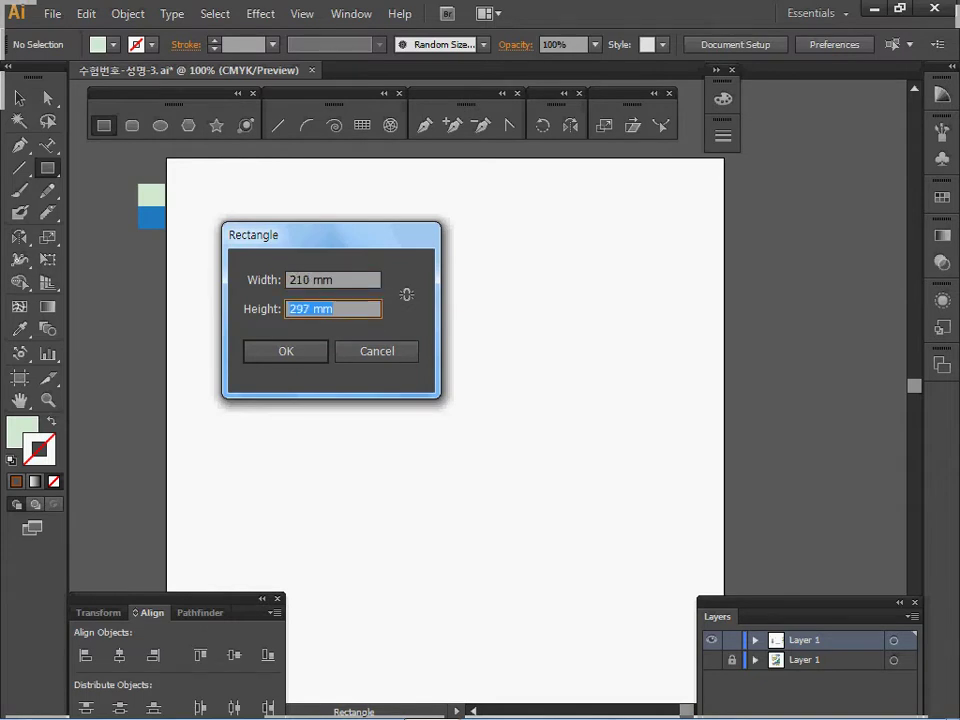
key(Return)
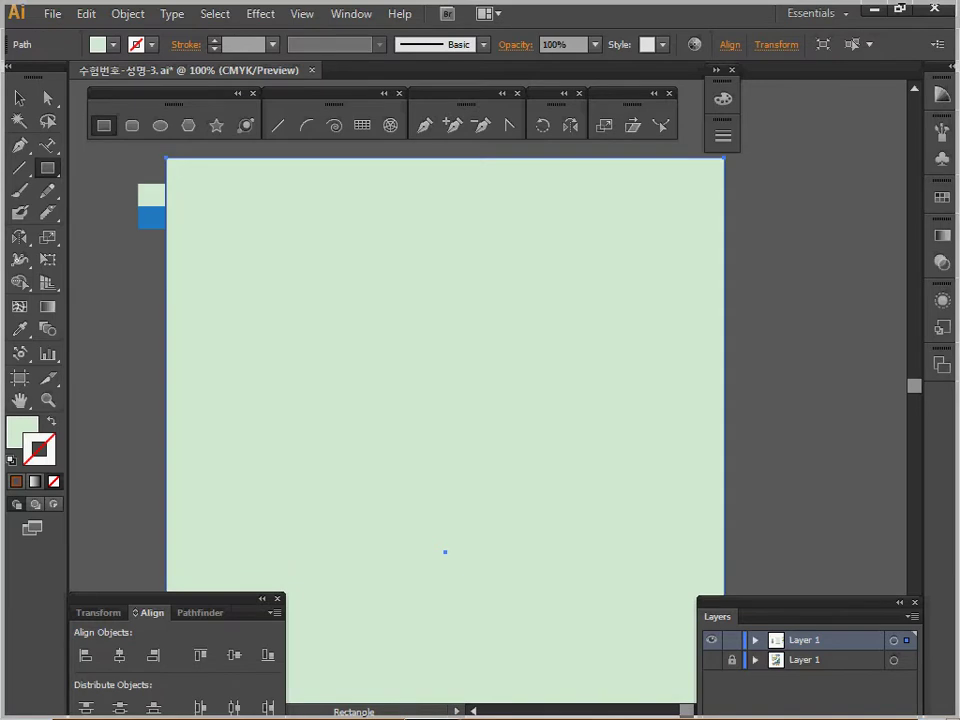
Add two mesh points across the rectangle's upper part, at about X 21.6 mm and X 160.7 mm, both at Y 53.8 mm.
ctrl+alt+click(332, 369)
drag(332, 369, 161, 305)
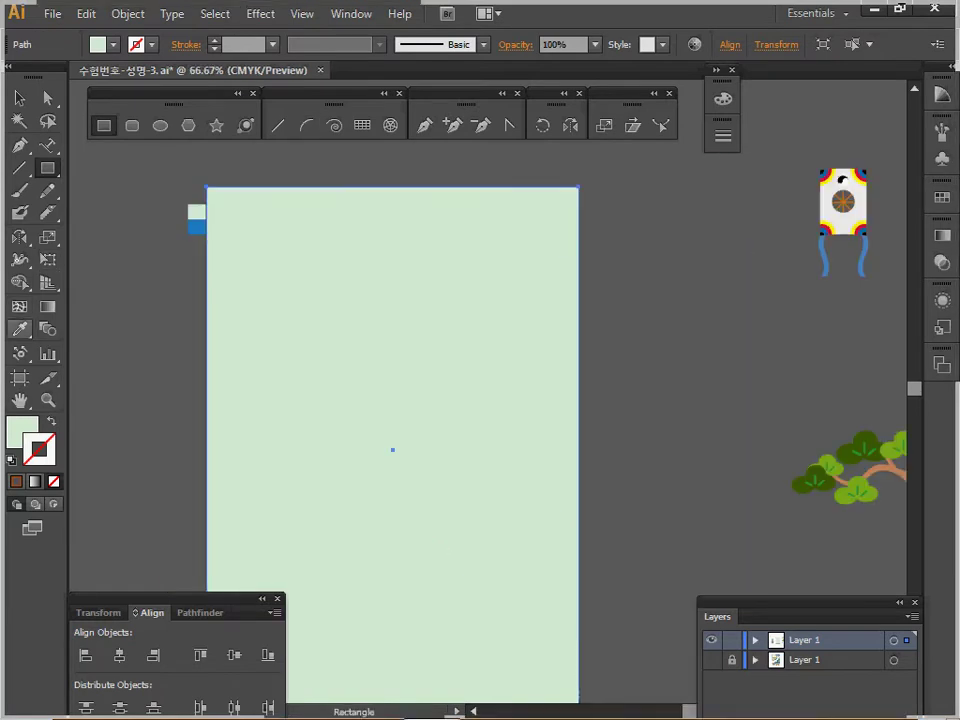
key(u)
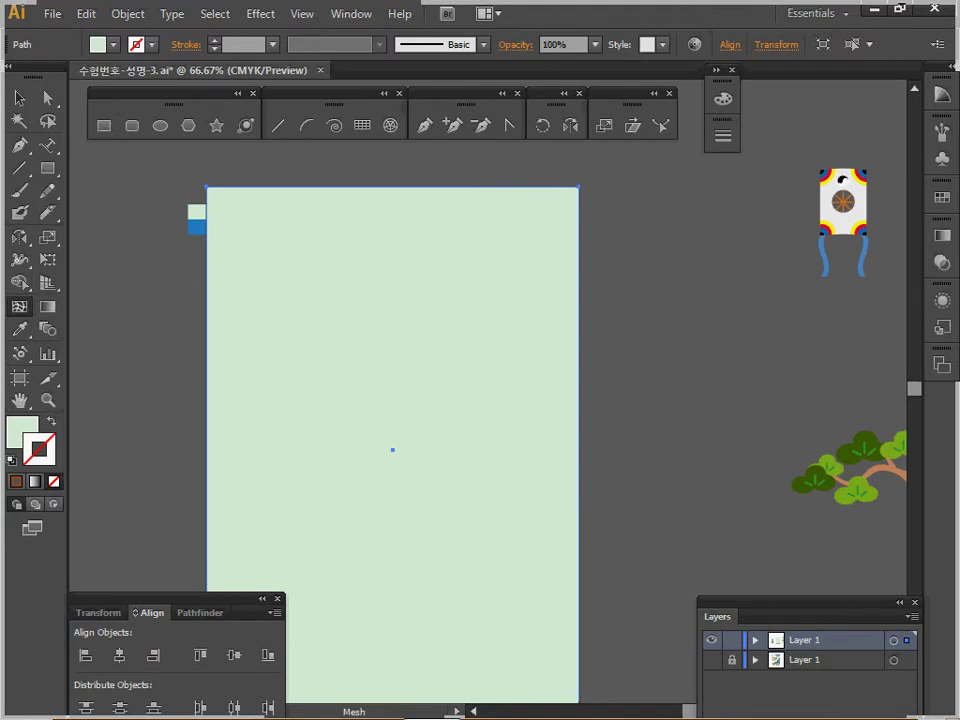
click(245, 281)
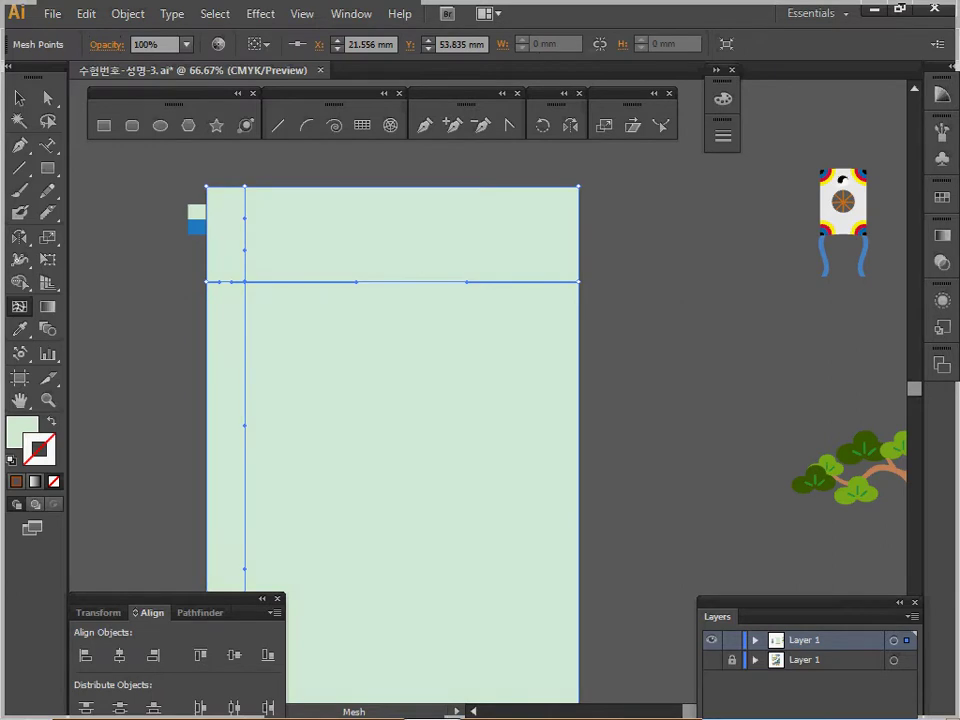
click(491, 281)
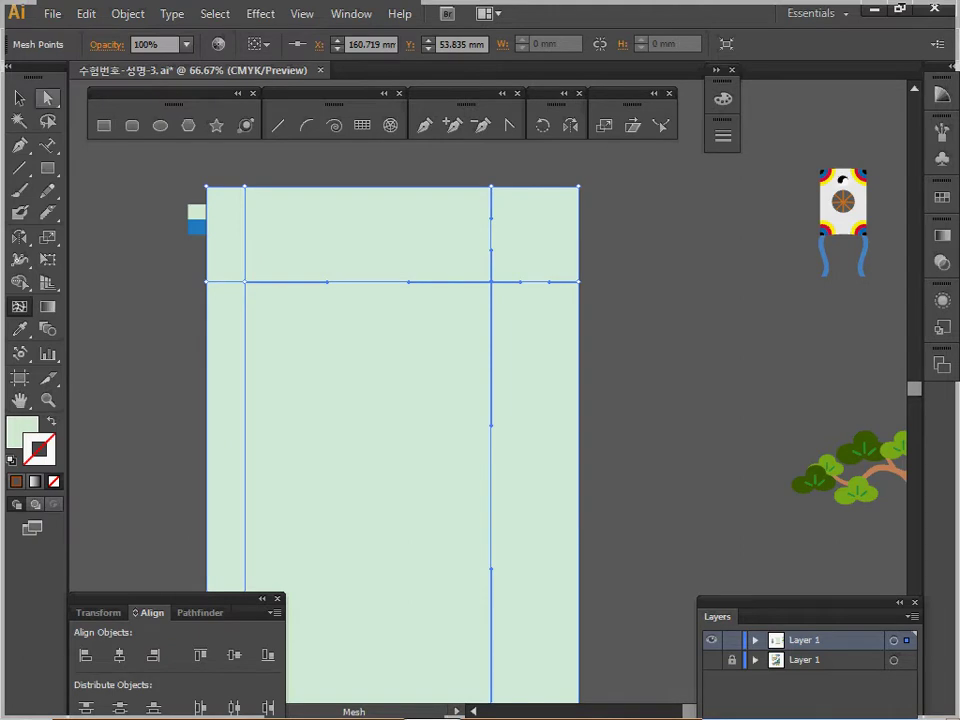
Colour the four mesh points in the background's upper-right corner with the blue sampled from the swatch square beside the artboard.
key(a)
drag(435, 153, 644, 337)
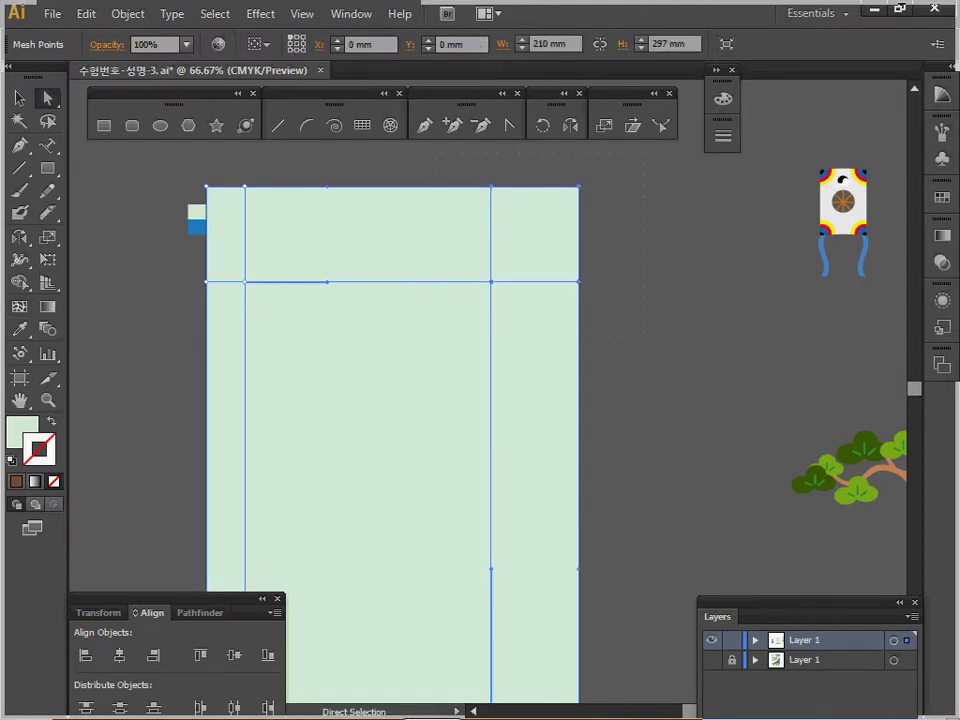
key(i)
click(196, 228)
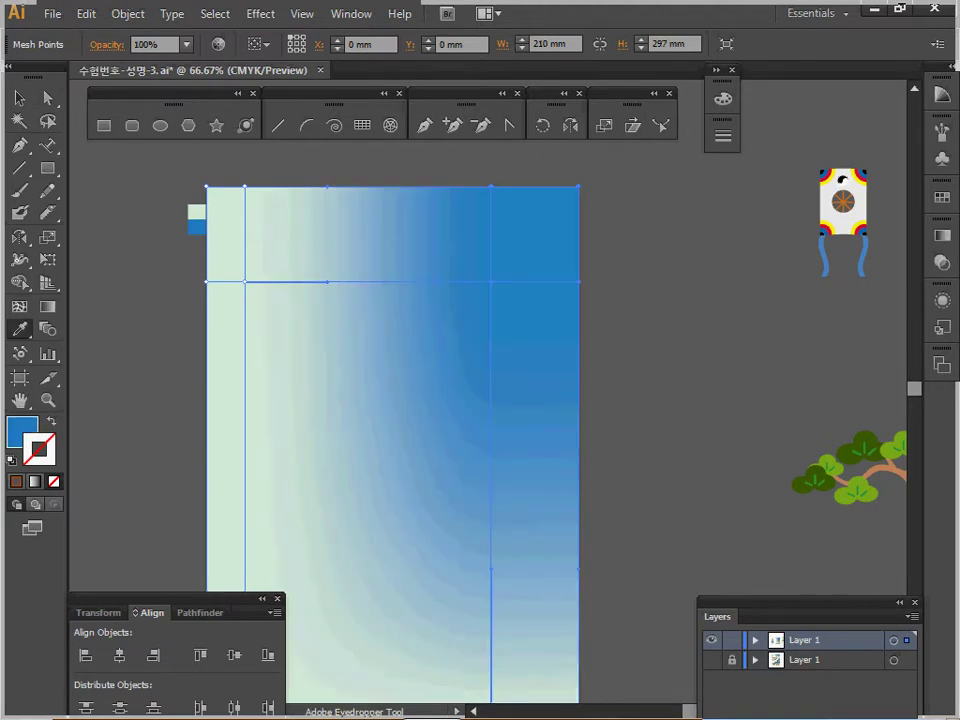
key(a)
key(ctrl+shift+a)
drag(400, 400, 439, 365)
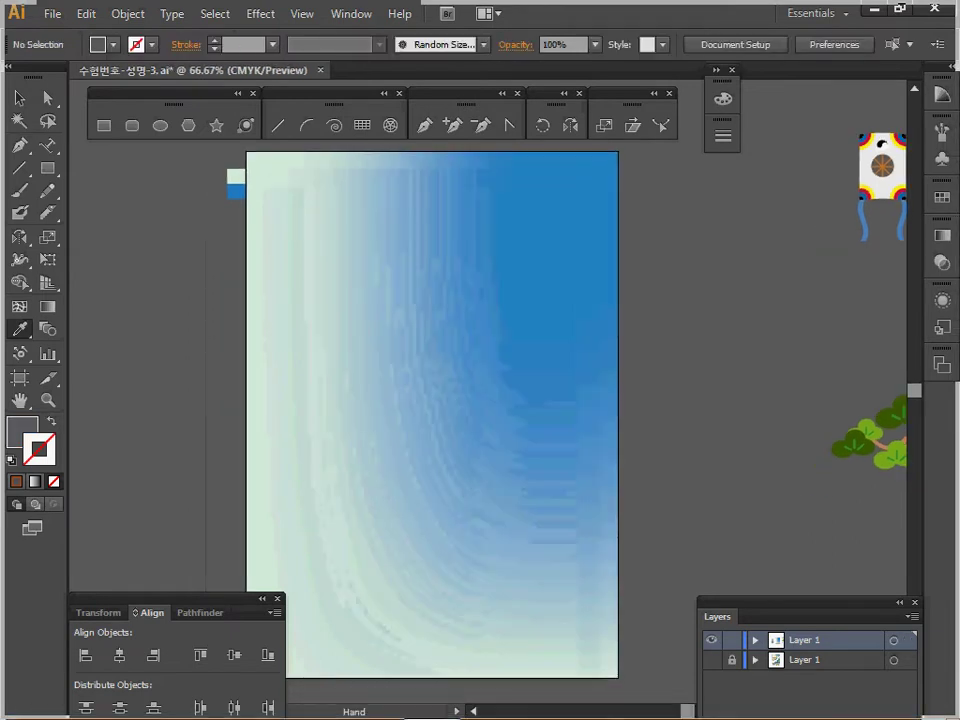
Place the two wave curves in front of the gradient mesh background and leave them deselected.
key(ctrl+a)
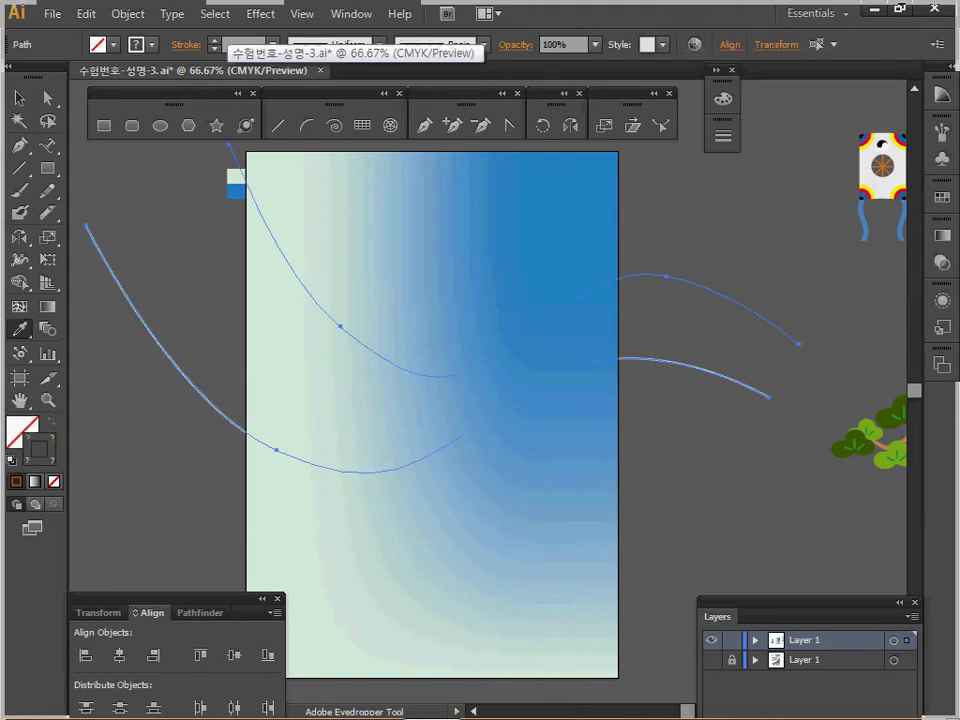
key(Delete)
key(ctrl+z)
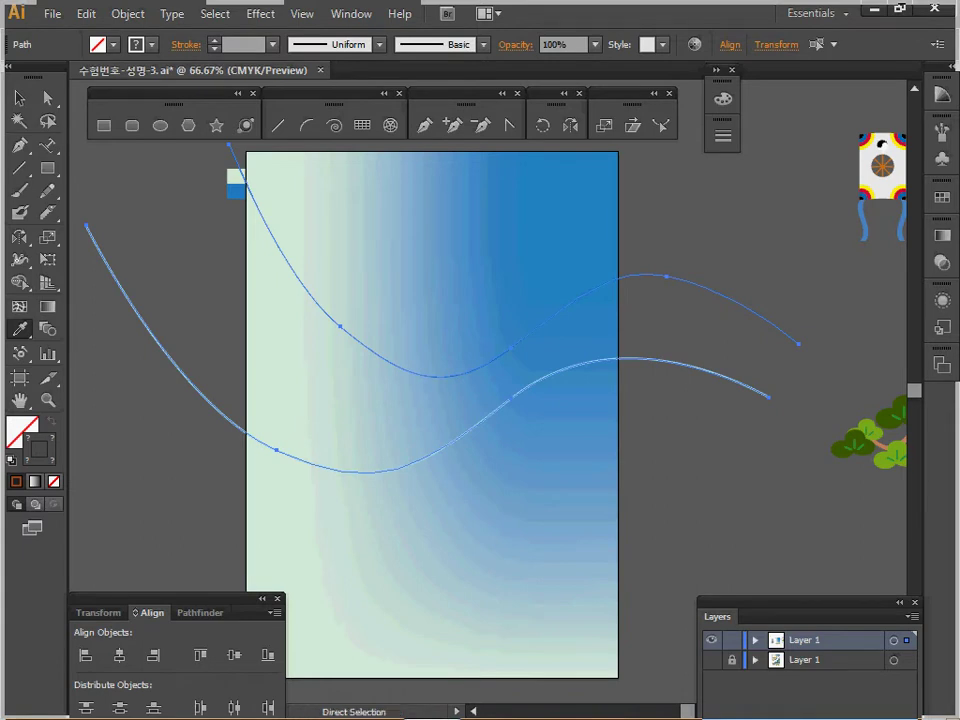
key(ctrl+shift+a)
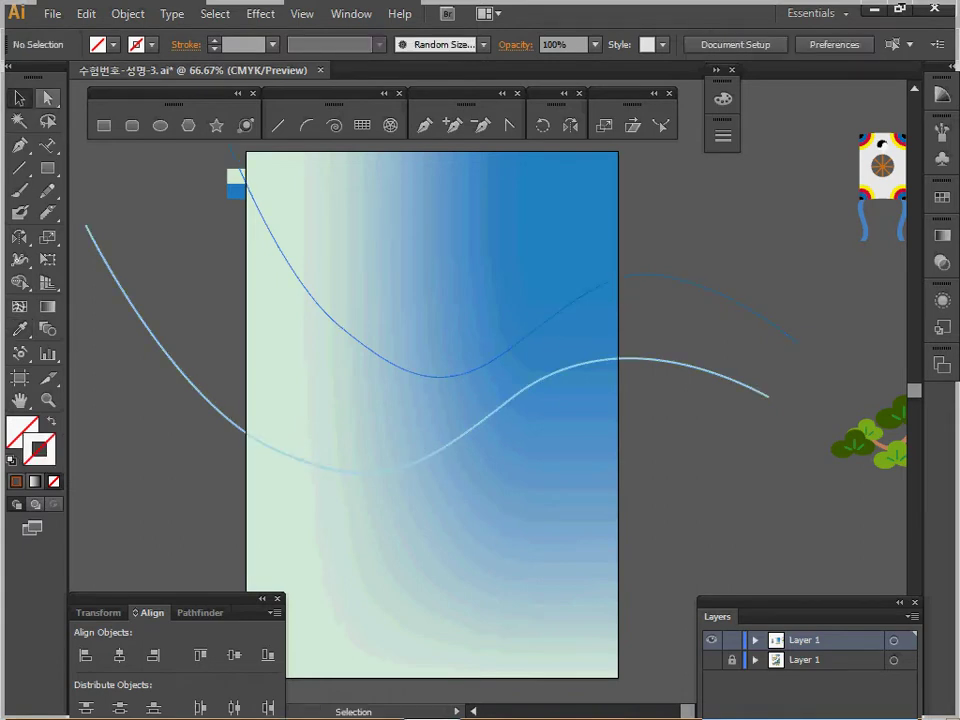
drag(105, 255, 152, 358)
drag(203, 155, 232, 206)
key(Delete)
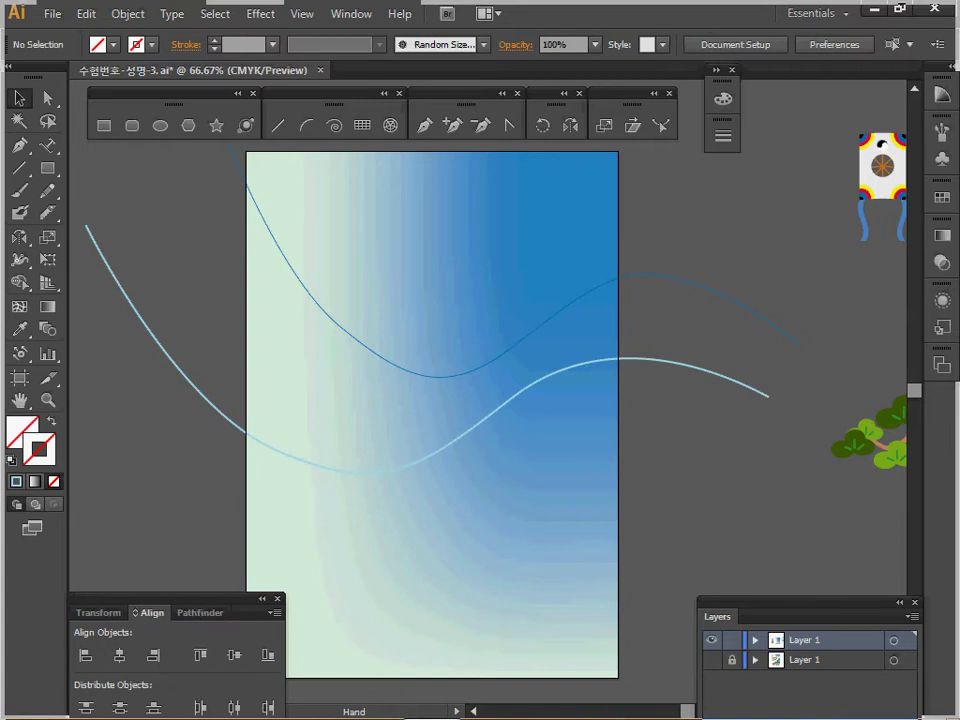
Select both wave curves and make a blend between them.
ctrl+click(552, 356)
drag(552, 356, 575, 272)
ctrl+alt+click(515, 346)
drag(651, 222, 682, 374)
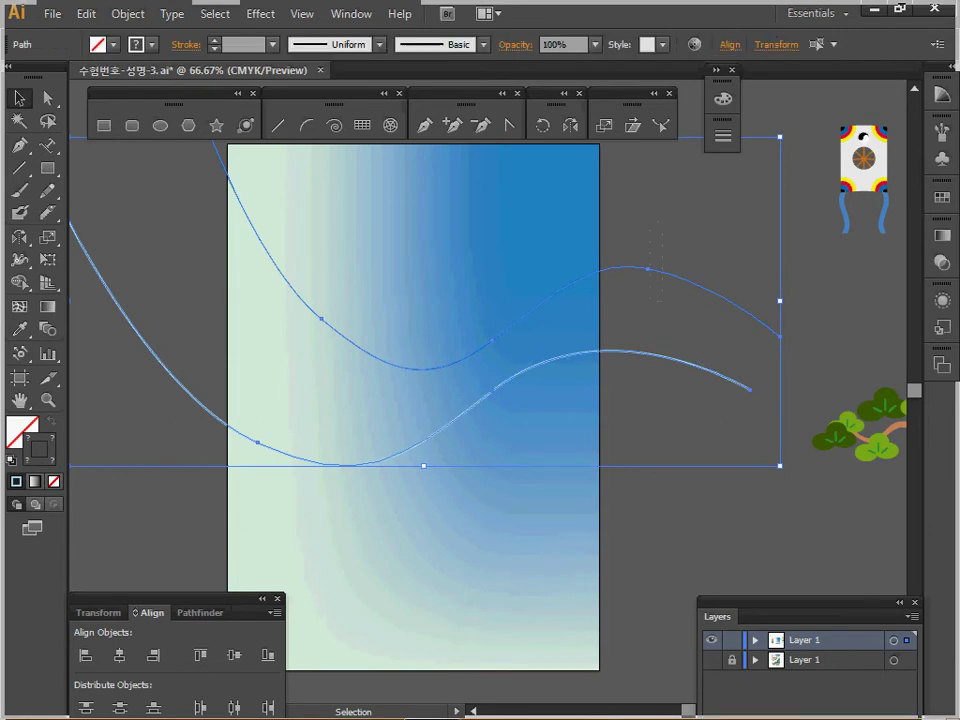
click(127, 13)
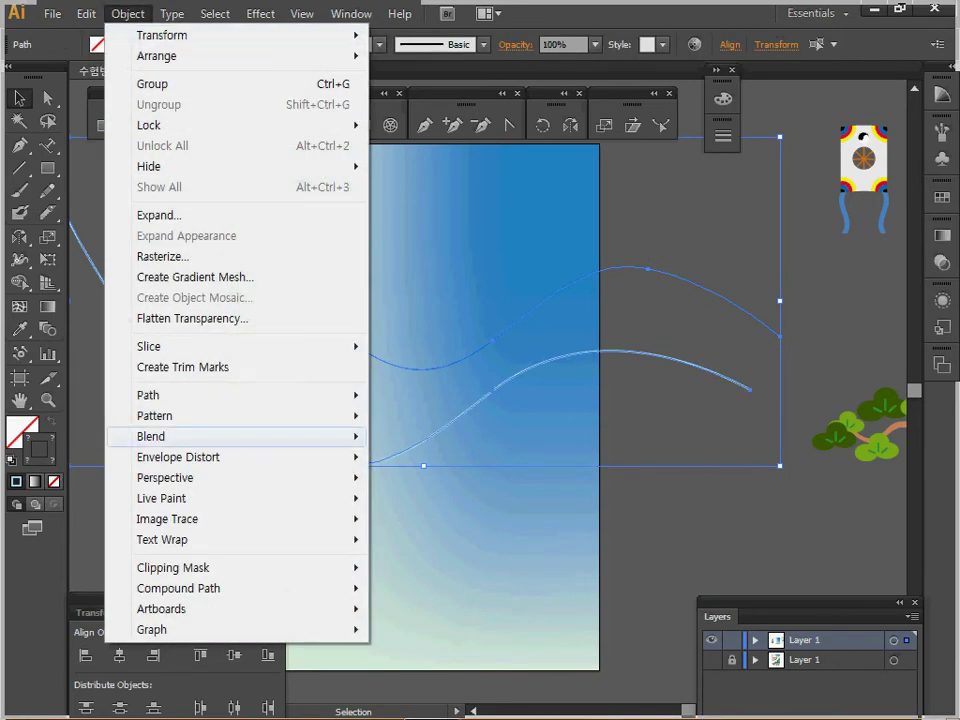
mouse_move(330, 436)
click(405, 435)
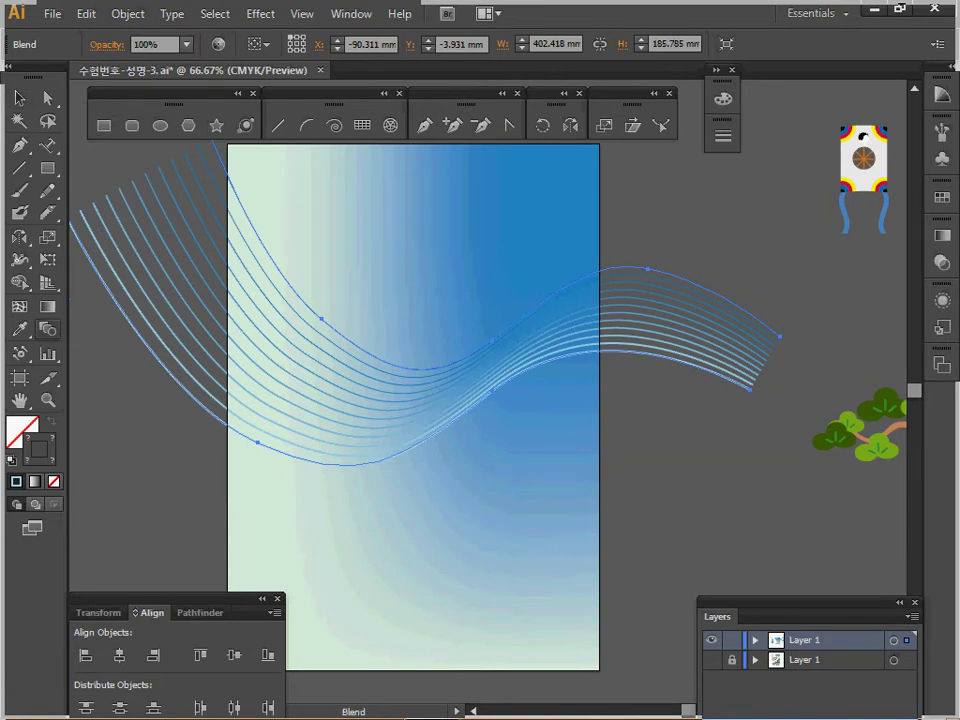
Set the wave blend to 15 specified steps and save the document.
double_click(48, 329)
key(Tab)
text(15)
key(Return)
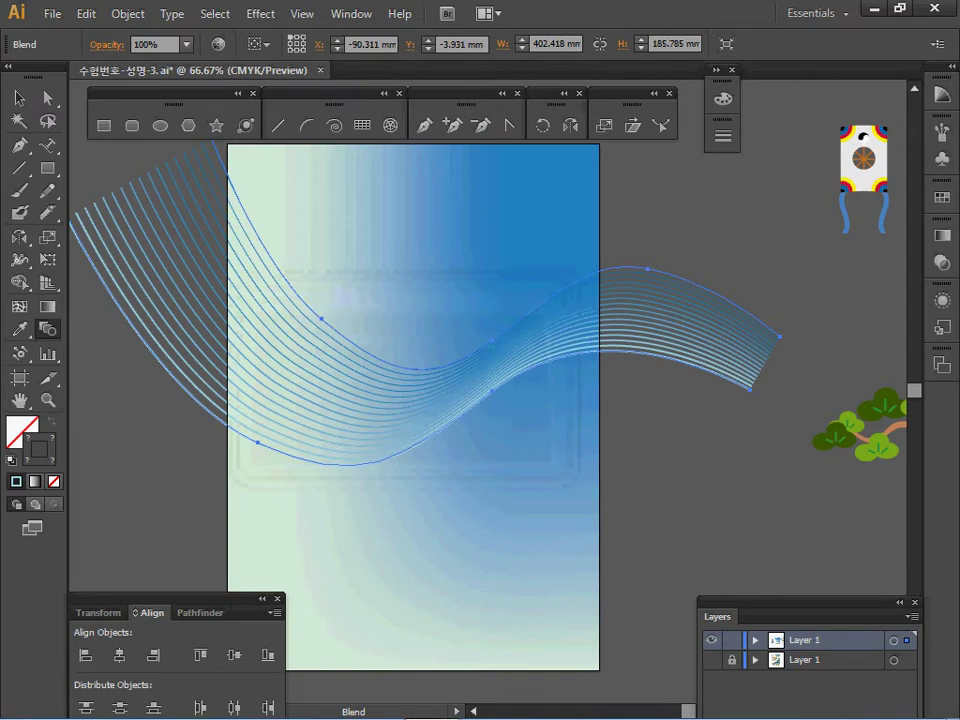
key(v)
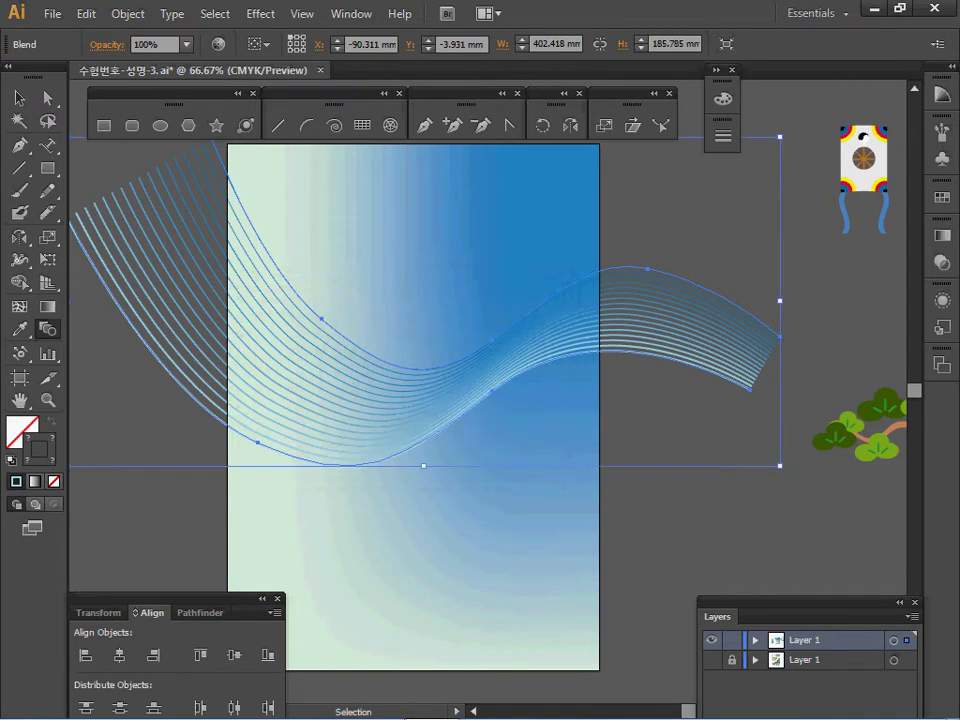
key(ctrl+s)
key(w)
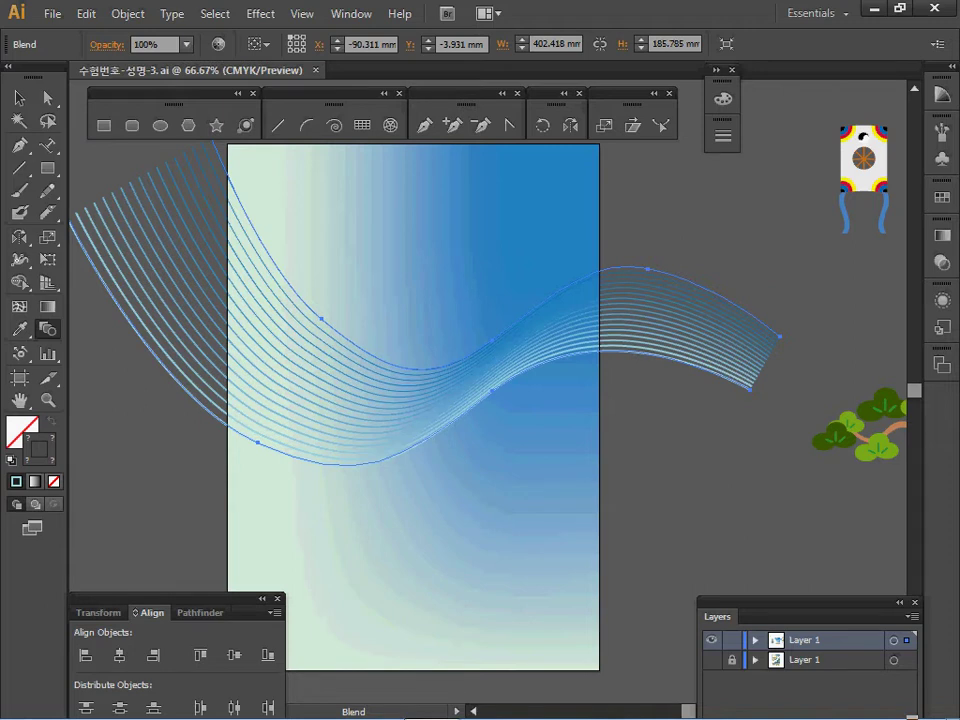
ctrl+click(496, 591)
drag(496, 591, 617, 409)
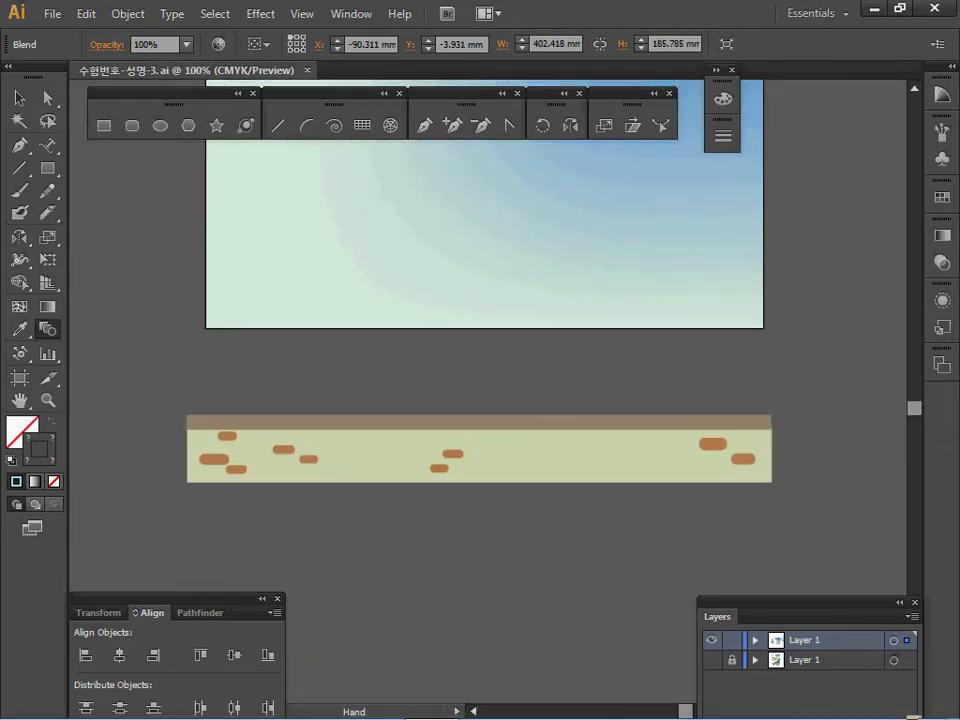
ctrl+click(606, 456)
key(w)
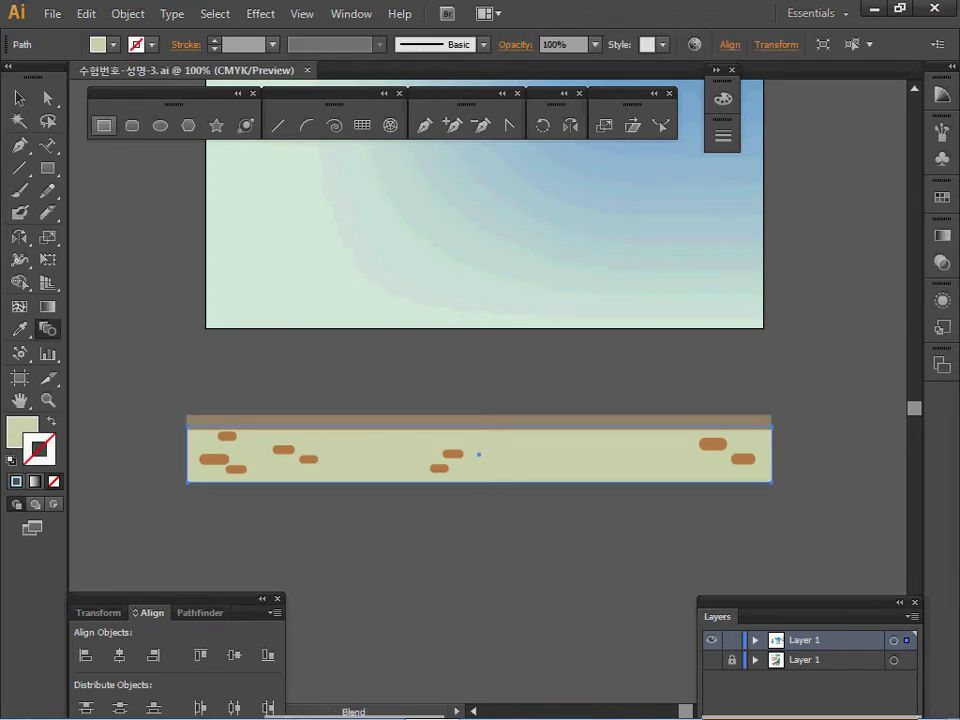
click(104, 125)
click(331, 310)
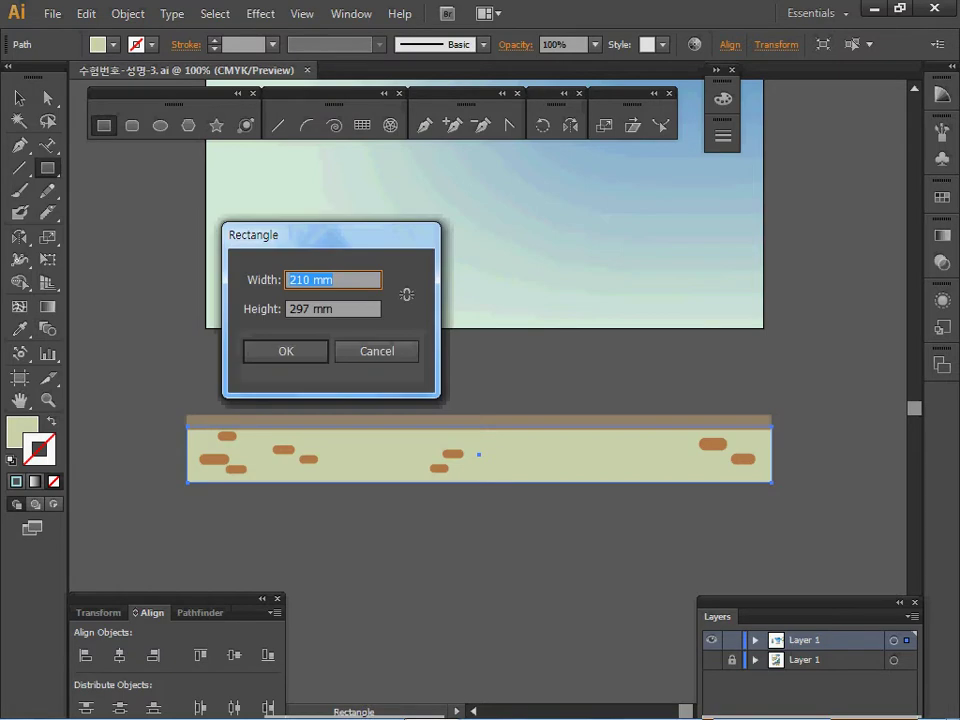
text(220)
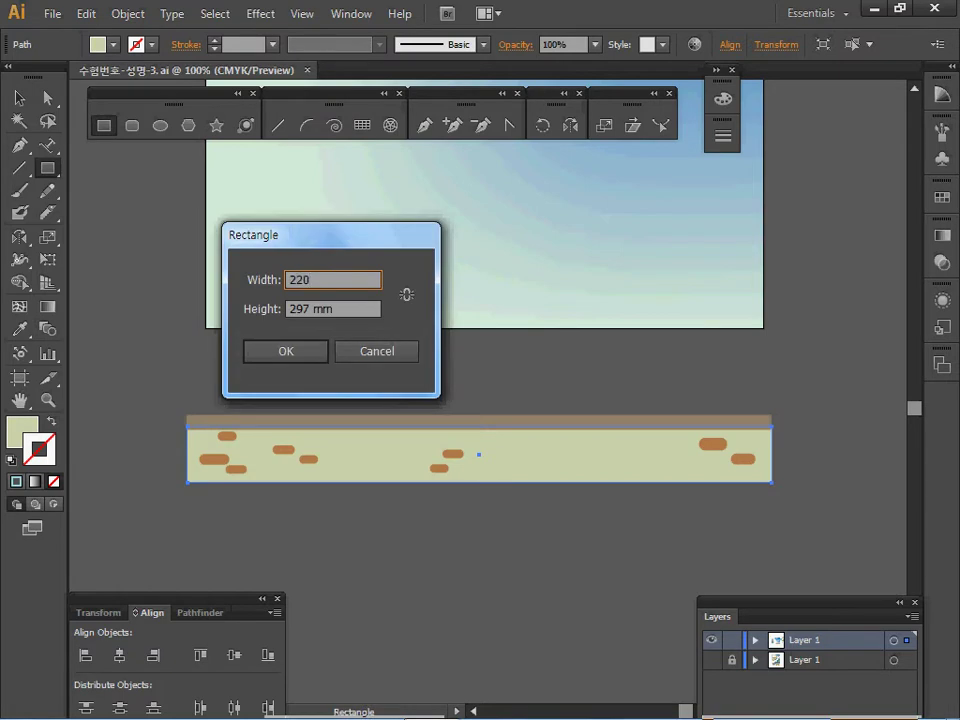
key(Tab)
text(21)
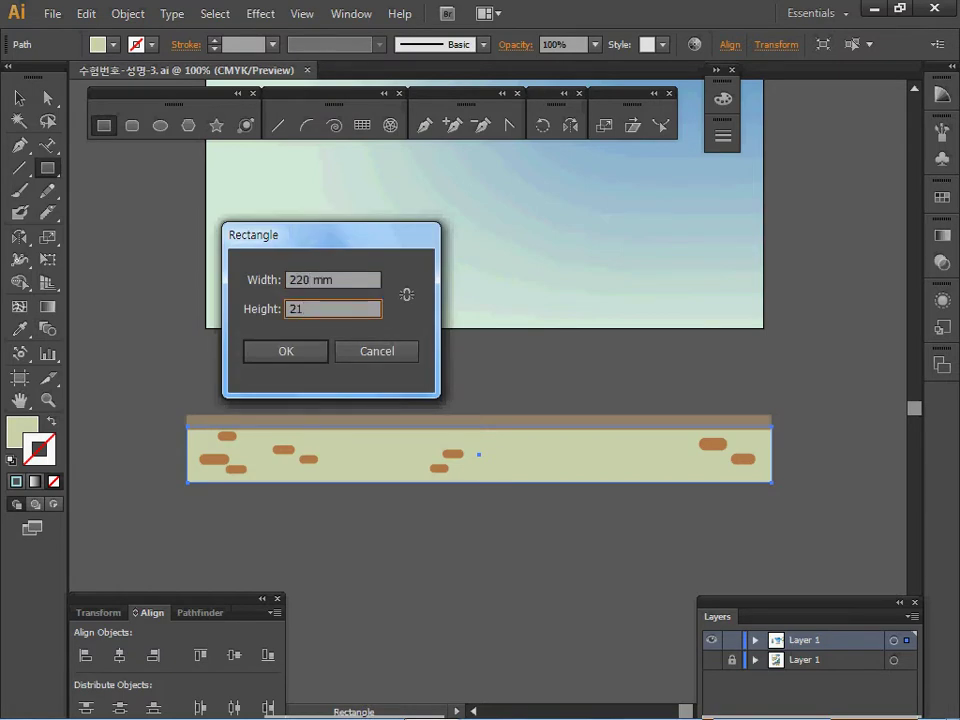
key(Tab)
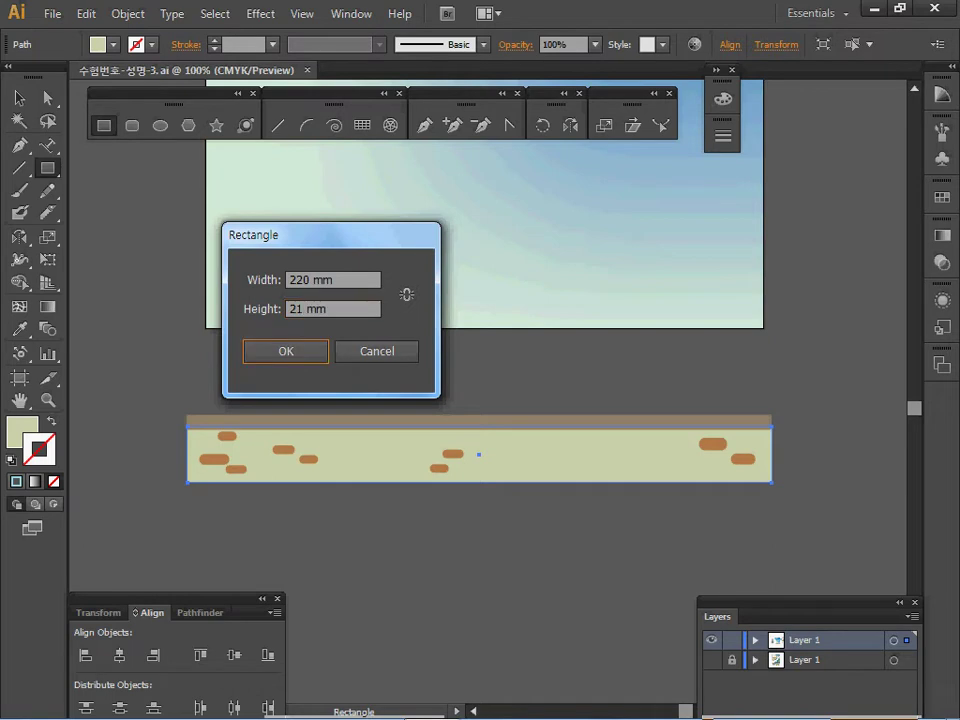
key(Return)
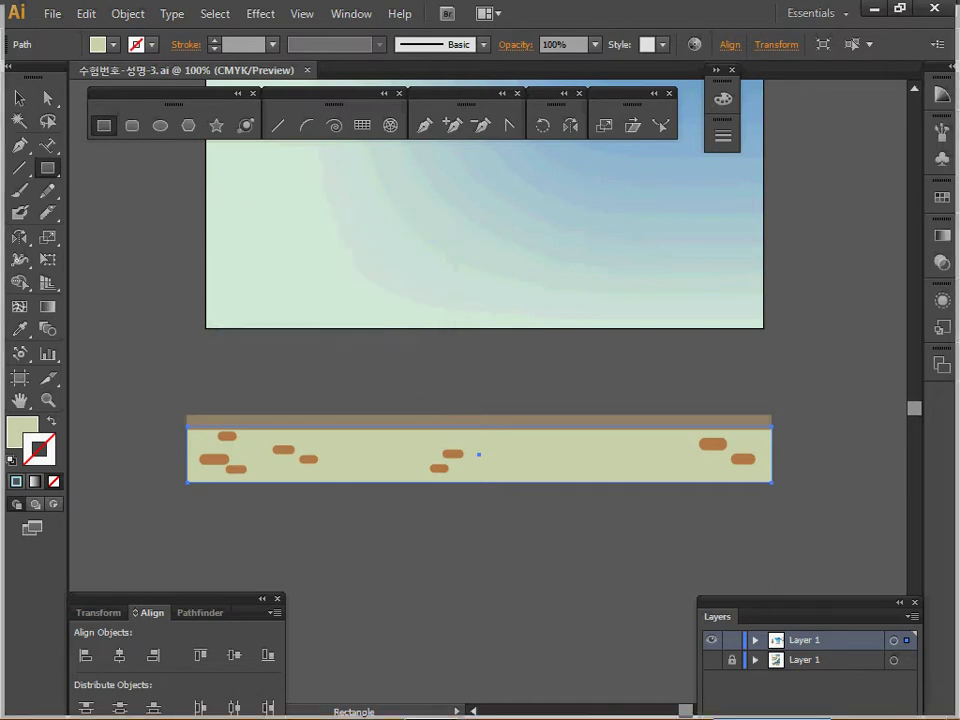
key(v)
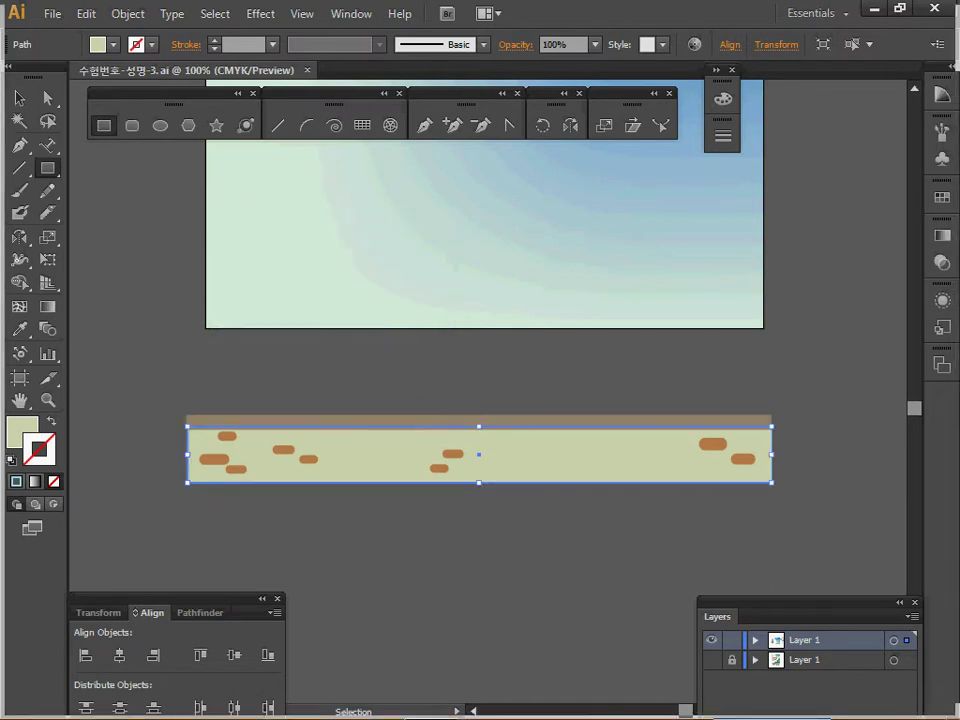
Select the whole stone wall below the artboard, including its brown top strip and all bricks, and cut it.
ctrl+click(479, 421)
ctrl+click(576, 443)
drag(576, 443, 786, 444)
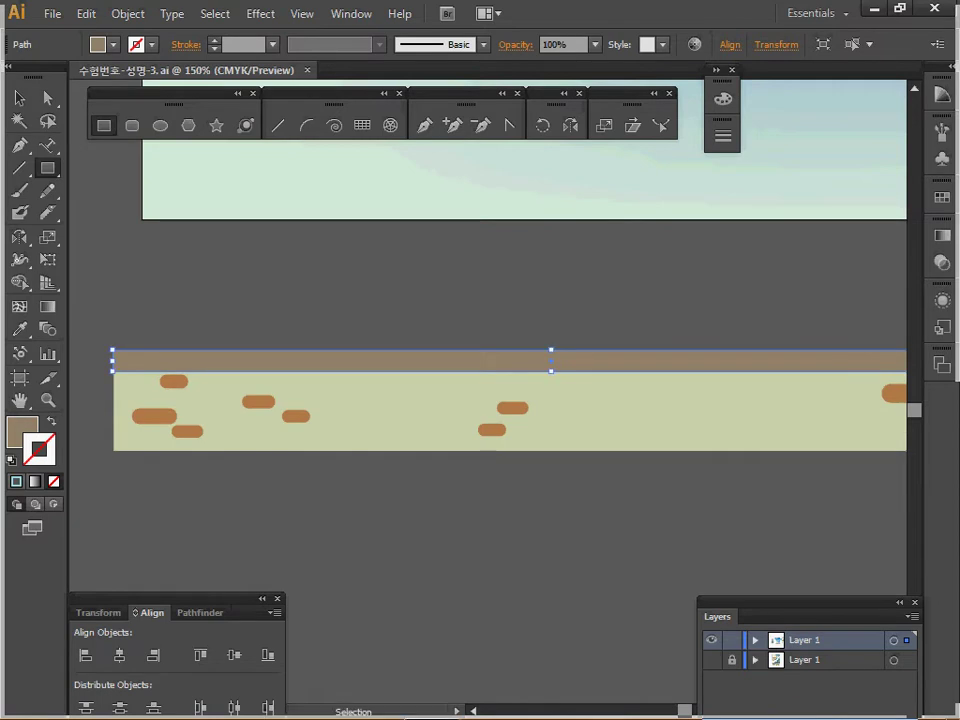
ctrl+alt+click(341, 423)
drag(449, 400, 257, 458)
mouse_move(126, 384)
mouse_down()
mouse_move(652, 533)
mouse_move(850, 496)
mouse_up()
key(ctrl+x)
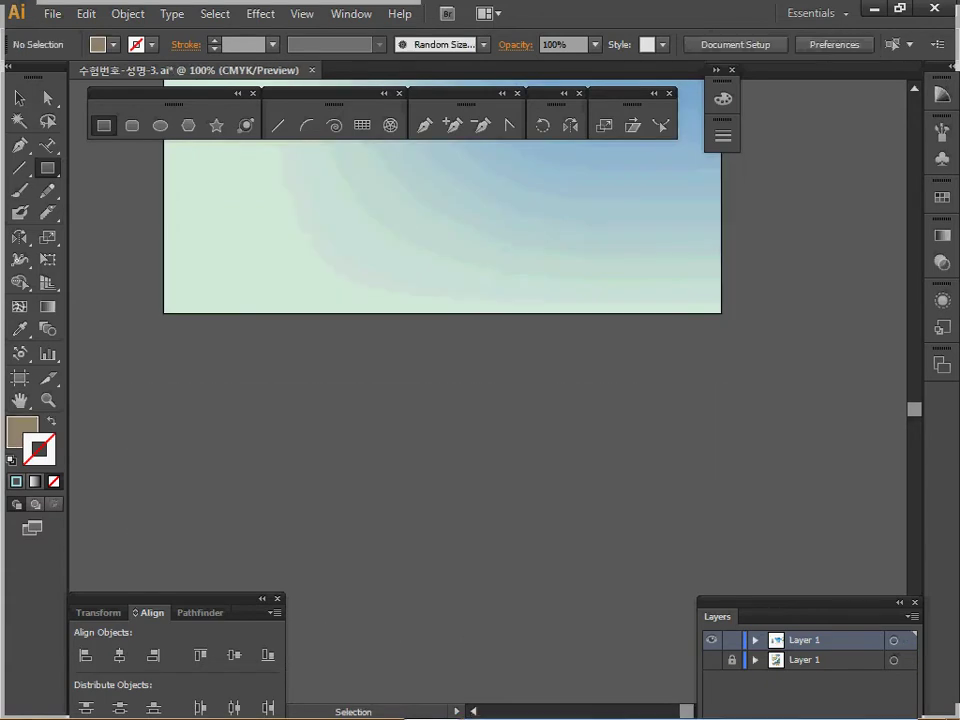
Show the guides, then paste the wall across the artboard just under the upper horizontal guide, nudged slightly right to centre it.
drag(440, 350, 446, 492)
key(ctrl+semicolon)
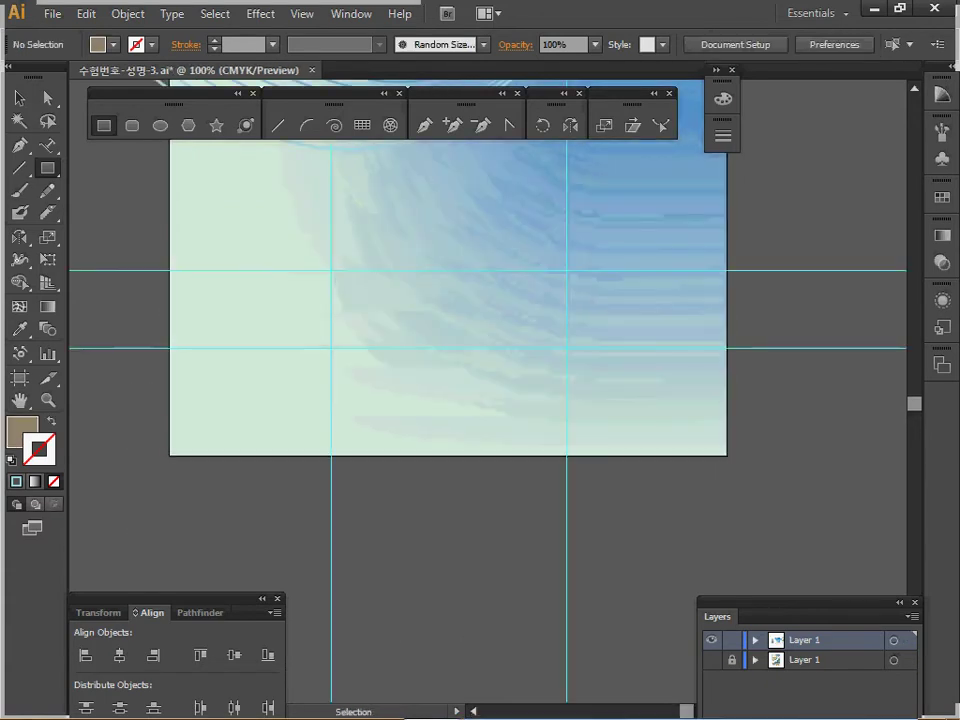
key(ctrl+v)
drag(450, 395, 445, 311)
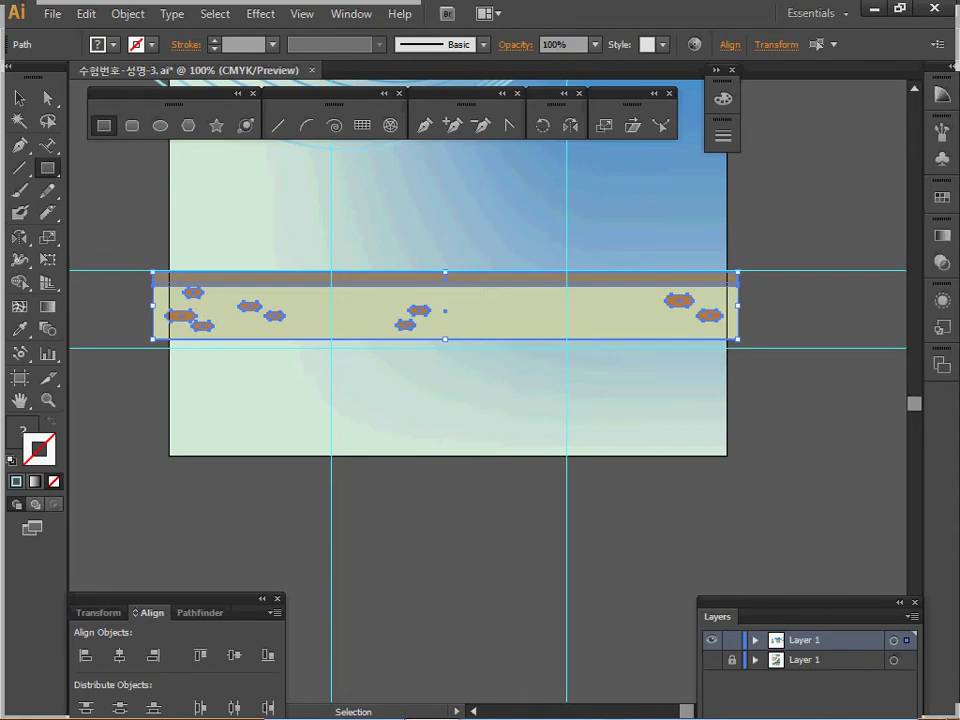
key(ctrl+s)
key(Right)
key(Right)
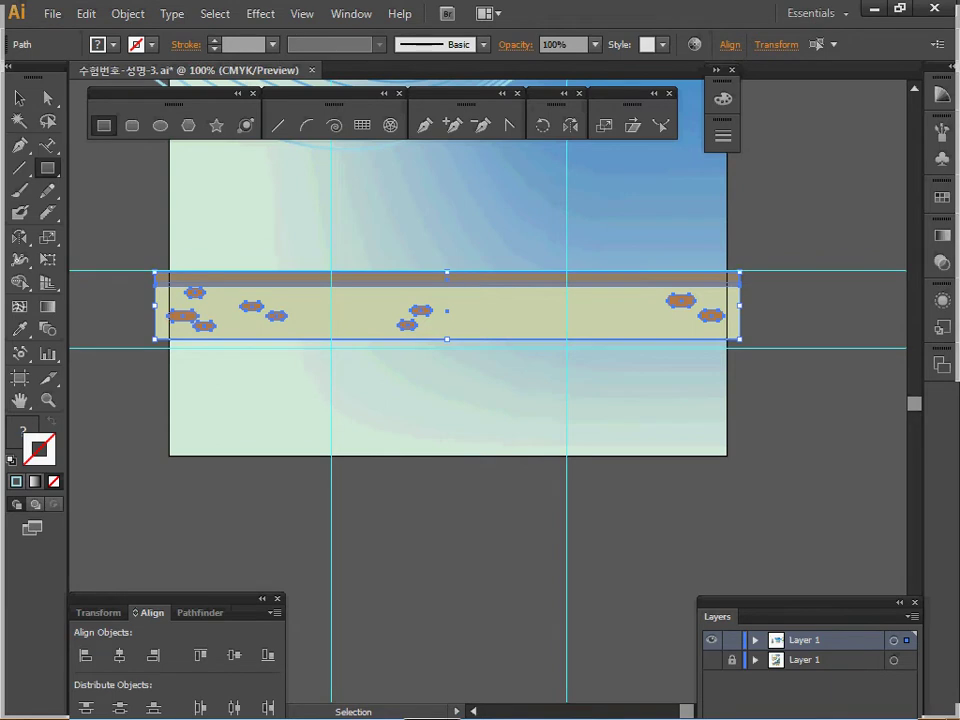
Save the document.
key(ctrl+s)
Show the rulers and place a vertical guide through the centre of the blue-roofed gate reference.
scroll(374, 245, up, 2)
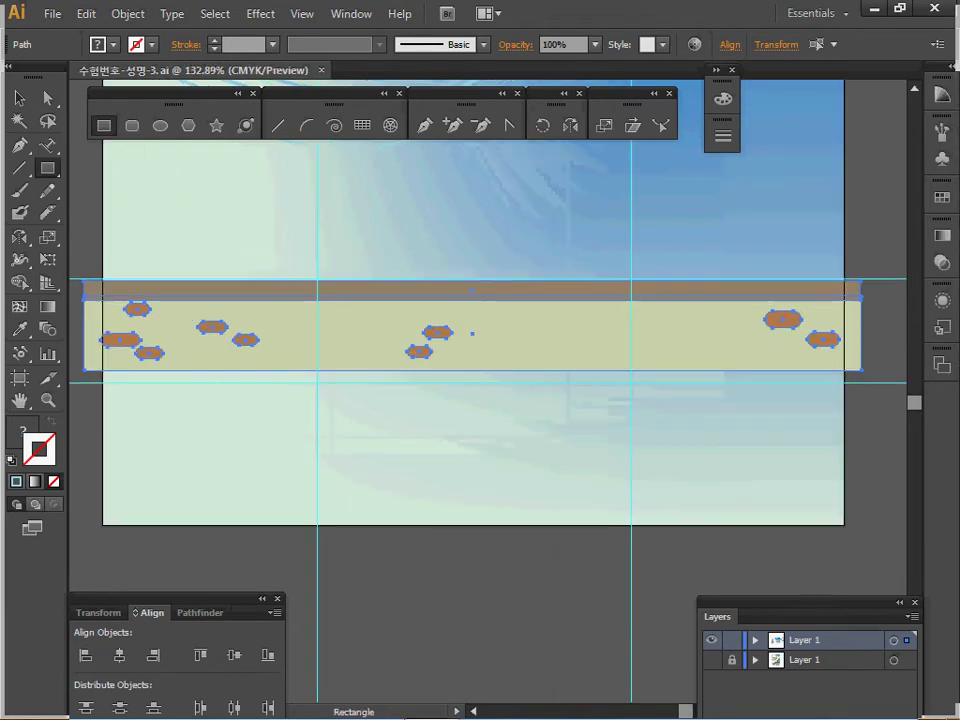
key(space)
drag(374, 245, 822, 528)
drag(300, 250, 558, 491)
key(ctrl+space)
ctrl+click(283, 446)
drag(382, 375, 484, 338)
ctrl+click(484, 338)
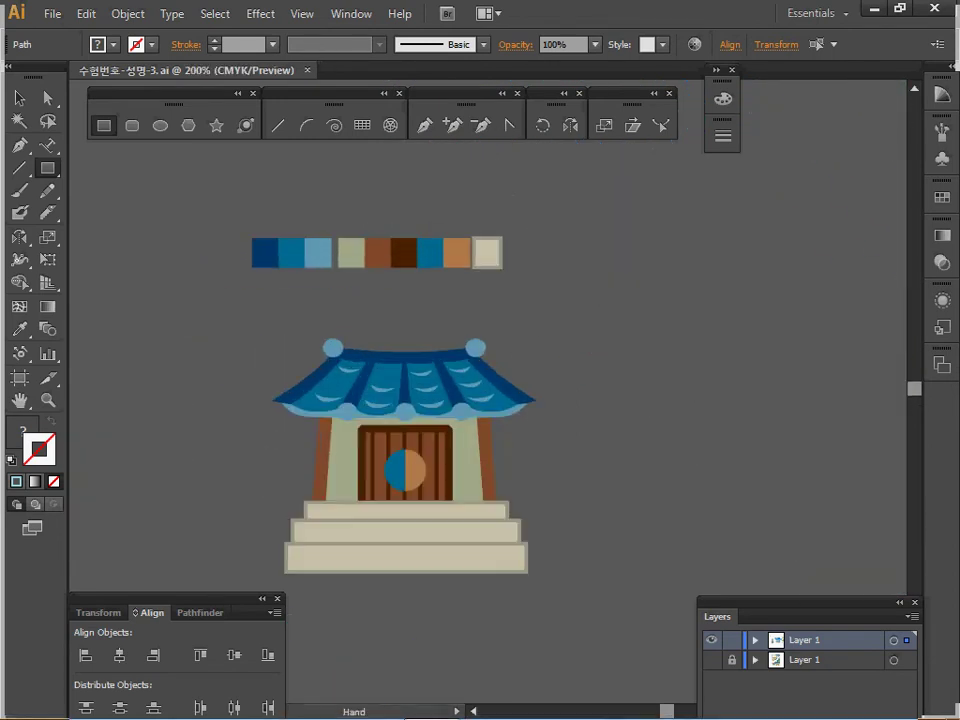
ctrl+click(548, 403)
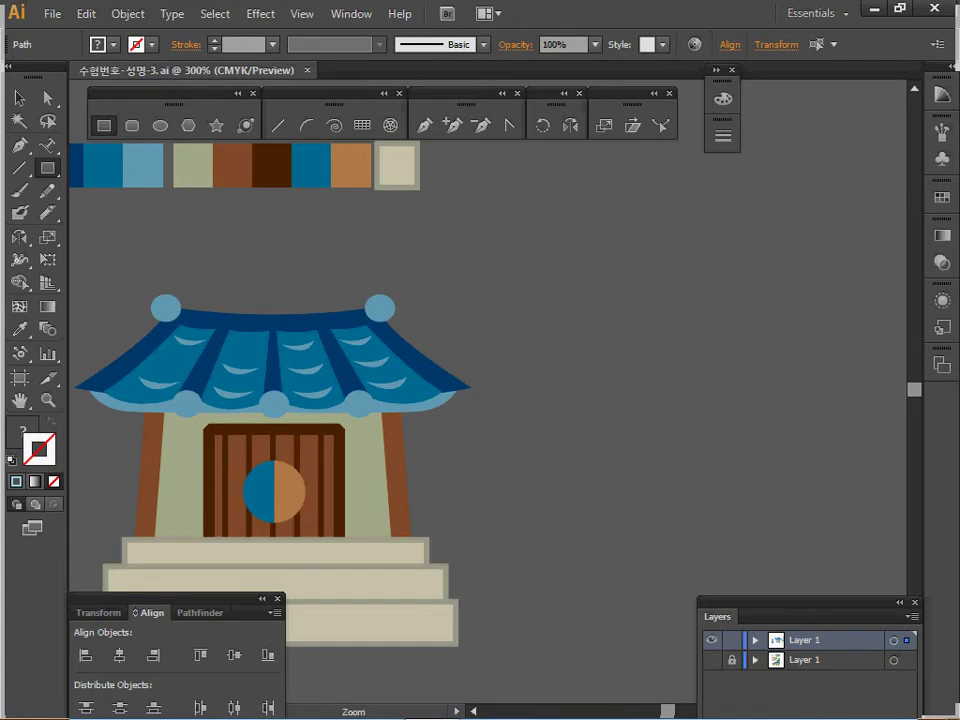
ctrl+alt+click(486, 399)
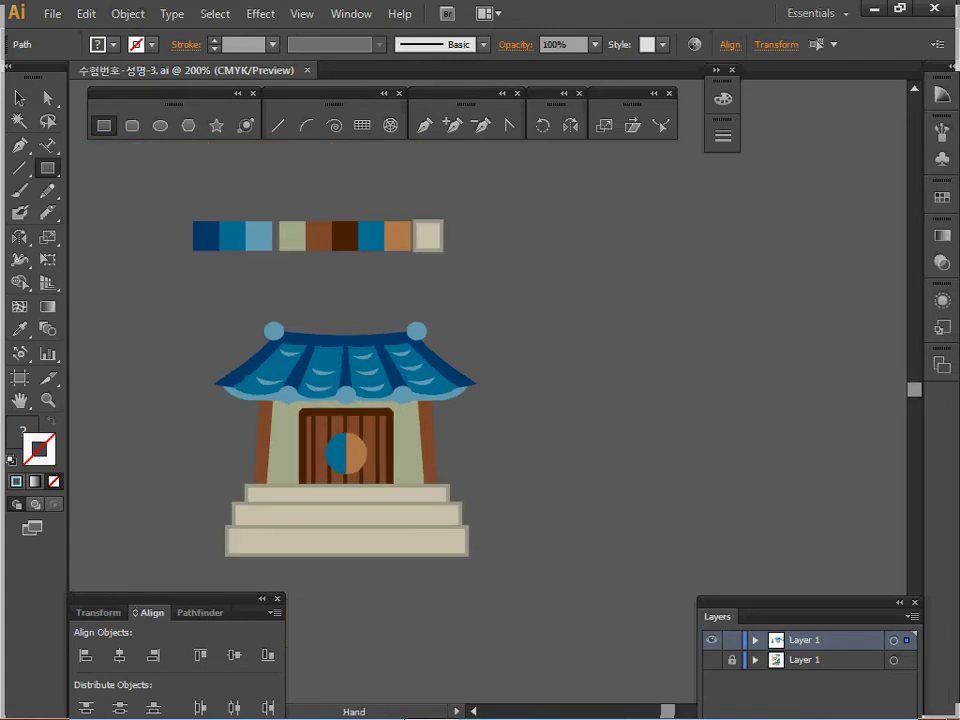
ctrl+click(499, 308)
drag(499, 308, 609, 172)
drag(506, 260, 686, 203)
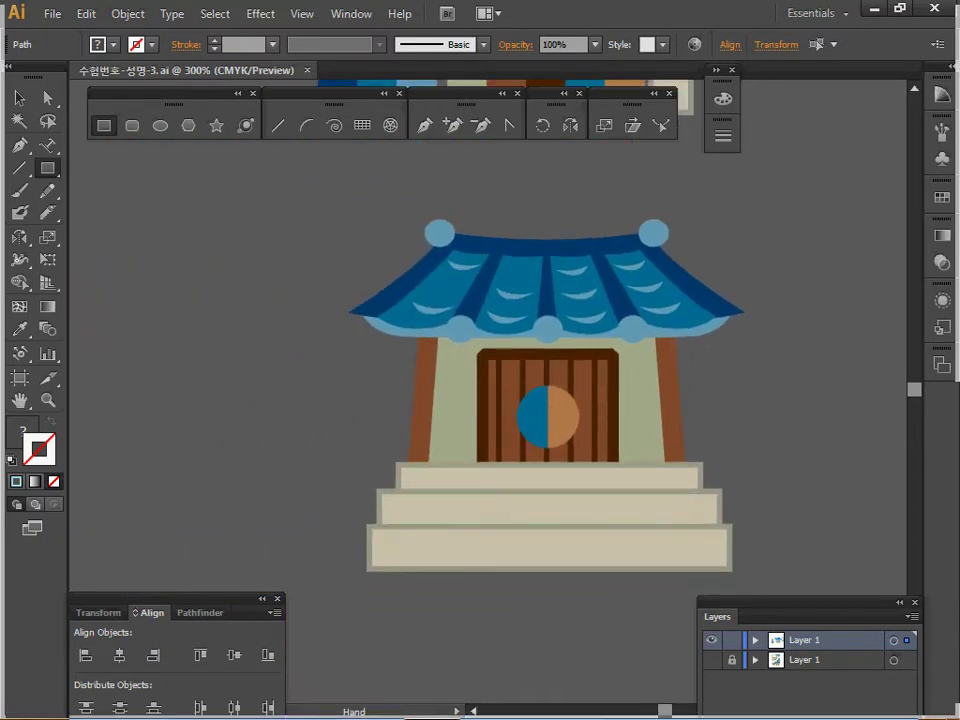
key(ctrl+r)
drag(76, 329, 551, 329)
drag(551, 400, 547, 400)
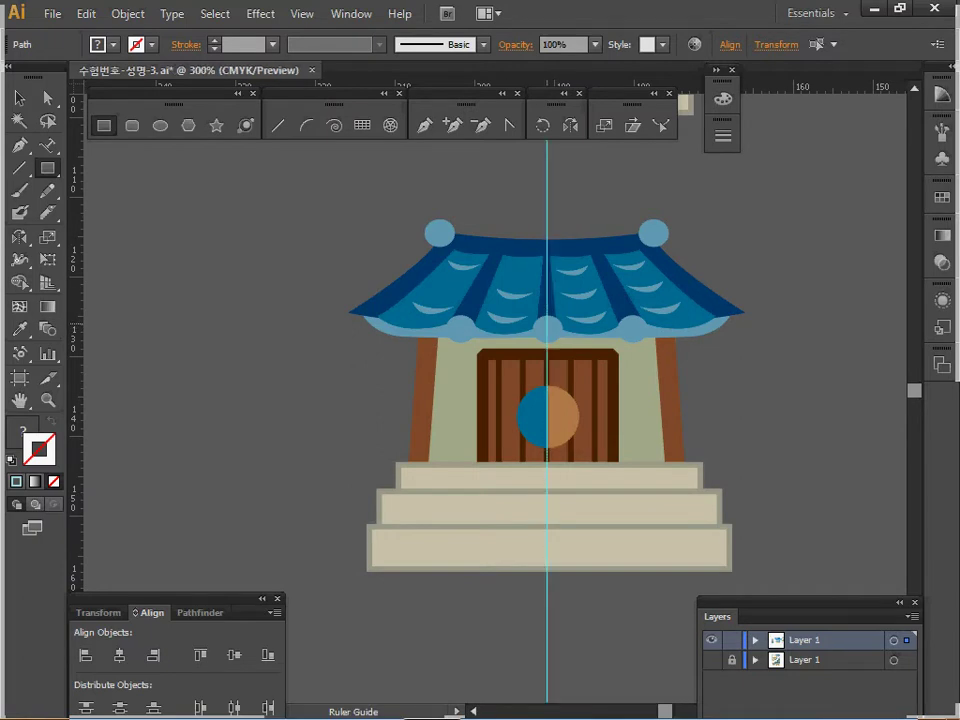
With default white fill and black stroke, draw the left roof half's top edge from the guide and its curved left slope with the Pen tool.
drag(547, 297, 680, 329)
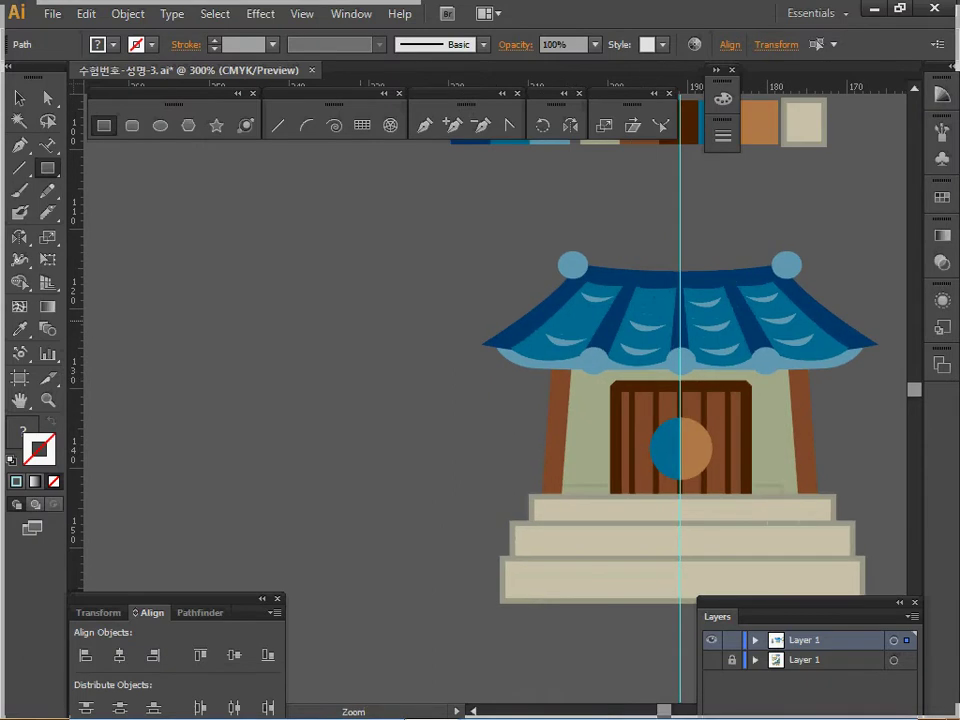
ctrl+click(600, 206)
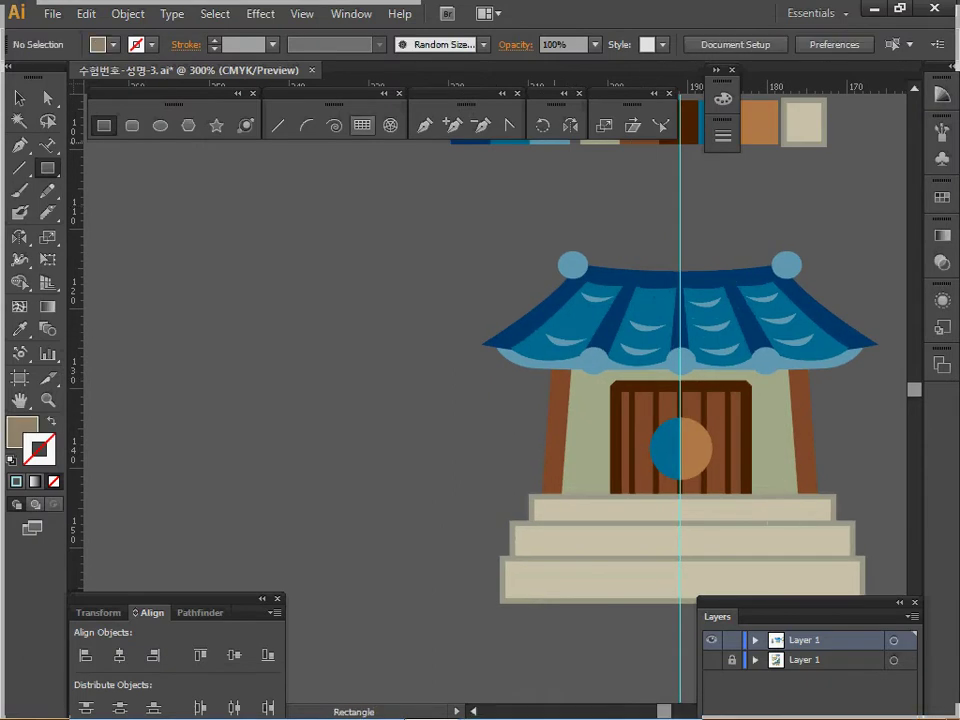
key(p)
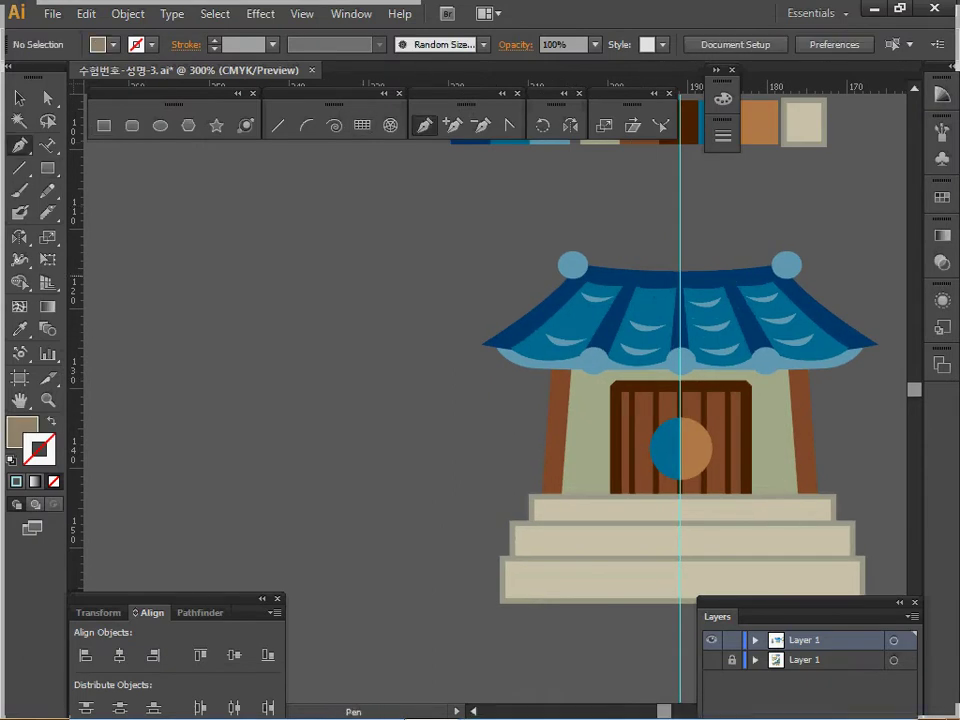
drag(640, 332, 359, 337)
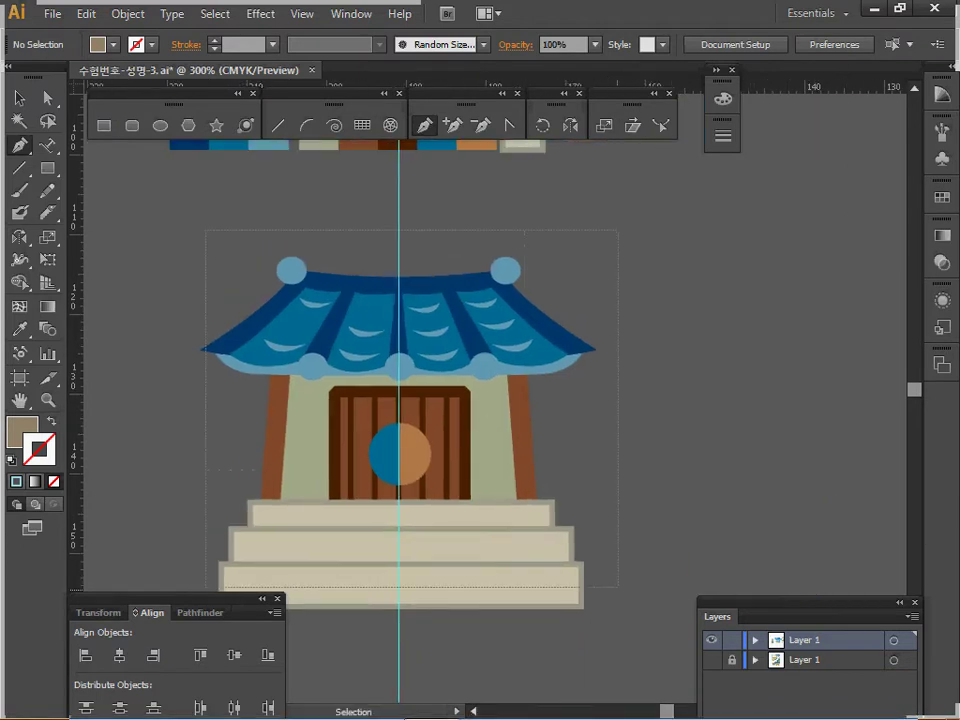
key(ctrl+a)
key(ctrl+shift+a)
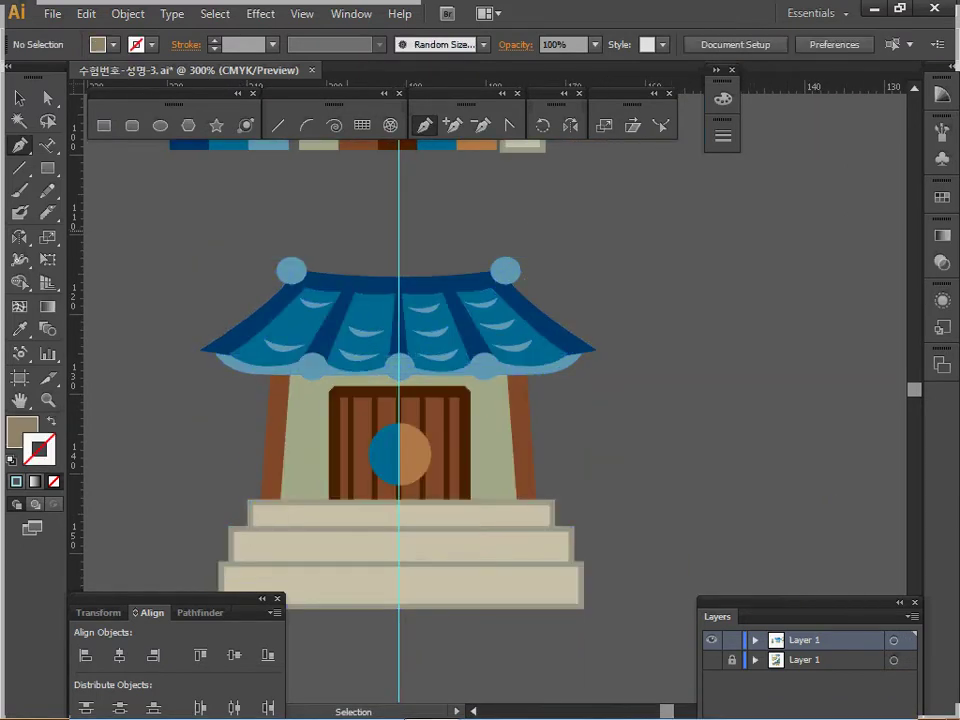
click(400, 277)
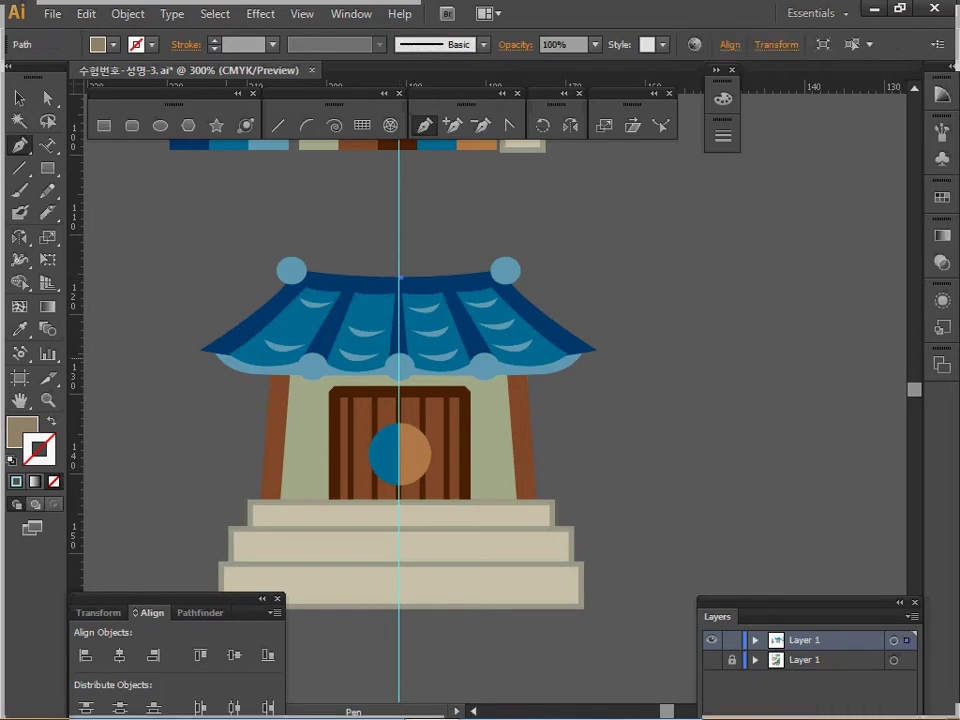
key(d)
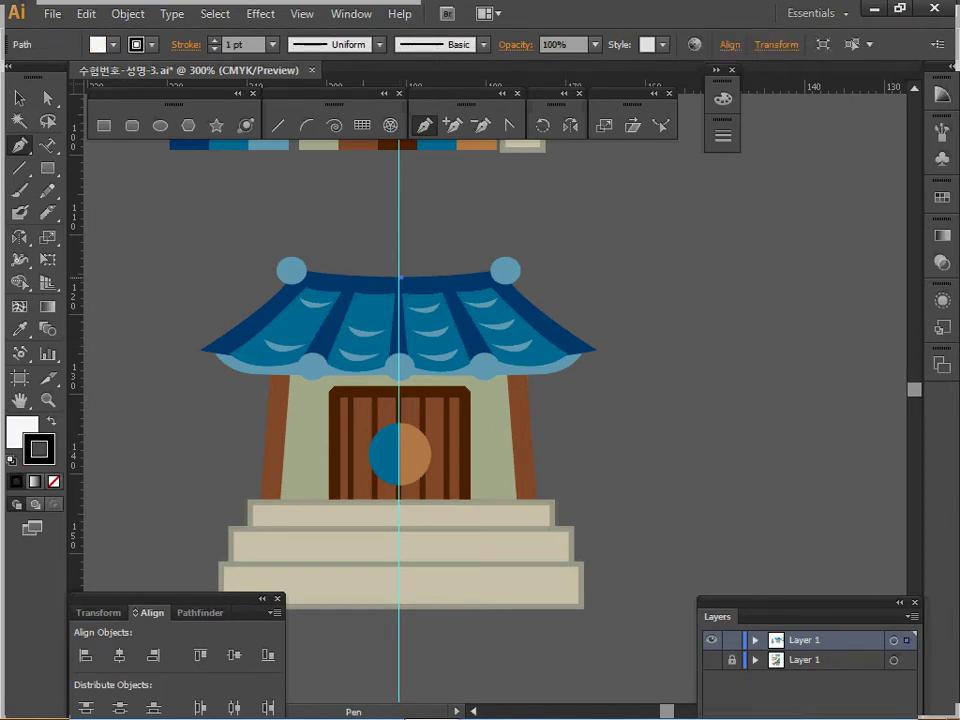
click(302, 270)
drag(300, 270, 286, 266)
click(301, 270)
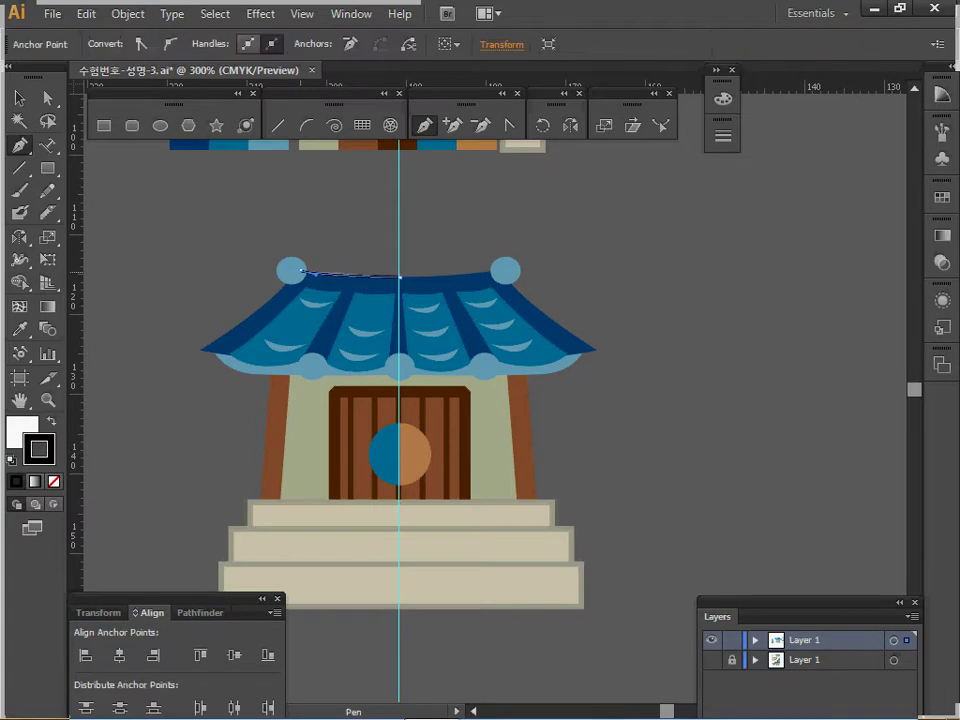
drag(202, 351, 178, 364)
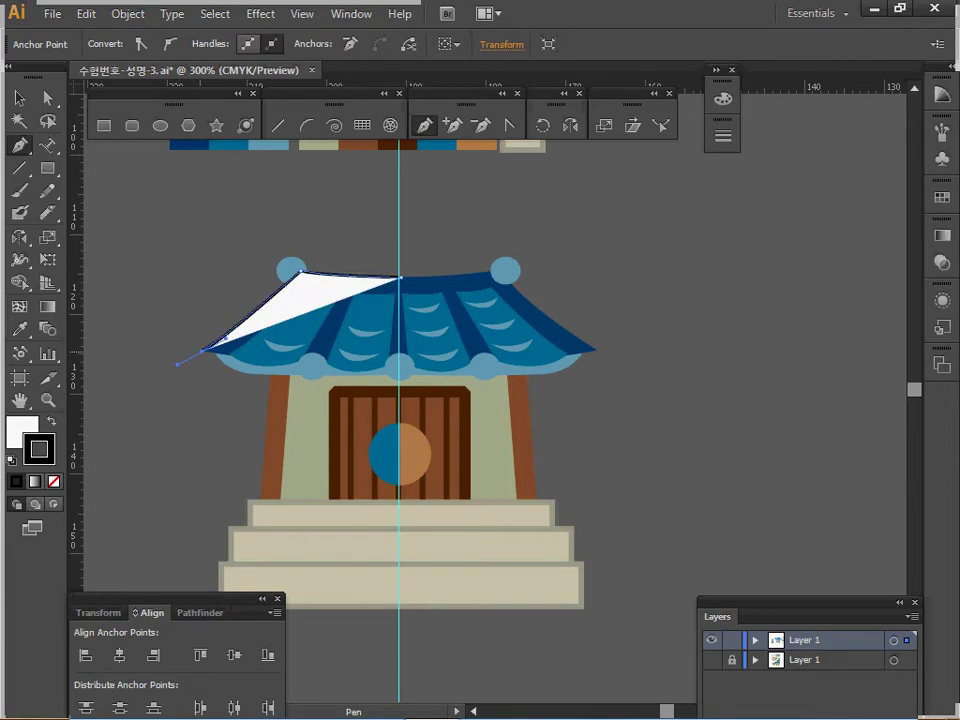
click(202, 351)
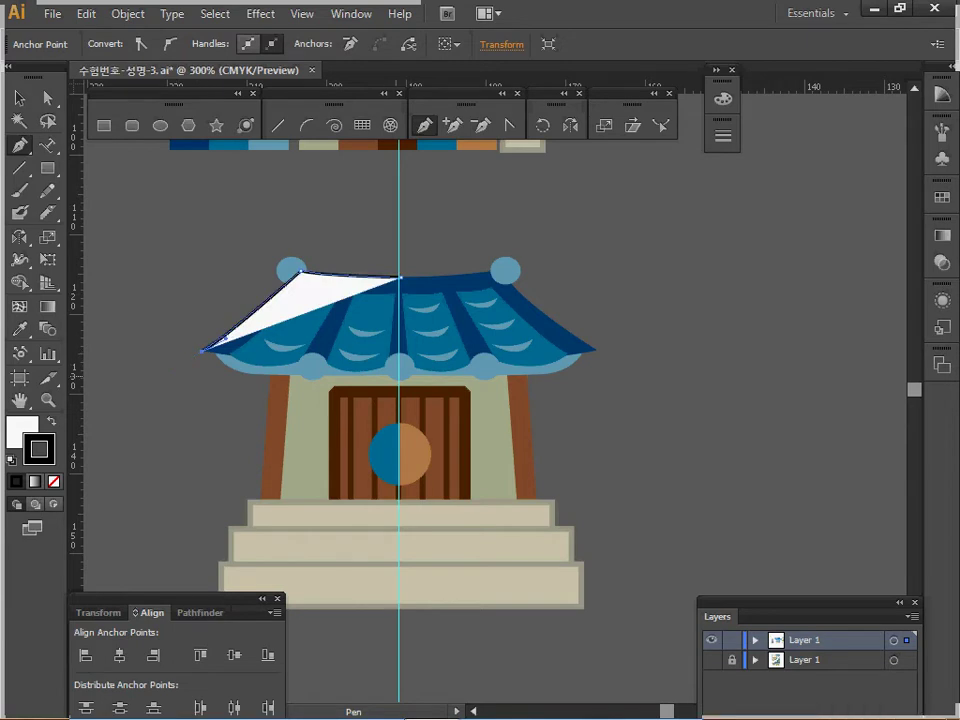
drag(397, 370, 442, 364)
click(400, 277)
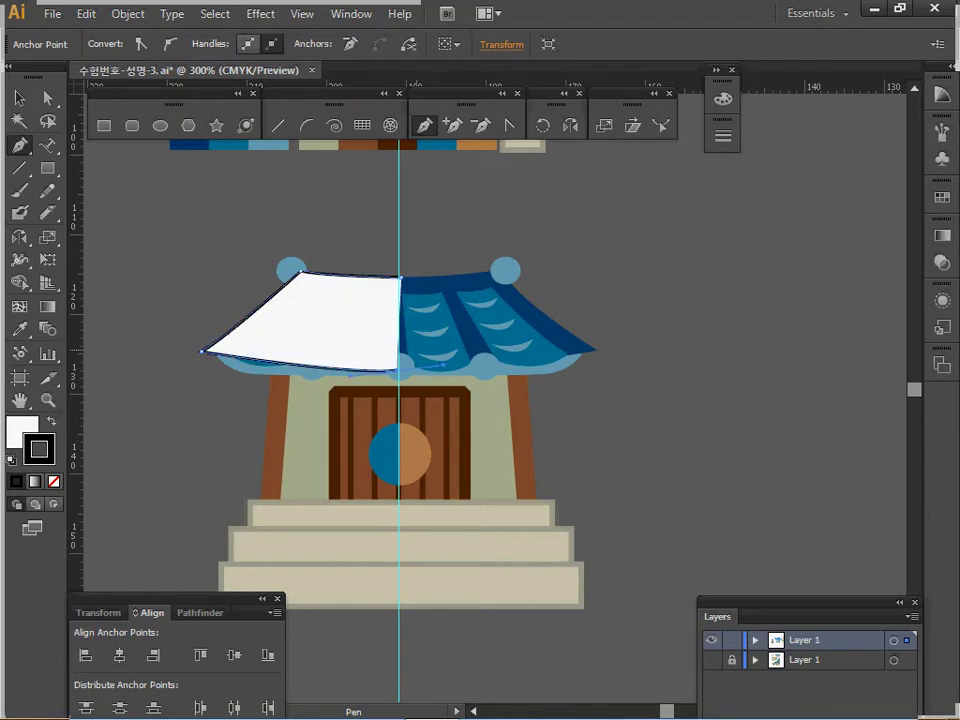
key(ctrl)
key(ctrl+bracketleft)
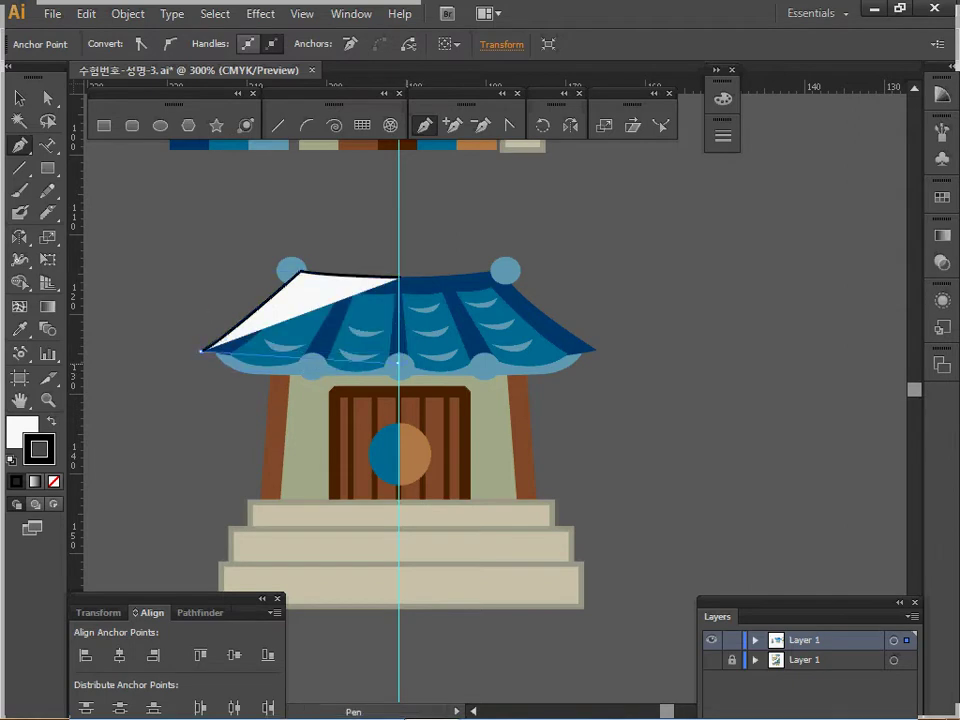
key(ctrl+z)
Close the left roof half with a curved lower edge ending on the guide and remove its fill.
click(398, 363)
click(401, 278)
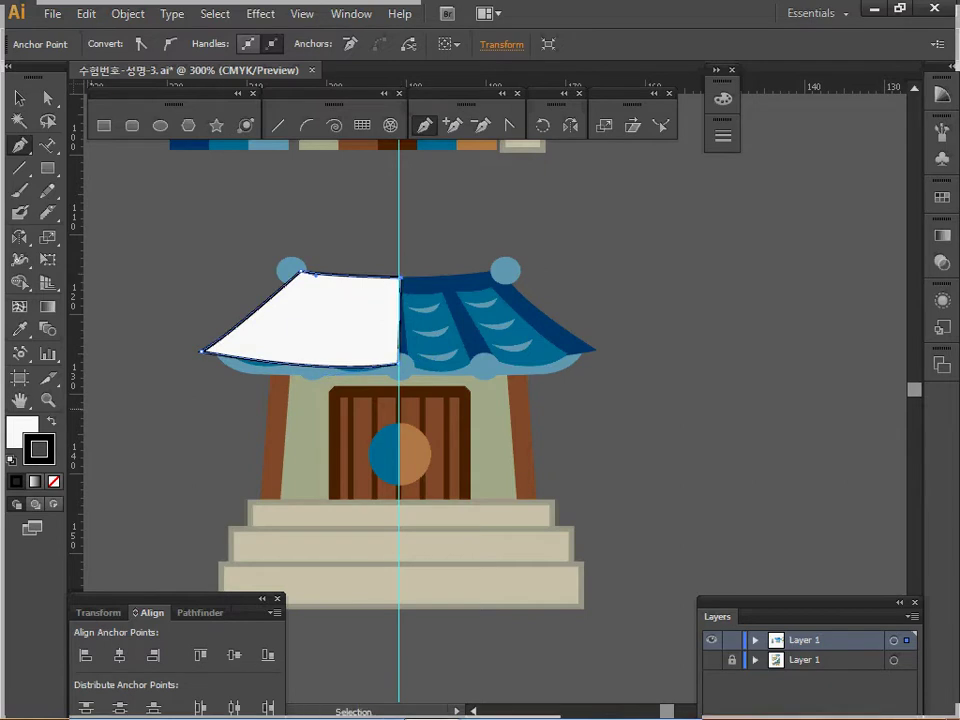
key(x)
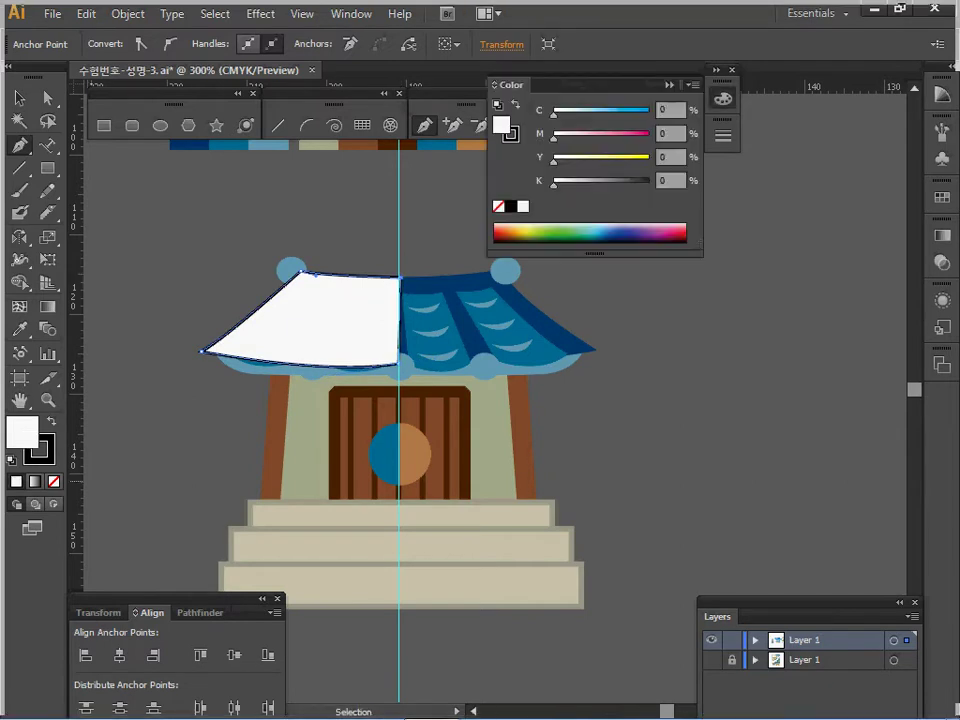
key(/)
Trace the outer tile panel of the left roof half as a closed path with curved side, lower and top edges.
ctrl+click(351, 365)
ctrl+click(426, 374)
drag(500, 356, 295, 318)
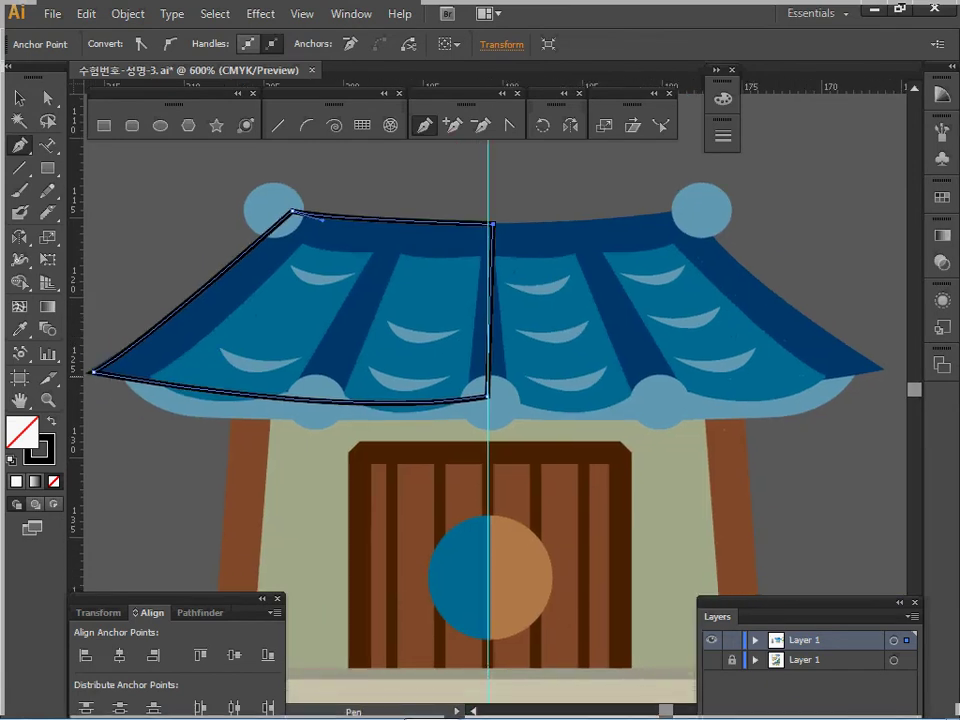
click(145, 381)
click(225, 393)
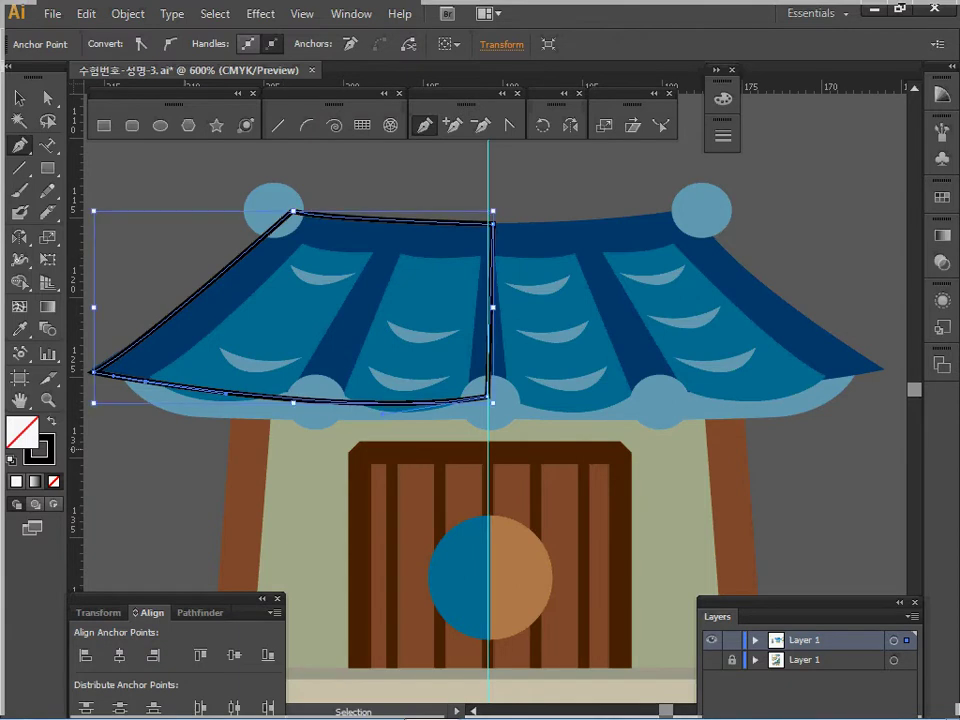
key(ctrl+shift+a)
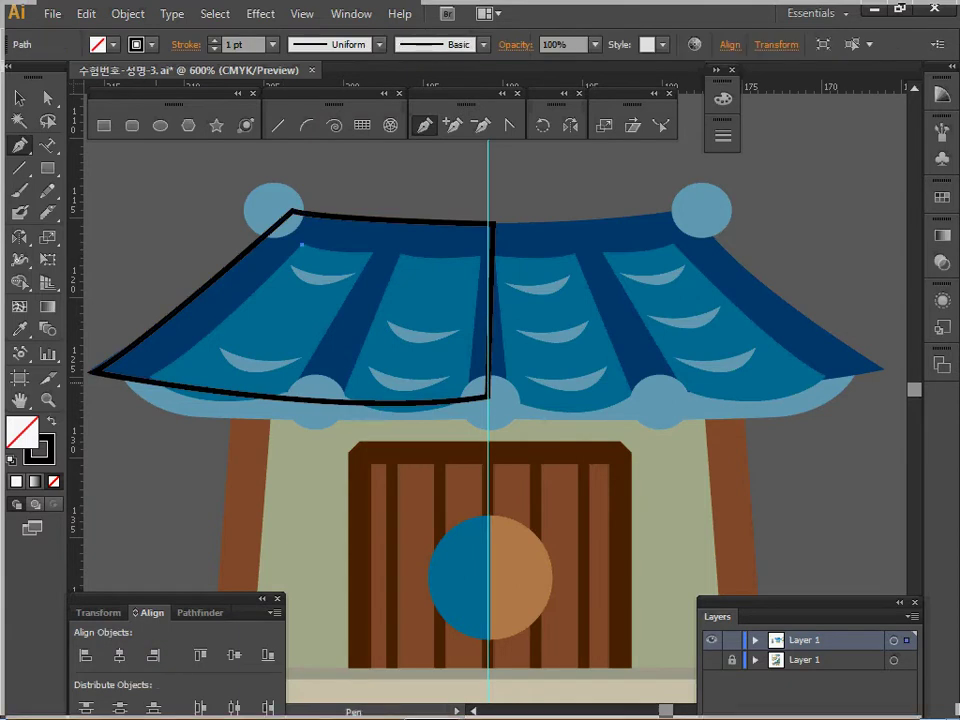
drag(146, 380, 126, 391)
click(146, 380)
drag(278, 396, 332, 377)
click(279, 397)
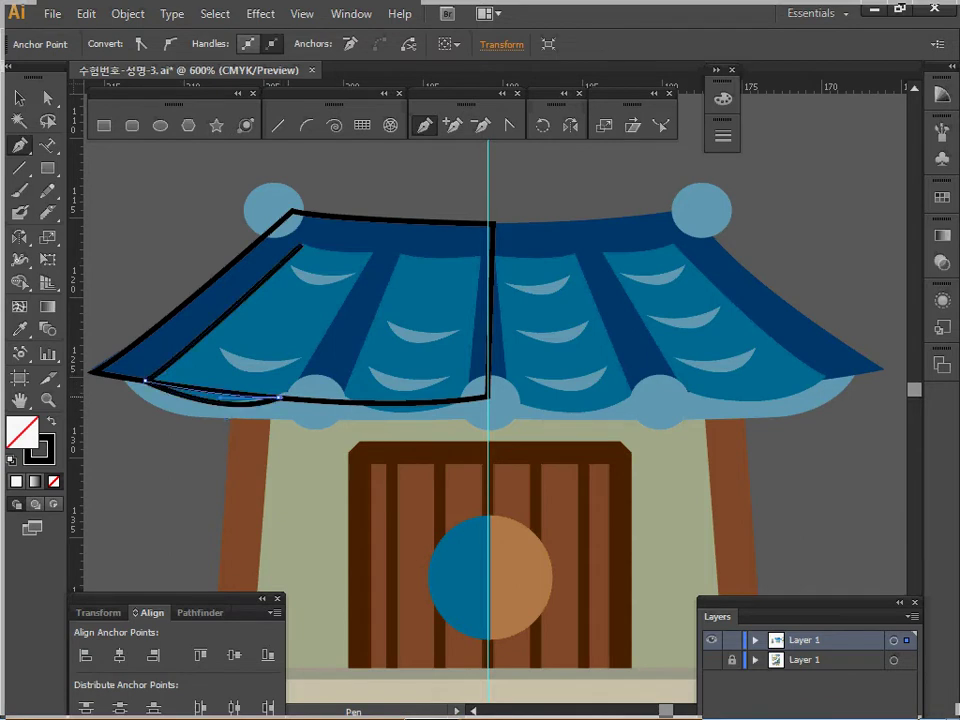
click(370, 252)
click(301, 244)
drag(293, 241, 285, 238)
Trace the inner tile panel beside the guide as a closed path with curved top and bottom edges, then deselect it.
click(399, 252)
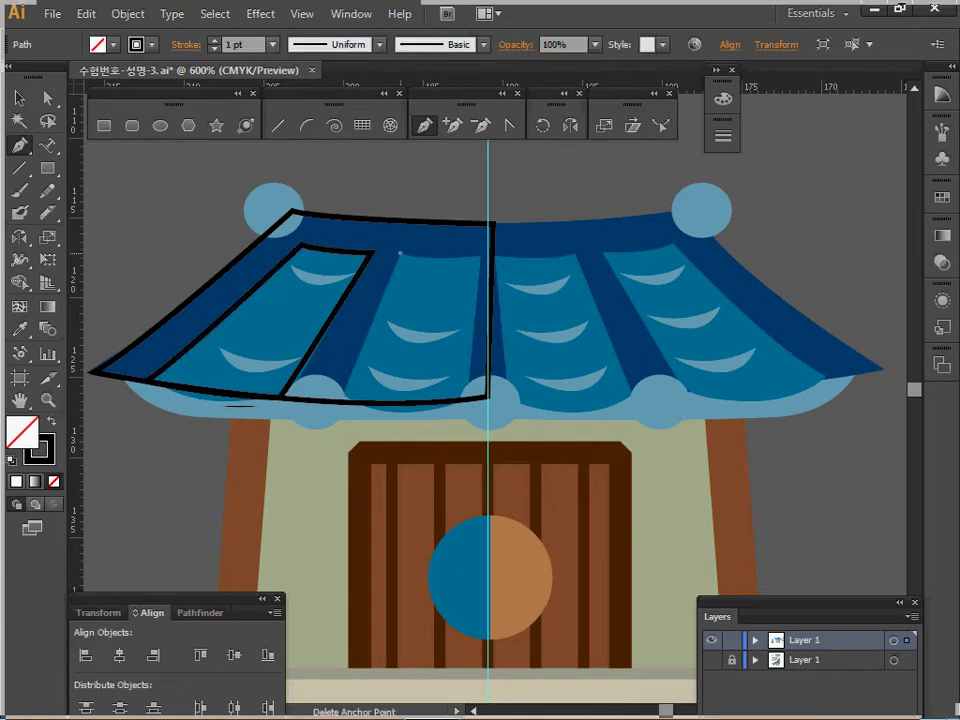
drag(481, 257, 498, 251)
click(481, 257)
click(466, 403)
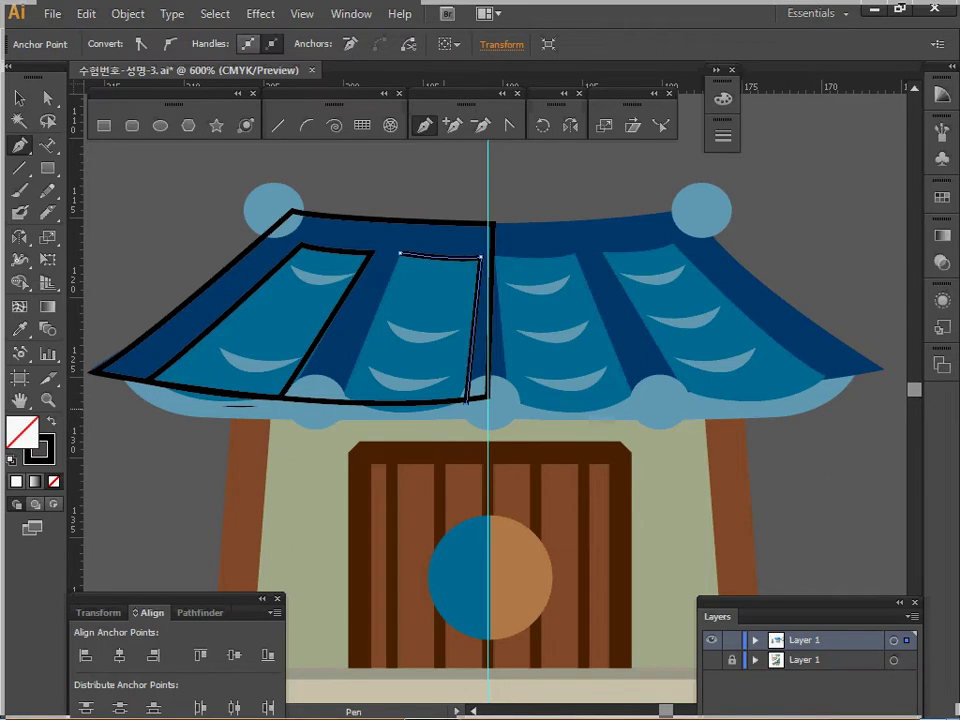
drag(342, 399, 291, 373)
click(342, 399)
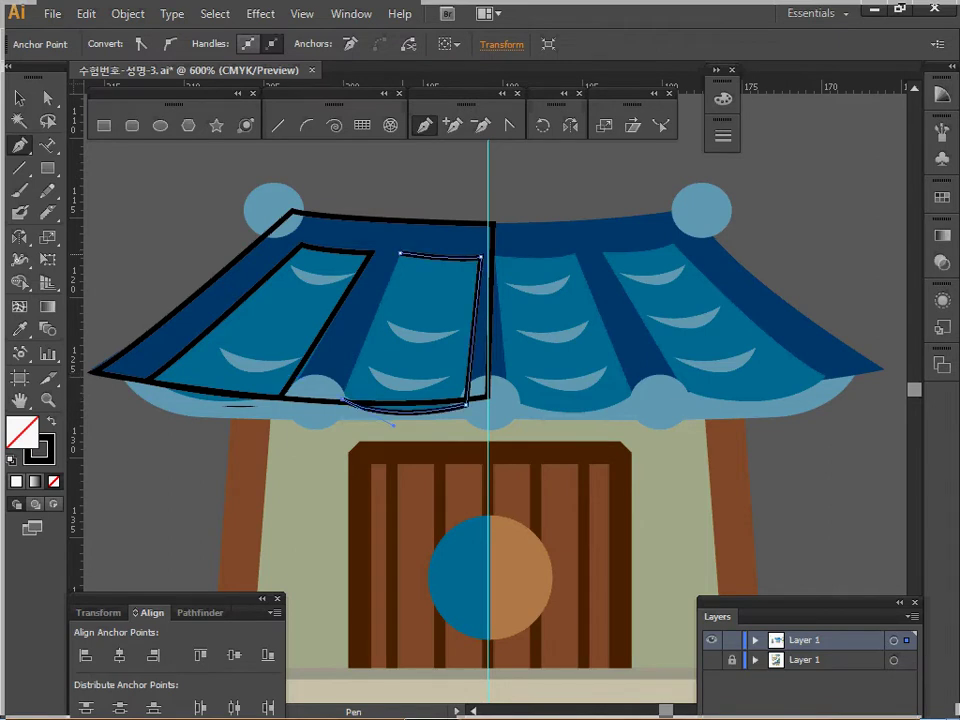
click(400, 253)
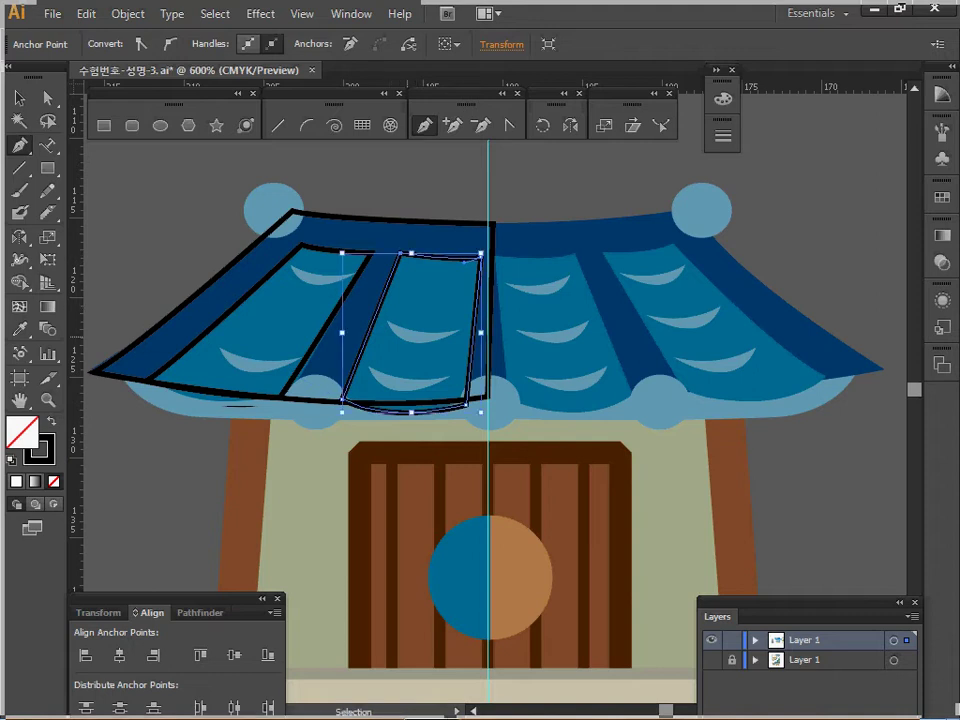
ctrl+click(385, 185)
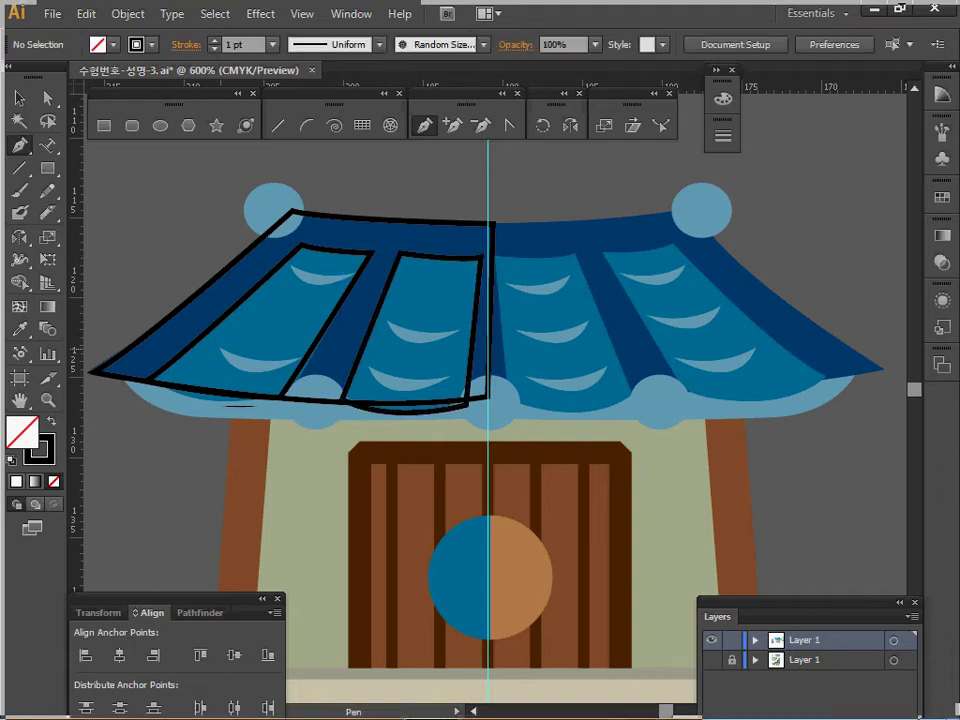
Trace the lower crescent tile mark in the outer left roof panel as a closed curved path.
click(219, 347)
click(219, 348)
drag(295, 358, 335, 350)
click(295, 359)
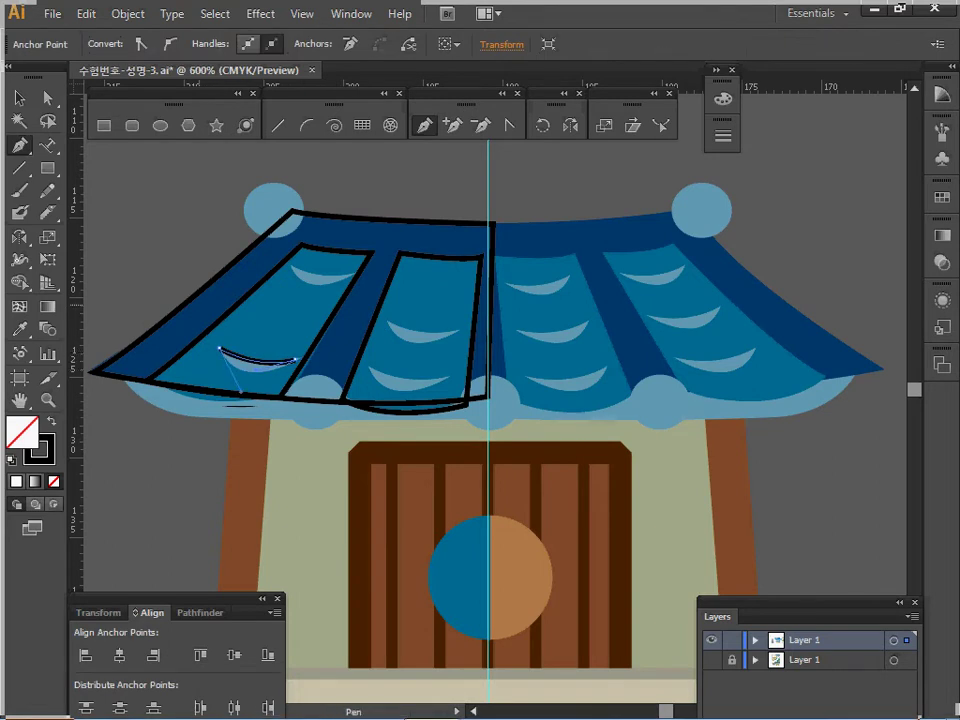
drag(219, 348, 243, 393)
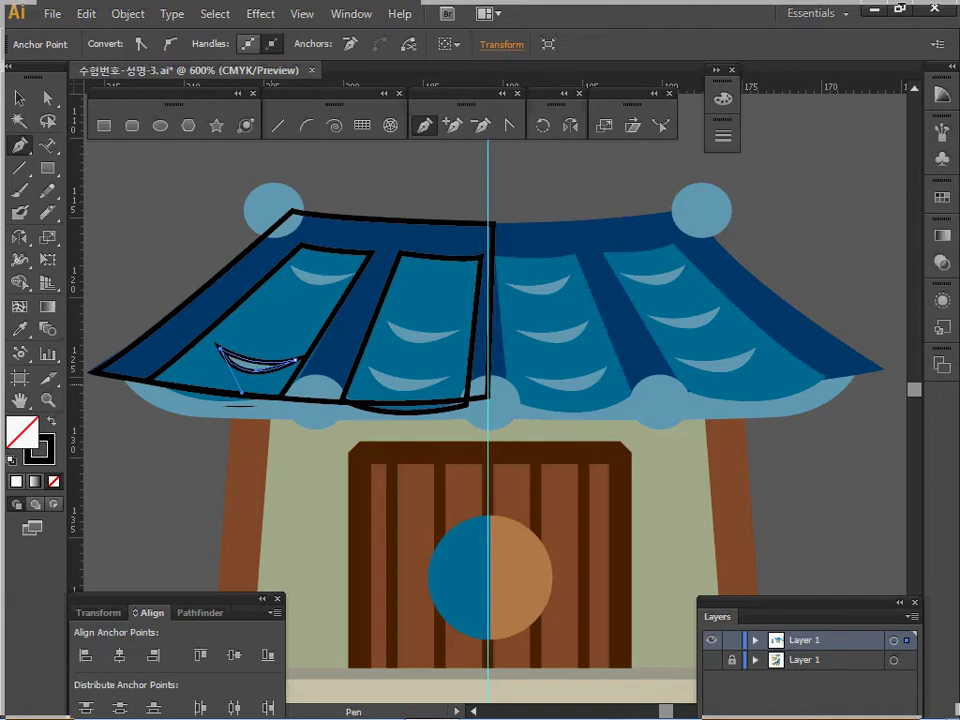
key(ctrl)
key(v)
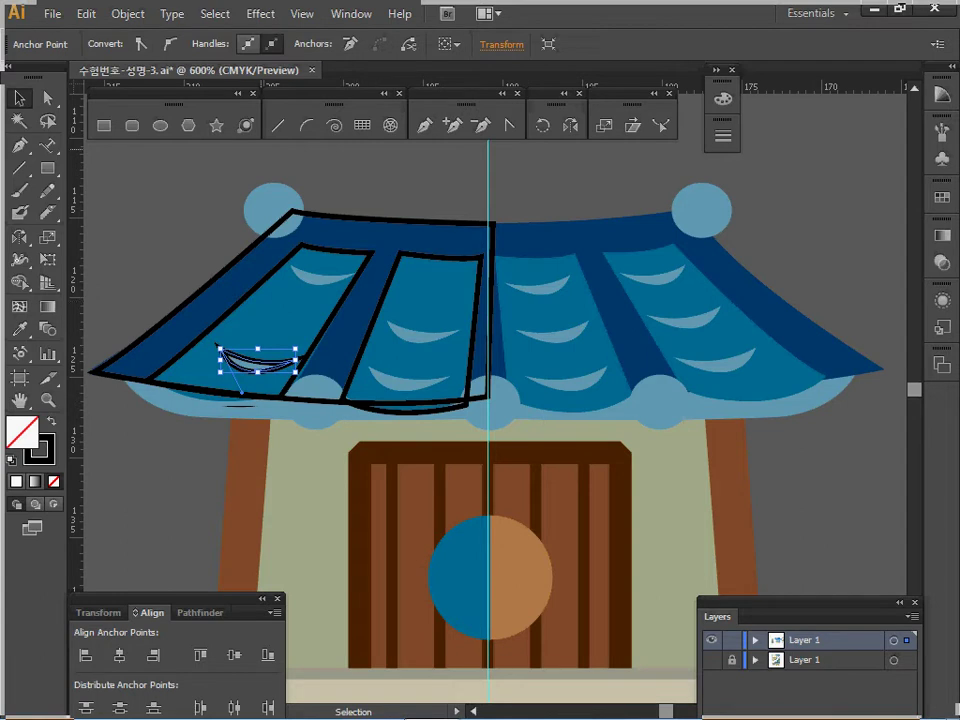
Make a scaled copy of the crescent with a uniform scale of 80%.
double_click(47, 236)
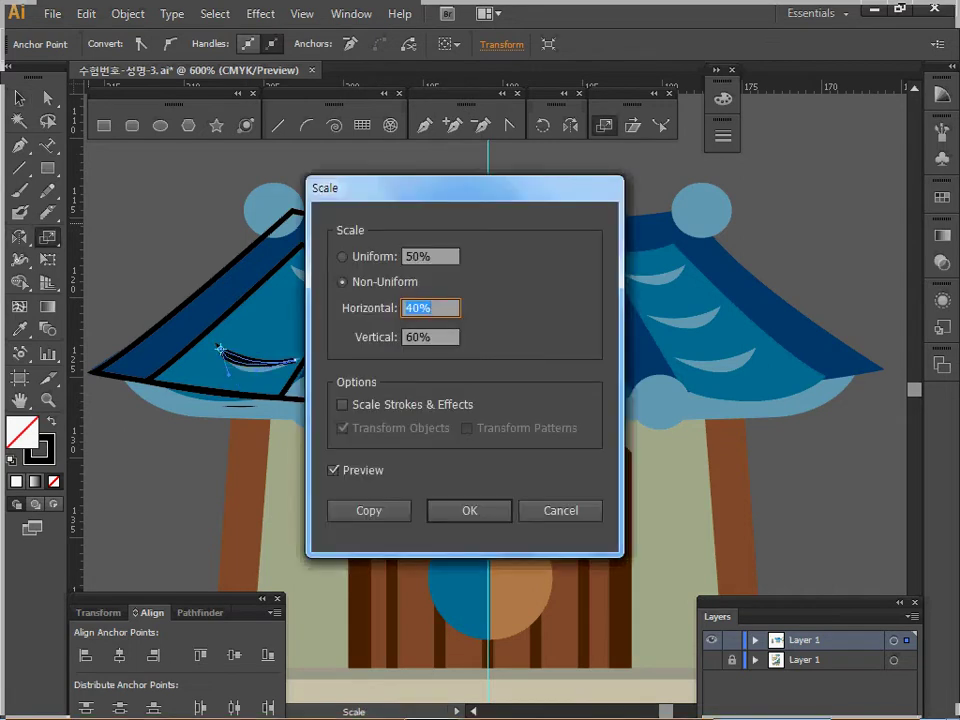
text(80)
key(shift+Tab)
text(80)
click(368, 510)
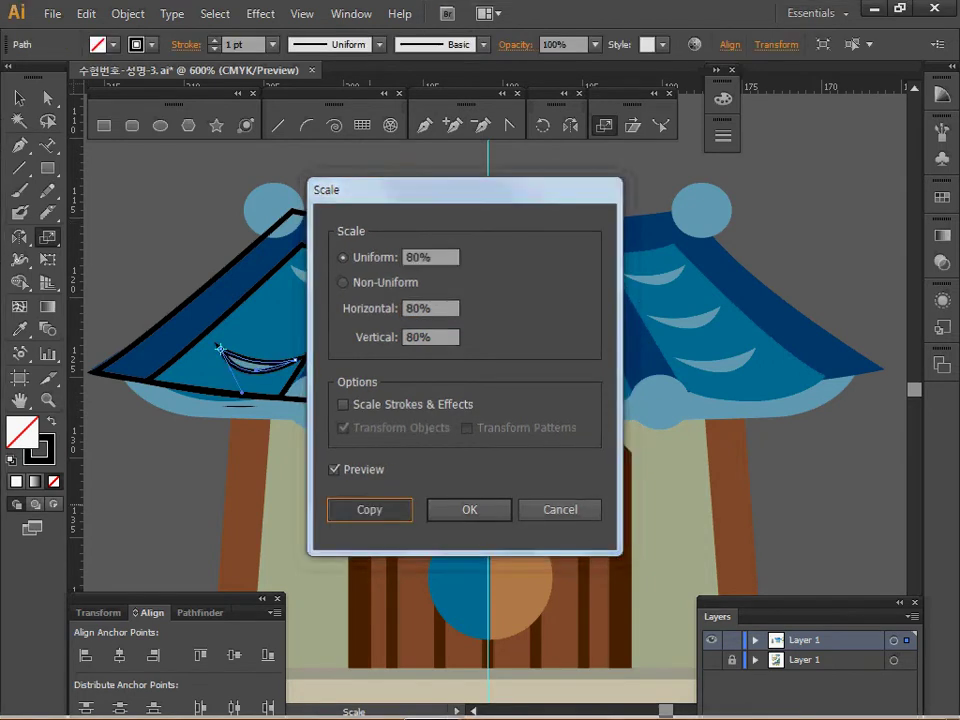
key(v)
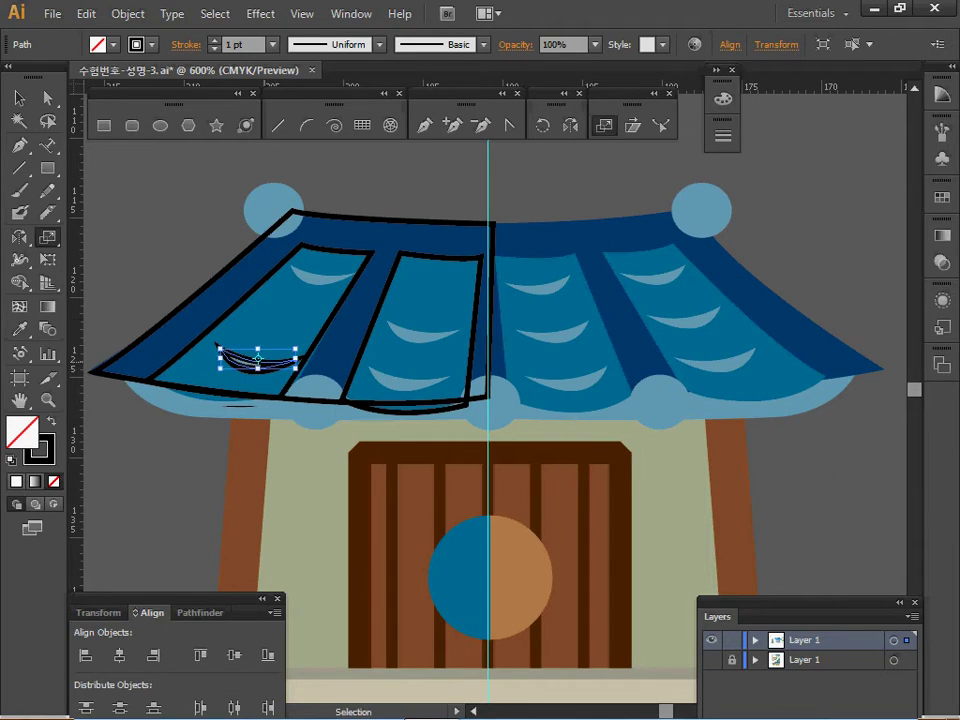
Move the scaled crescent copy onto the uppermost crescent mark of the outer left roof panel.
drag(246, 364, 305, 281)
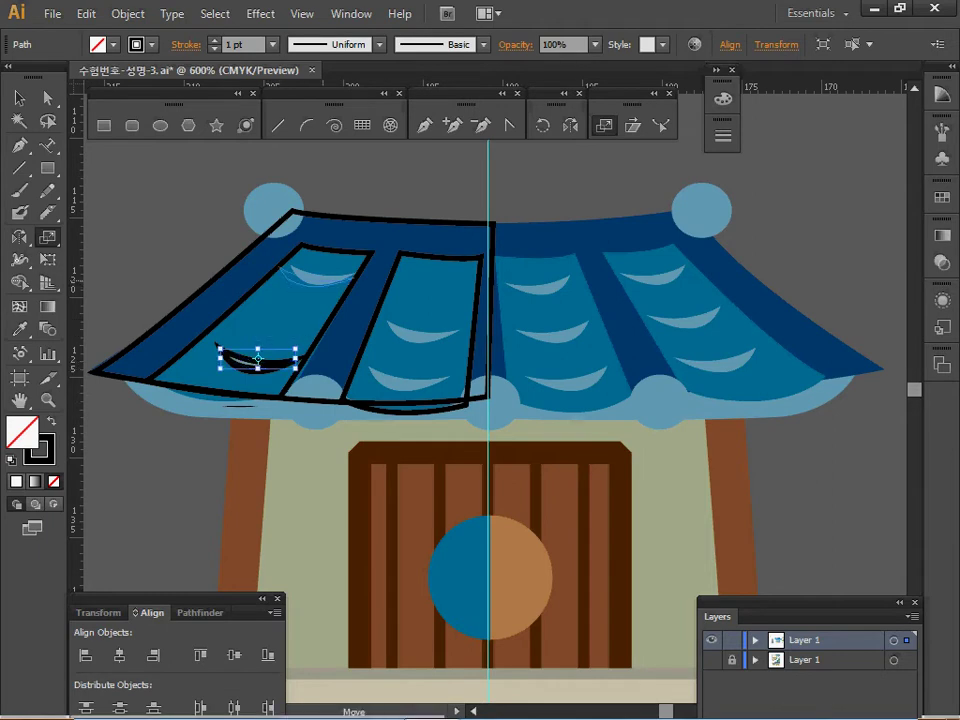
drag(306, 281, 316, 274)
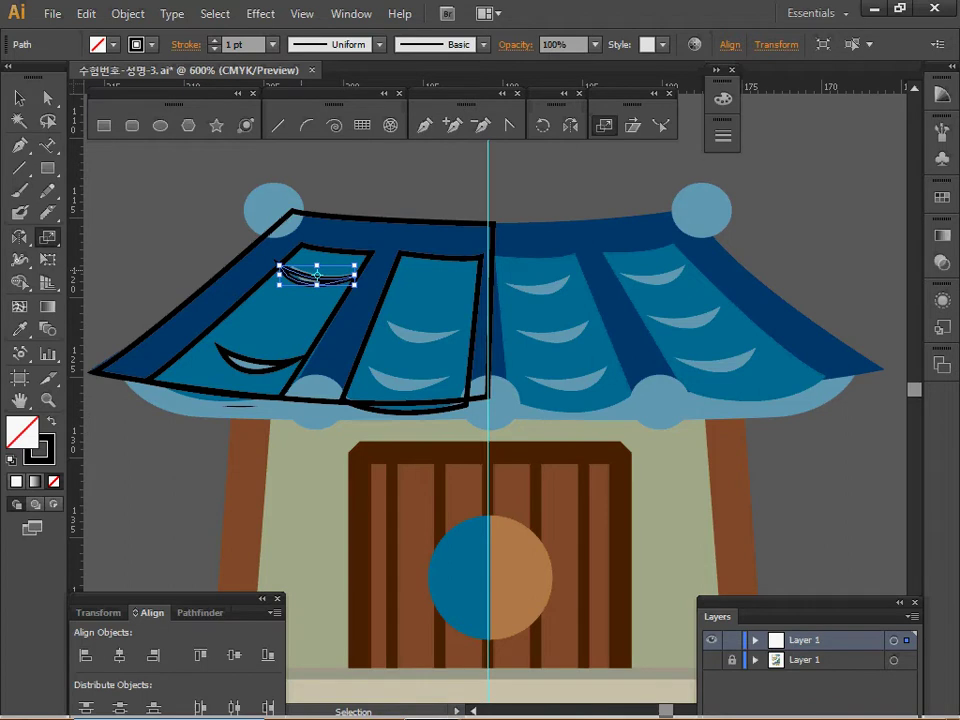
ctrl+click(317, 270)
drag(313, 277, 319, 274)
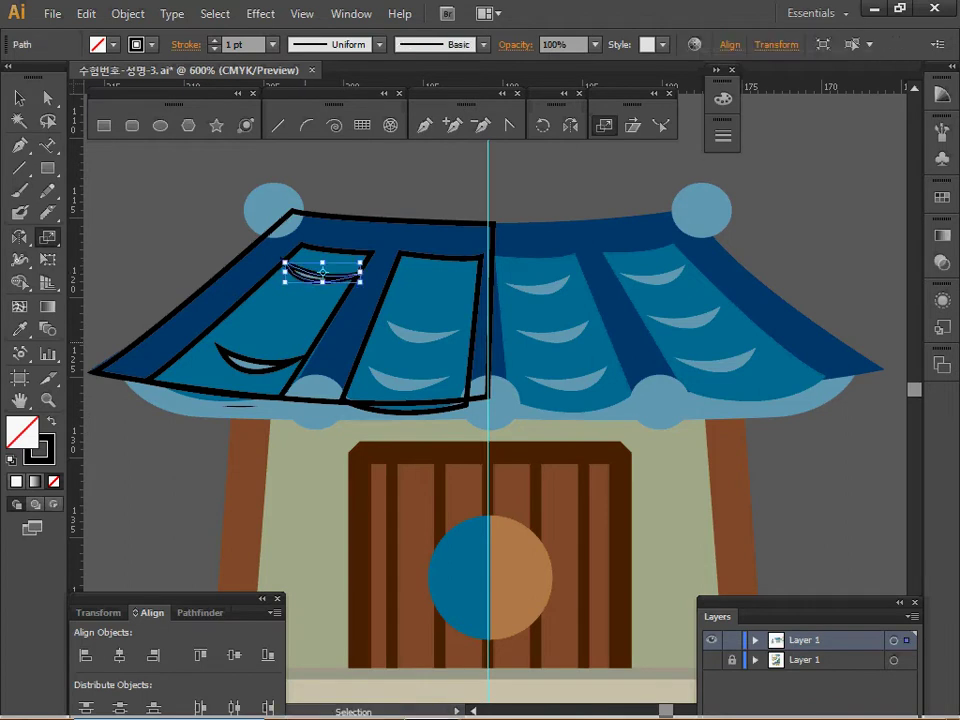
Select both traced crescents and apply the light blue, strokeless appearance sampled from a reference crescent.
shift+click(260, 366)
key(y)
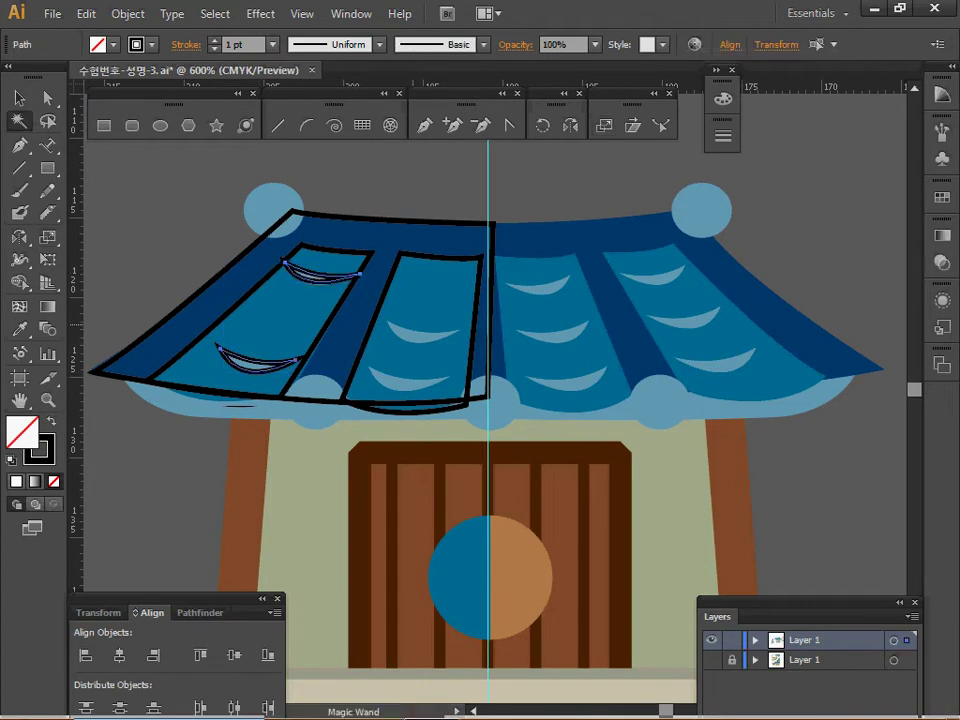
key(i)
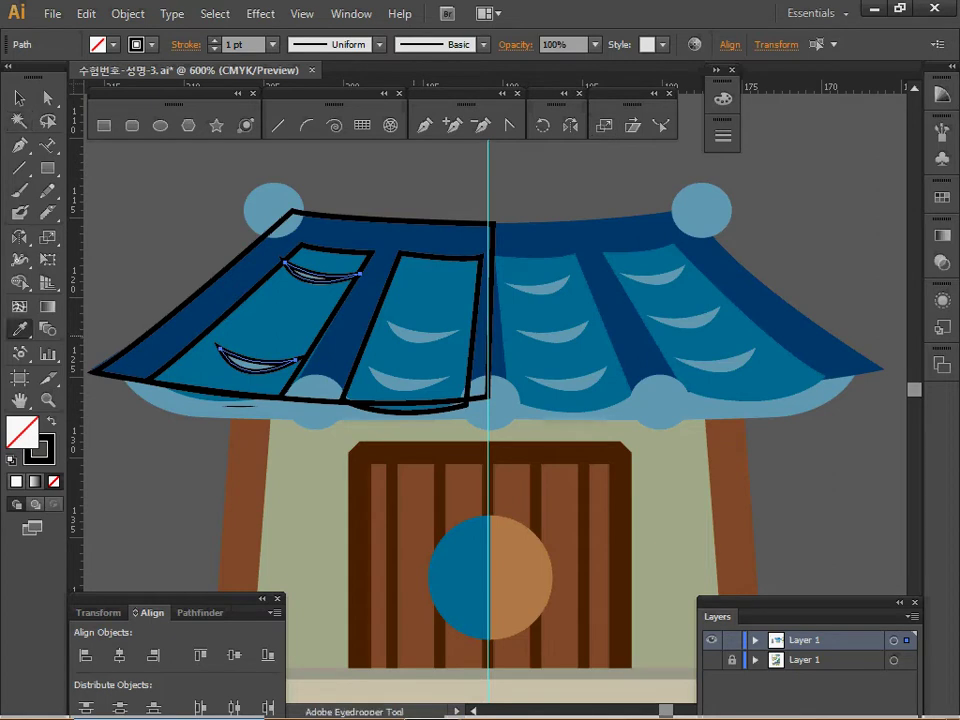
click(425, 336)
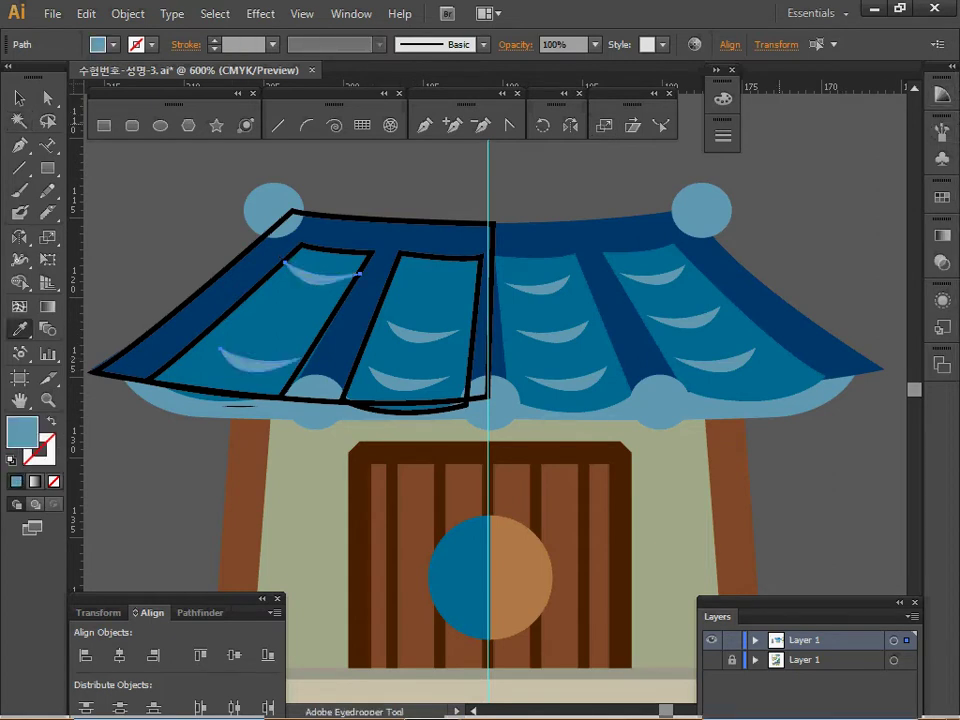
Recolor both crescents with an orange fill picked from the CMYK color spectrum.
click(723, 98)
click(543, 234)
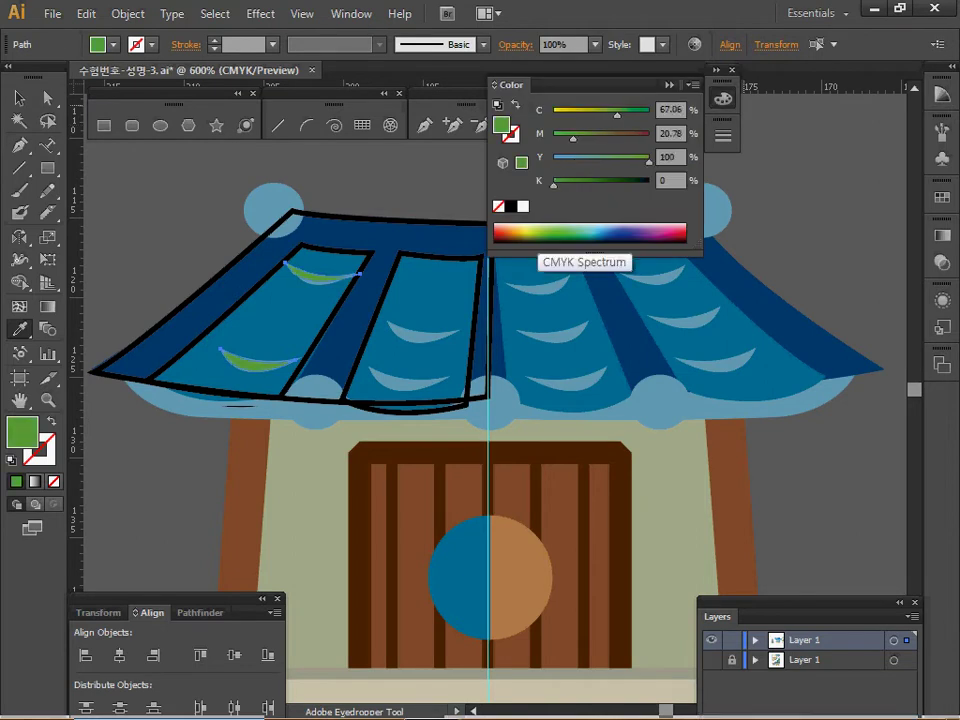
click(519, 236)
click(511, 232)
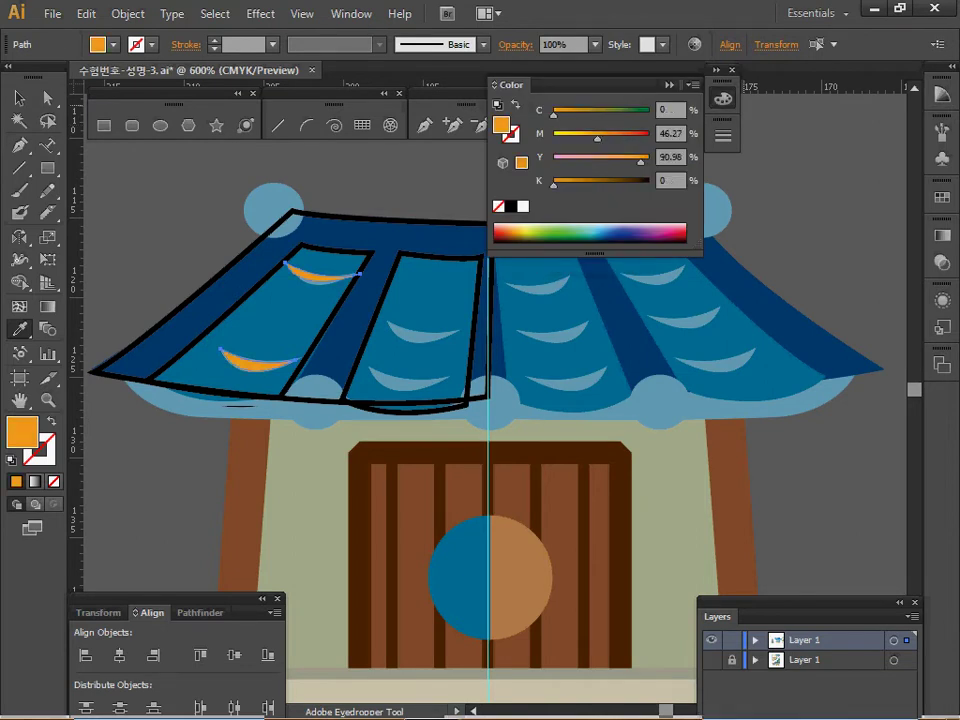
click(723, 98)
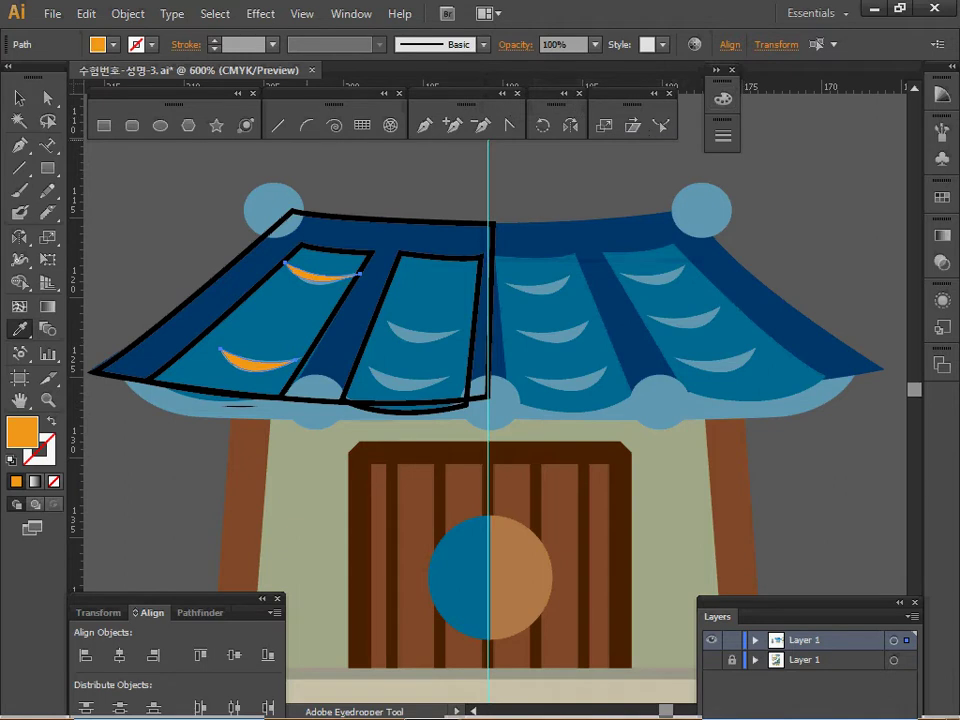
Blend the two orange crescents using Specified Steps spacing with 1 step.
click(128, 13)
mouse_move(150, 436)
click(405, 375)
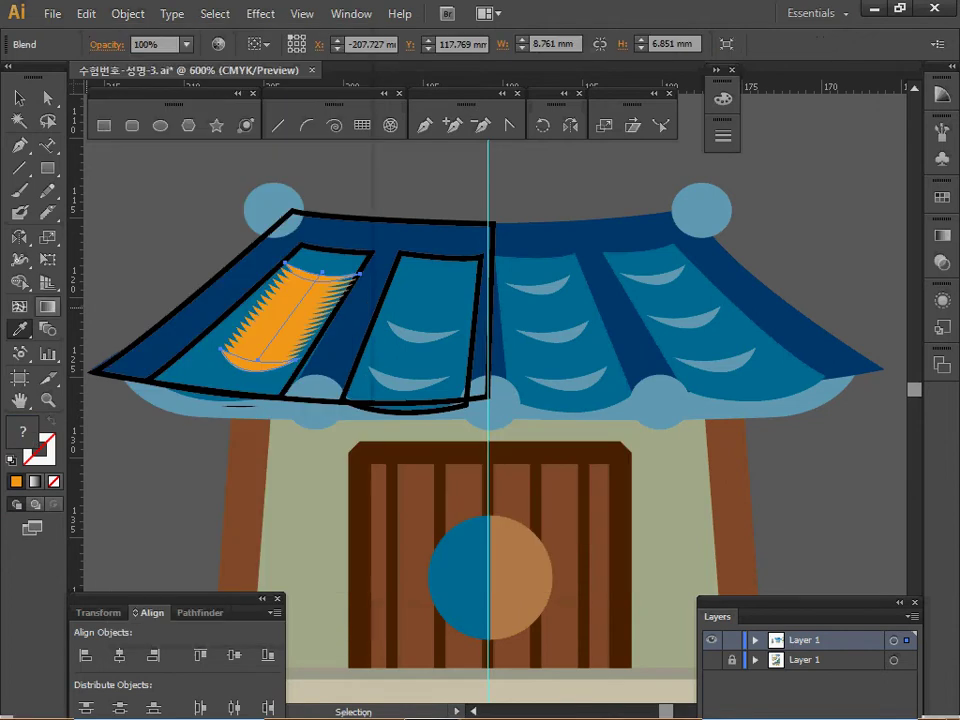
click(48, 329)
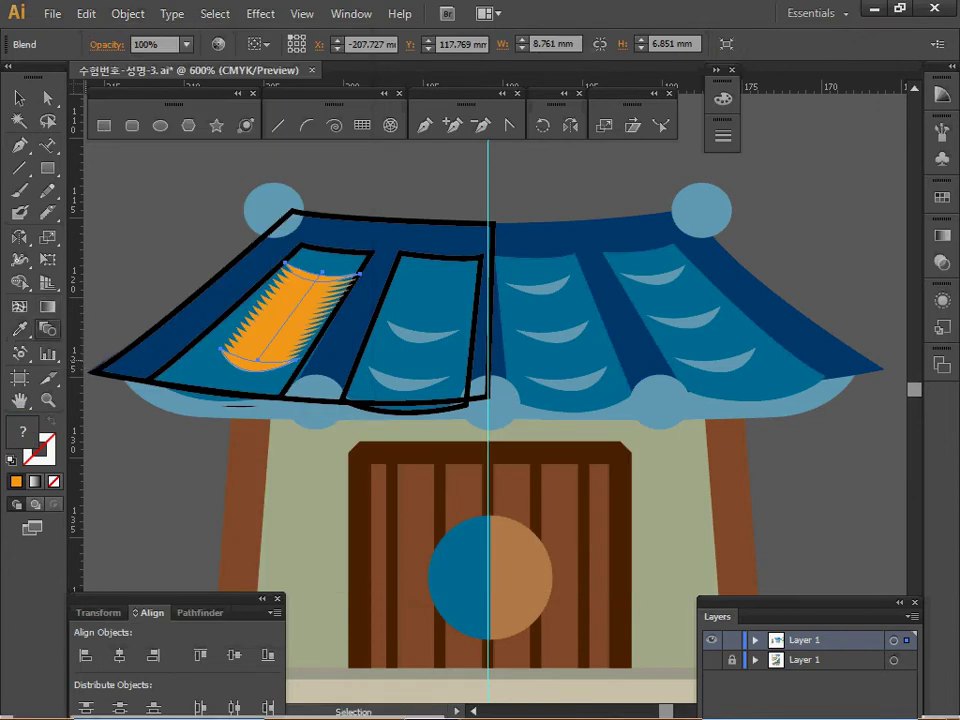
double_click(48, 329)
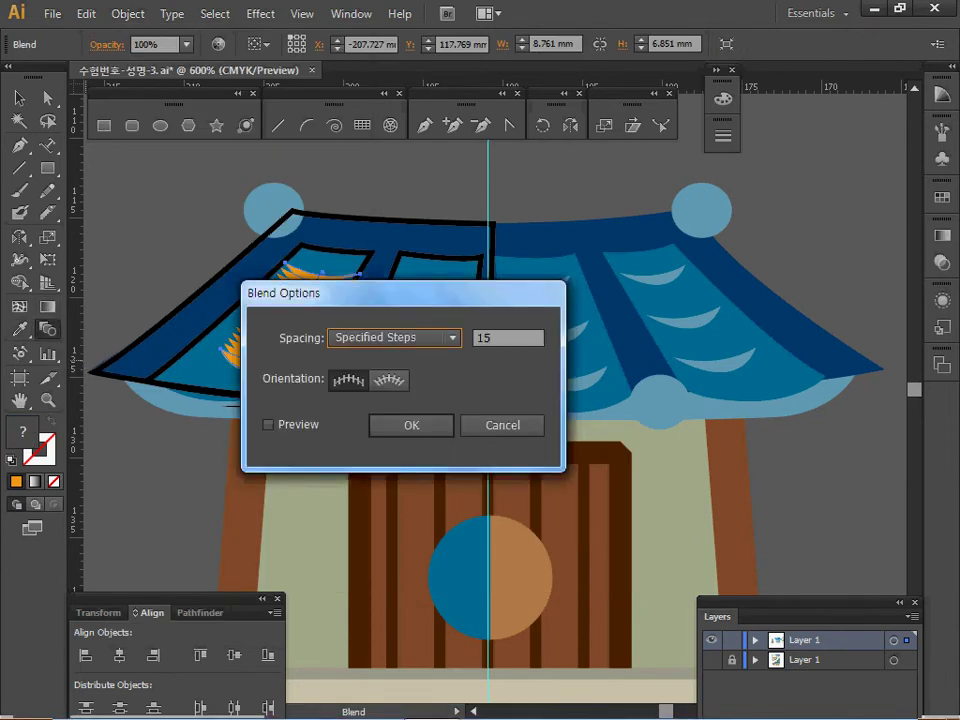
key(Tab)
text(1)
key(Return)
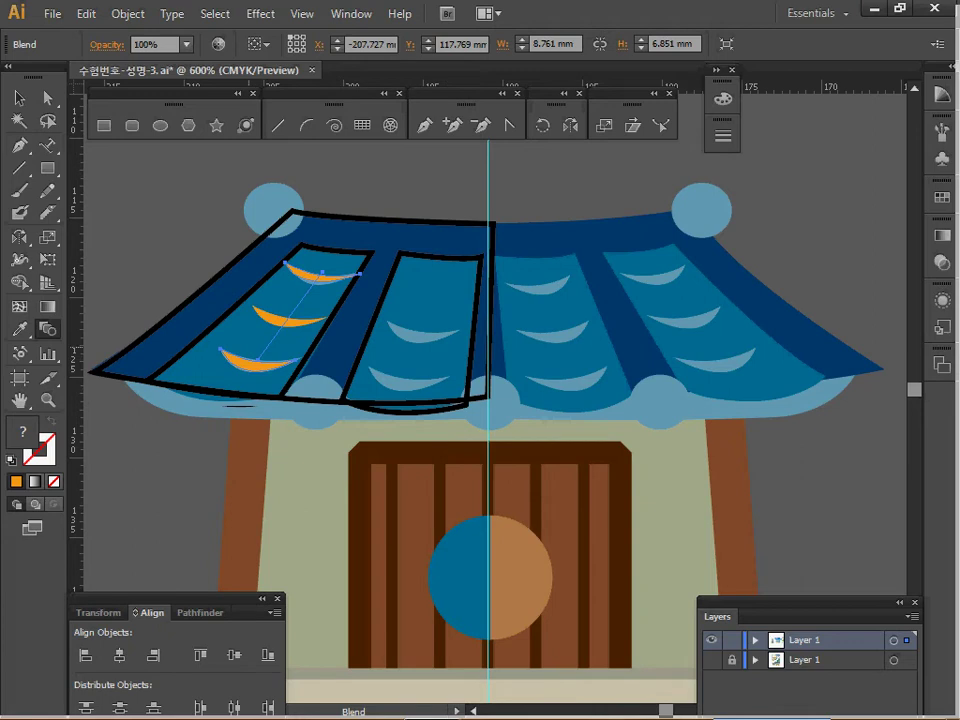
Copy the crescent blend onto the inner left roof panel and adjust its top and bottom crescents to match the reference marks.
key(v)
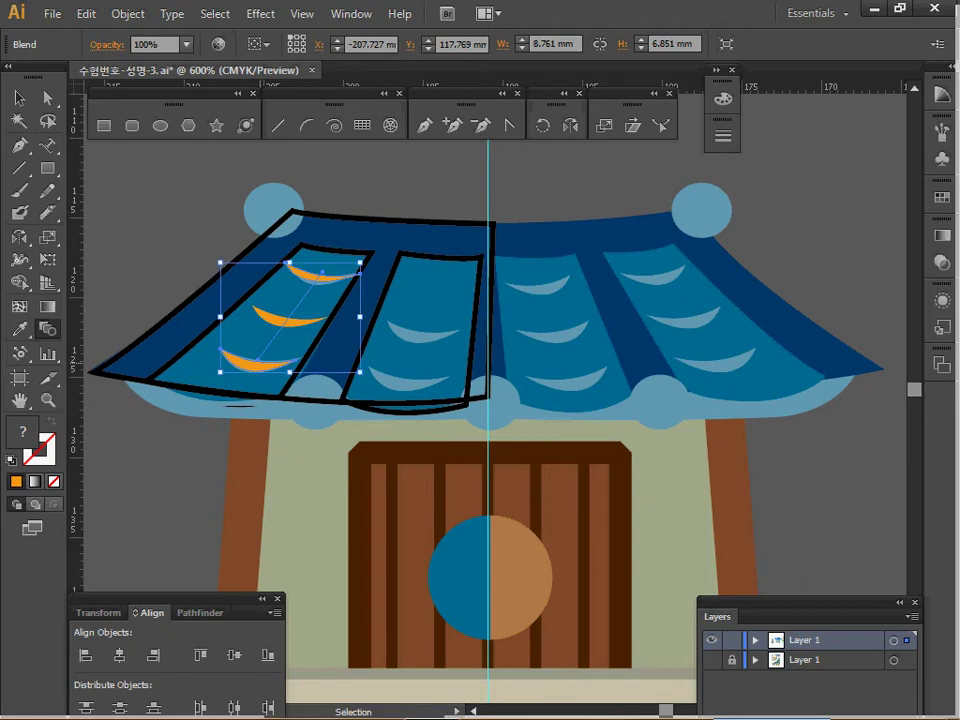
drag(290, 320, 438, 337)
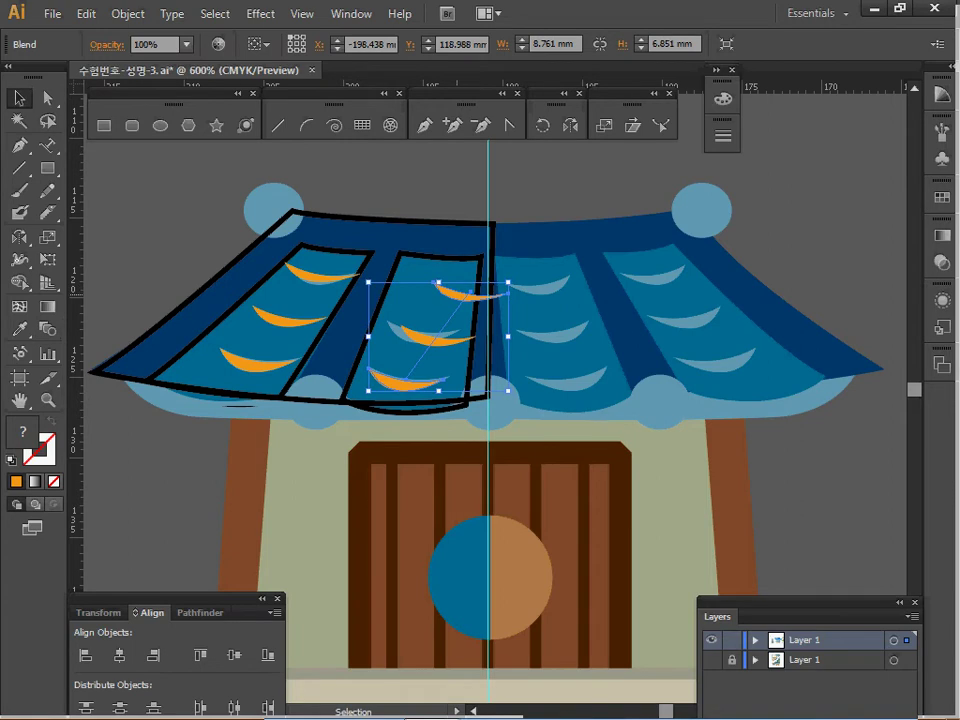
double_click(460, 295)
drag(461, 296, 432, 286)
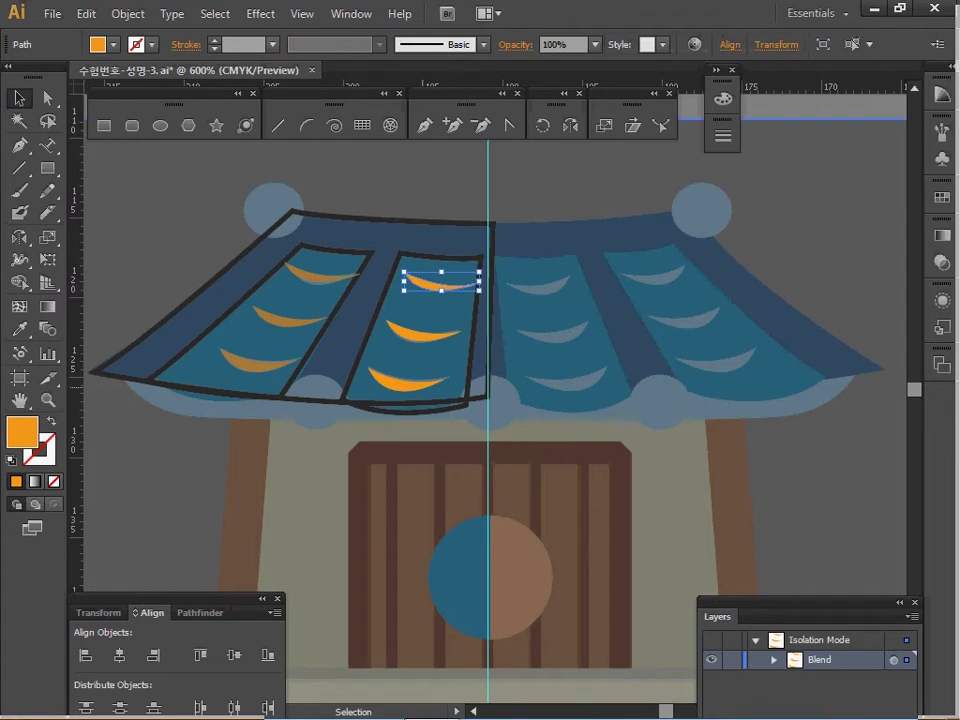
drag(404, 384, 426, 380)
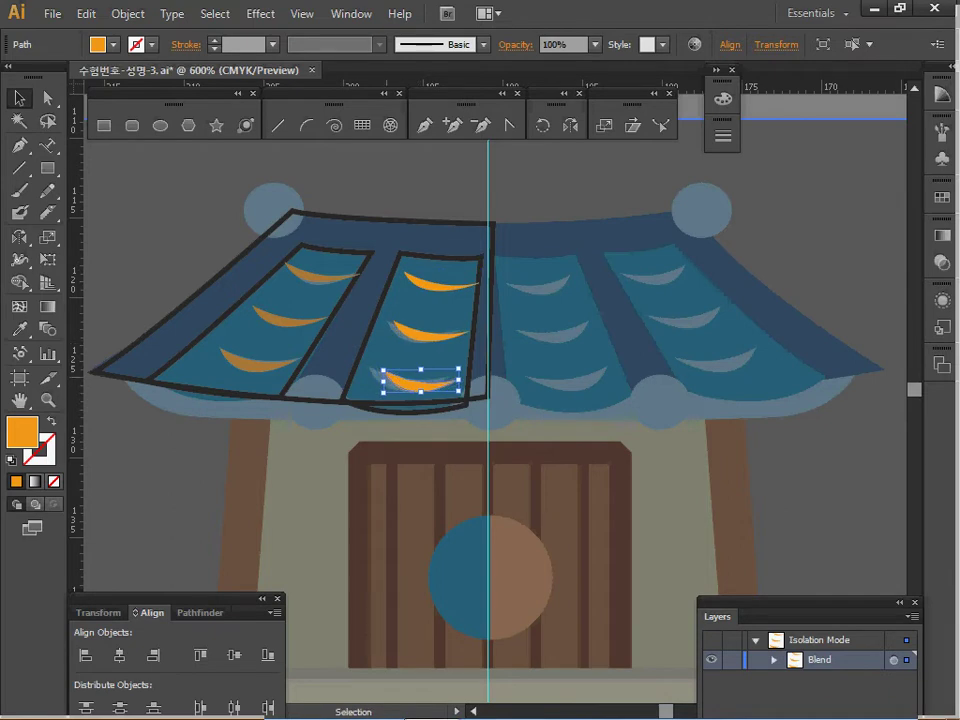
drag(383, 381, 374, 381)
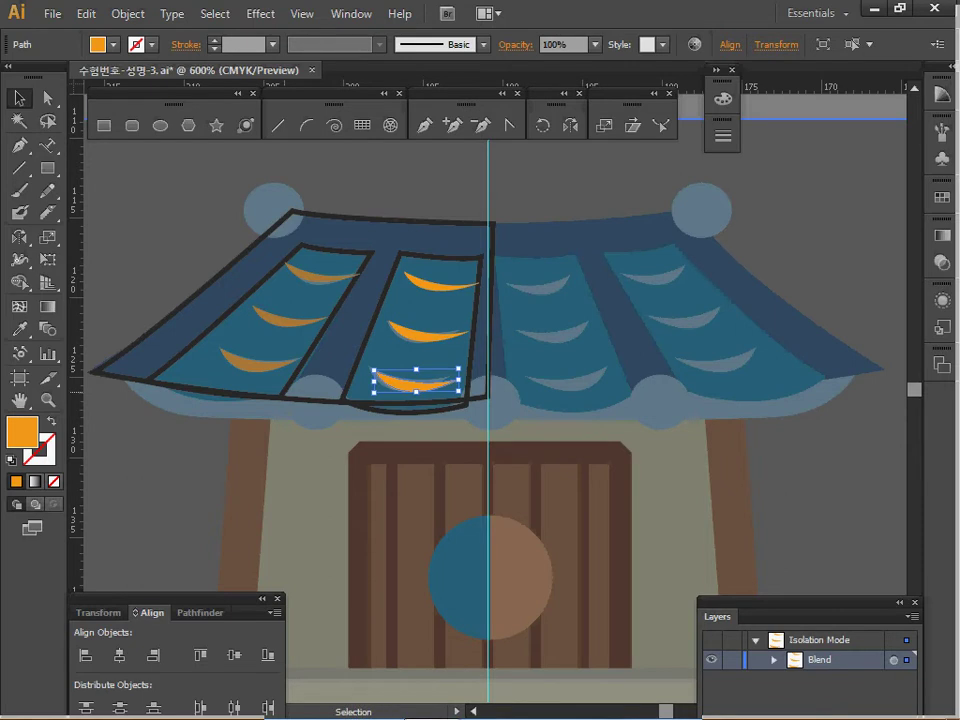
click(180, 219)
double_click(180, 219)
Expand both crescent blends into editable shapes, then clear the selection.
click(260, 366)
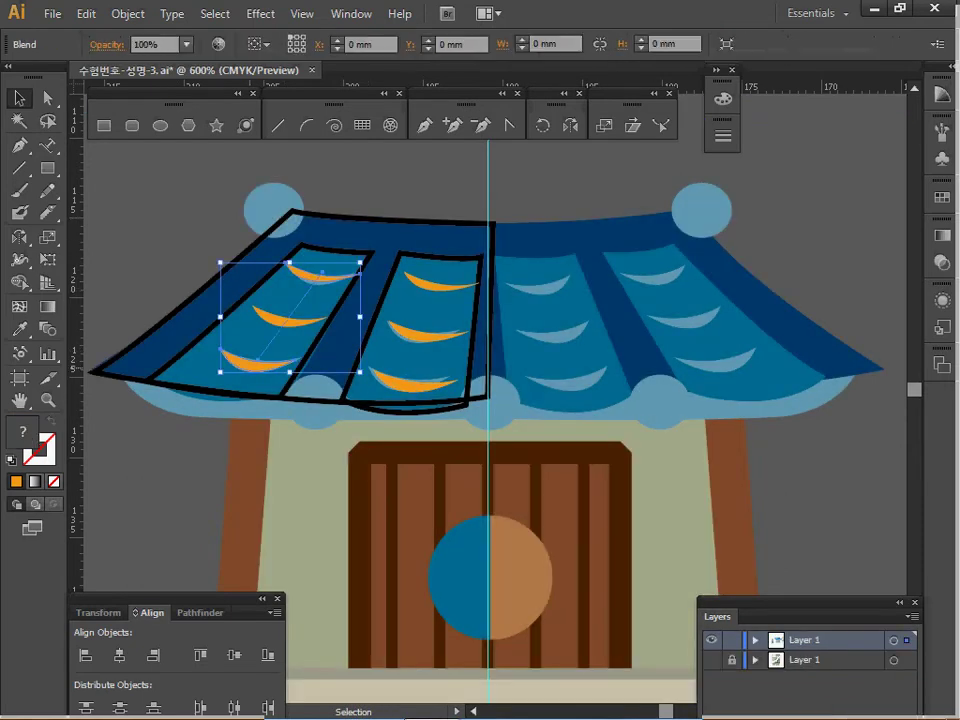
shift+click(428, 335)
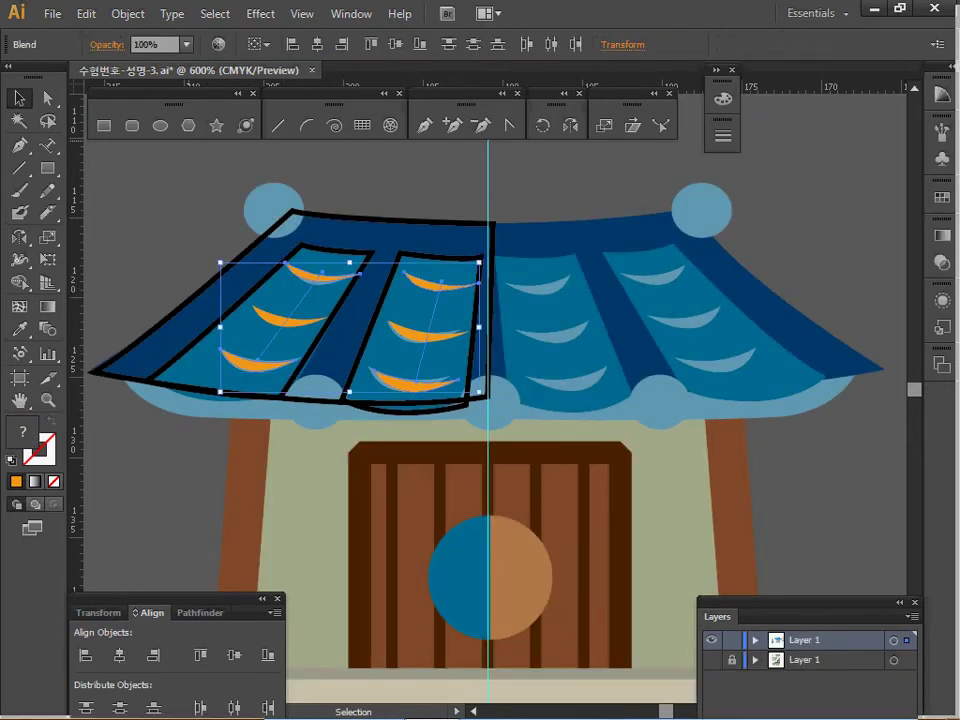
click(128, 14)
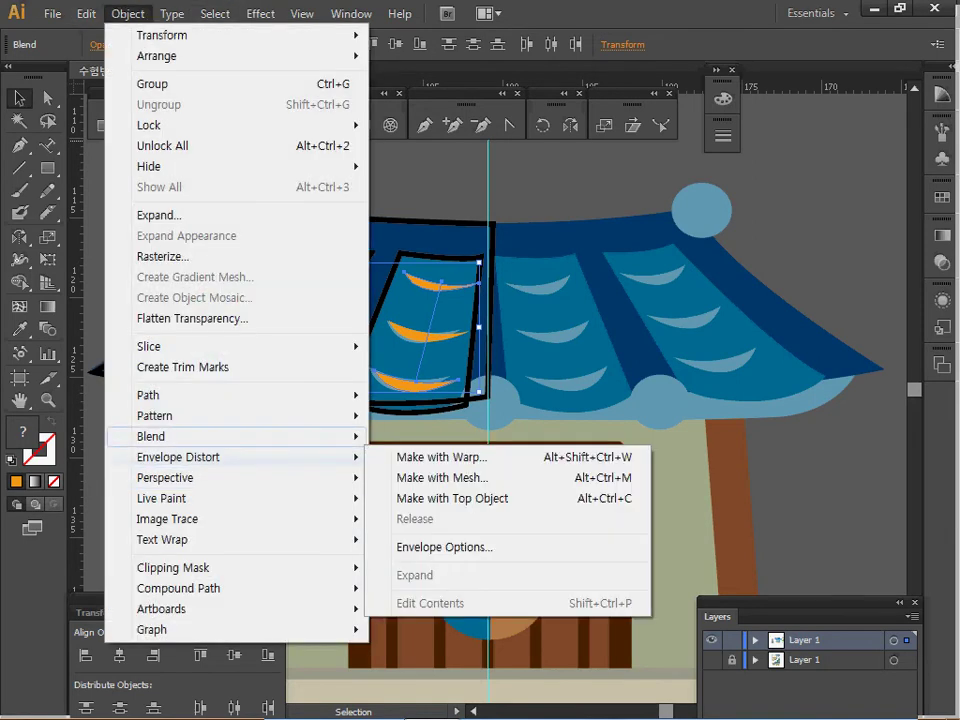
mouse_move(180, 436)
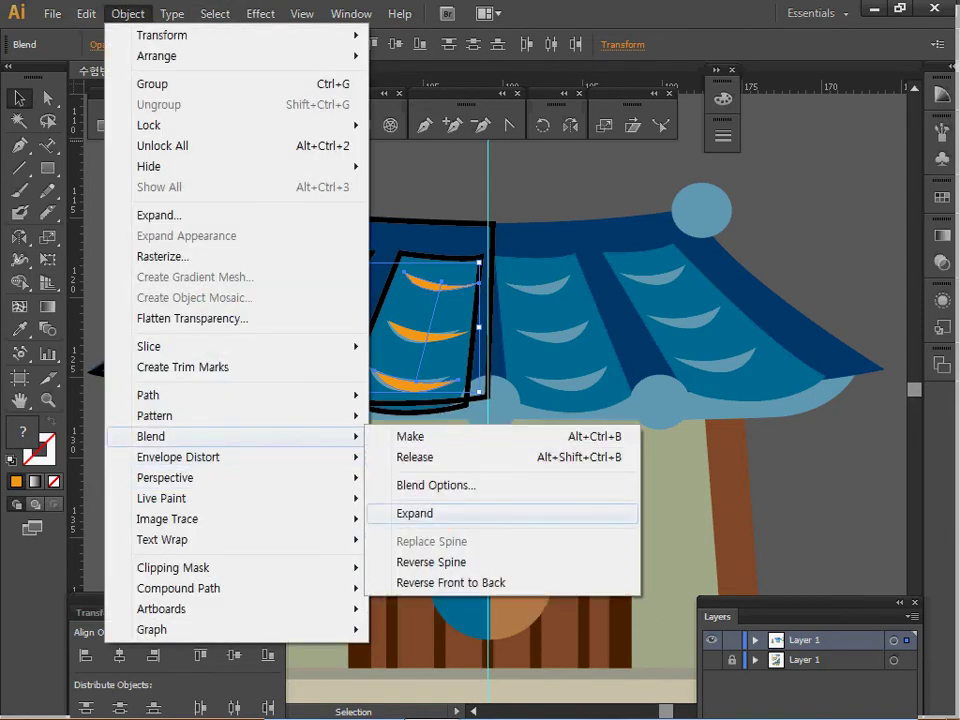
click(414, 513)
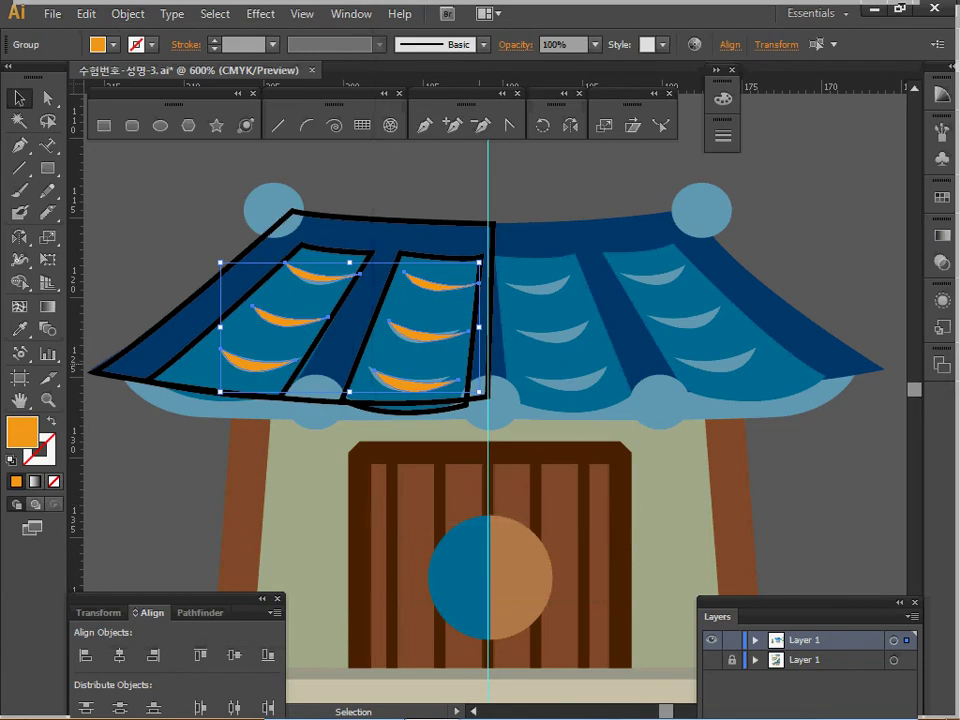
key(ctrl+shift+a)
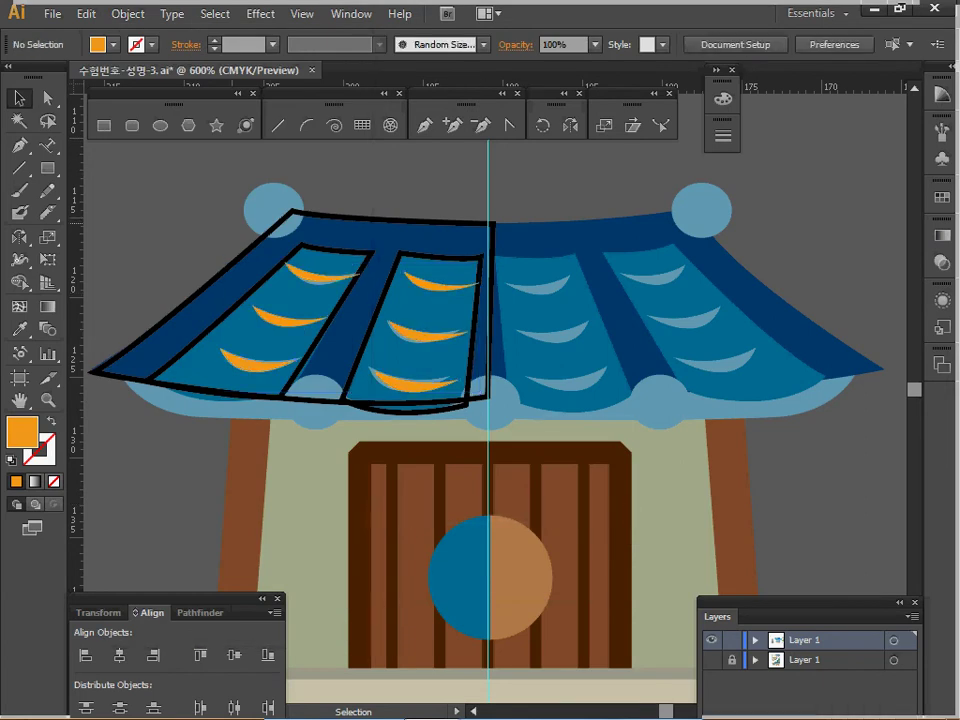
Draw a circle in the sampled light blue over the ornament at the left end of the roof ridge.
key(l)
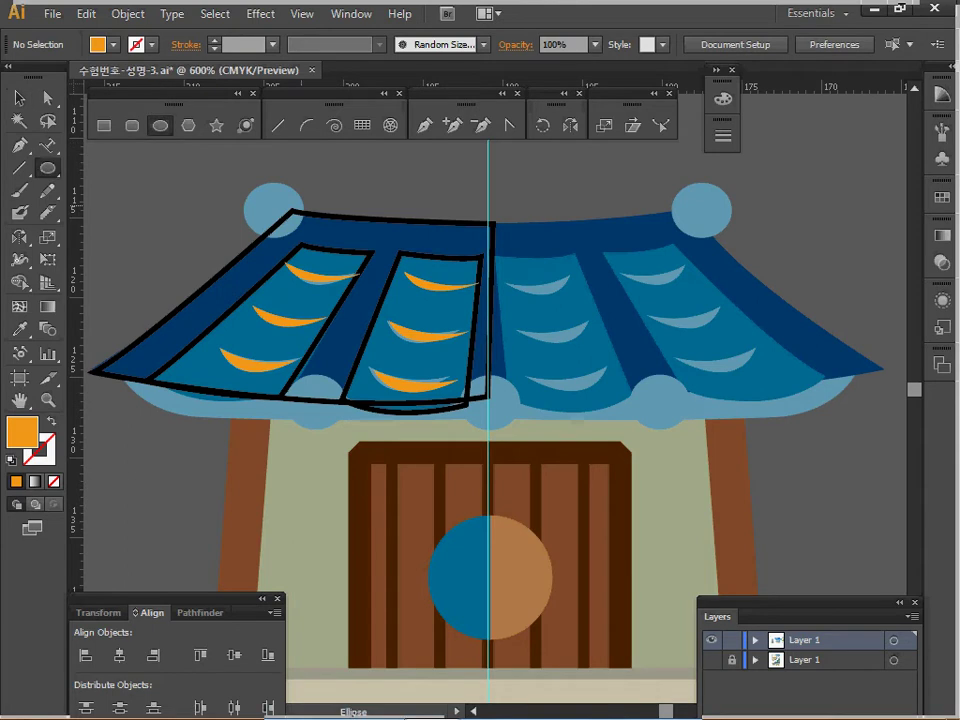
key(i)
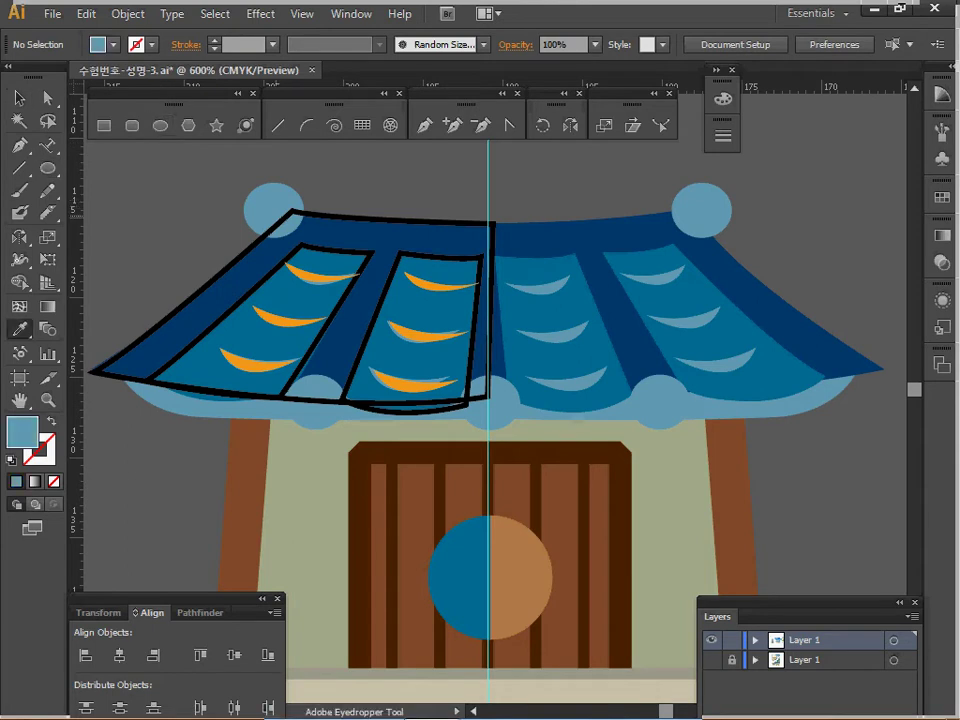
key(alt)
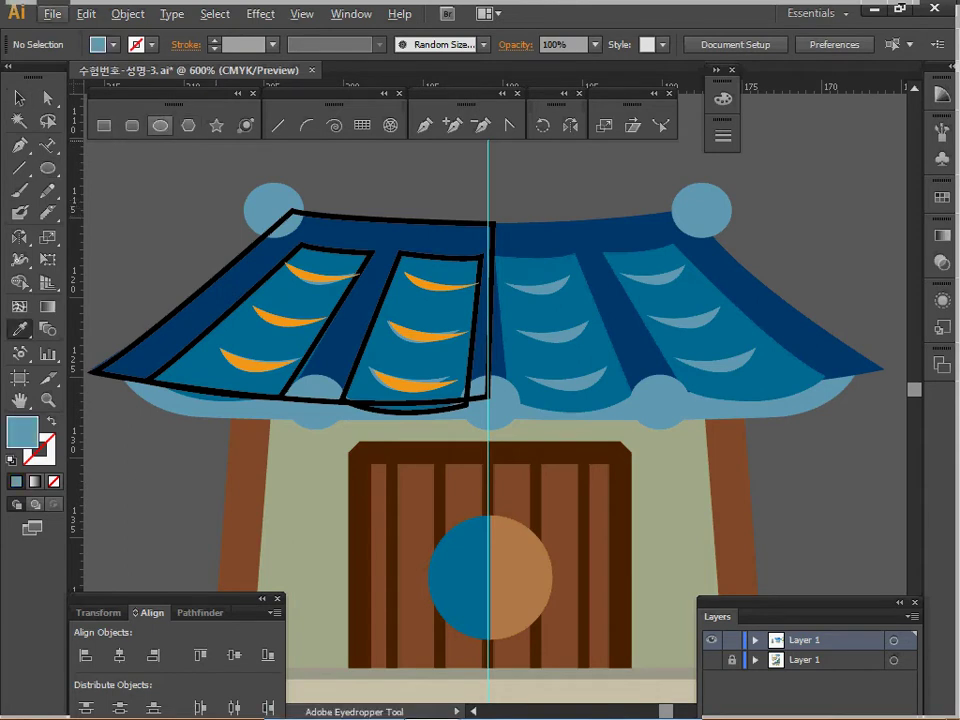
click(160, 125)
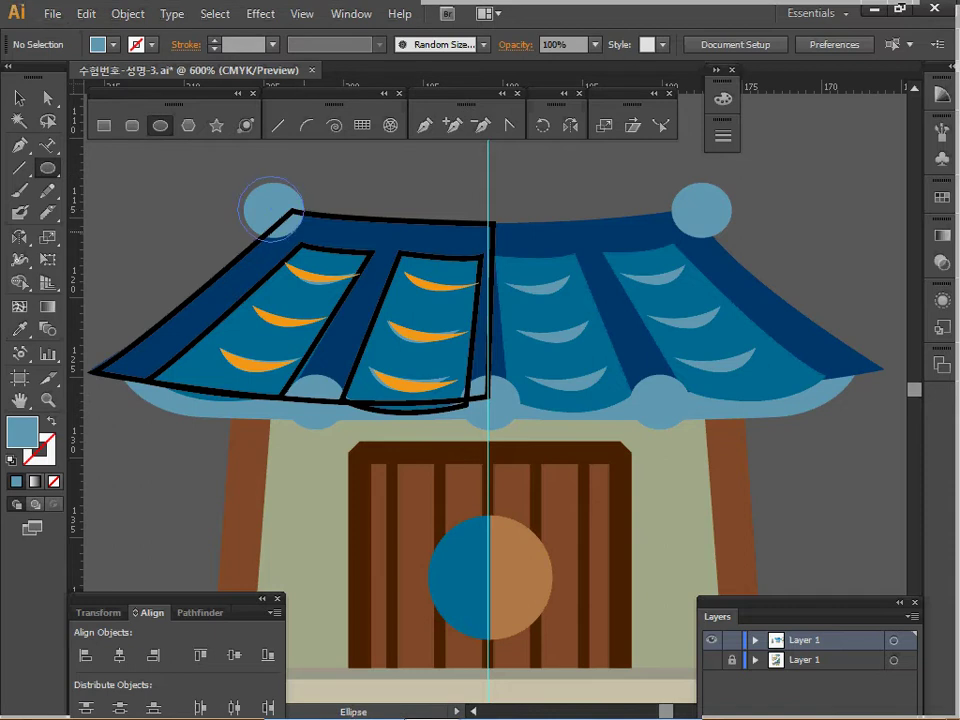
drag(271, 209, 304, 231)
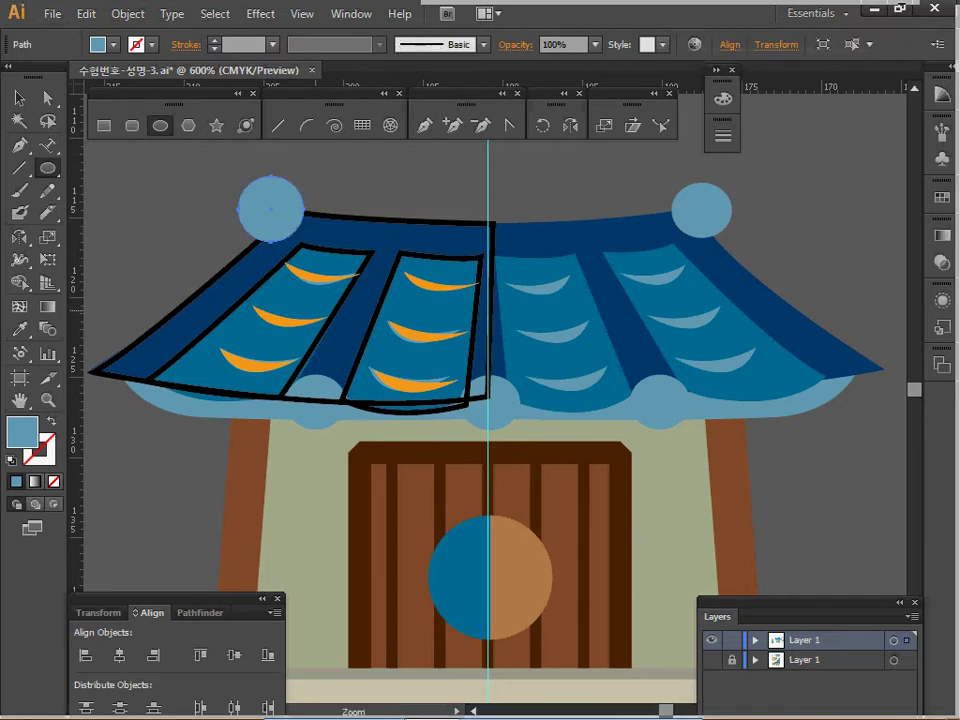
Place equal, smaller light blue circles along the left eave at the outer corner, the middle ornament and the center guide.
ctrl+click(315, 311)
drag(410, 342, 348, 264)
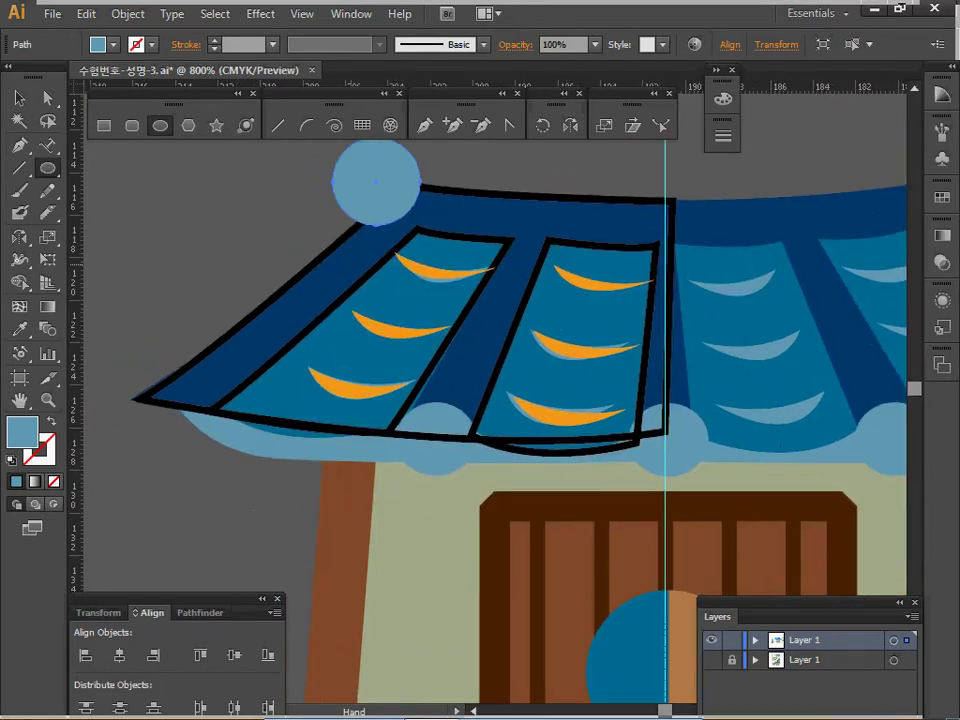
key(space)
drag(435, 446, 161, 418)
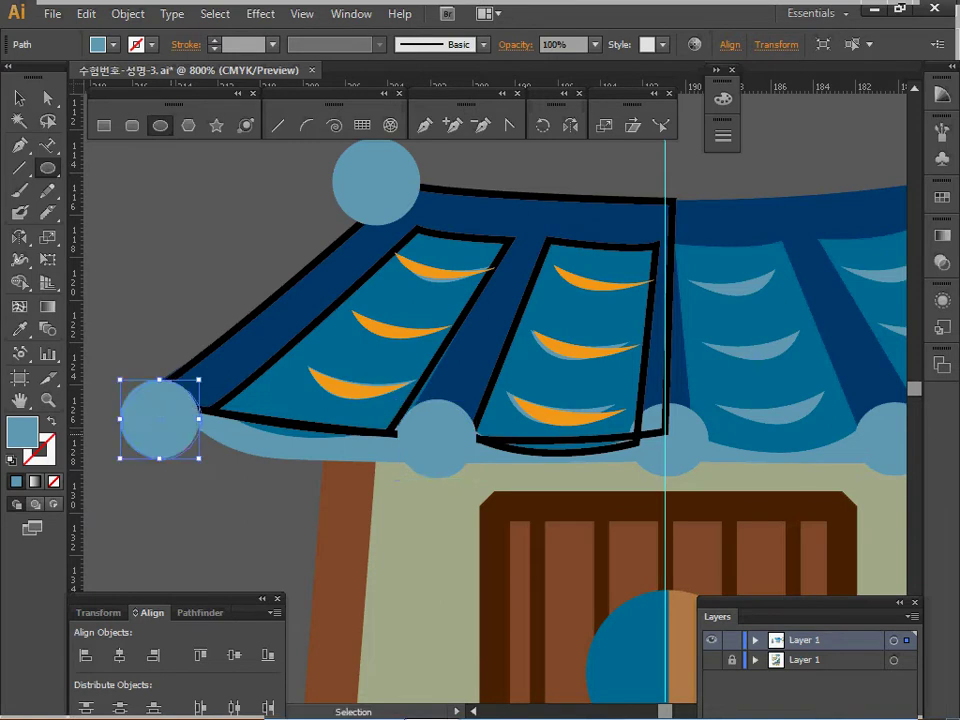
drag(600, 456, 669, 443)
key(ctrl+shift+a)
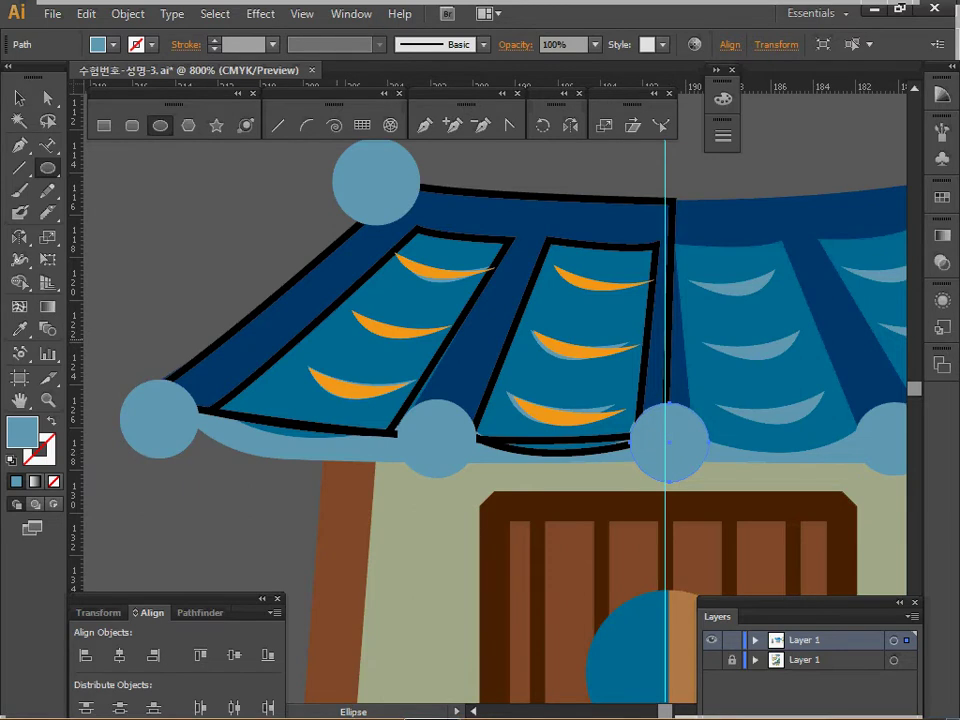
Select the whole traced left roof half with its circles and move it into the empty area left of the reference.
ctrl+alt+click(398, 449)
ctrl+alt+click(530, 420)
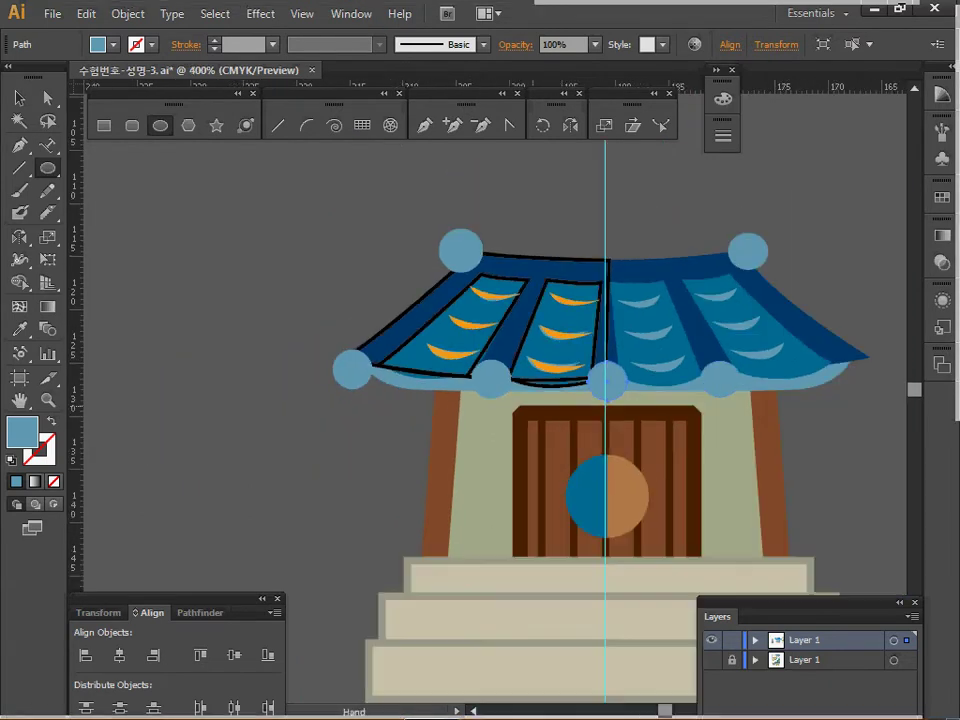
drag(533, 407, 634, 411)
click(19, 98)
drag(418, 223, 725, 396)
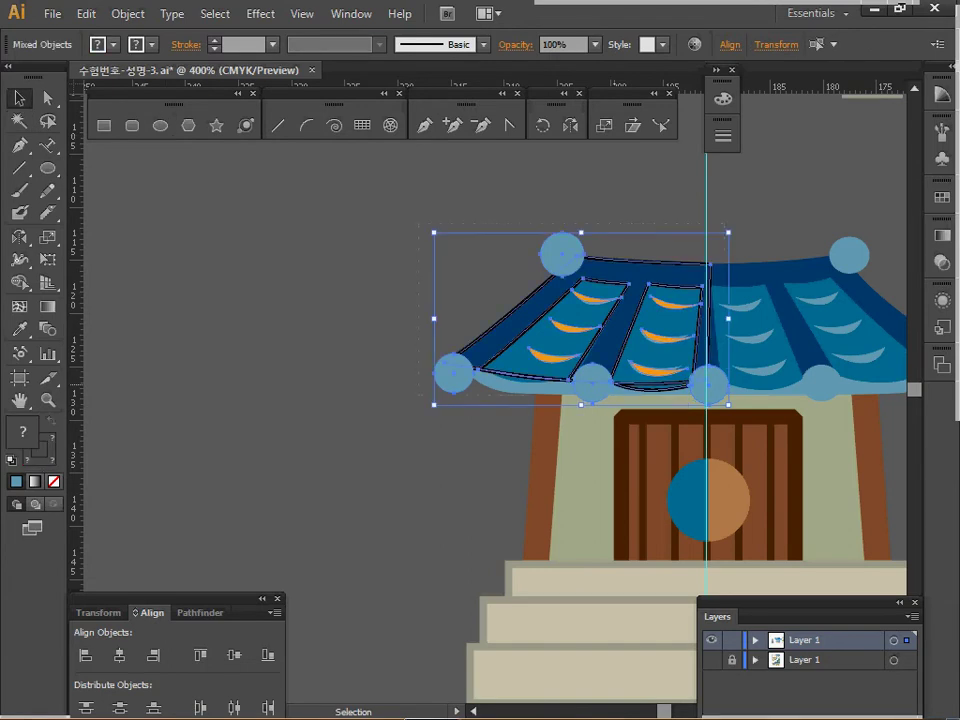
drag(580, 320, 230, 320)
drag(420, 268, 491, 270)
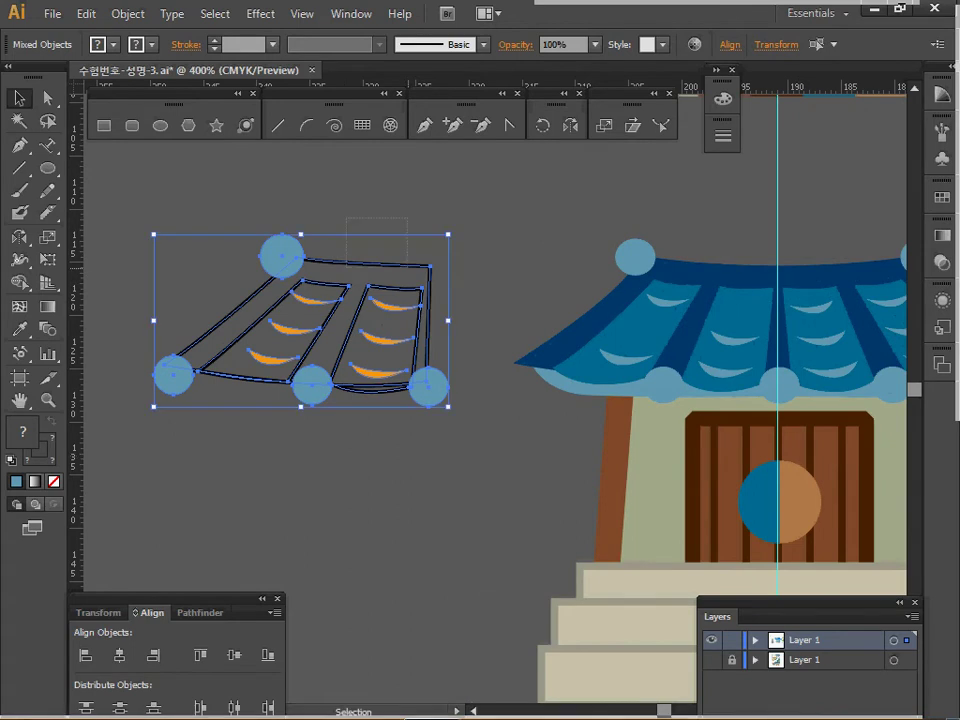
Fill the roof half's base shape with the reference's dark blue and both tile panels with its medium blue, then deselect.
click(408, 265)
key(i)
click(682, 266)
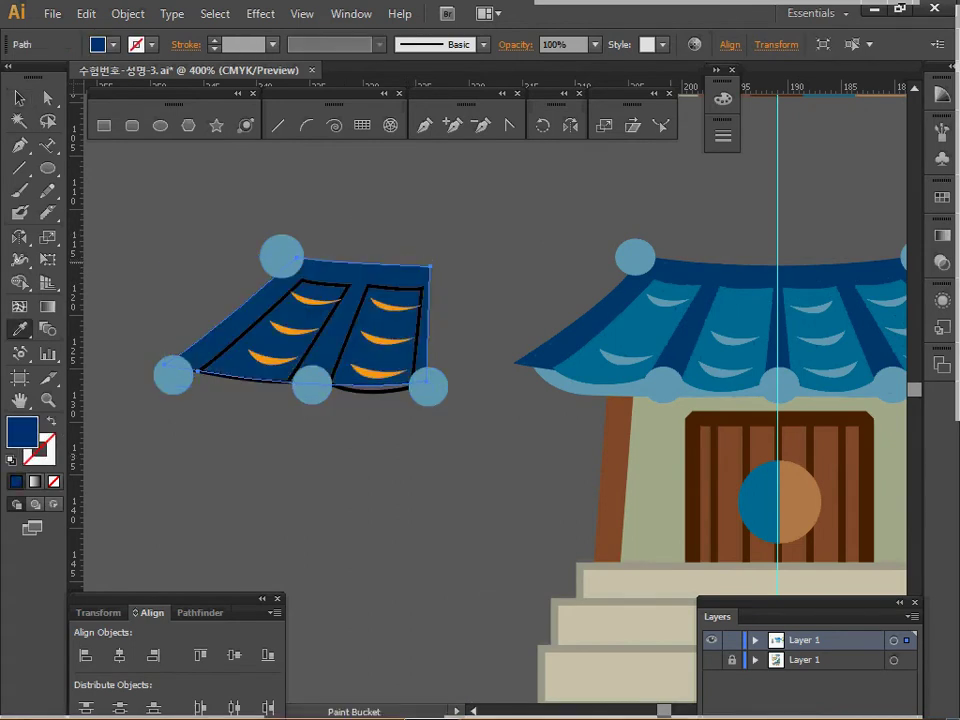
ctrl+click(324, 328)
ctrl+shift+click(354, 322)
click(665, 328)
ctrl+click(490, 400)
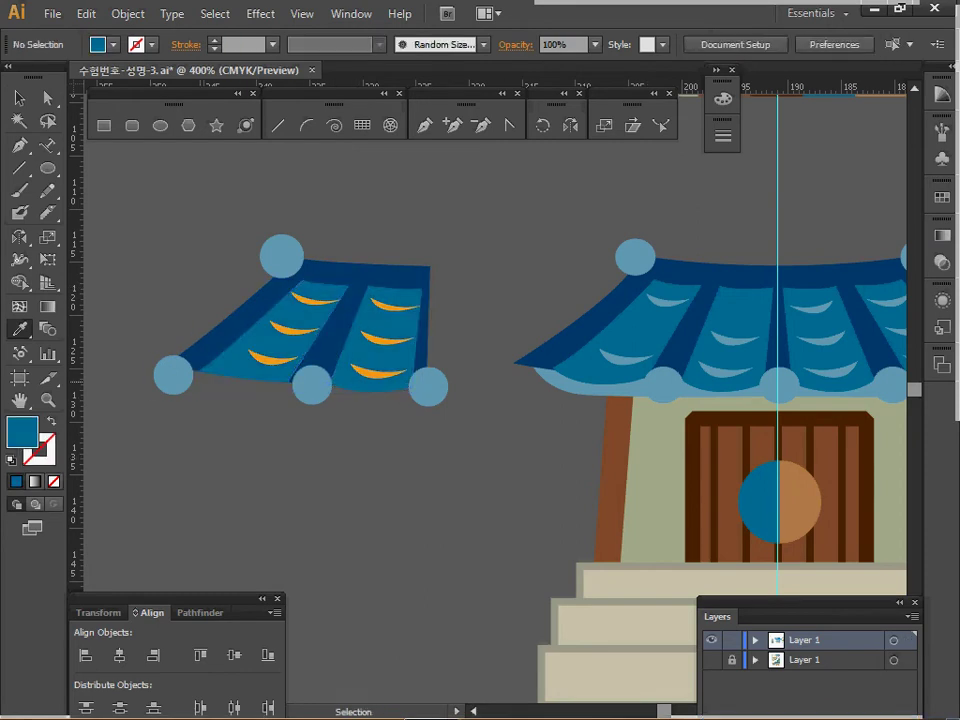
Draw a curved eave strip in the circles' light blue from the outer corner circle to the center circle and send it to the back.
click(172, 375)
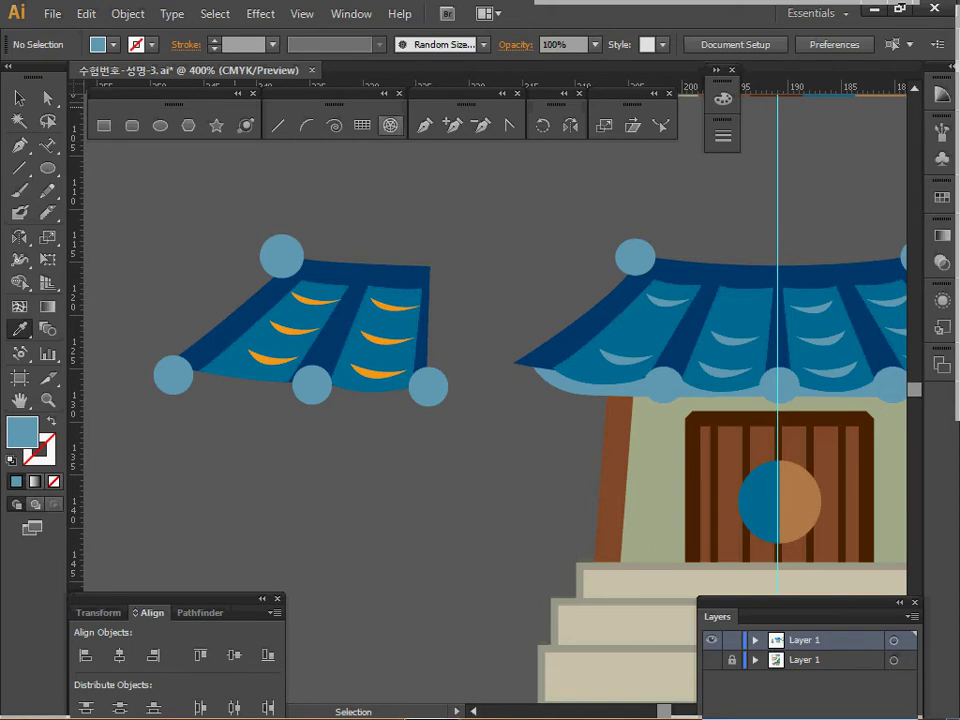
key(p)
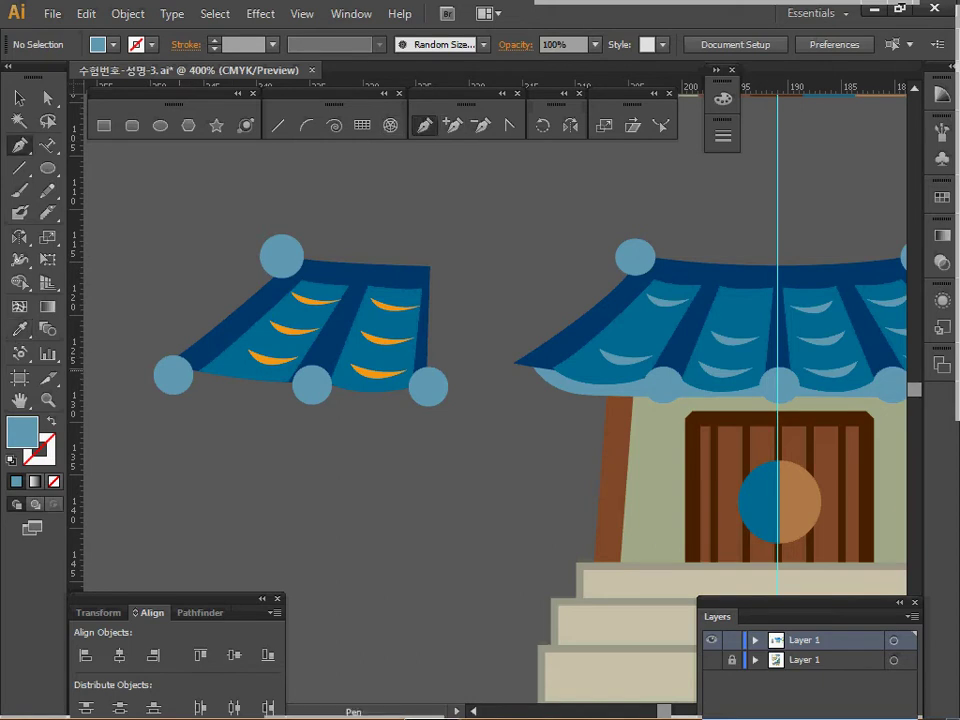
click(179, 371)
click(428, 380)
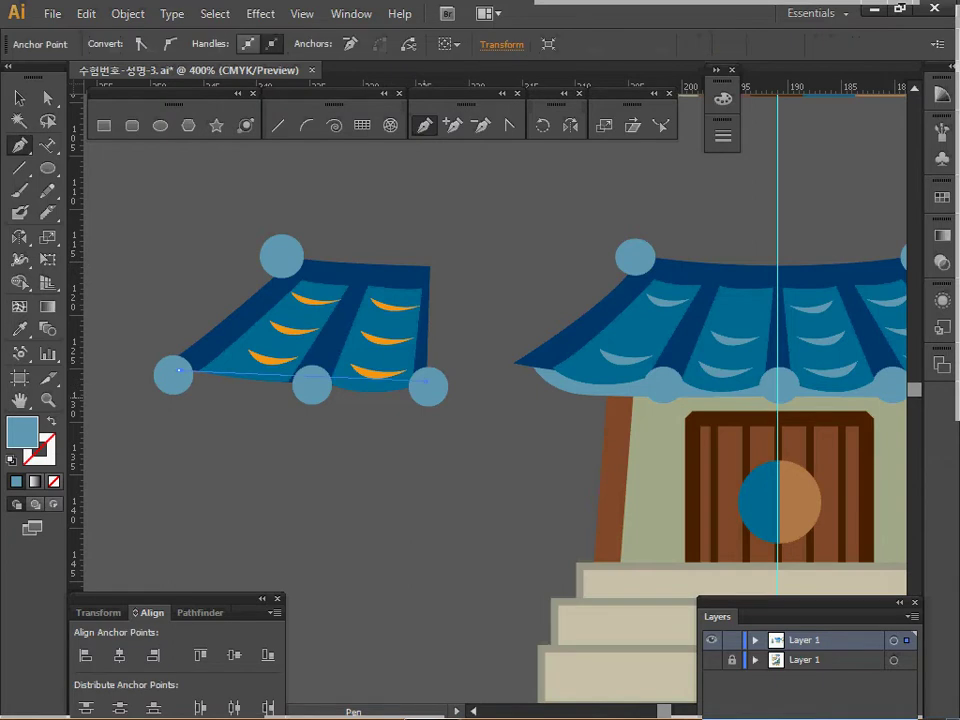
click(424, 408)
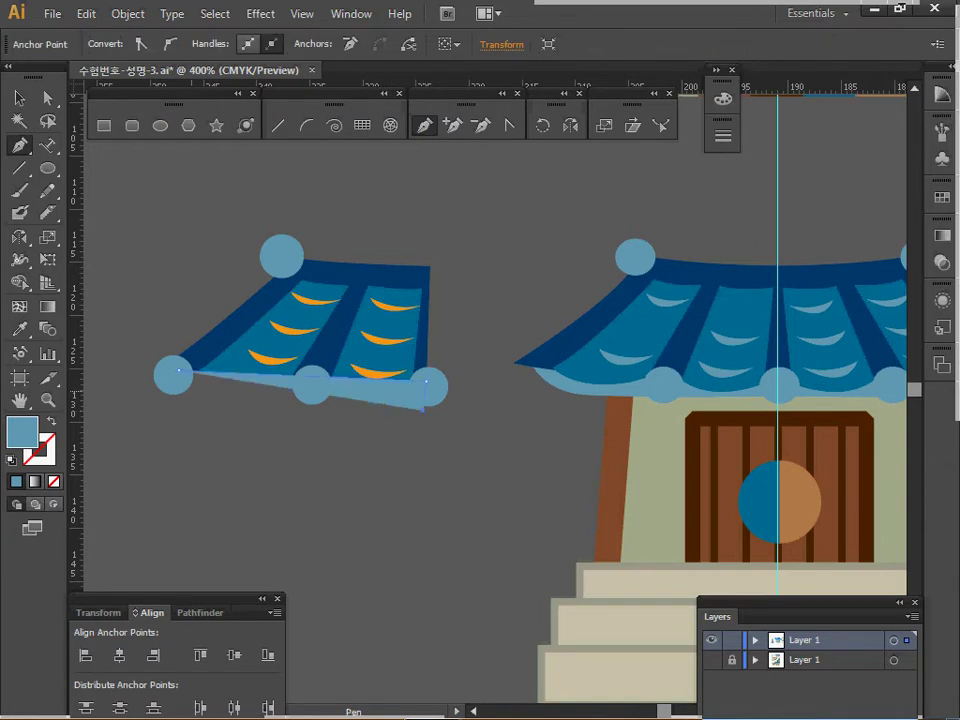
drag(212, 397, 176, 390)
click(179, 371)
drag(172, 352, 163, 354)
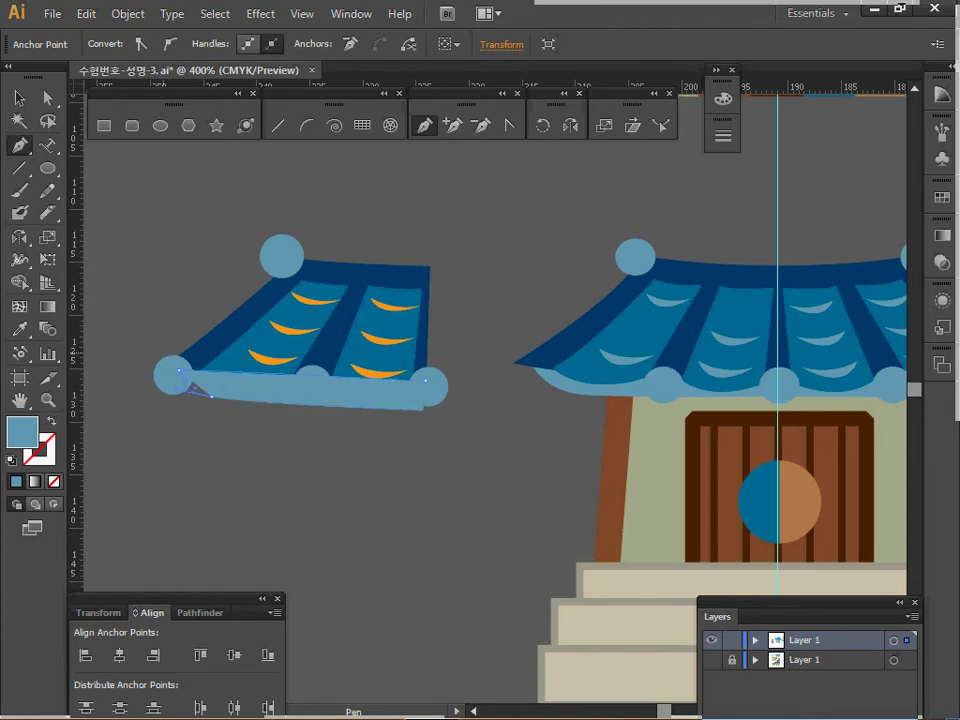
key(v)
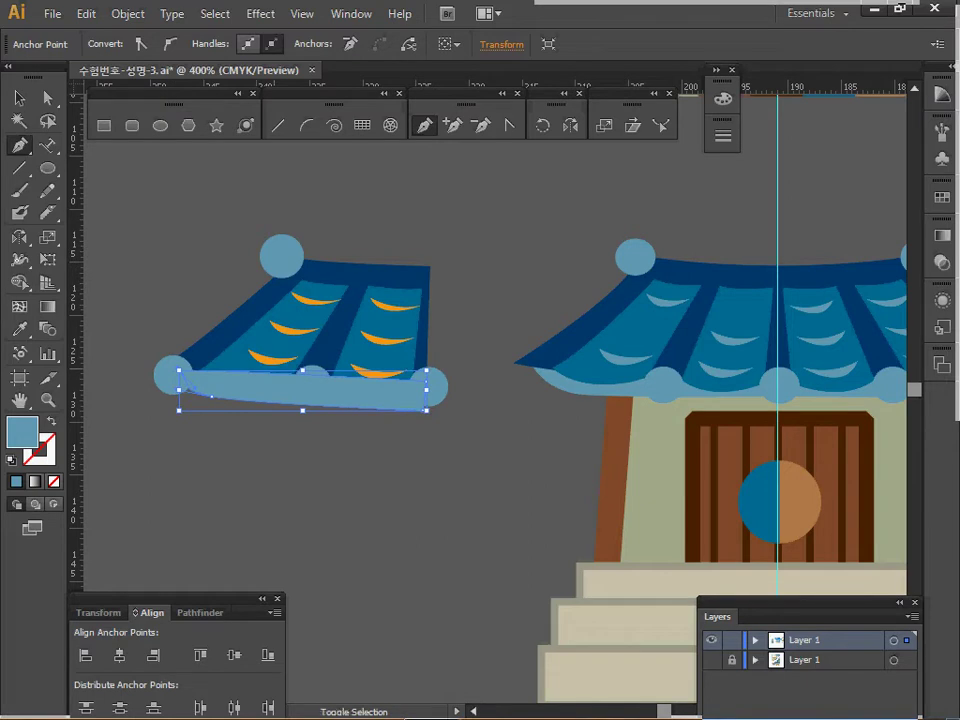
key(ctrl+shift+[)
key(ctrl+shift+a)
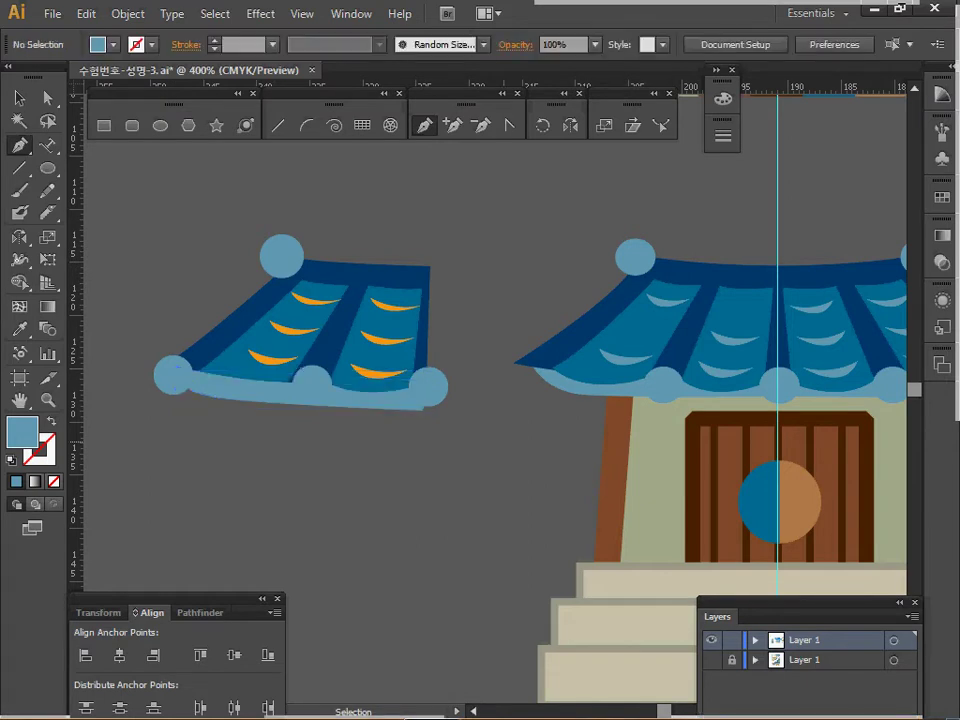
Shift the middle and center eave circles slightly so they sit on the light blue eave strip, then deselect.
drag(313, 377, 310, 376)
ctrl+click(335, 443)
drag(428, 387, 446, 414)
key(ctrl+shift+a)
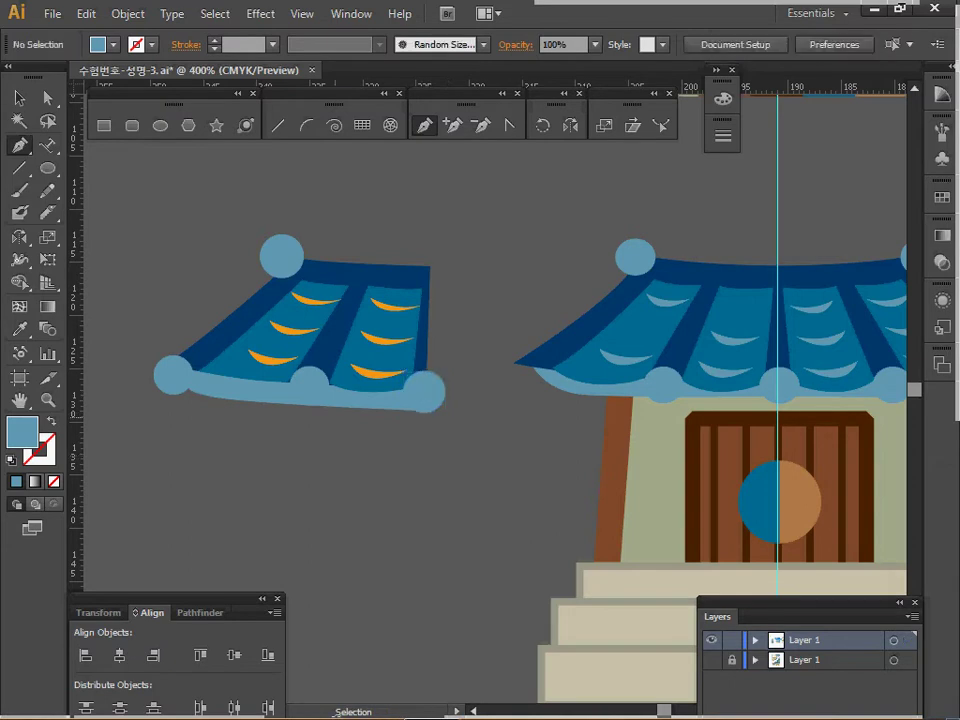
ctrl+click(309, 380)
ctrl+click(312, 431)
Recolor both groups of orange crescents with the light blue of the reference's crescents.
ctrl+click(272, 360)
ctrl+shift+click(379, 373)
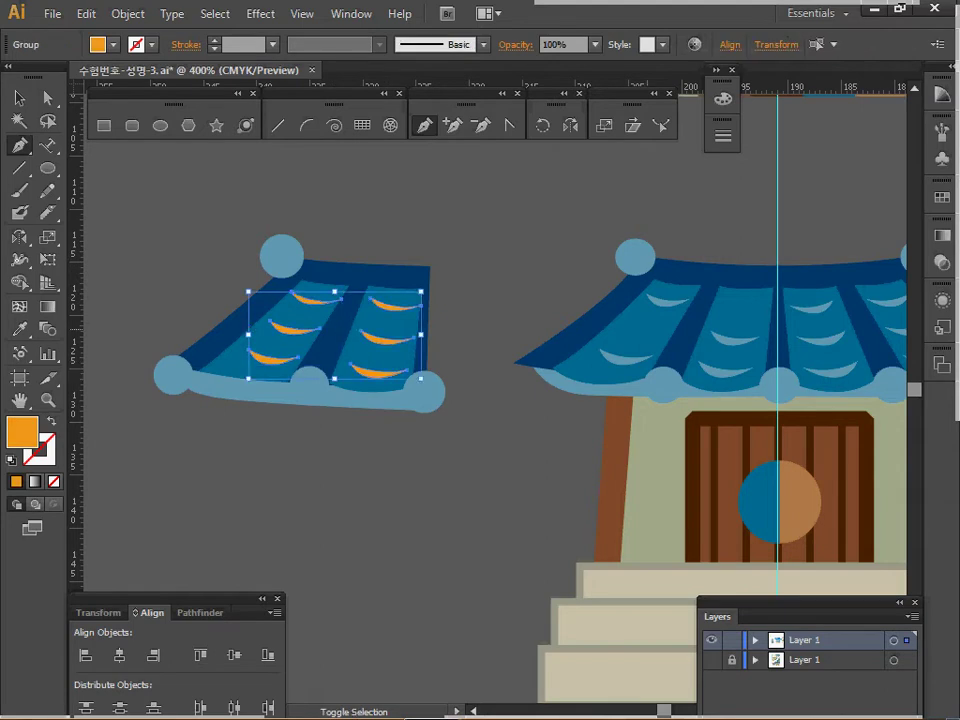
key(i)
click(625, 359)
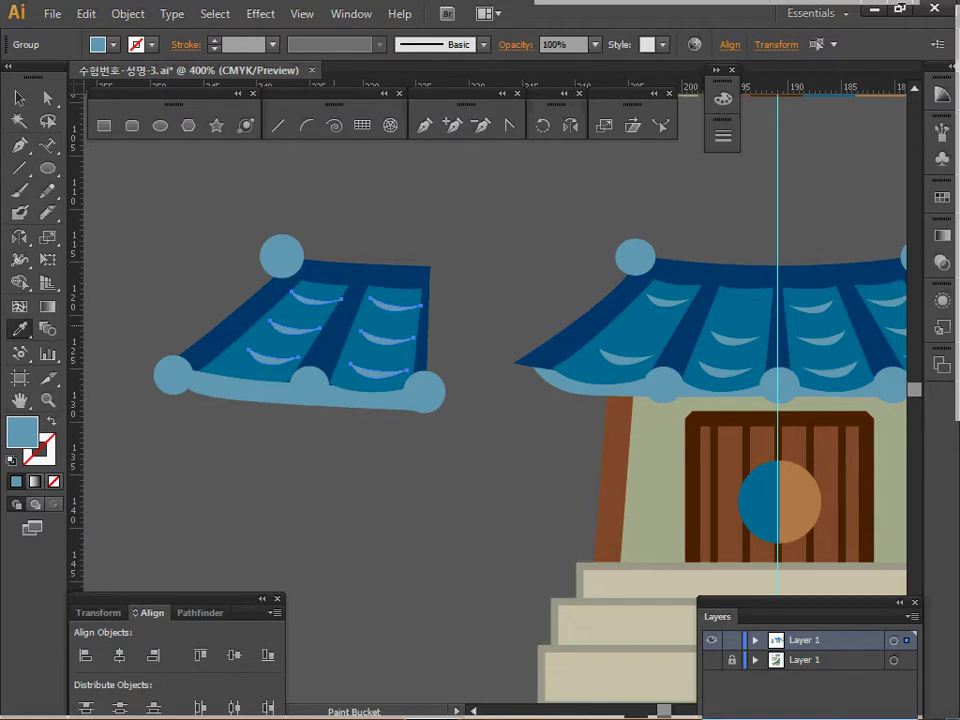
click(19, 98)
drag(380, 388, 435, 396)
drag(225, 204, 495, 410)
drag(337, 258, 223, 251)
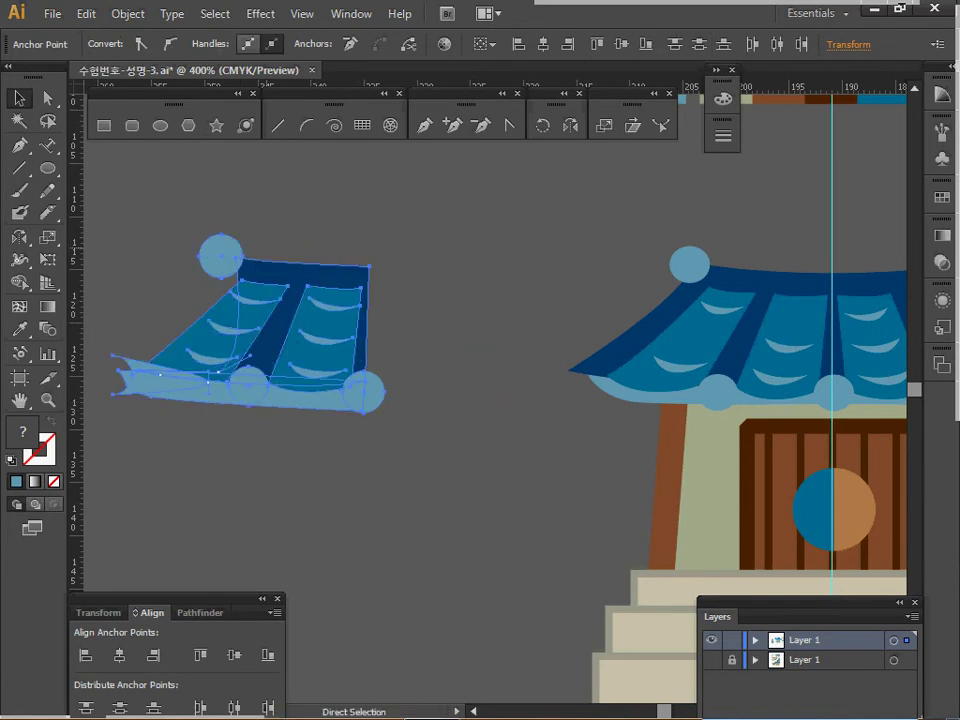
key(ctrl+z)
Select the entire roof half and move it farther left from the reference, then deselect.
drag(195, 204, 556, 454)
drag(388, 320, 284, 315)
click(450, 299)
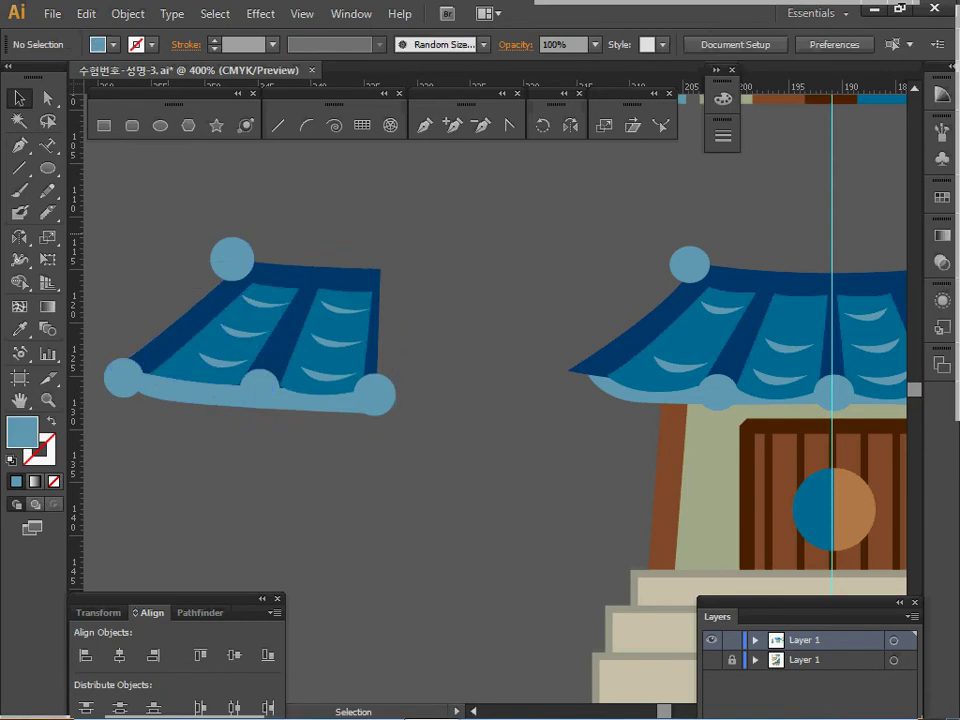
Select the roof half without its center eave circle and reflect a copy across a vertical axis through the ridge's inner end.
drag(146, 220, 398, 418)
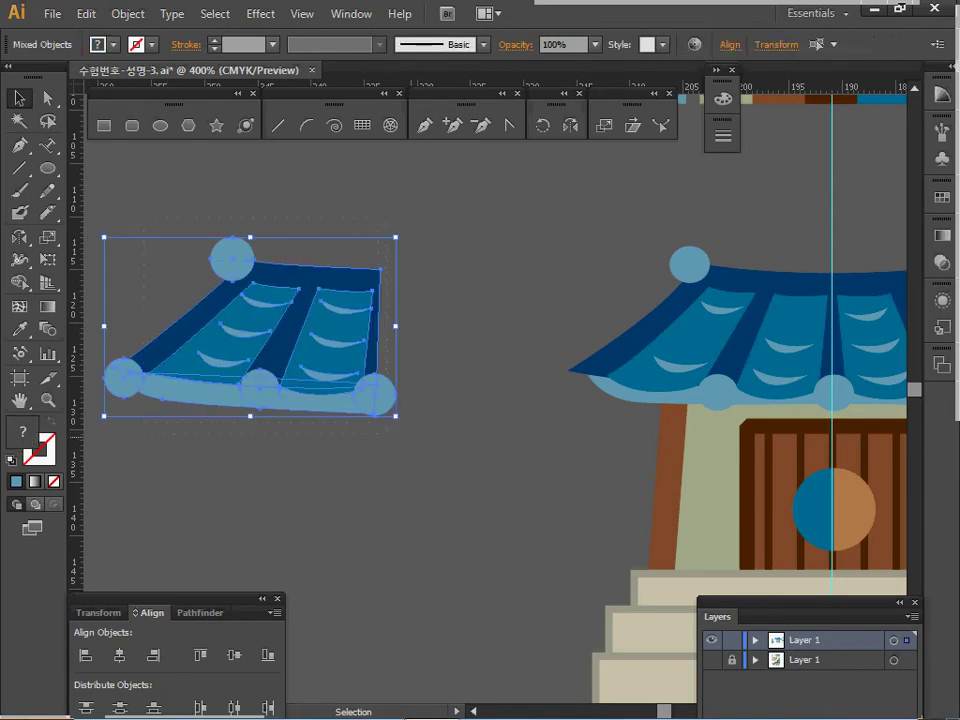
shift+click(388, 402)
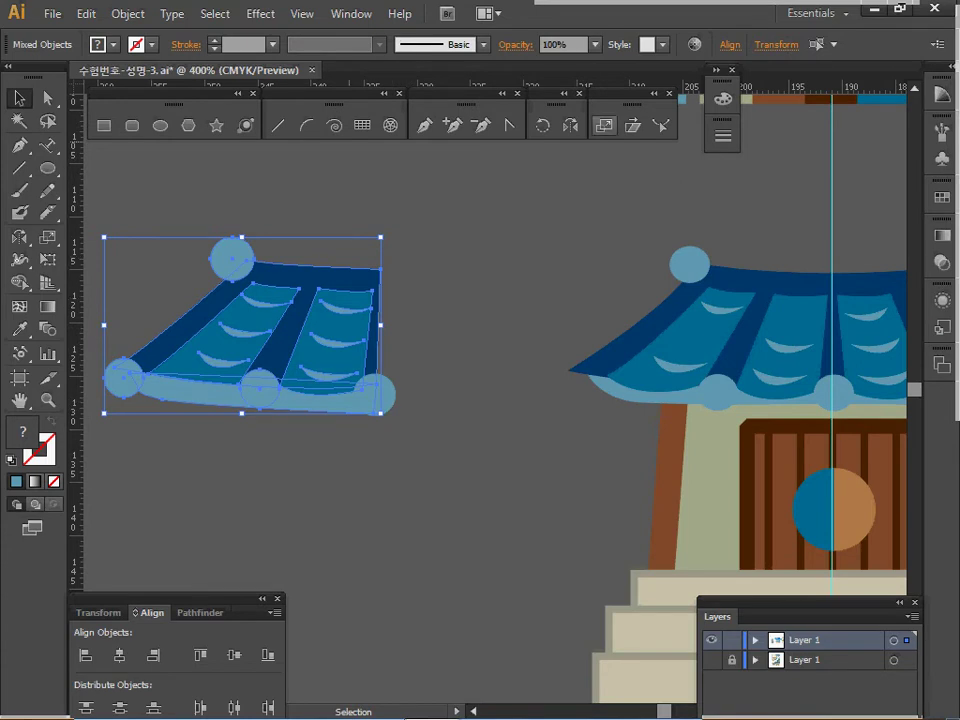
click(570, 125)
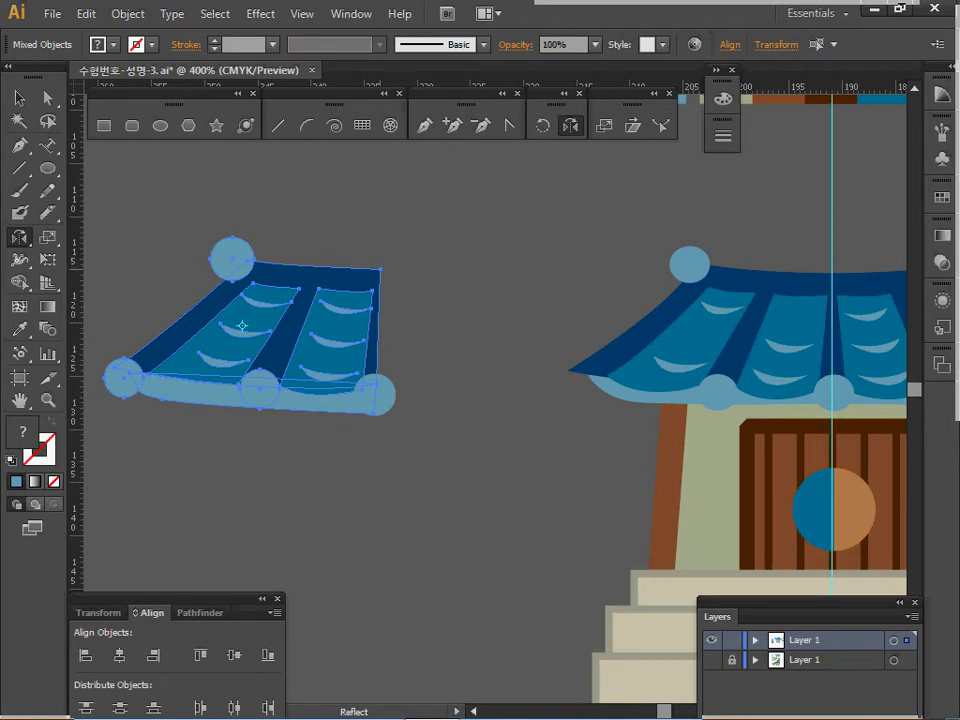
click(381, 269)
drag(381, 285, 381, 325)
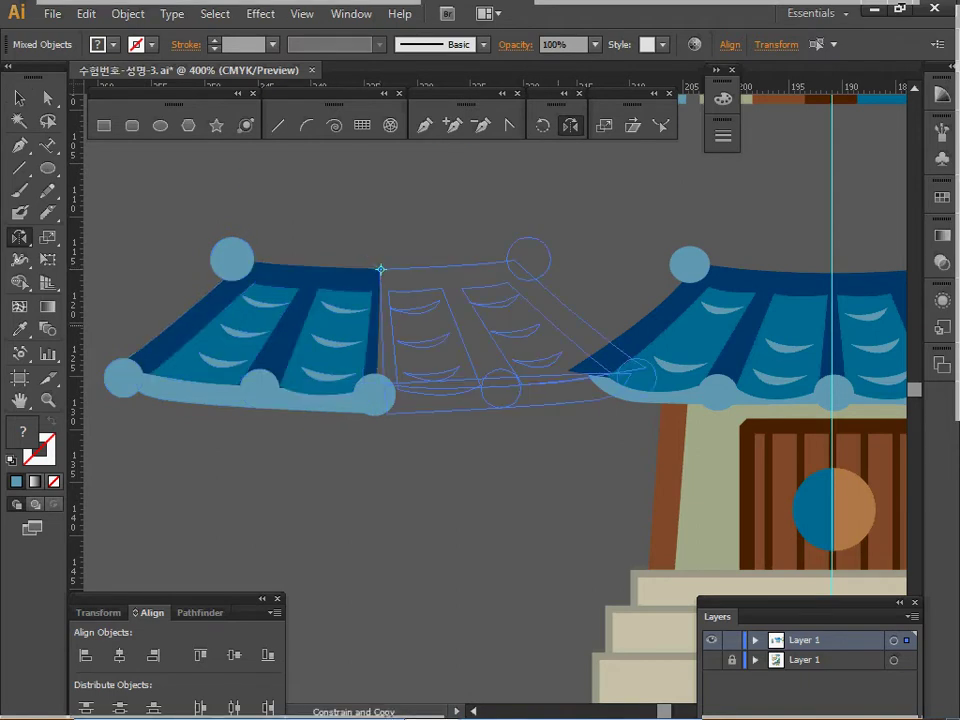
drag(630, 370, 630, 372)
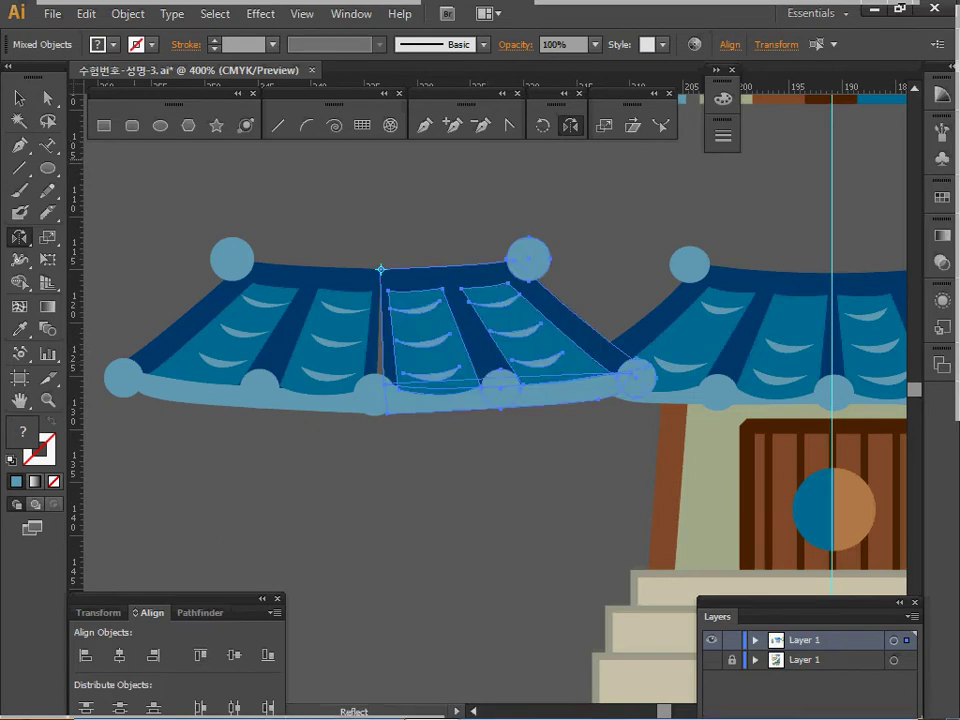
Move the lower inner corner point of the left dark blue base across the center gap to overlap the mirrored base.
click(47, 98)
click(350, 462)
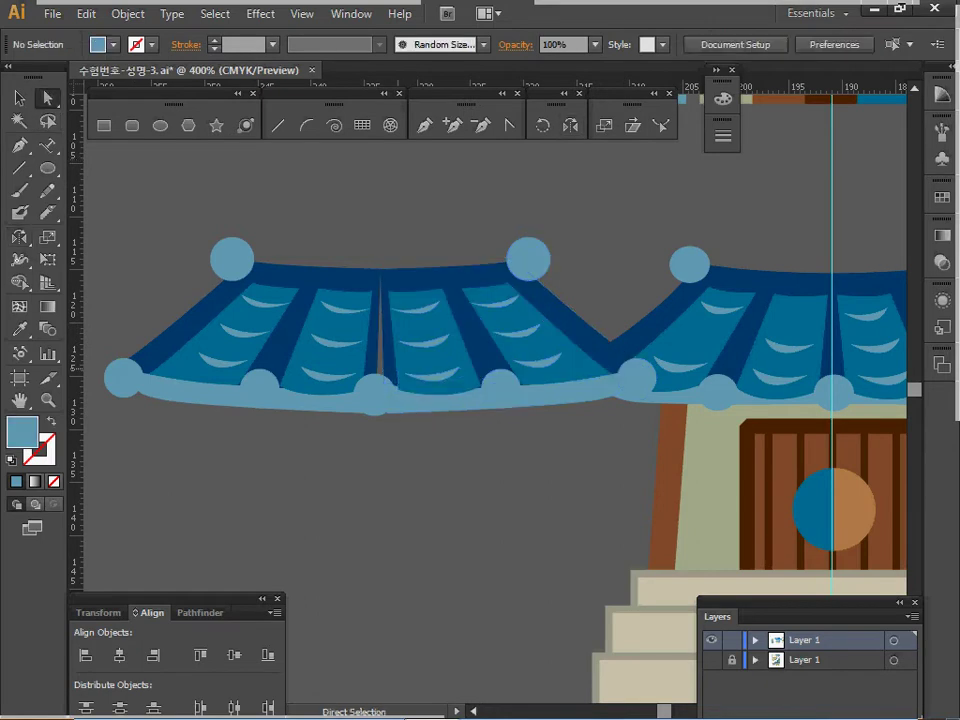
click(375, 328)
mouse_move(378, 386)
mouse_down()
mouse_move(398, 390)
mouse_move(377, 384)
mouse_move(387, 392)
mouse_up()
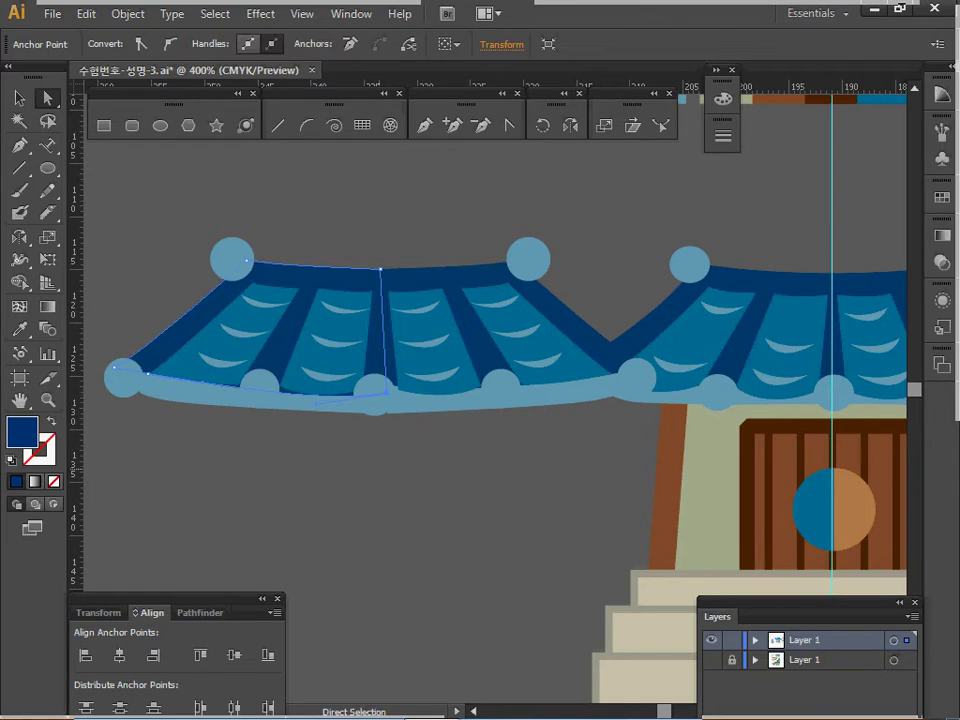
Unite the two dark blue roof bases into one shape and send it behind the tile panels, then deselect.
click(359, 244)
drag(359, 244, 401, 281)
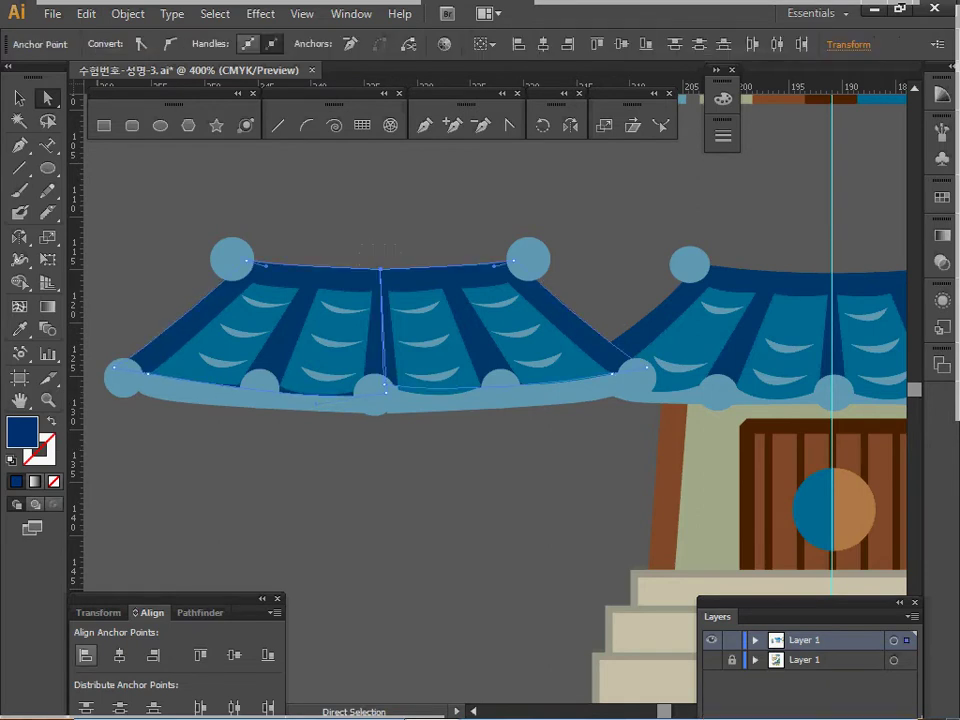
click(199, 613)
key(ctrl+space)
click(86, 655)
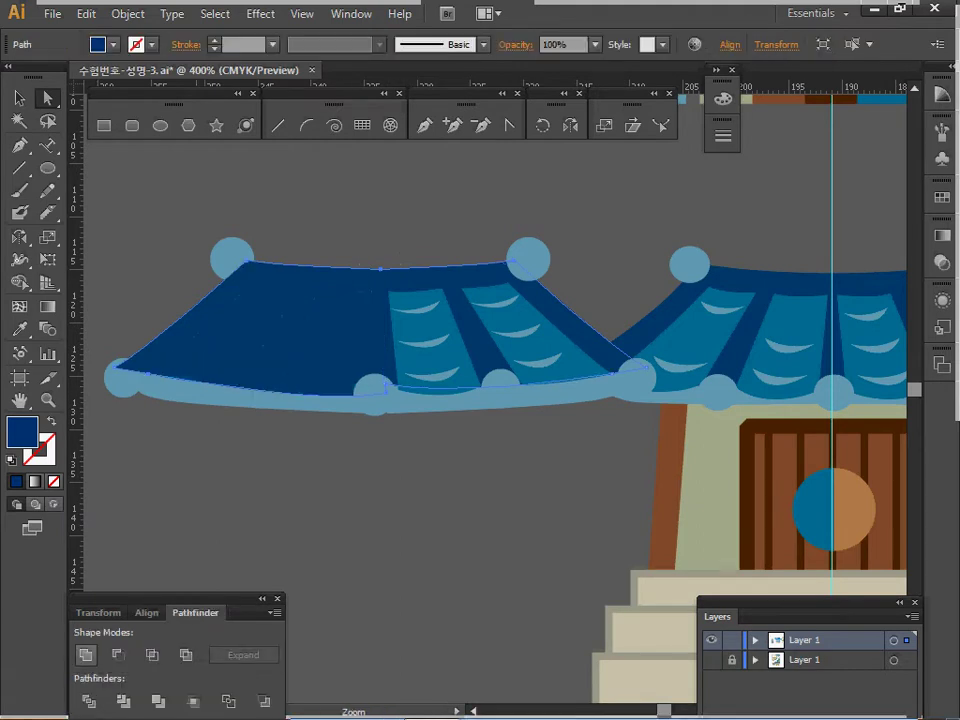
right_click(333, 312)
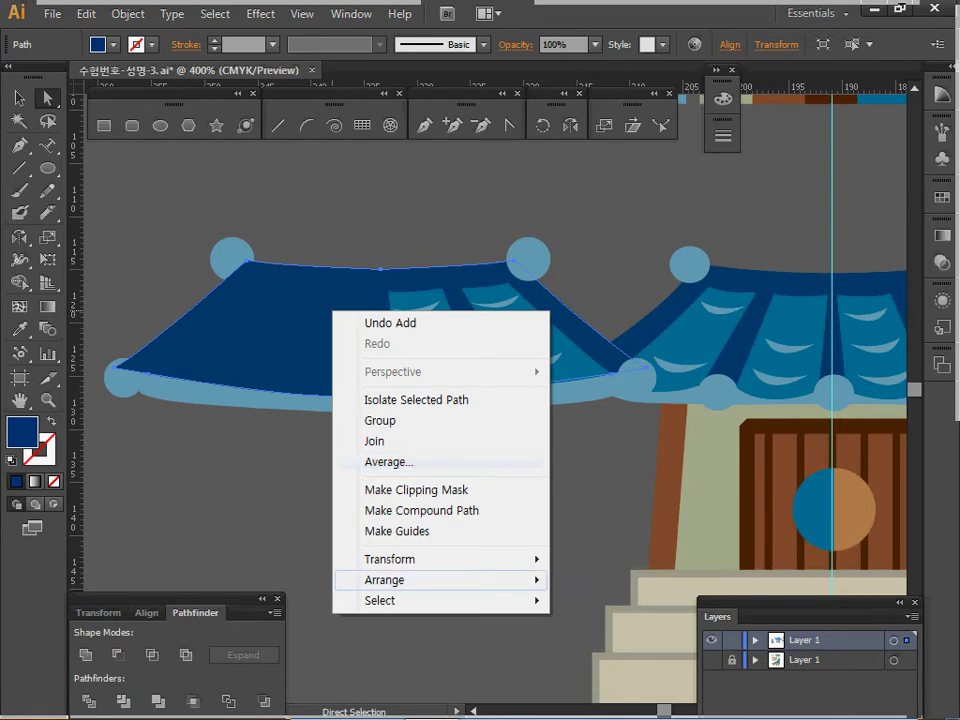
mouse_move(440, 580)
click(612, 641)
key(ctrl+shift+a)
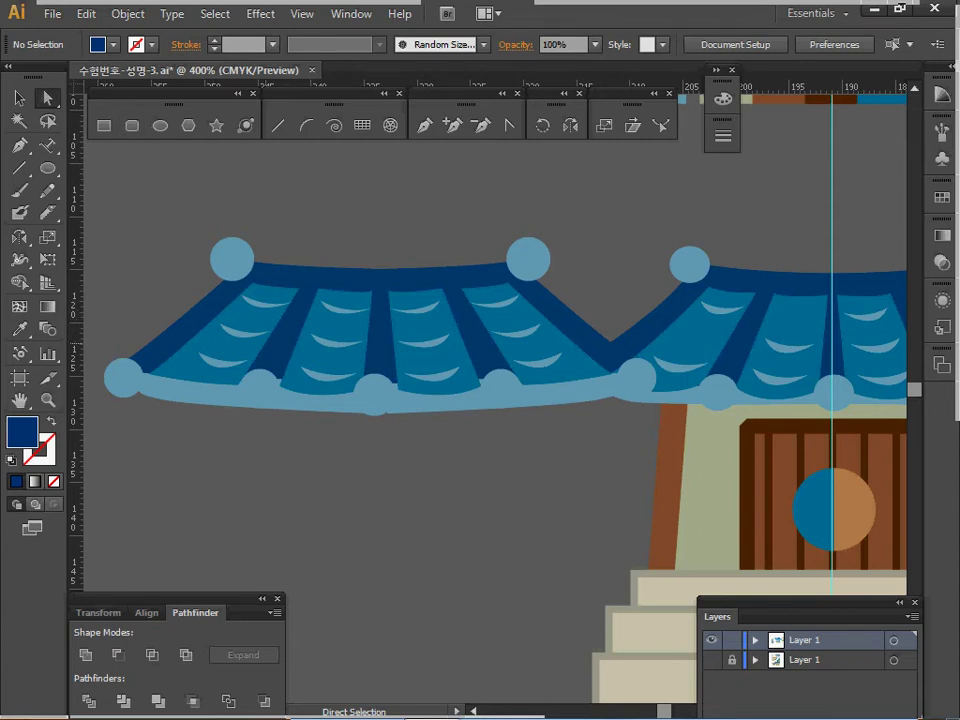
Delete the middle crescent in the outermost left tile panel and the top crescent in the panel beside it.
click(244, 334)
key(space)
drag(380, 396, 283, 405)
key(Delete)
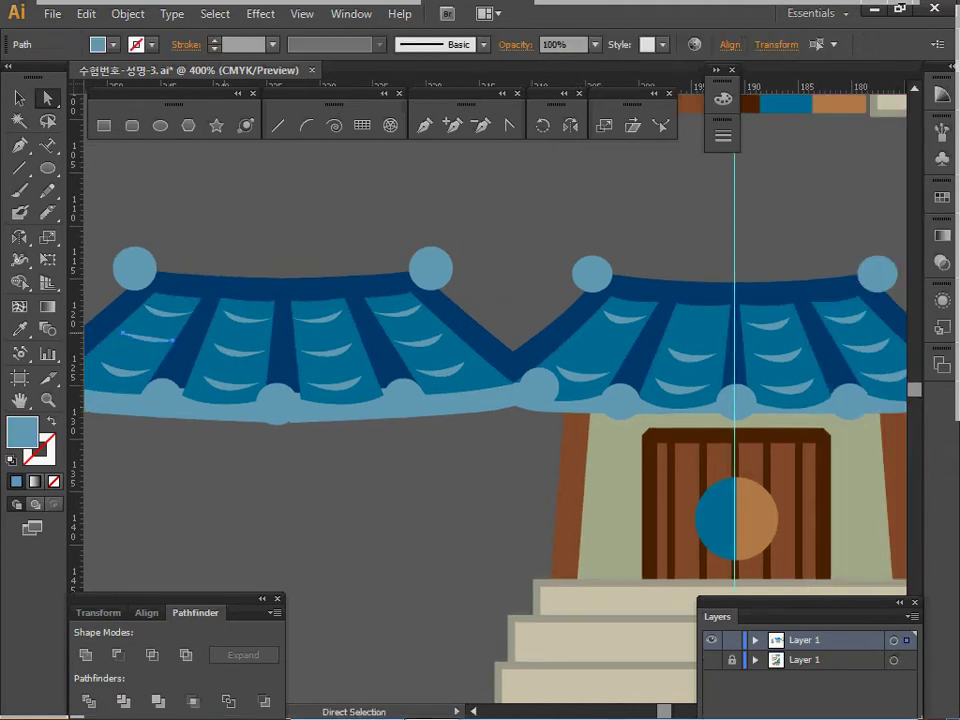
key(ctrl+shift+a)
click(229, 321)
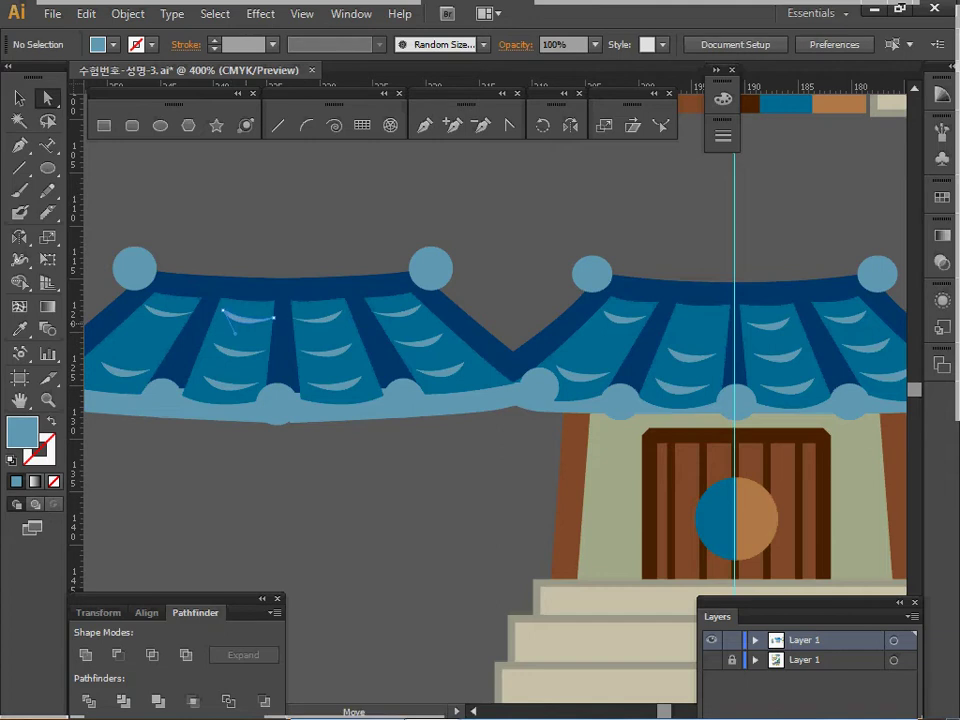
key(ctrl+shift+a)
ctrl+alt+click(355, 403)
drag(355, 403, 219, 395)
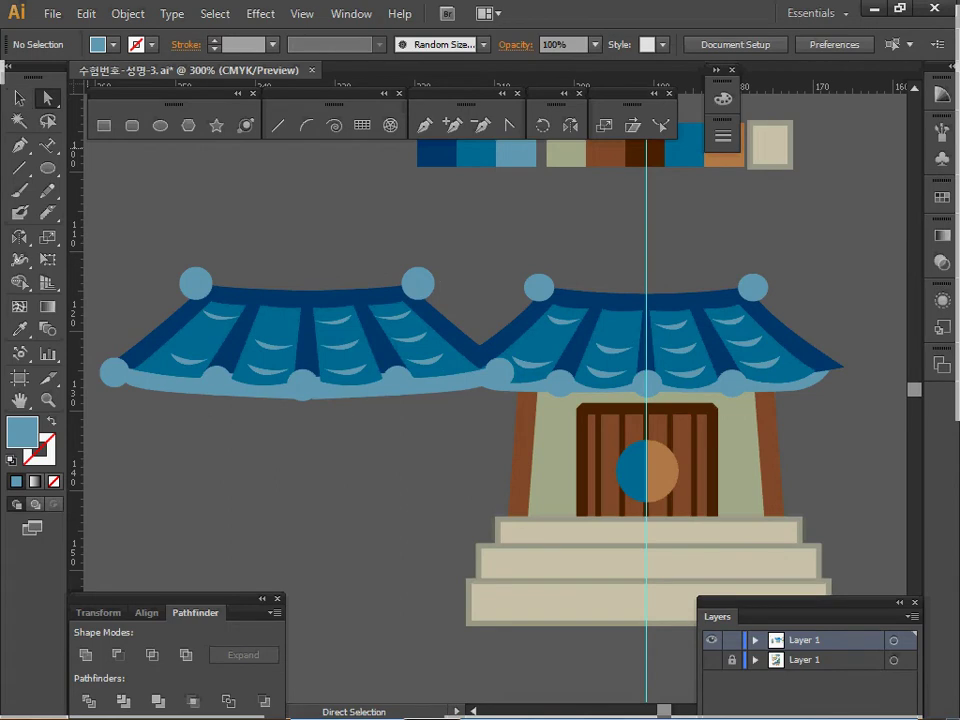
click(19, 98)
drag(143, 243, 451, 441)
shift+click(498, 373)
mouse_move(498, 373)
mouse_down()
mouse_move(452, 371)
mouse_move(517, 373)
mouse_move(486, 366)
mouse_up()
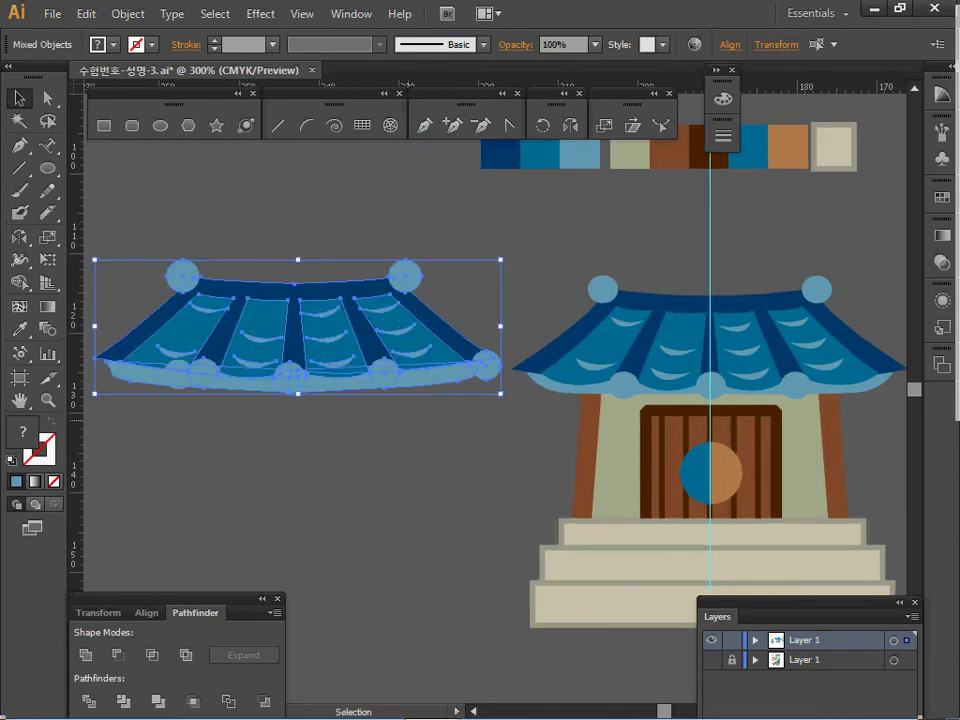
click(452, 422)
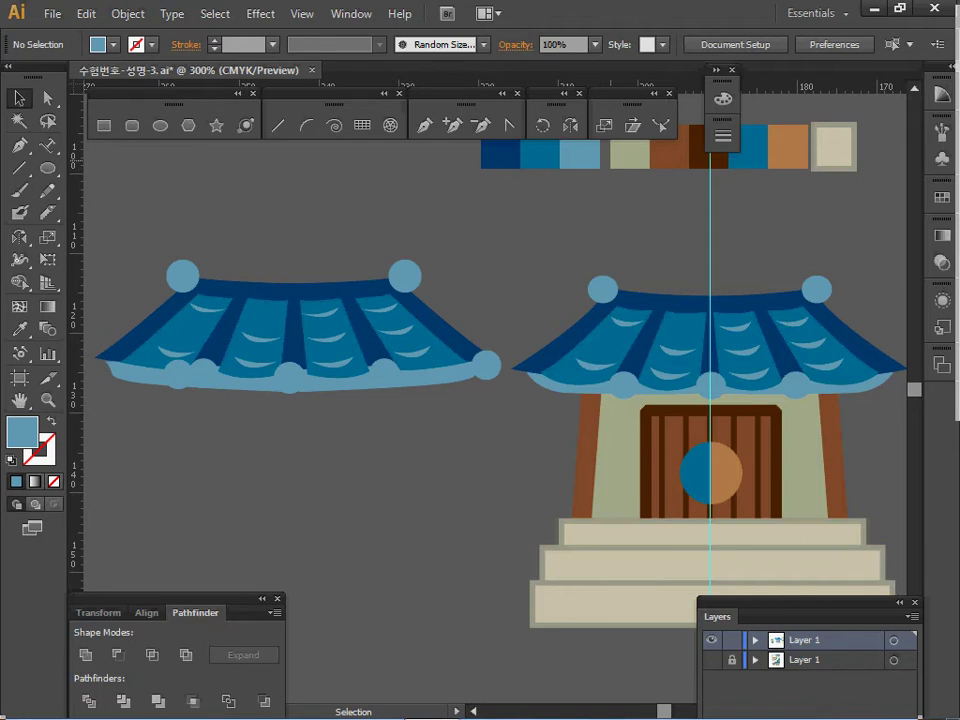
click(630, 155)
click(104, 126)
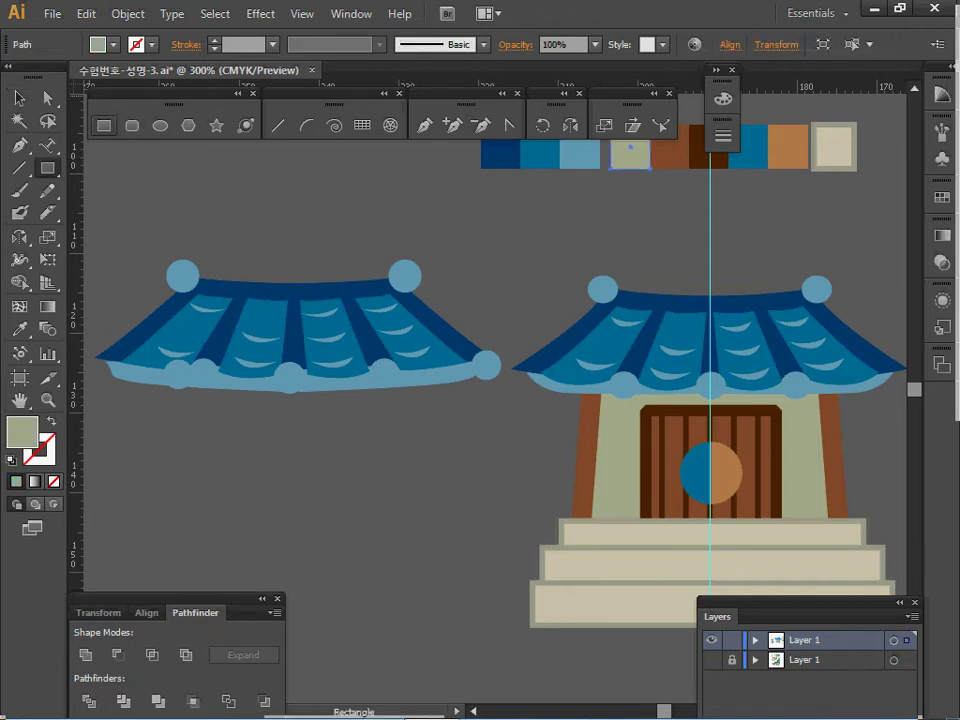
key(ctrl+z)
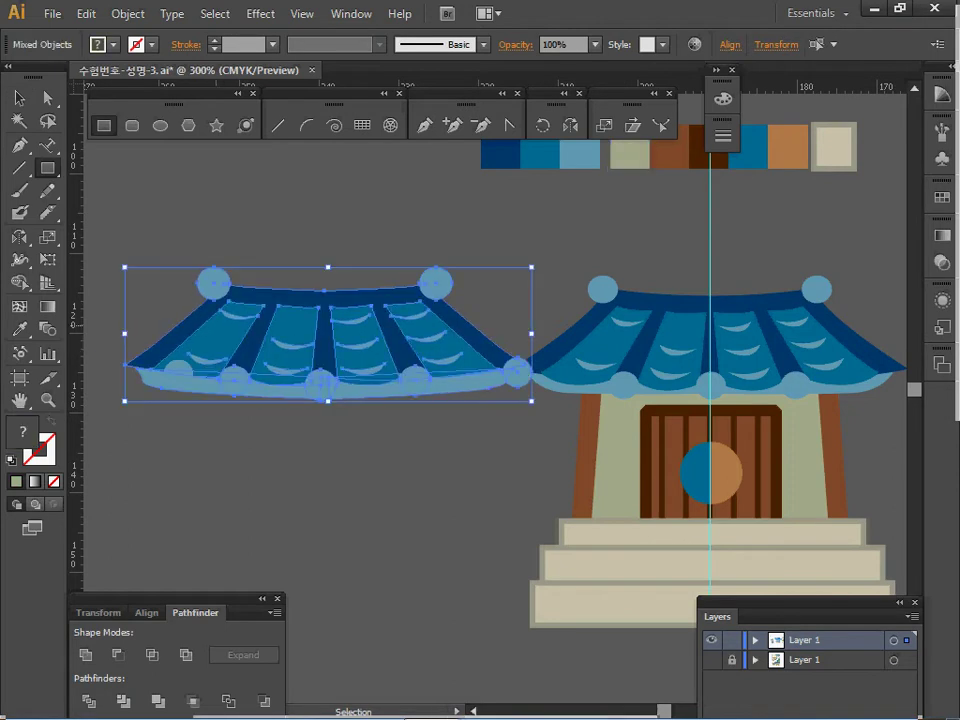
key(ctrl+z)
Select the complete roof with all its circles and move it left, clear of the reference gate.
click(19, 98)
drag(166, 222, 578, 422)
drag(520, 367, 461, 359)
key(space)
drag(461, 359, 484, 355)
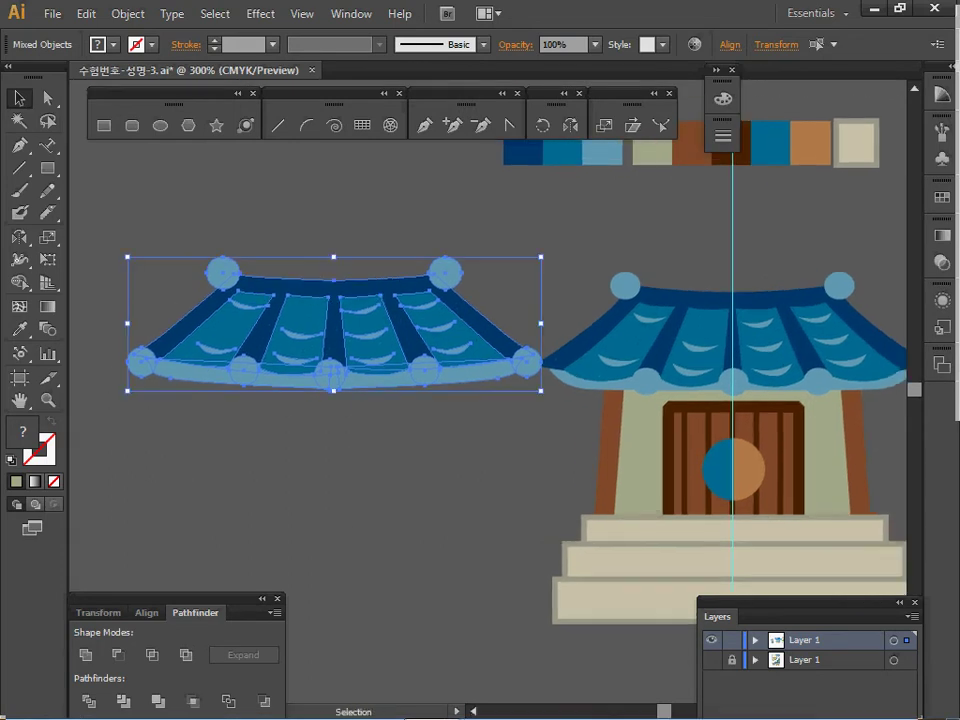
Show the rulers and place a vertical guide through the center of the finished roof.
key(ctrl+r)
drag(76, 307, 333, 330)
key(ctrl+space)
ctrl+alt+click(403, 430)
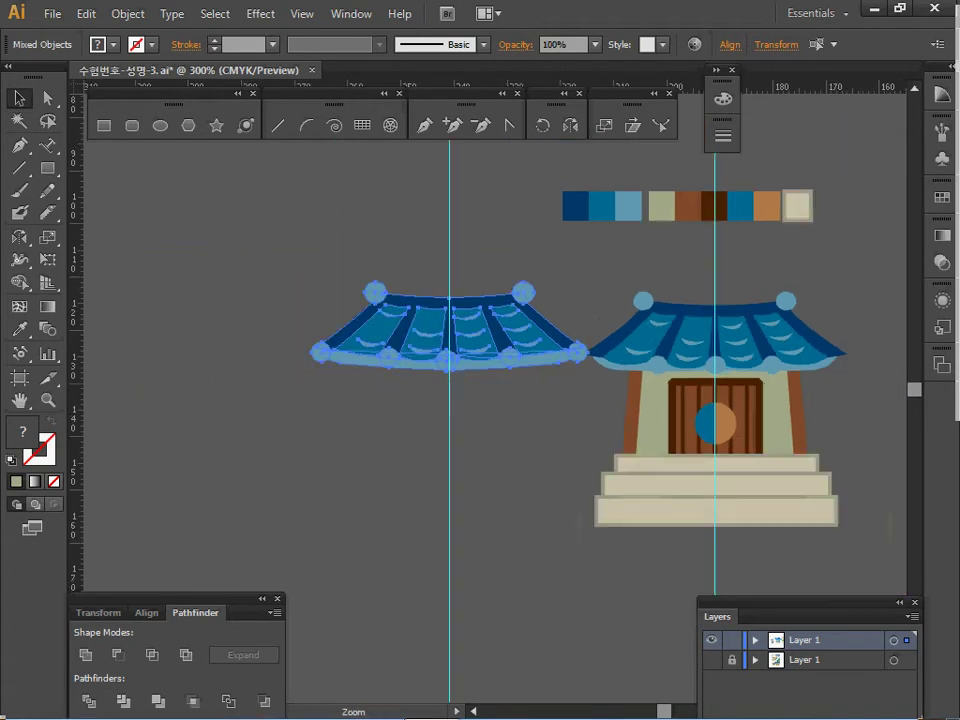
drag(480, 345, 380, 349)
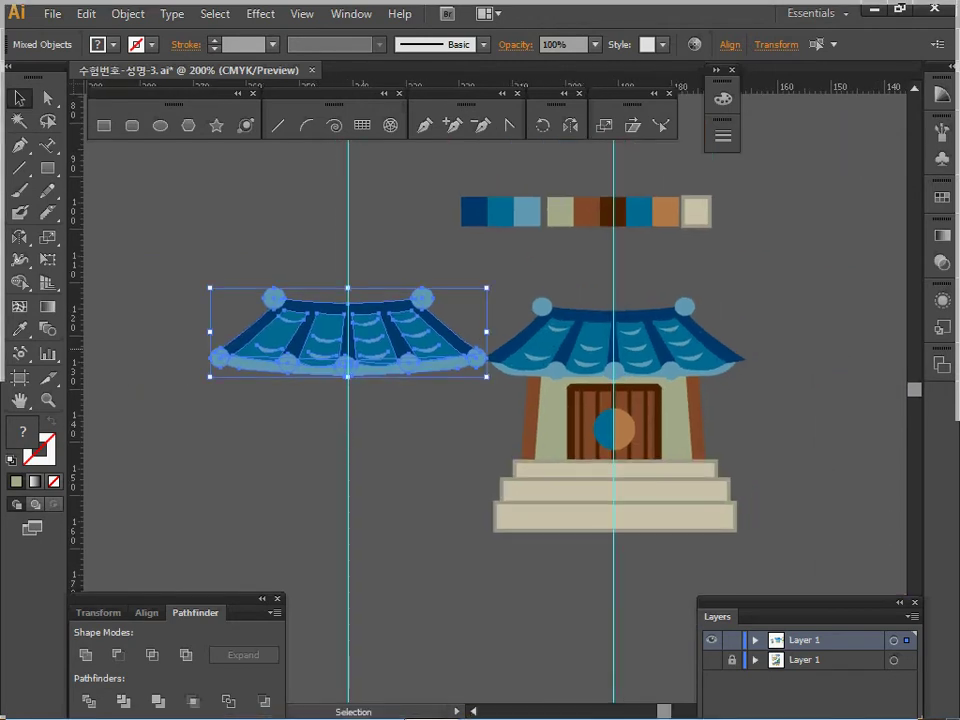
Nudge the finished roof slightly downward along the guide and deselect it.
key(Down)
key(Down)
key(Down)
click(490, 250)
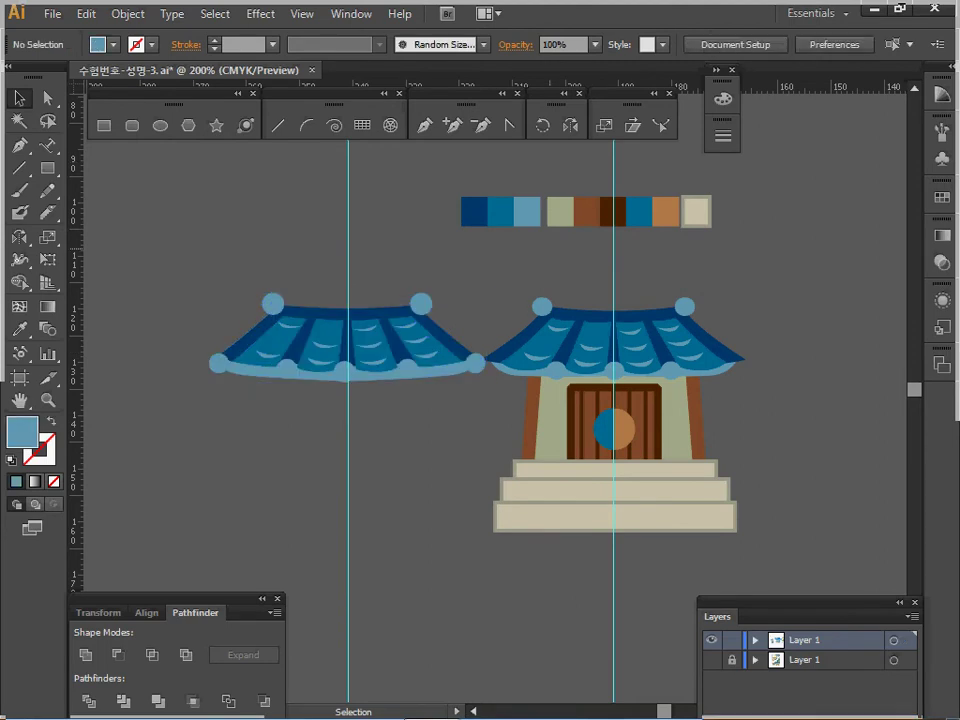
Draw a sage-green wall rectangle under the roof and center it on the guide through the roof.
click(561, 213)
key(ctrl+shift+a)
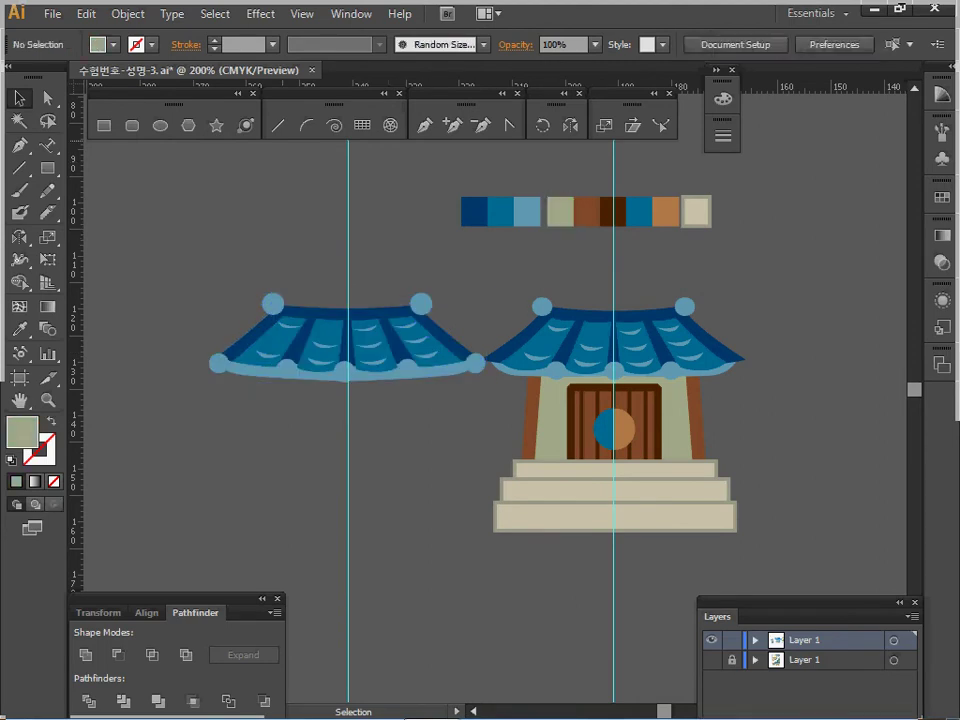
key(m)
drag(267, 349, 398, 468)
drag(341, 426, 349, 430)
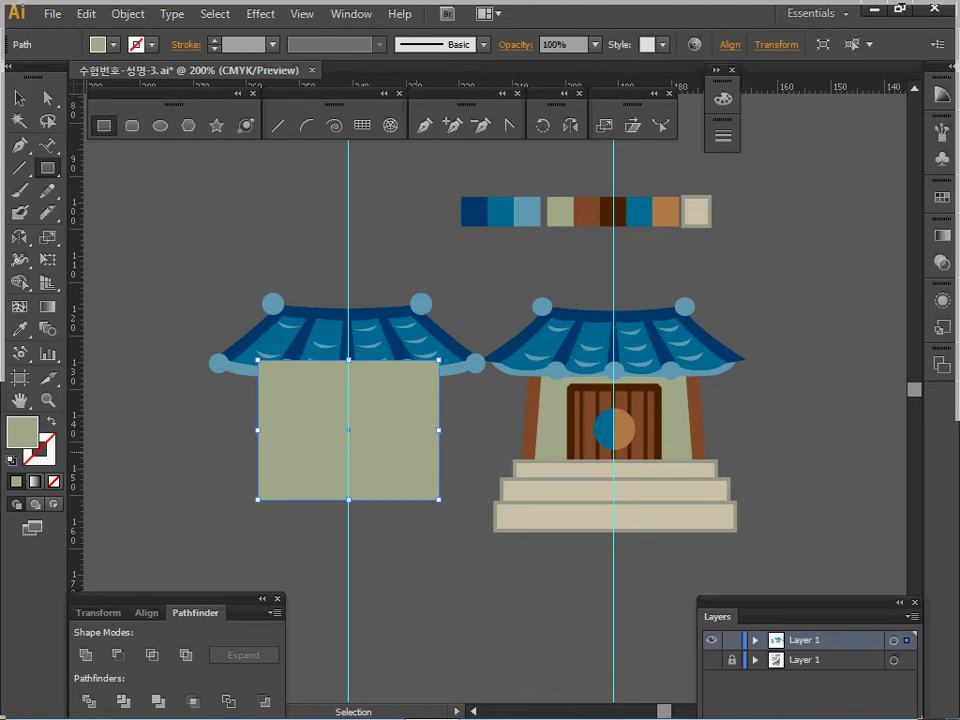
Draw a narrow brown pillar along the wall's left edge, full wall height, and trim its width.
ctrl+click(510, 265)
ctrl+click(587, 212)
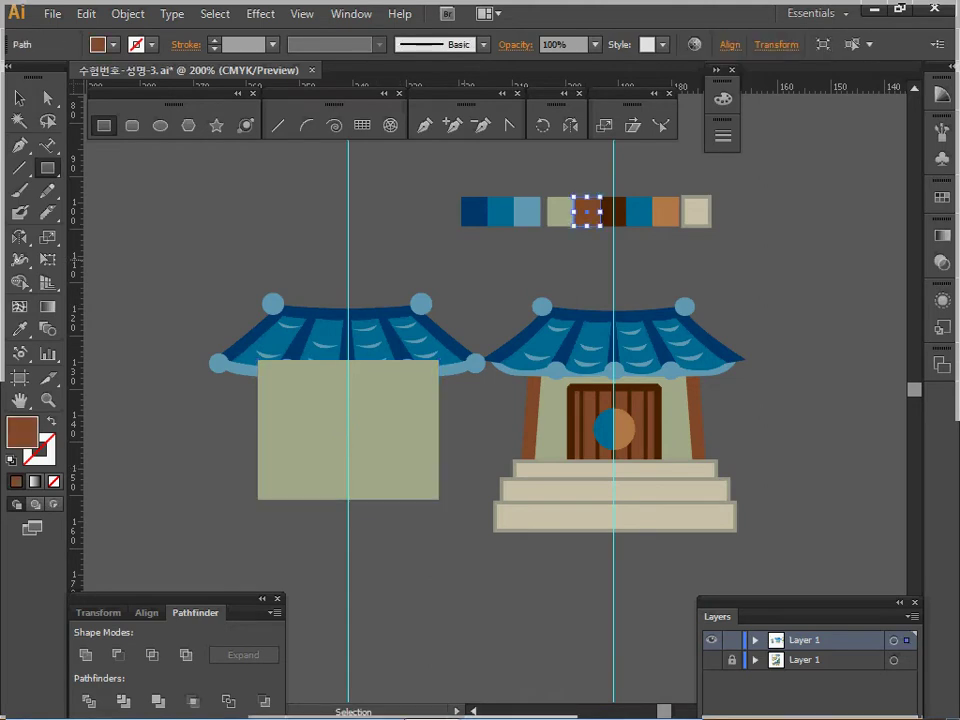
drag(245, 361, 268, 500)
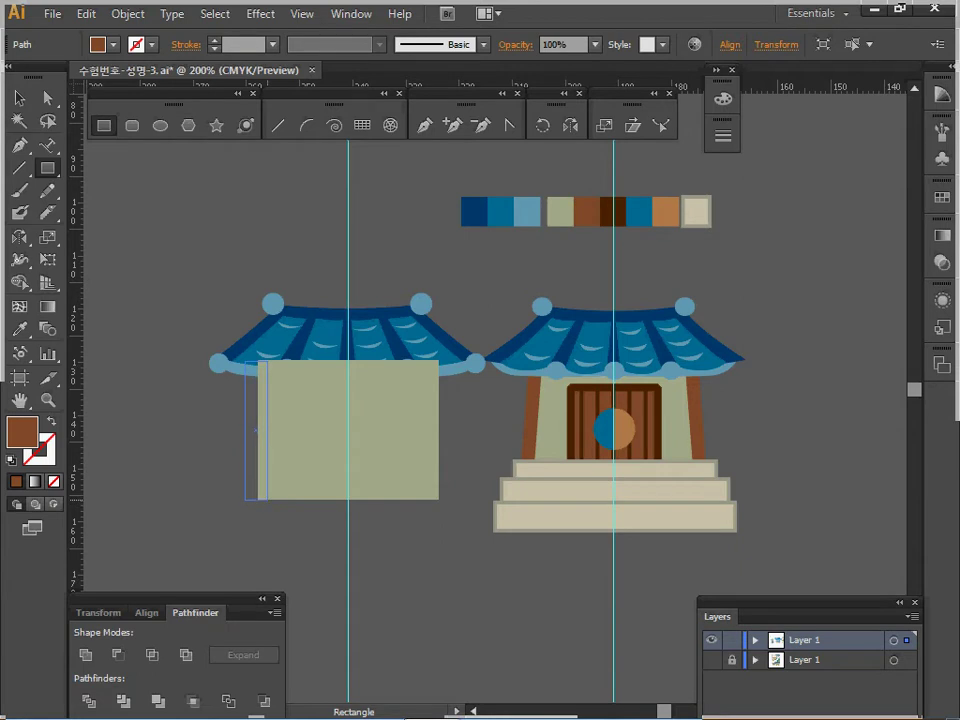
ctrl+click(200, 425)
ctrl+click(256, 422)
drag(267, 430, 262, 430)
ctrl+click(232, 512)
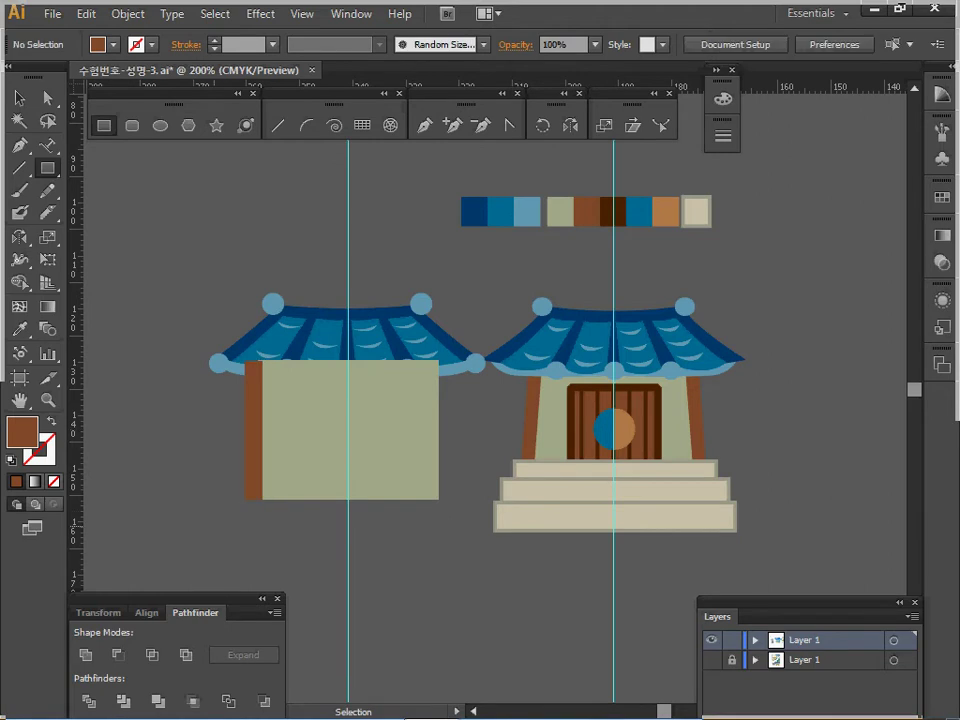
Send the green wall and the brown pillar together behind the roof, then deselect them.
drag(215, 530, 305, 450)
right_click(311, 444)
mouse_move(370, 430)
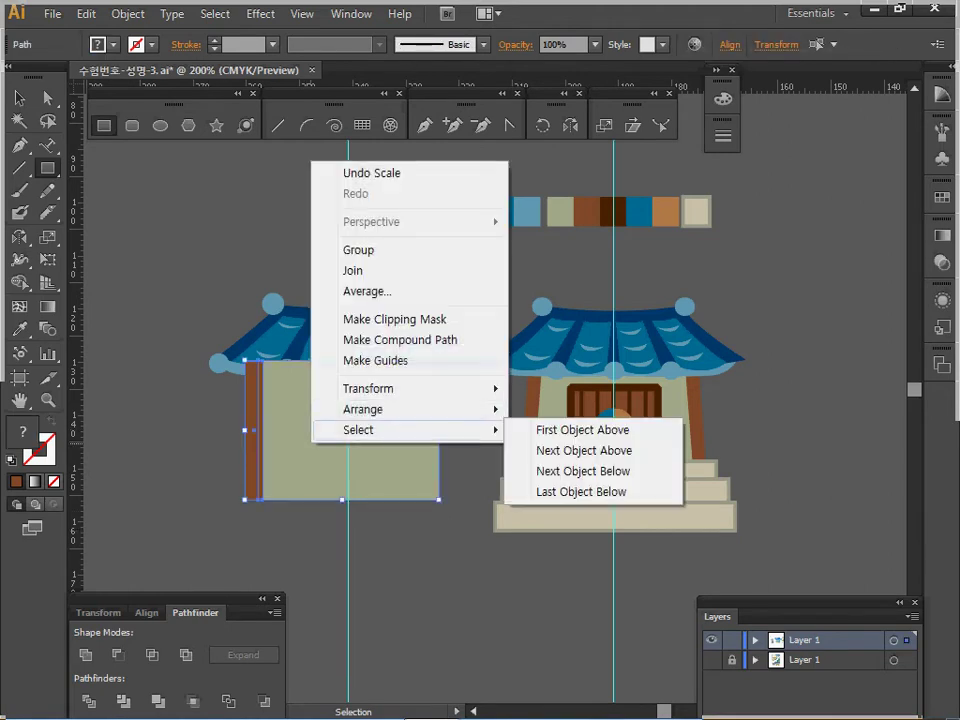
mouse_move(362, 409)
click(575, 471)
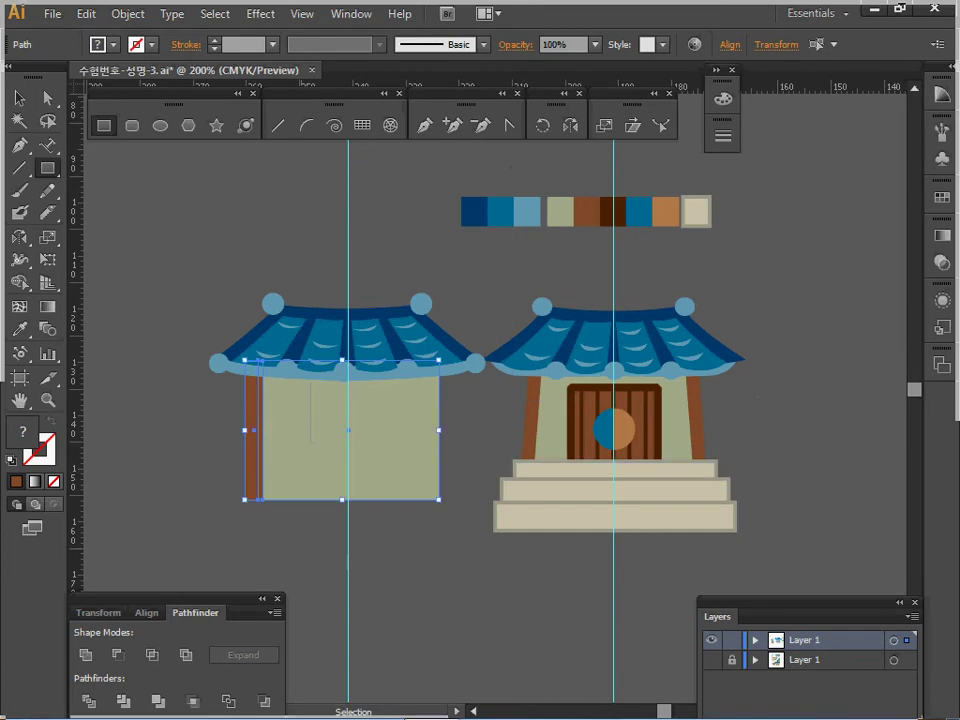
key(ctrl+shift+a)
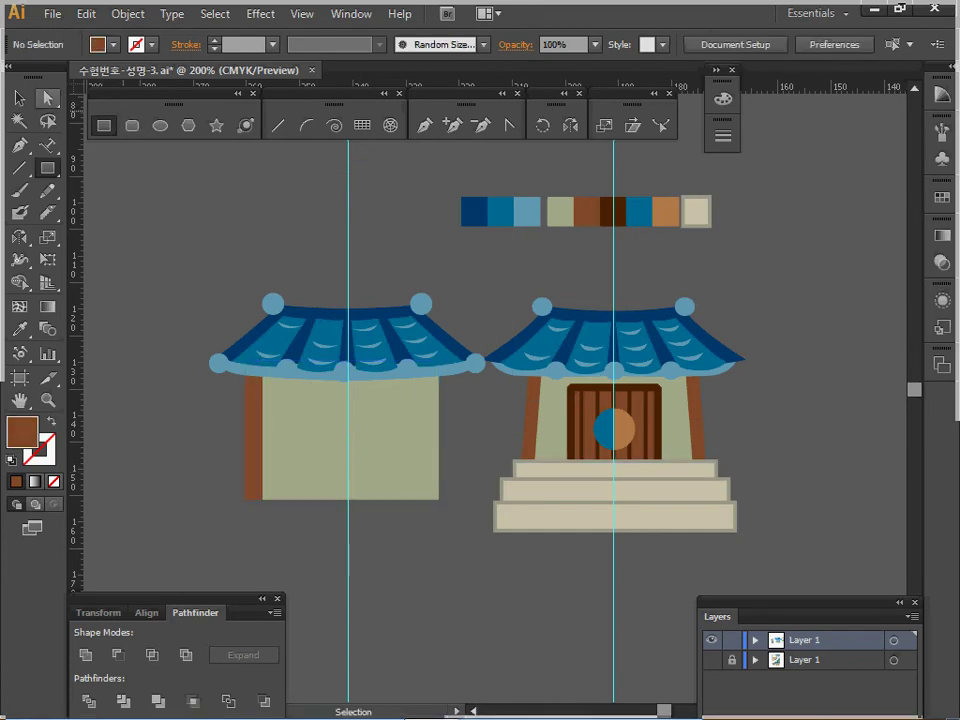
Shift the bottom anchor points of the pillar and the wall's left corner outward so that edge slants.
click(47, 97)
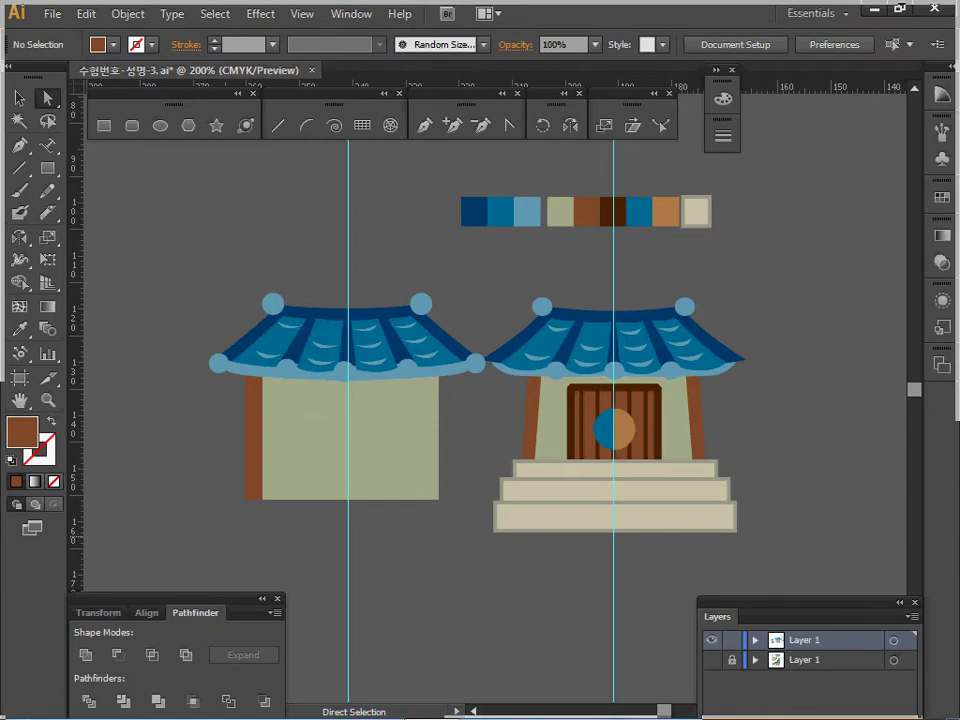
drag(218, 468, 285, 513)
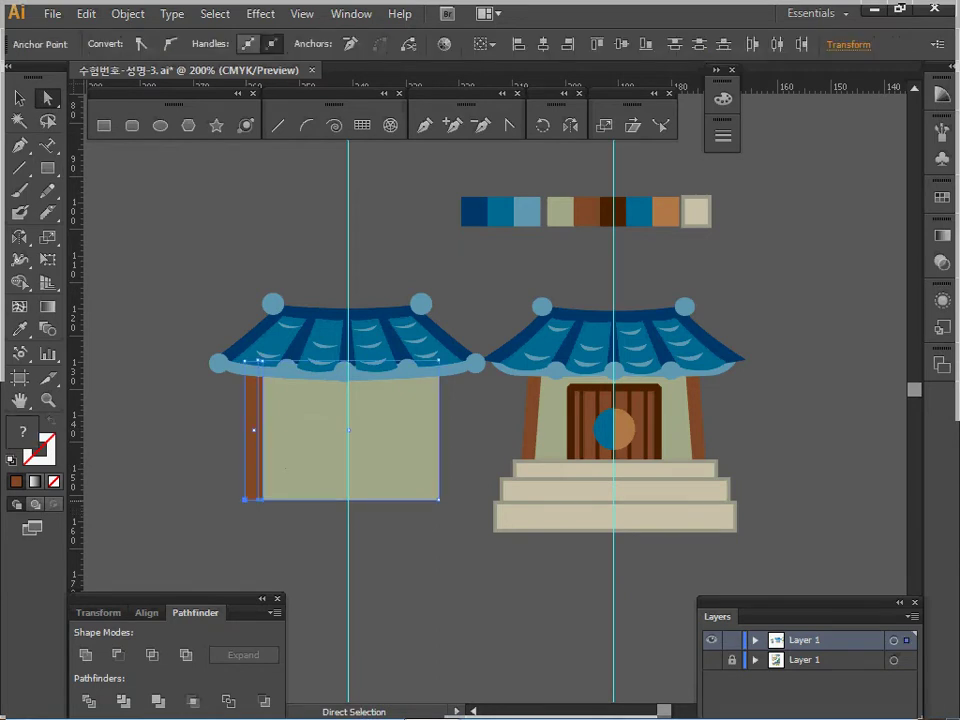
key(Left)
key(Left)
key(Left)
key(Left)
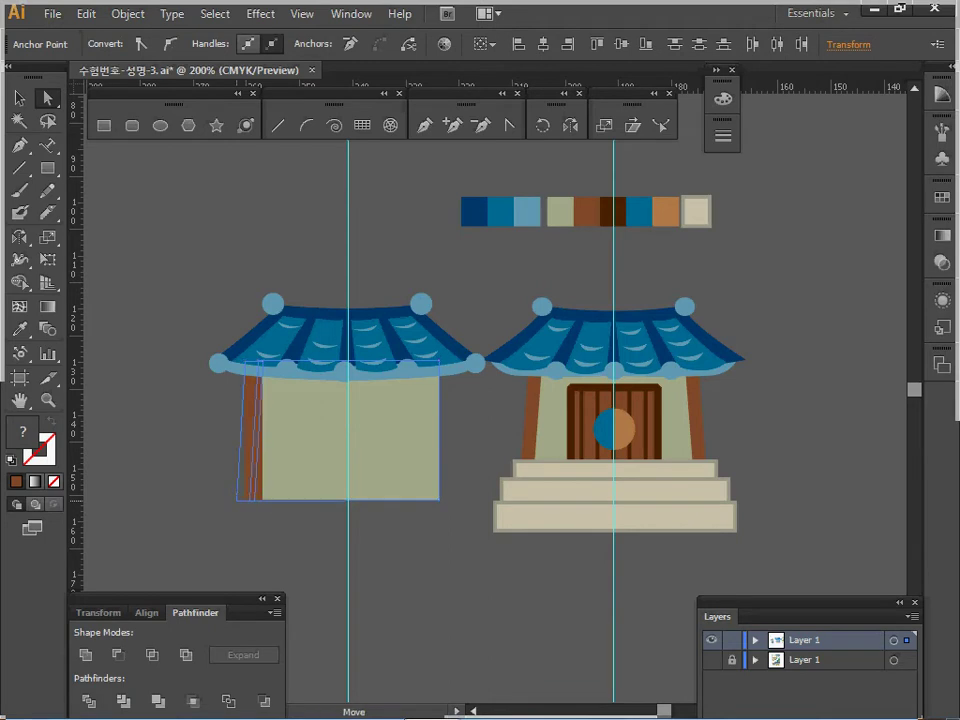
drag(237, 500, 235, 500)
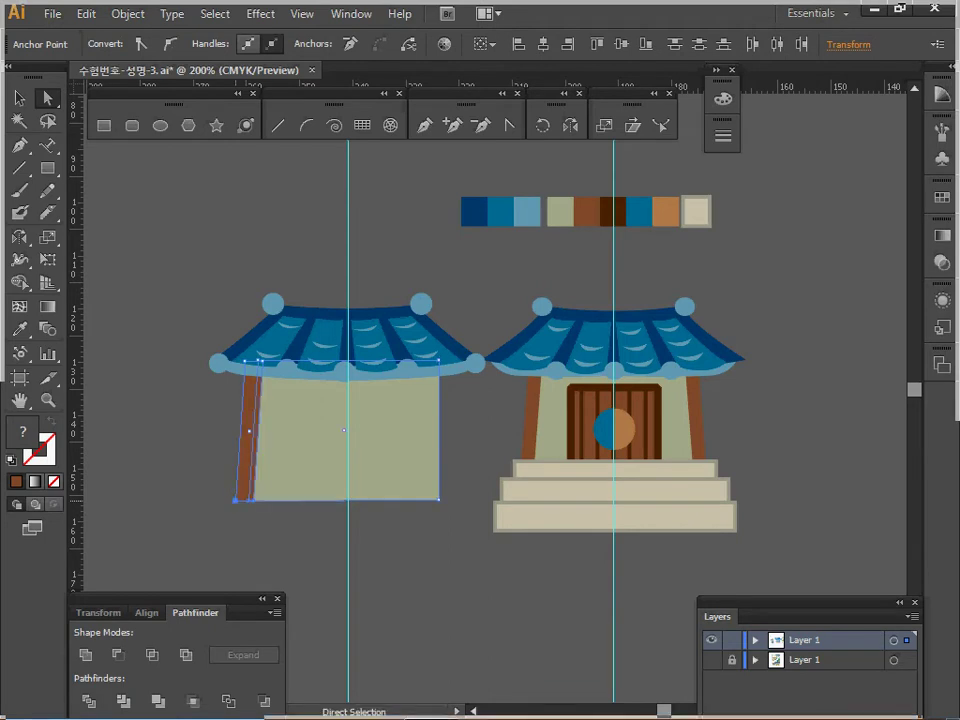
click(235, 521)
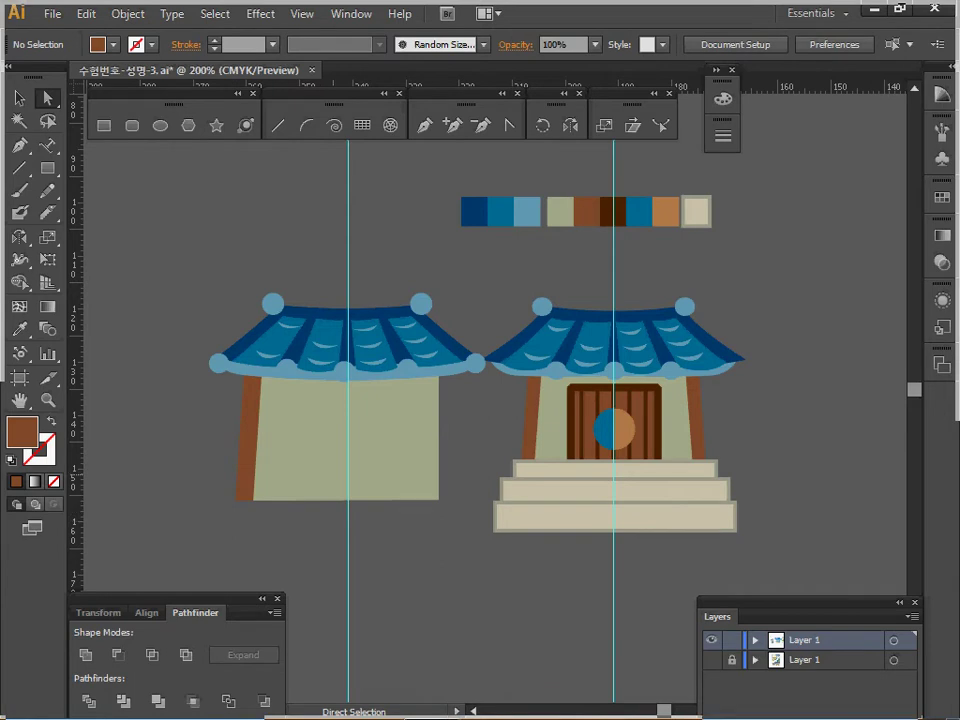
Mirror a copy of the slanted pillar across the center guide and nudge it left against the wall.
click(248, 426)
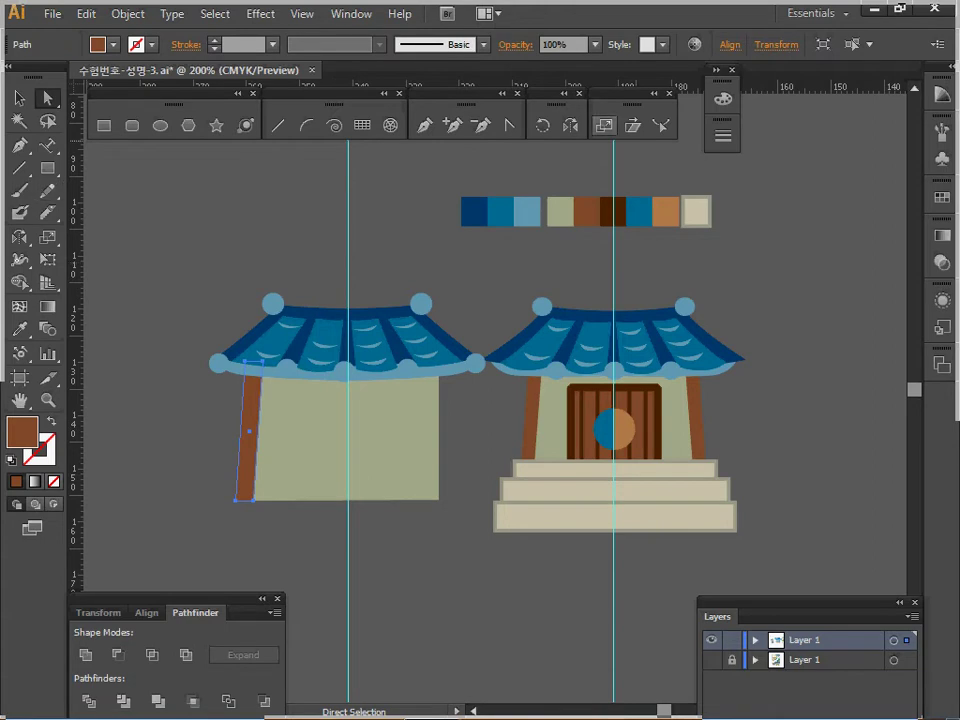
key(s)
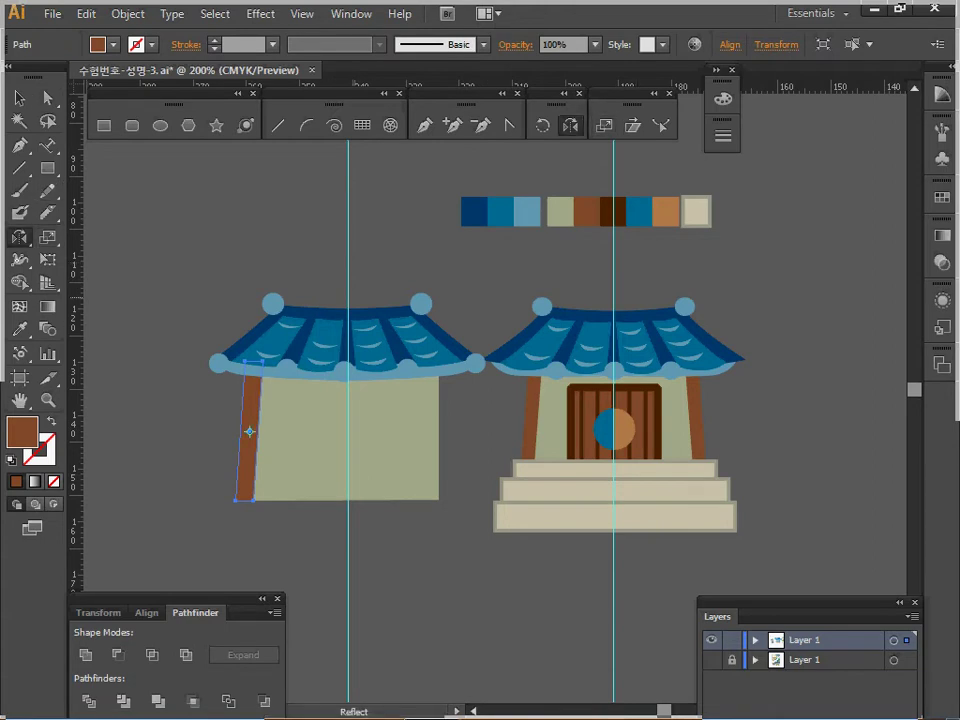
click(348, 293)
drag(347, 392, 347, 458)
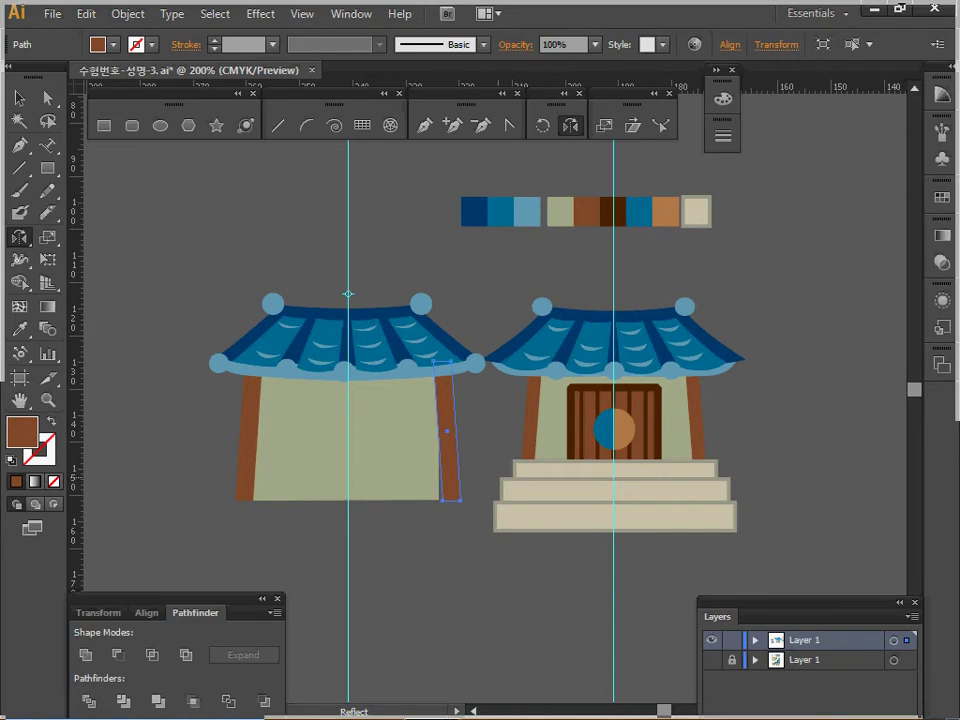
key(Left)
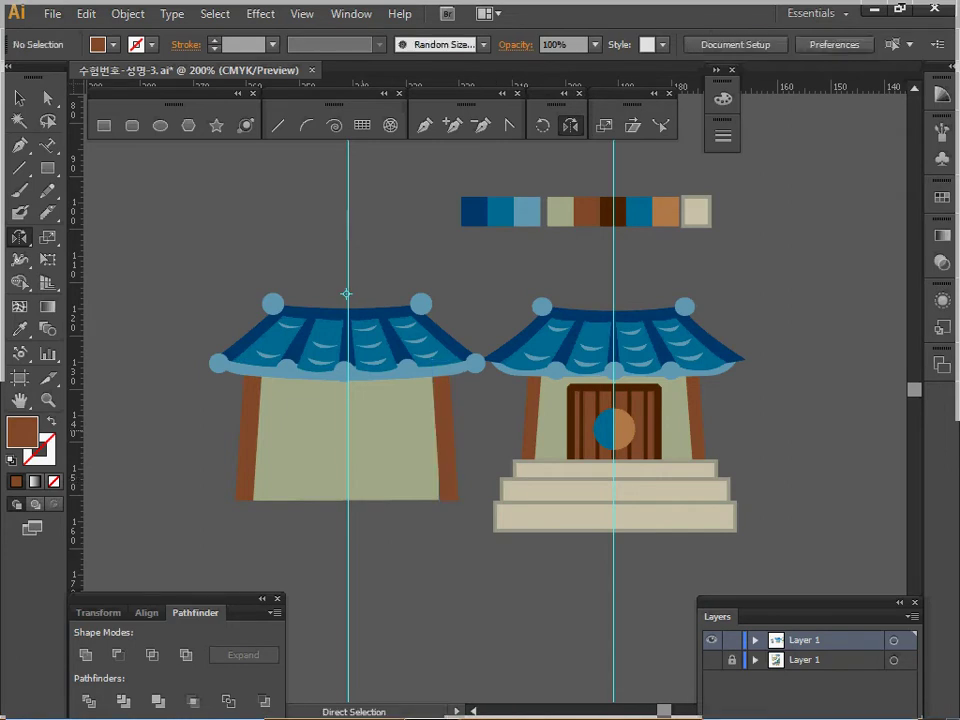
Nudge the green wall right until it fills the space between both pillars, then deselect it.
ctrl+click(344, 430)
key(Right)
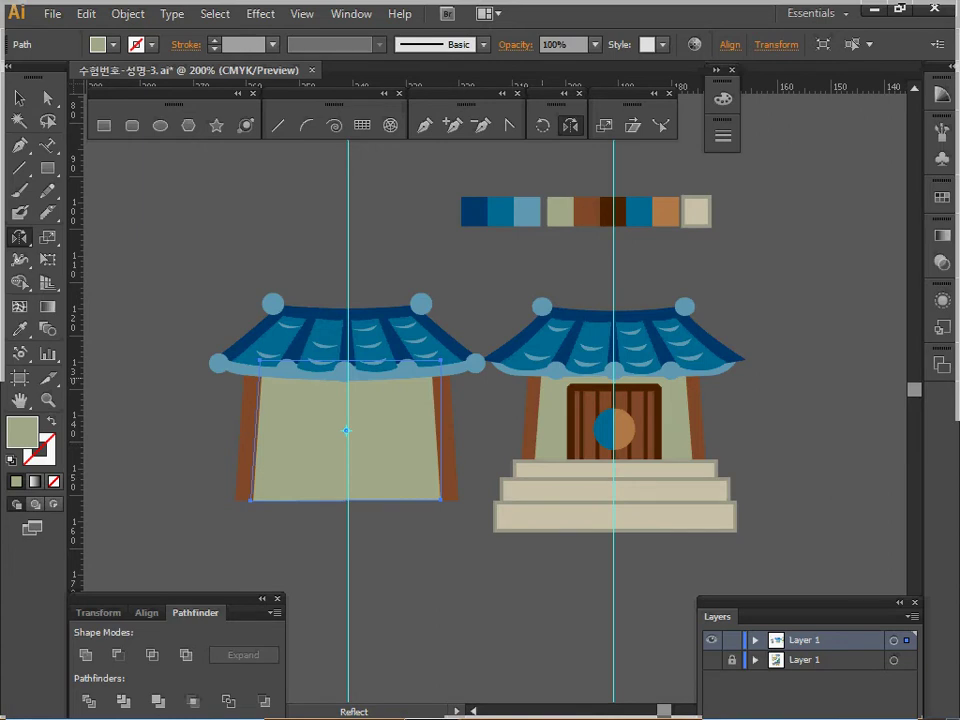
key(Right)
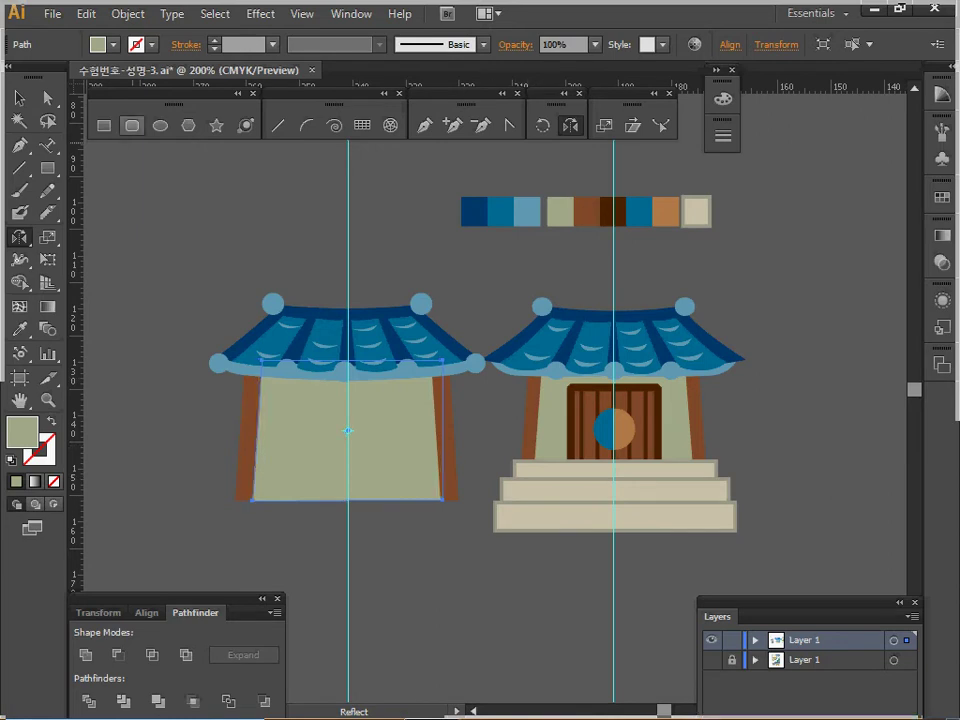
key(v)
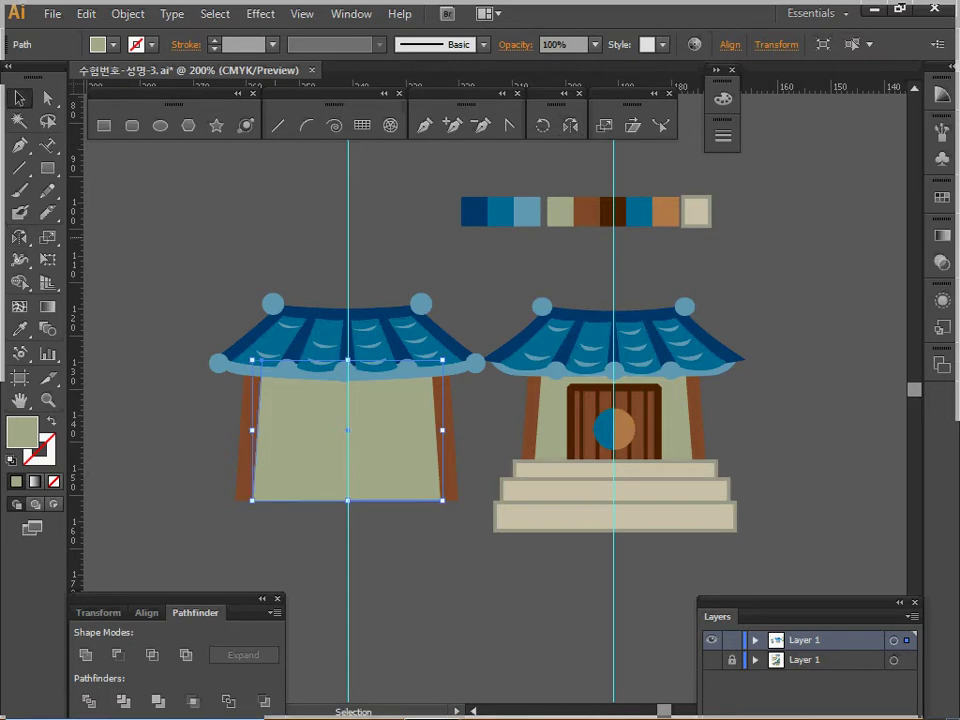
click(385, 235)
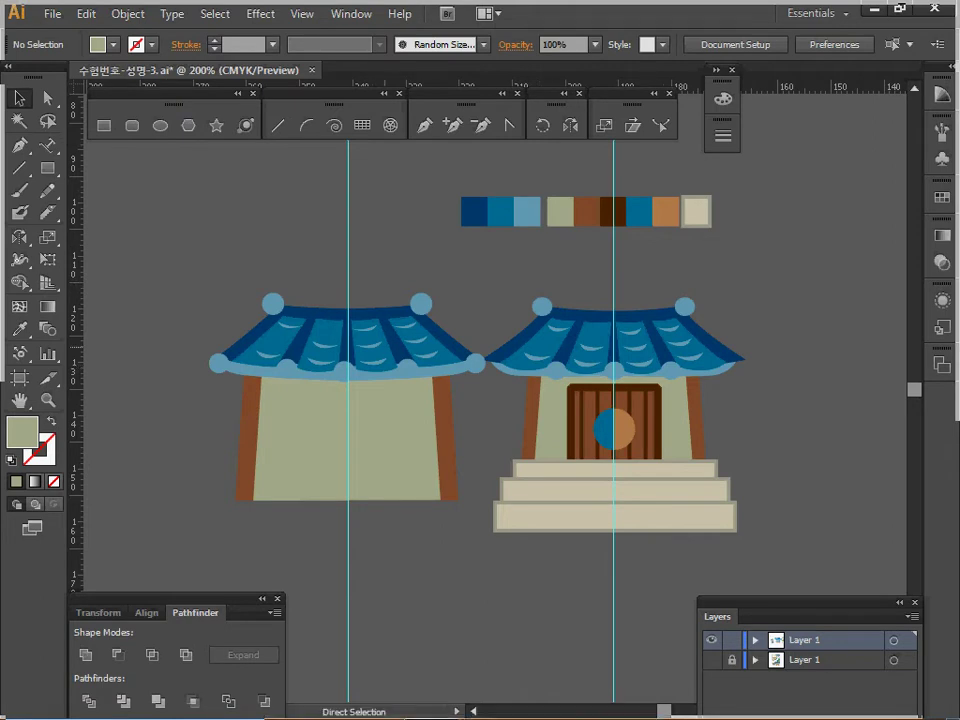
Draw a door rectangle in the middle of the wall, align it to the guide, and fill it with the brown swatch color.
click(47, 168)
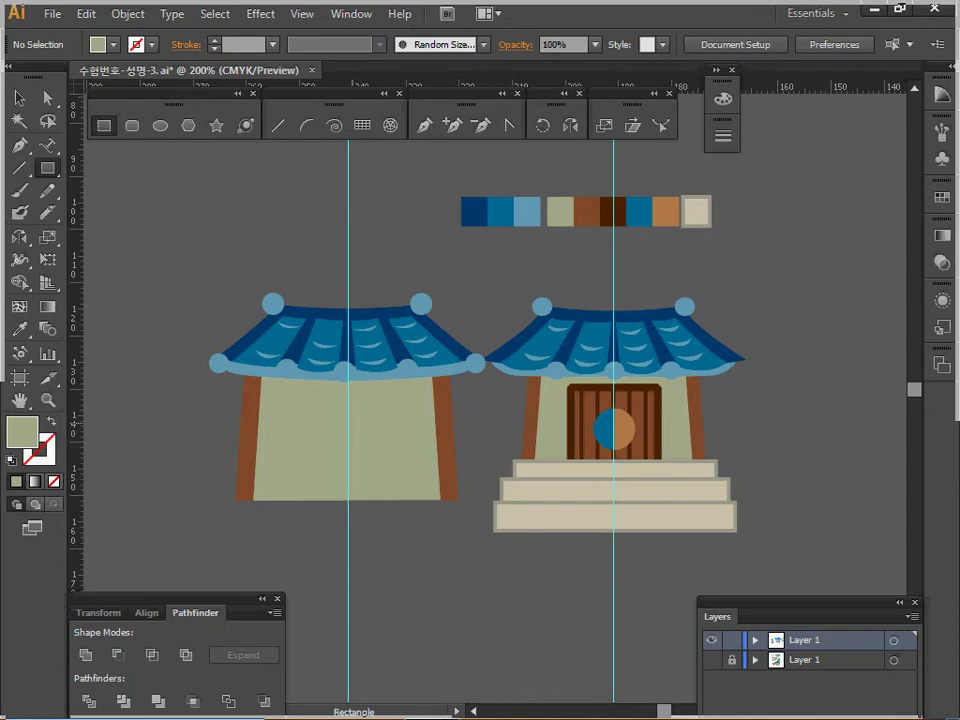
drag(298, 400, 386, 474)
drag(386, 474, 386, 482)
key(Right)
key(Right)
key(Right)
key(Right)
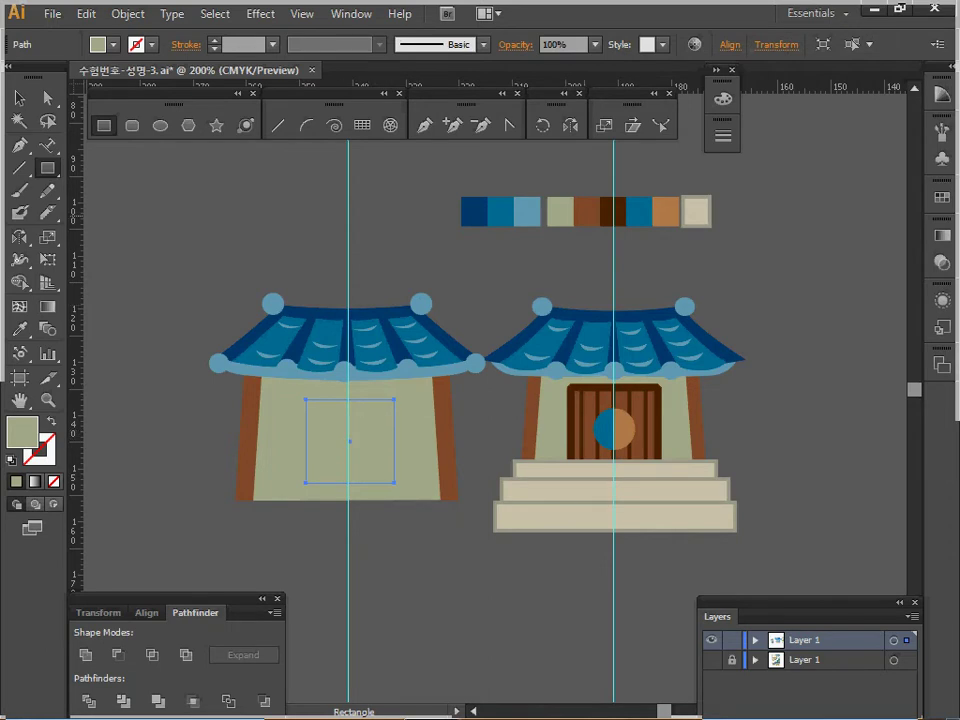
key(i)
click(587, 211)
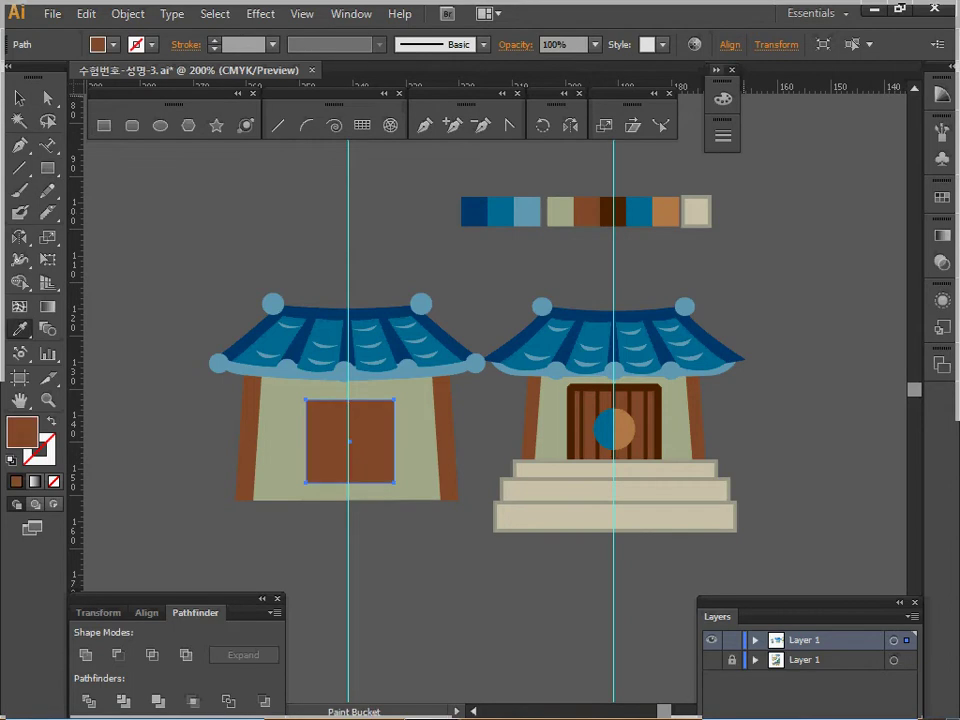
Add a 1 pt colored stroke to the door rectangle and set the stroke's cyan to 50%.
click(716, 70)
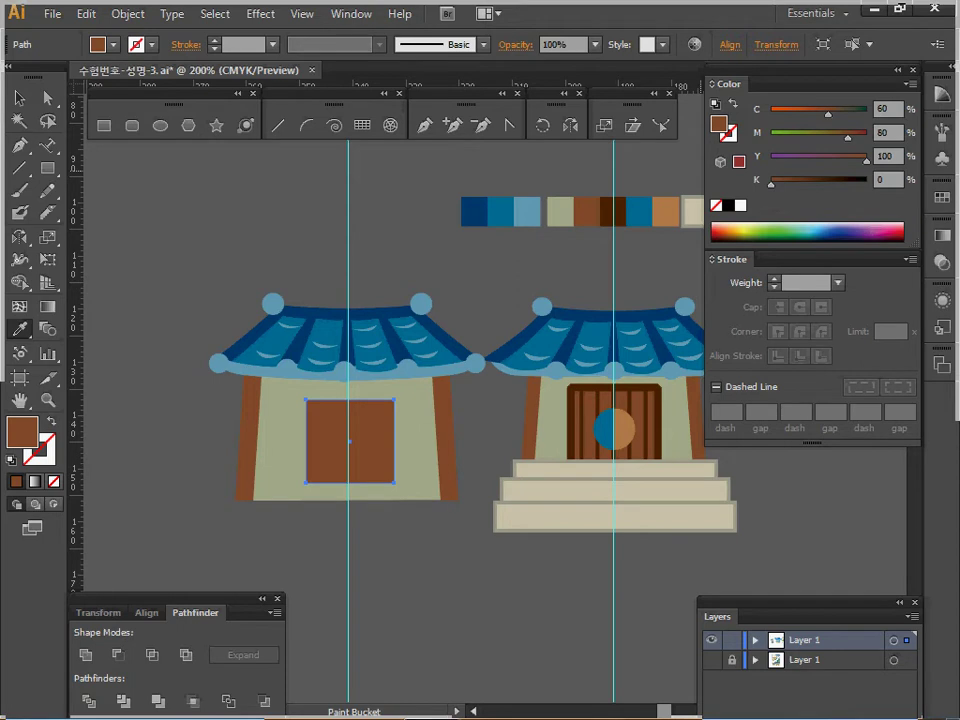
click(728, 133)
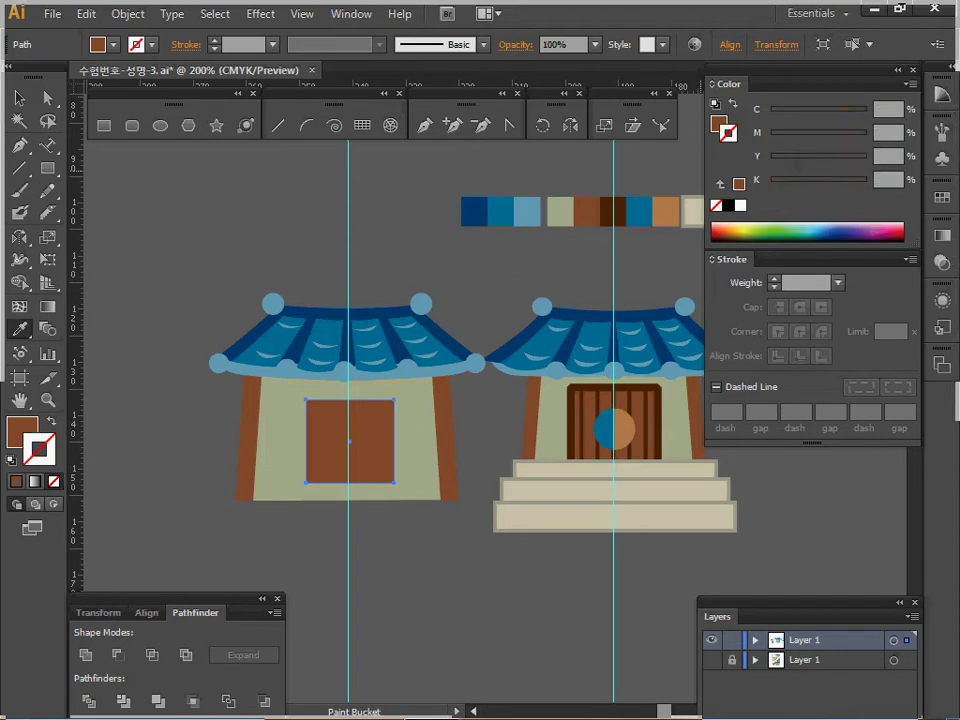
click(887, 109)
click(719, 232)
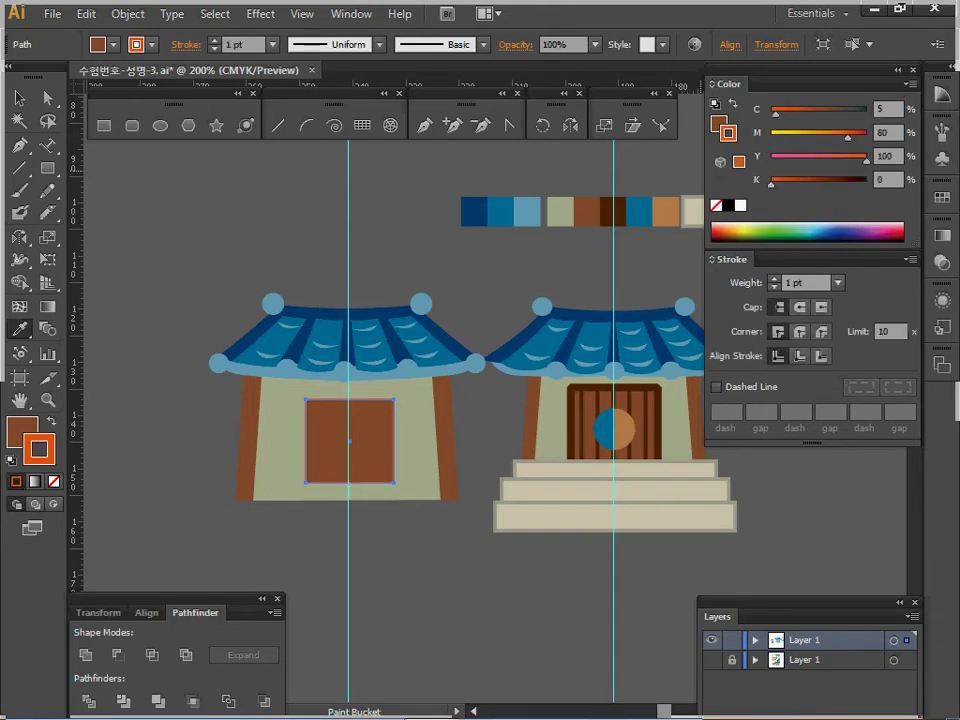
key(Tab)
key(Tab)
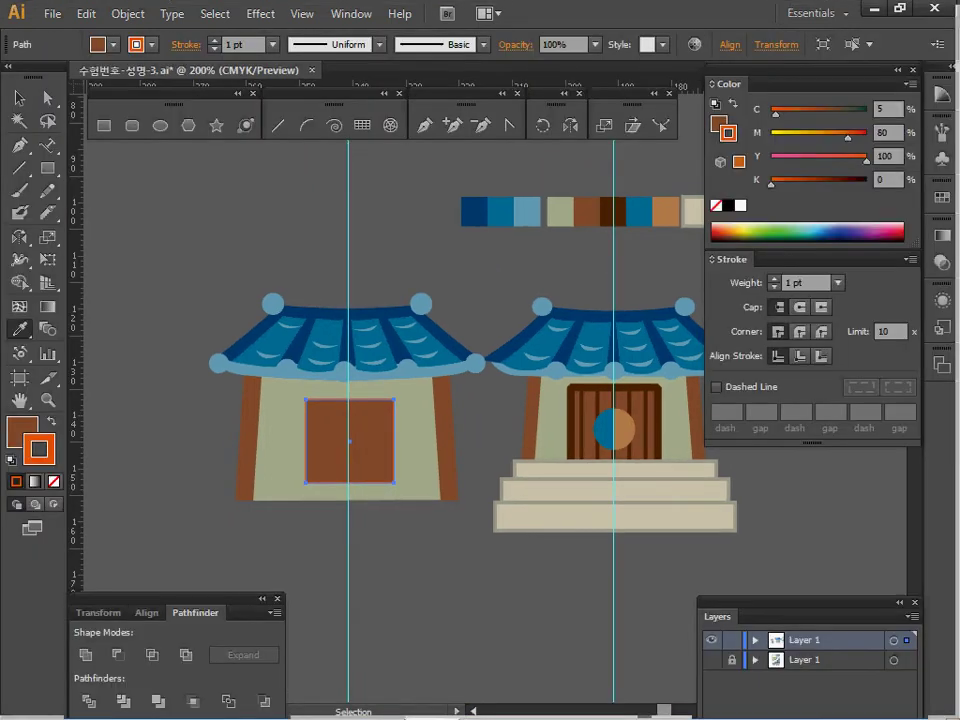
double_click(882, 109)
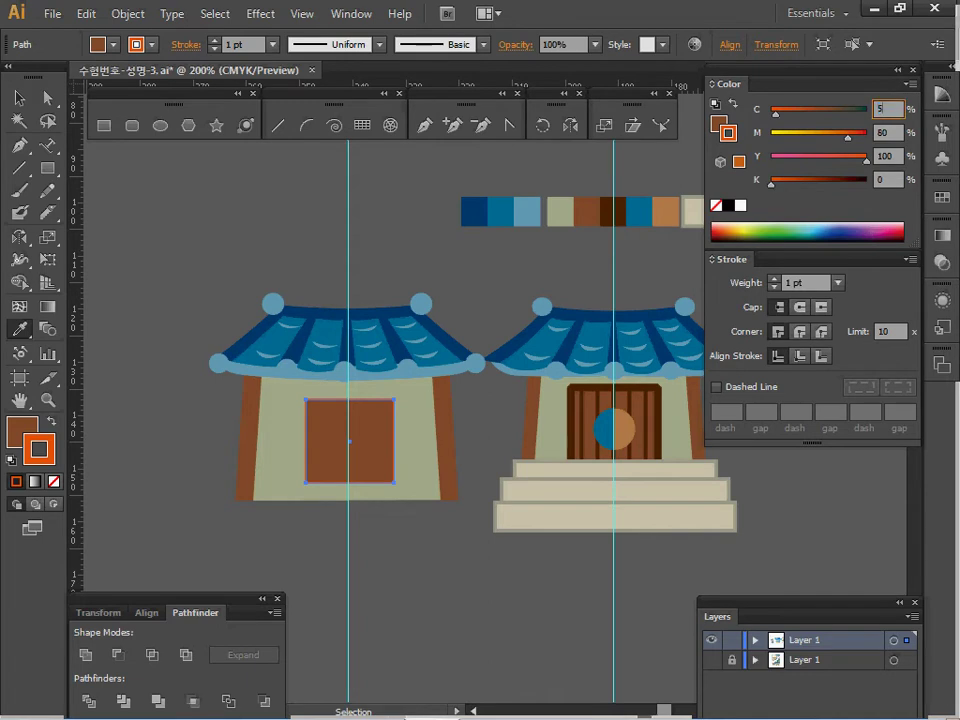
text(50)
key(Tab)
text(50)
key(Tab)
text(0)
key(Return)
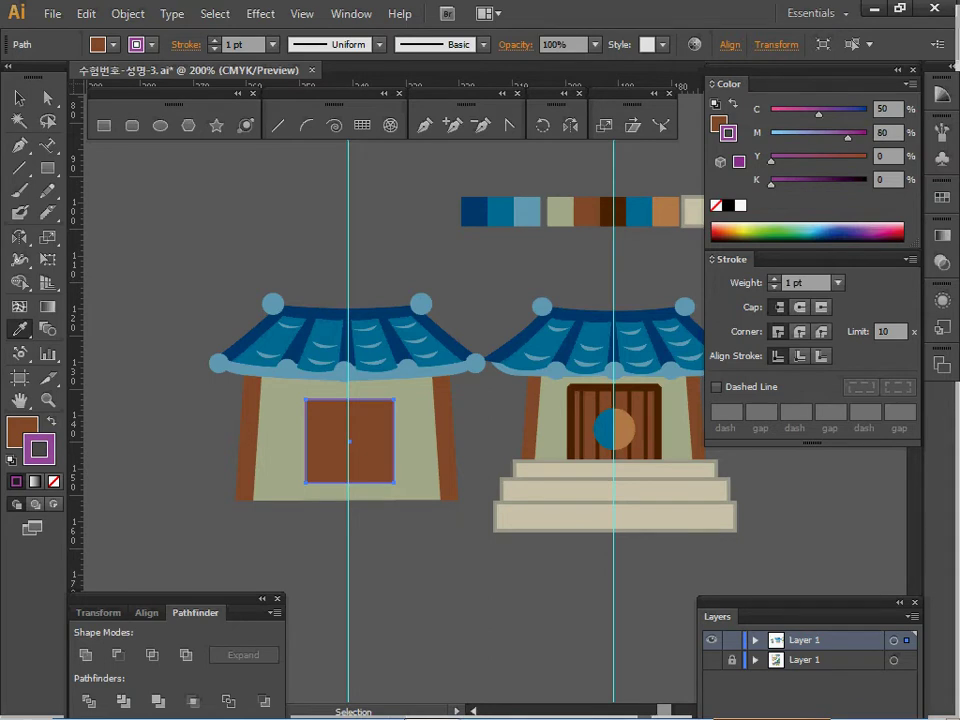
key(ctrl+z)
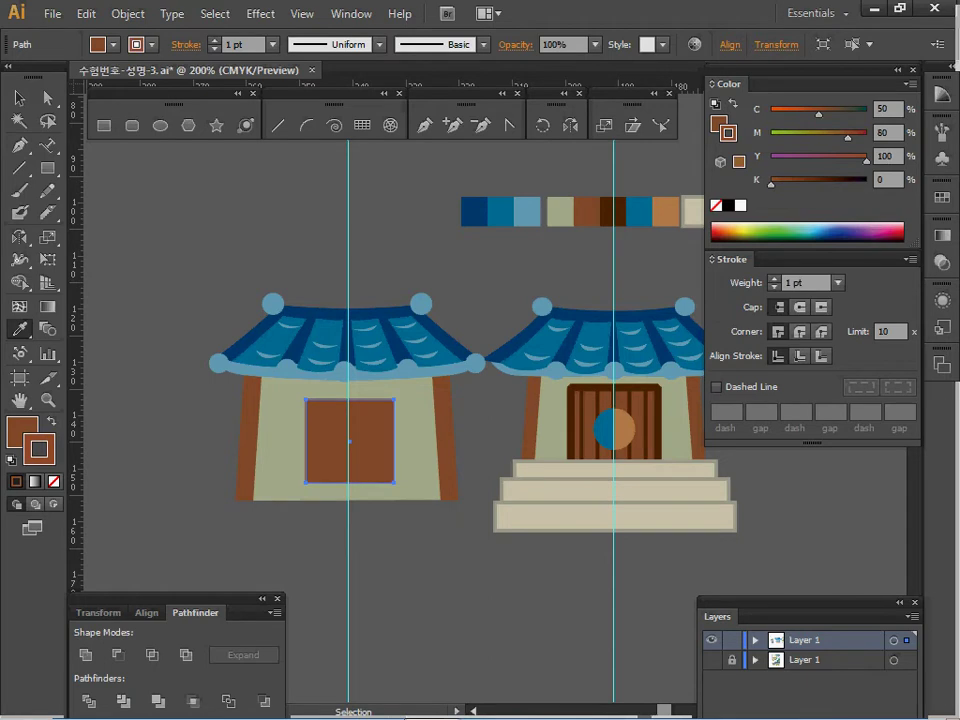
Darken the door's stroke color by setting its black to 60%.
double_click(882, 180)
text(60)
key(Return)
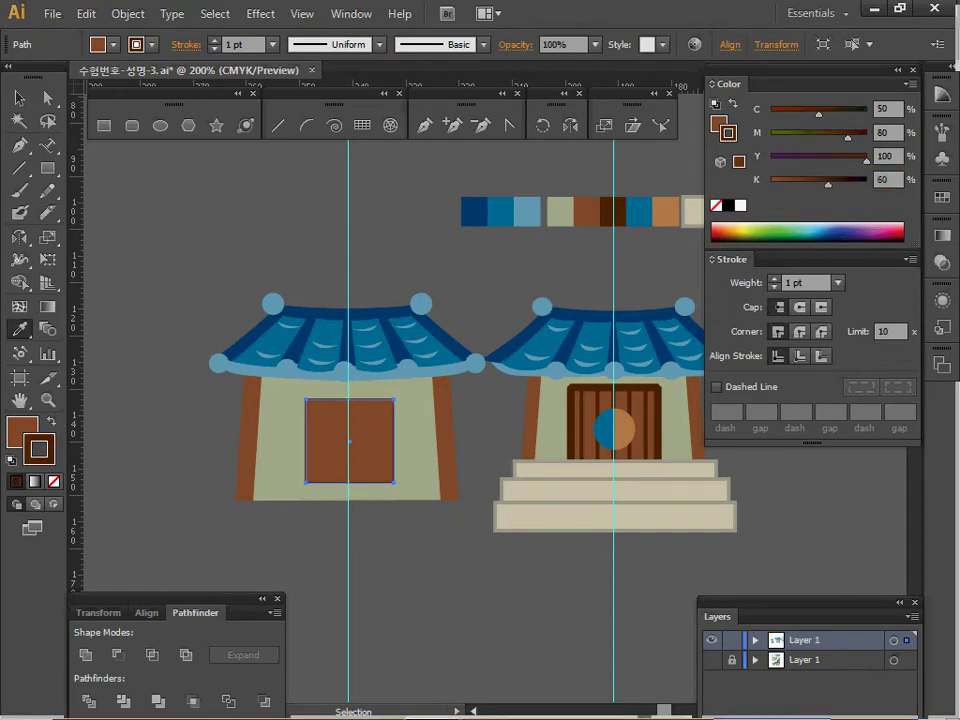
Set the door's stroke weight to 4 pt and give it a bevel join.
key(k)
click(774, 279)
click(774, 279)
click(774, 279)
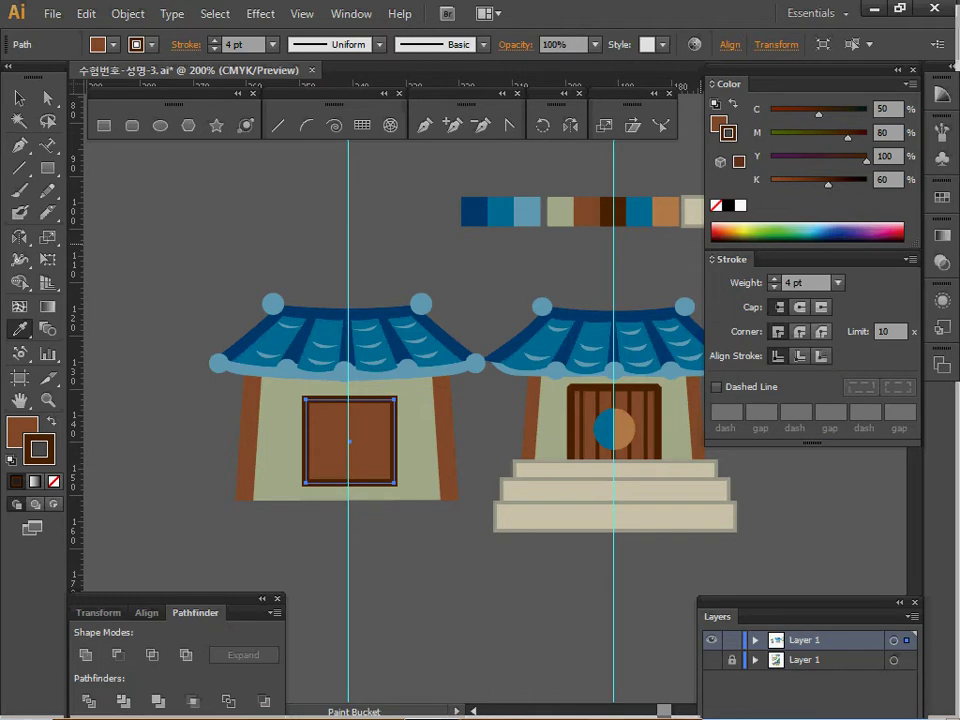
click(821, 331)
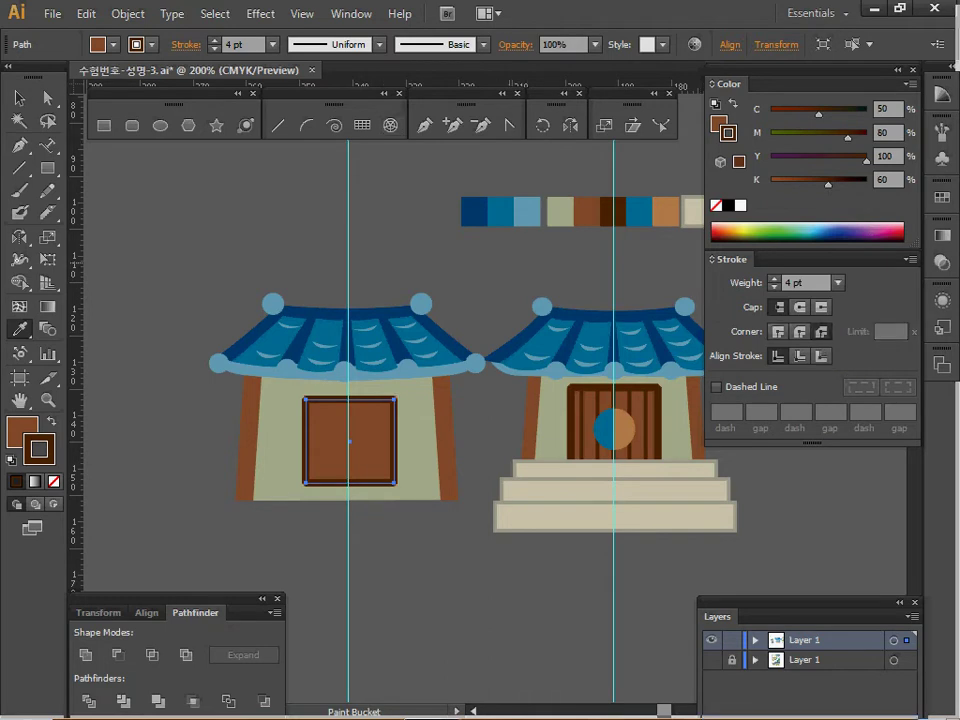
Convert the door rectangle's 4 pt stroke into an outlined shape.
key(v)
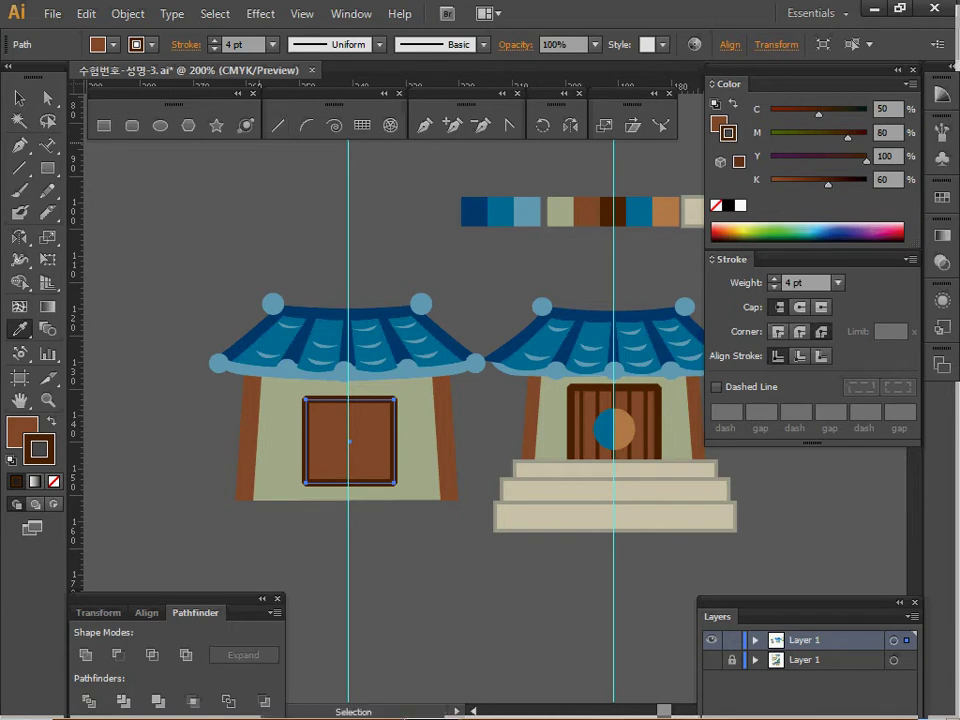
click(128, 13)
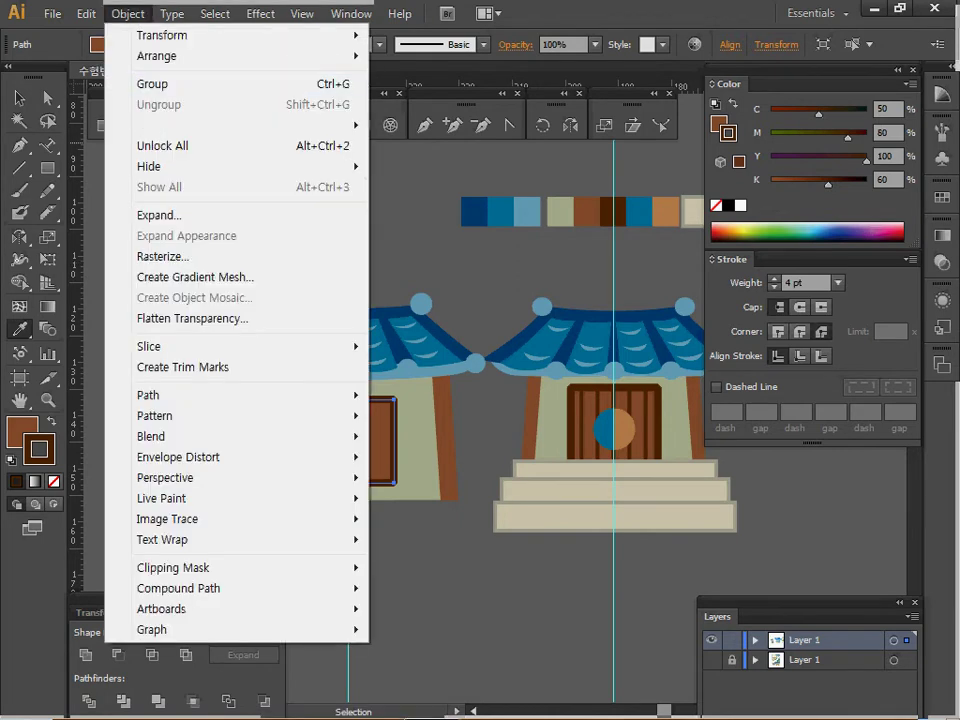
mouse_move(150, 395)
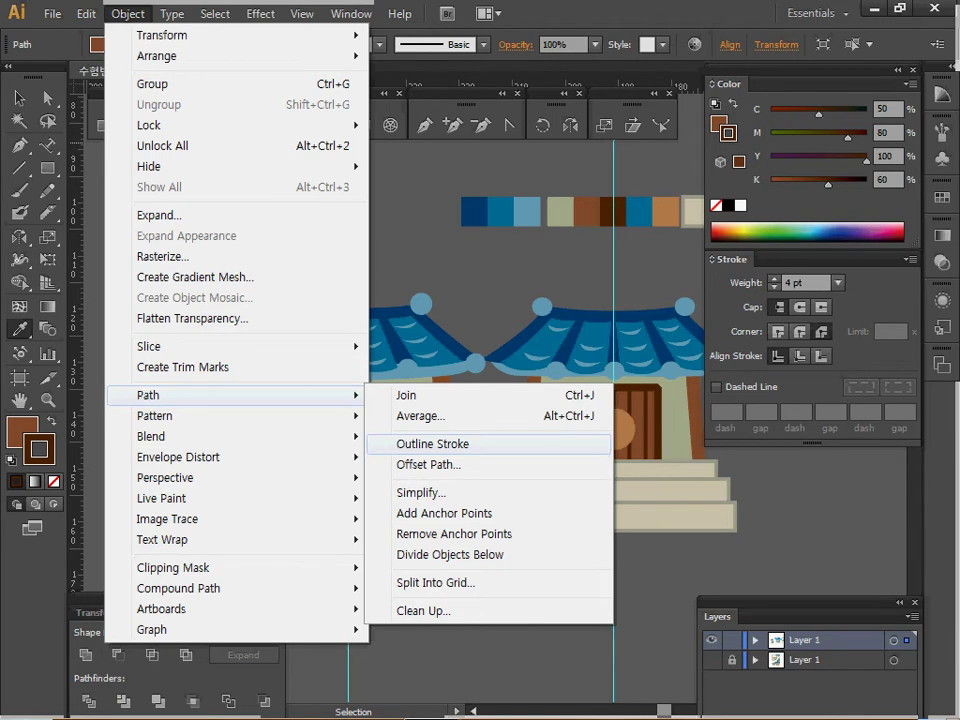
click(432, 443)
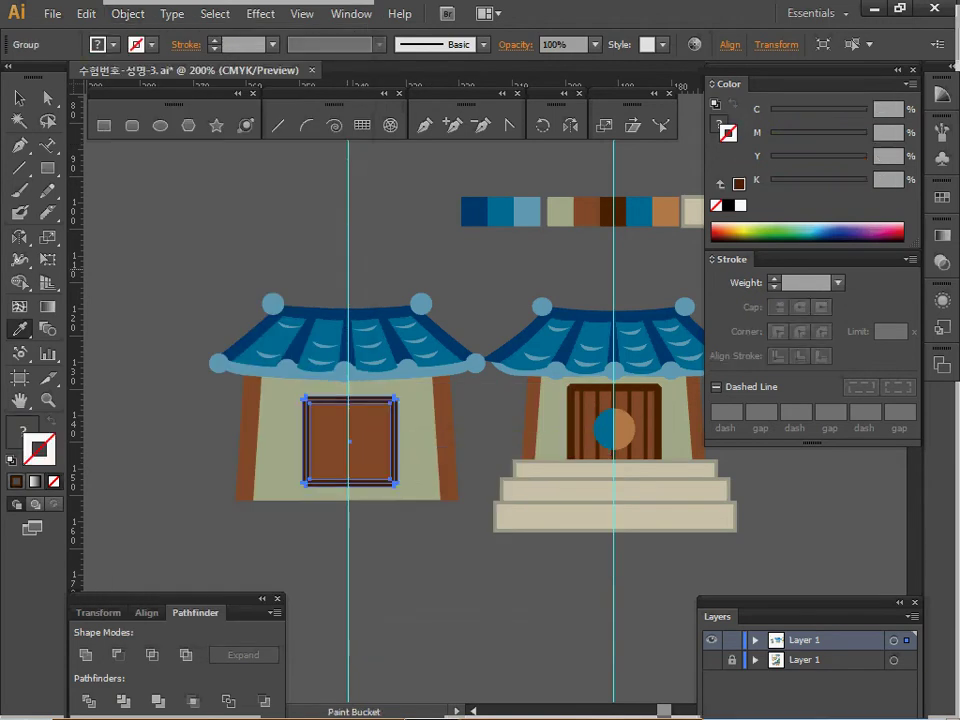
ctrl+click(370, 448)
ctrl+click(447, 415)
drag(480, 369, 318, 414)
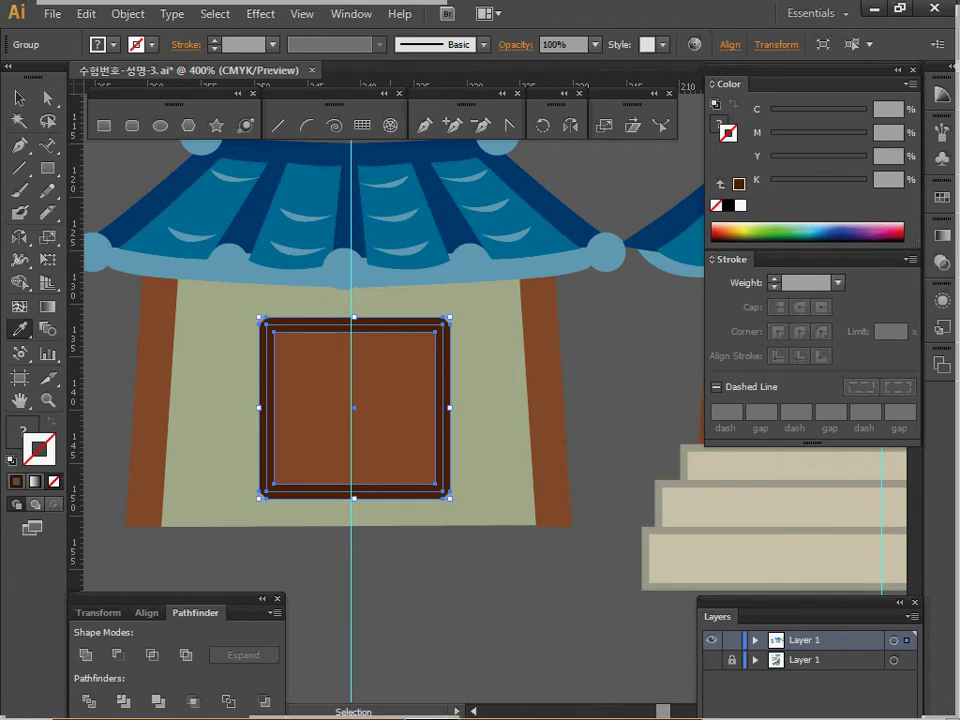
ctrl+click(610, 453)
ctrl+click(380, 385)
ctrl+click(484, 390)
ctrl+click(400, 388)
ctrl+click(484, 390)
ctrl+click(400, 388)
ctrl+click(484, 390)
ctrl+click(400, 388)
ctrl+click(610, 453)
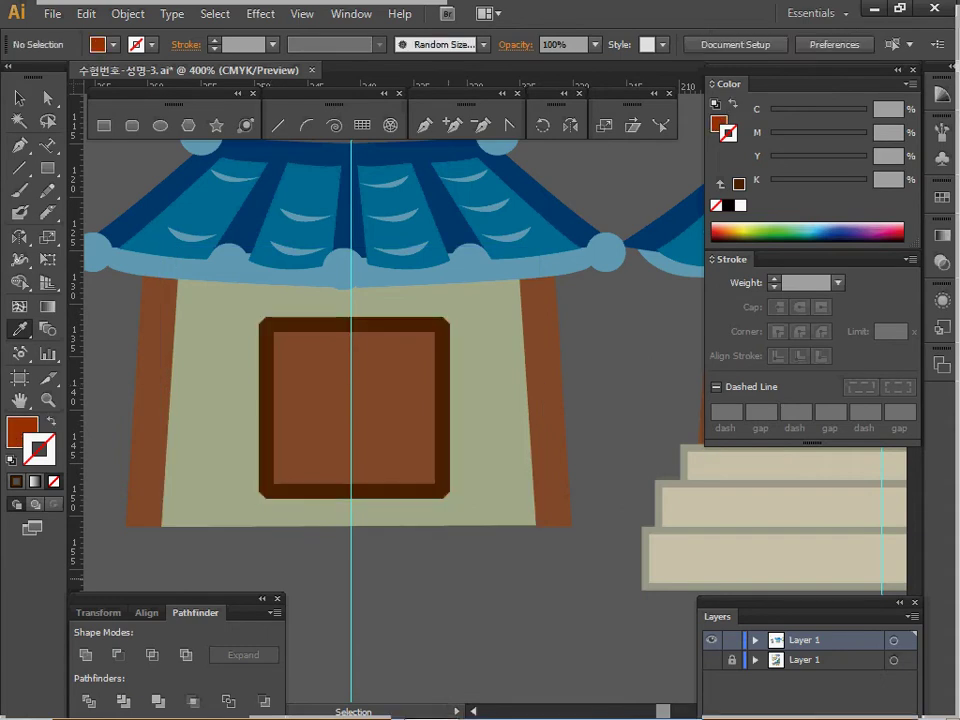
Sample the dark brown swatch color and draw a narrow vertical slat spanning the height of the door.
ctrl+alt+click(473, 483)
ctrl+alt+click(473, 483)
drag(473, 483, 316, 630)
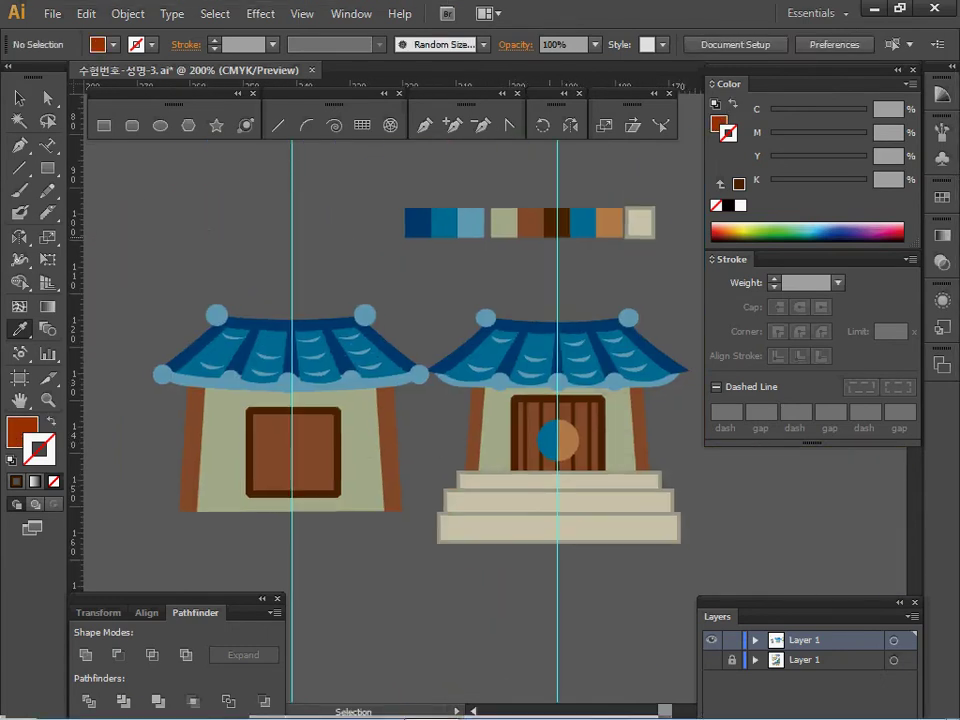
click(557, 221)
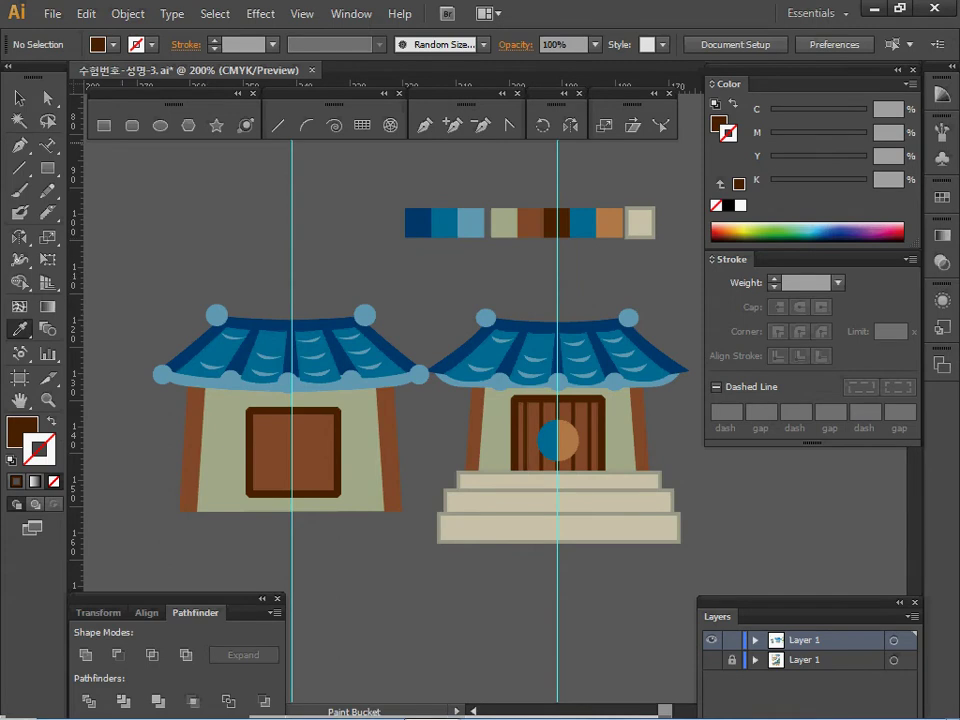
key(m)
key(ctrl+plus)
key(ctrl+plus)
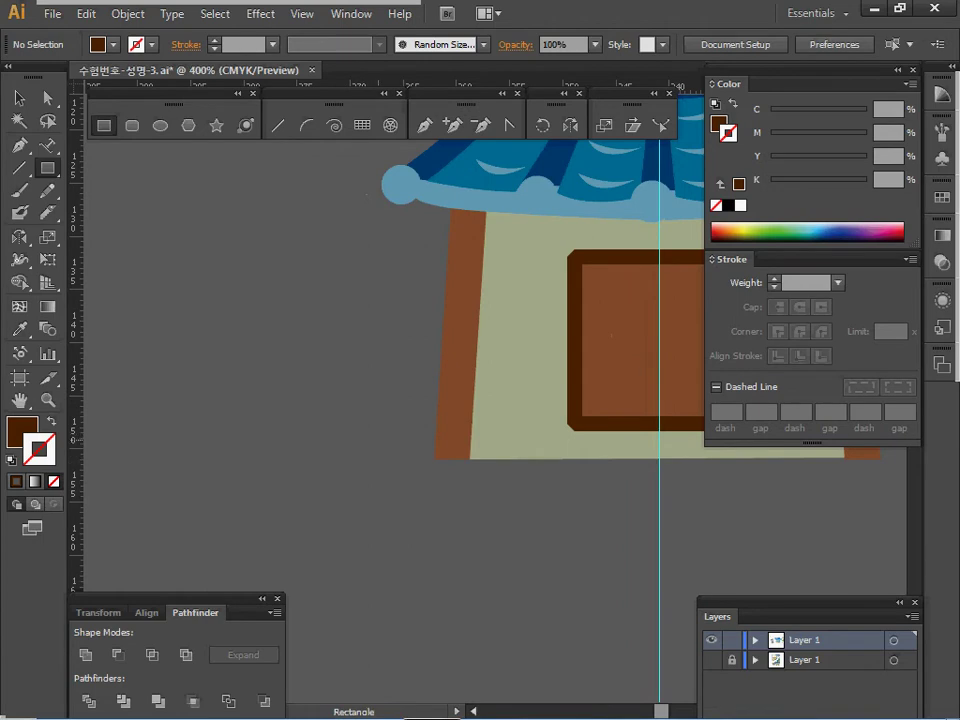
drag(612, 335, 212, 351)
mouse_move(197, 273)
mouse_down()
mouse_move(209, 440)
mouse_move(232, 405)
mouse_up()
Duplicate the vertical slat sideways at an even spacing until five slats fill the door.
drag(233, 356, 233, 356)
key(ctrl+d)
key(ctrl+d)
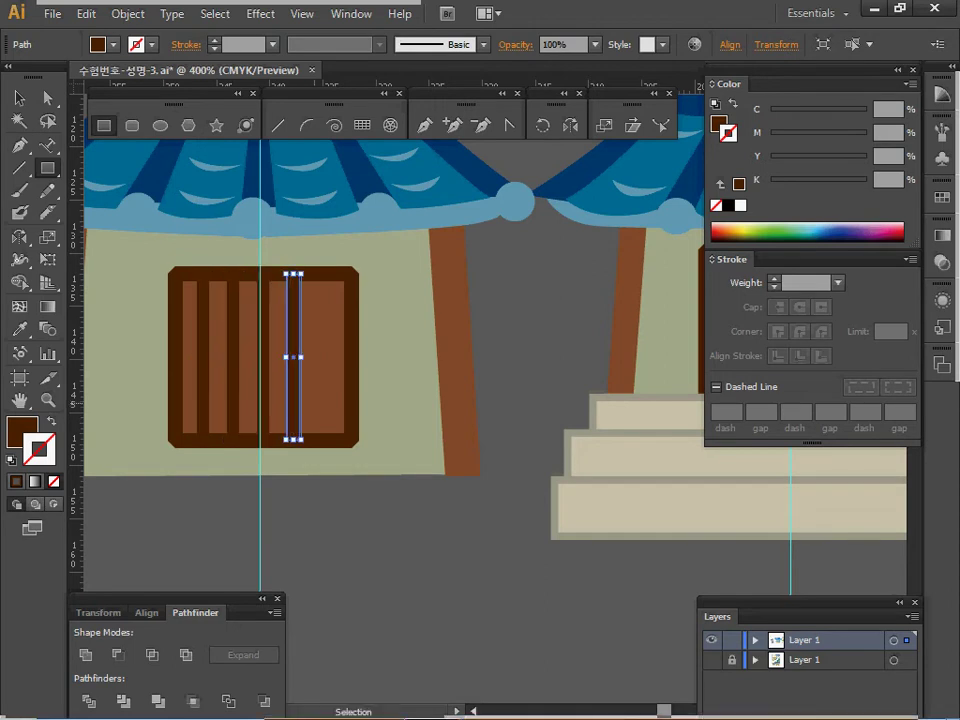
key(ctrl+d)
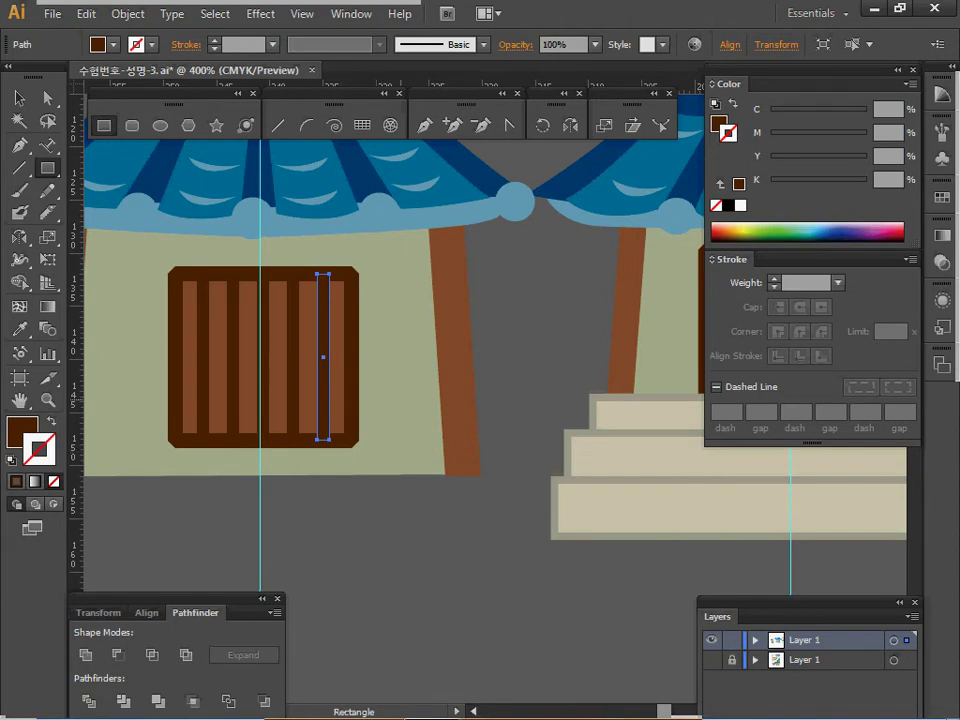
Draw a circle centered on the guide in the middle of the door and give it the default white fill and black stroke.
ctrl+alt+click(420, 392)
drag(420, 392, 292, 389)
key(ctrl+shift+a)
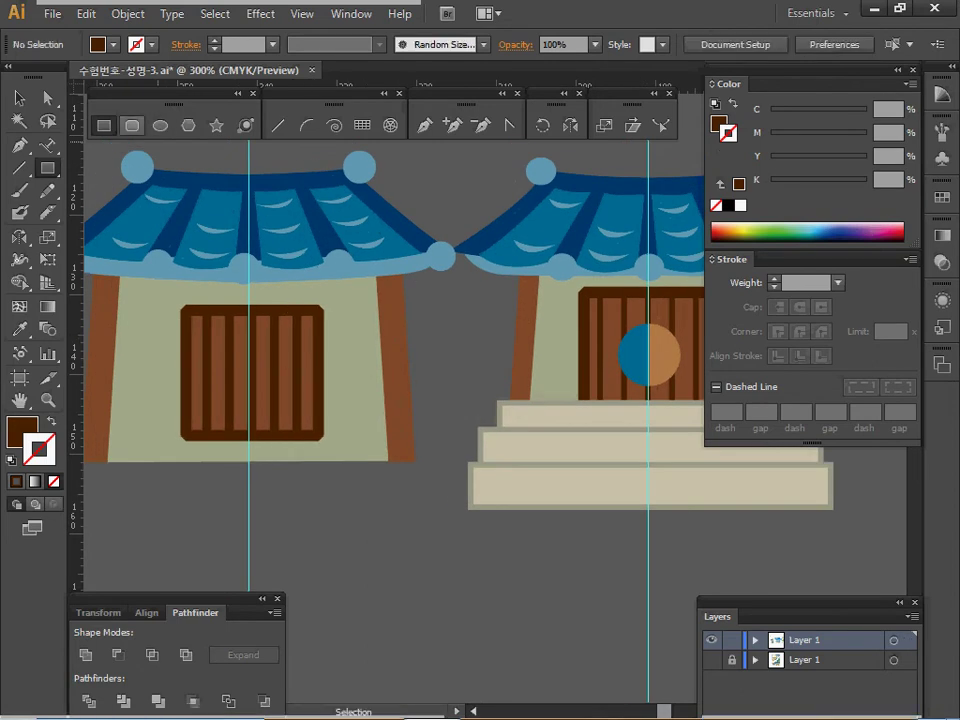
click(160, 125)
mouse_move(249, 369)
mouse_down()
mouse_move(212, 333)
mouse_move(218, 338)
mouse_up()
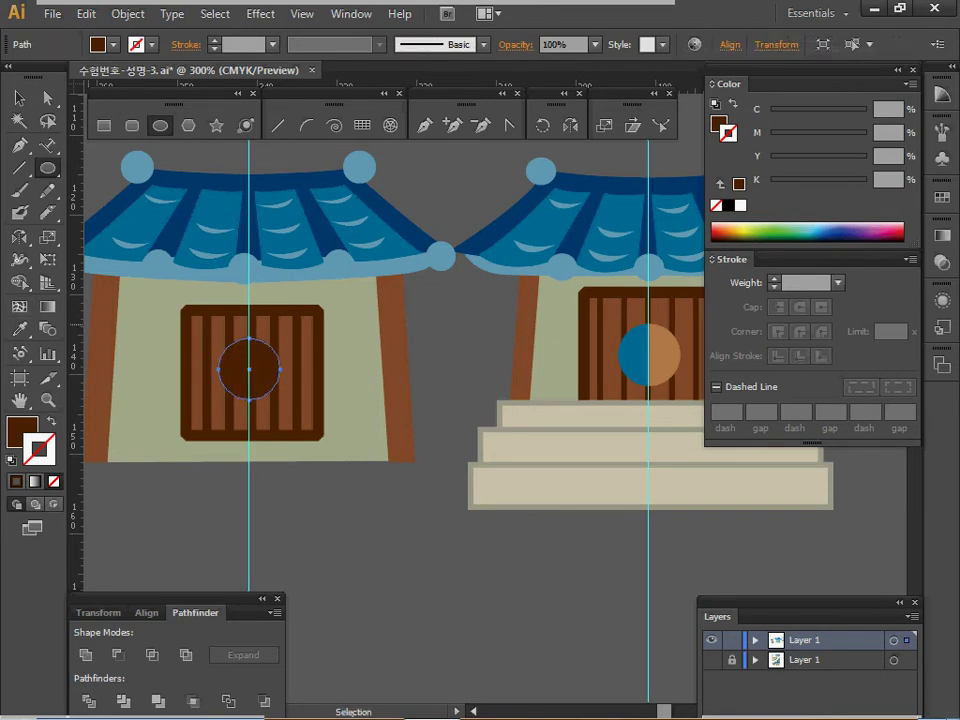
key(d)
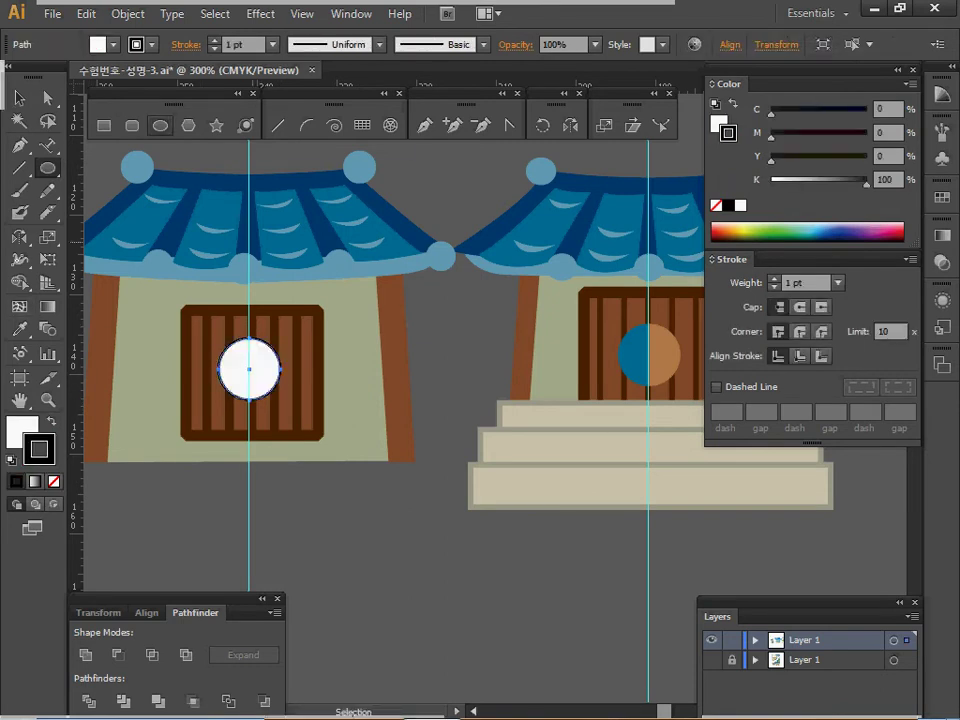
Draw a vertical line along the guide through the circle and divide the circle with it into two halves.
click(277, 125)
key(ctrl+shift+a)
drag(249, 320, 249, 430)
key(ctrl+shift+a)
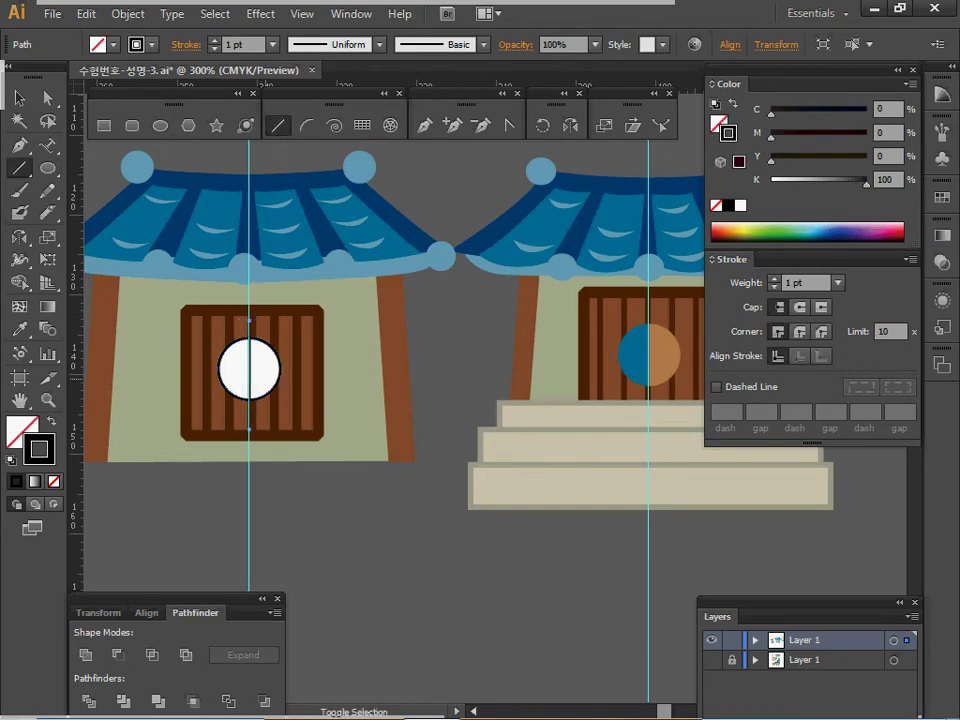
ctrl+shift+click(265, 379)
ctrl+click(316, 402)
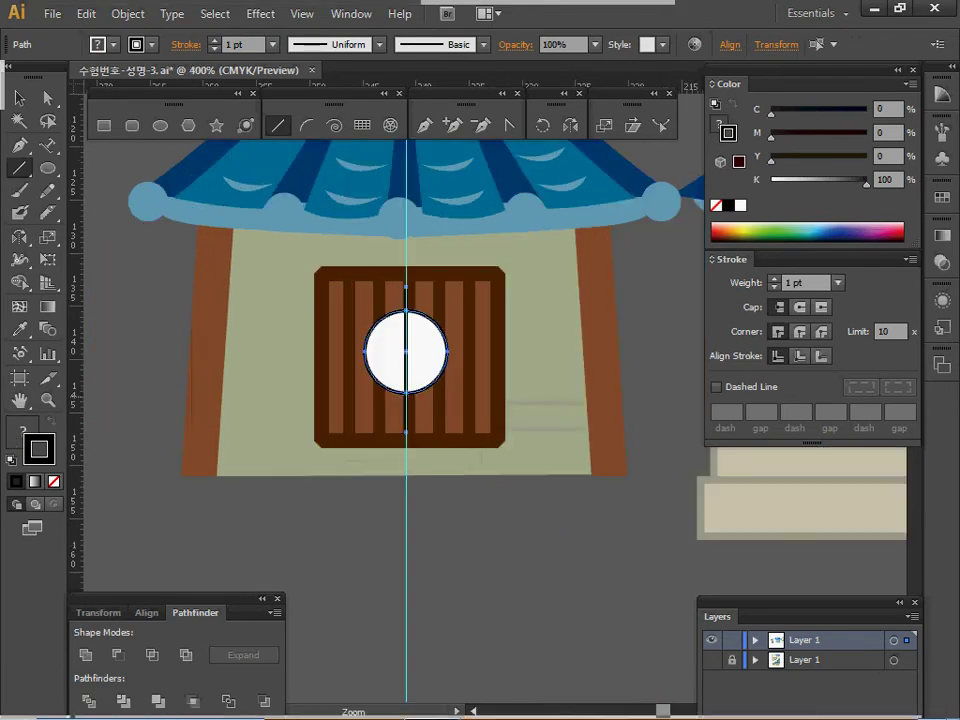
key(ctrl+equal)
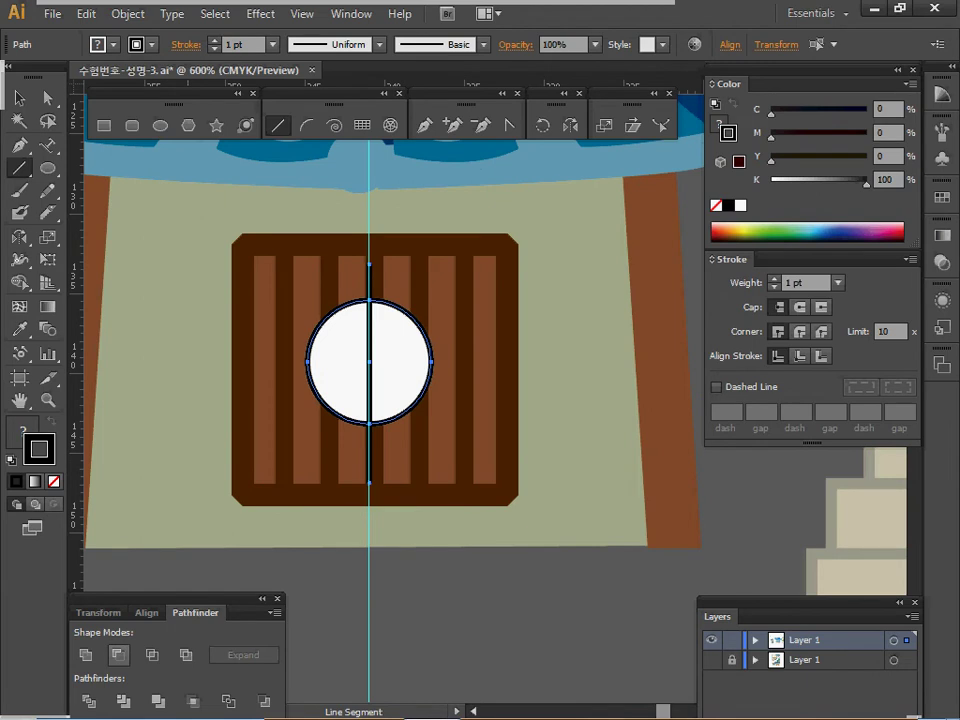
key(ctrl+g)
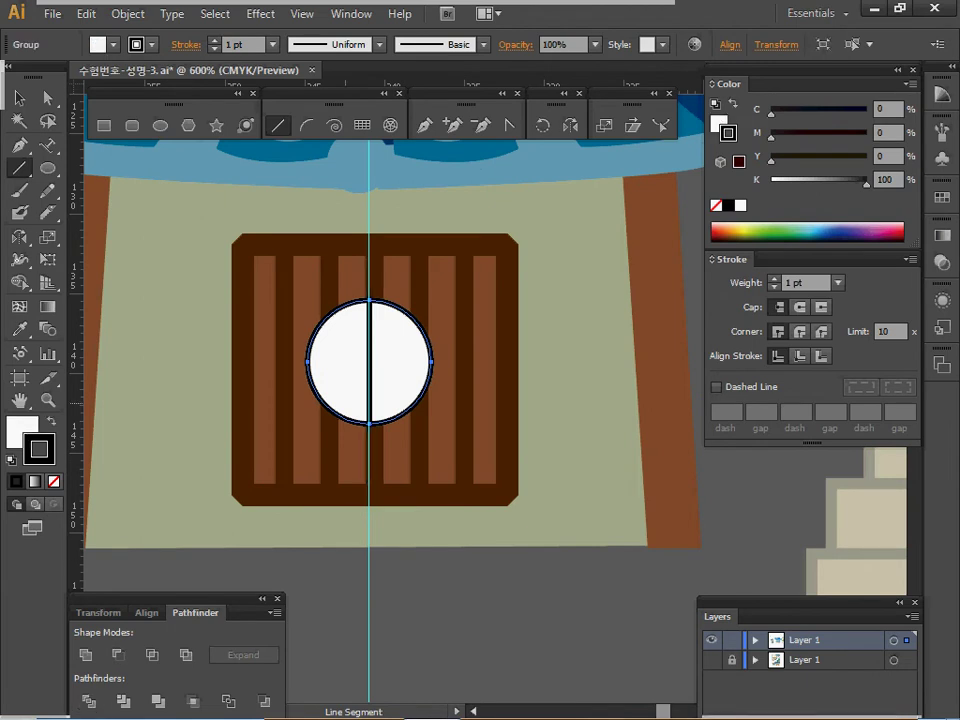
Color the circle's right half light brown and its left half blue by sampling the finished gate's door ornament.
key(ctrl+minus)
key(ctrl+minus)
drag(557, 384, 236, 452)
double_click(236, 452)
ctrl+click(252, 451)
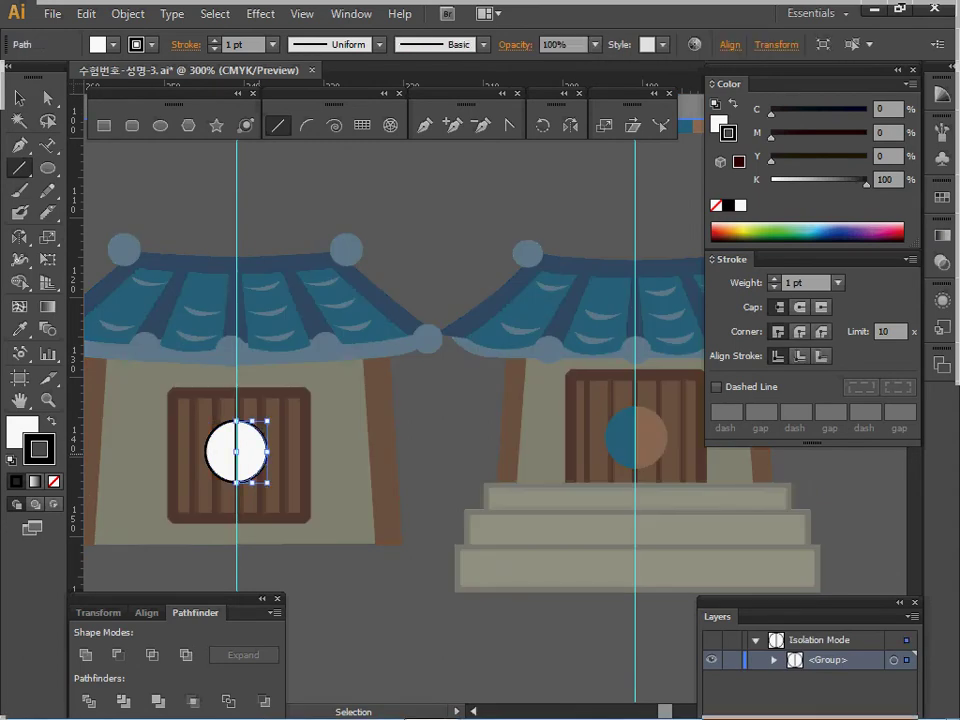
key(i)
click(647, 442)
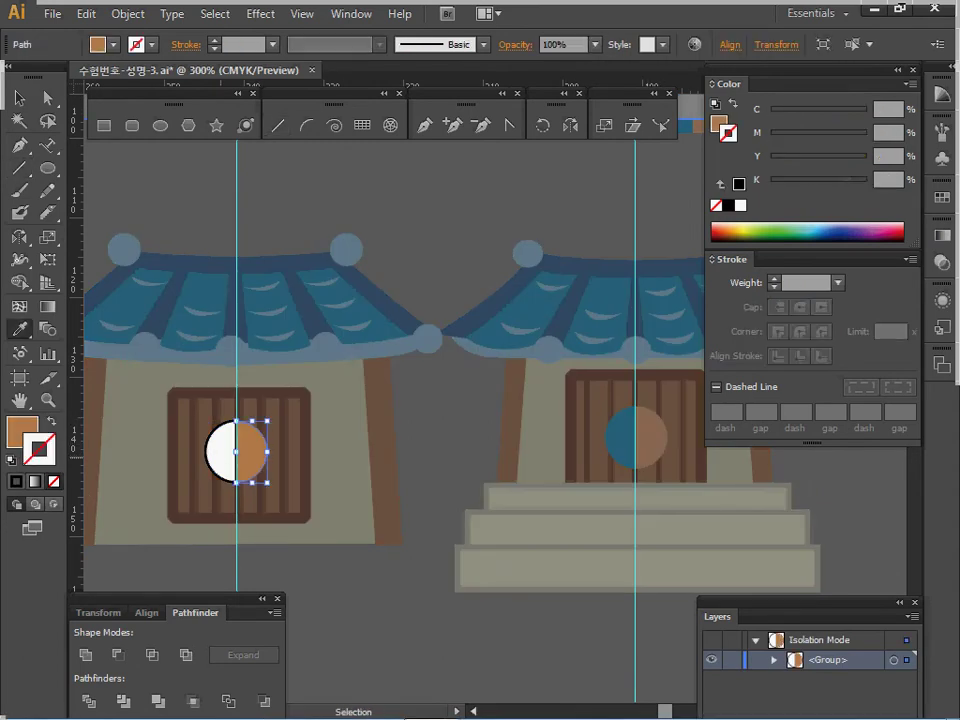
ctrl+click(220, 451)
click(621, 438)
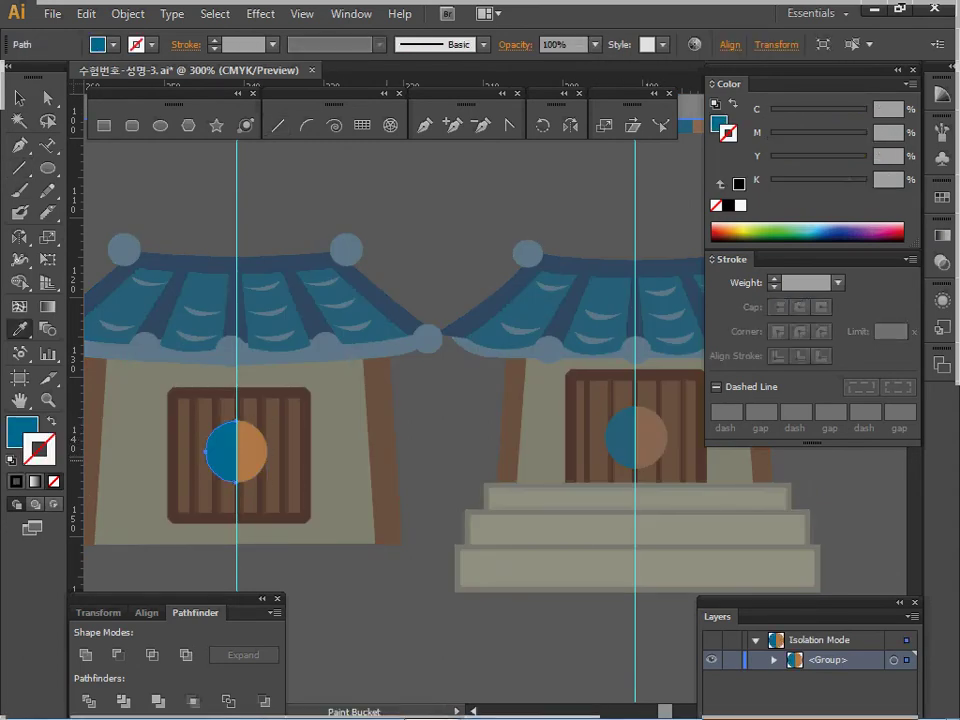
key(Escape)
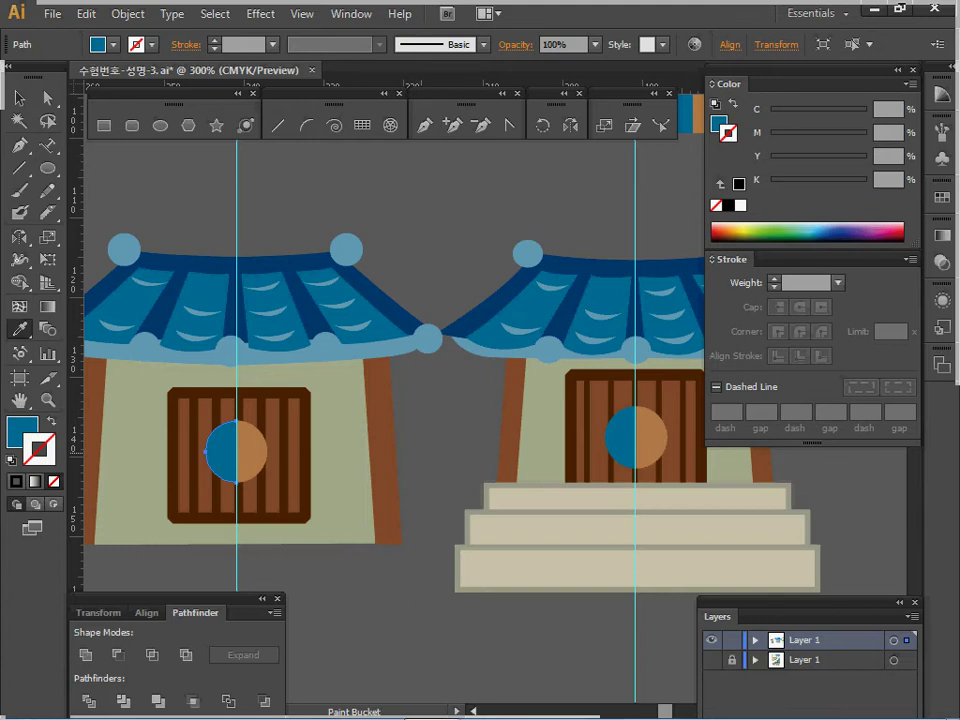
Delete the newly drawn gate without steps, leaving the finished gate with stone steps and the light blue roof-end circle.
key(ctrl+alt+space)
ctrl+alt+click(503, 546)
drag(503, 460, 397, 507)
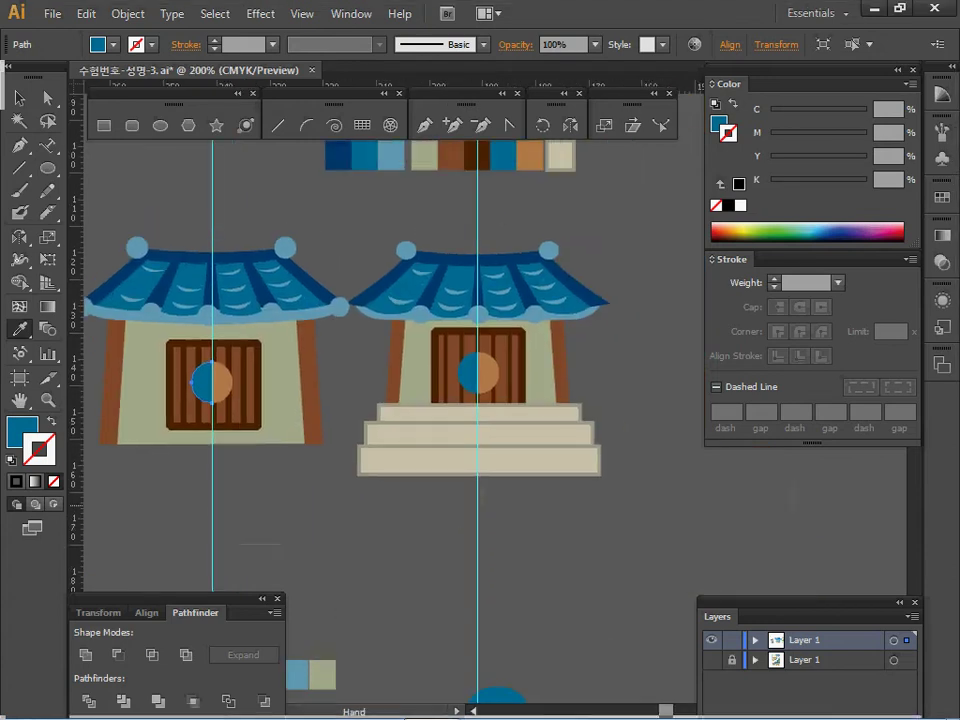
ctrl+click(470, 443)
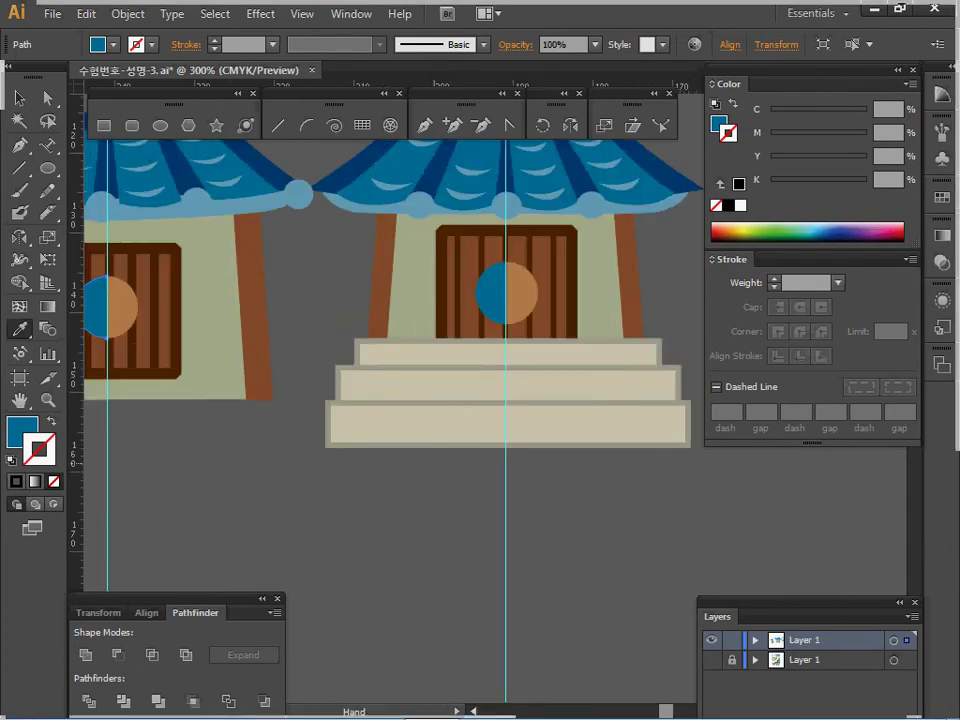
drag(470, 443, 526, 505)
ctrl+click(358, 411)
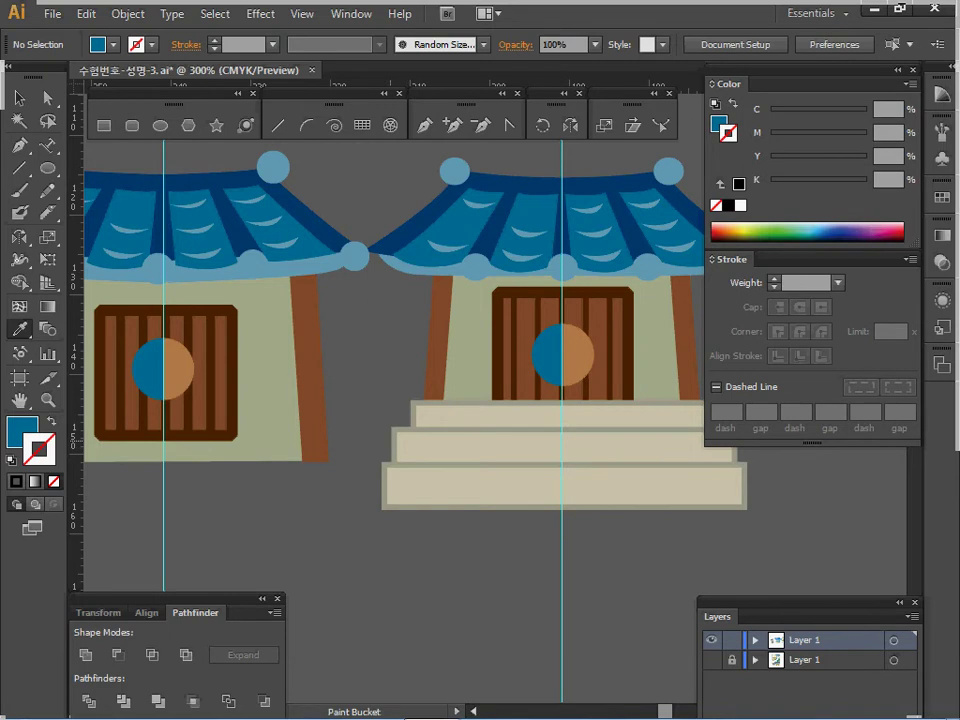
key(ctrl+a)
ctrl+alt+click(437, 449)
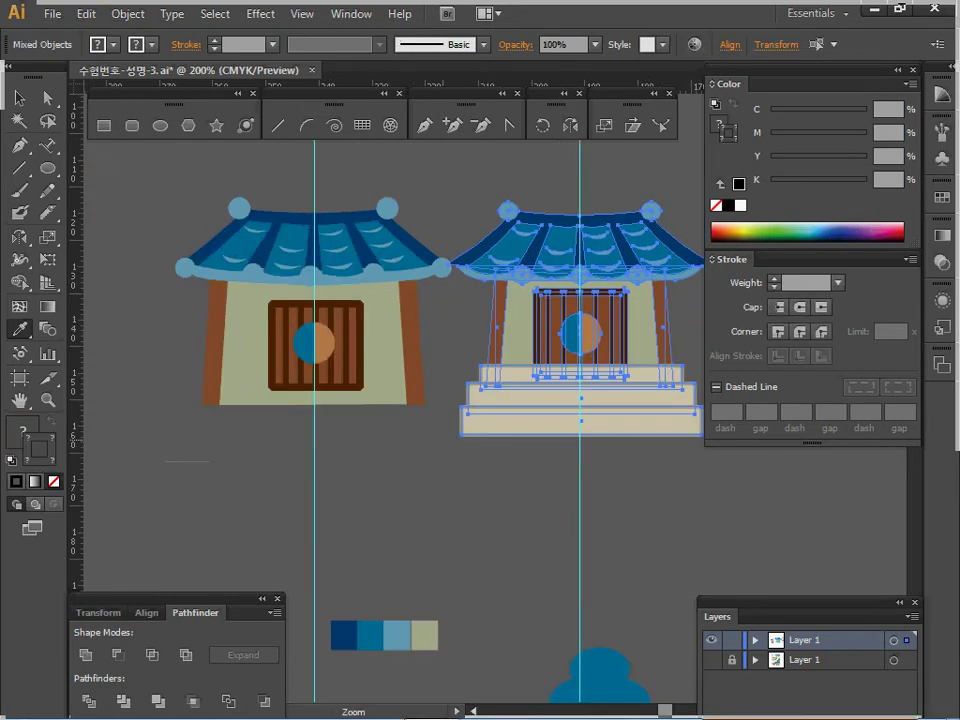
drag(437, 449, 365, 486)
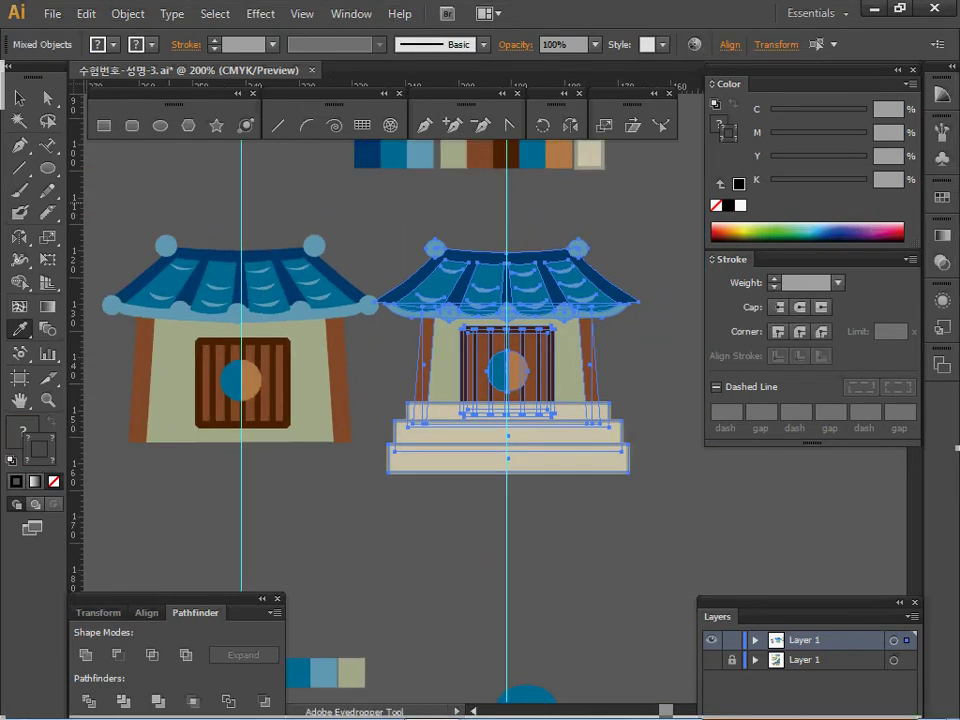
drag(122, 203, 341, 446)
click(452, 125)
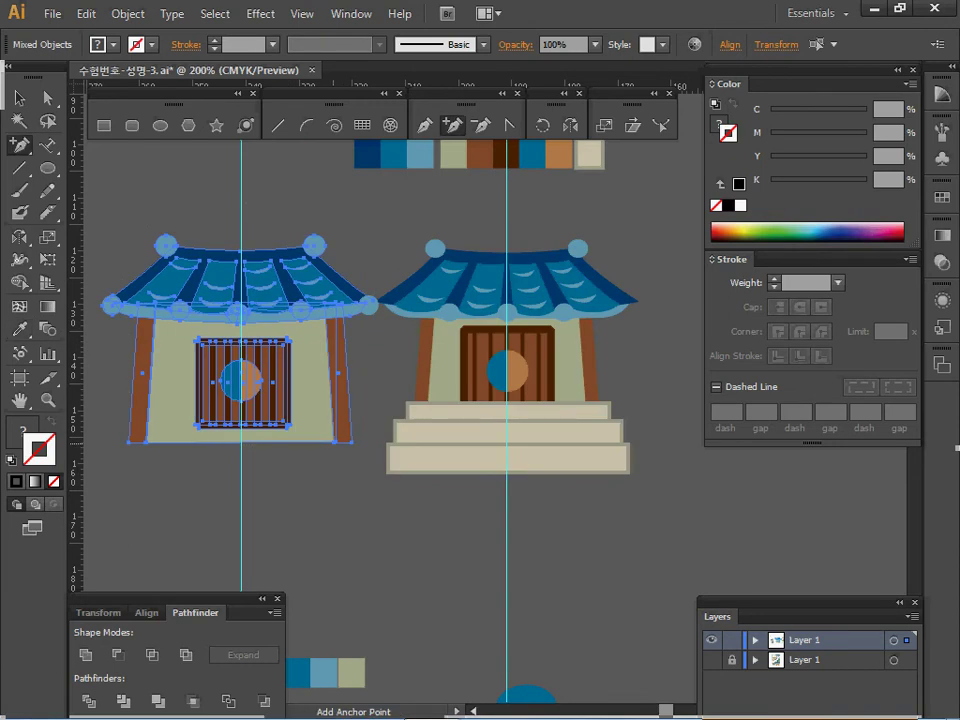
key(Delete)
Place the leftover light blue circle on the left roof end of the stepped gate and copy it to the right end.
drag(485, 357, 662, 482)
ctrl+click(662, 496)
drag(368, 305, 633, 302)
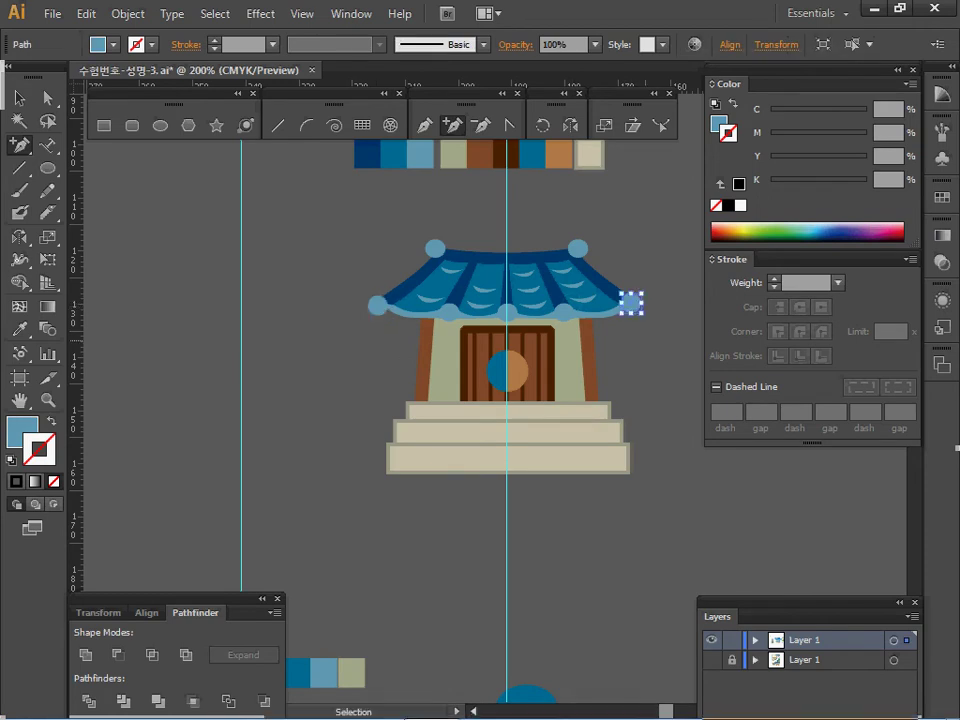
Group the whole stepped gate, including its roof-end circles, and cut it.
key(ctrl+shift+a)
drag(336, 221, 690, 497)
key(ctrl+g)
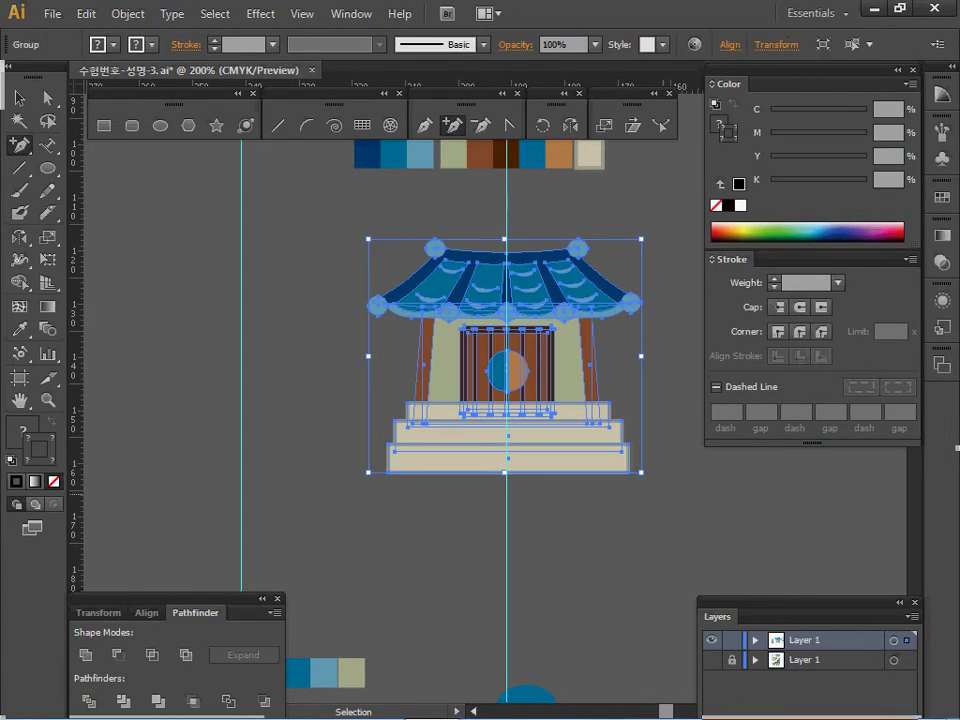
key(ctrl+x)
Display the poster in outline view with both the artwork layer and the sketch layer visible.
ctrl+alt+click(584, 405)
ctrl+alt+click(584, 405)
ctrl+alt+click(584, 405)
drag(584, 405, 230, 419)
drag(330, 527, 246, 411)
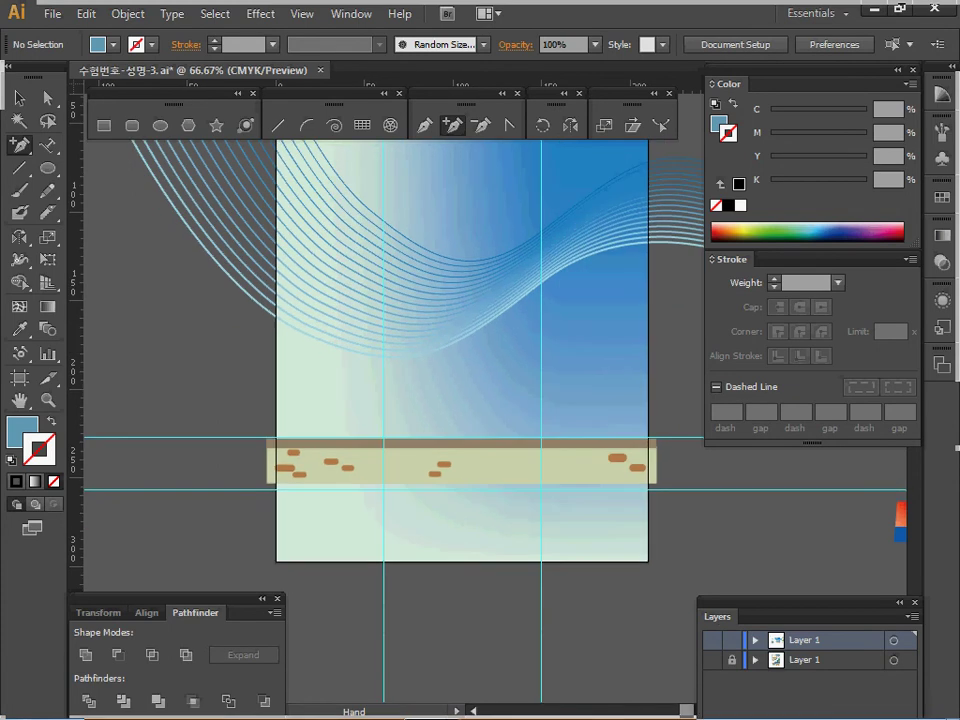
key(ctrl+y)
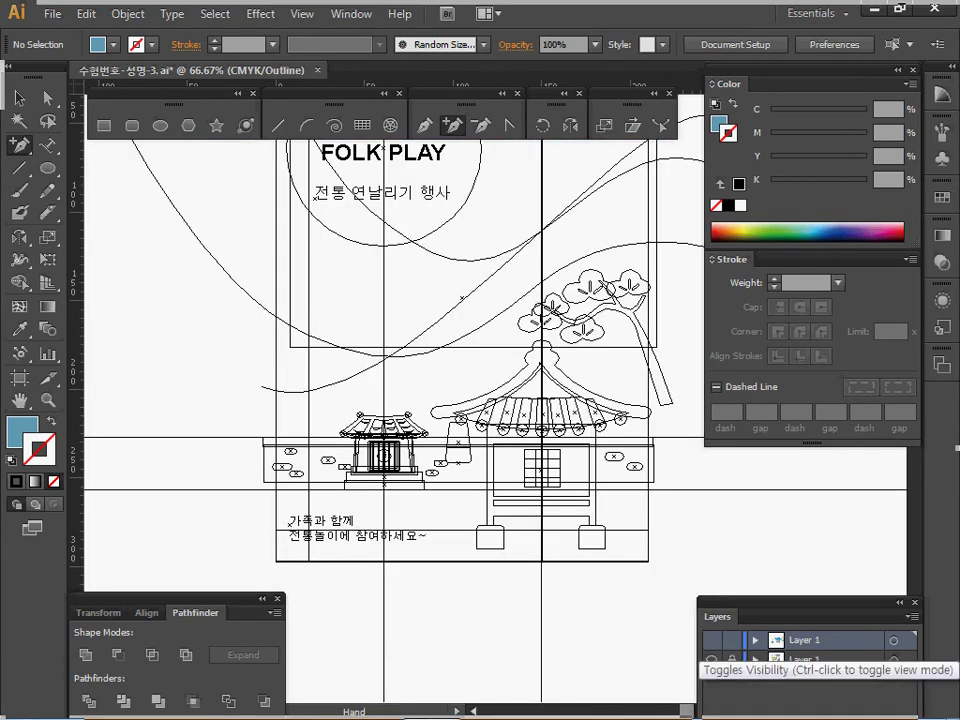
key(ctrl+y)
key(ctrl+y)
click(711, 640)
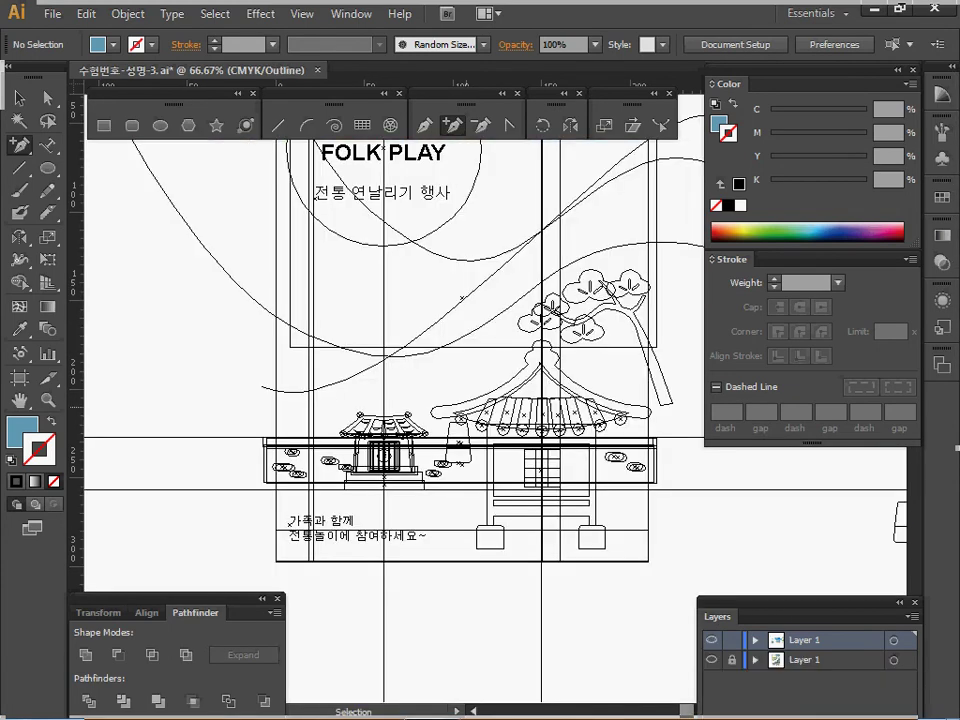
Paste the gate over its outline sketch at the stone wall and return to preview with the sketch layer hidden.
key(ctrl+v)
mouse_move(496, 383)
mouse_down()
mouse_move(385, 432)
mouse_move(385, 448)
mouse_up()
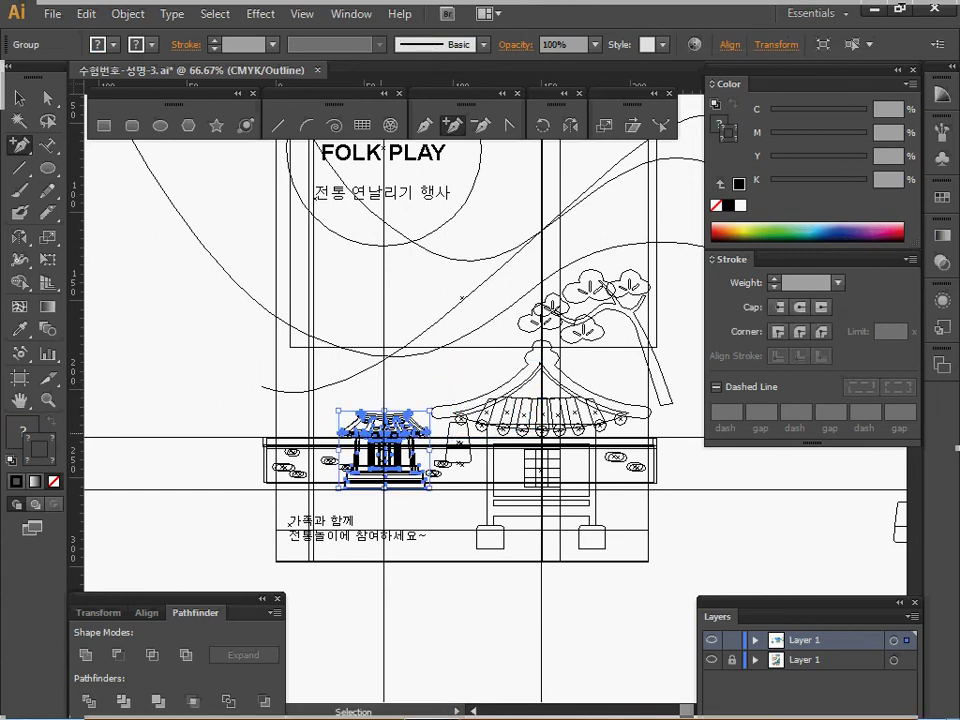
click(711, 660)
key(ctrl+y)
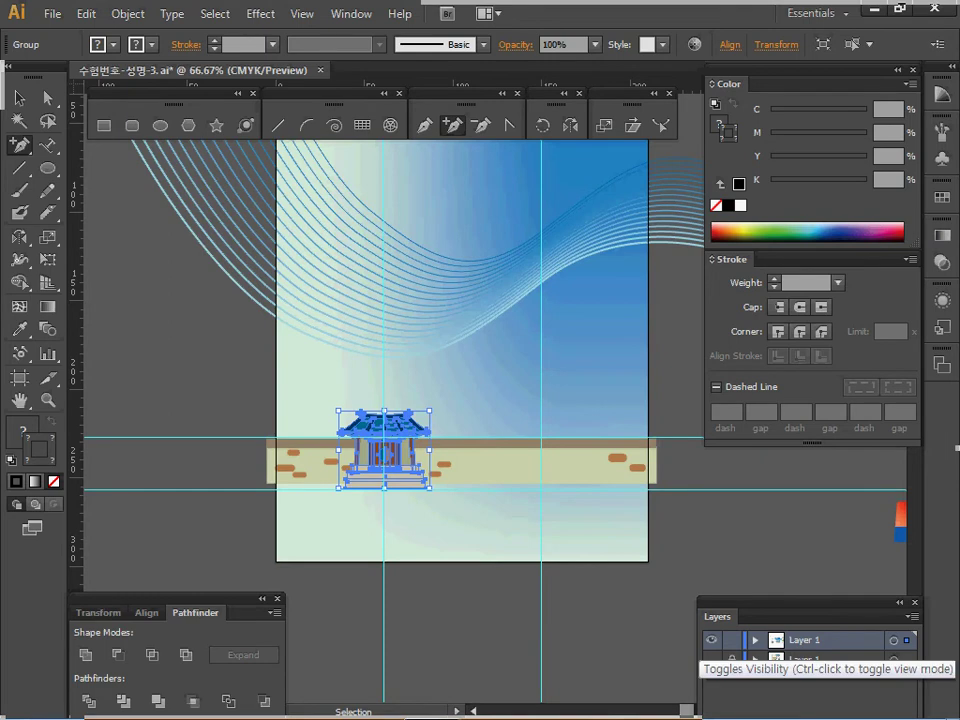
Save the document with the placed gate and bring the blue-roofed pavilion beside the artboard into view.
key(ctrl+s)
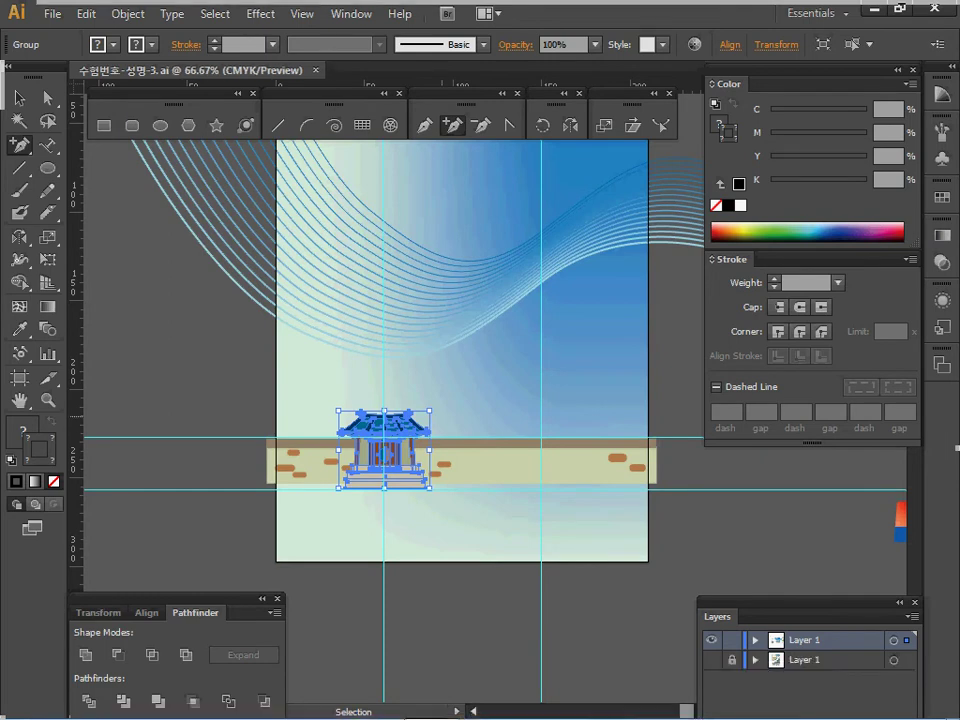
key(plus)
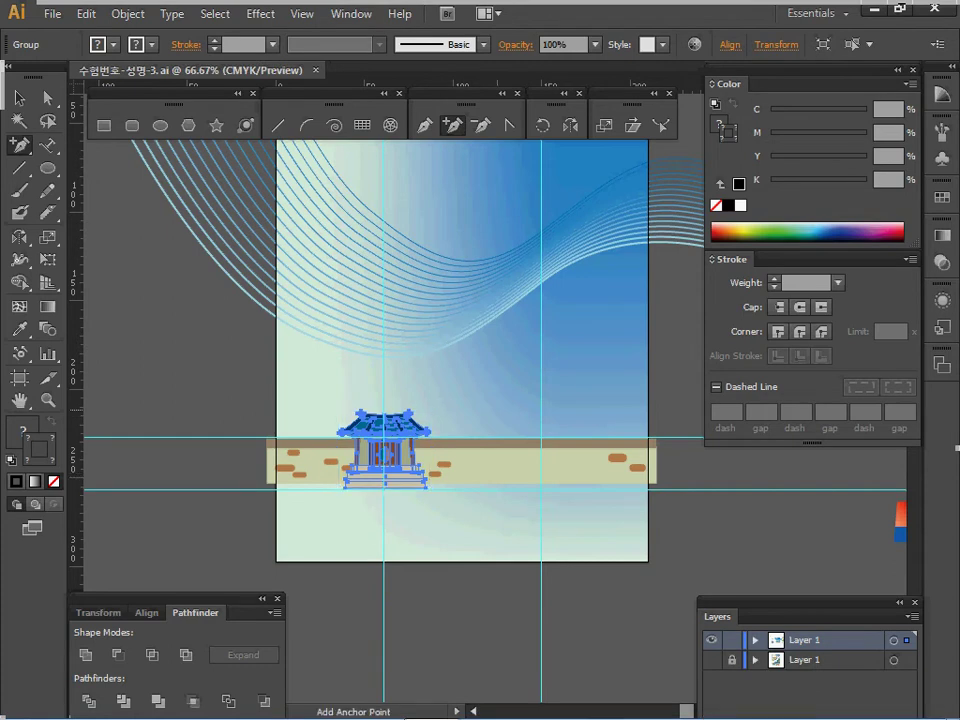
mouse_move(130, 470)
mouse_down()
mouse_move(471, 414)
mouse_move(507, 356)
mouse_up()
ctrl+click(388, 363)
drag(511, 419, 400, 356)
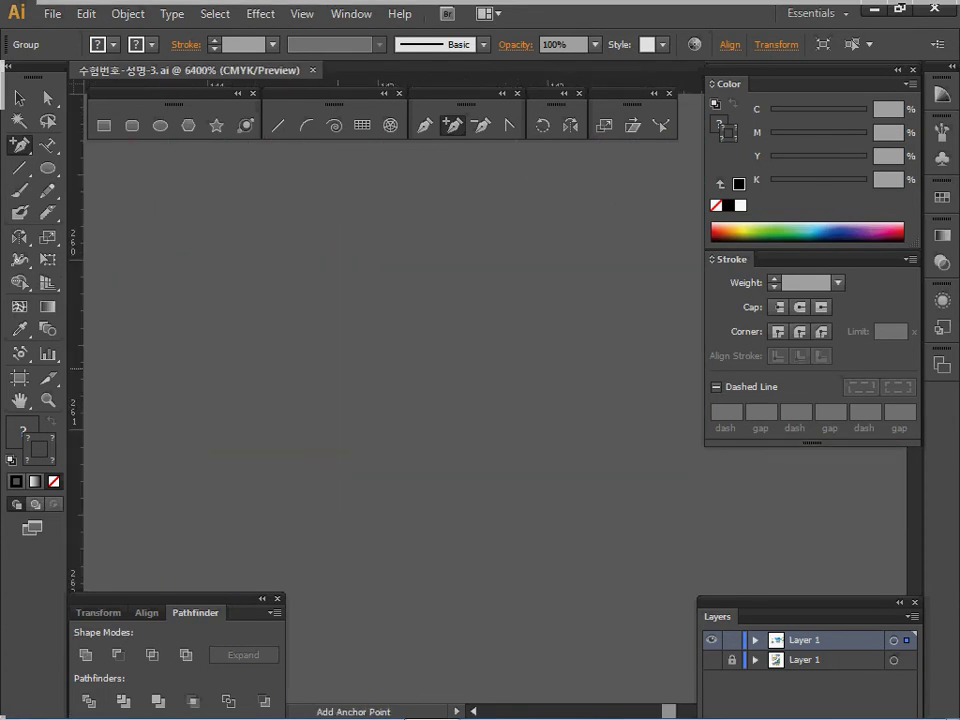
key(ctrl+y)
key(ctrl+minus)
key(ctrl+minus)
key(ctrl+minus)
key(ctrl+minus)
key(ctrl+minus)
key(ctrl+minus)
key(ctrl+minus)
key(ctrl+minus)
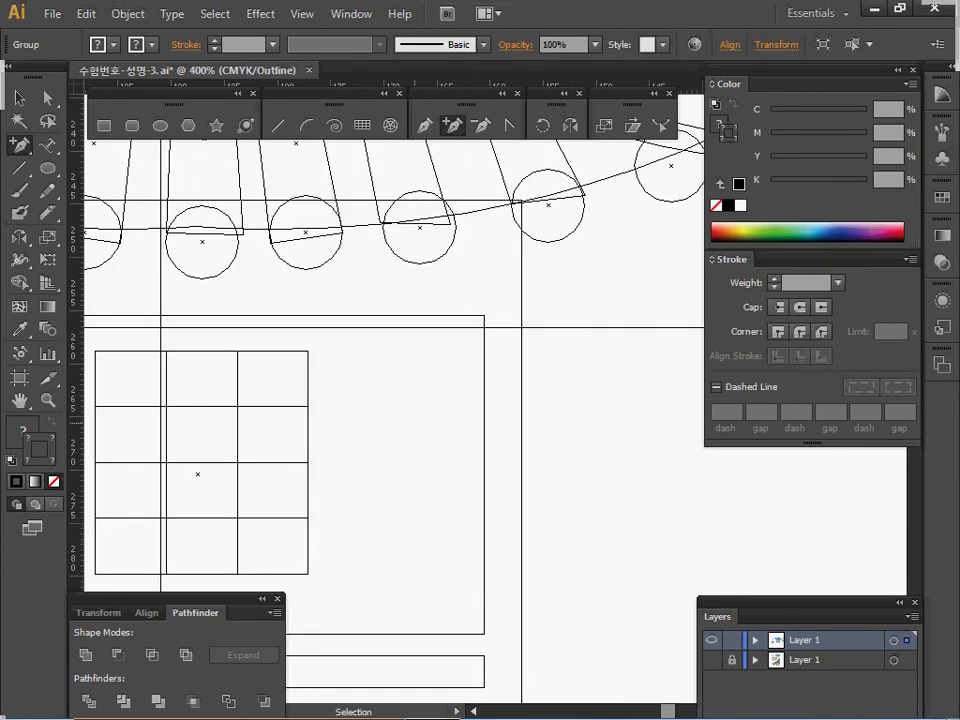
key(ctrl+y)
key(ctrl+minus)
key(ctrl+minus)
ctrl+alt+click(252, 487)
drag(600, 380, 247, 432)
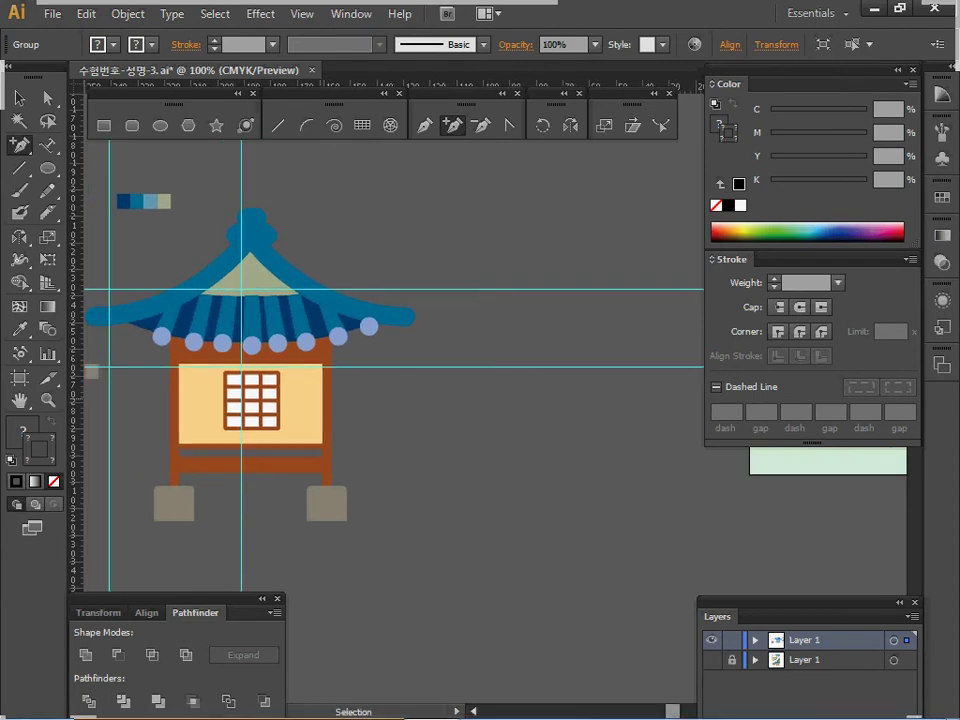
key(ctrl+s)
Draw a 61 × 57 mm rectangle and place it in the empty space beside the blue-roofed pavilion.
key(m)
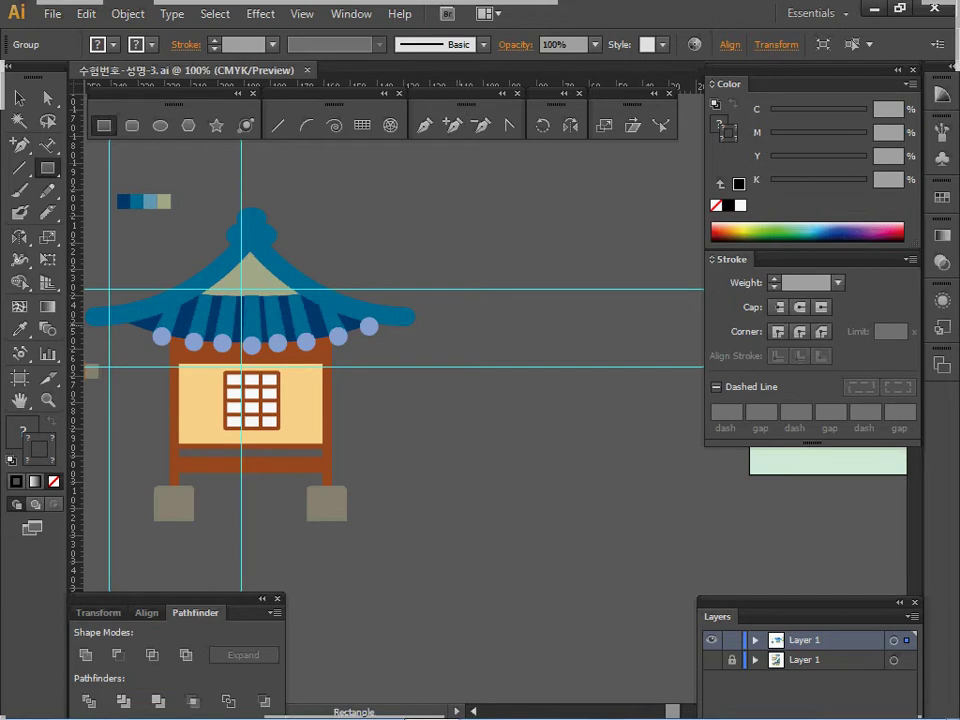
click(331, 311)
text(61)
key(Tab)
text(57)
key(Tab)
key(Return)
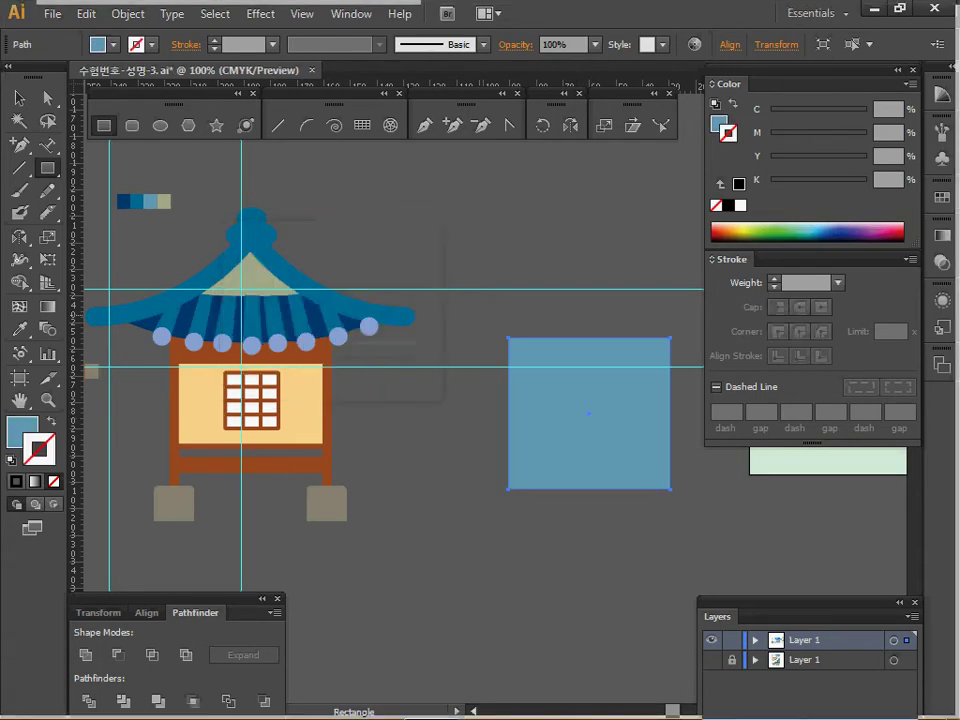
drag(589, 413, 529, 404)
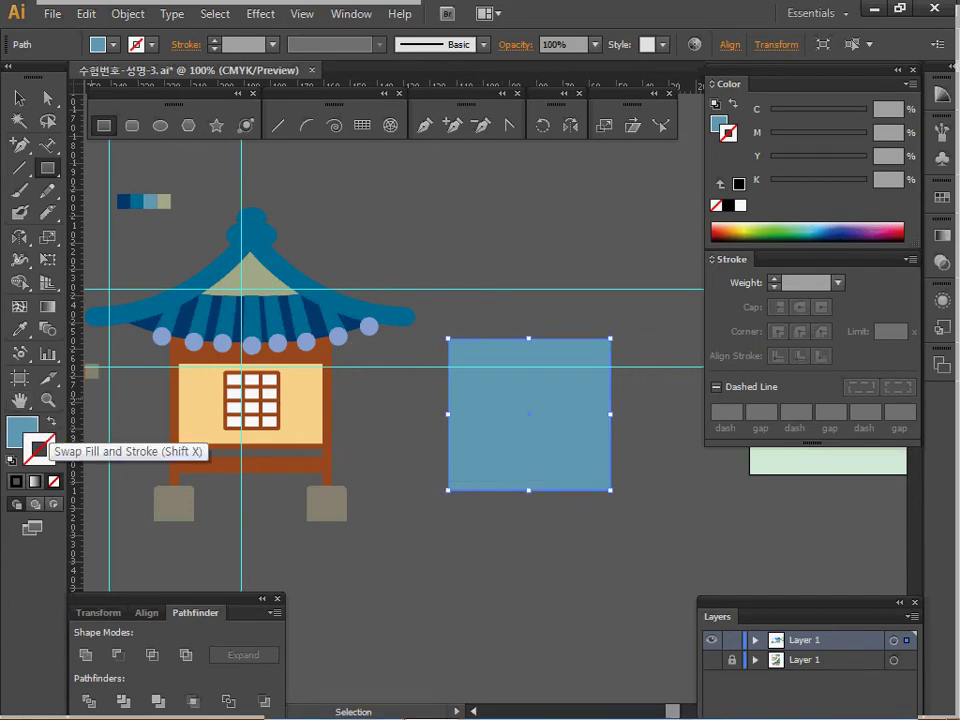
Draw a 54 × 30 mm rectangle over the large one and give it the default white fill and black stroke.
key(m)
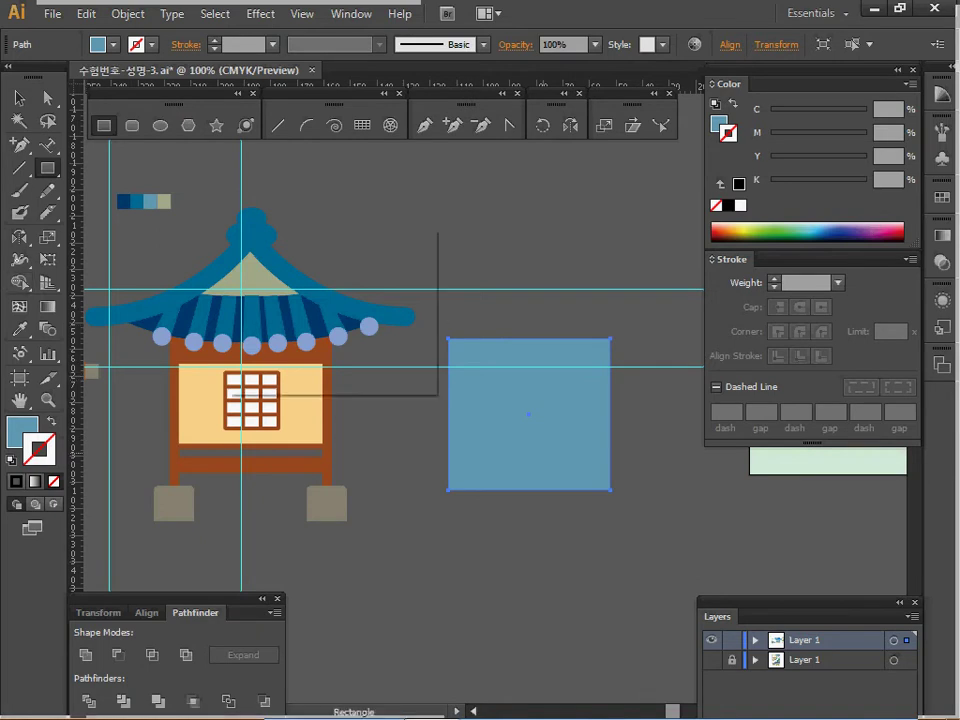
click(543, 453)
text(54)
key(Tab)
text(30)
key(Return)
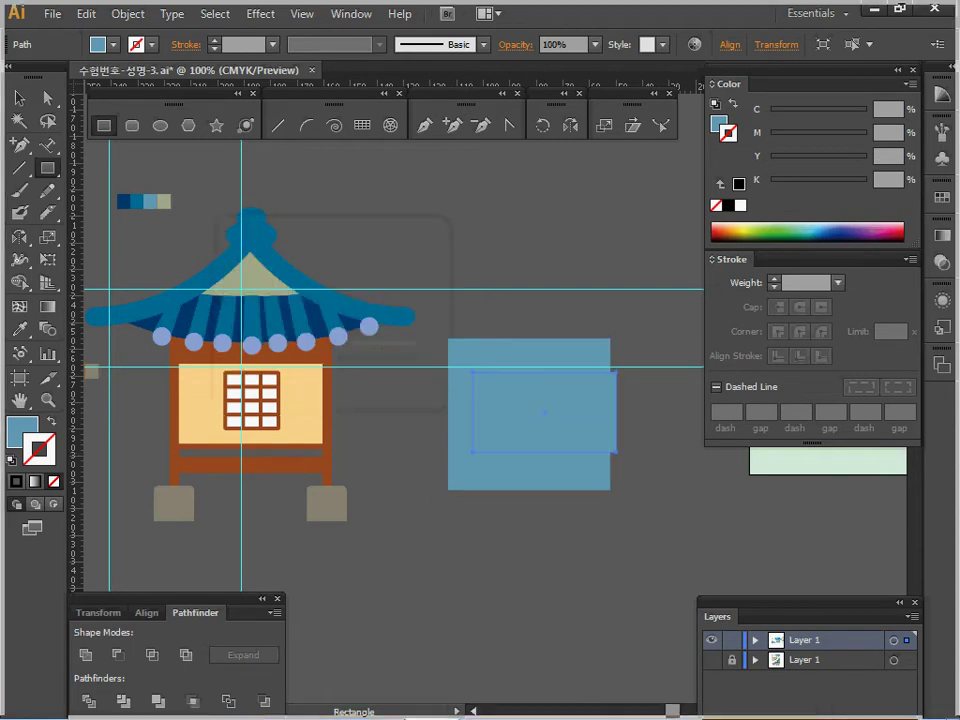
key(v)
click(12, 460)
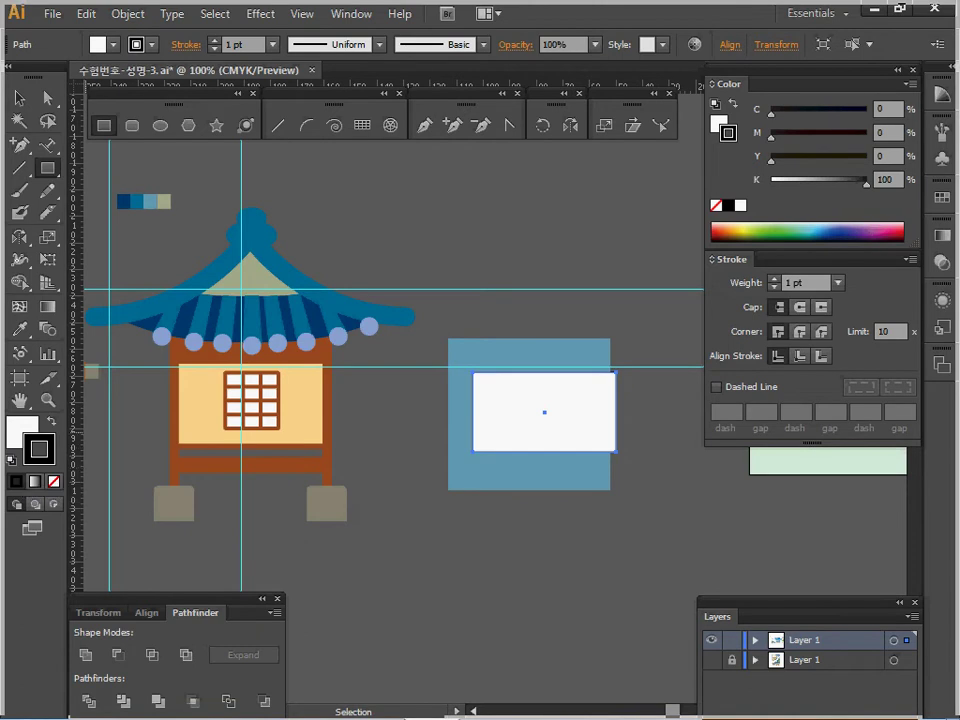
Align the two rectangles on their horizontal centres and move them together slightly closer to the pavilion.
drag(441, 302, 530, 438)
key(shift+F7)
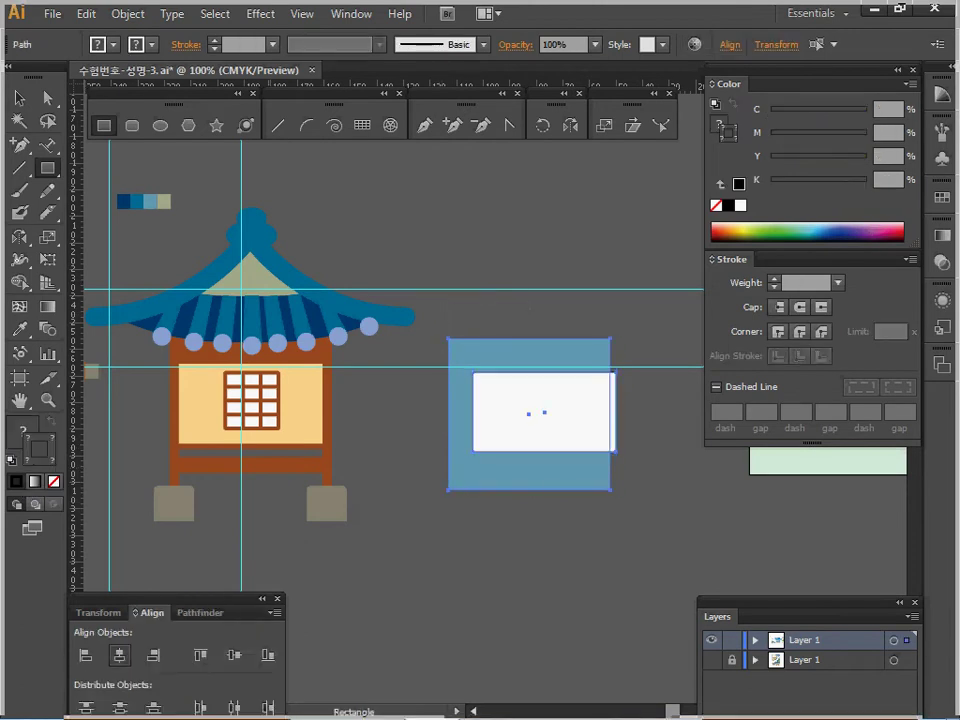
click(119, 655)
drag(536, 430, 518, 403)
ctrl+click(535, 526)
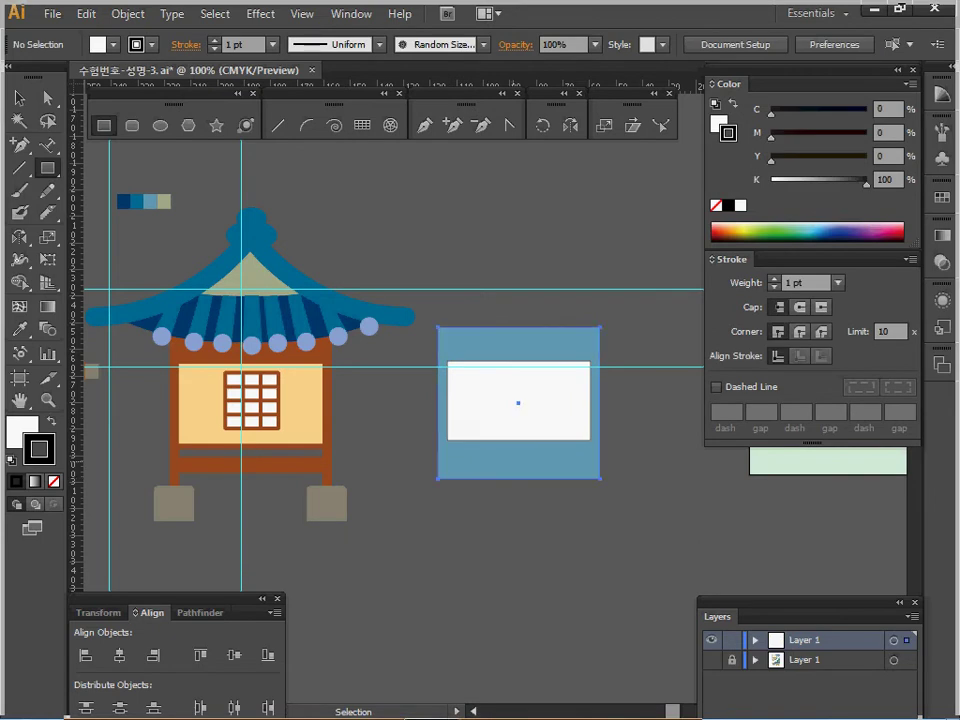
Sample the pavilion's brown frame for the large rectangle and its cream wall for the small one, then save the document.
ctrl+click(530, 461)
key(i)
click(300, 465)
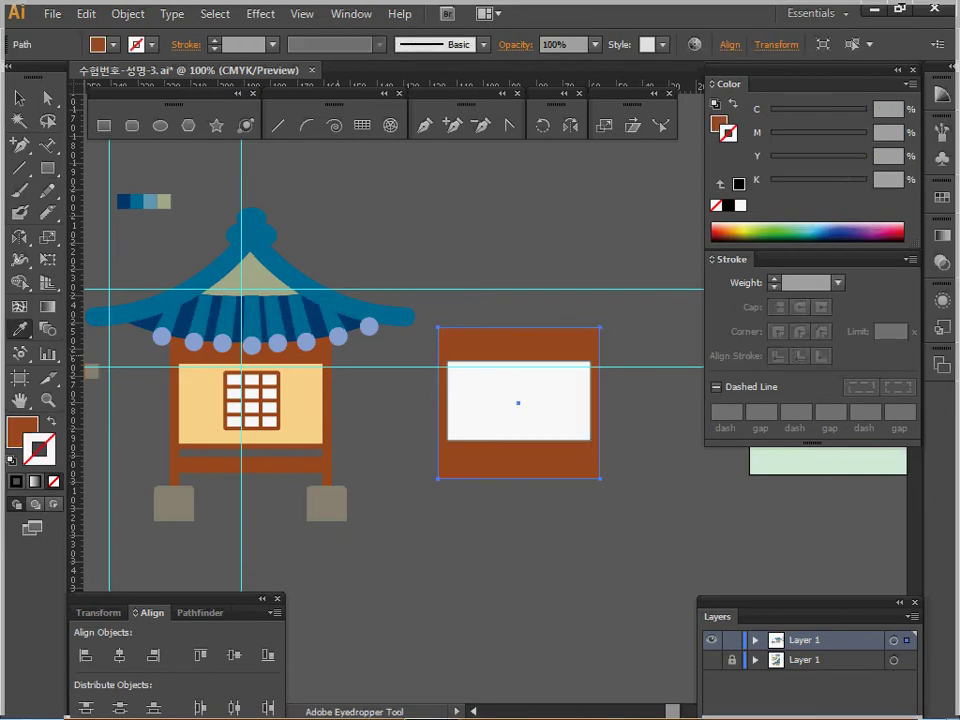
ctrl+click(518, 412)
click(303, 415)
key(v)
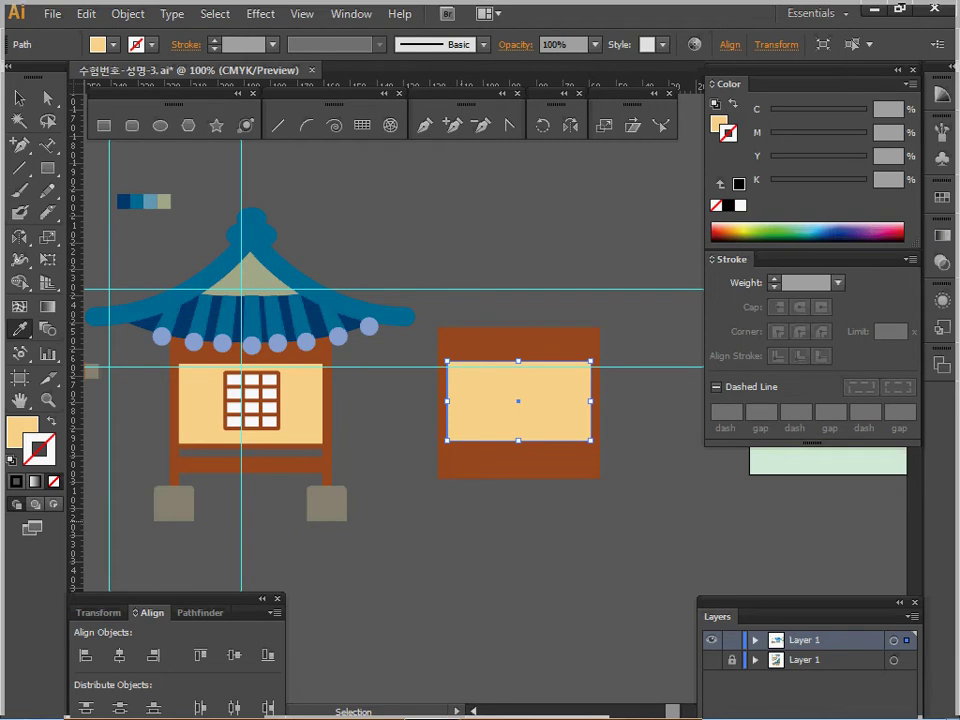
key(ctrl+s)
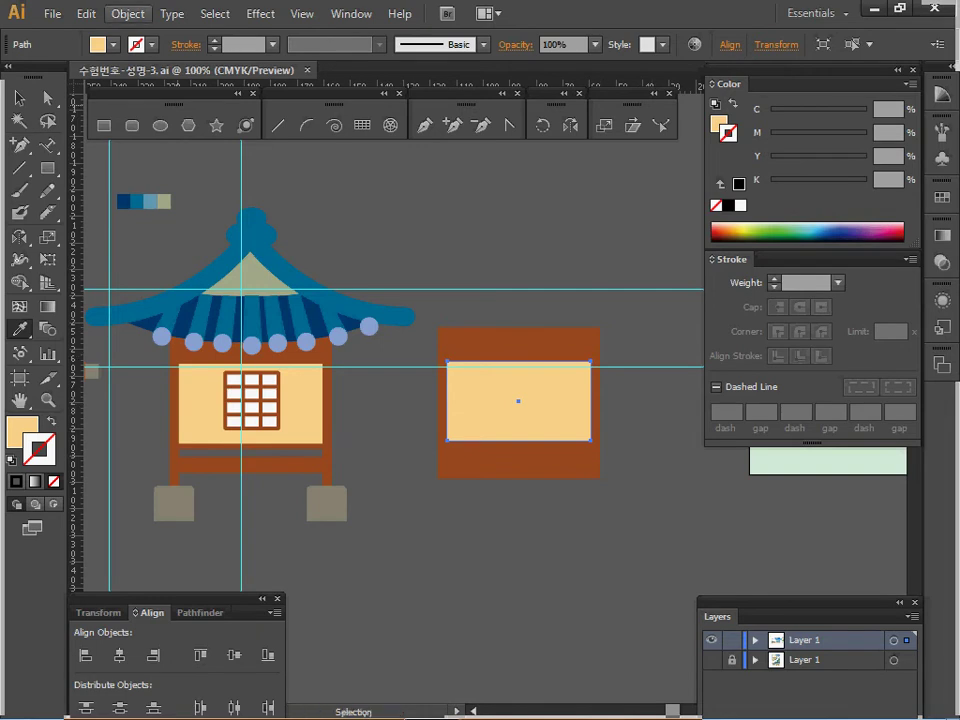
Make a copy of the cream rectangle with Transform Each, scaled to 10% vertically and moved 18.5 mm vertically, with preview enabled.
click(128, 14)
mouse_move(160, 35)
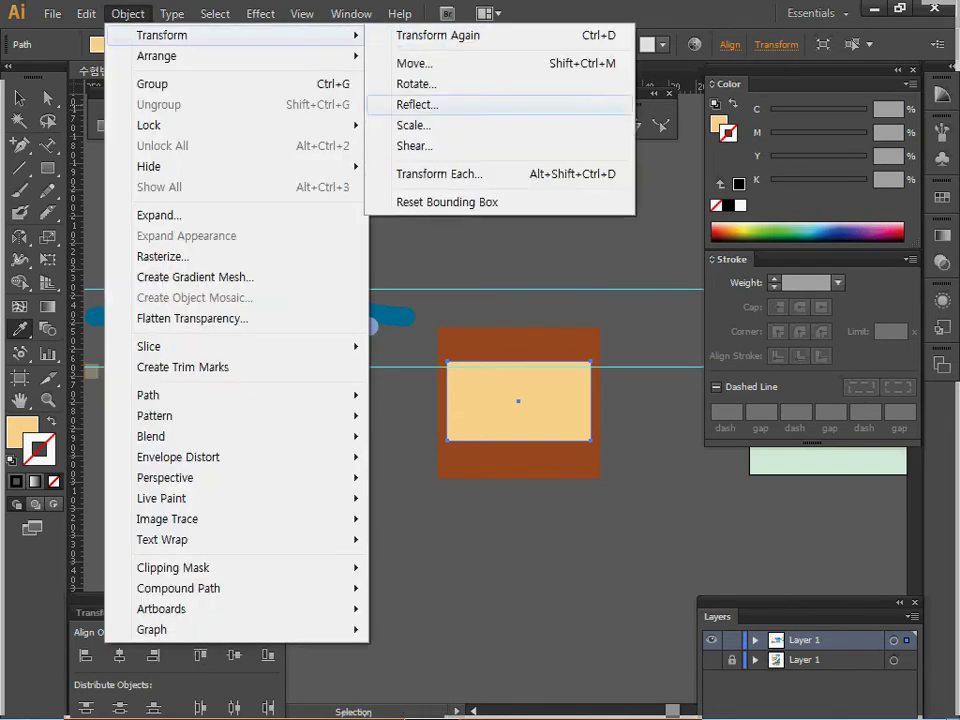
click(440, 174)
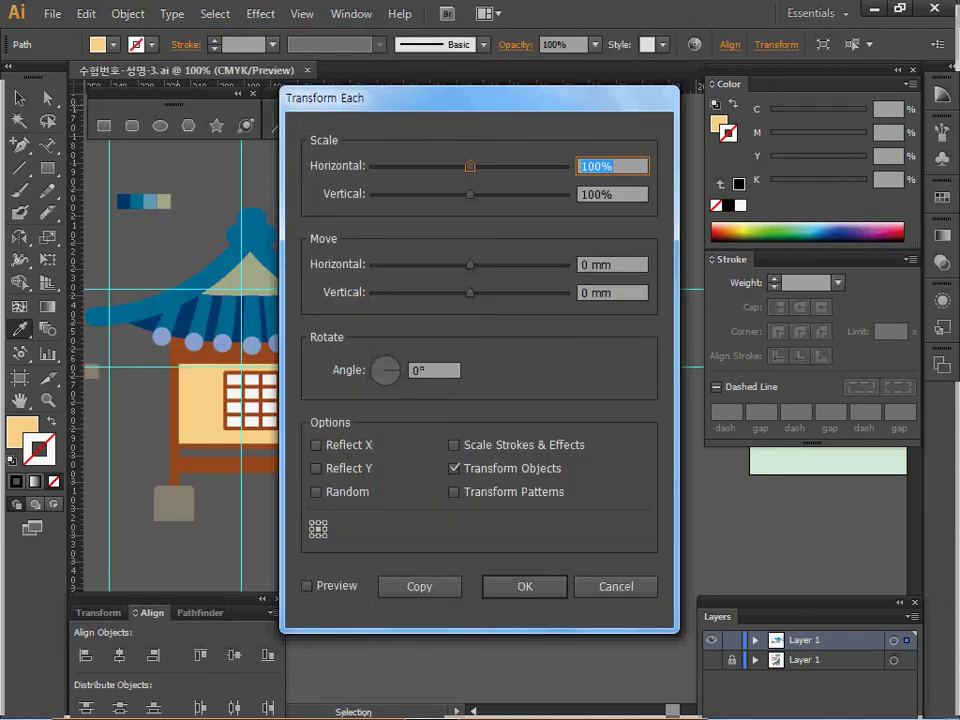
click(307, 586)
drag(450, 98, 200, 112)
double_click(348, 209)
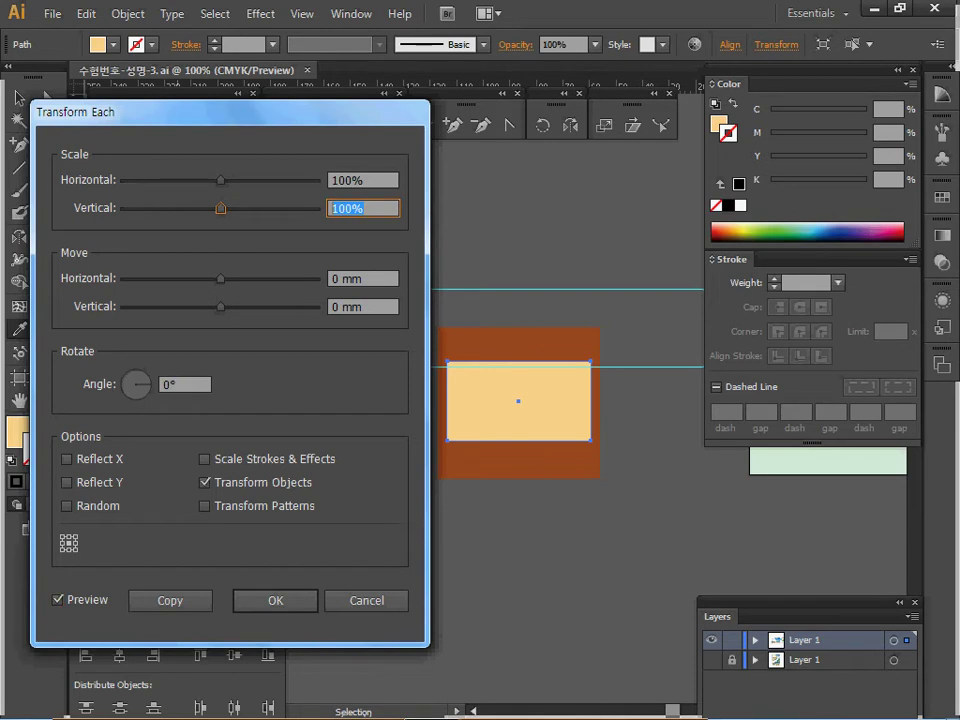
text(10)
key(Tab)
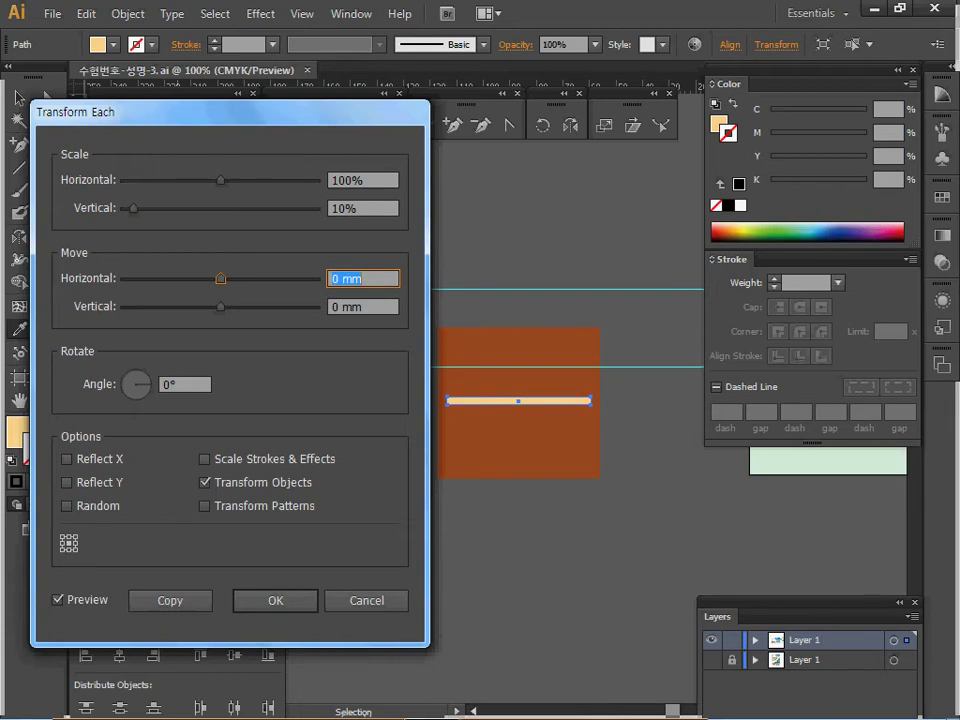
key(Tab)
text(18.5)
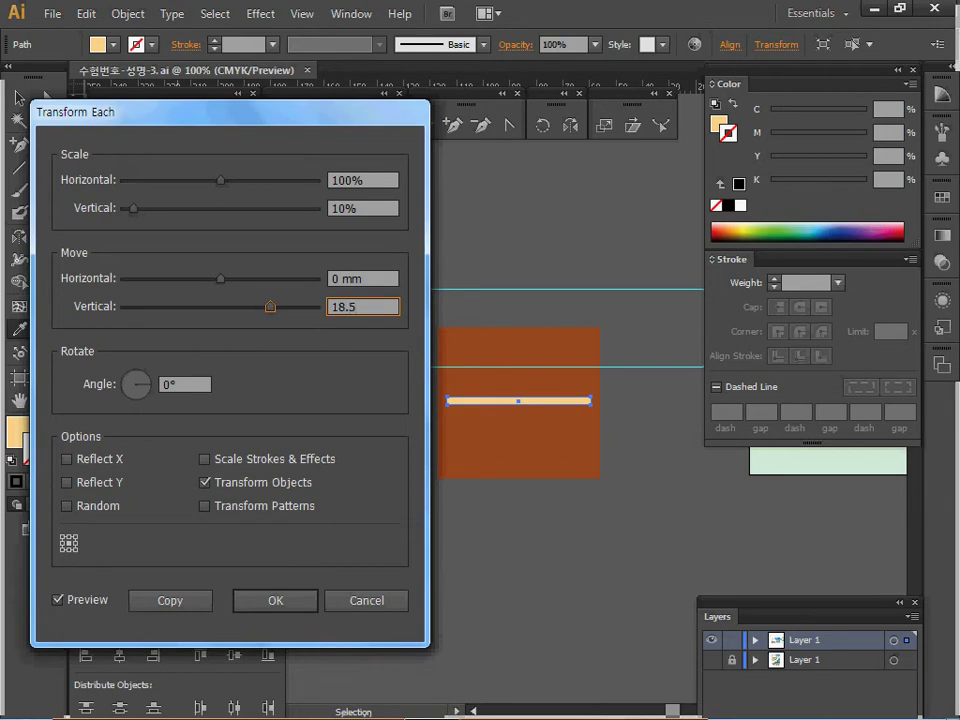
key(Tab)
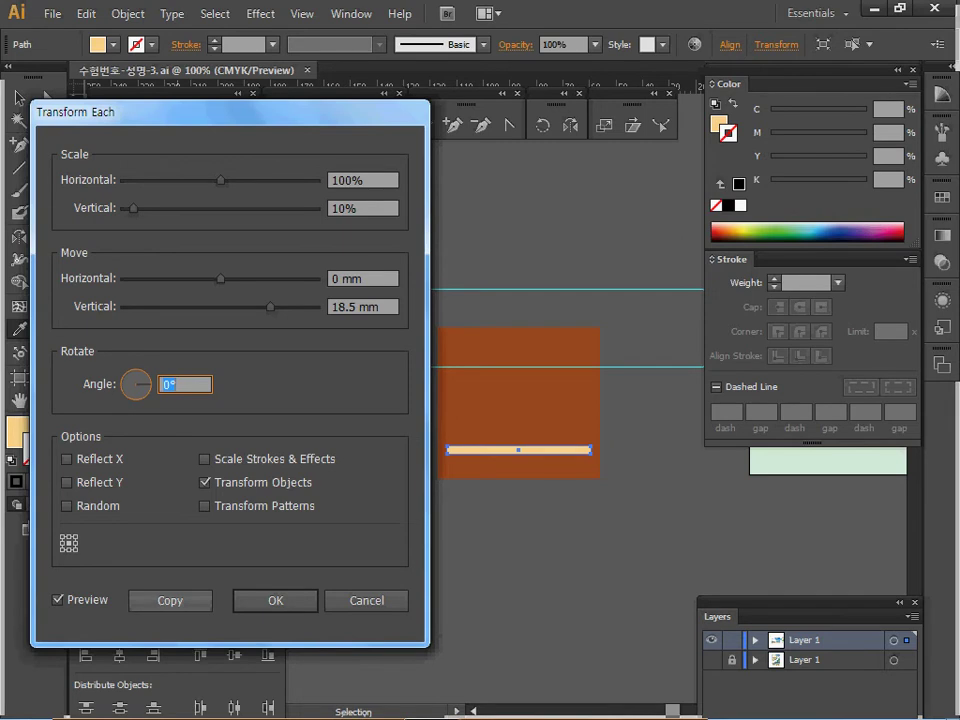
click(170, 600)
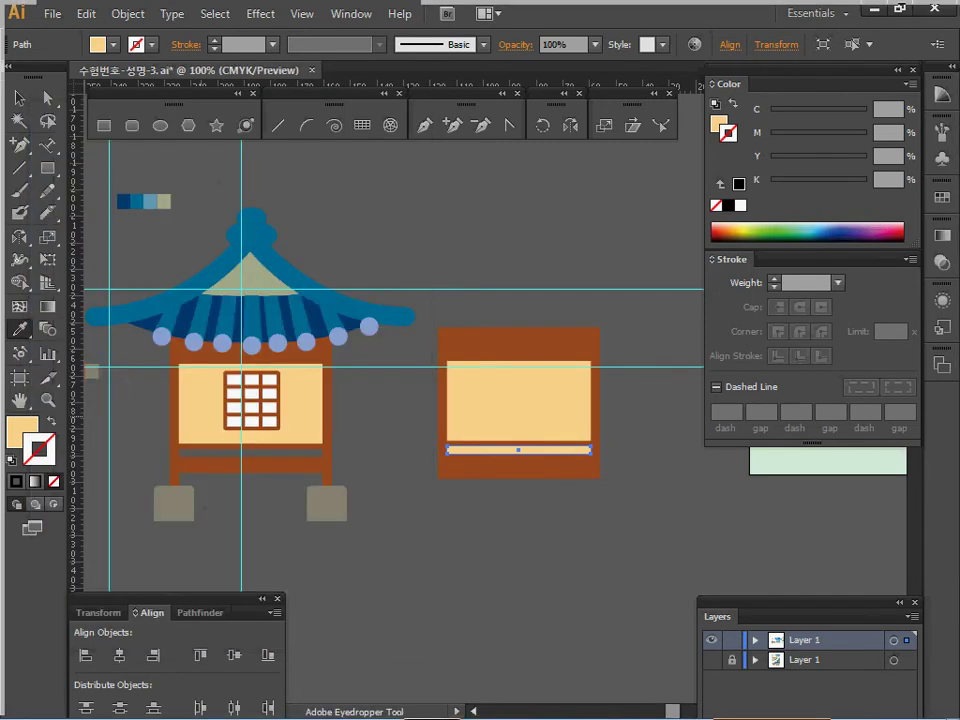
Copy the thin cream strip with Transform Each, scaled to 230% vertically and moved 11 mm vertically.
click(128, 14)
mouse_move(165, 35)
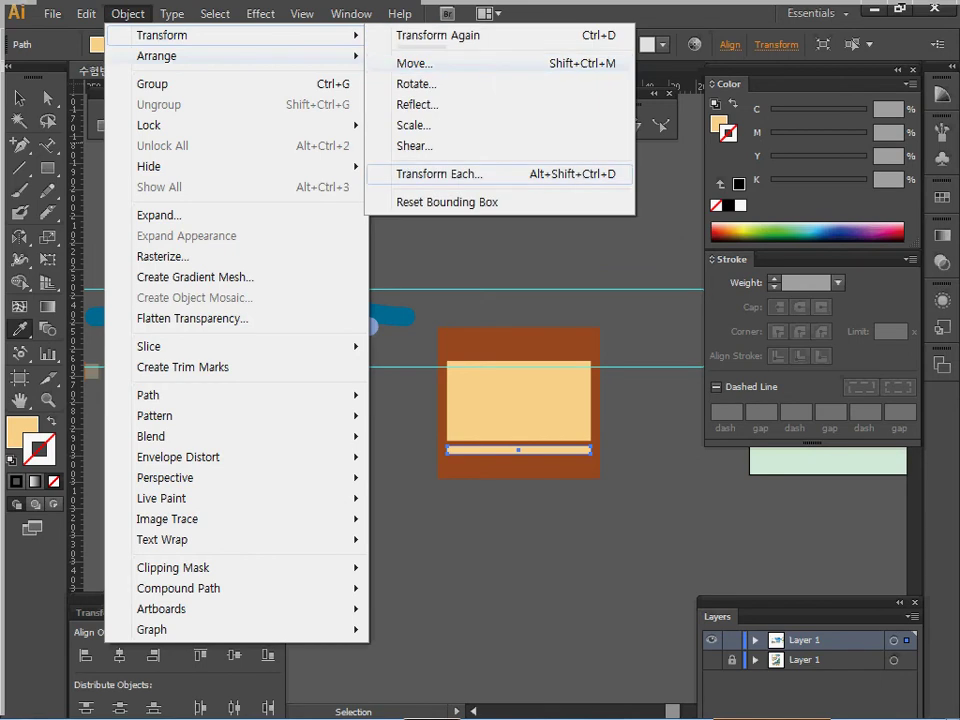
click(440, 174)
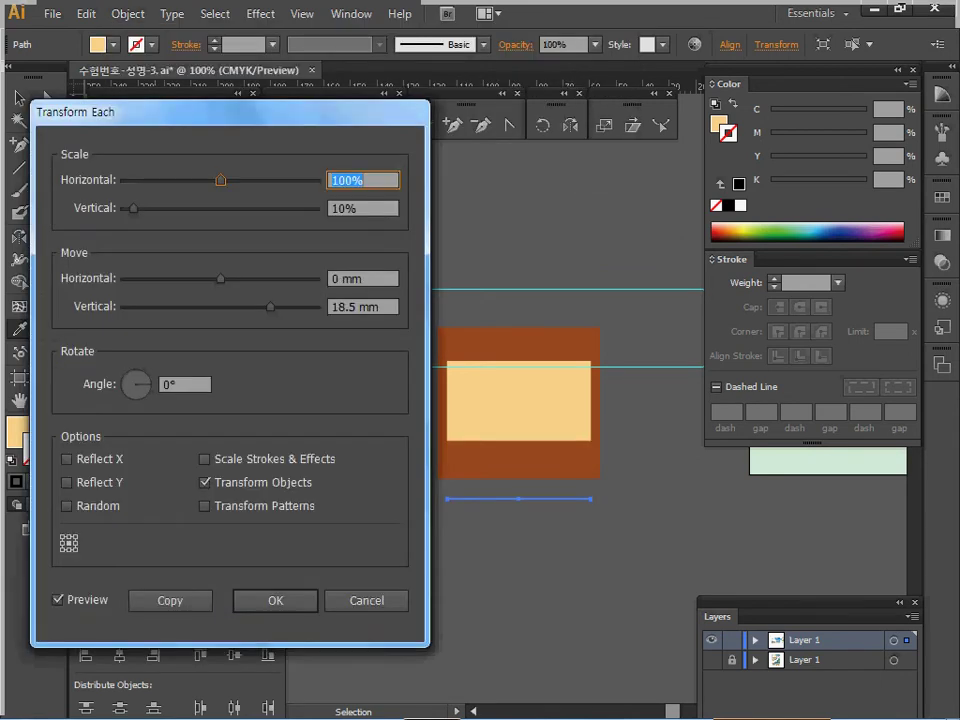
key(Tab)
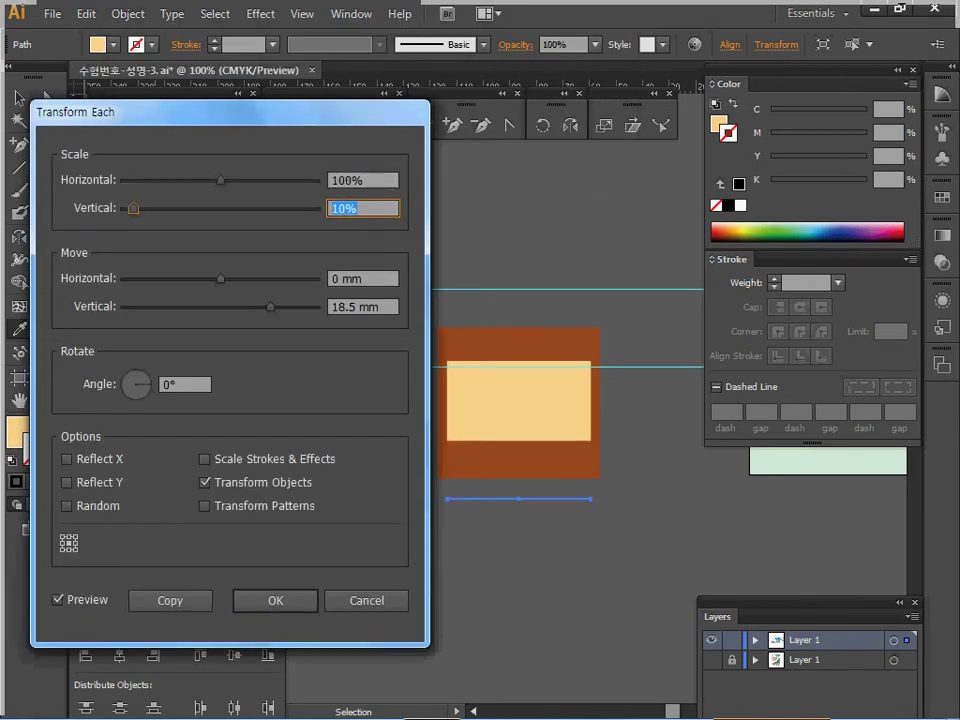
text(230)
key(Tab)
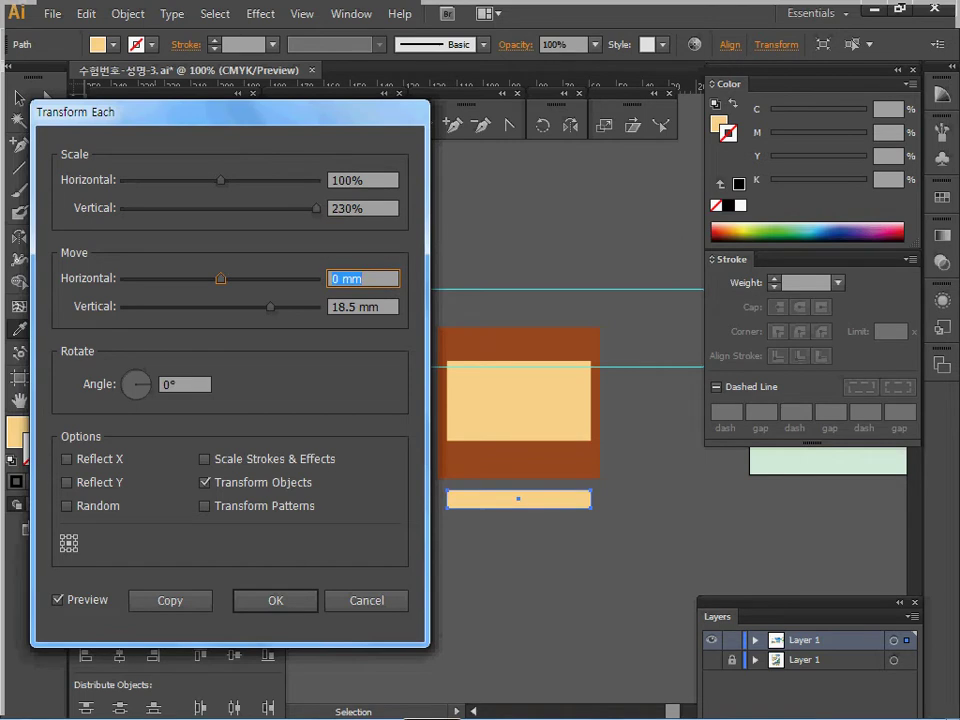
key(Tab)
text(11)
key(Tab)
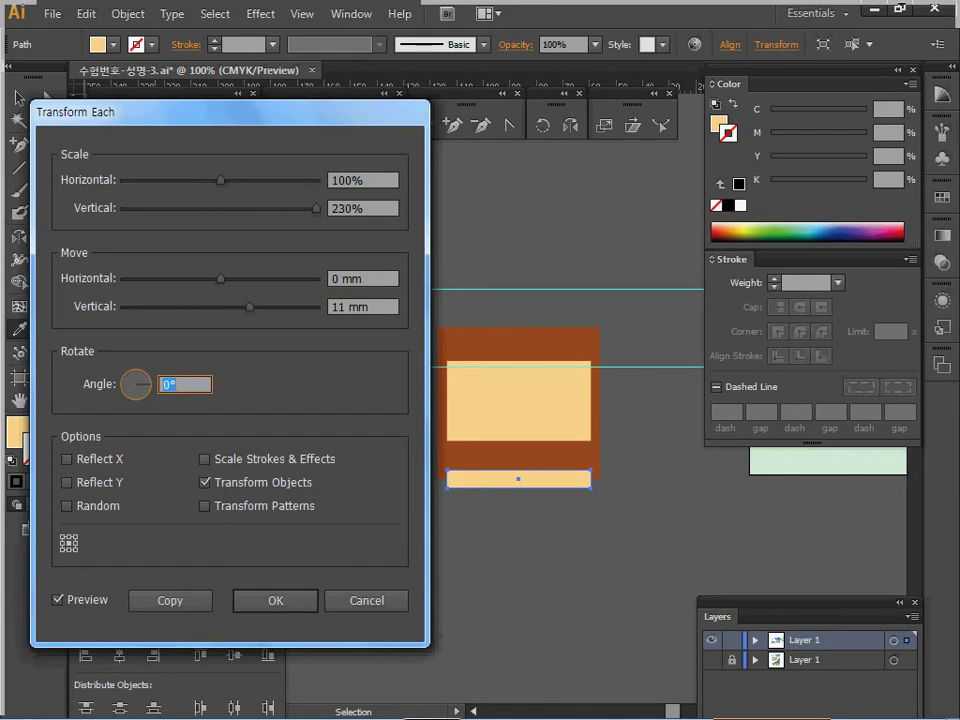
click(170, 600)
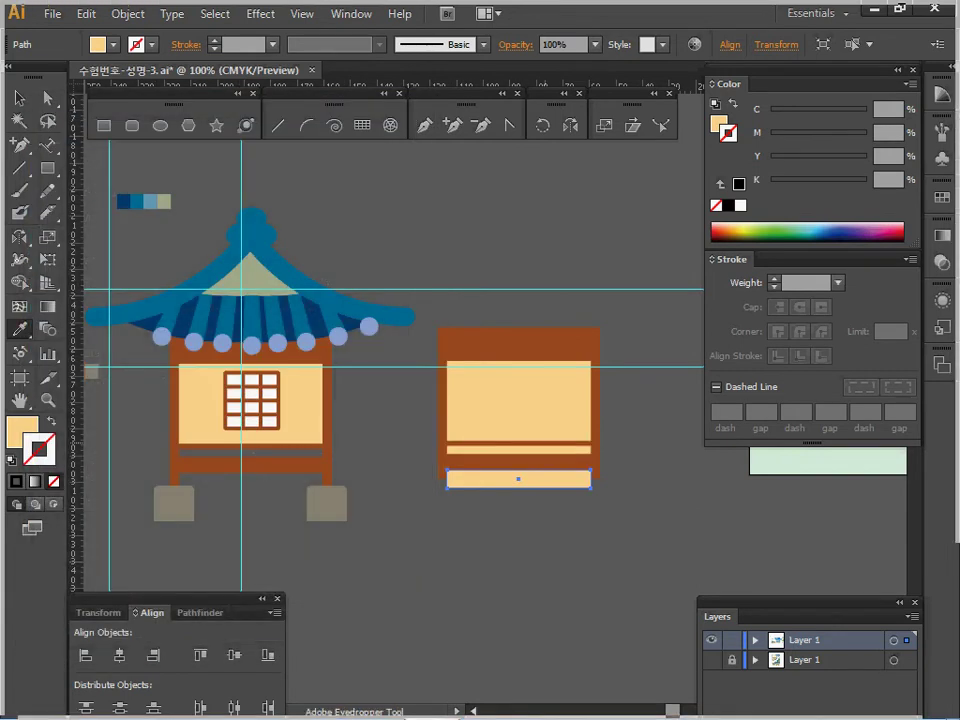
Cut the two lower cream strips out of the large brown rectangle to form the frame opening and legs.
key(v)
key(ctrl+shift+a)
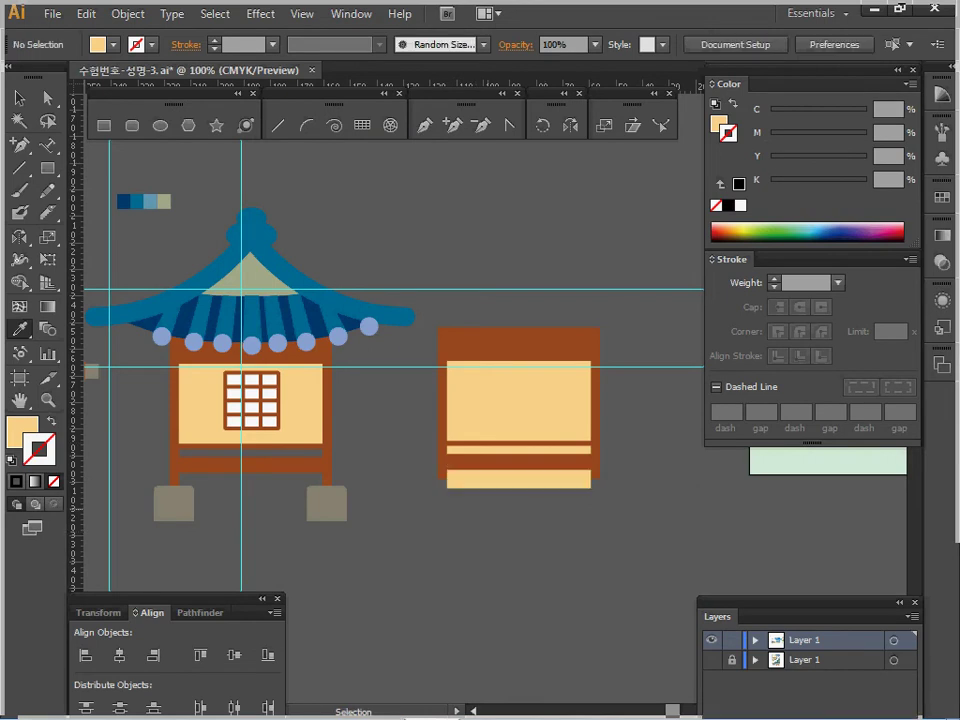
drag(439, 489, 518, 521)
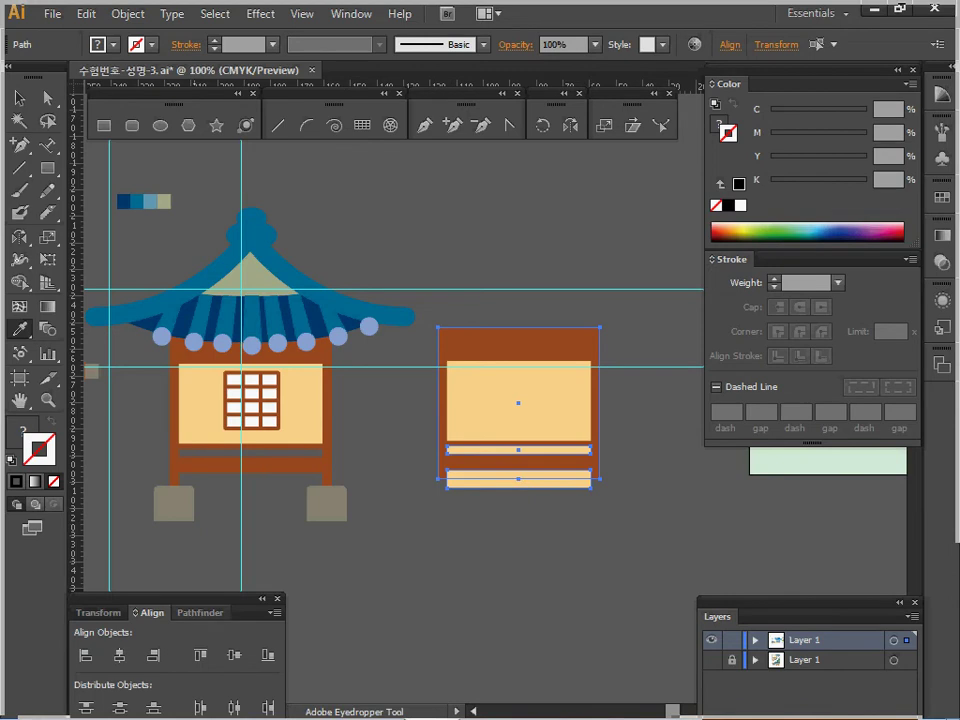
click(200, 613)
key(ctrl+8)
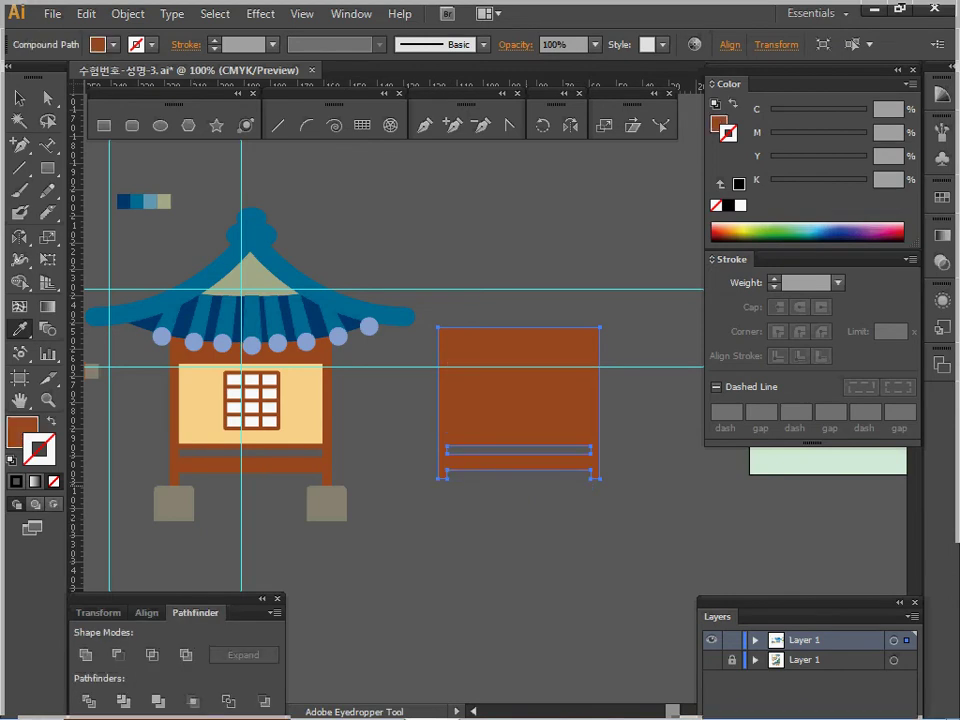
Send the brown frame behind the cream wall panel and save the document.
key(v)
key(ctrl+bracketleft)
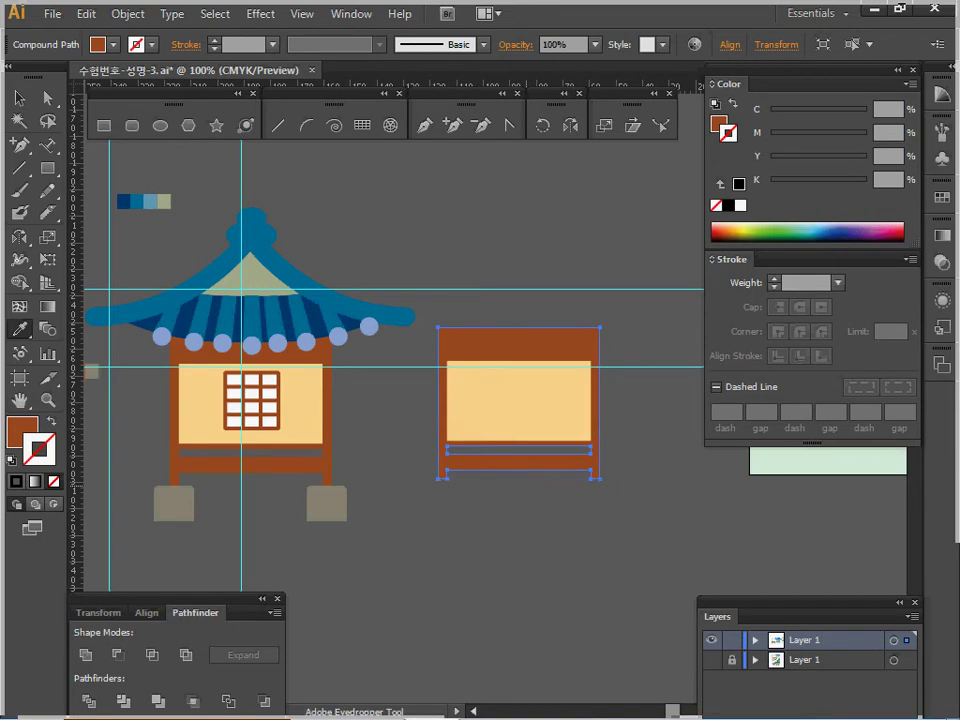
key(v)
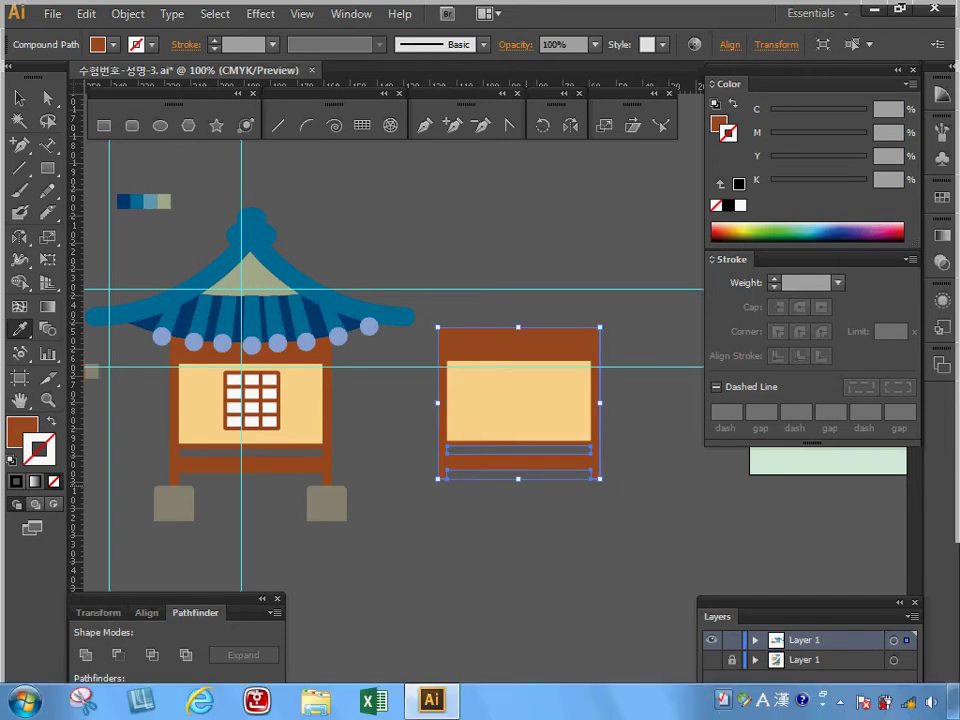
key(i)
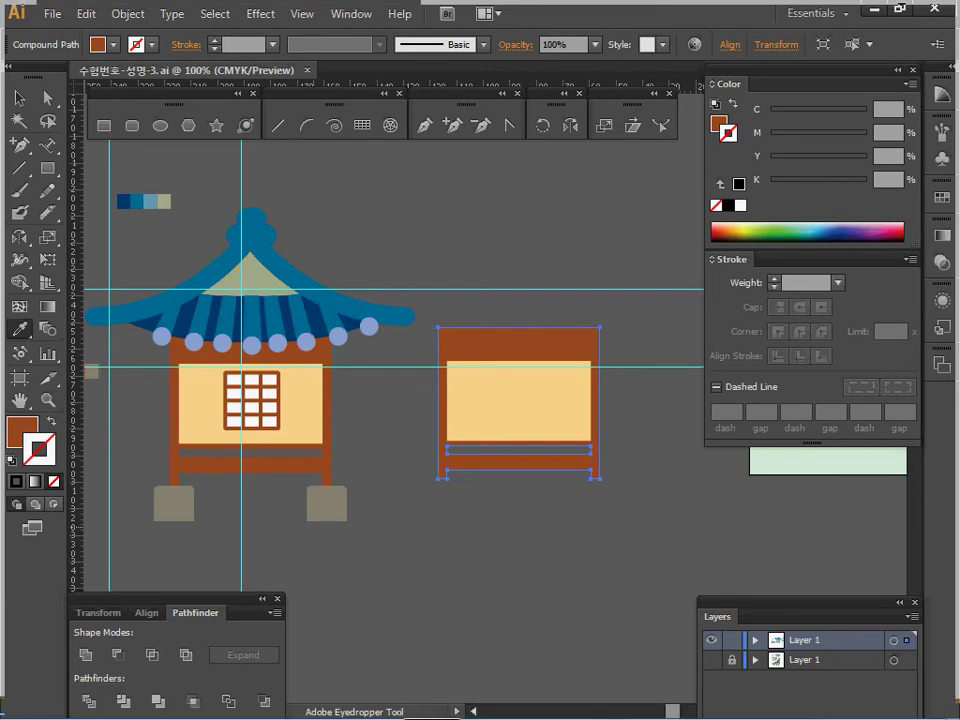
Pick up the grey-green color of the last palette swatch as the current fill for a rounded rectangle.
key(v)
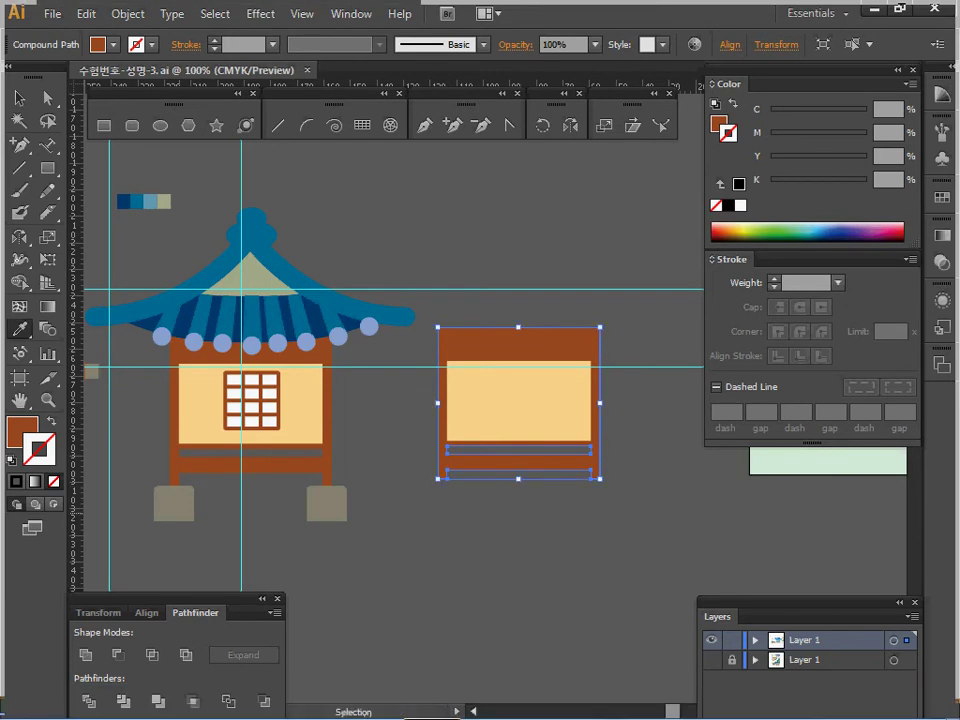
ctrl+click(327, 516)
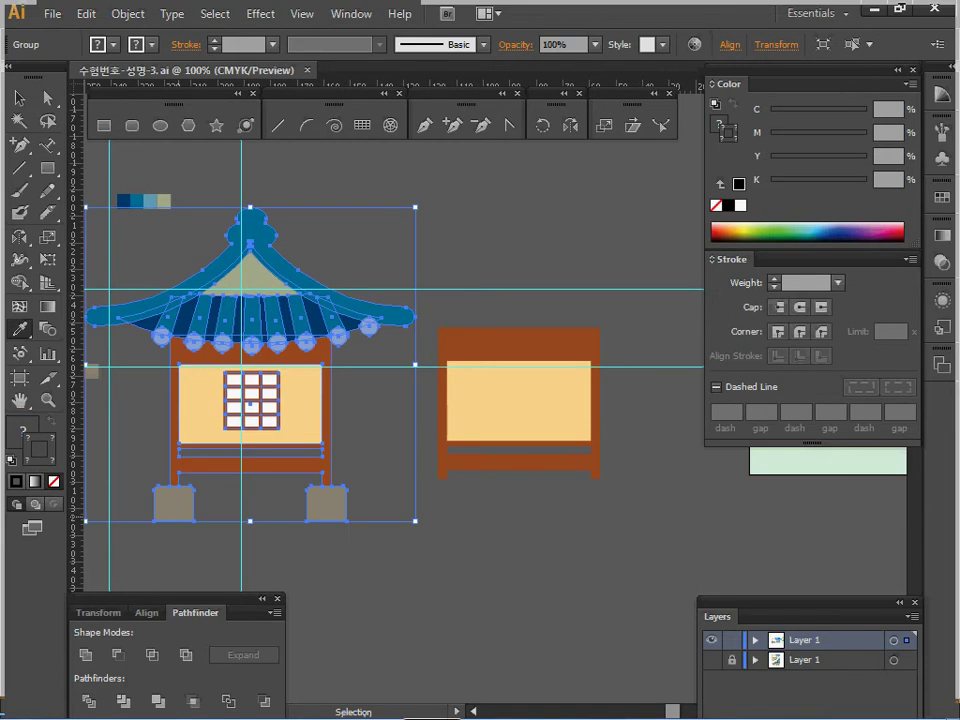
ctrl+click(345, 552)
ctrl+click(164, 202)
ctrl+click(194, 170)
click(132, 126)
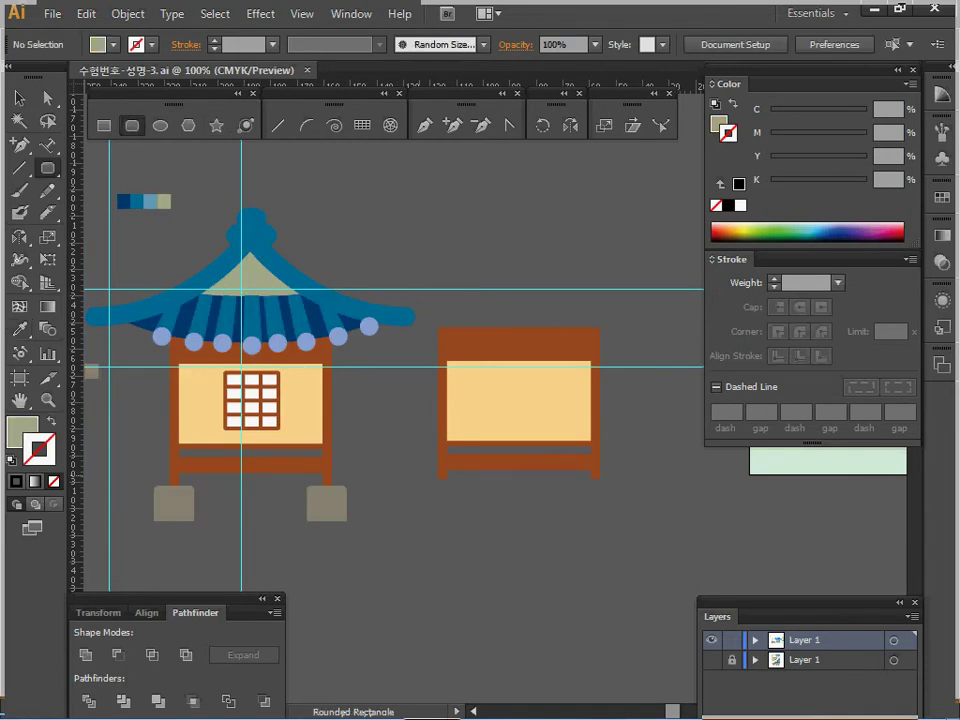
drag(420, 477, 458, 518)
drag(458, 519, 449, 506)
key(ctrl+shift+a)
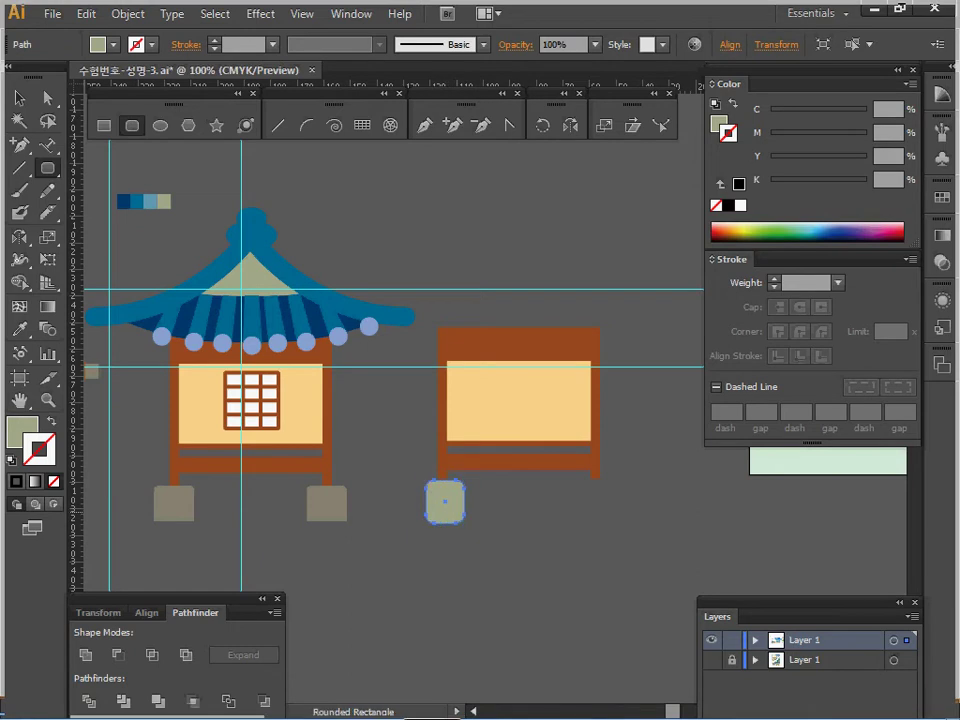
Draw a grey-green rounded square beneath the new frame's left leg and cut off its bottom with an overlapping rectangle.
drag(422, 478, 465, 520)
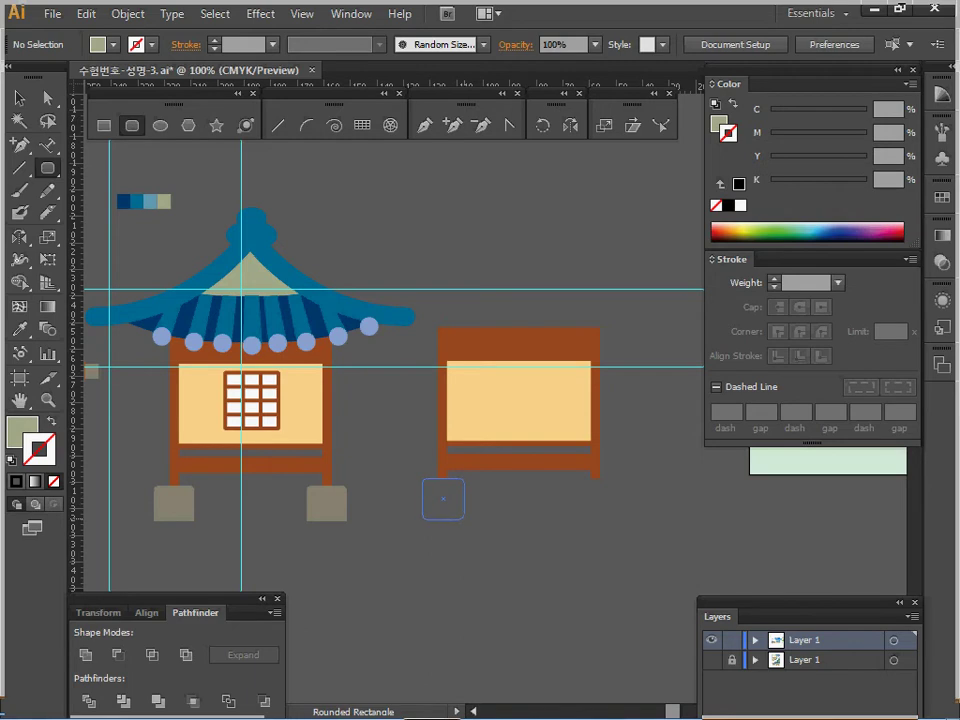
drag(463, 519, 463, 519)
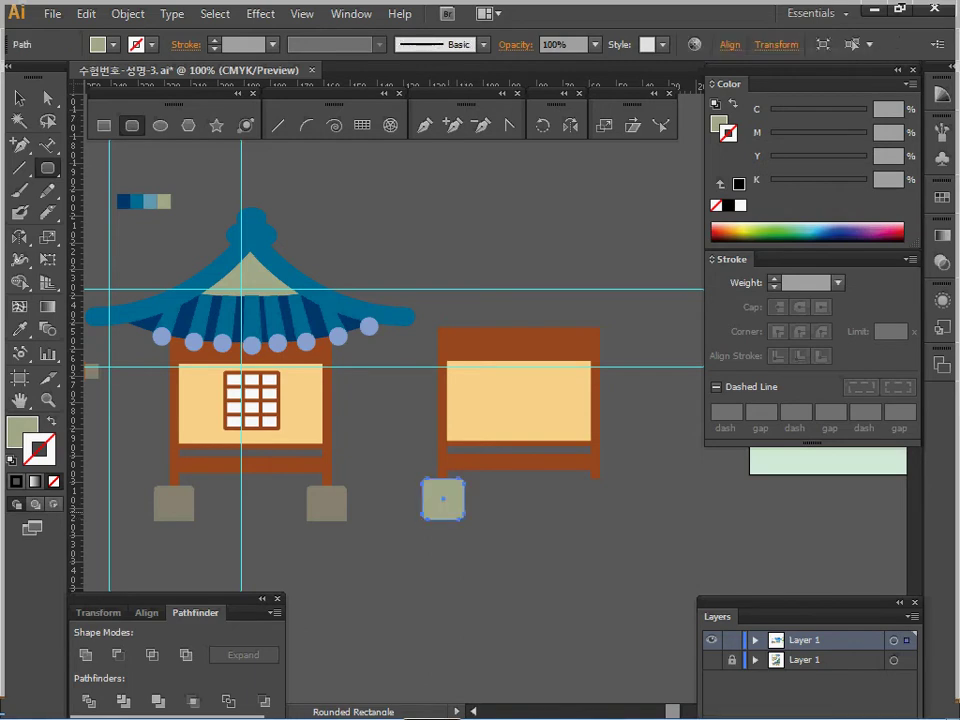
drag(389, 512, 486, 538)
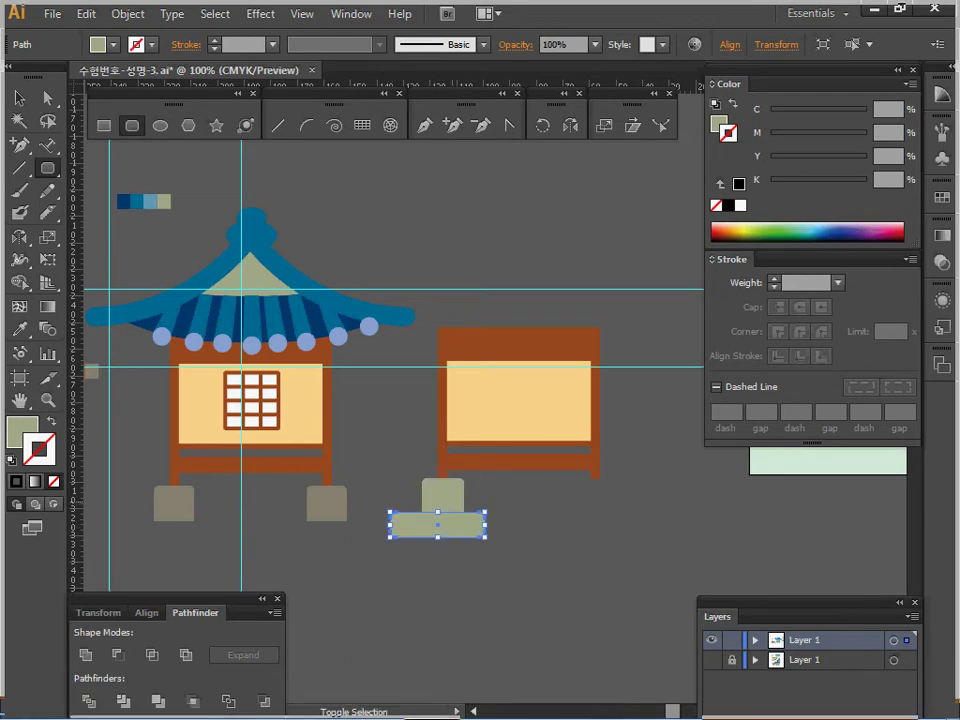
ctrl+shift+click(443, 497)
key(ctrl+z)
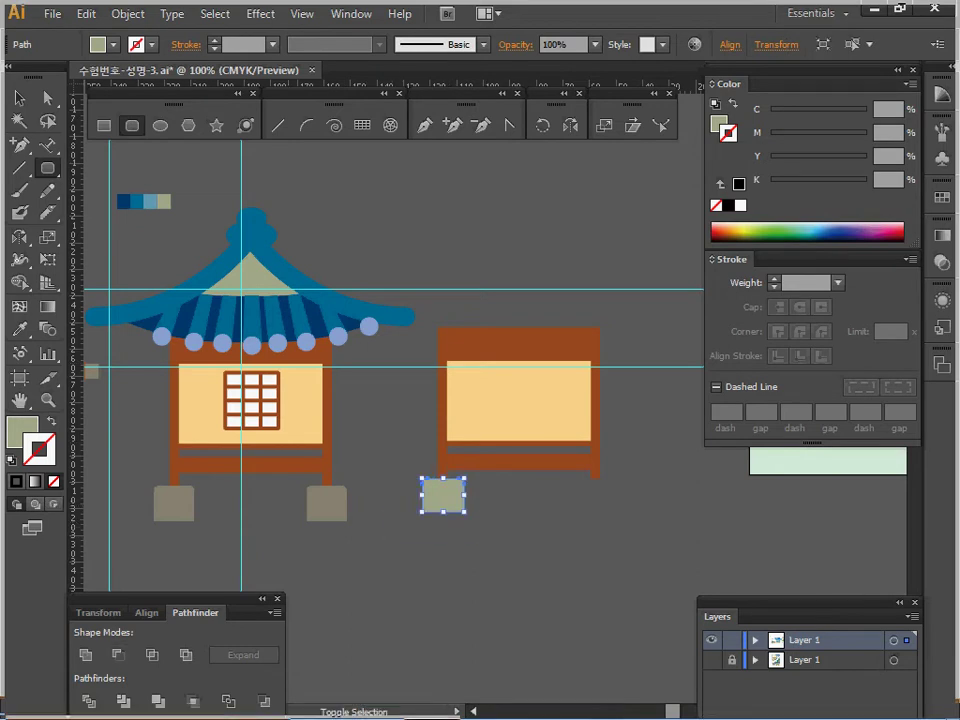
Copy the grey-green base stone horizontally to sit under the new frame's right leg.
key(ctrl+shift+a)
ctrl+click(443, 497)
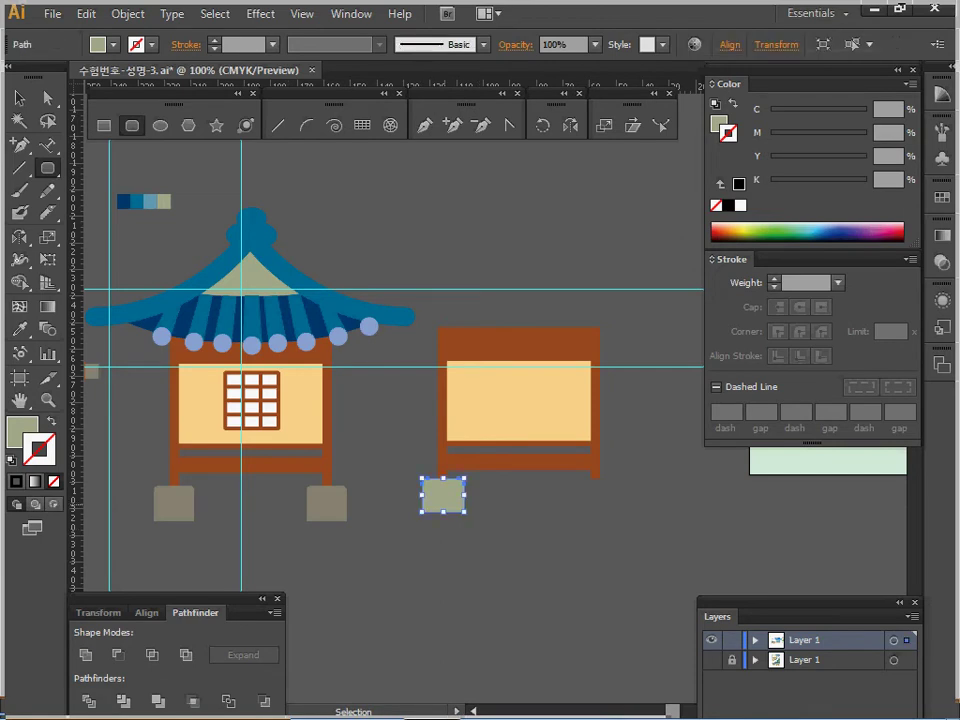
drag(443, 495, 592, 495)
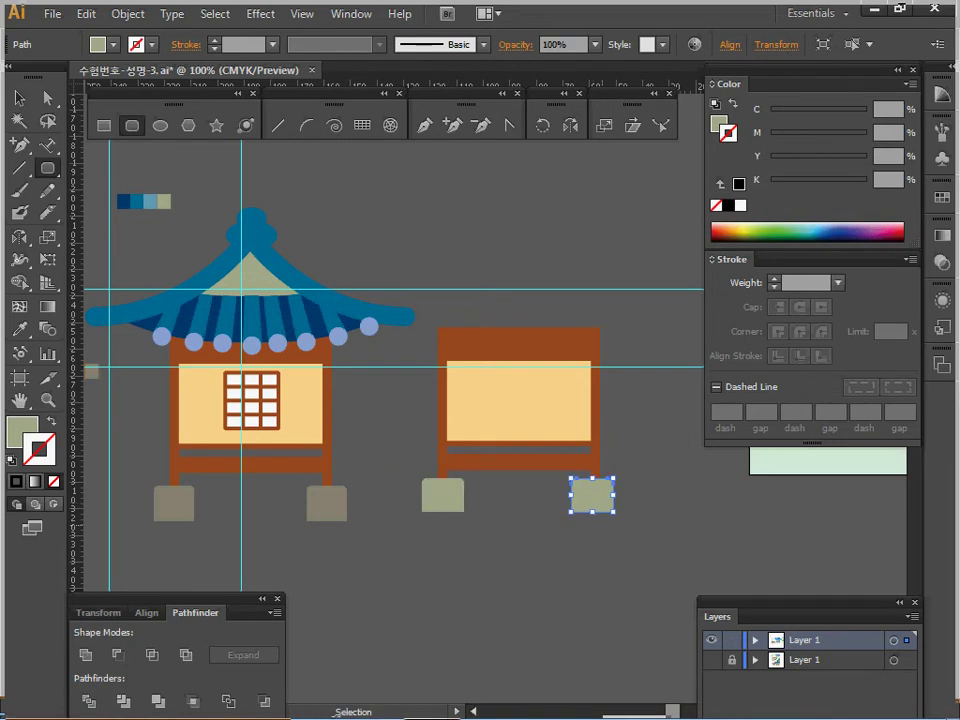
key(ctrl+shift+a)
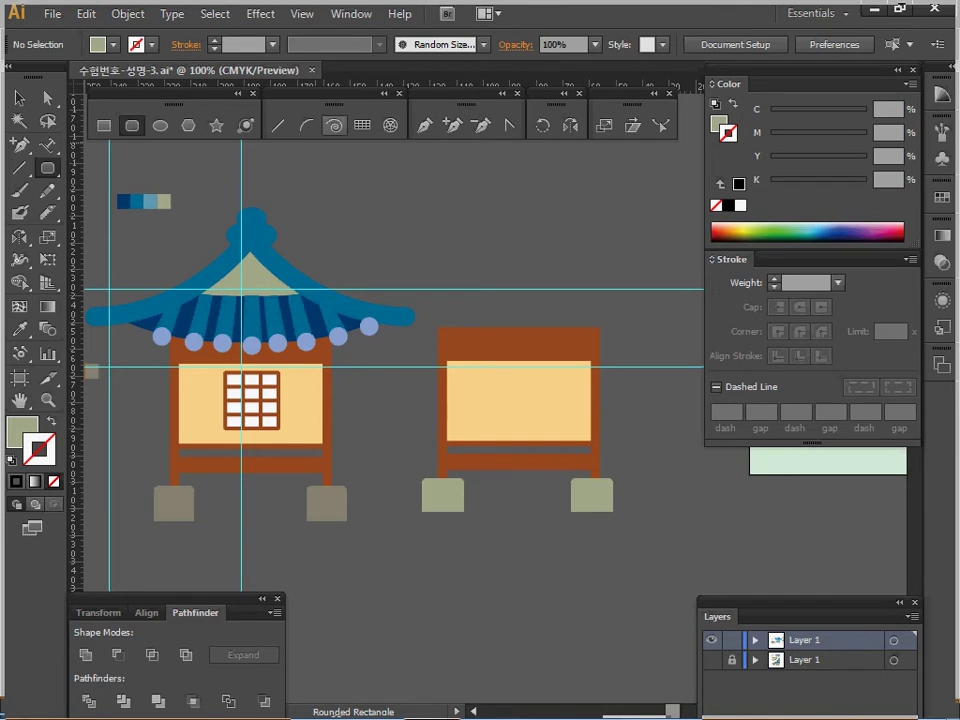
Create a 20 × 21 mm rectangular grid with 3 horizontal and 2 vertical dividers on the new cream wall.
click(362, 125)
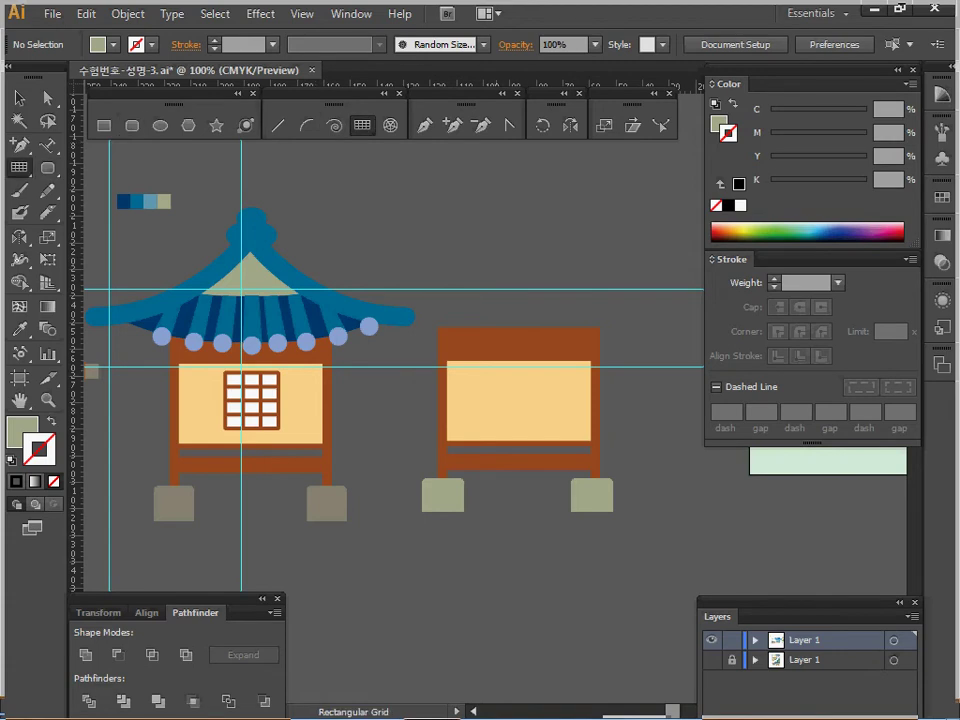
click(500, 398)
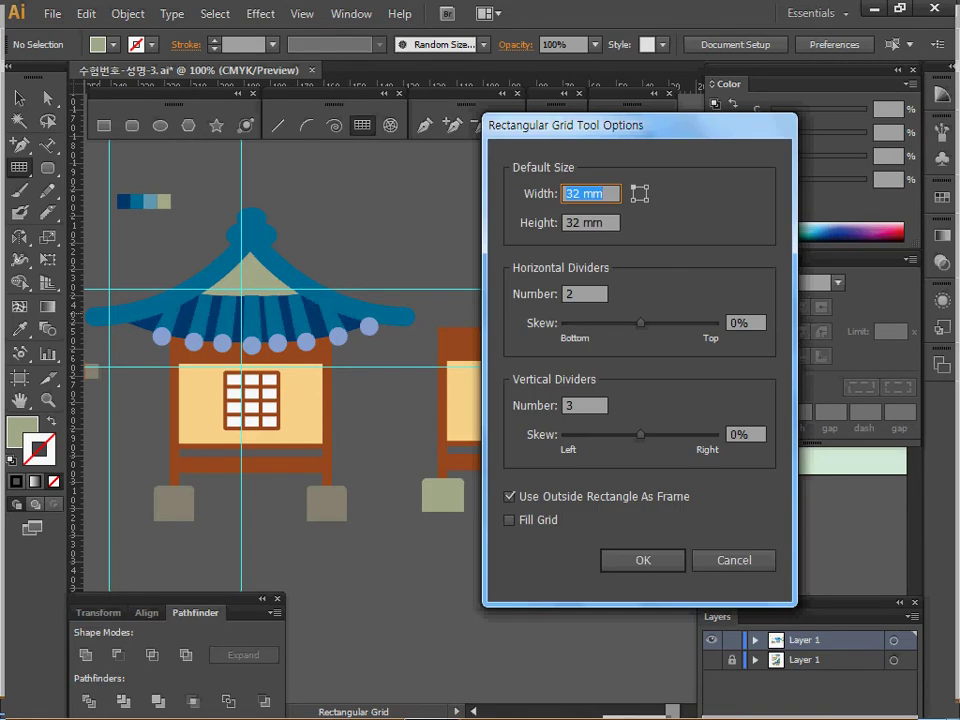
text(20)
key(Tab)
text(21)
key(Tab)
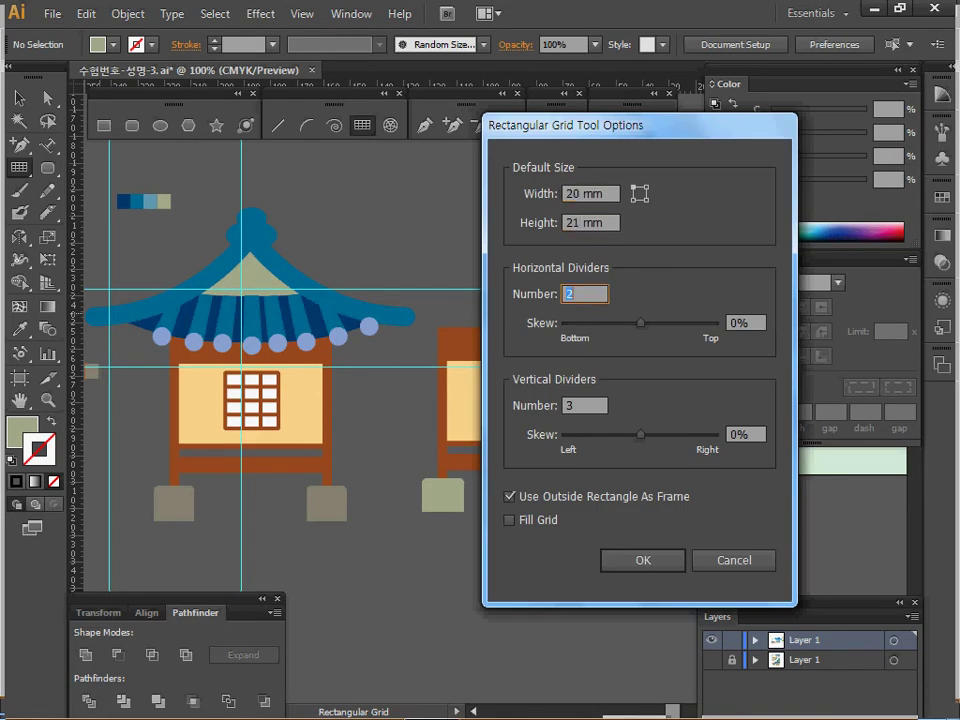
text(3)
key(Tab)
key(Tab)
text(2)
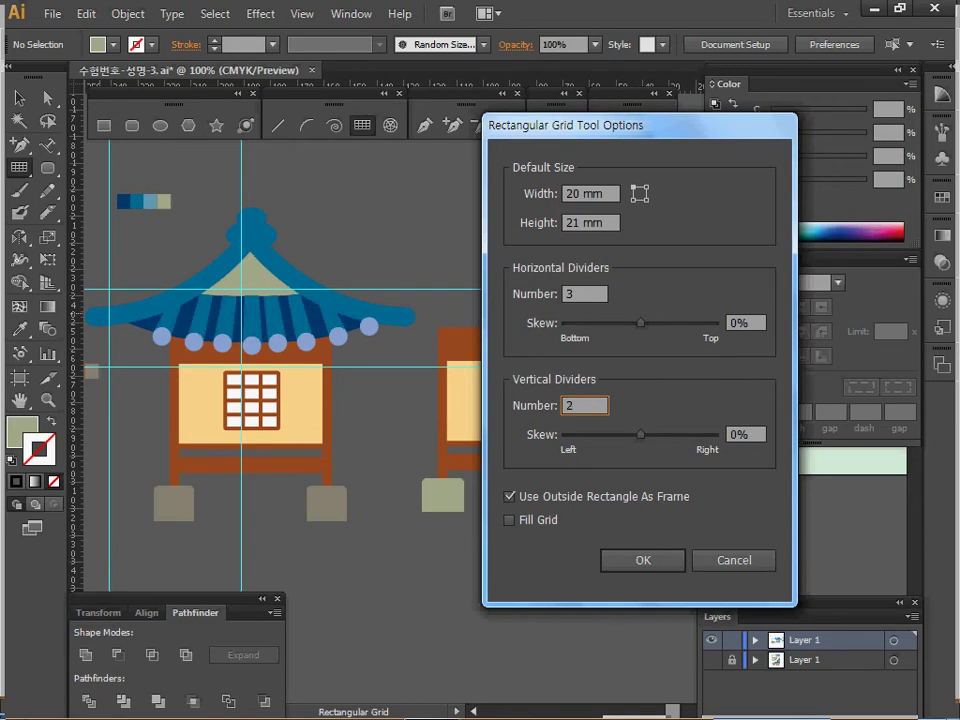
key(Return)
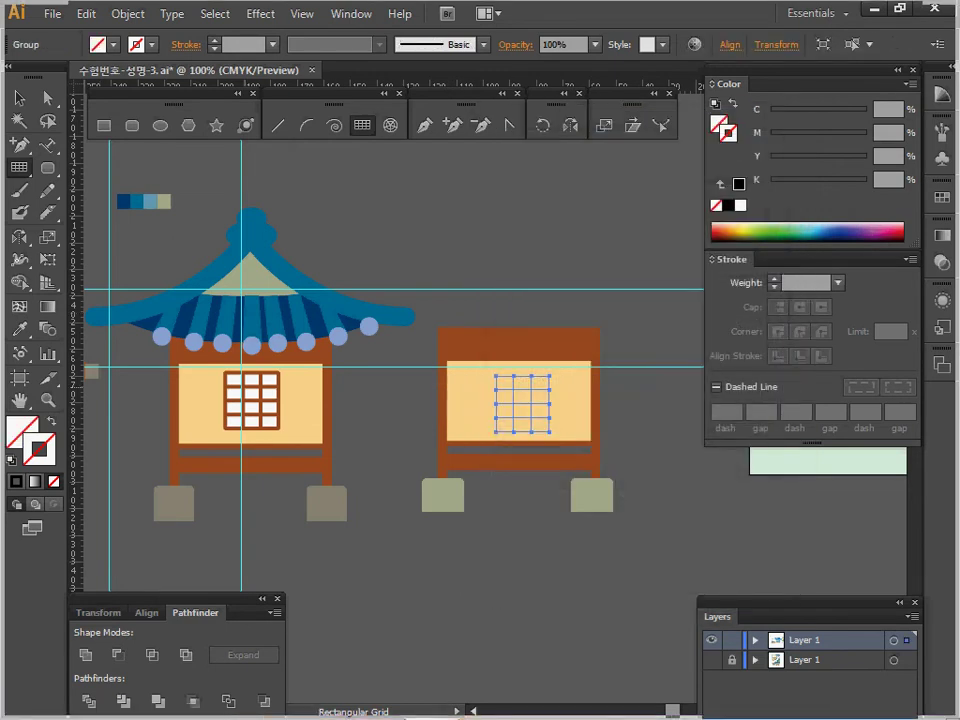
Give the grid the reference window's white fill and 4 pt brown stroke, and nudge it slightly left.
key(i)
click(252, 401)
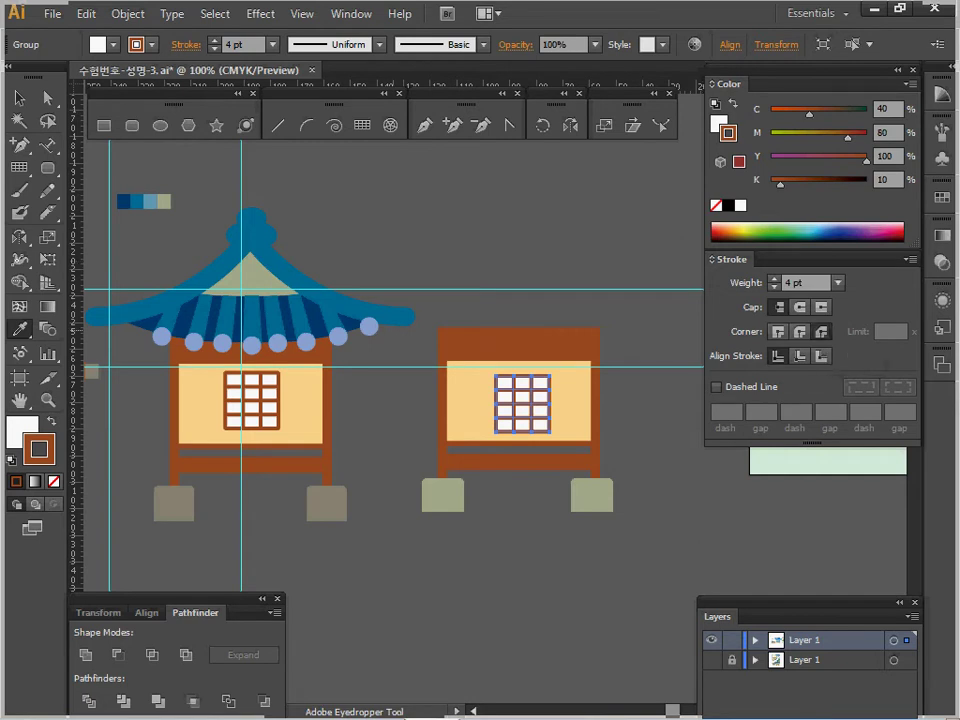
key(Left)
key(Left)
key(Left)
key(Left)
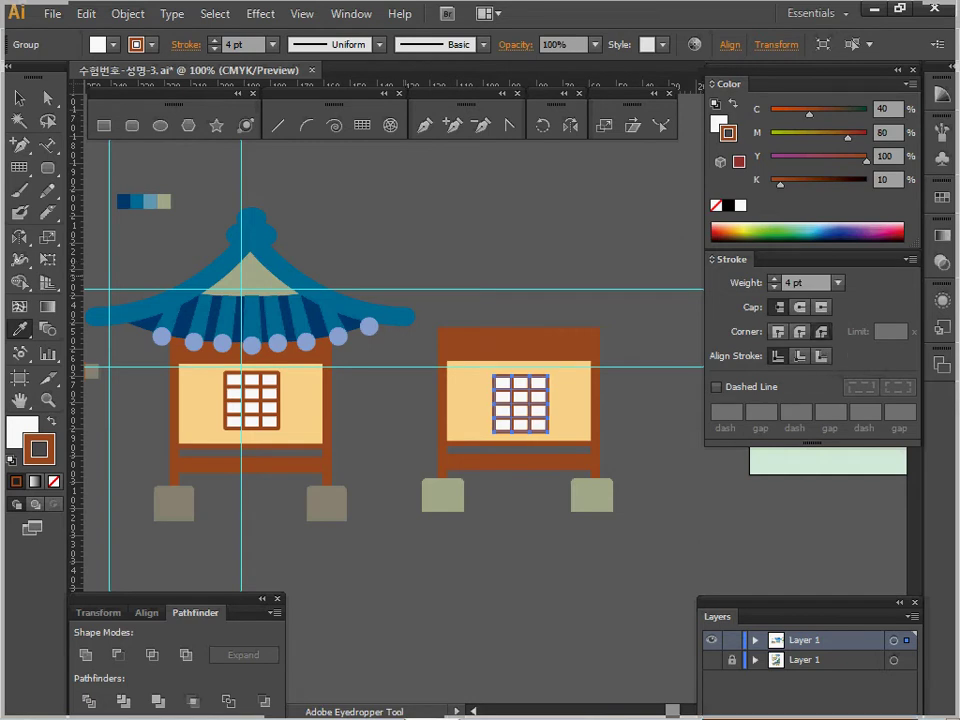
Center the window grid, cream wall and brown frame horizontally on each other and save the document.
drag(477, 284, 534, 436)
click(147, 613)
click(120, 656)
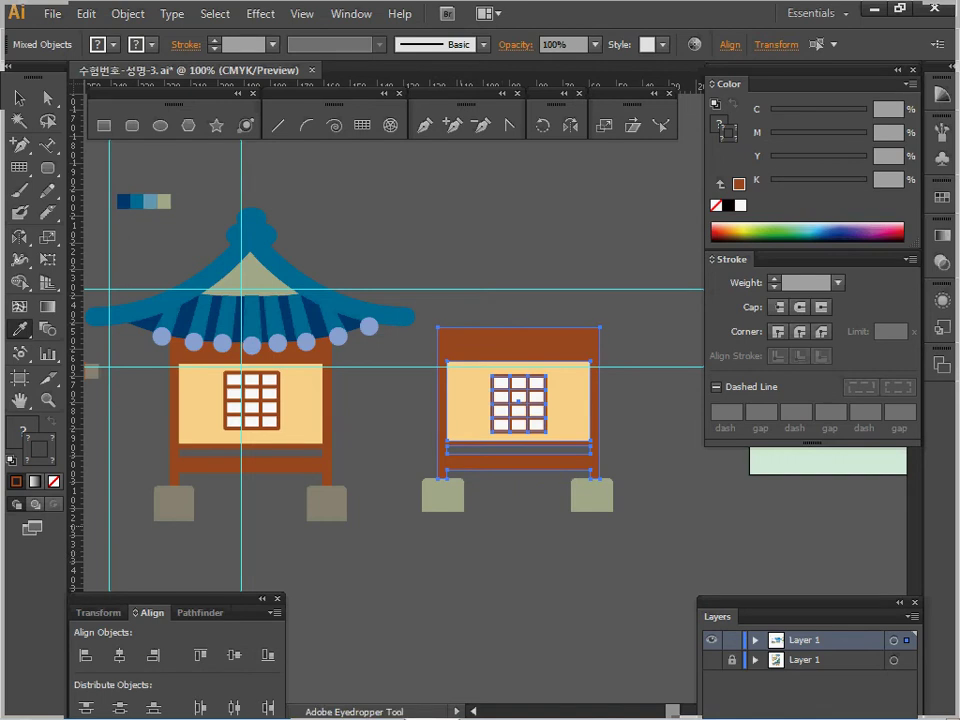
key(v)
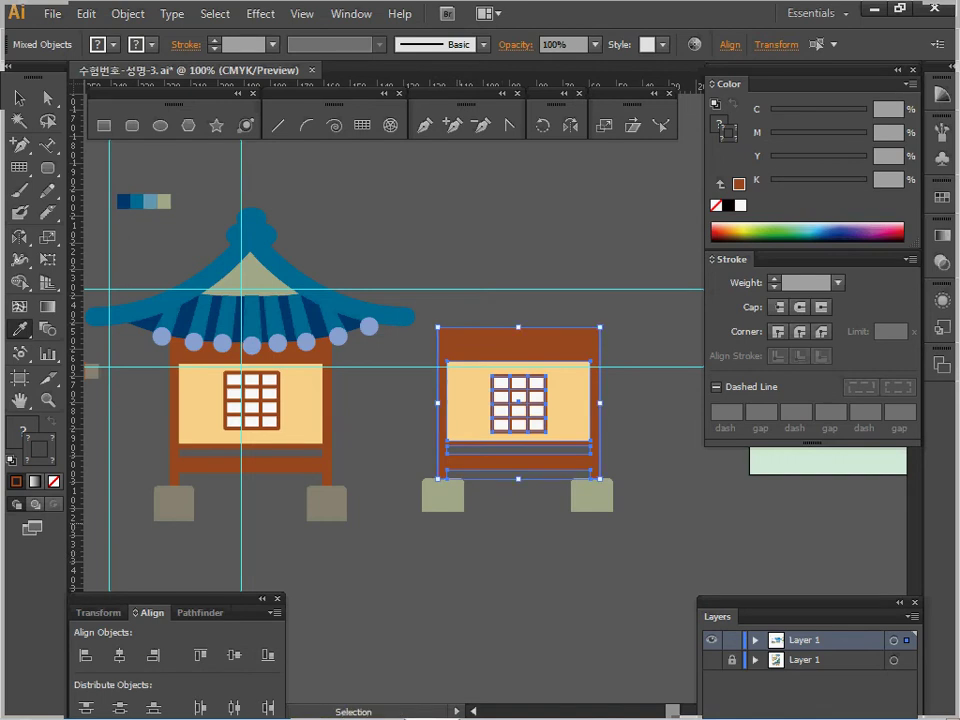
key(ctrl+s)
Place a vertical guide through the horizontal center of the new pavilion body and deselect everything.
key(i)
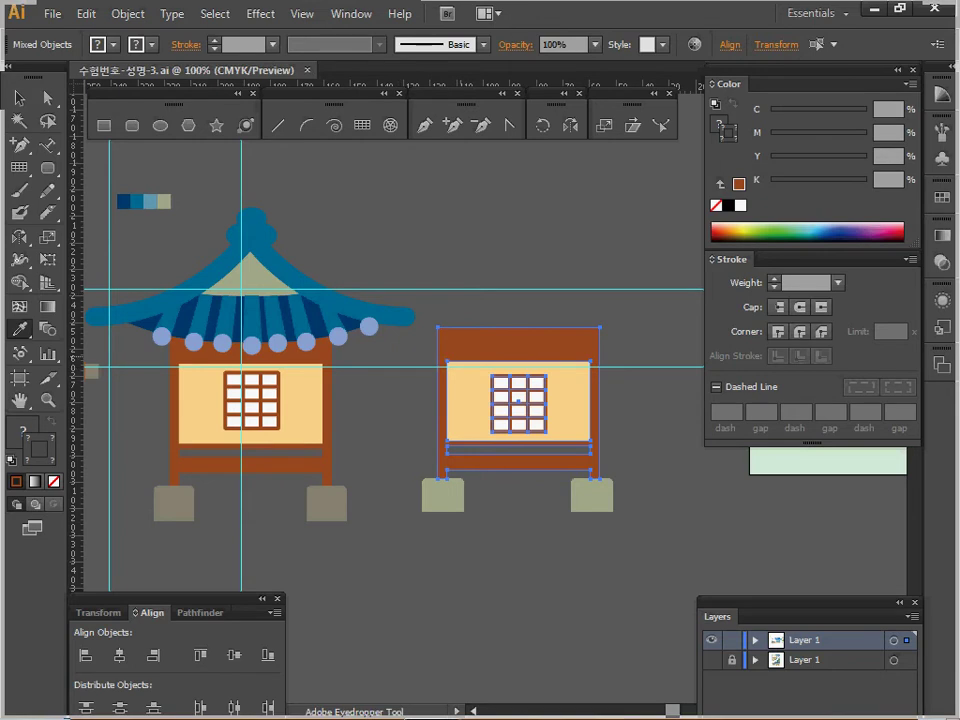
key(v)
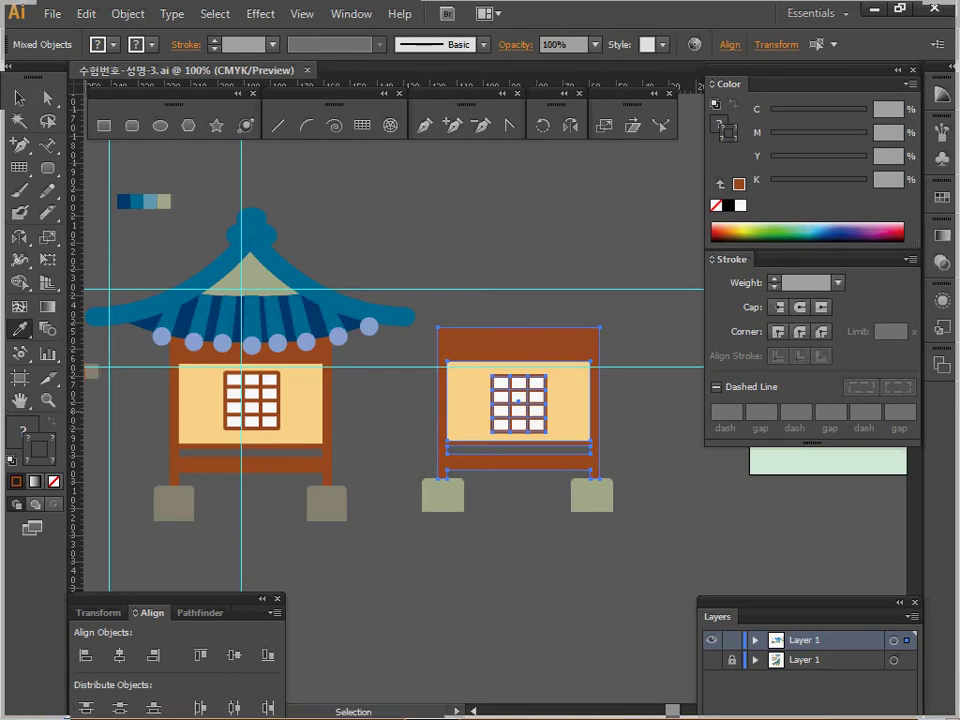
drag(78, 411, 517, 398)
key(ctrl+shift+a)
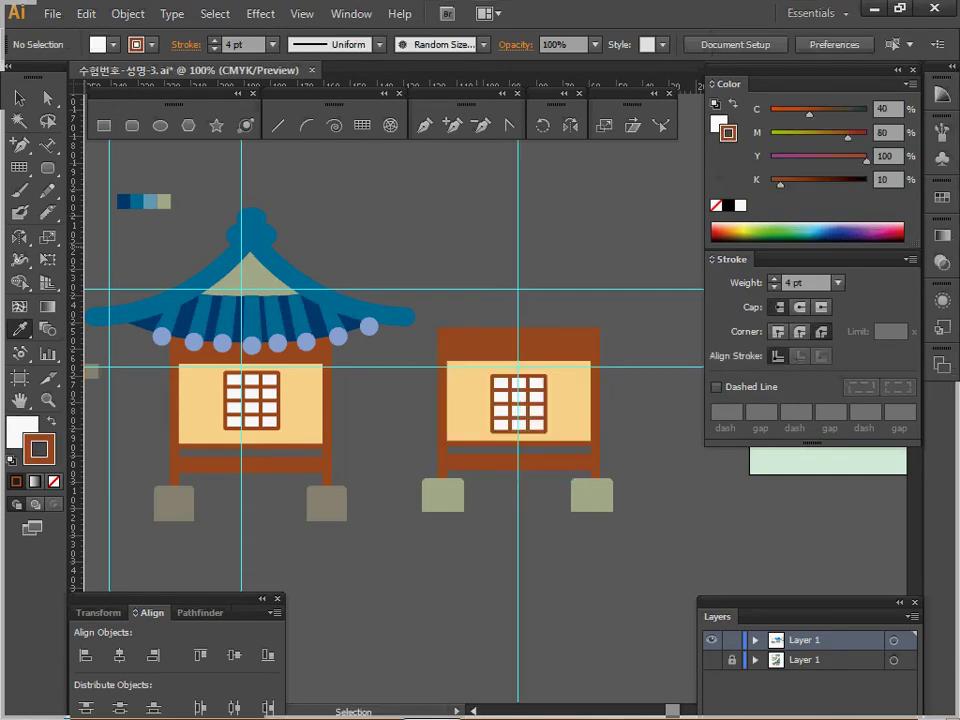
click(18, 96)
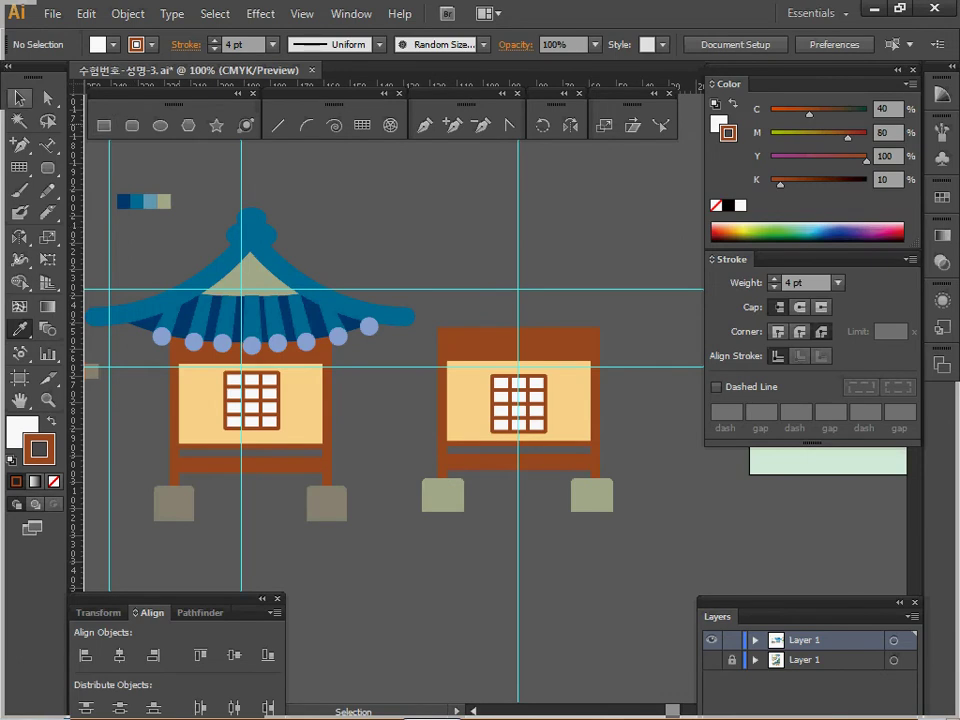
Draw the closed left half of the roof with the Pen tool, with curved upper and lower edges meeting the center guide.
key(p)
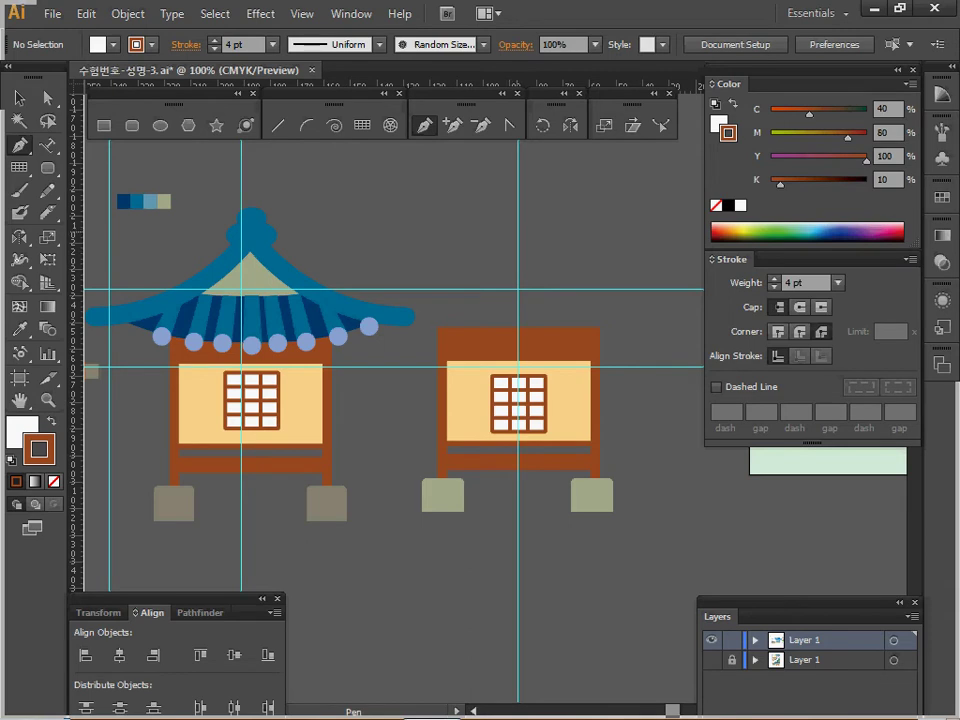
click(516, 232)
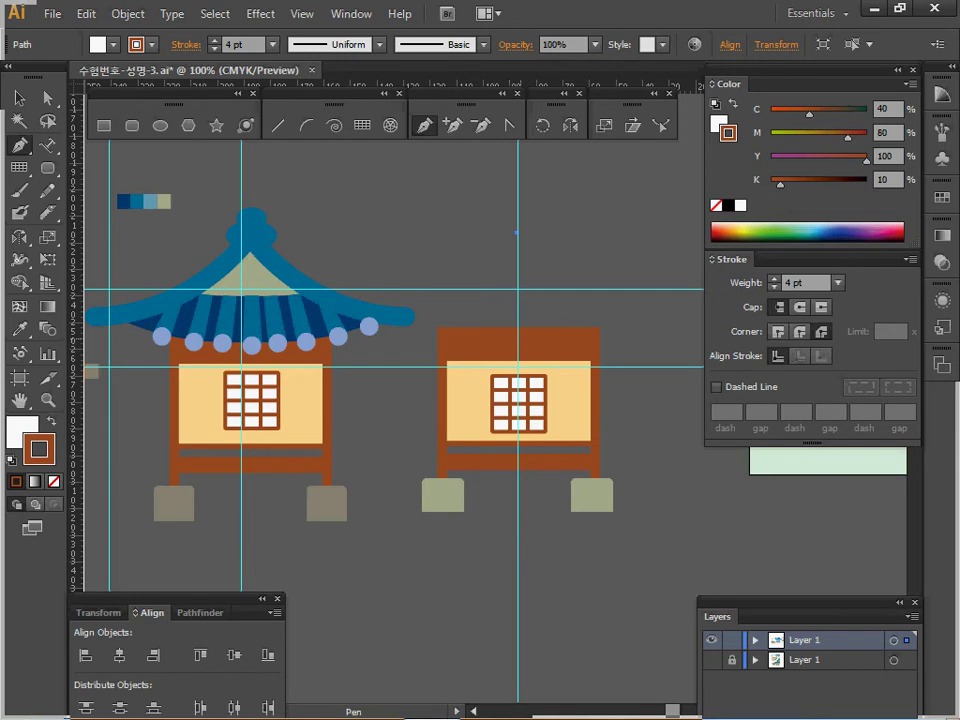
click(516, 338)
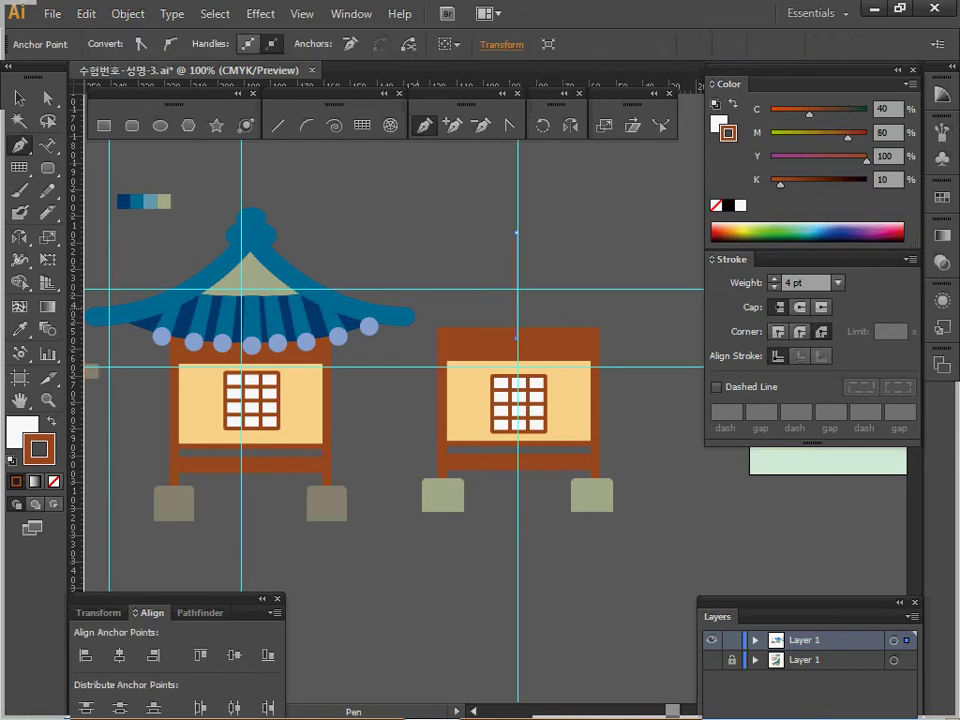
drag(390, 310, 342, 276)
click(390, 310)
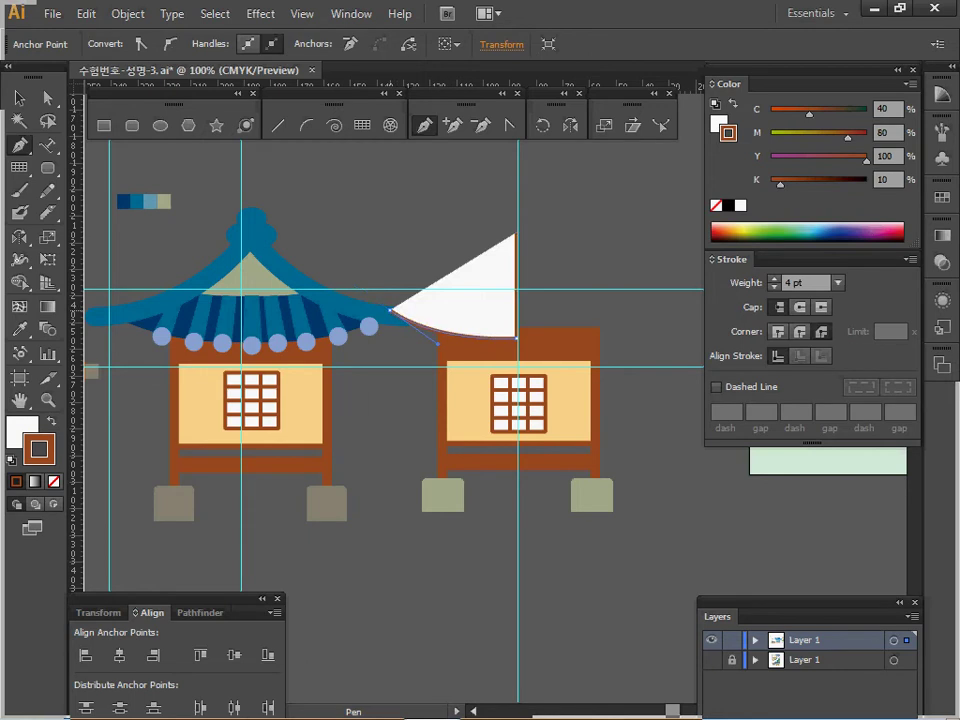
drag(516, 233, 544, 169)
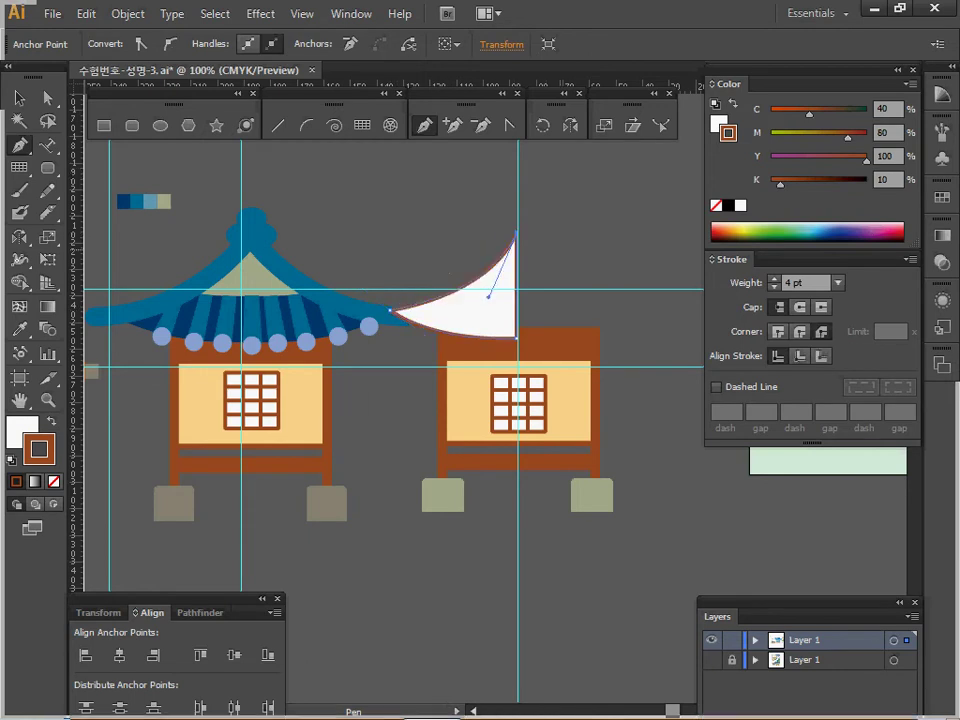
ctrl+click(544, 169)
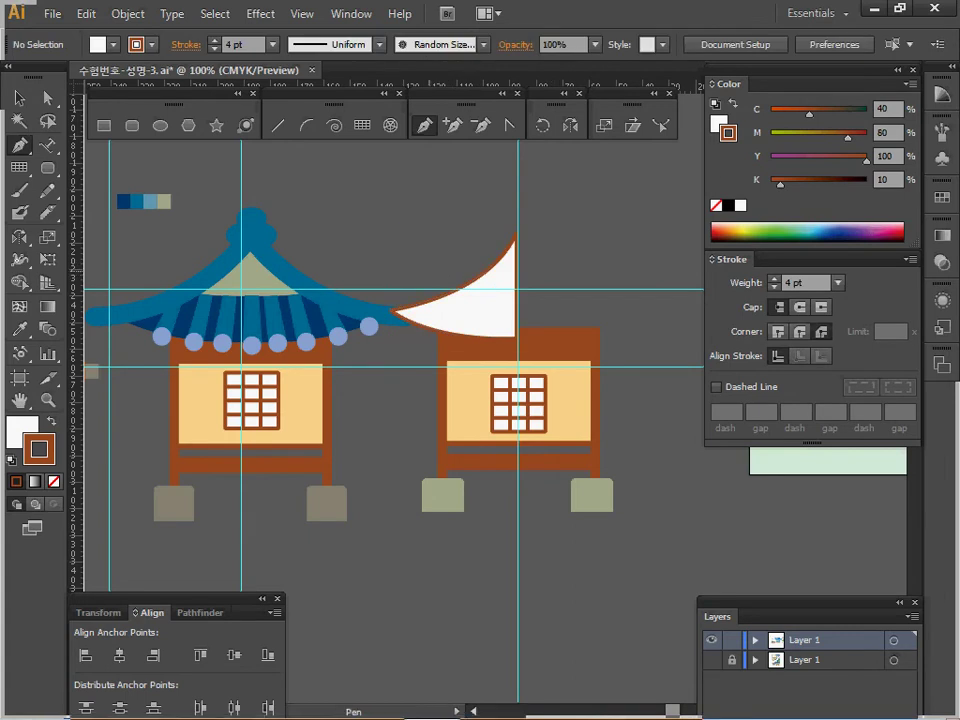
Draw an open curved line across the middle of the roof half and remove its fill.
click(428, 270)
drag(542, 297, 626, 297)
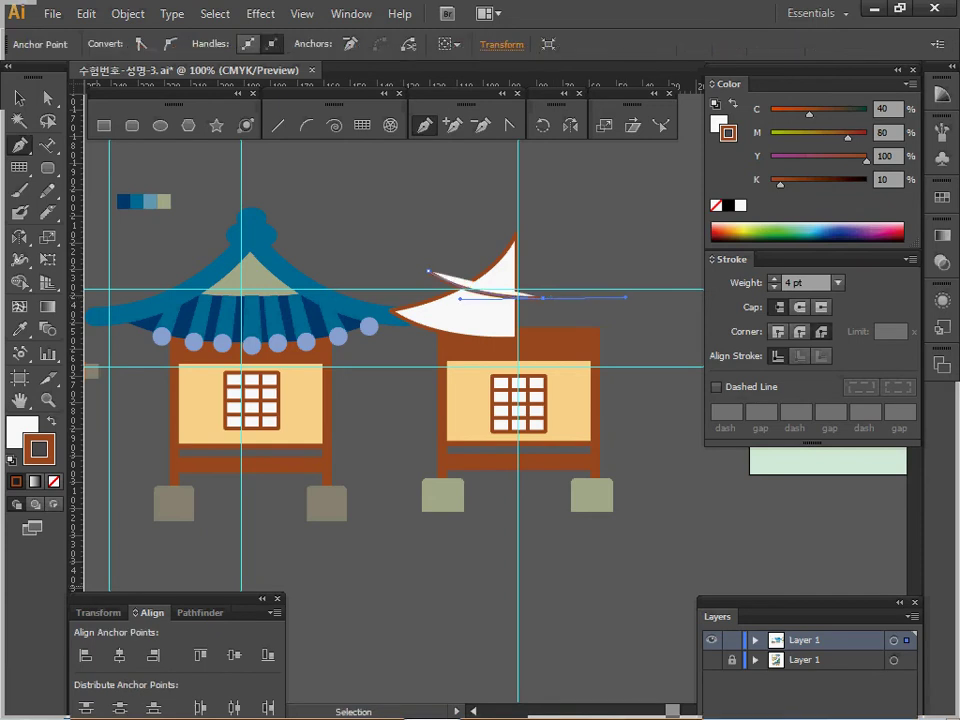
key(x)
key(slash)
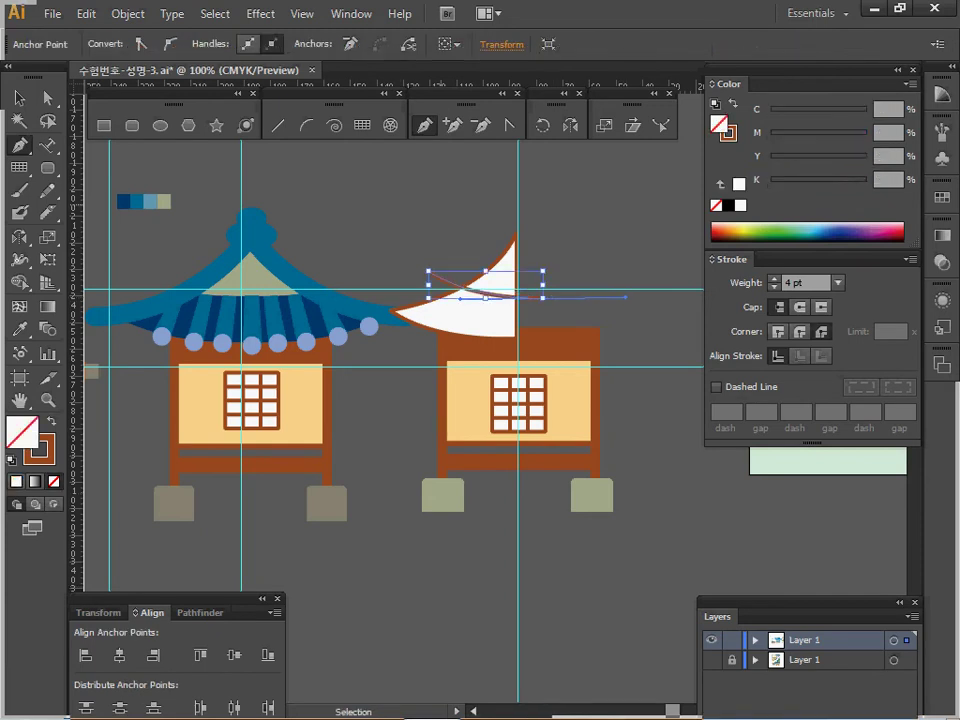
key(ctrl+shift+a)
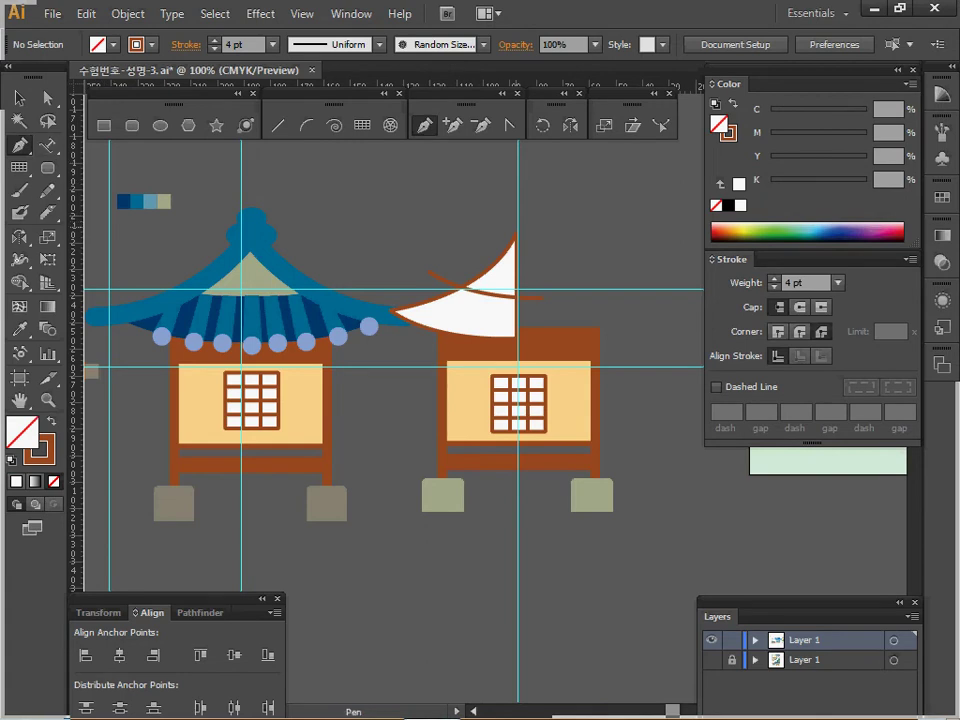
Draw a curved ridge line along the roof half's upper edge from its peak and give it a yellow-green stroke (C 26.27, Y 86.27).
click(516, 226)
drag(358, 317, 323, 318)
drag(515, 228, 480, 306)
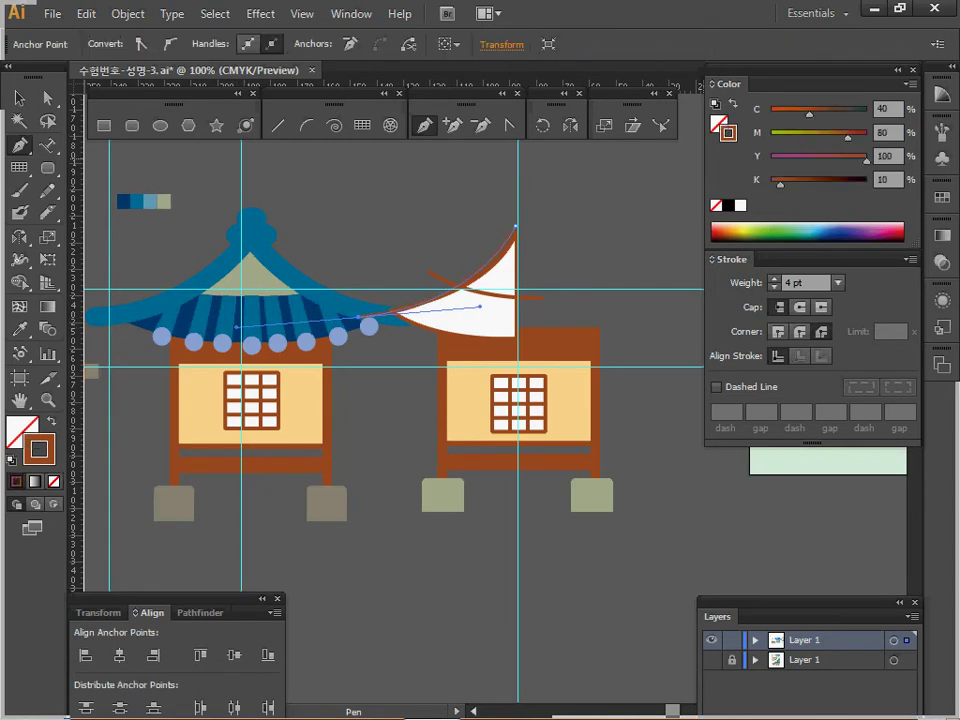
click(753, 230)
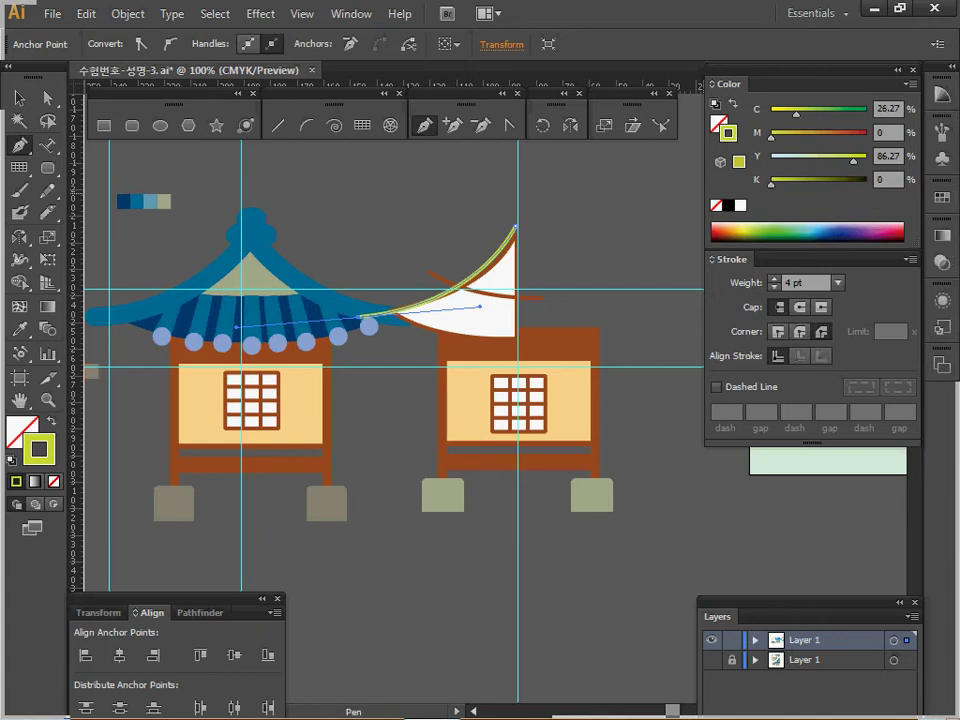
Set the yellow-green ridge line's stroke weight to 20 pt and give it round caps.
click(838, 283)
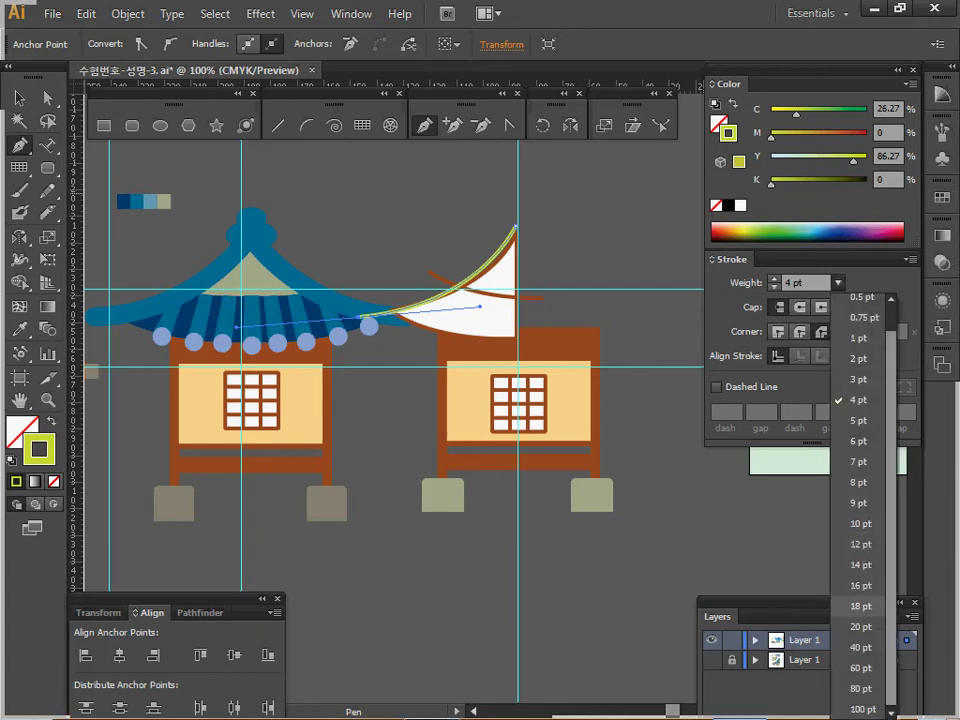
click(860, 606)
click(774, 279)
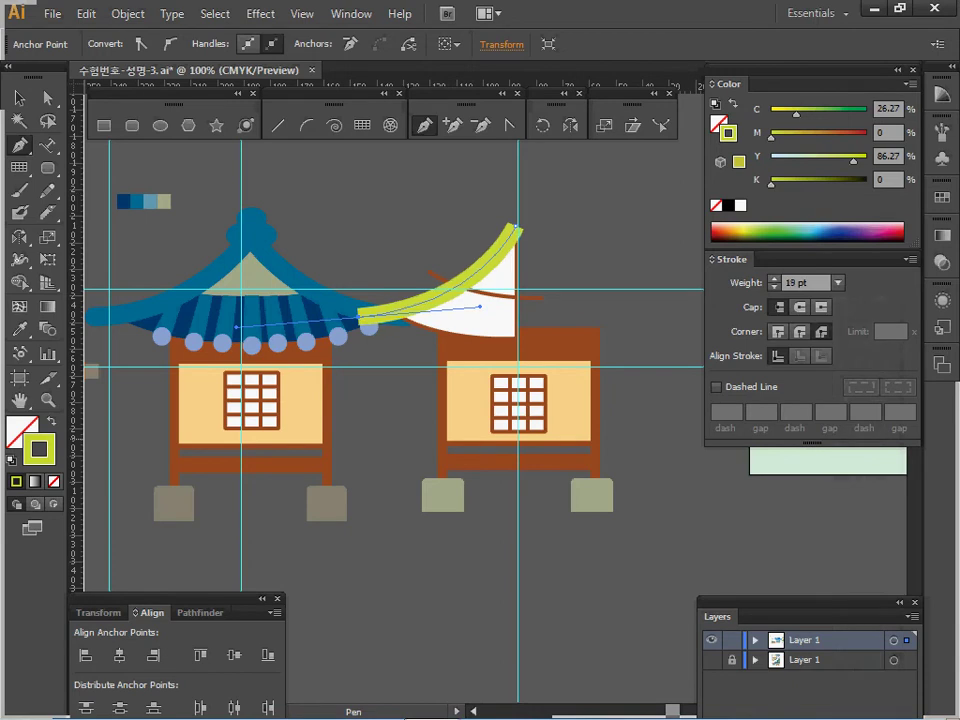
key(Up)
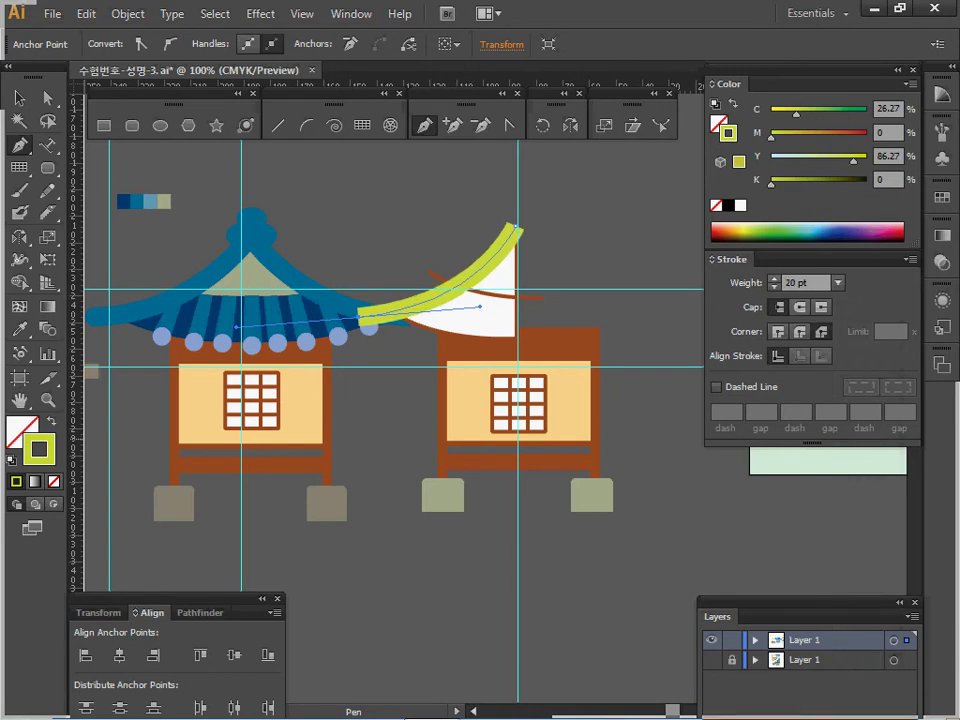
click(799, 307)
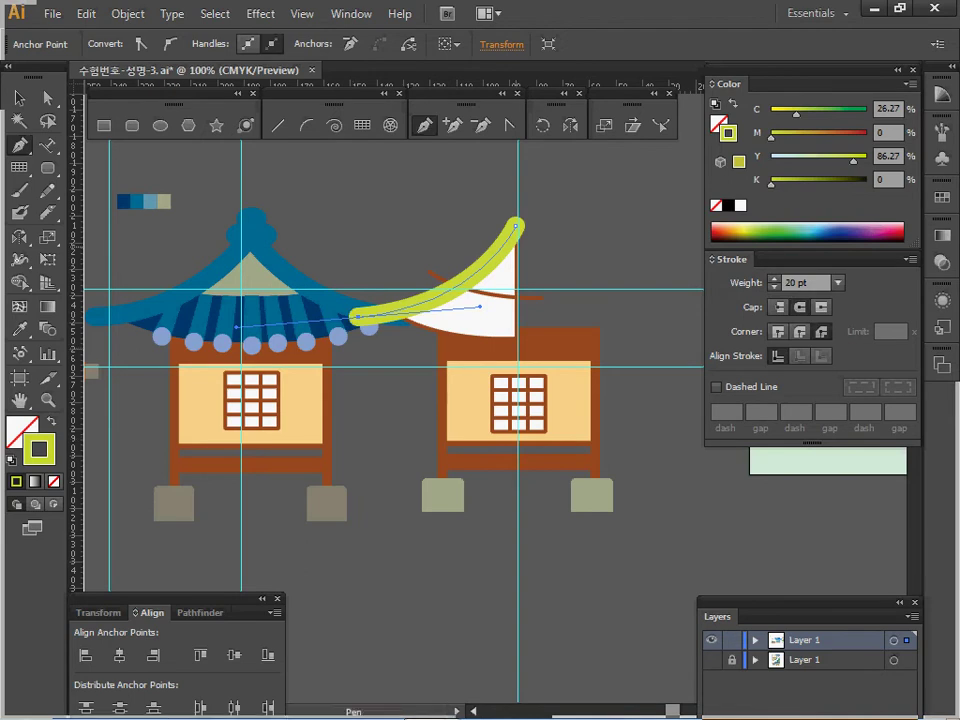
Convert the ridge line's stroke into a filled shape with Outline Stroke.
click(128, 14)
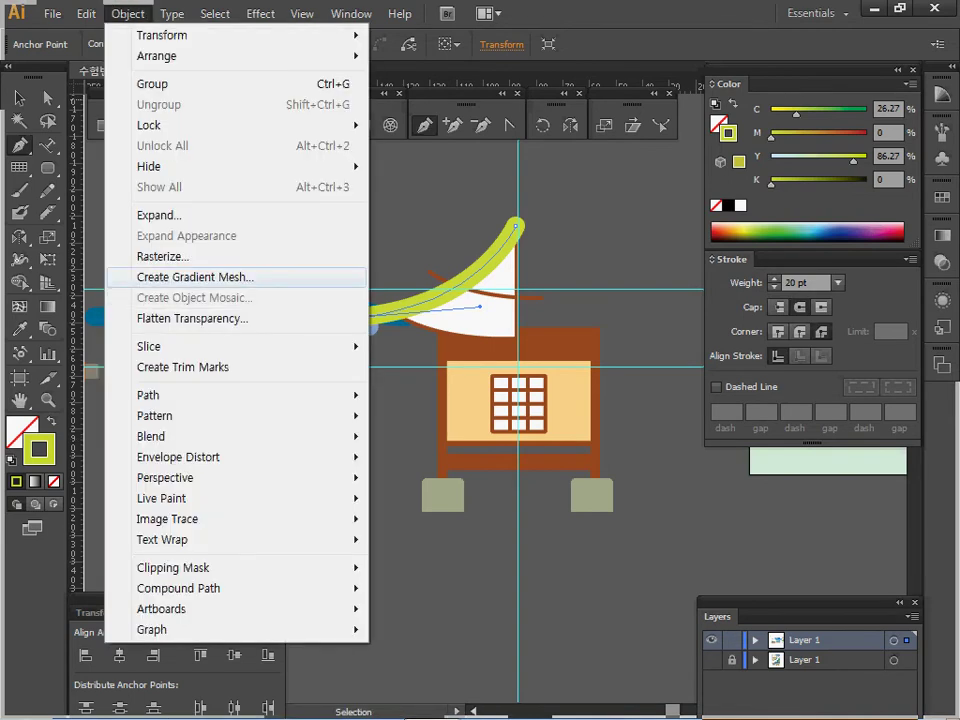
mouse_move(250, 395)
click(440, 443)
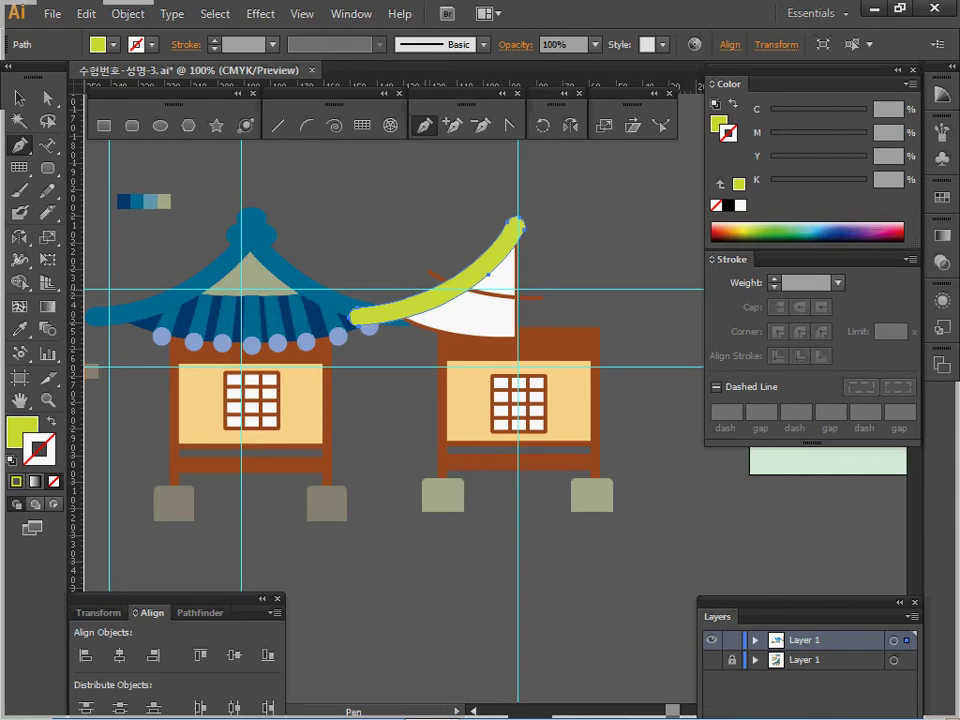
Select the entire unfinished pavilion with its partial roof, body, window and base stones, and delete it.
key(ctrl+space)
ctrl+click(409, 310)
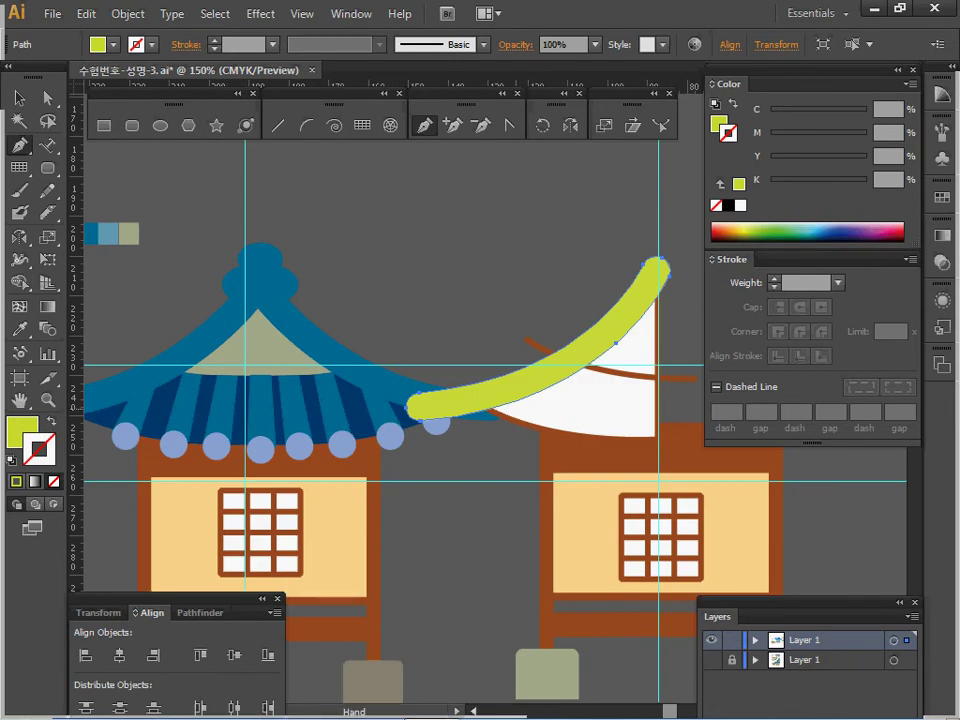
drag(409, 310, 385, 256)
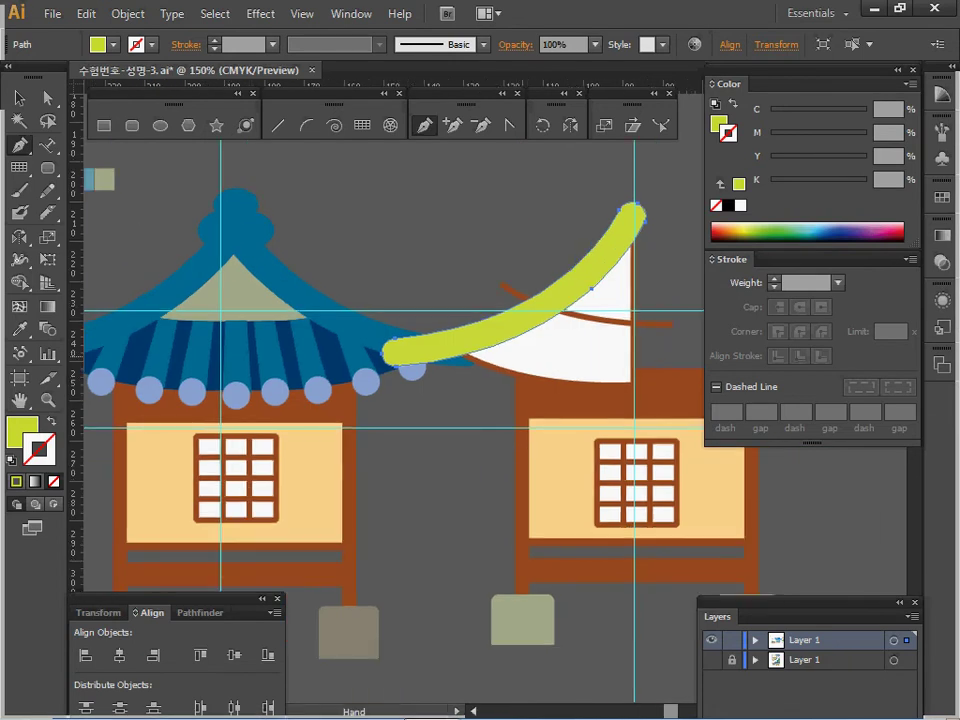
drag(502, 324, 464, 315)
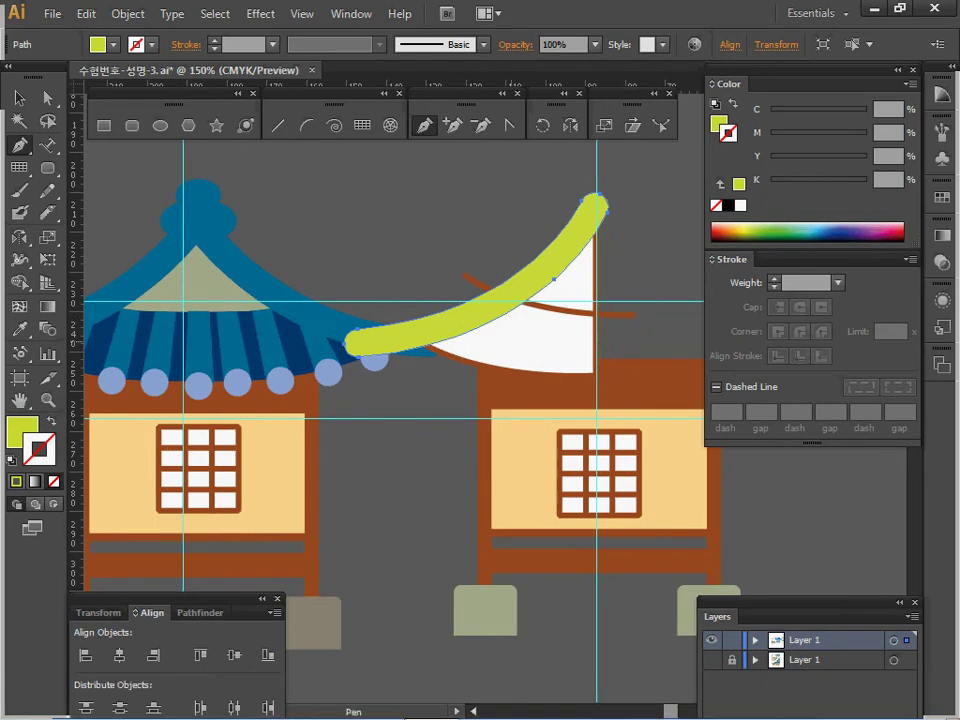
ctrl+click(449, 183)
drag(449, 183, 692, 613)
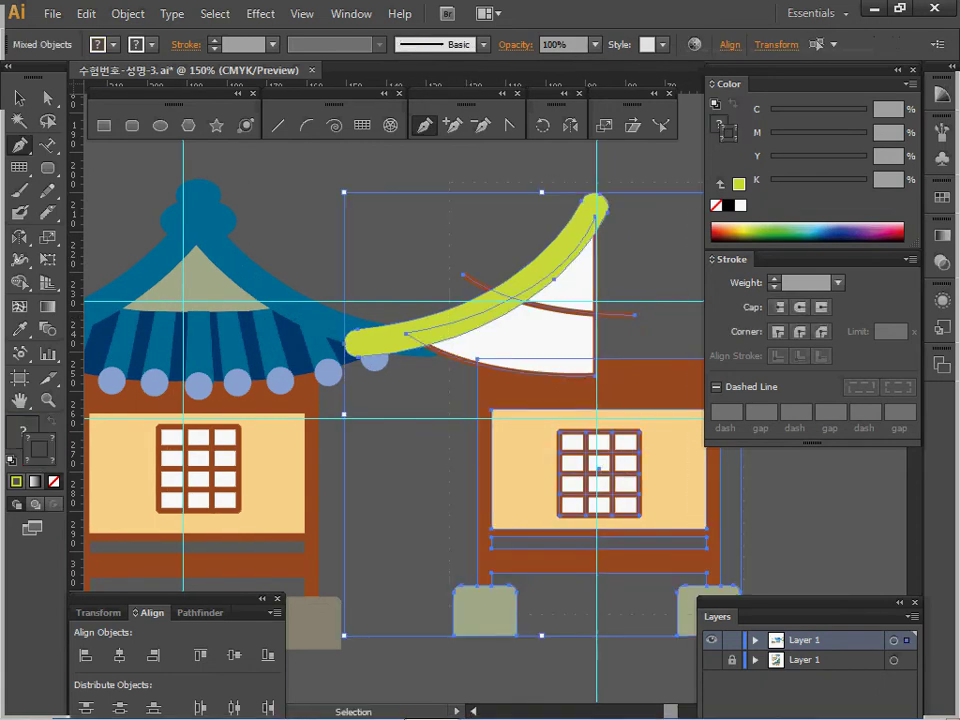
key(Delete)
Select the complete blue-roofed pavilion, including its roof, body and base stones, and cut it to the clipboard.
ctrl+alt+click(484, 376)
ctrl+alt+click(484, 376)
drag(484, 376, 482, 374)
drag(317, 368, 173, 292)
click(19, 98)
ctrl+click(296, 349)
ctrl+click(350, 364)
drag(350, 364, 160, 331)
drag(258, 246, 529, 633)
key(ctrl+c)
key(space)
drag(540, 490, 461, 486)
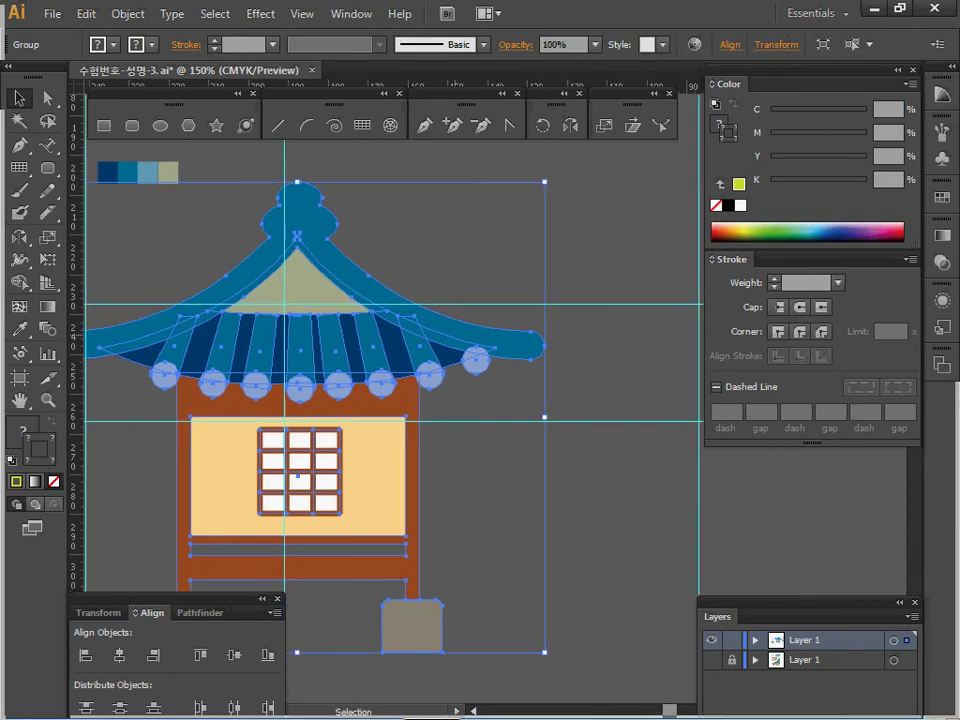
key(ctrl+x)
Switch the poster to Outline view and show the locked reference layer behind it.
key(ctrl+alt+space)
ctrl+alt+click(565, 505)
ctrl+alt+click(565, 505)
ctrl+alt+click(565, 505)
key(space)
drag(640, 240, 379, 476)
key(ctrl+space)
ctrl+click(501, 380)
key(space)
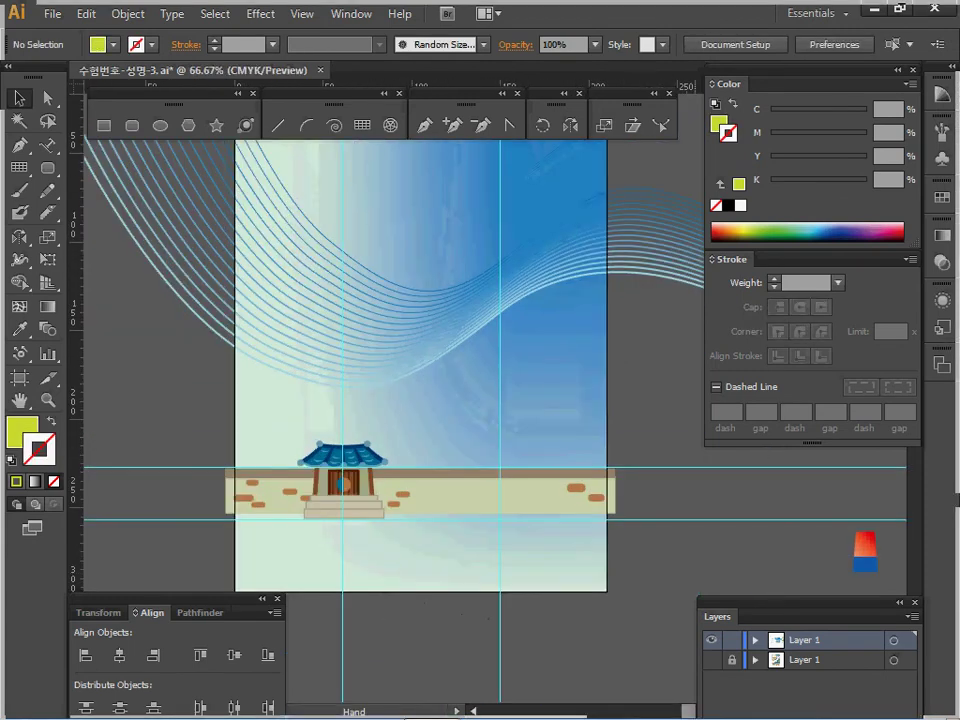
key(ctrl+y)
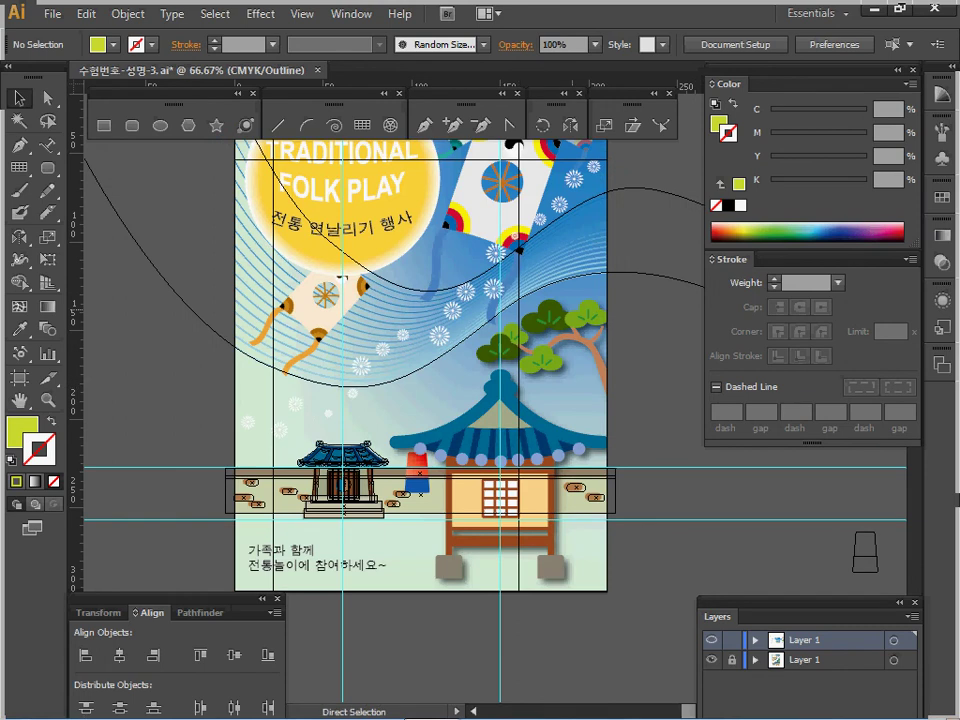
Paste the pavilion into the poster and move it over the reference pavilion beneath the pine tree.
key(ctrl+v)
key(shift+Down)
key(shift+Down)
key(shift+Down)
key(shift+Down)
key(shift+Down)
key(shift+Down)
drag(497, 448, 497, 485)
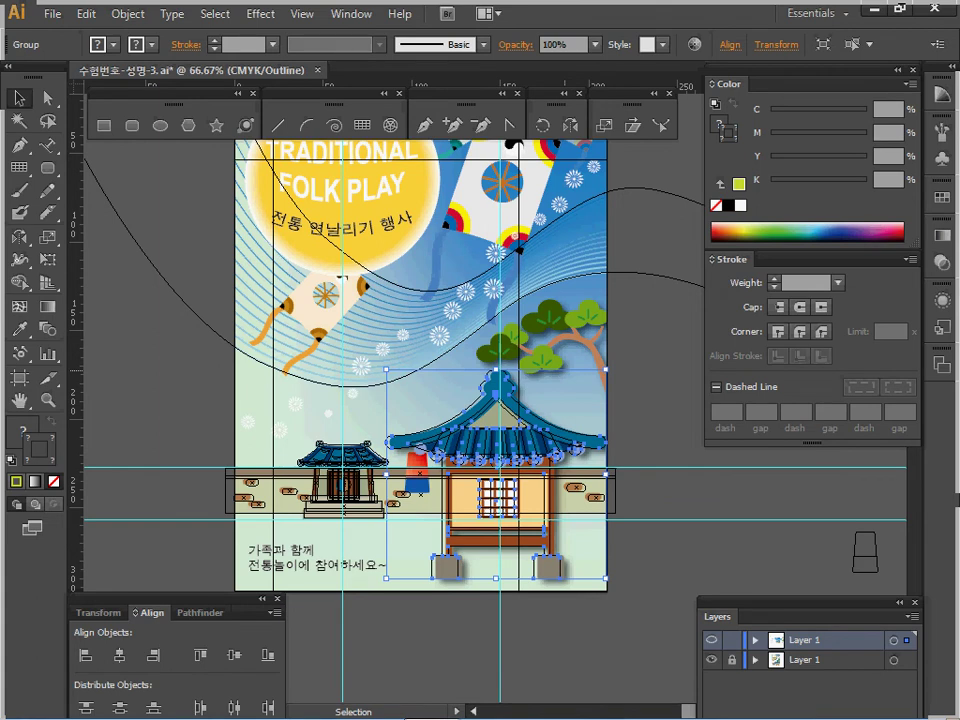
Hide the reference layer, return to the color preview, and save the document with nothing selected.
key(a)
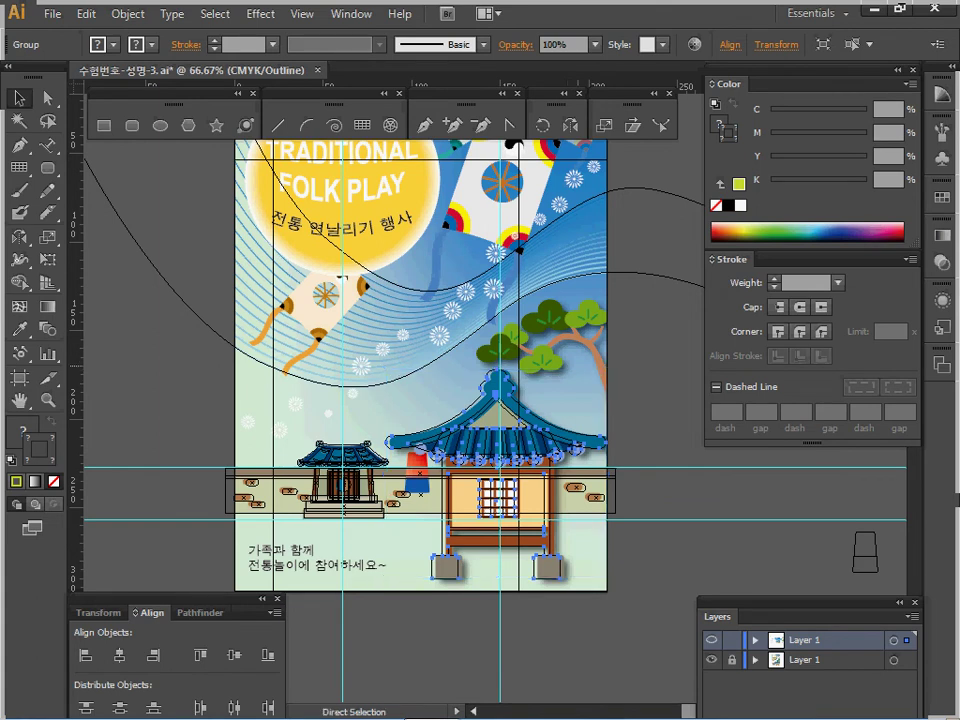
click(711, 660)
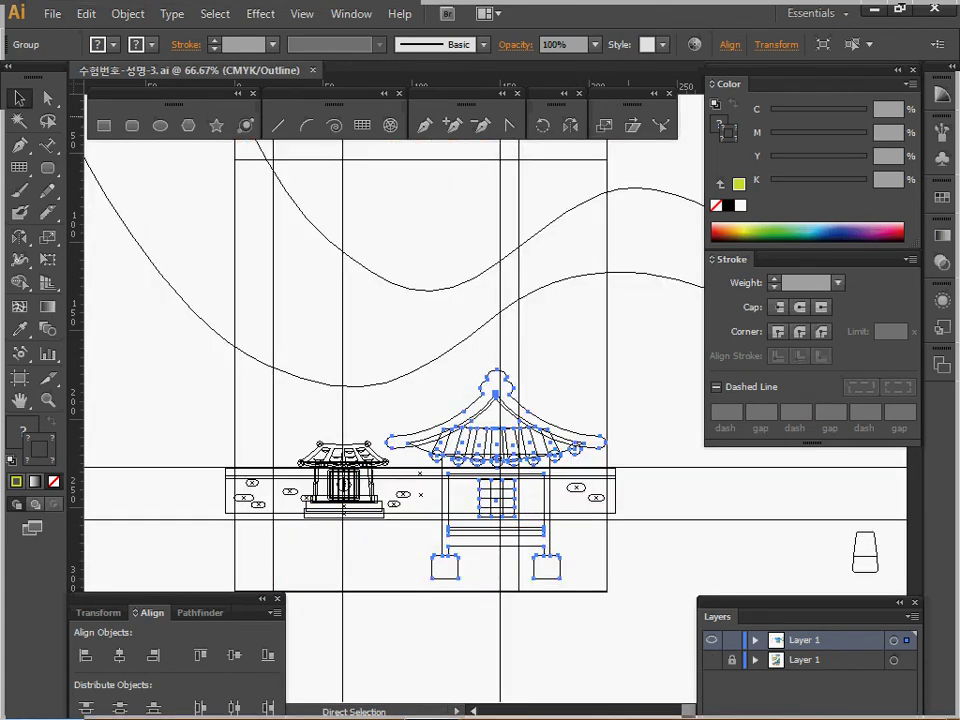
key(ctrl+y)
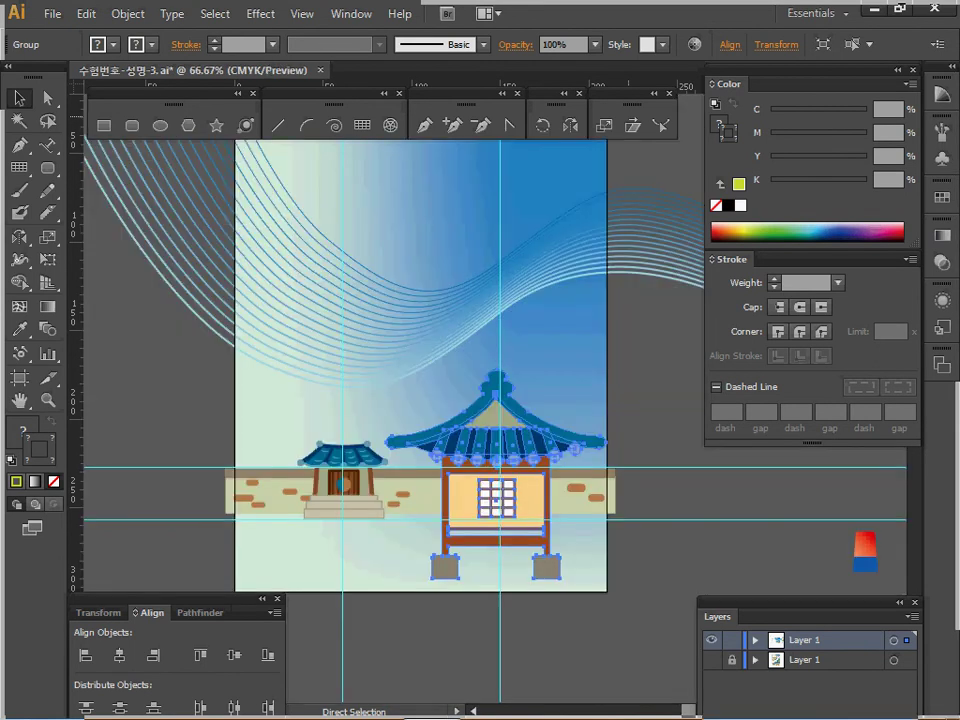
key(s)
key(ctrl+shift+a)
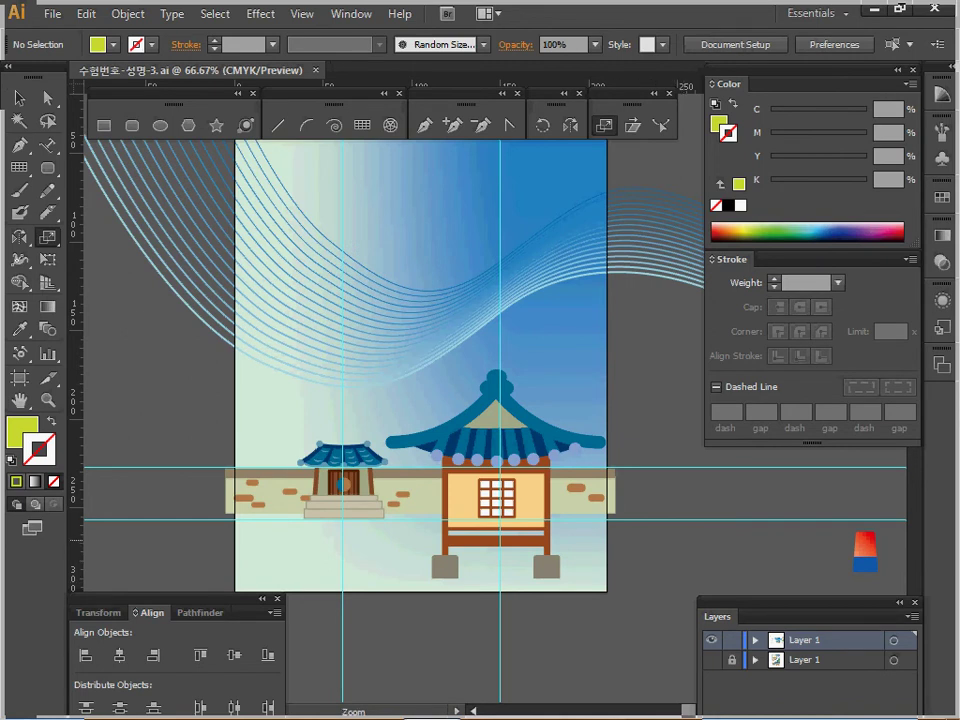
Move the red-and-blue tapered group beside the poster farther left, closer to the artboard.
ctrl+click(755, 538)
ctrl+click(590, 486)
ctrl+click(497, 384)
drag(578, 211, 518, 321)
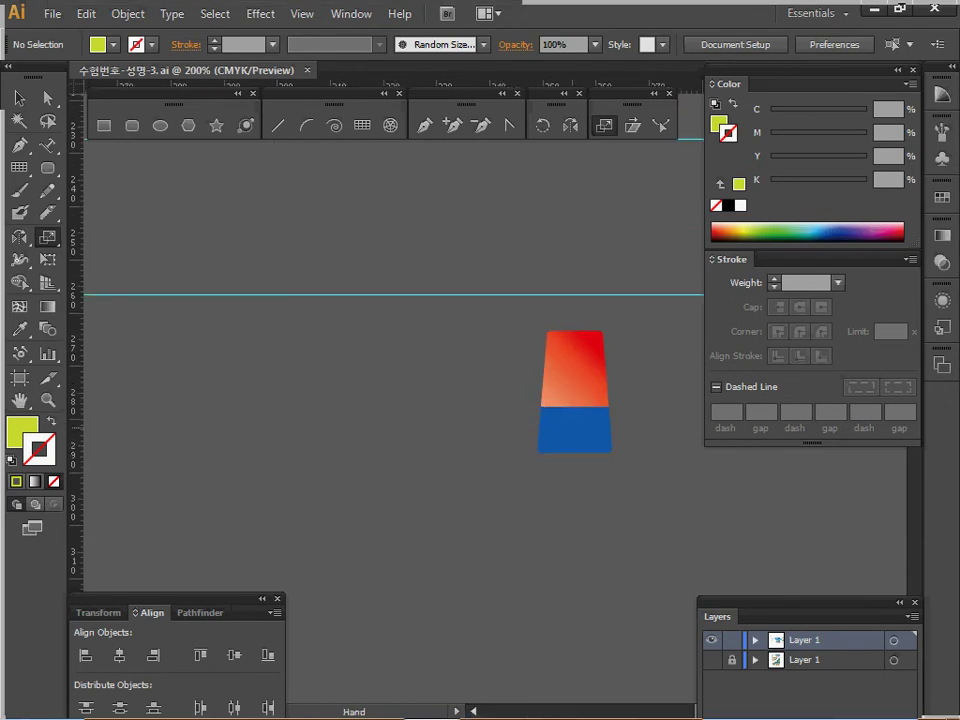
drag(576, 385, 219, 368)
ctrl+click(286, 376)
drag(476, 421, 360, 397)
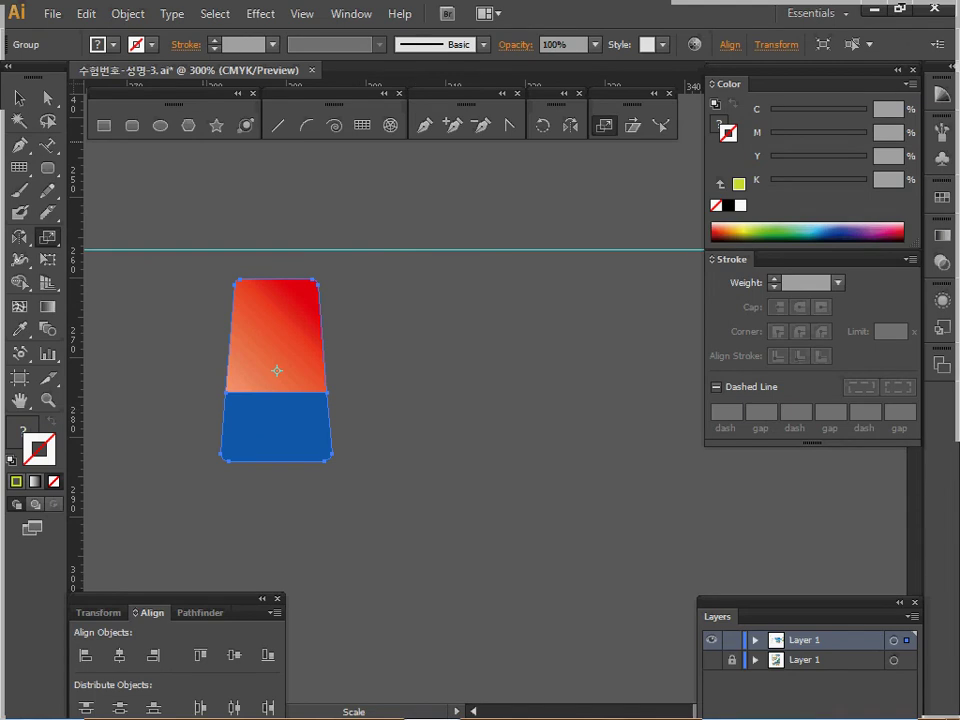
Create a rounded rectangle 14 mm wide and 23 mm high with a 1 mm corner radius beside the tapered shape.
click(131, 125)
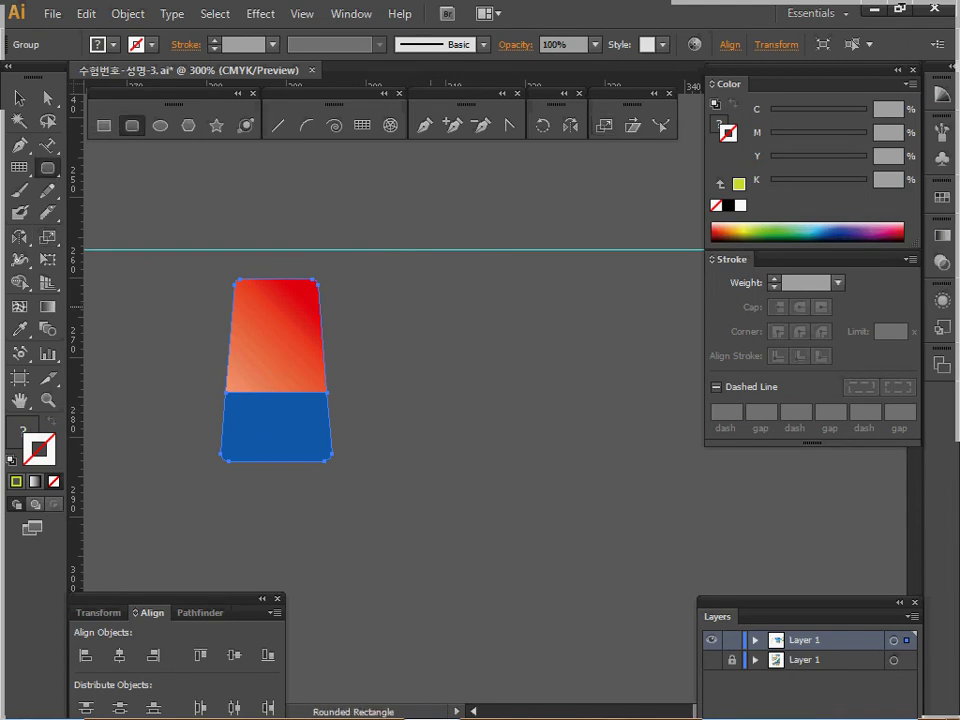
click(431, 306)
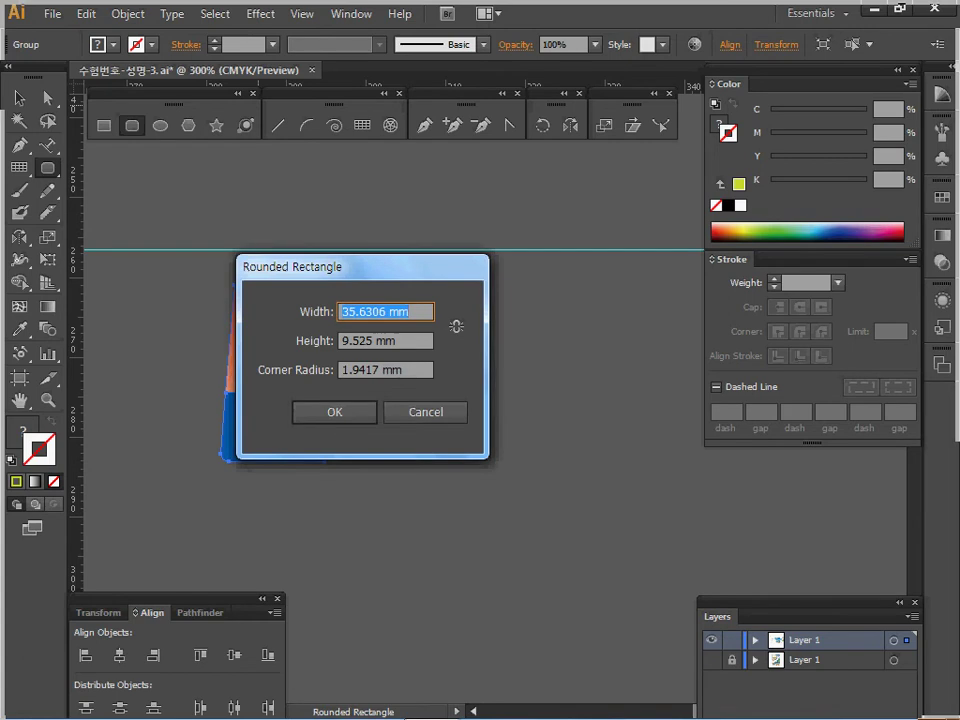
text(14)
key(Tab)
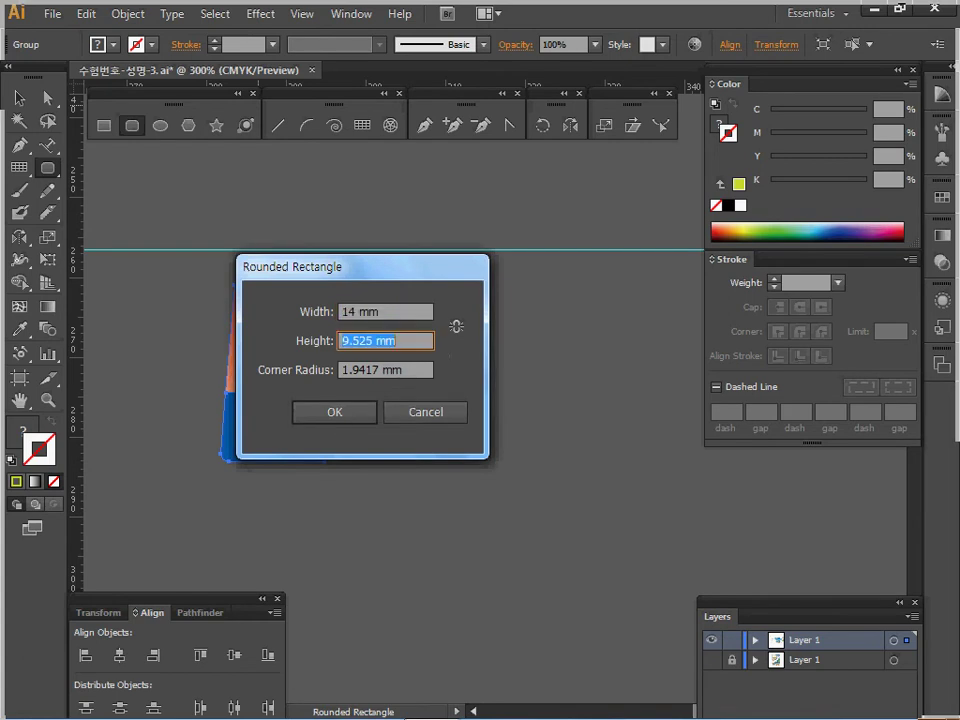
text(23)
key(Tab)
text(1)
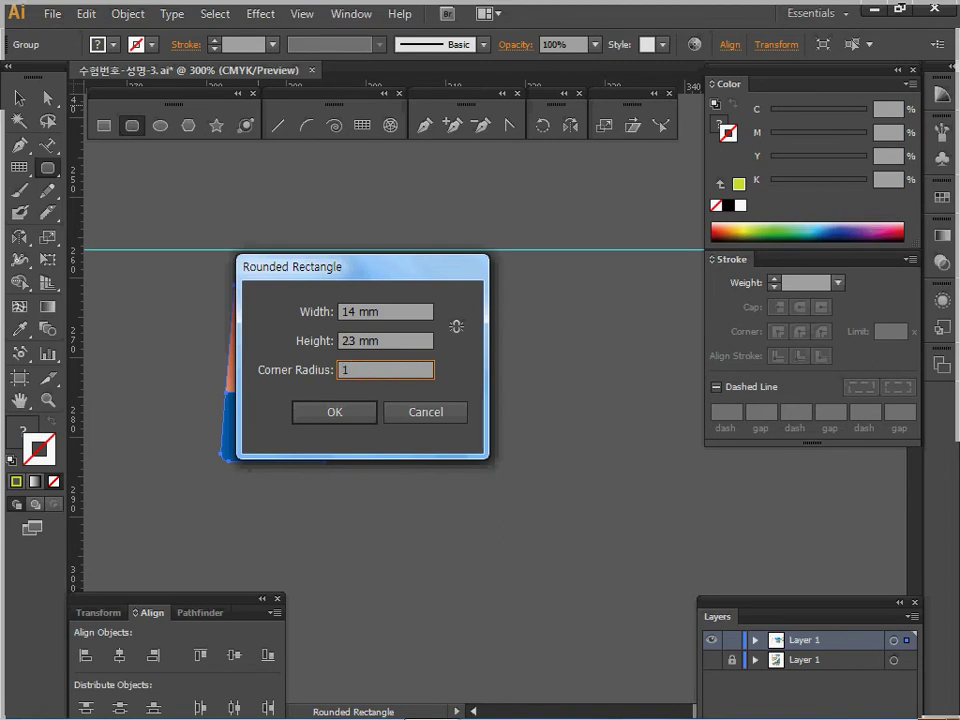
key(Return)
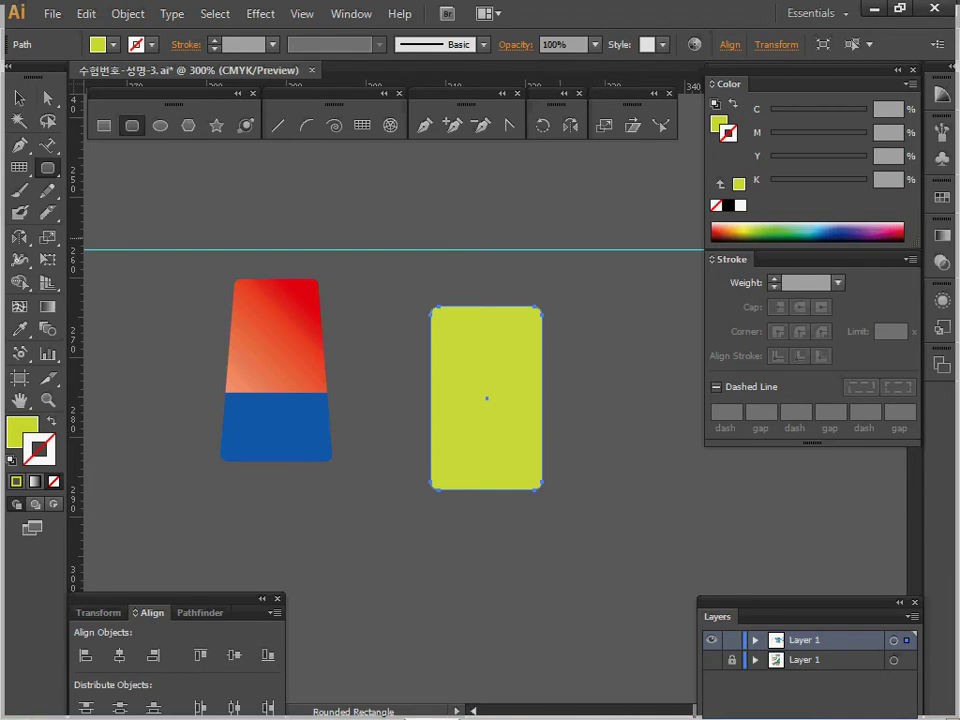
Select the rounded rectangle's upper anchor points and scale them uniformly to 75% to taper the shape.
key(a)
drag(376, 269, 588, 353)
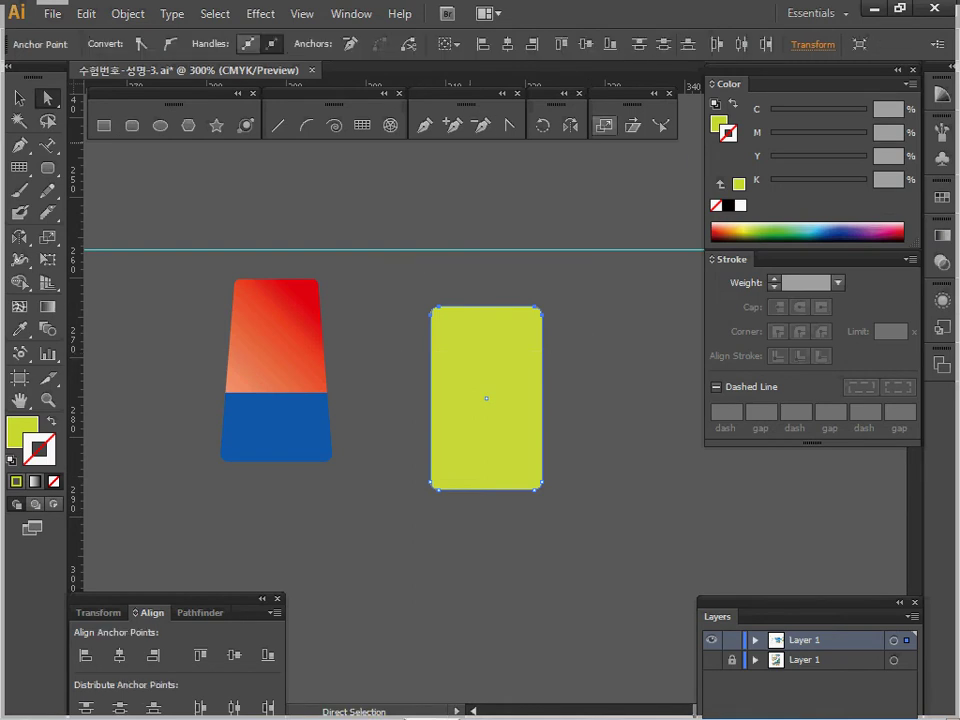
click(604, 126)
double_click(604, 126)
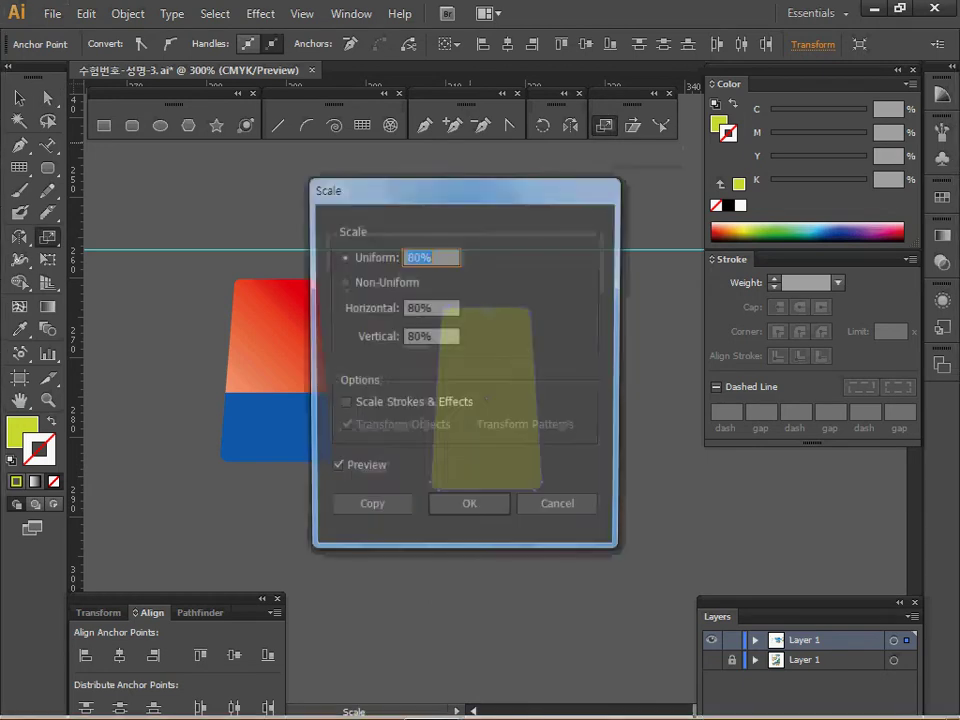
text(75)
key(Return)
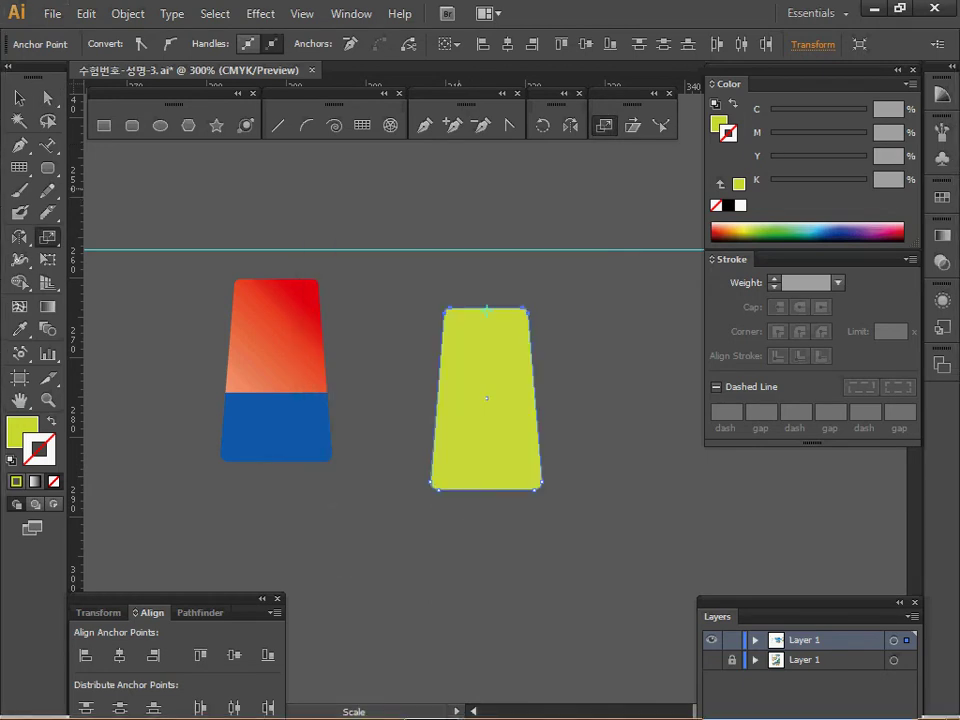
Move the yellow-green trapezoid beside the red-and-blue one and draw a horizontal line across it, level with the colour boundary.
drag(487, 429, 430, 369)
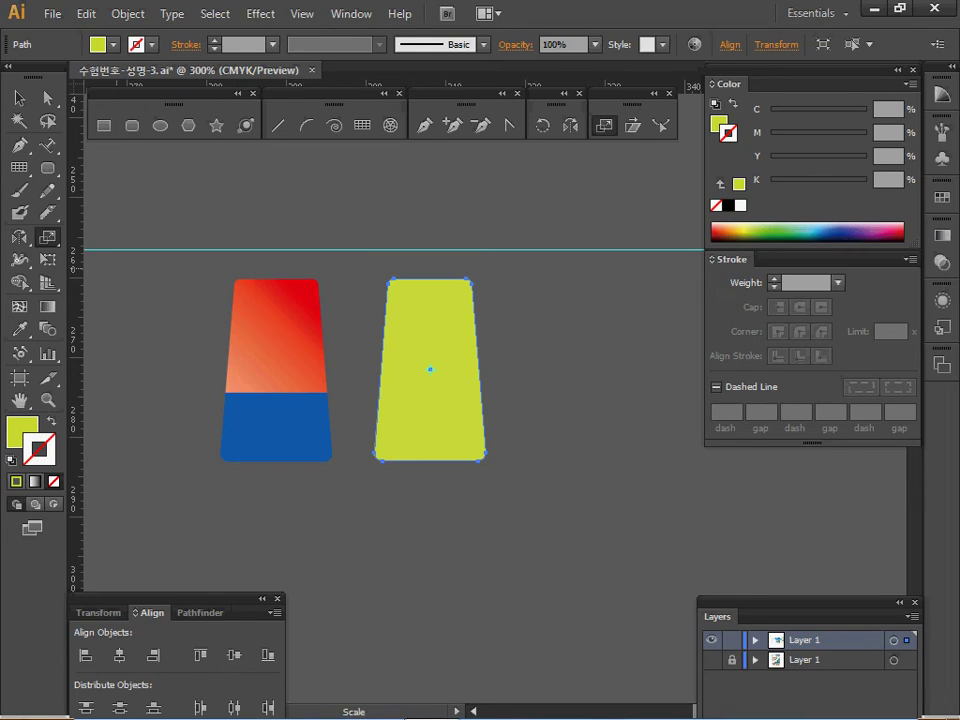
click(278, 125)
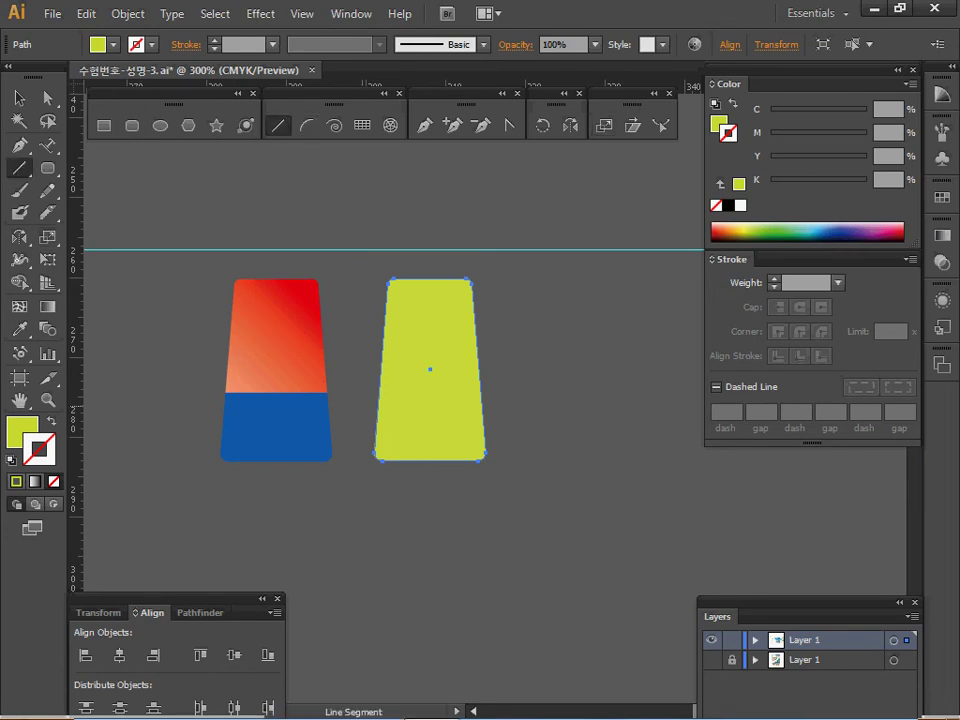
drag(360, 393, 526, 393)
click(728, 205)
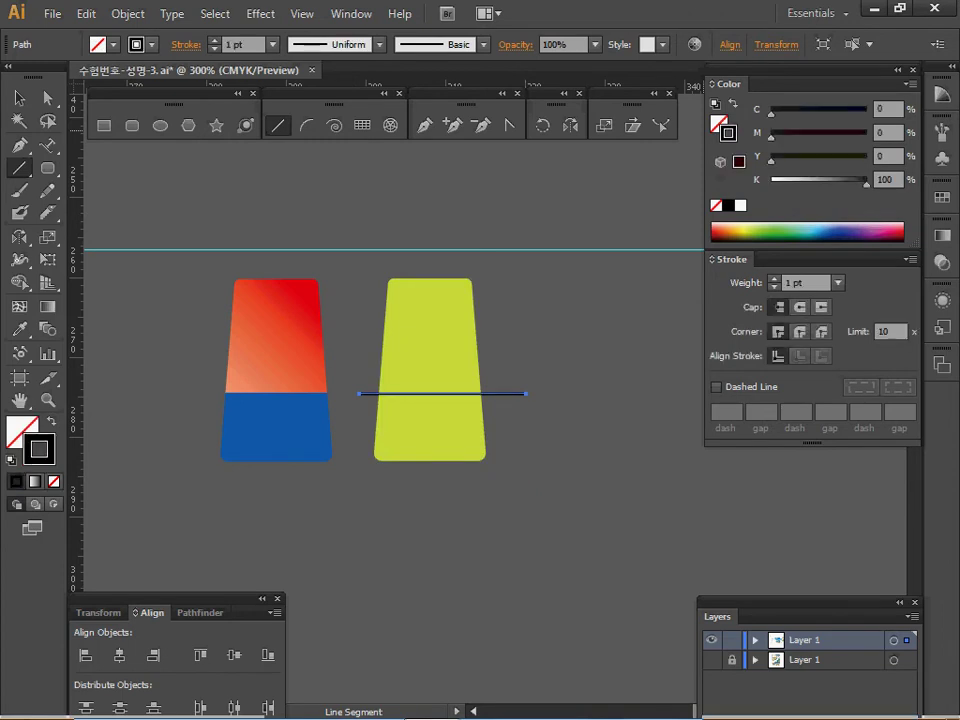
Divide the yellow-green trapezoid along the horizontal line into an upper and a lower piece.
ctrl+click(430, 440)
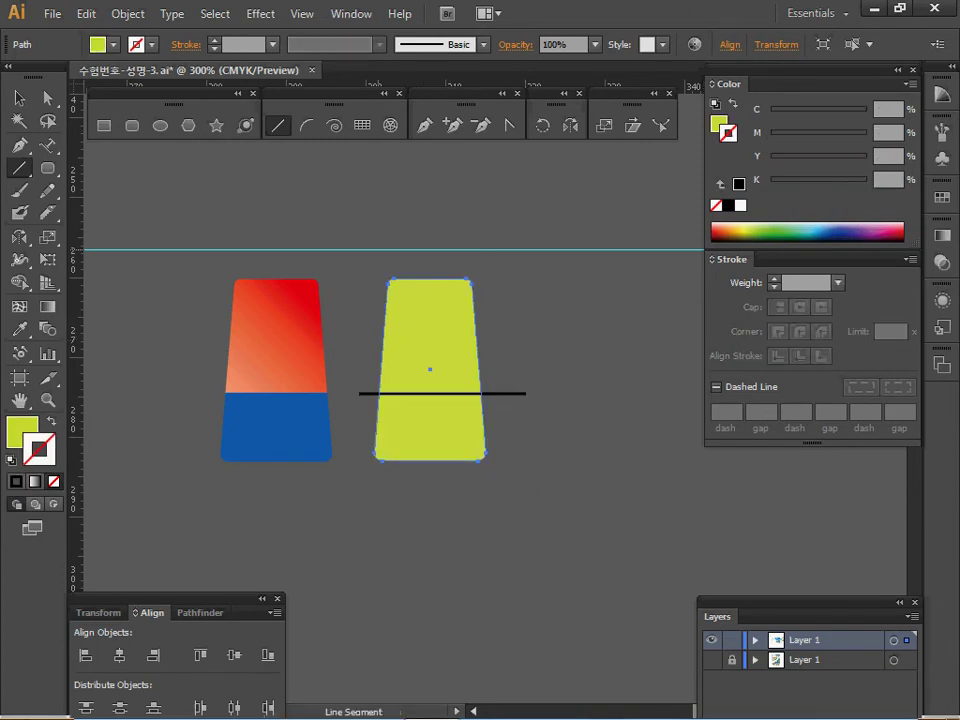
drag(343, 264, 550, 504)
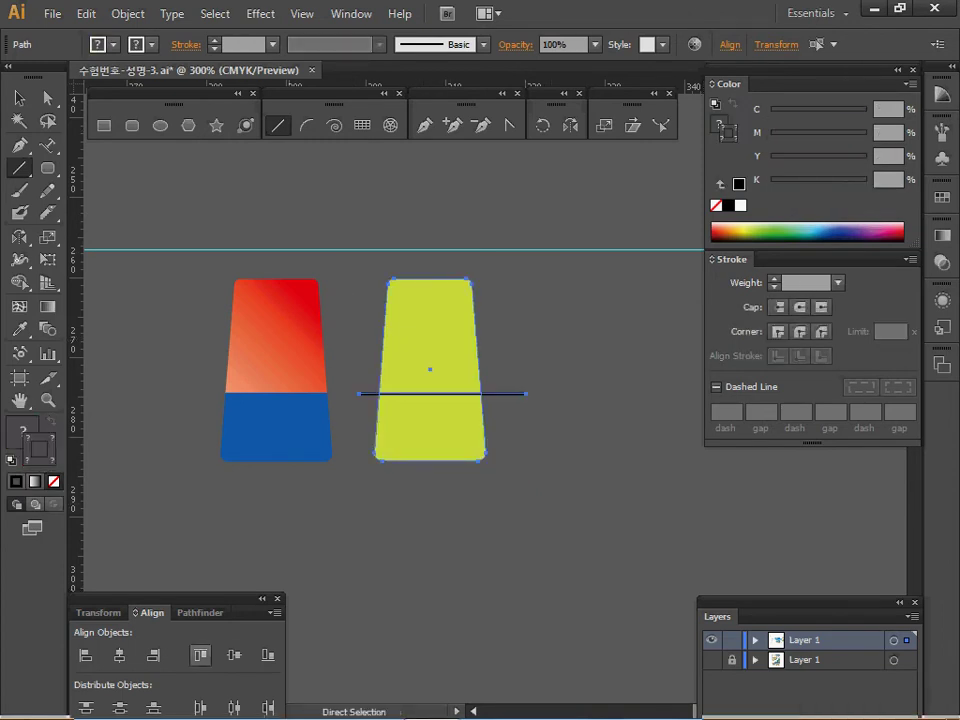
click(199, 613)
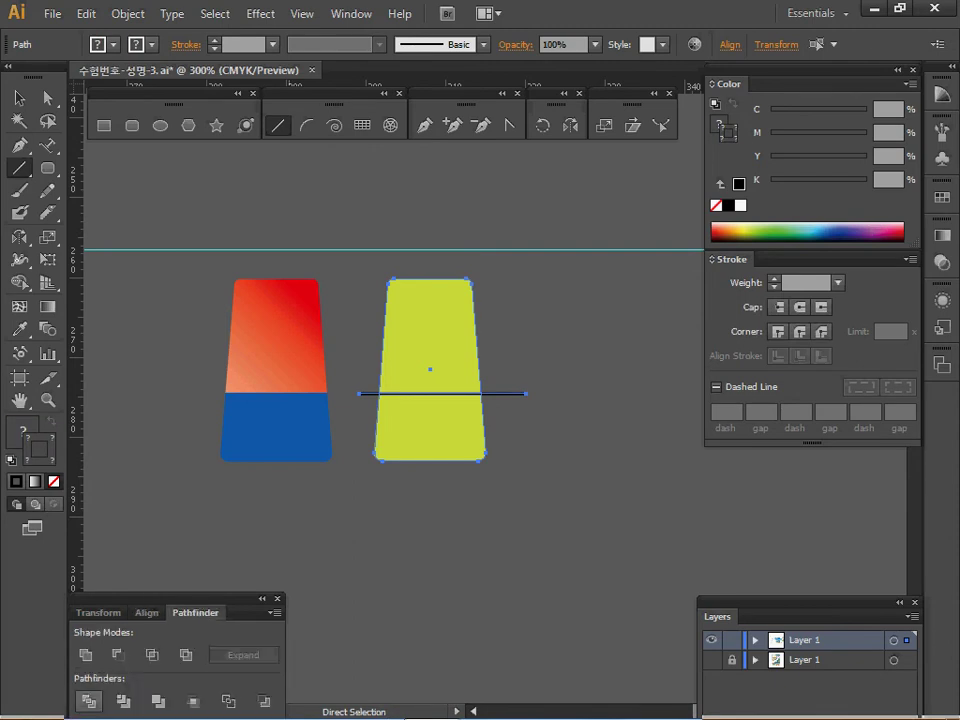
click(88, 701)
ctrl+click(345, 263)
Colour the divided trapezoid's lower piece blue and its upper piece with the red-orange gradient, sampled from the reference shape.
ctrl+click(430, 325)
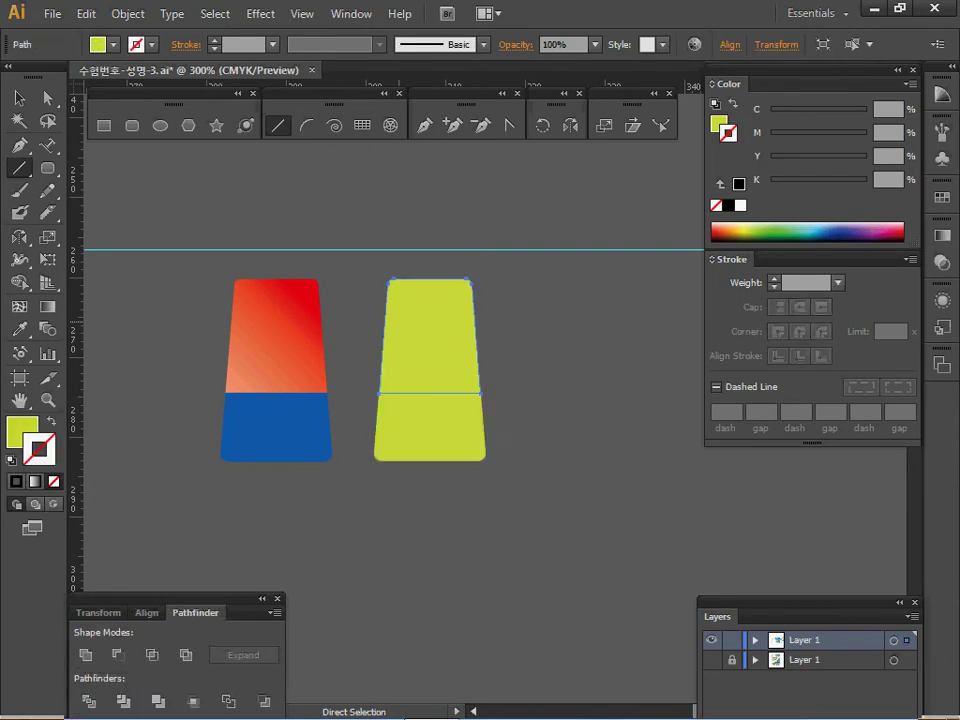
ctrl+click(430, 448)
key(i)
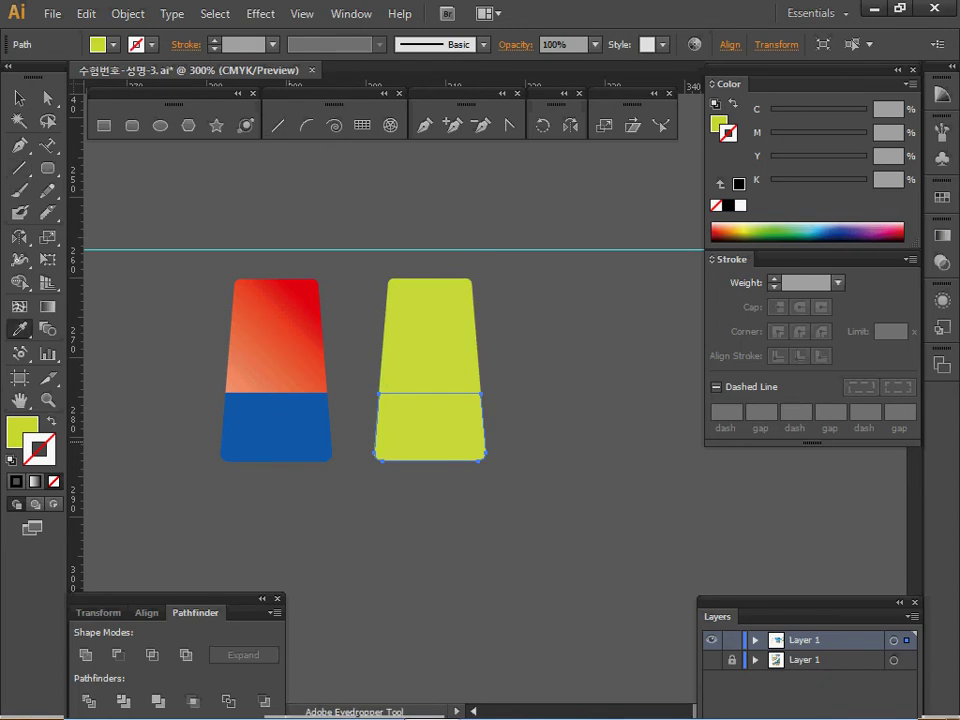
click(280, 436)
ctrl+click(430, 340)
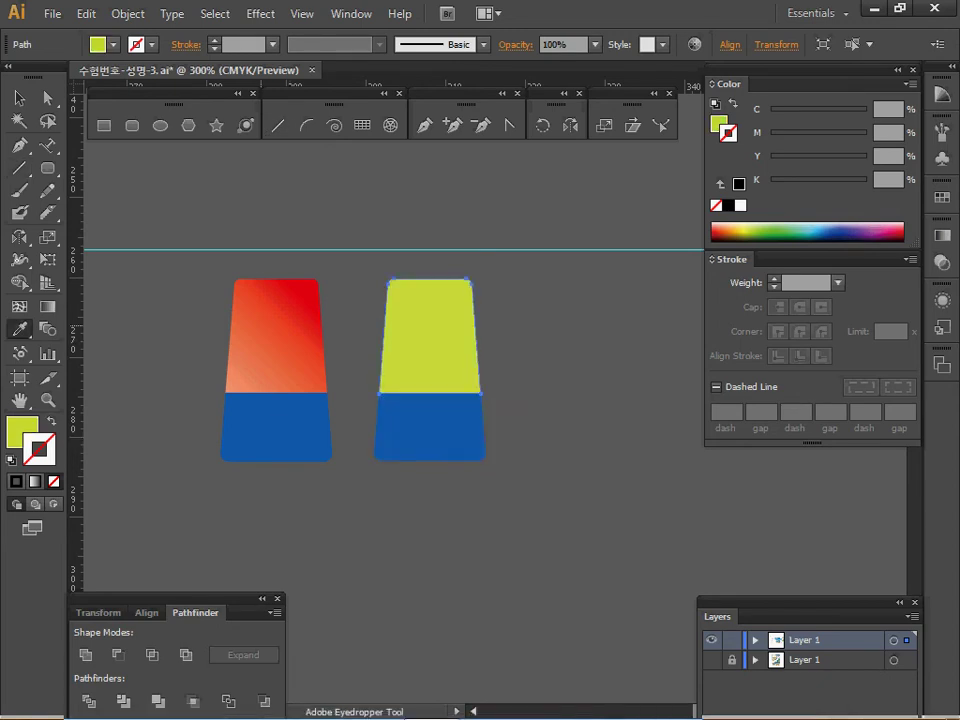
click(290, 300)
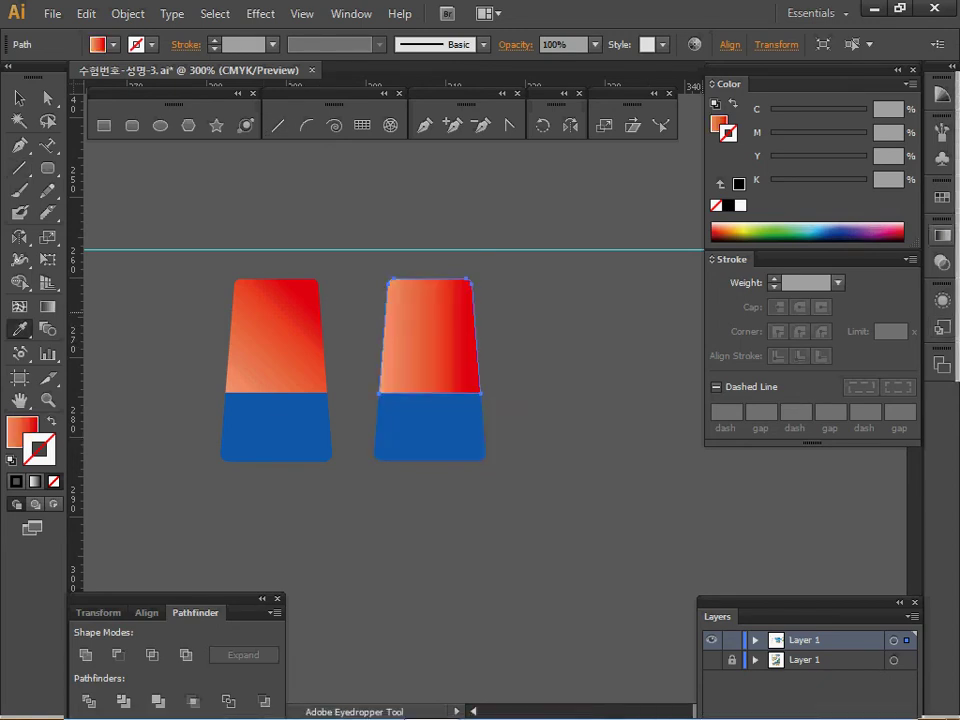
Set the upper piece's gradient angle to 45° and deselect the shape.
click(942, 235)
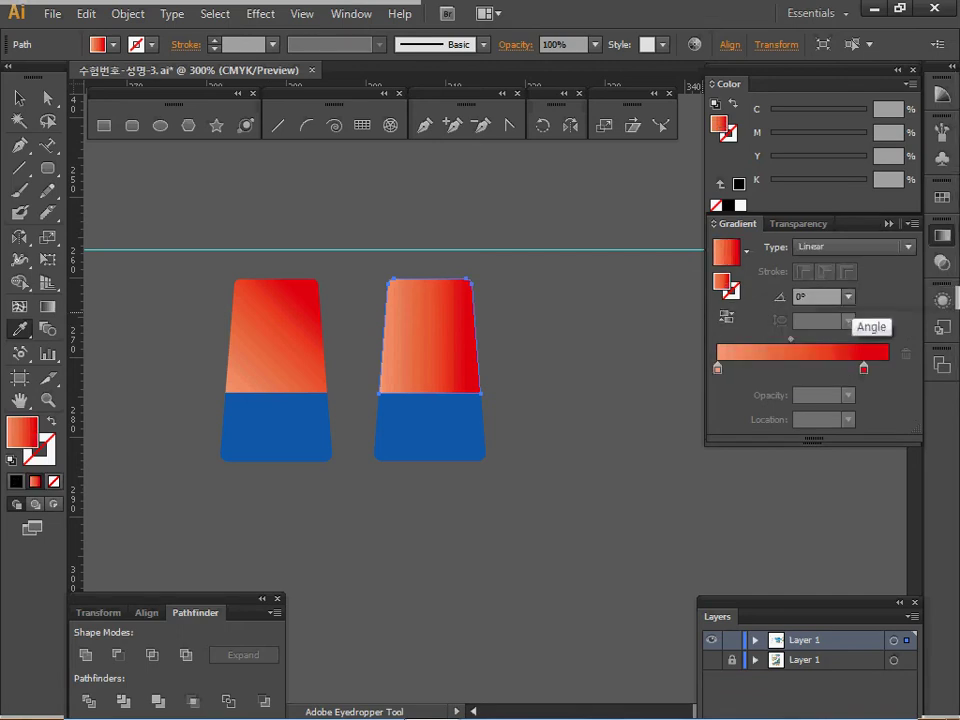
click(848, 296)
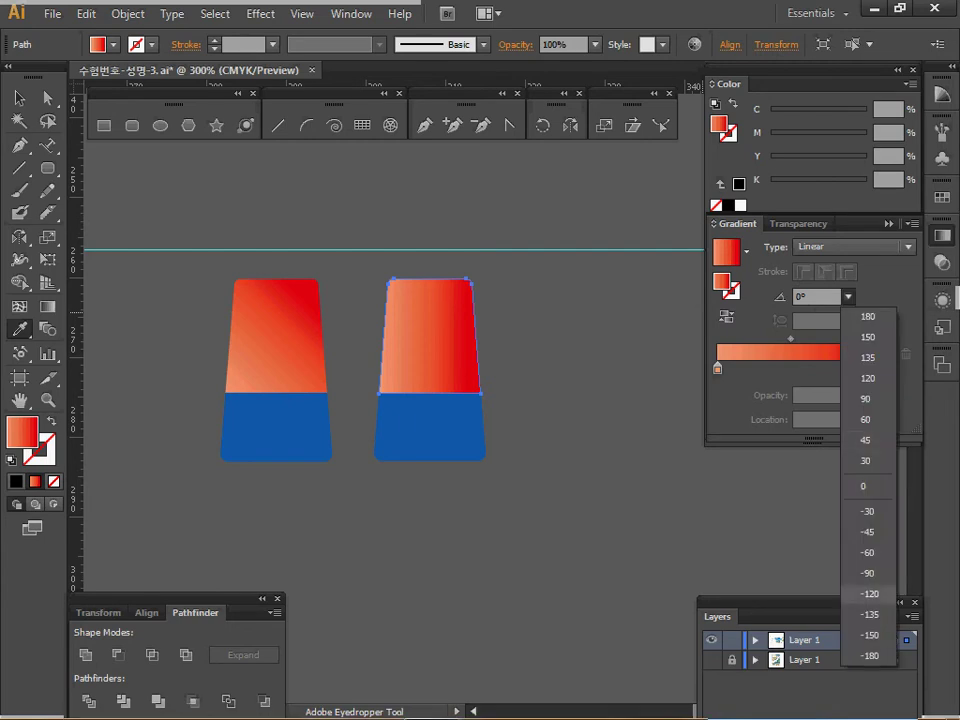
click(865, 440)
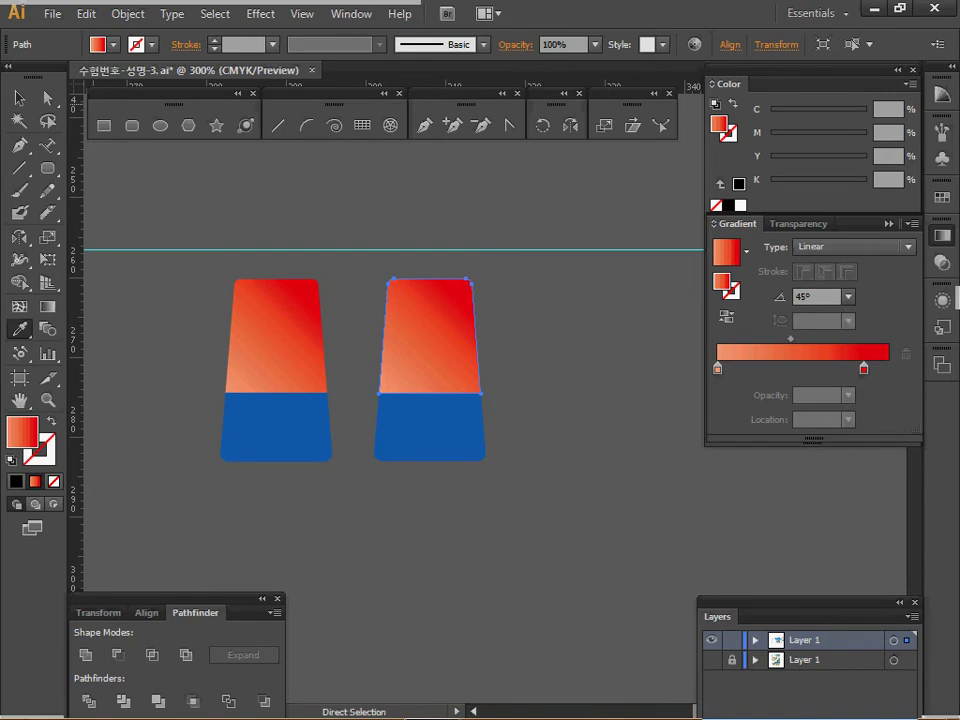
click(19, 98)
click(145, 300)
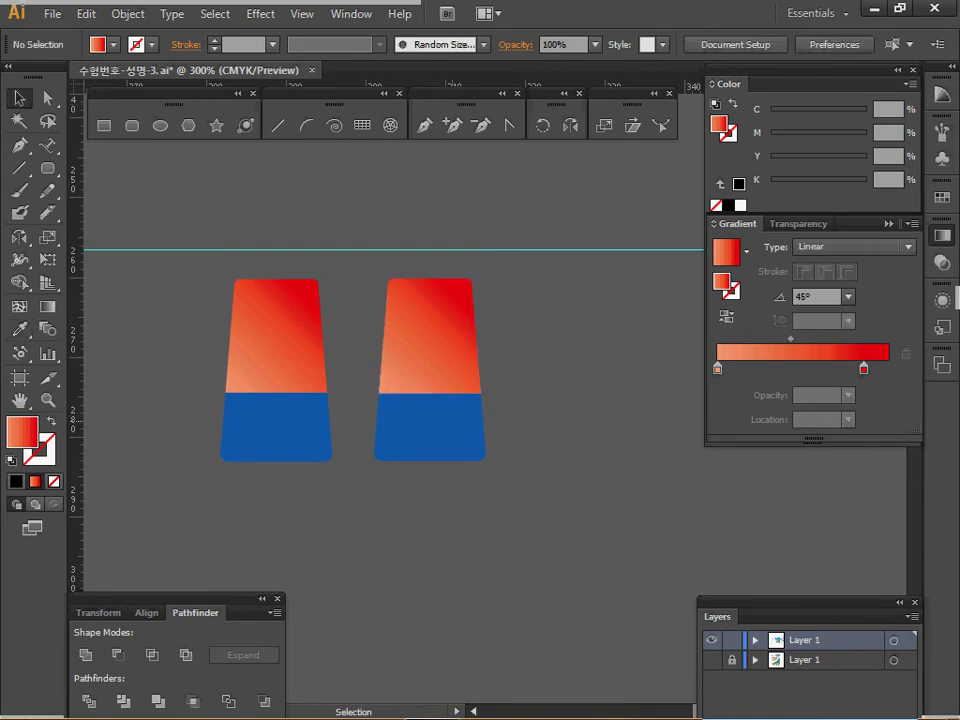
Cut the newly coloured trapezoid, paste it into the house illustration and place it under the roof's left eave.
click(430, 421)
key(ctrl+x)
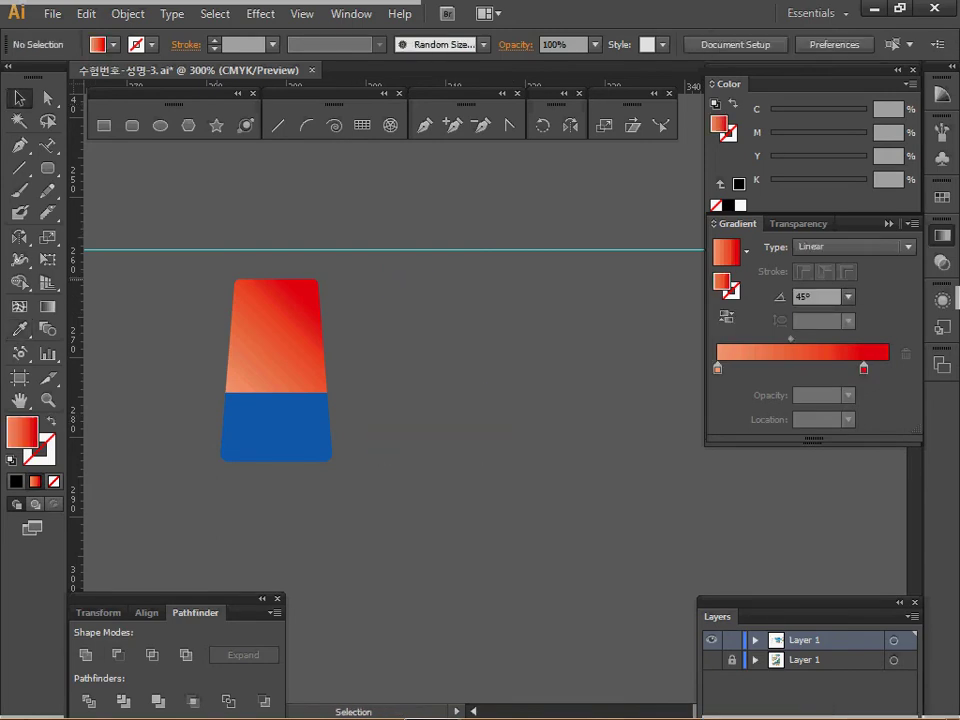
ctrl+alt+click(276, 386)
ctrl+alt+click(274, 388)
ctrl+alt+click(247, 340)
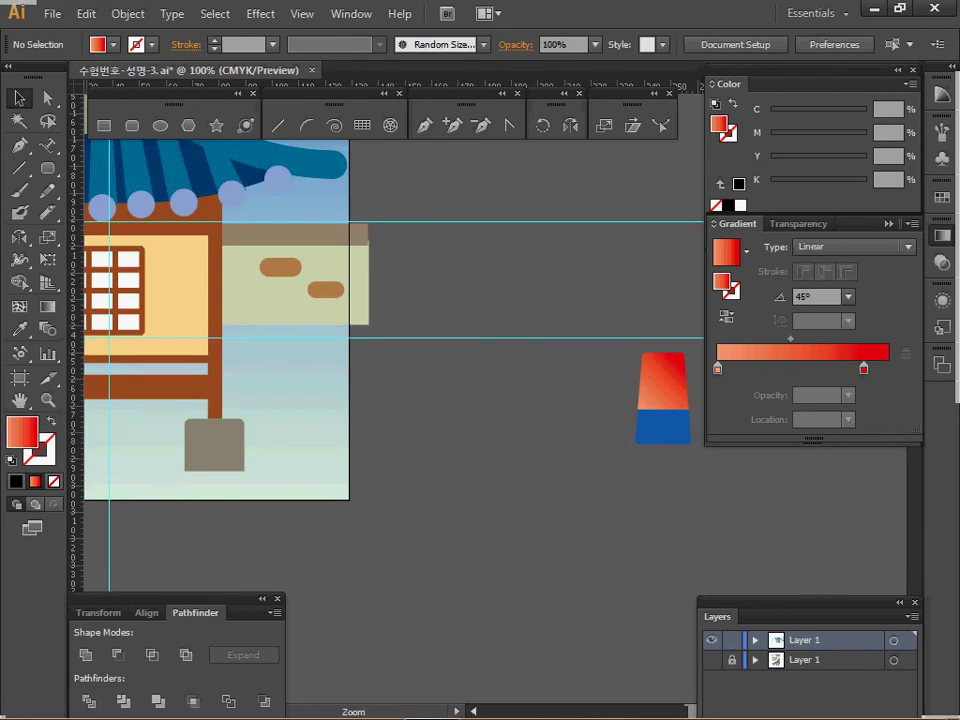
ctrl+click(457, 342)
drag(372, 370, 426, 340)
key(ctrl+v)
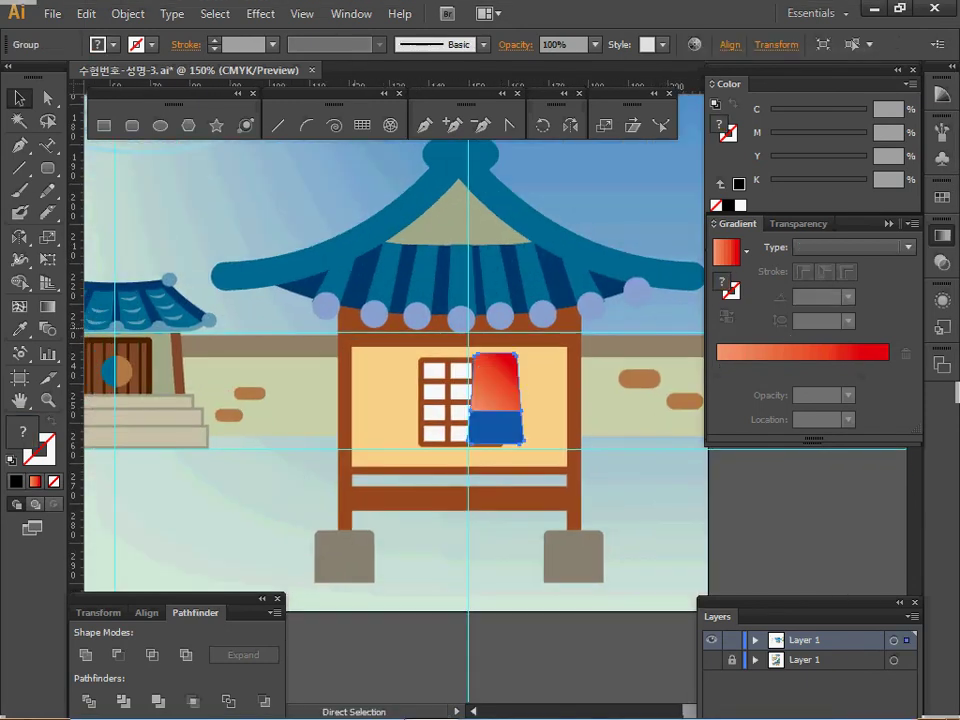
drag(496, 400, 275, 333)
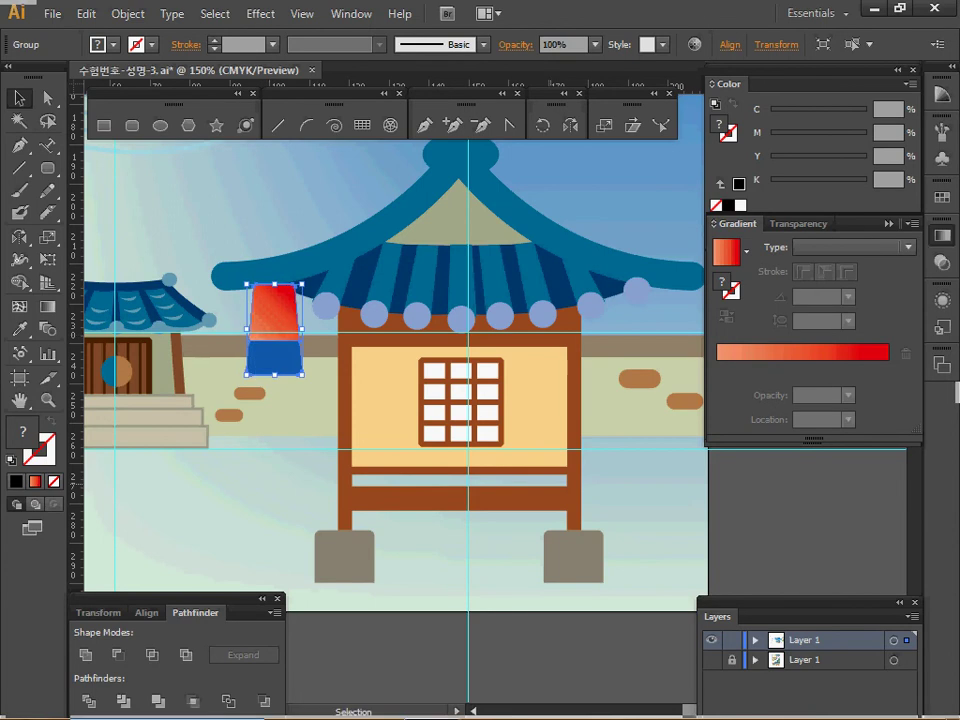
Compare the pasted trapezoid with the finished artwork underneath in outline view and nudge it to match its counterpart.
key(ctrl+y)
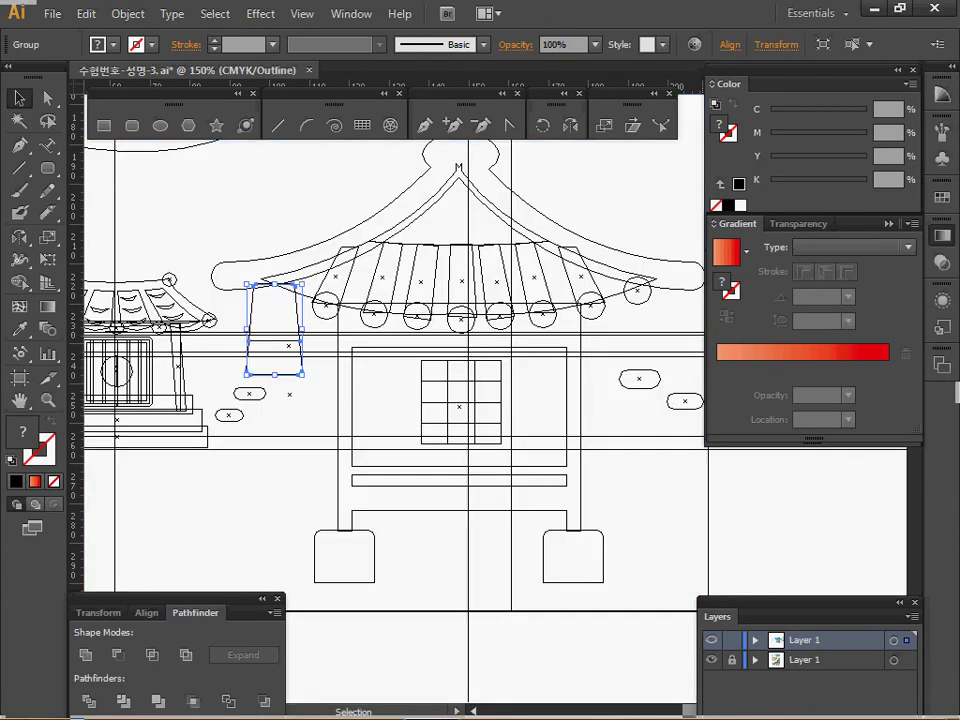
key(ctrl+shift+w)
key(shift+Right)
key(shift+Down)
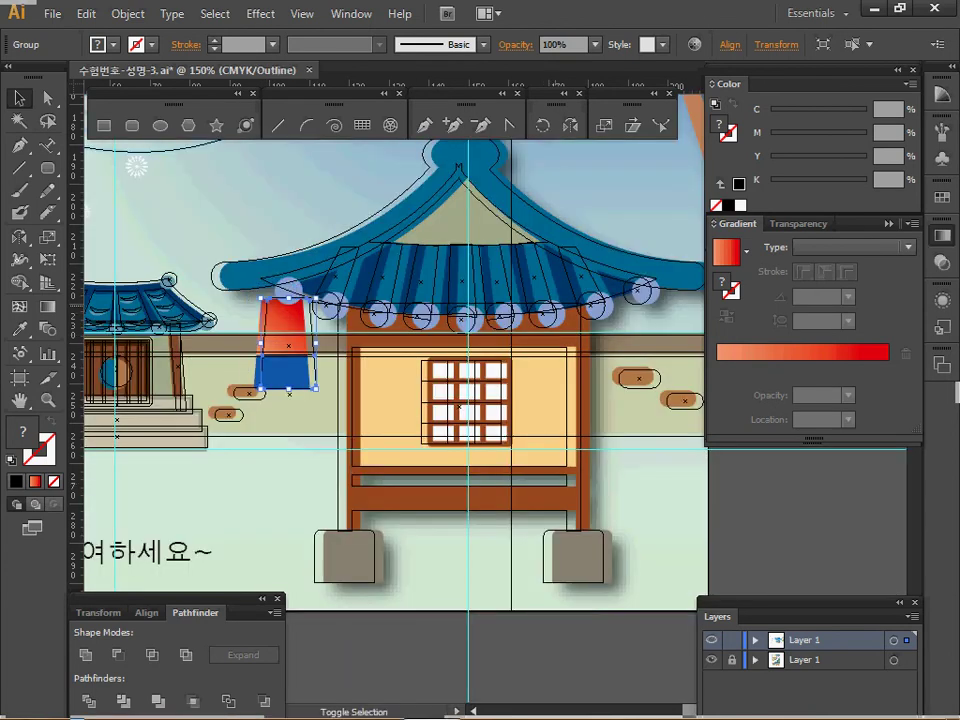
key(Left)
key(Left)
key(Left)
key(Left)
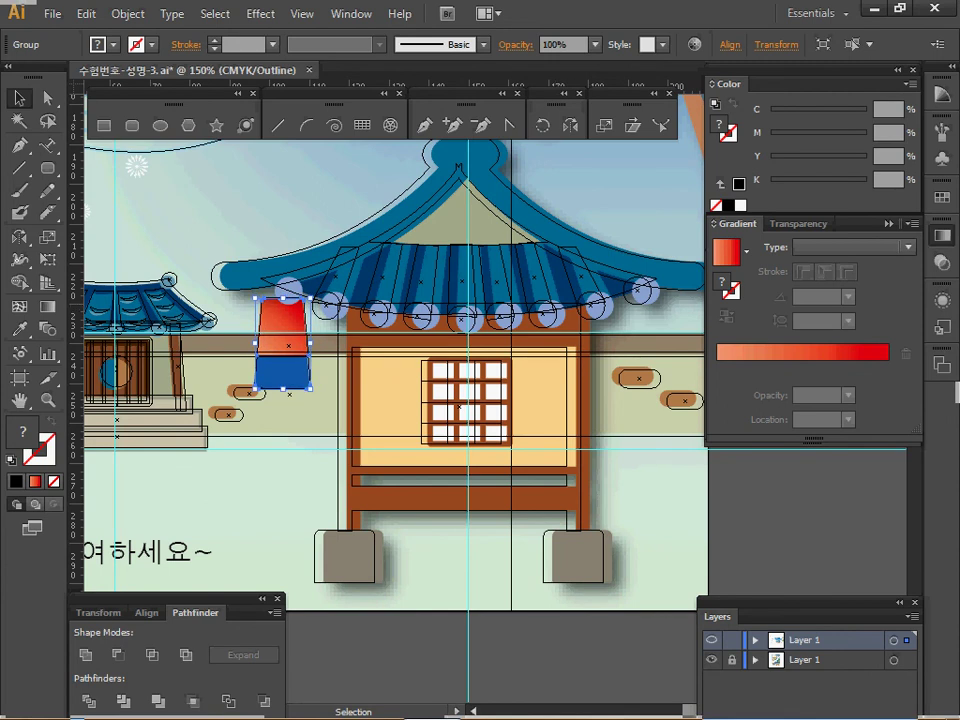
Return to the preview display with the upper layer hidden and save the document.
key(ctrl+shift+a)
key(ctrl+y)
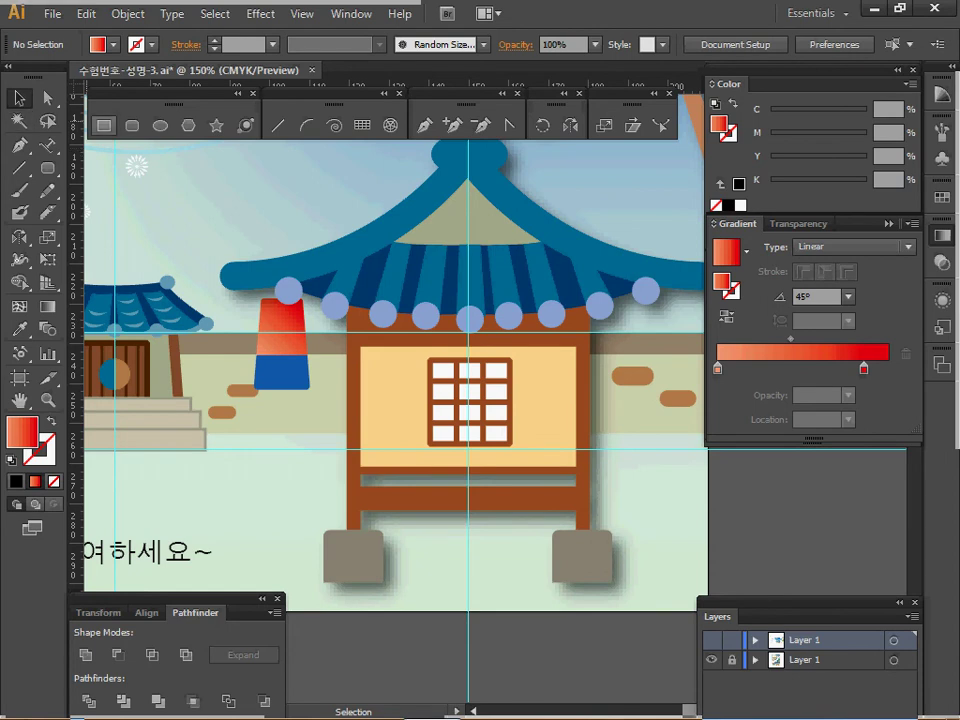
key(ctrl+s)
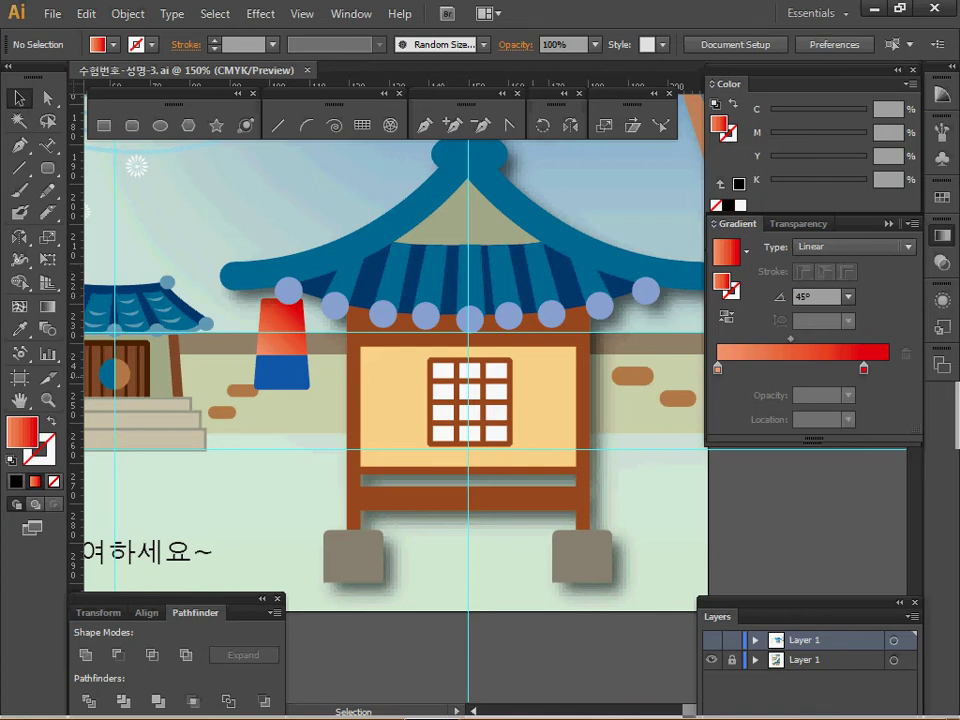
Examine the outlines and colours of the pine tree's trunk and foliage beside the artboard.
drag(620, 330, 104, 565)
key(ctrl+y)
scroll(390, 340, right, 5)
scroll(390, 340, up, 2)
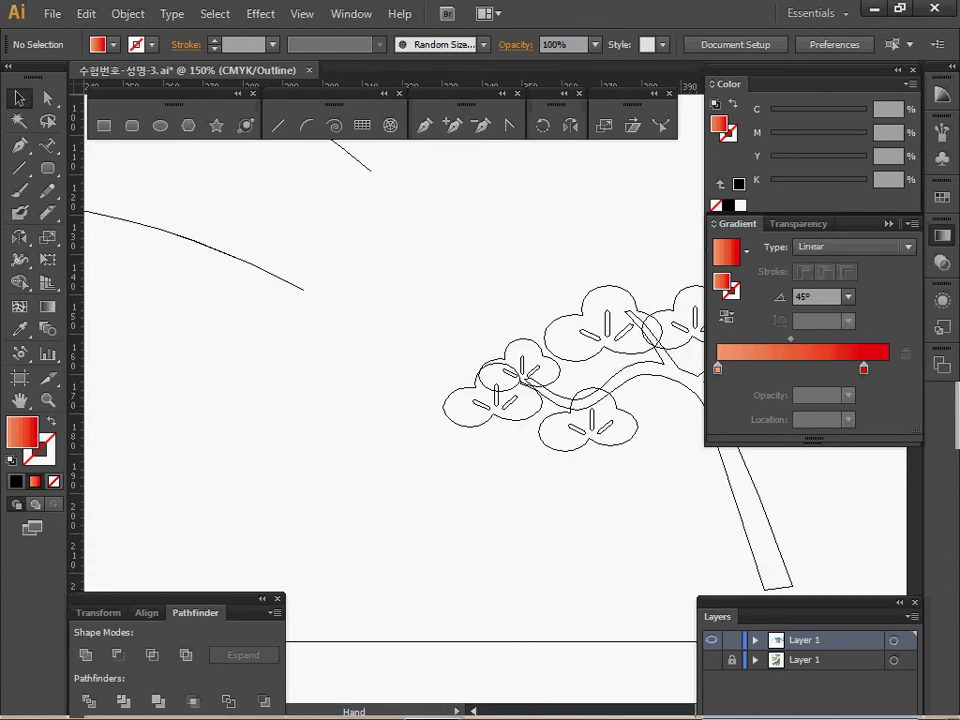
key(ctrl+y)
drag(684, 423, 488, 398)
ctrl+click(479, 404)
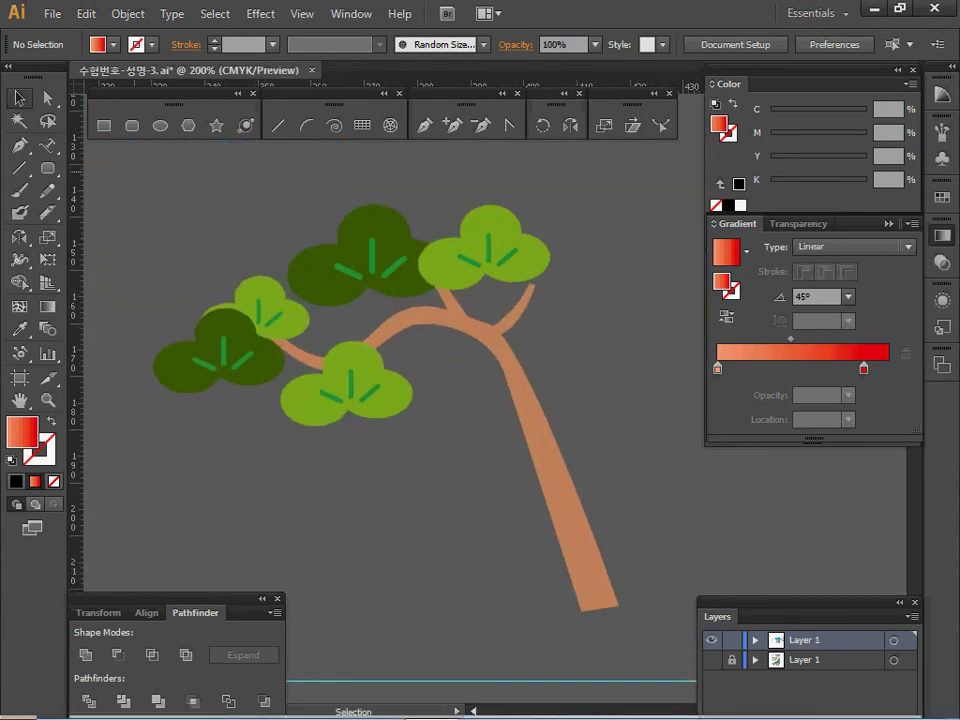
click(528, 412)
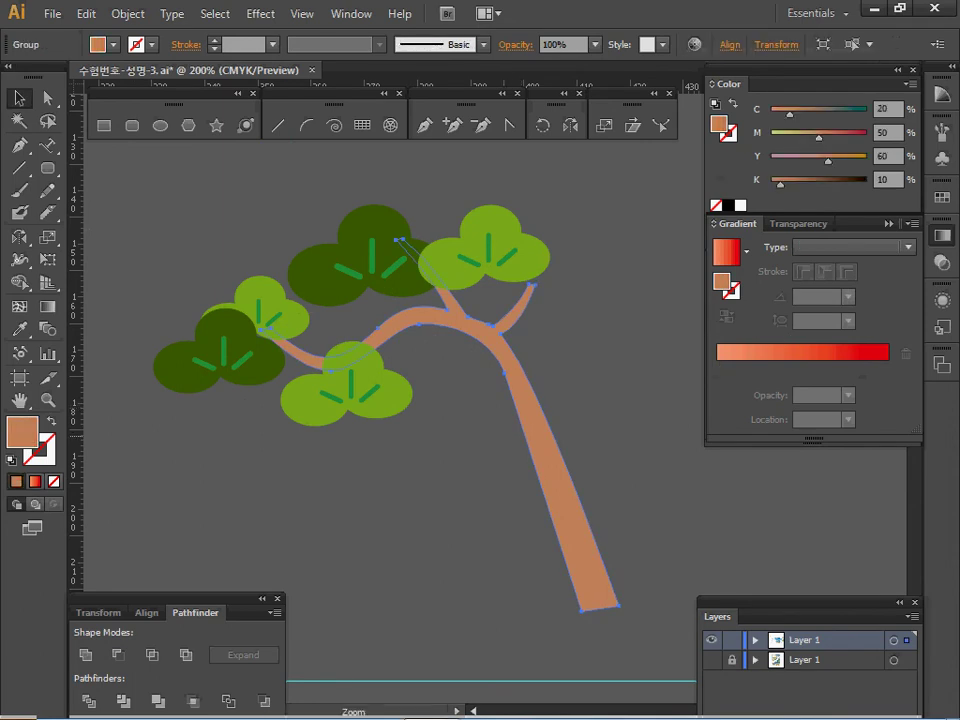
ctrl+alt+click(508, 415)
drag(508, 415, 444, 421)
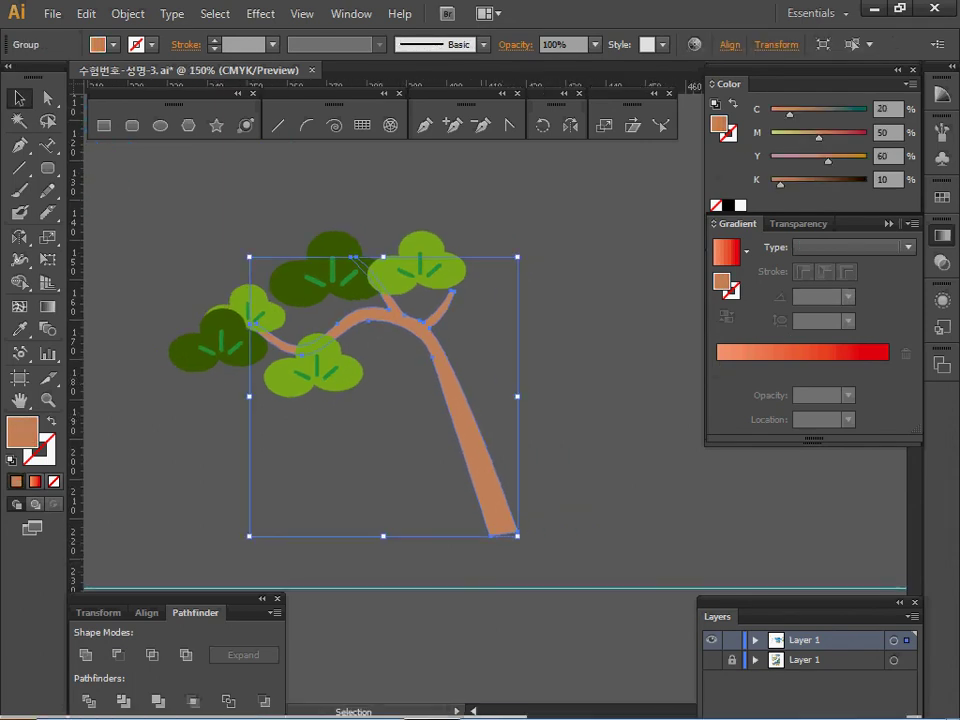
Draw overlapping ellipses in the foliage's dark green below the tree's branches and unite them into one three-lobed foliage shape.
ctrl+click(230, 207)
ctrl+click(212, 340)
ctrl+click(195, 245)
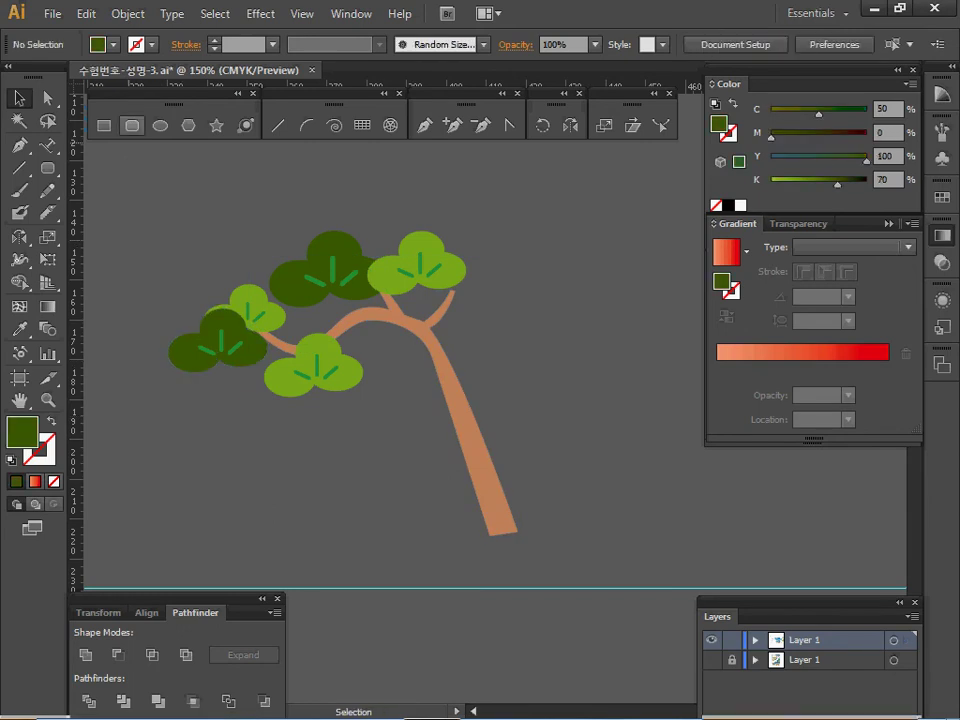
click(160, 125)
drag(255, 450, 328, 399)
drag(229, 421, 300, 418)
key(ctrl+a)
click(86, 655)
key(ctrl+shift+a)
ctrl+click(295, 287)
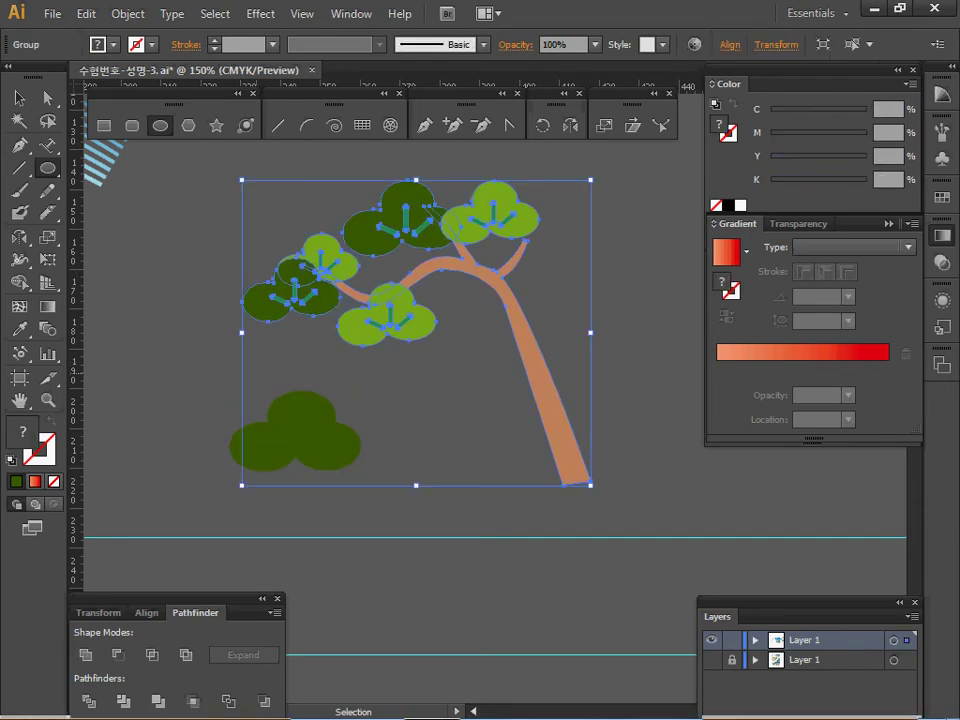
ctrl+click(290, 357)
Set up the Line Segment tool with no fill and a white stroke.
key(backslash)
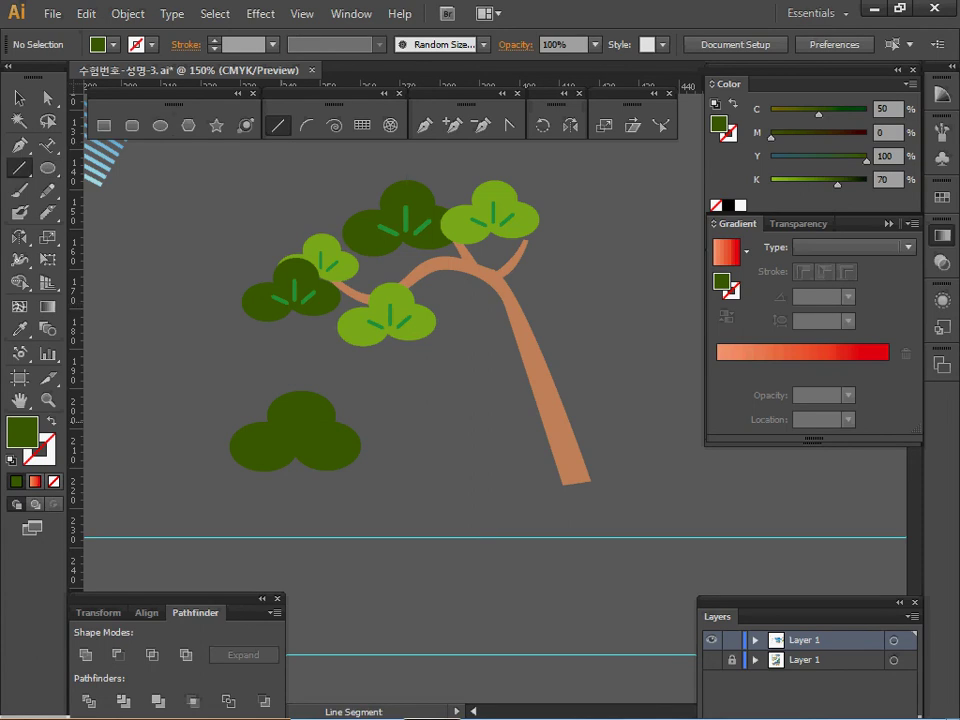
key(d)
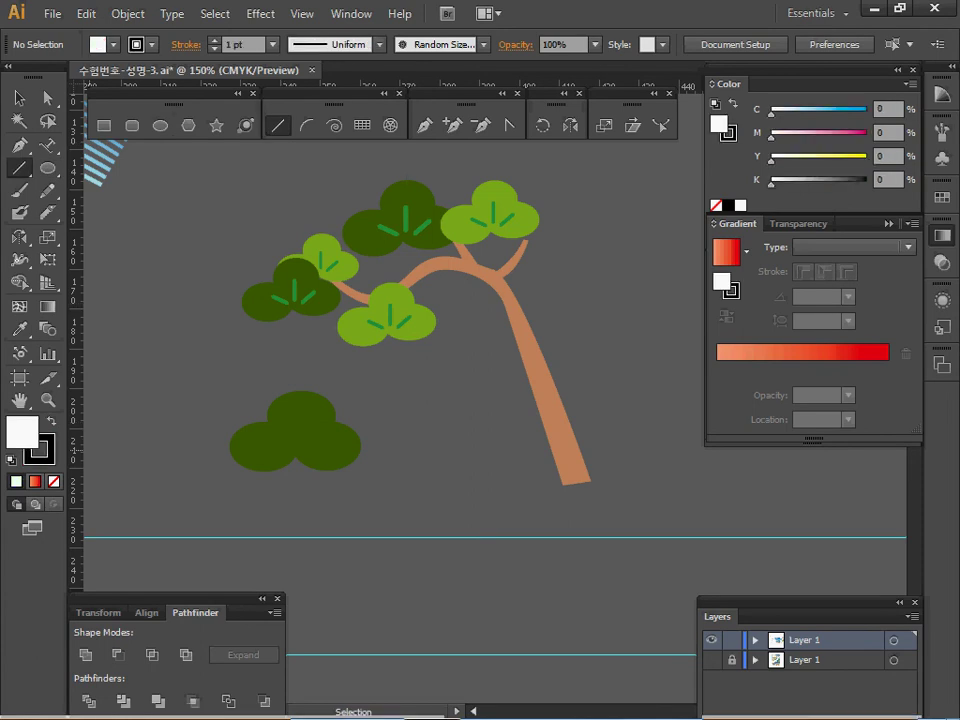
key(shift+x)
key(slash)
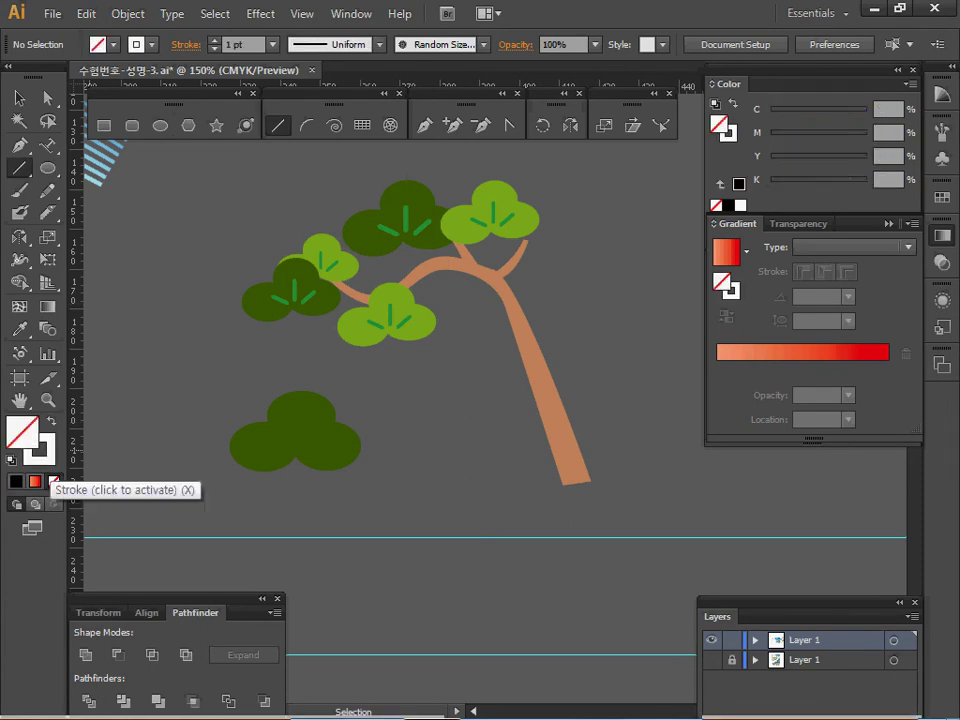
click(42, 452)
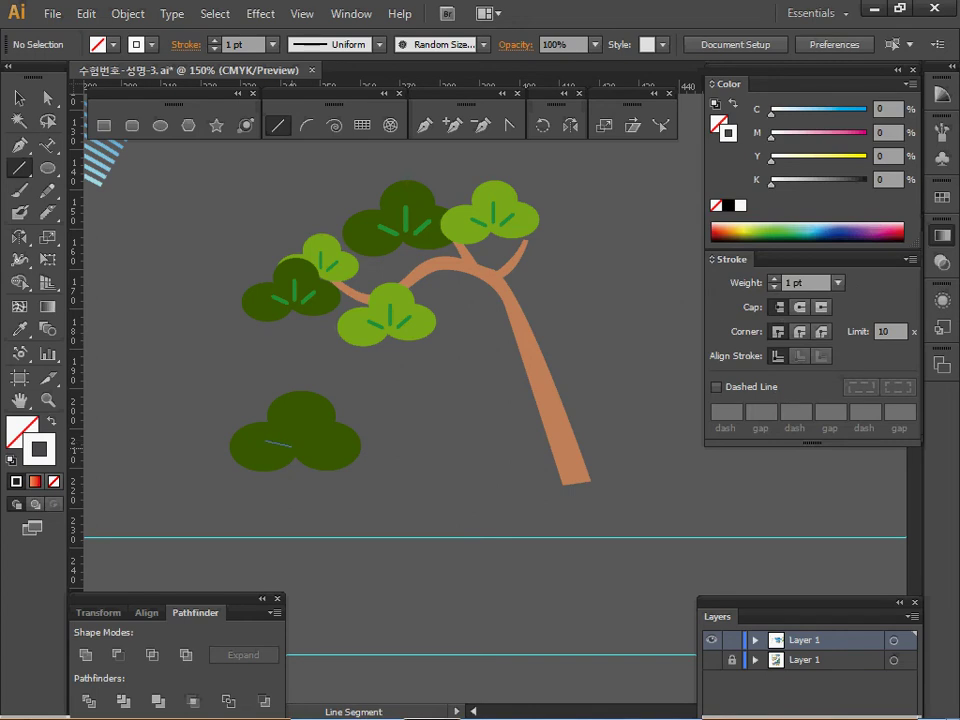
Draw three short white lines fanning out on the new foliage shape with a 3 pt stroke.
drag(265, 440, 291, 449)
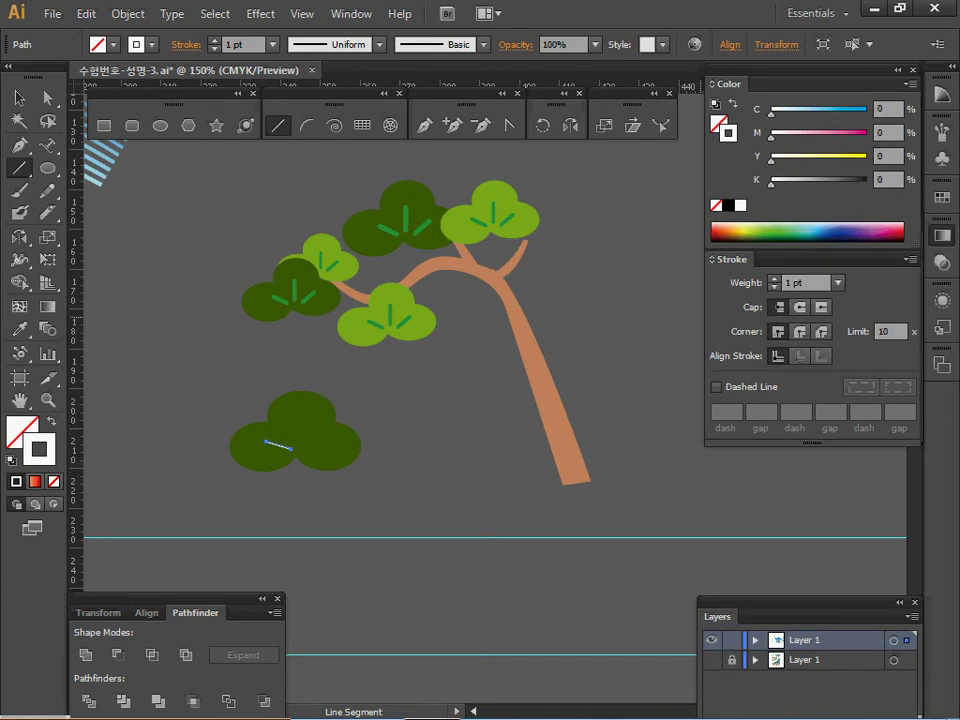
click(214, 40)
click(214, 40)
drag(298, 420, 306, 451)
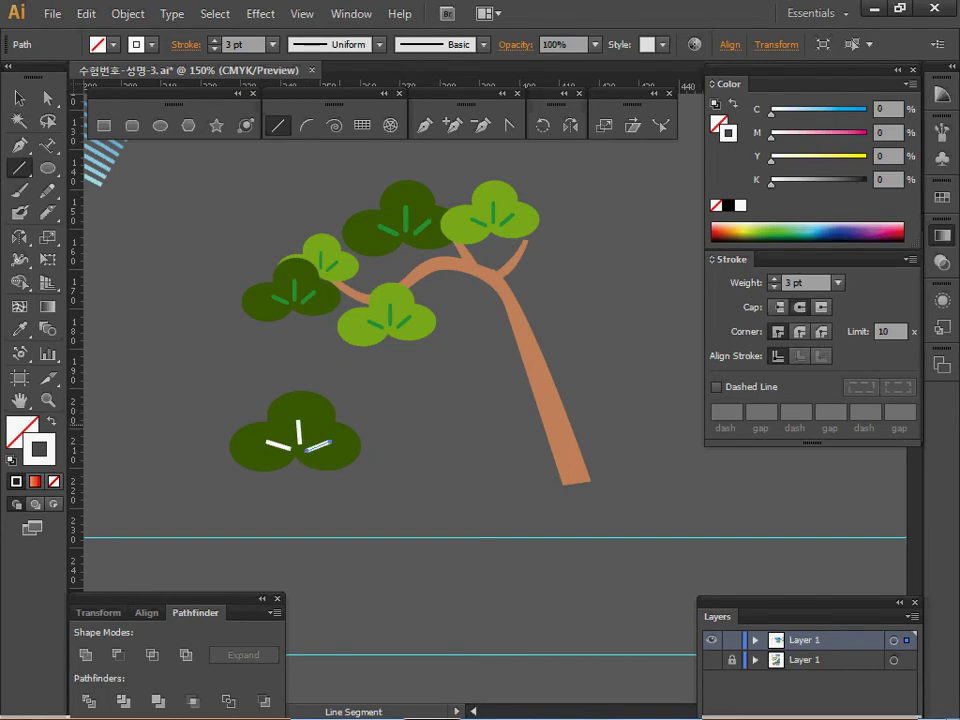
Convert the three white lines' strokes to outlined shapes and fill them with the green sampled from the existing foliage's lines.
drag(246, 395, 350, 487)
ctrl+shift+click(338, 458)
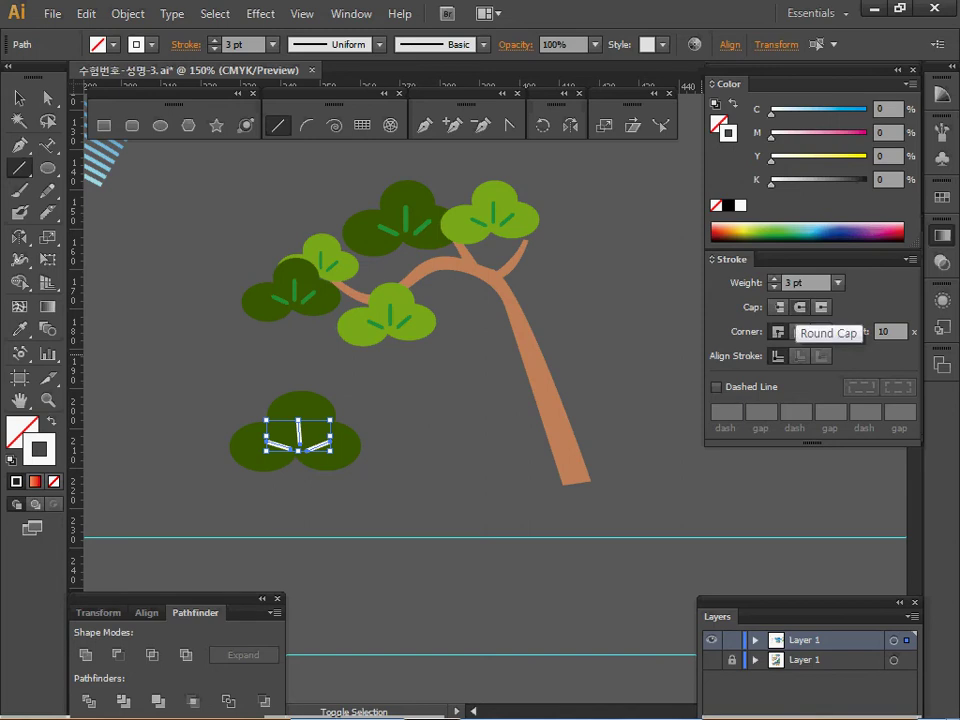
key(ctrl+shift+b)
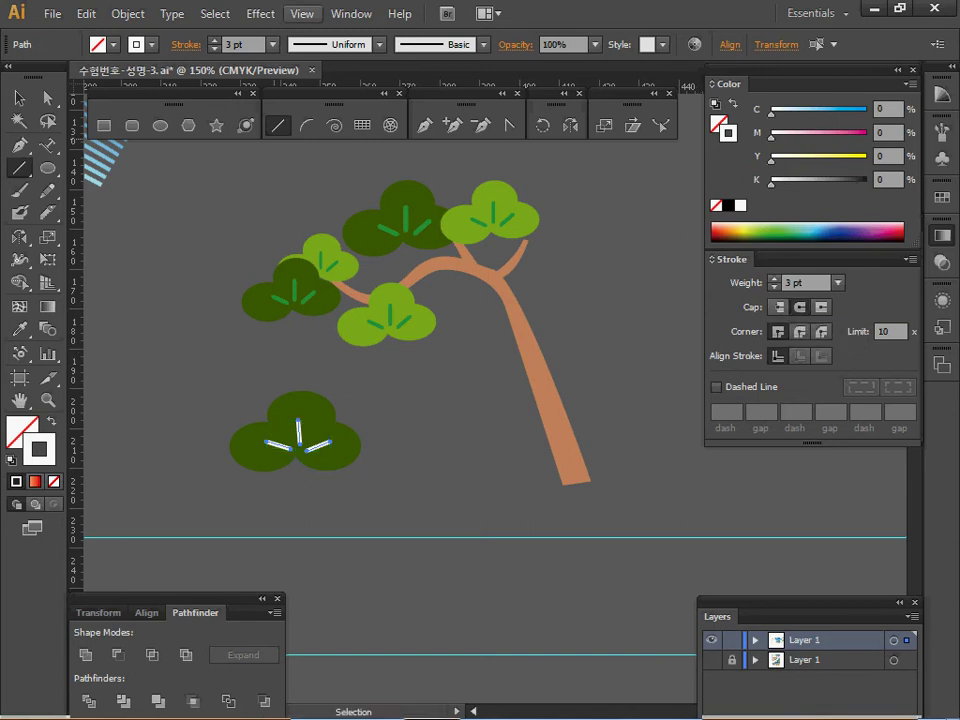
click(128, 13)
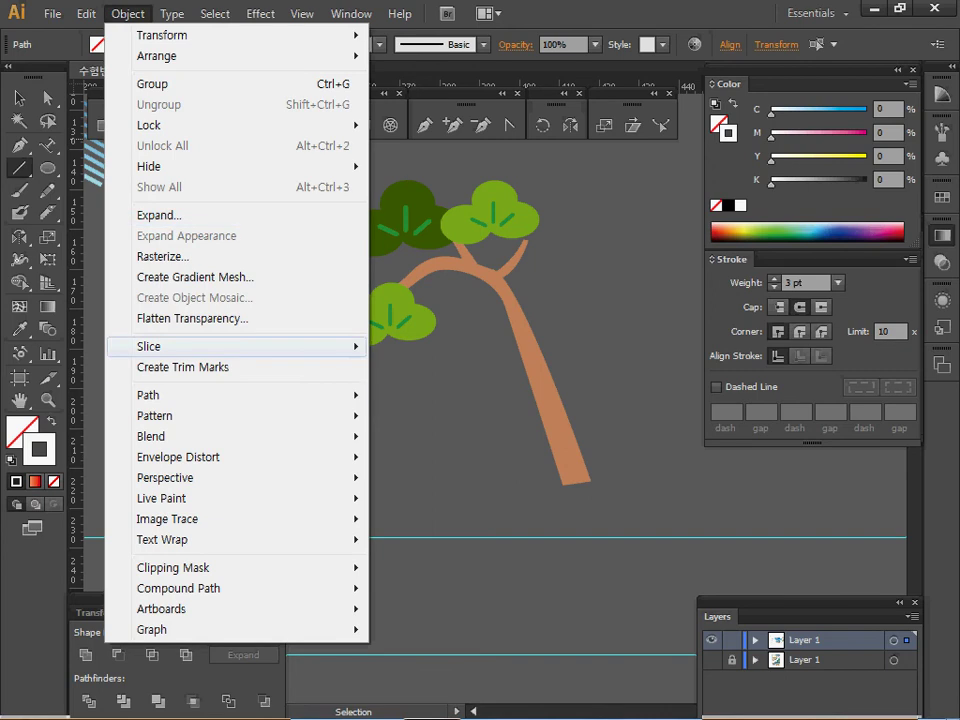
mouse_move(200, 395)
click(432, 443)
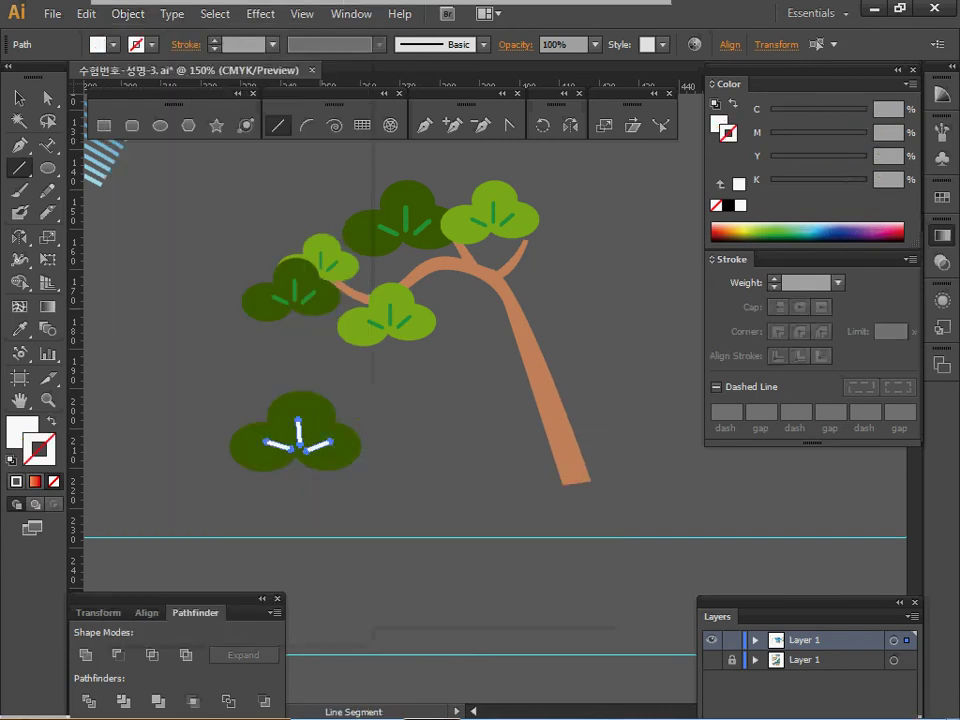
key(i)
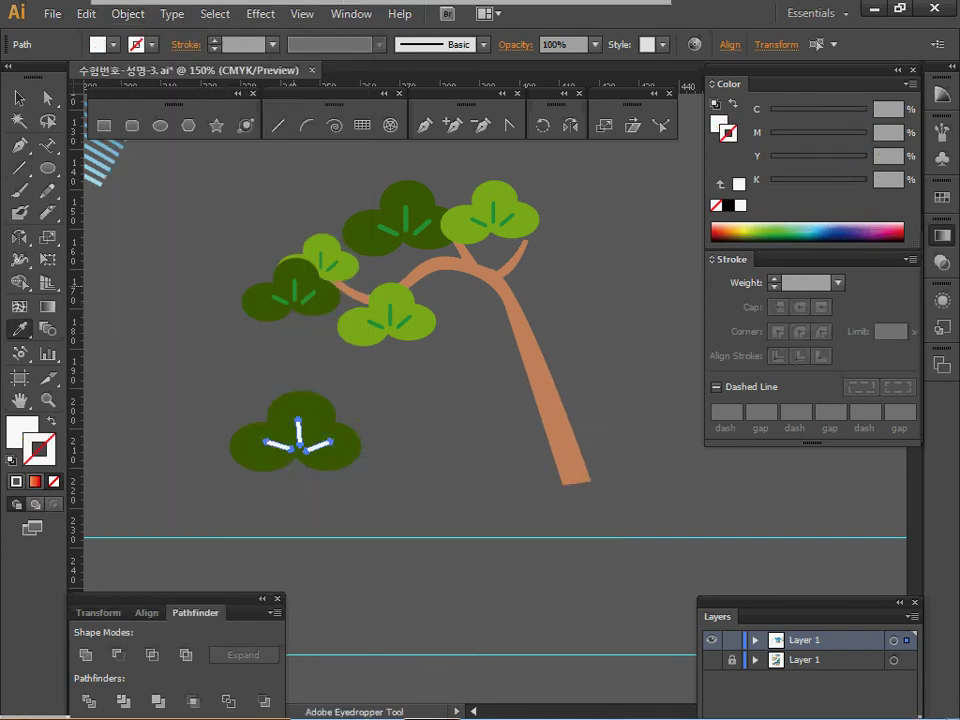
click(295, 288)
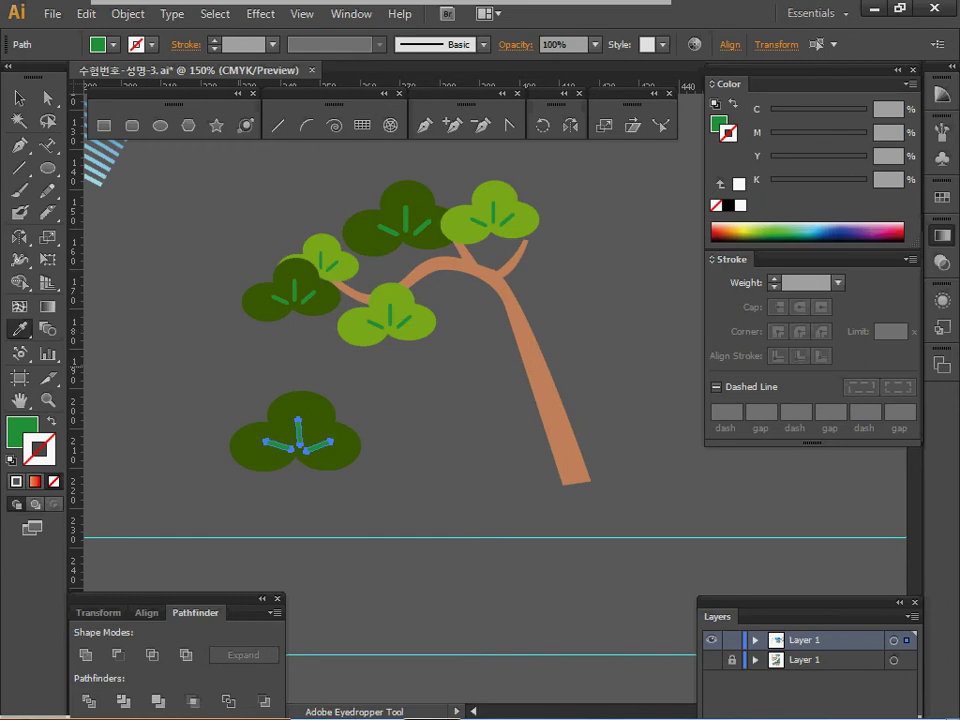
Duplicate the three-lobed foliage twice, shrink one copy, and fill its lobed shape with the tree's light green.
key(v)
drag(230, 394, 386, 490)
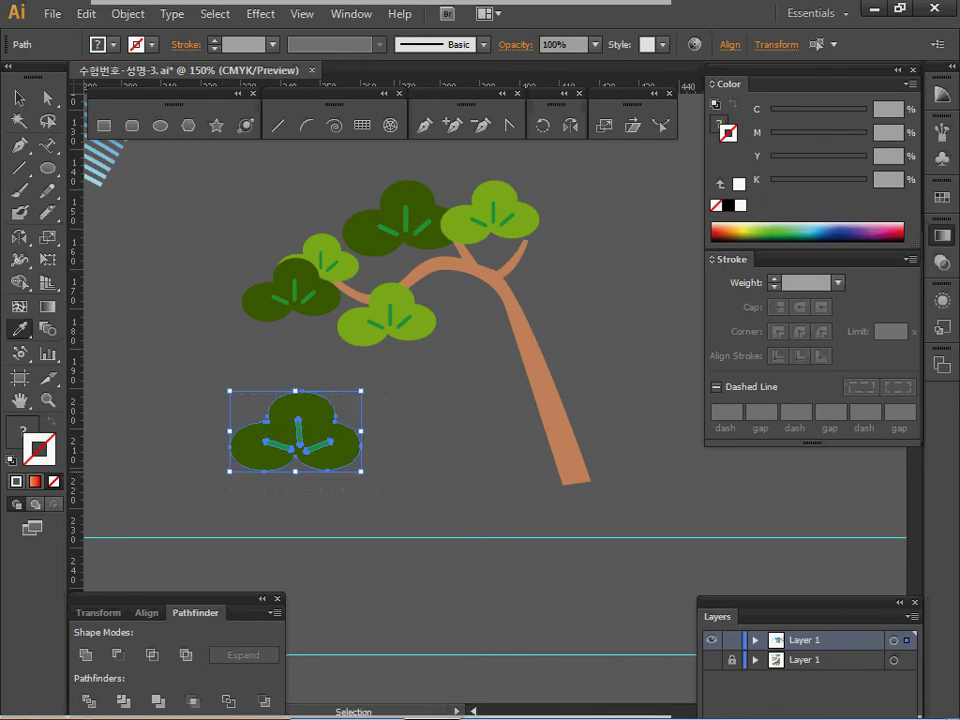
drag(300, 440, 376, 478)
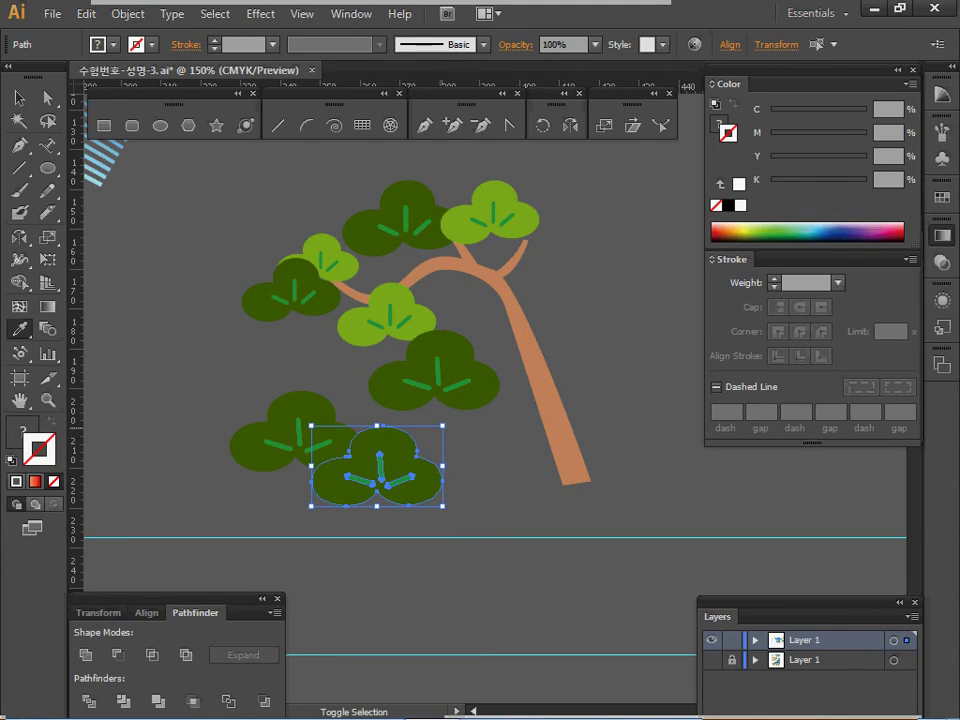
drag(428, 434, 409, 446)
ctrl+click(446, 471)
ctrl+click(366, 462)
key(i)
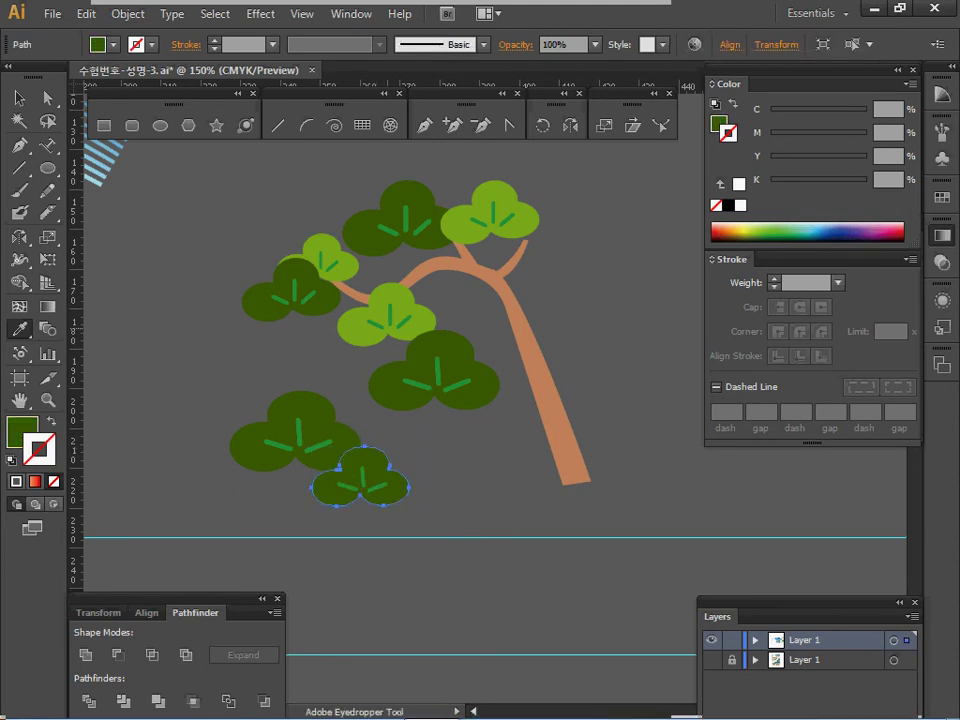
click(391, 298)
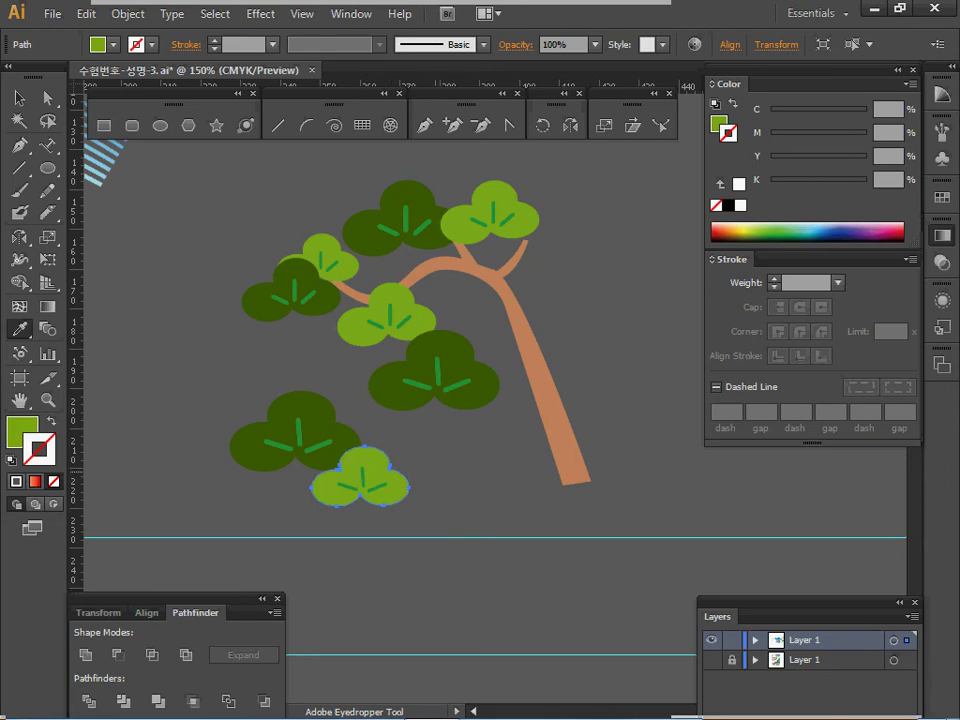
Delete the three practice foliage shapes and their lines below the pine tree.
ctrl+click(203, 384)
drag(203, 384, 452, 492)
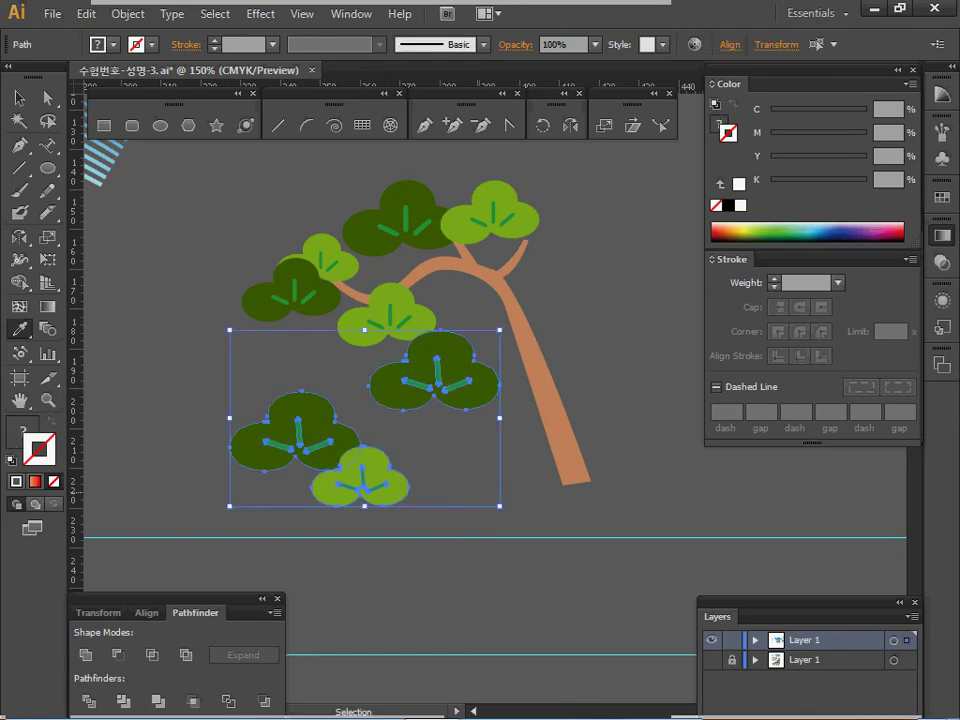
key(i)
key(Delete)
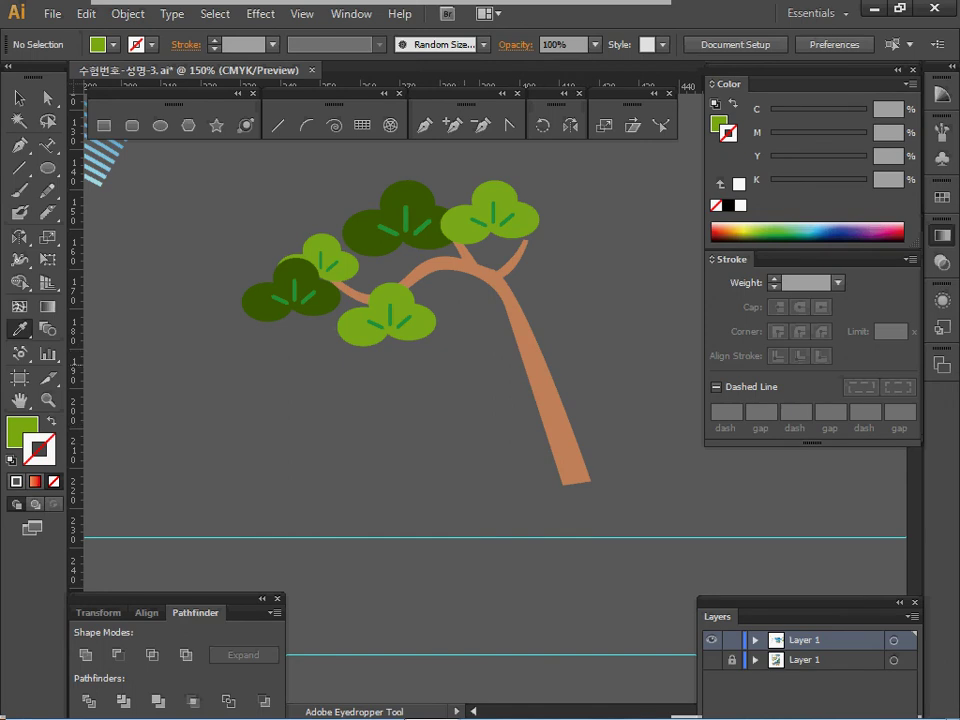
Select the whole pine tree, including trunk and foliage, and cut it.
key(v)
click(19, 98)
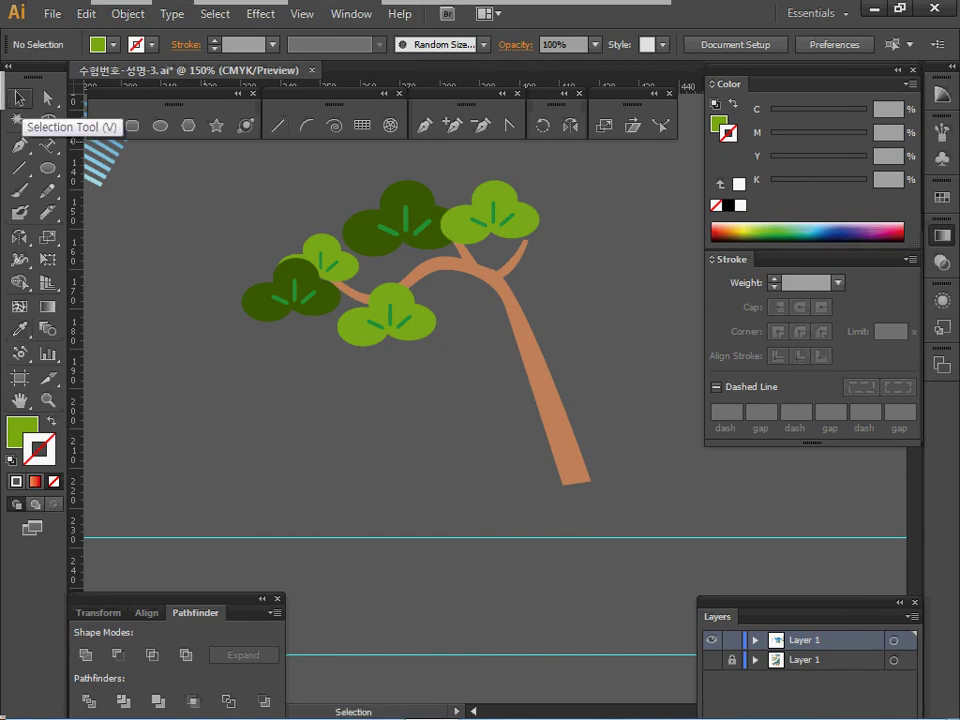
drag(277, 190, 567, 364)
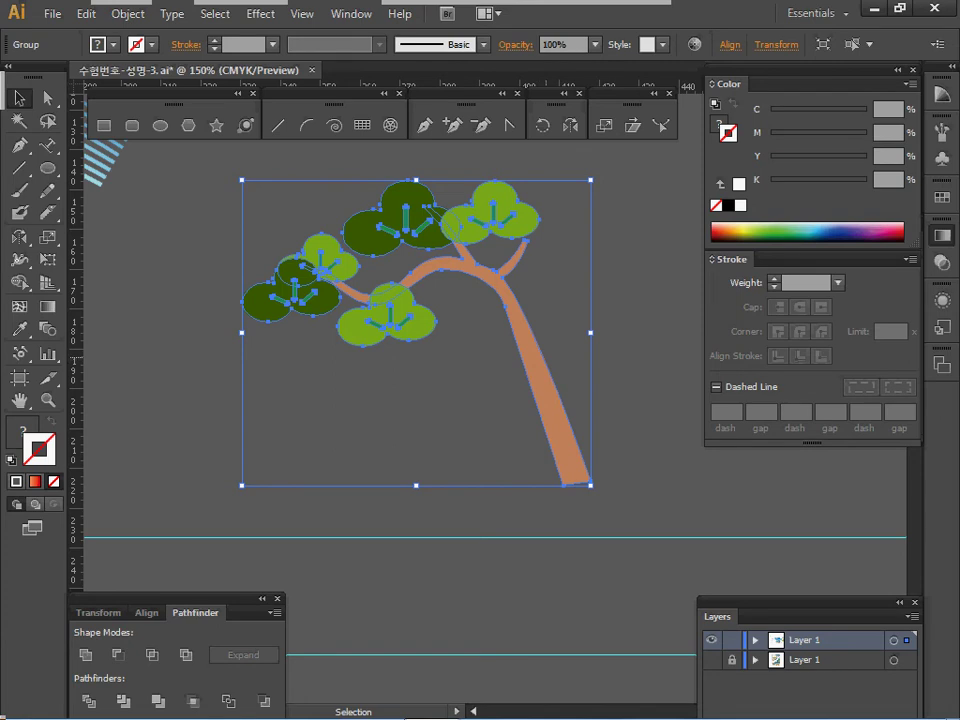
key(a)
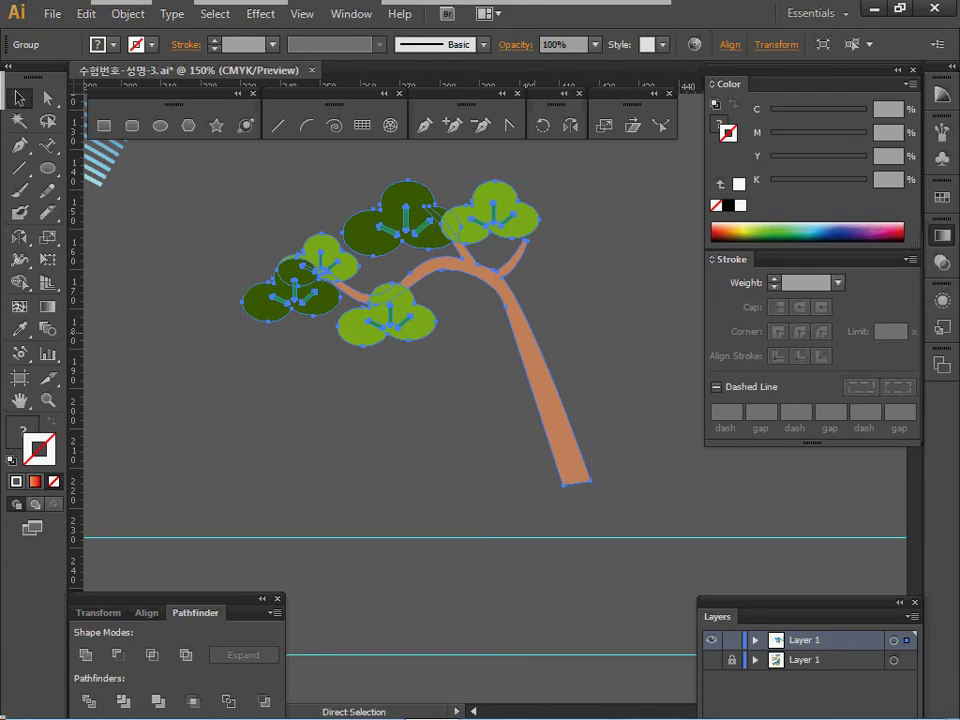
key(ctrl+x)
Show the locked reference layer and switch the artwork to Outline view around the house.
drag(300, 350, 618, 400)
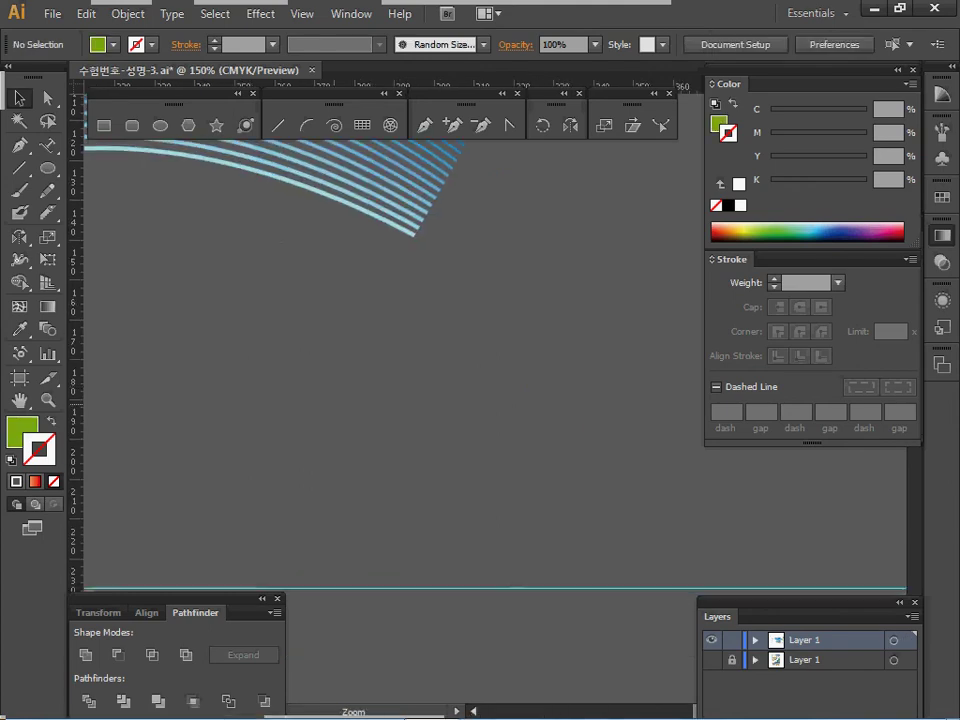
ctrl+alt+click(325, 398)
ctrl+alt+click(325, 398)
drag(456, 412, 400, 350)
click(711, 660)
key(ctrl+y)
key(a)
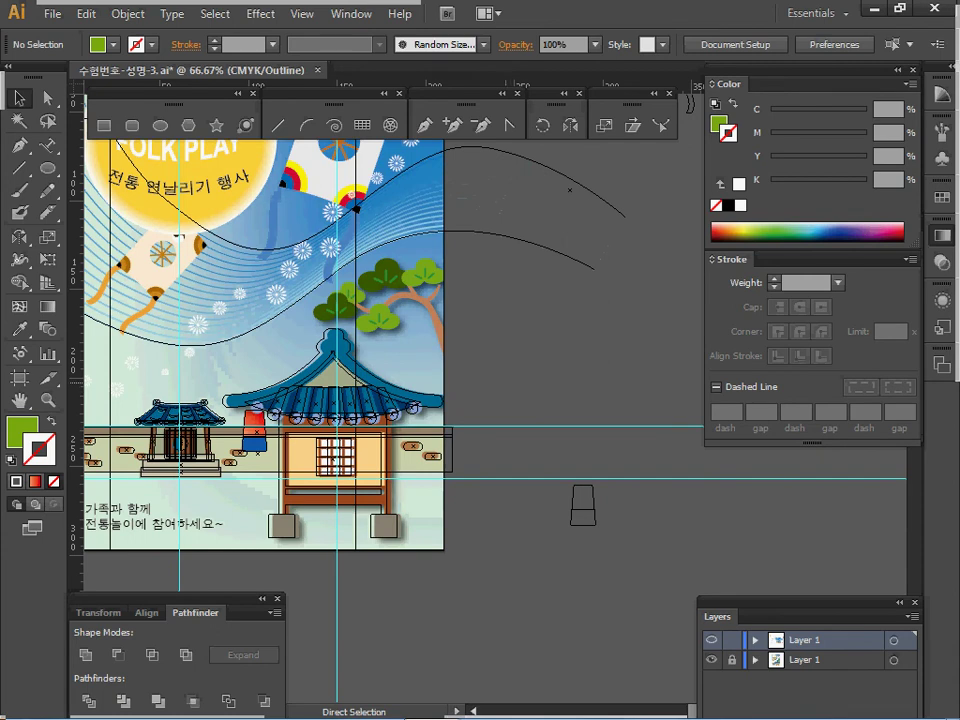
Paste the pine tree and place it over the reference tree above the house's roof.
key(ctrl+f)
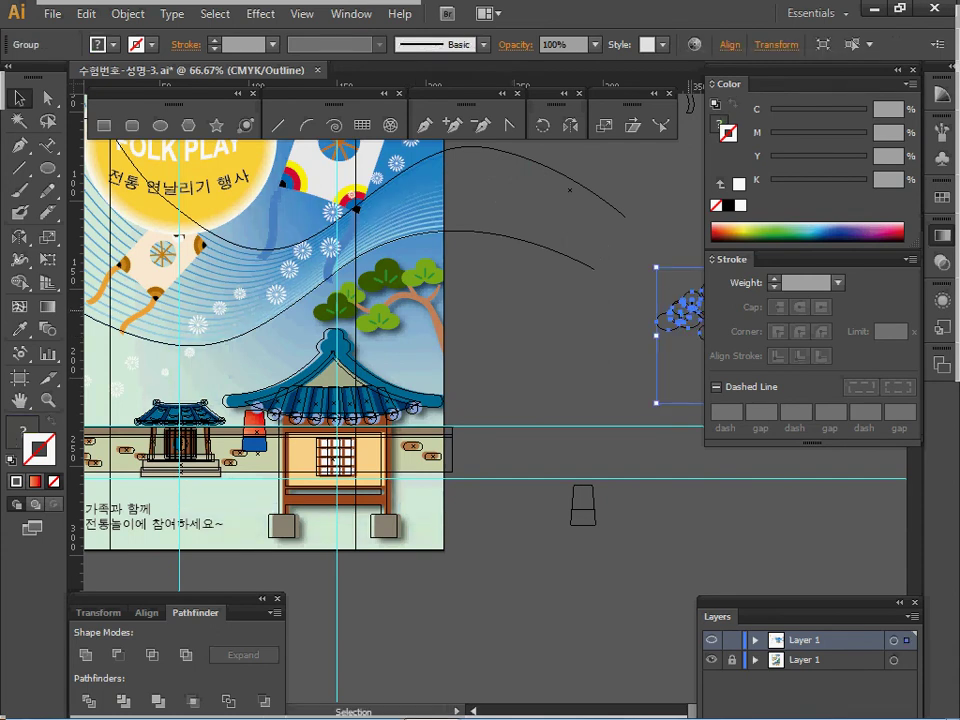
key(ctrl+z)
key(ctrl+v)
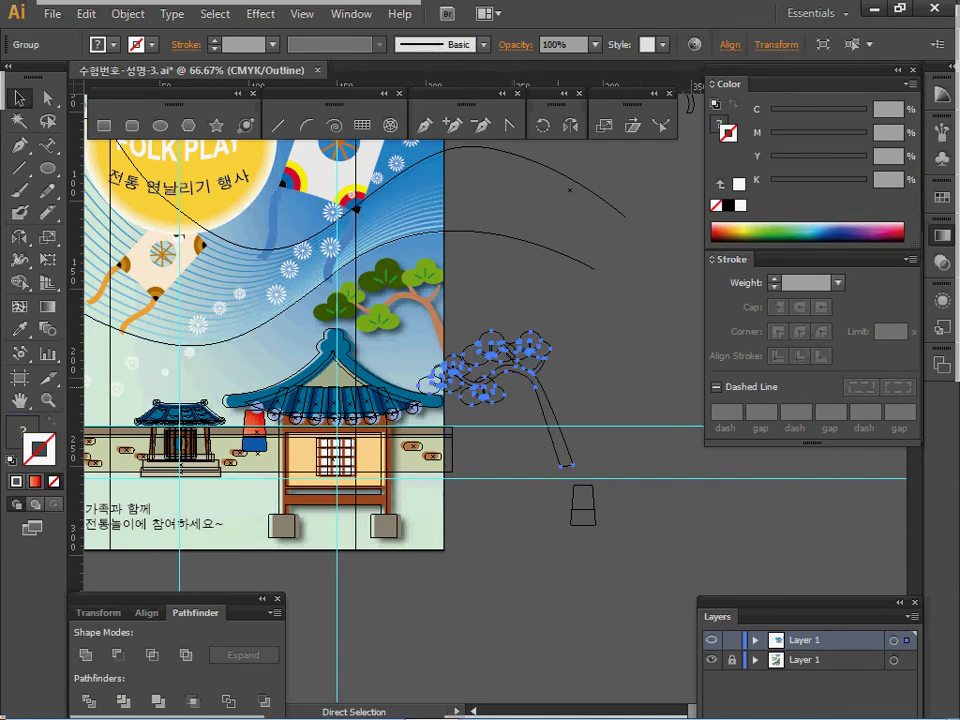
drag(533, 377, 429, 300)
key(ctrl+1)
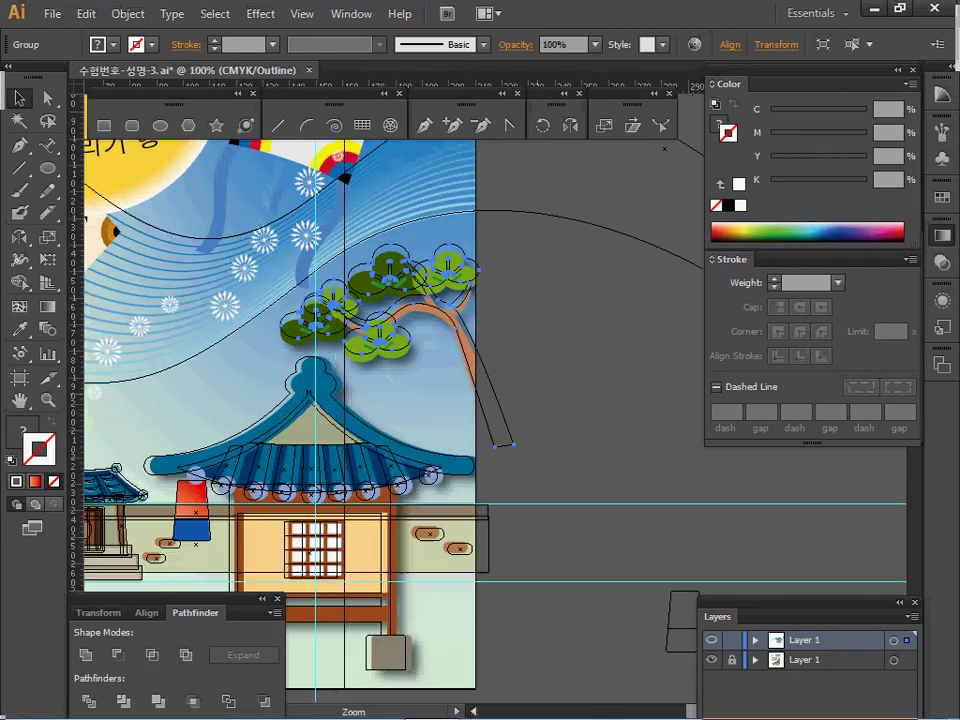
Nudge the pine tree down to match the reference tree, and return to Preview with the reference layer hidden.
key(v)
key(Down)
key(Down)
key(Down)
key(Down)
key(Down)
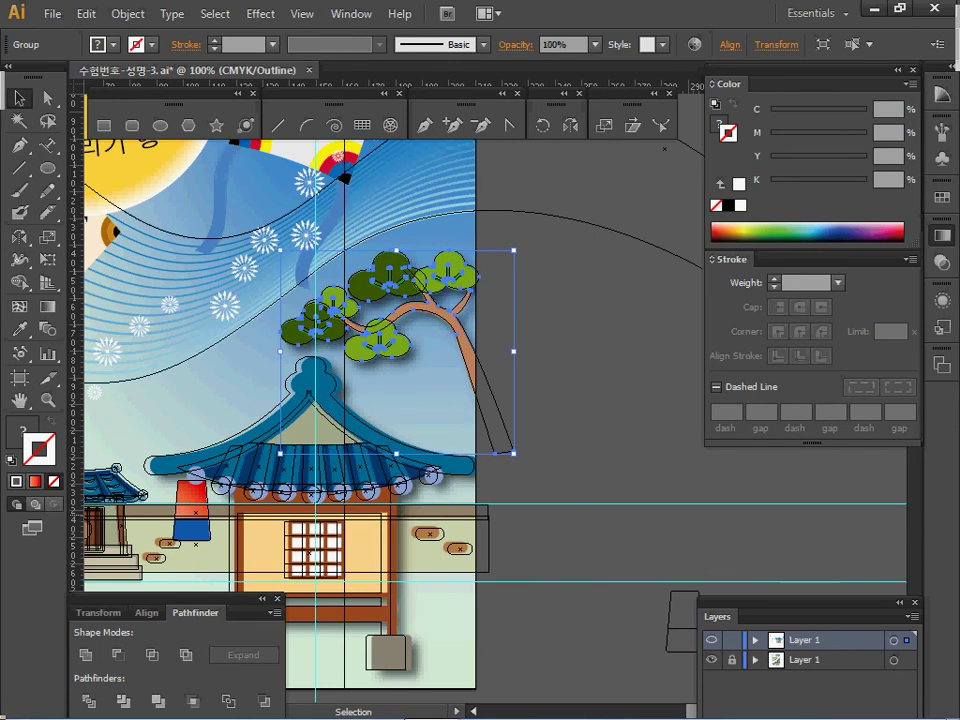
key(ctrl+y)
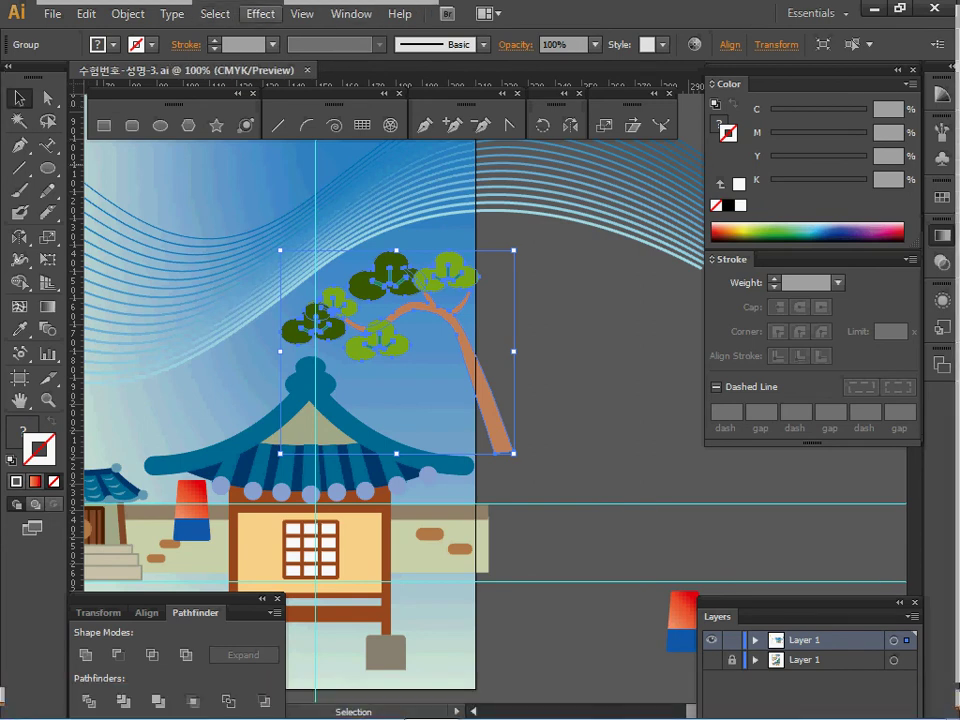
Apply a Multiply drop shadow to the pine tree with 75% opacity, 2.47 mm X and Y offsets and 1.76 mm blur.
click(260, 14)
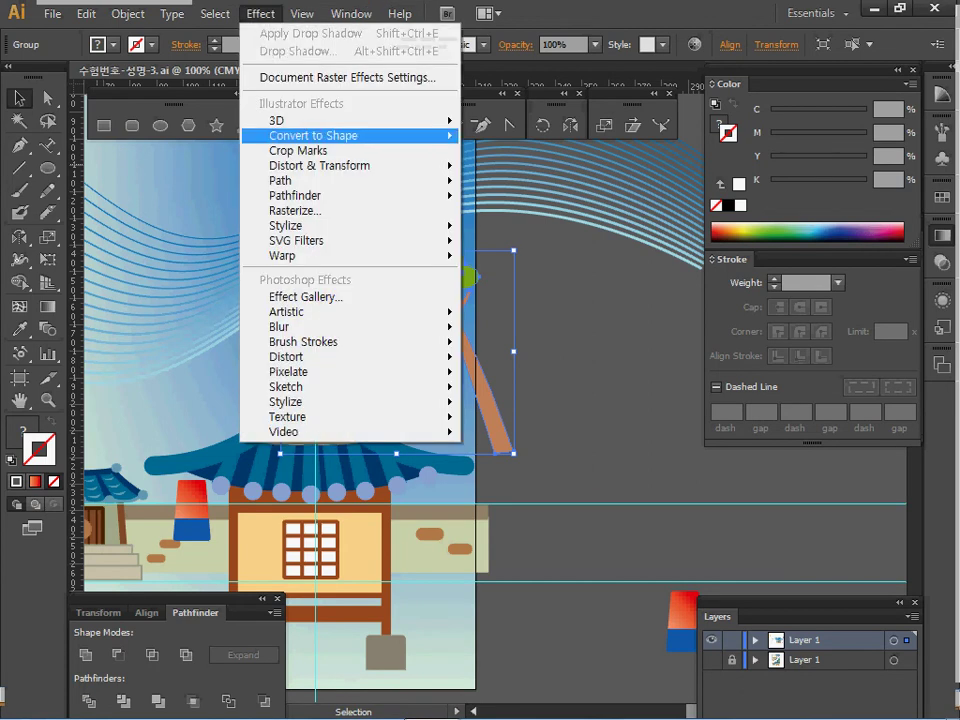
mouse_move(330, 226)
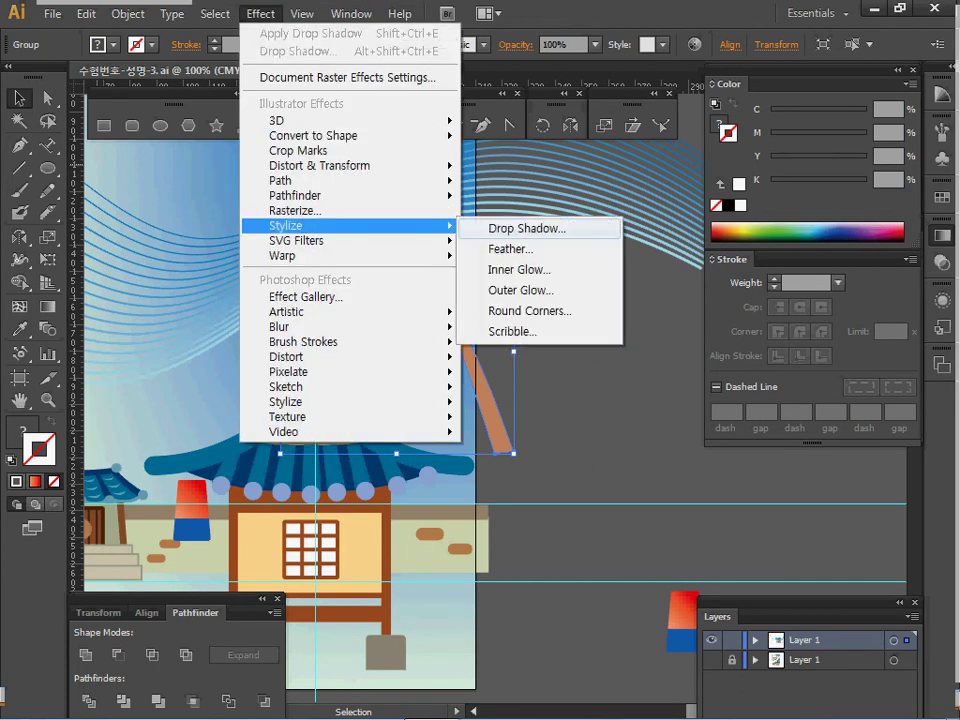
click(520, 228)
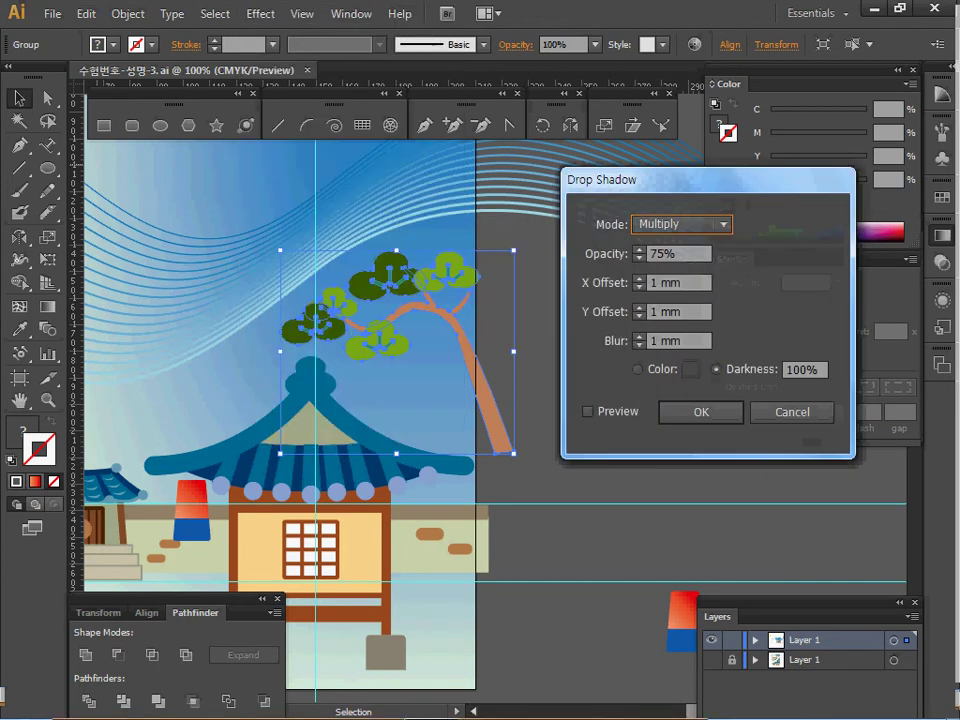
double_click(655, 283)
text(2.47)
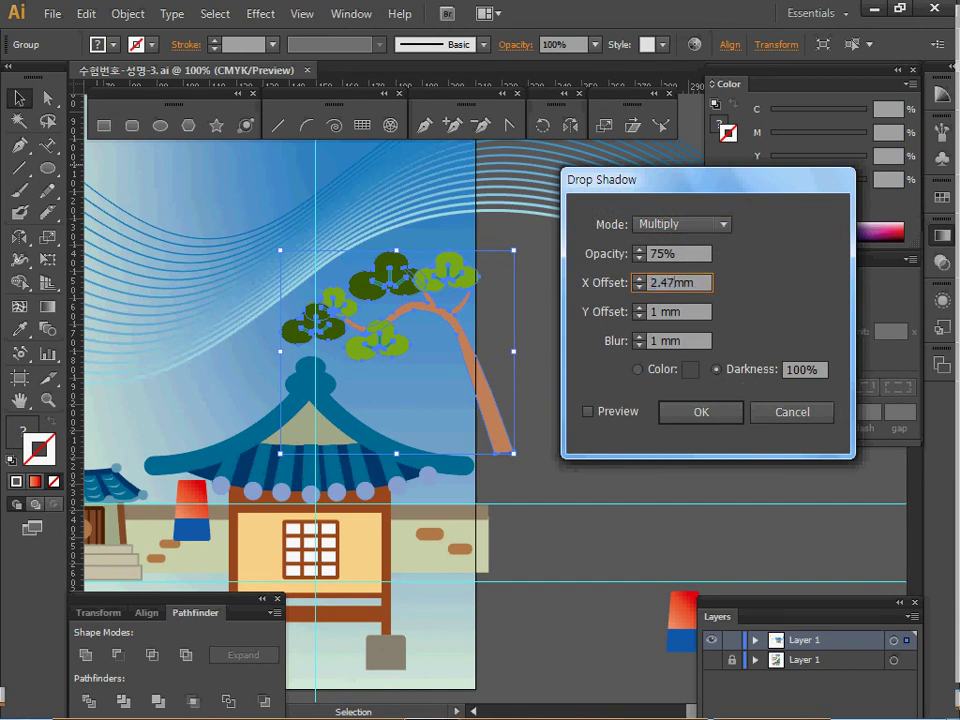
double_click(671, 283)
key(ctrl+c)
key(Tab)
key(ctrl+v)
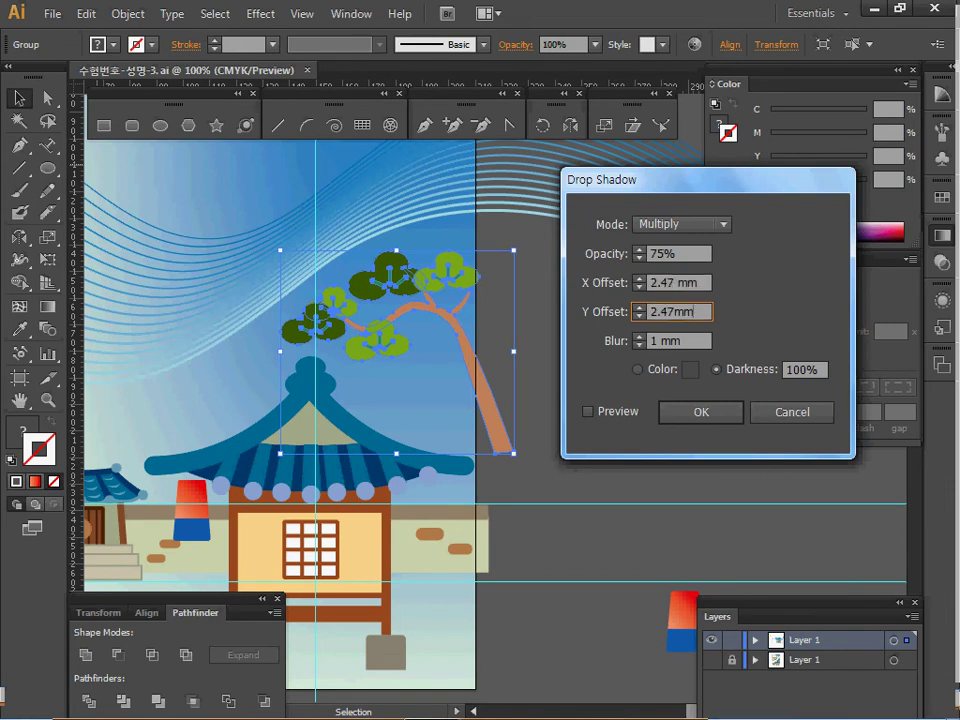
key(Tab)
text(.76)
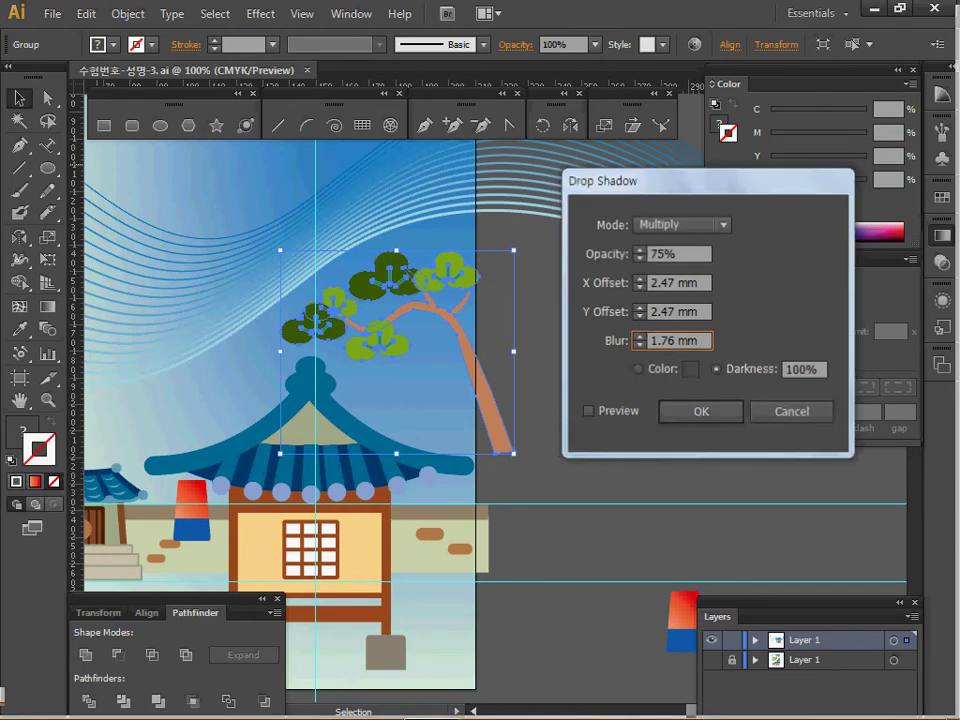
key(Return)
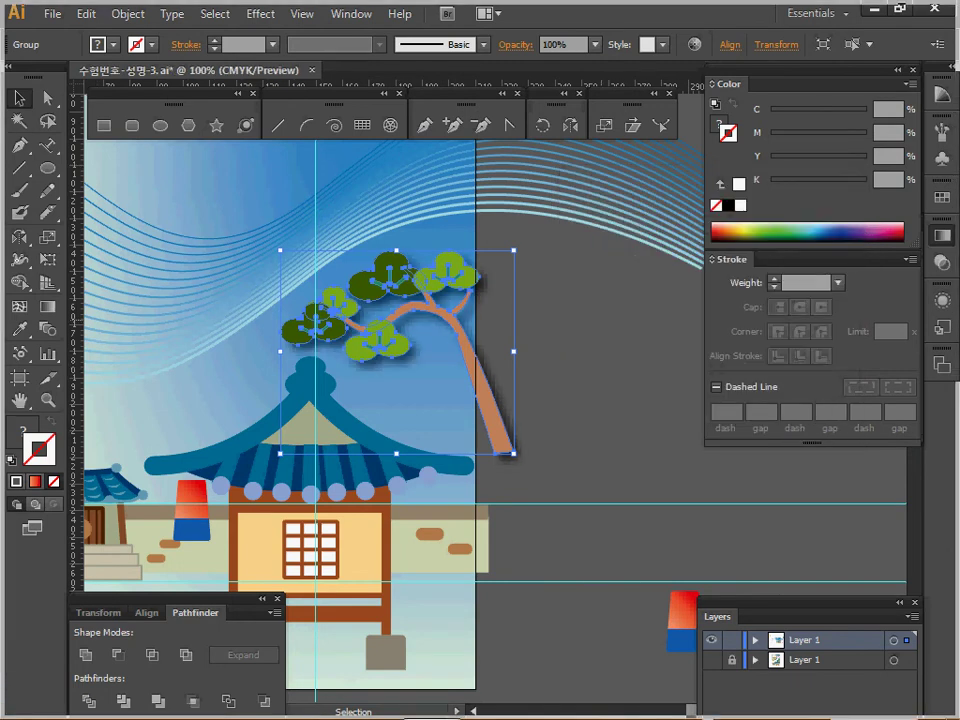
Apply the same drop shadow to the large house group and save the document.
click(310, 365)
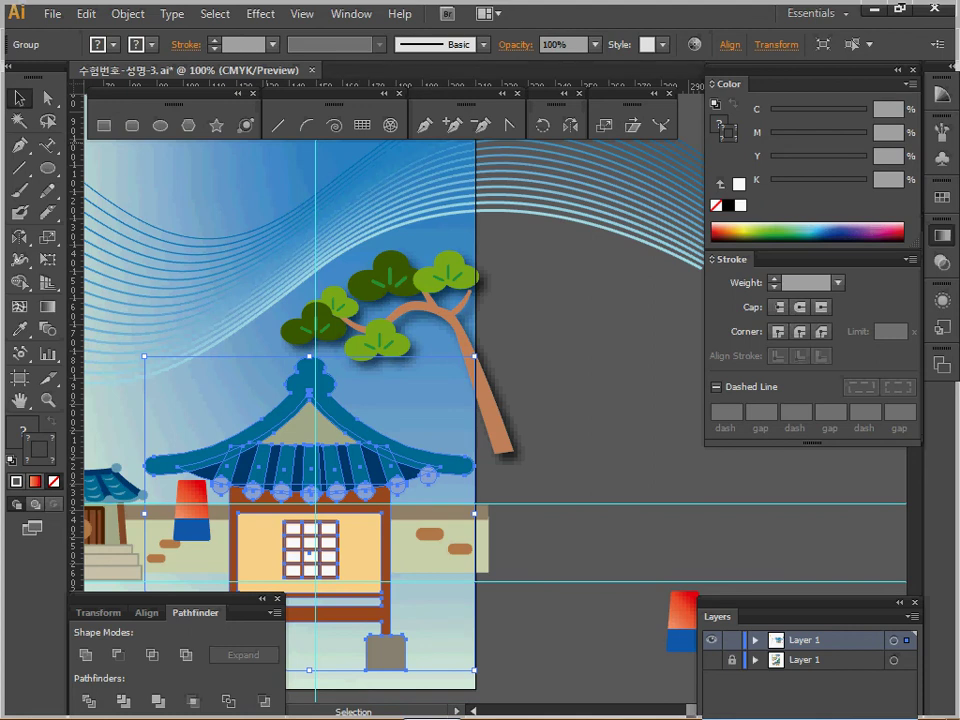
click(260, 14)
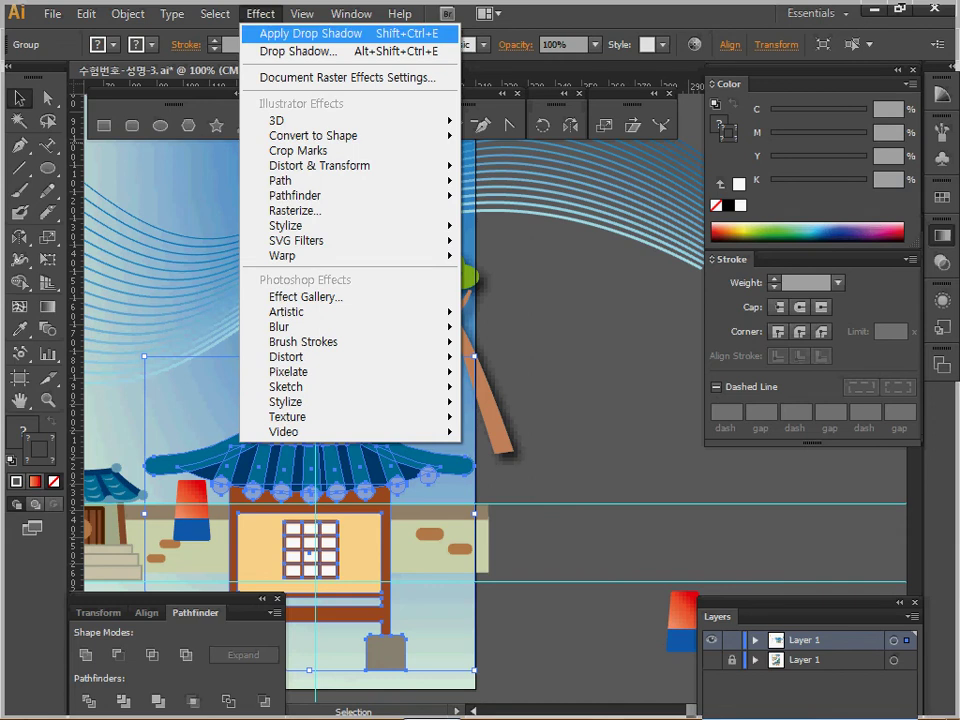
click(310, 33)
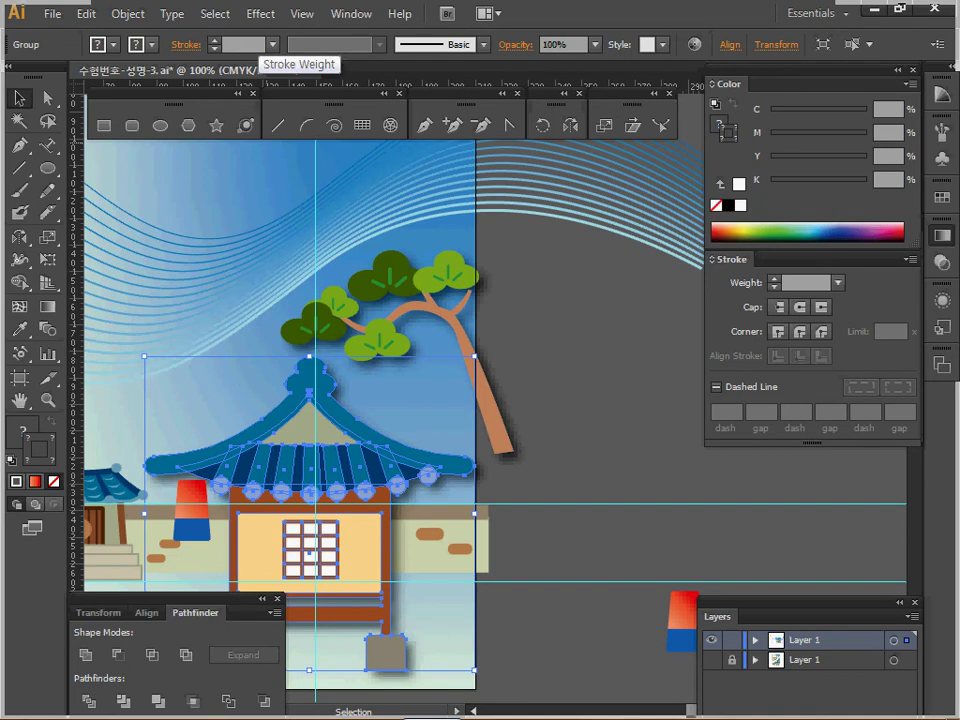
key(ctrl+s)
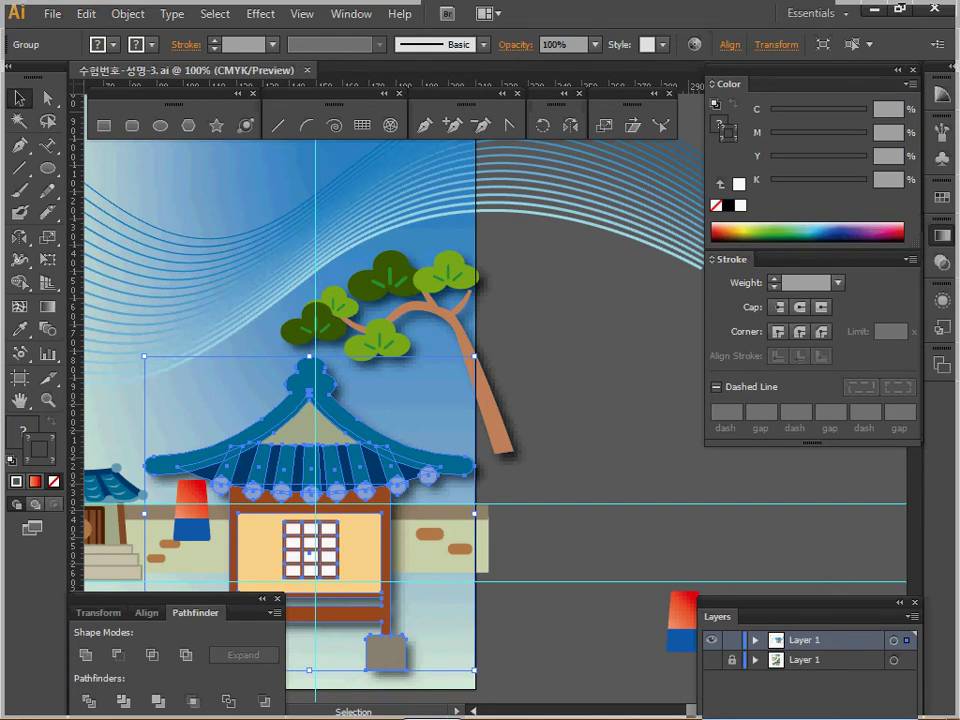
Draw a 26 x 37 mm rectangle beside the finished kite and give it the default white fill and black stroke.
key(space)
drag(600, 182, 197, 560)
key(ctrl+plus)
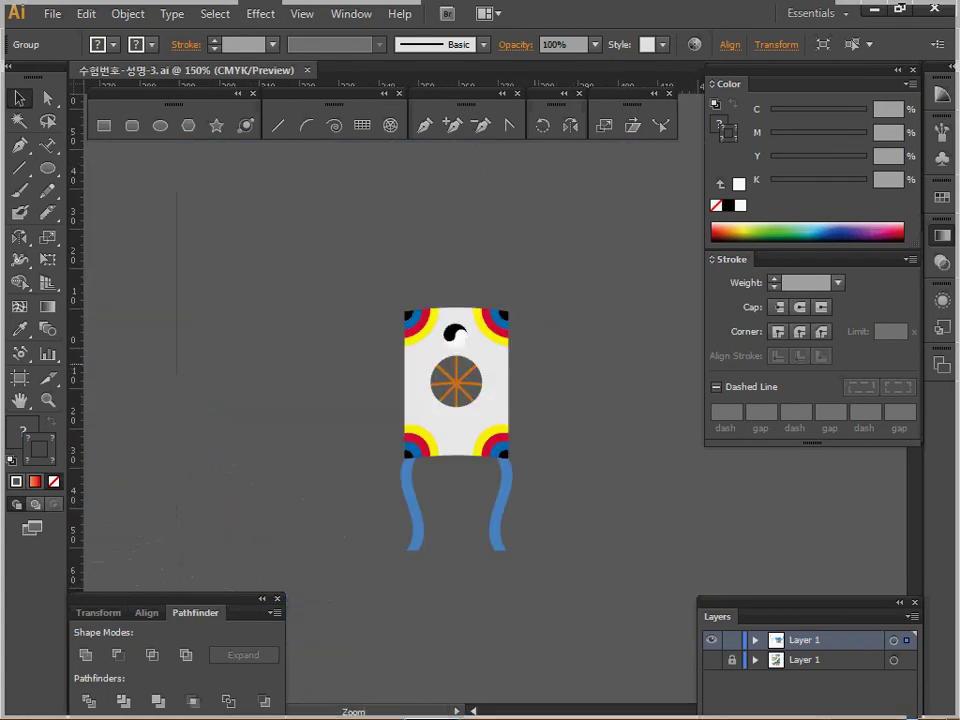
key(ctrl+plus)
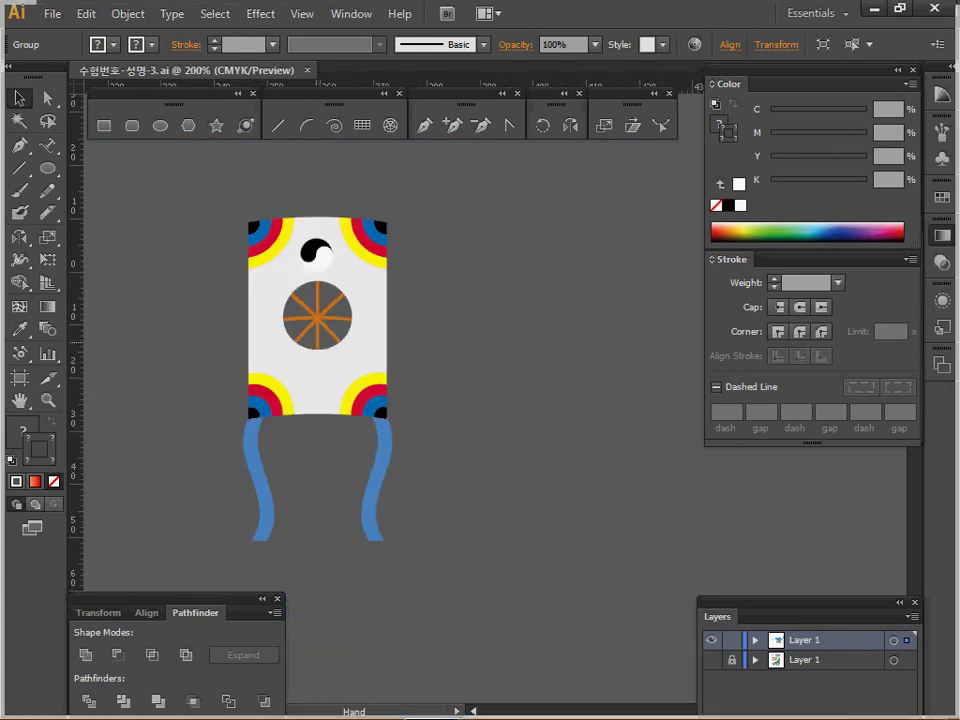
drag(320, 342, 285, 333)
click(104, 125)
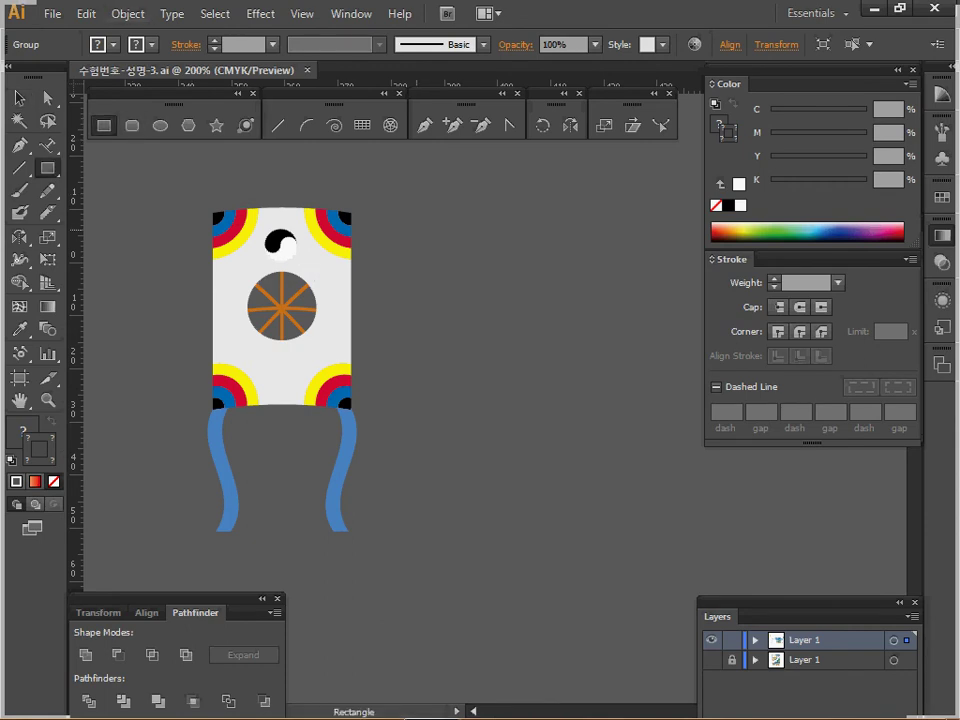
click(563, 295)
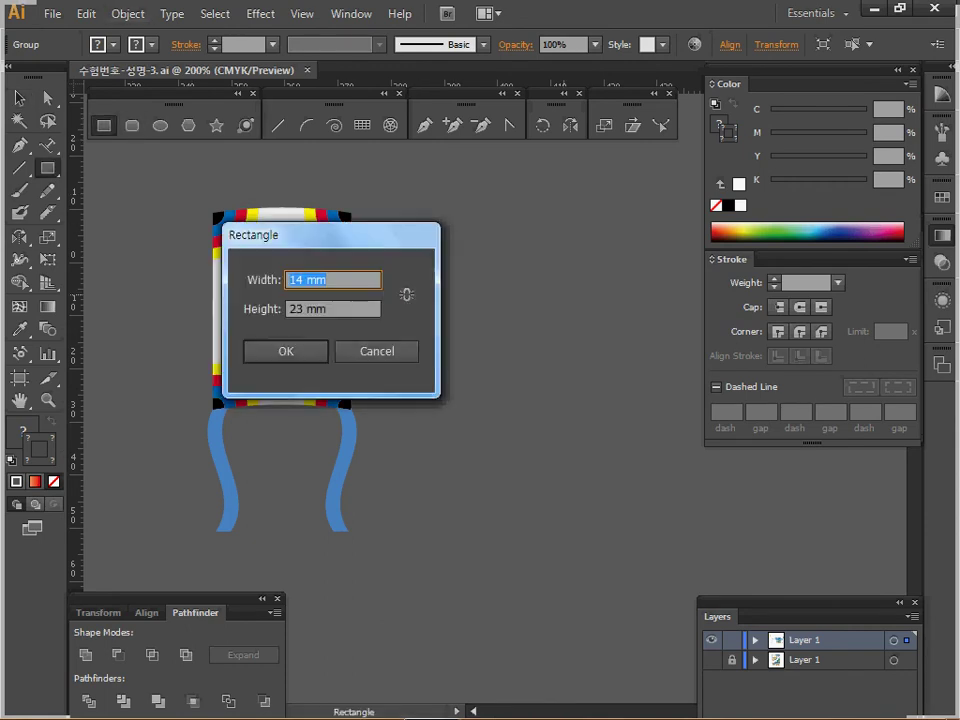
text(26)
key(Tab)
text(37)
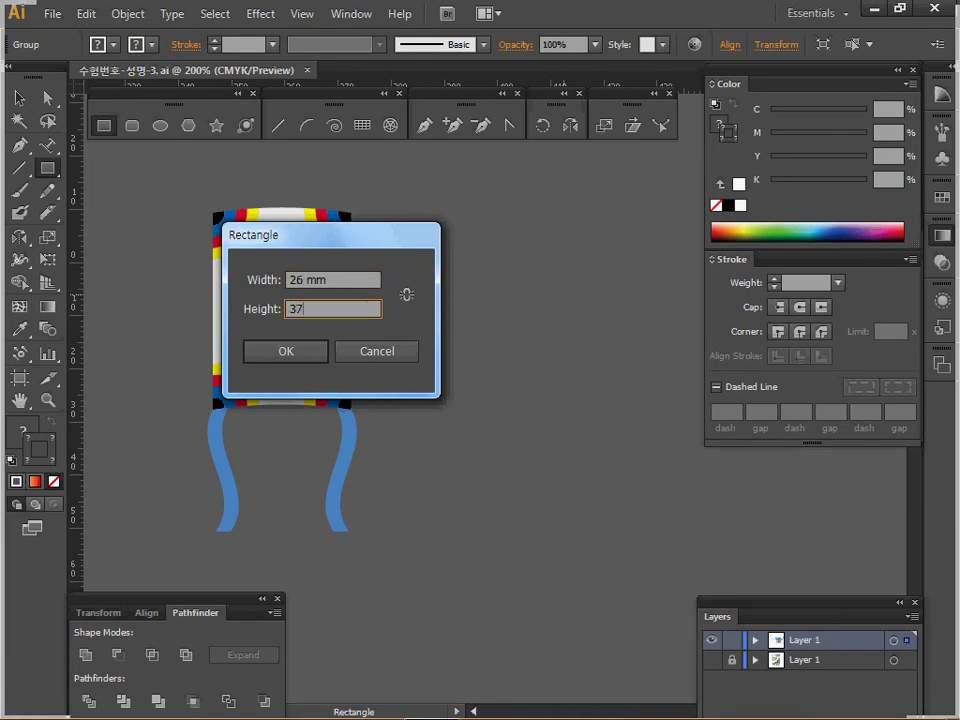
key(Return)
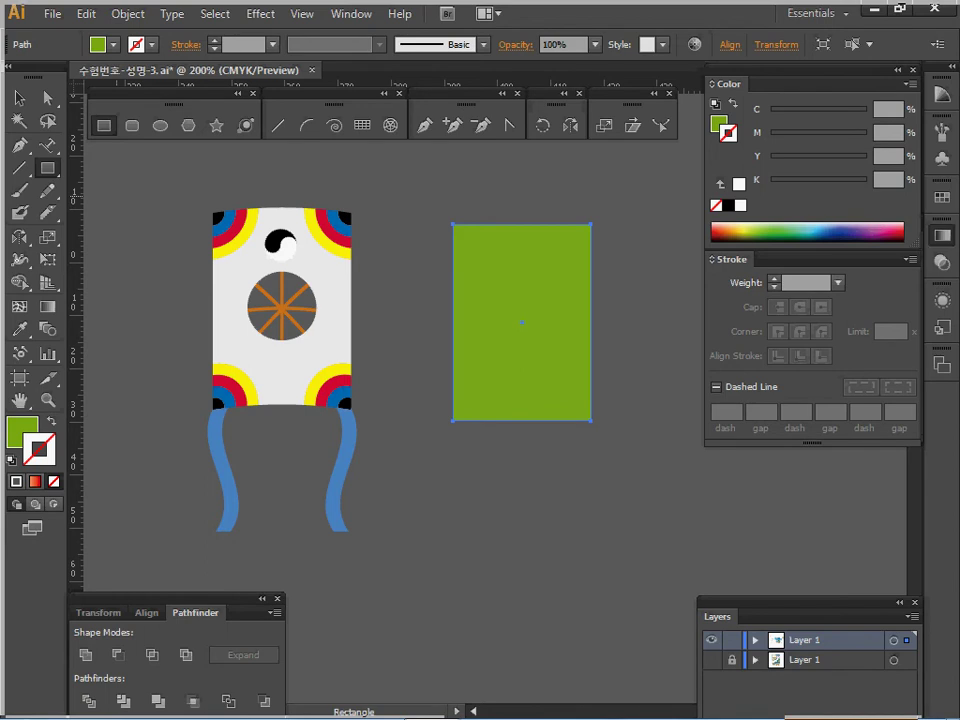
click(11, 460)
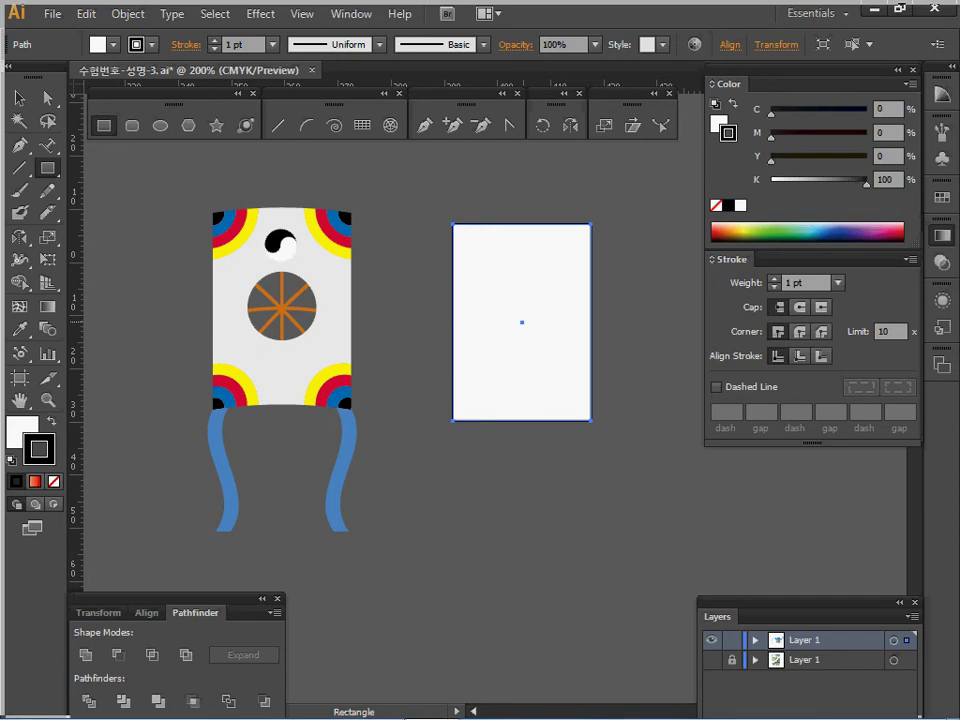
Draw a 13 x 13 mm circle over the middle of the white rectangle.
click(160, 125)
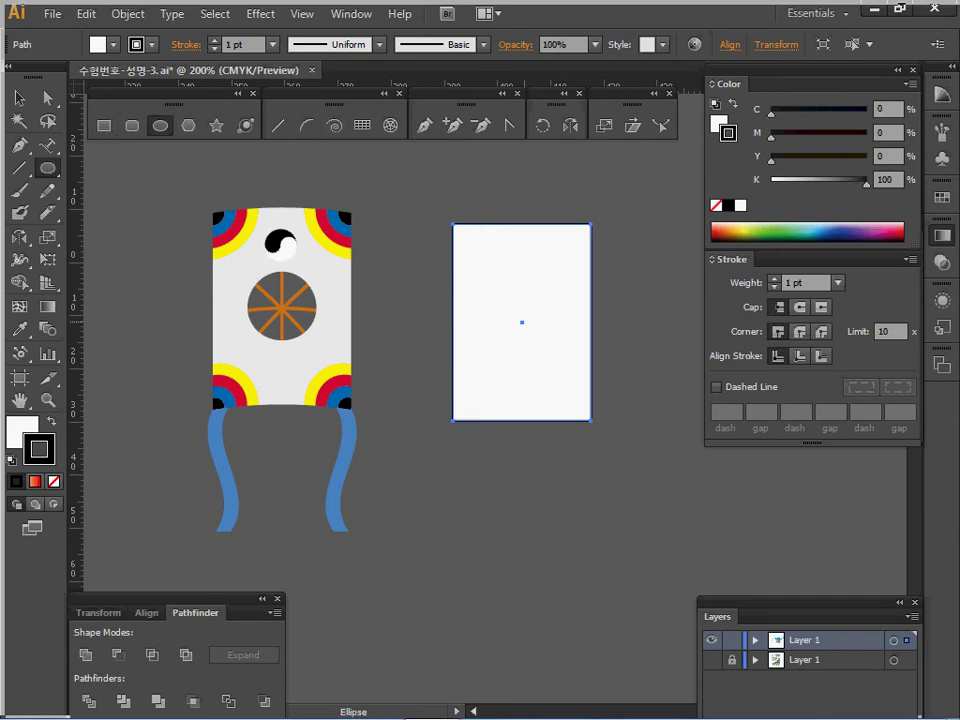
click(525, 402)
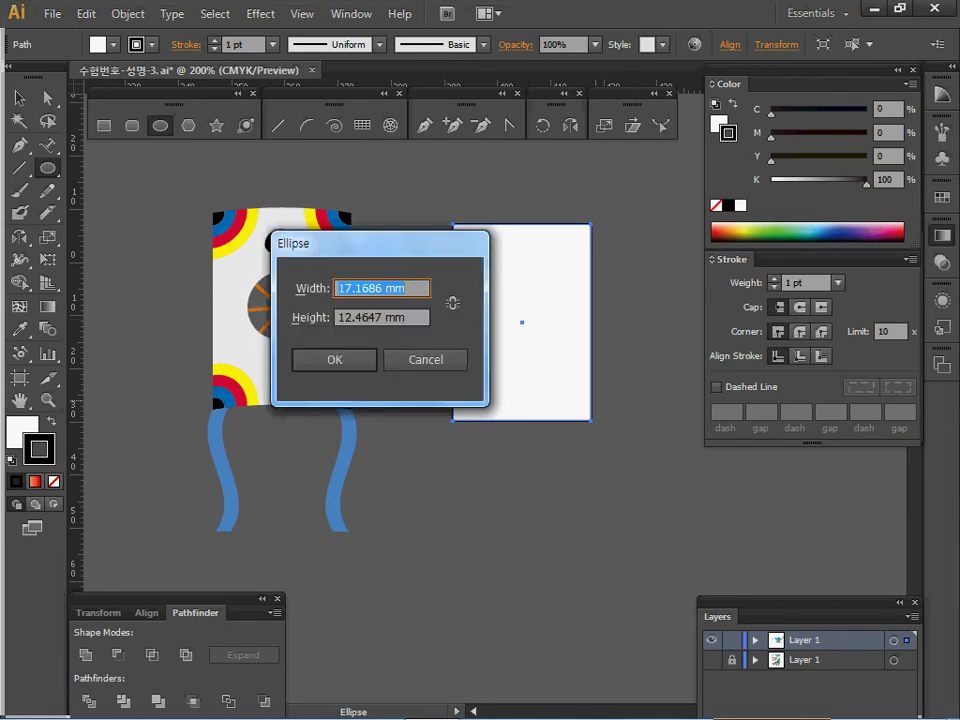
text(13)
key(Tab)
text(13)
key(Return)
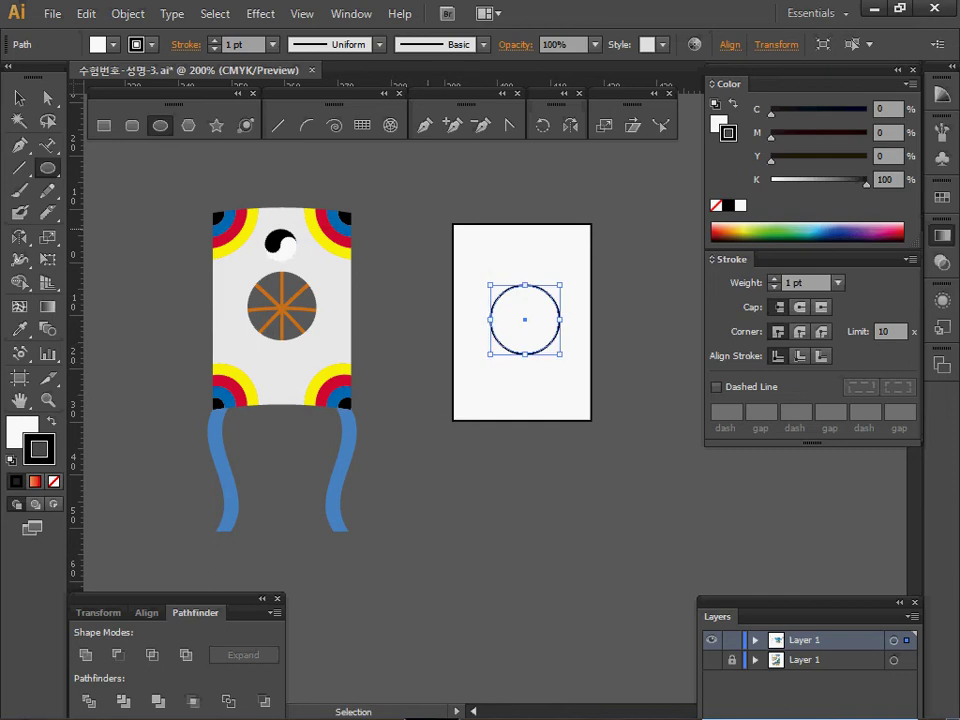
Centre the circle and rectangle on each other horizontally and vertically, and cut the circle out with Minus Front.
key(ctrl+a)
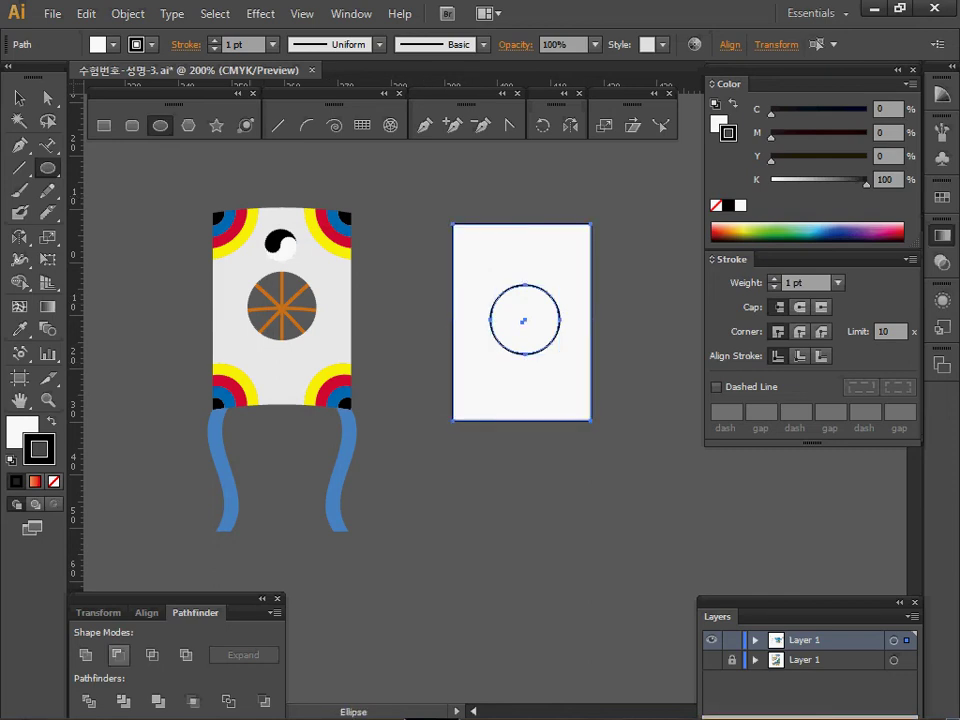
click(147, 613)
click(119, 656)
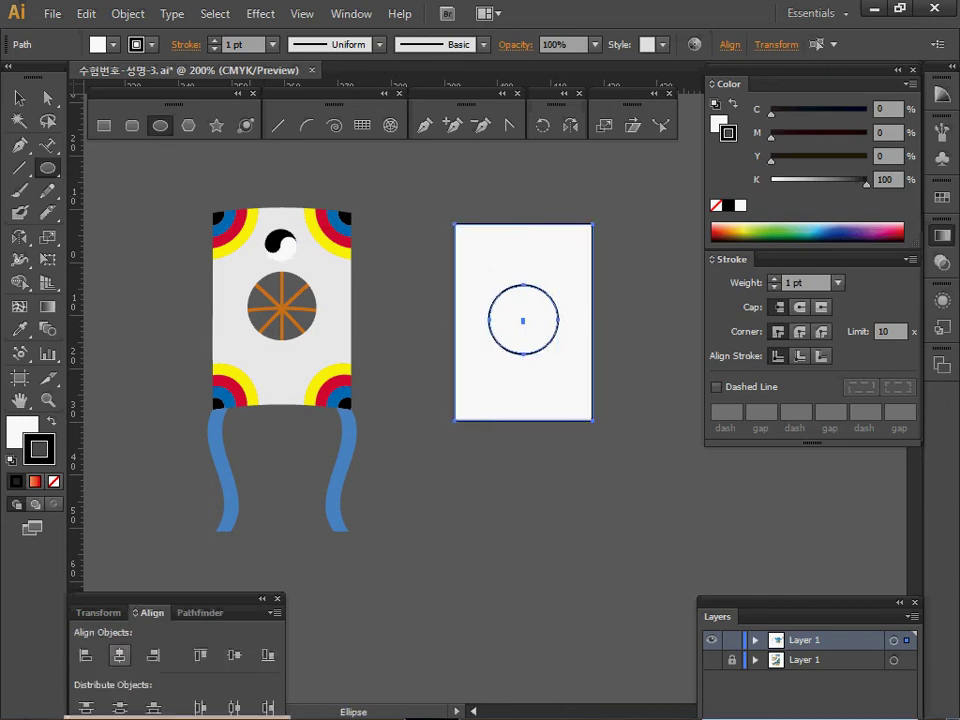
click(234, 656)
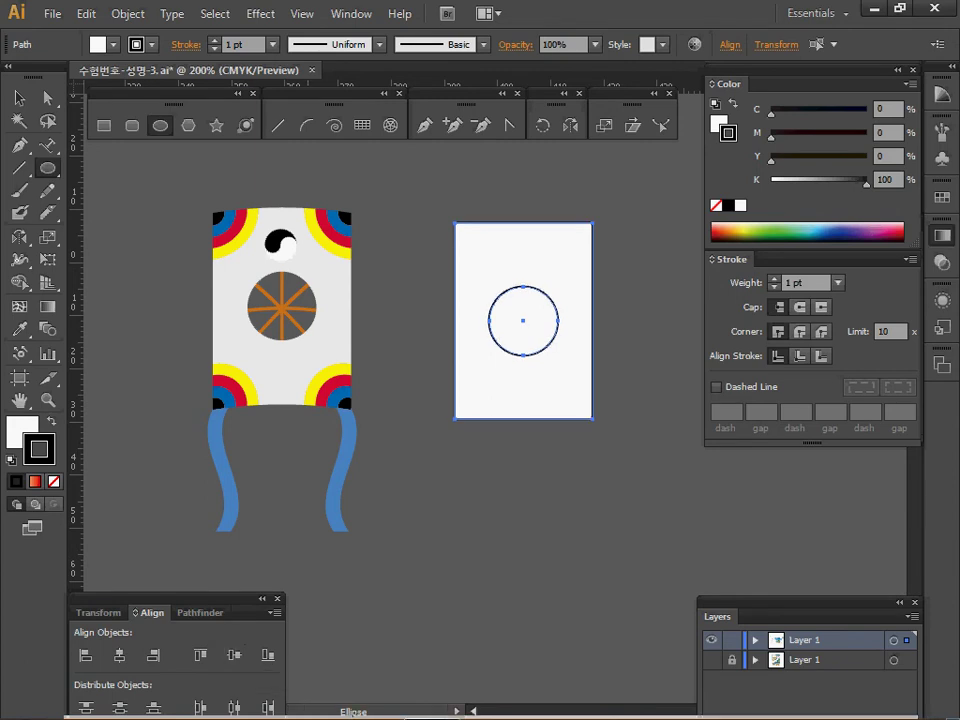
click(200, 613)
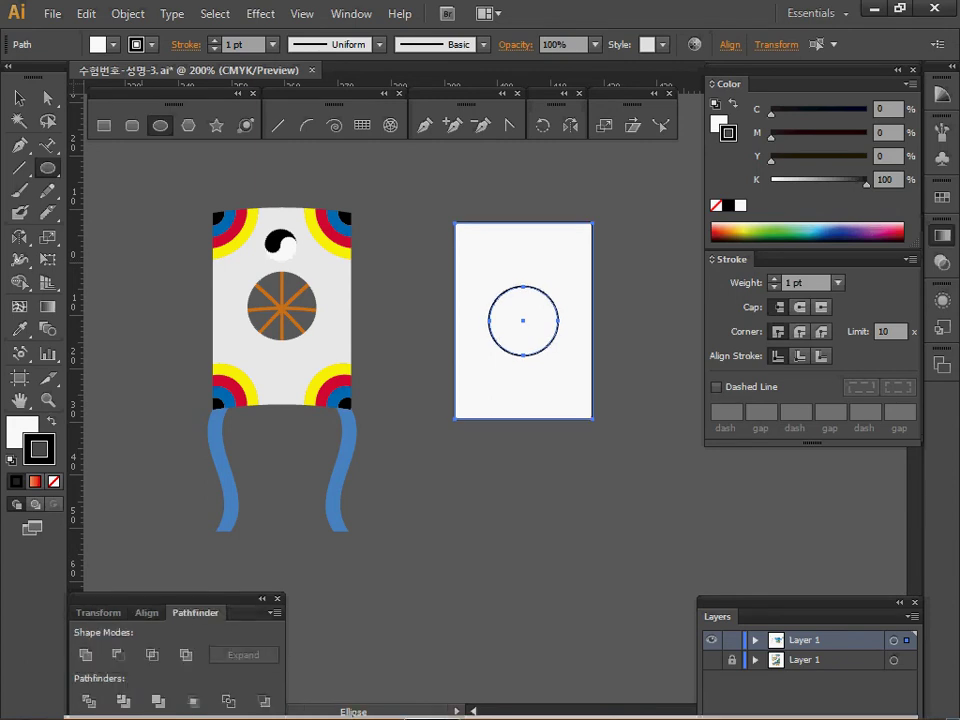
click(118, 655)
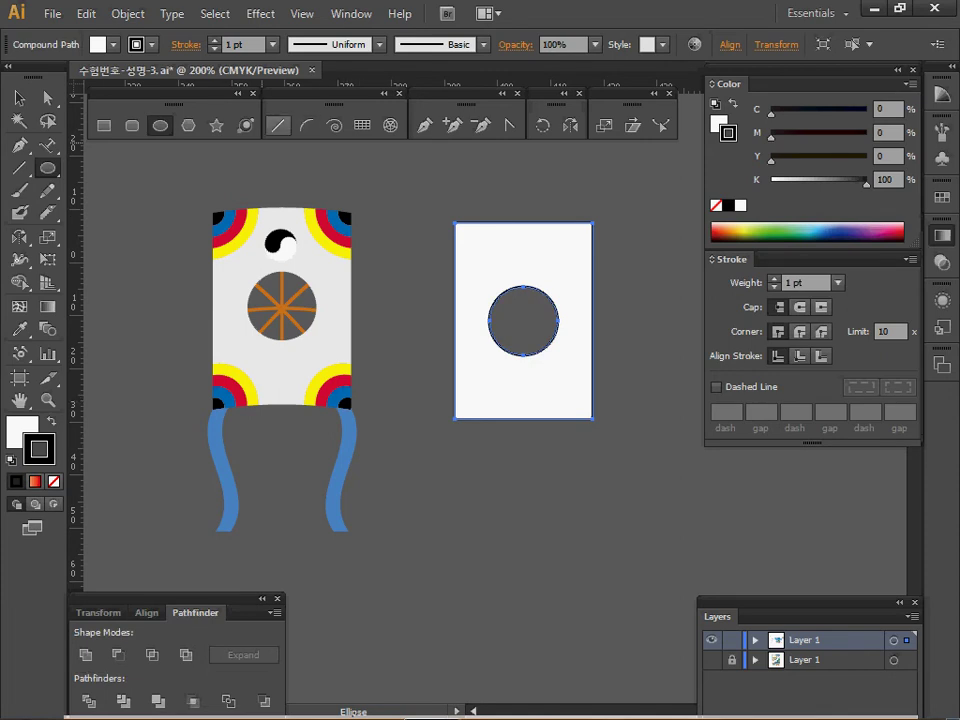
Draw a thin vertical bar across the round hole, sample the finished kite's orange spoke colour for it, and send it behind the rectangle.
click(103, 125)
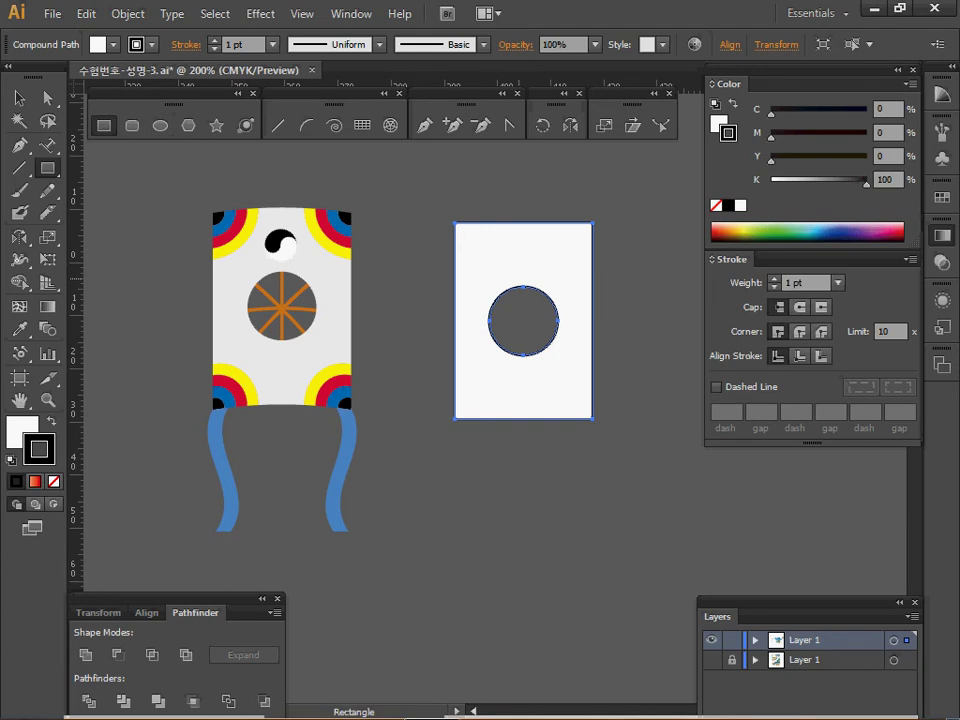
drag(520, 280, 526, 371)
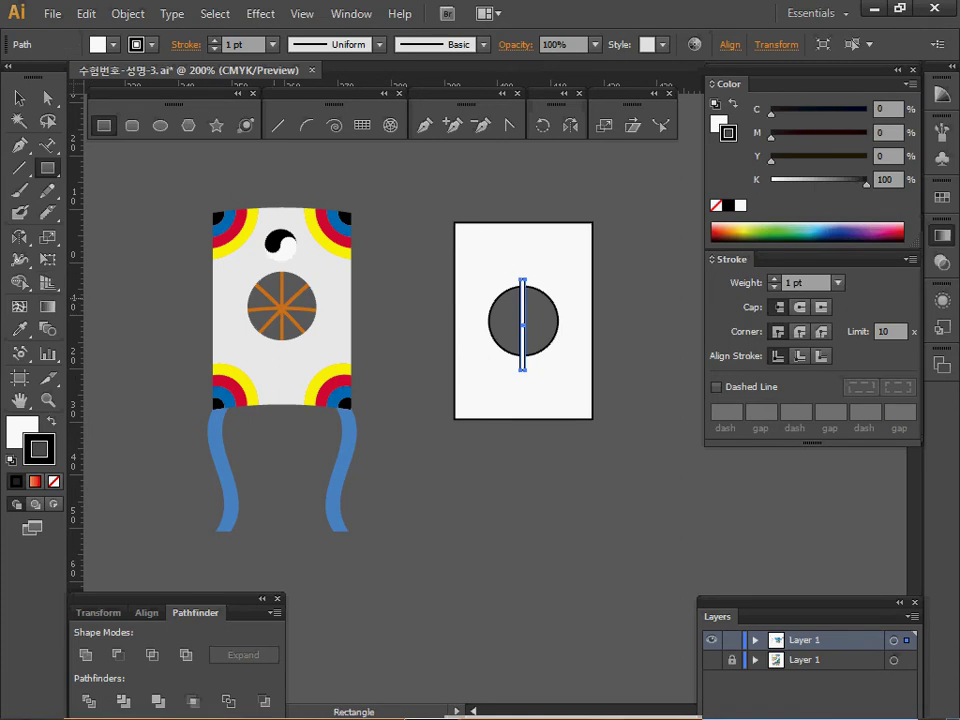
key(i)
click(282, 290)
key(v)
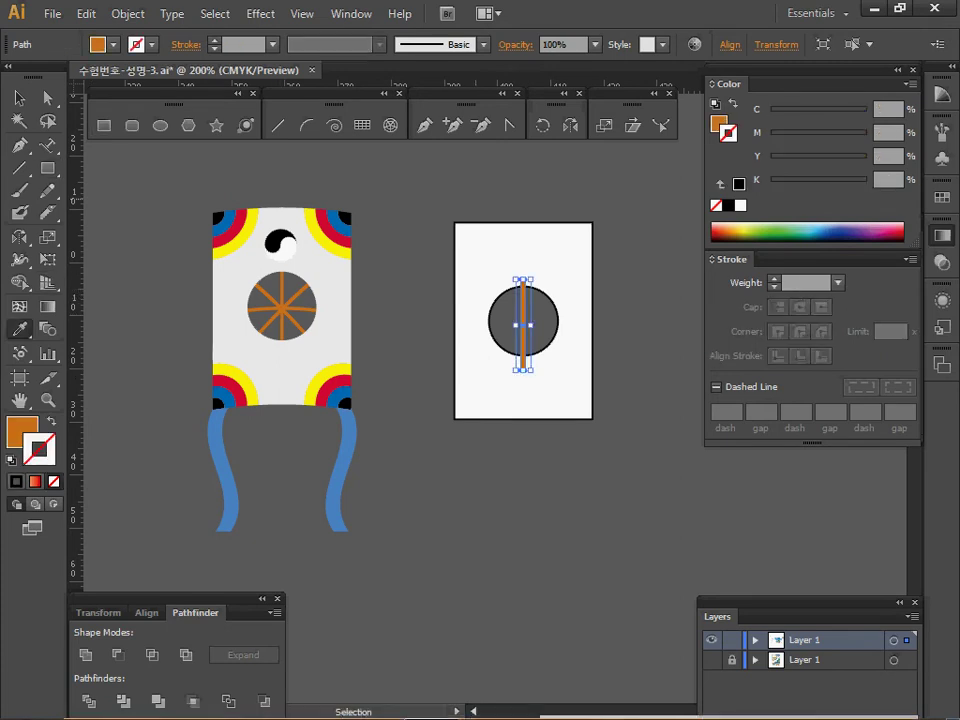
key(ctrl+shift+[)
key(y)
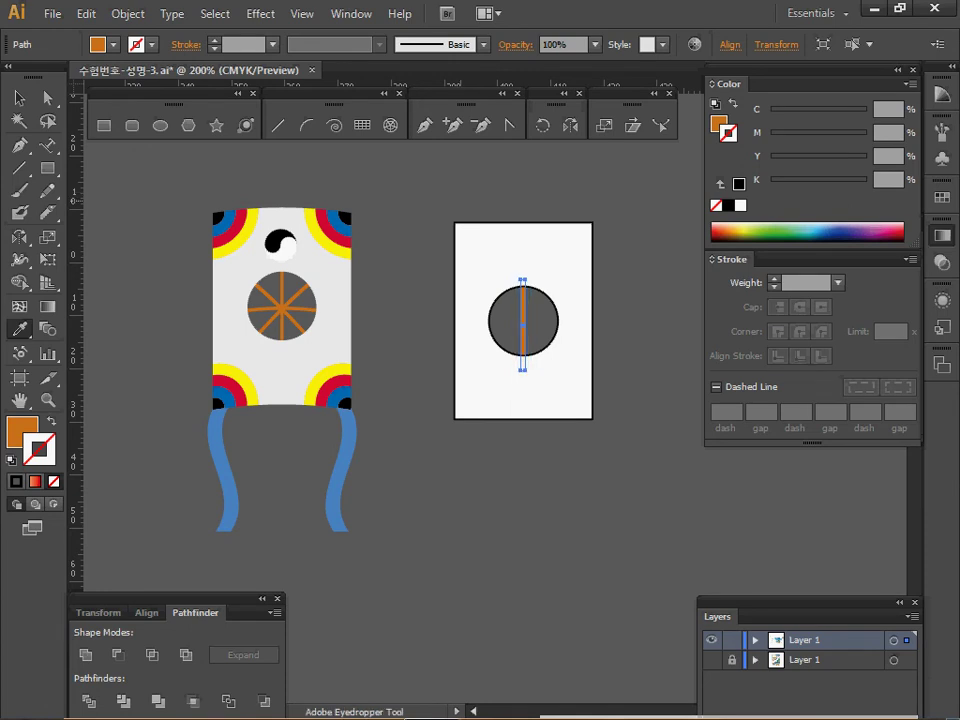
Align the orange bar and the holed rectangle to a common horizontal and vertical centre.
key(v)
key(ctrl+a)
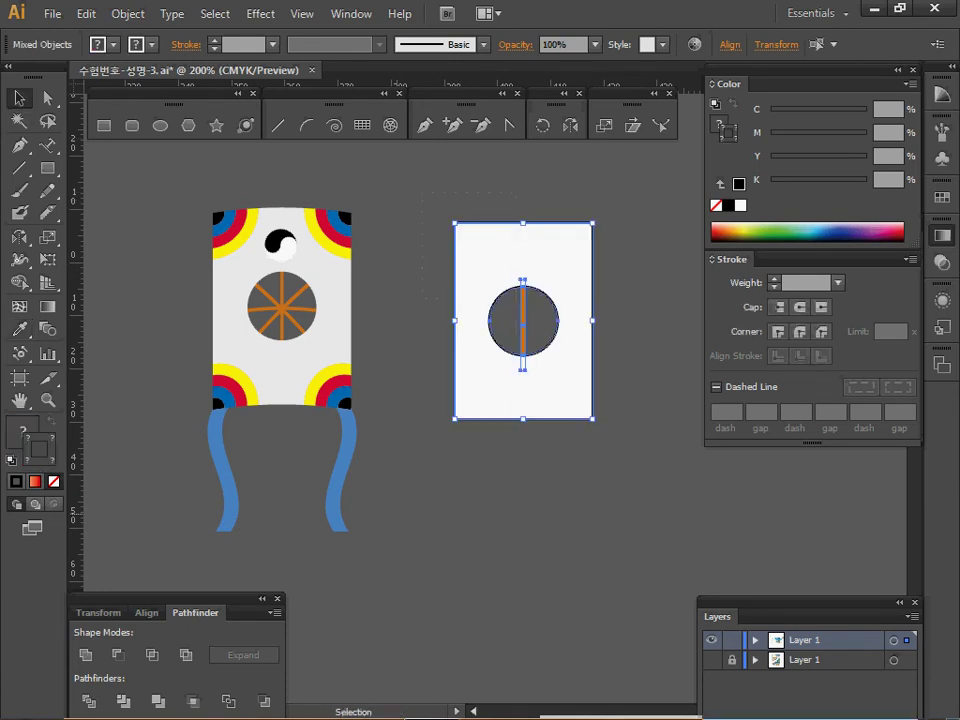
click(147, 612)
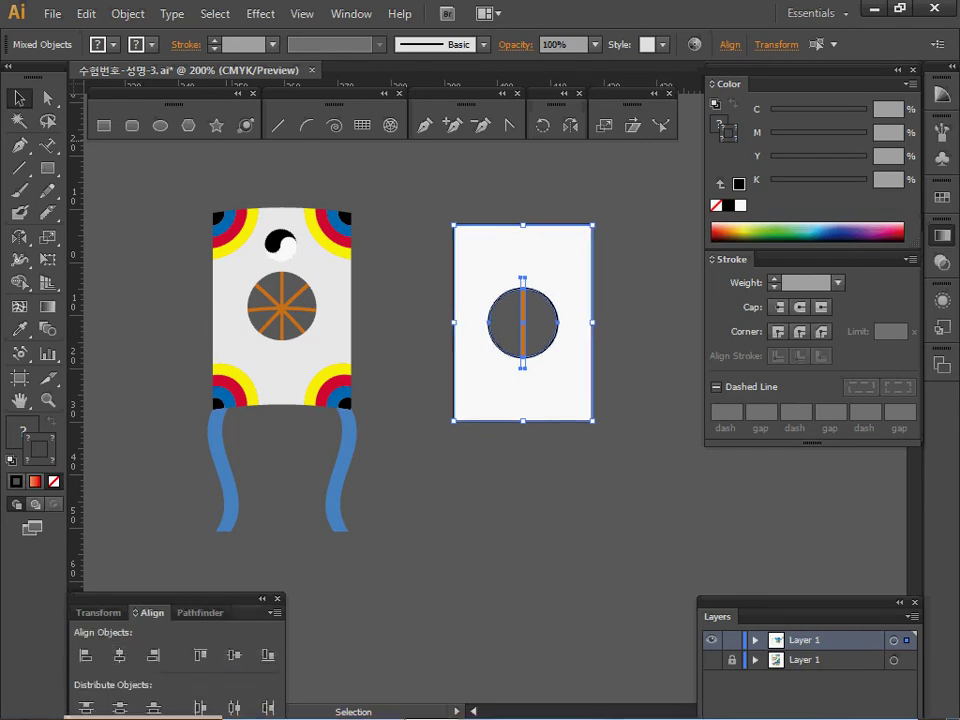
click(640, 291)
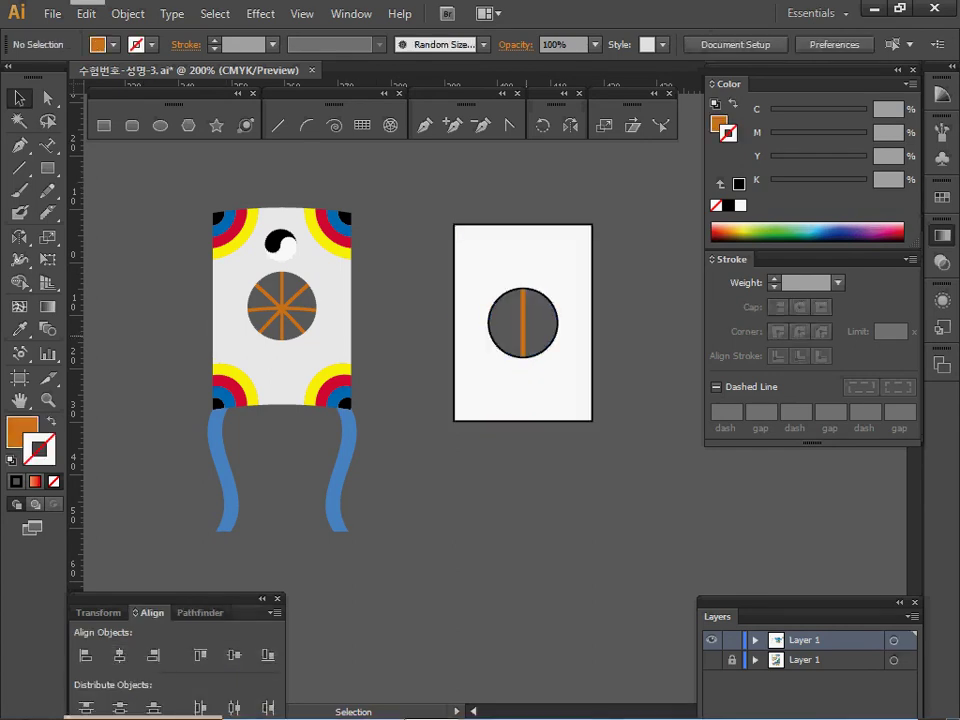
Rotate a copy of the orange bar by 45° about its centre and repeat twice to complete the spokes in the hole.
click(523, 336)
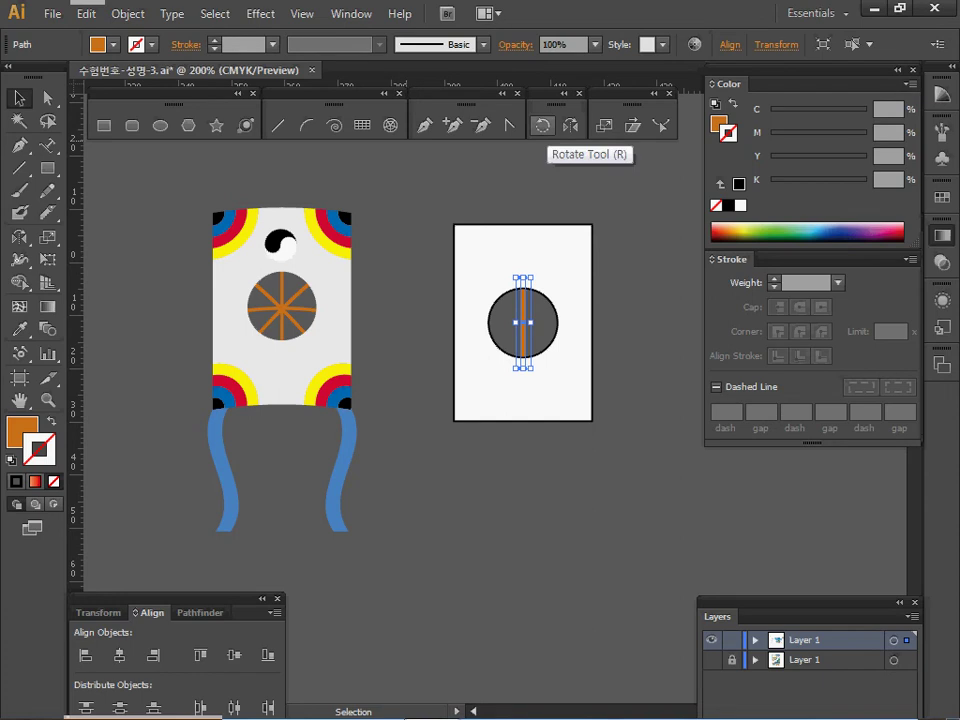
click(541, 125)
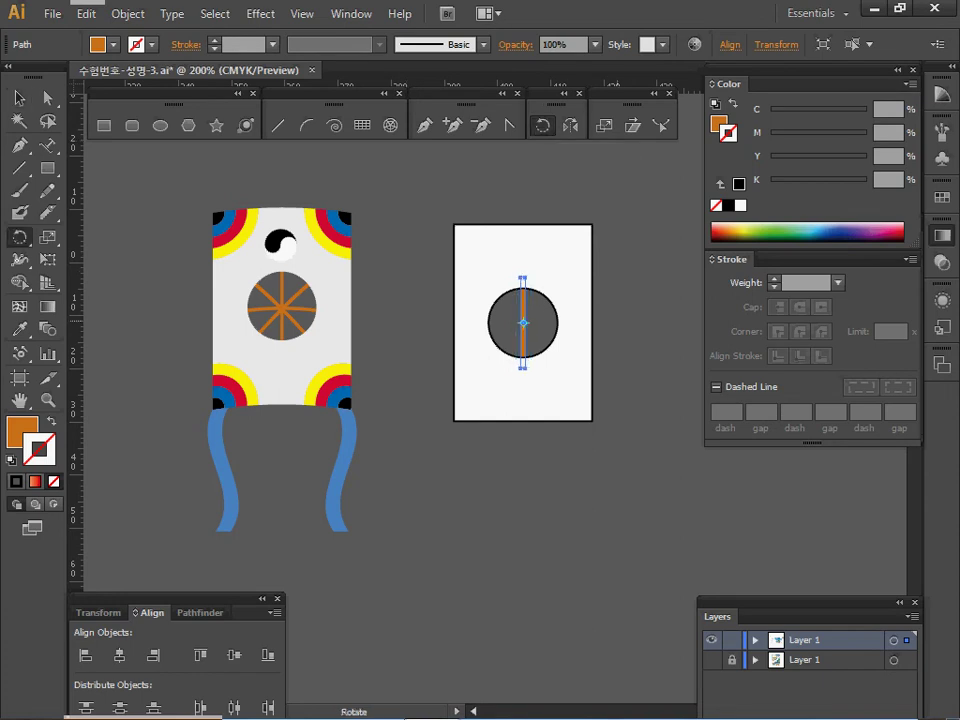
drag(621, 218, 661, 322)
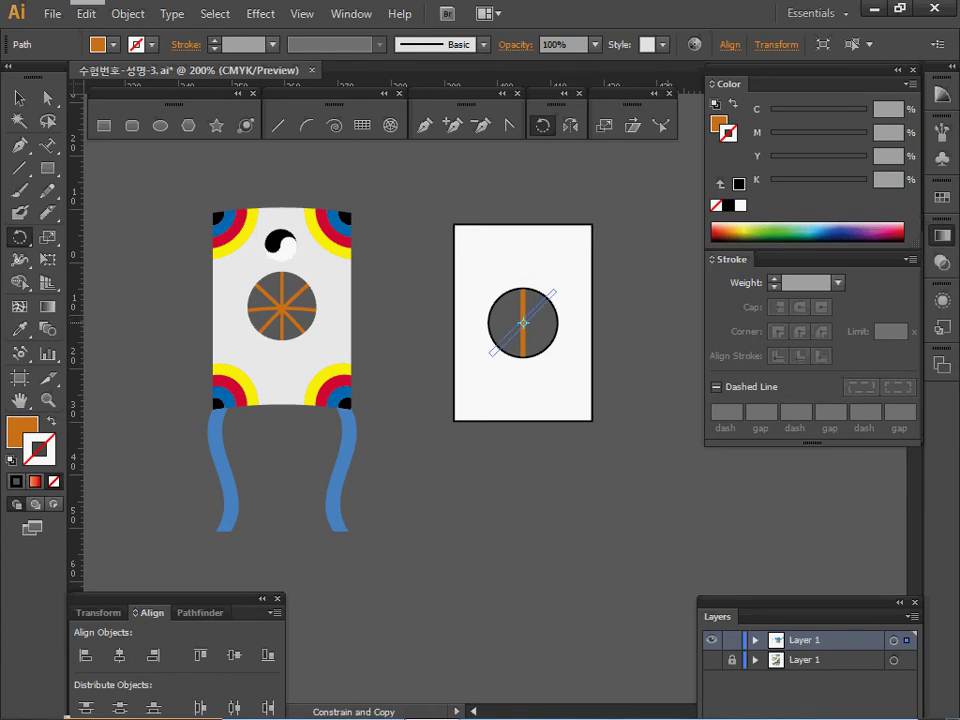
drag(418, 215, 418, 215)
key(ctrl+d)
key(ctrl+d)
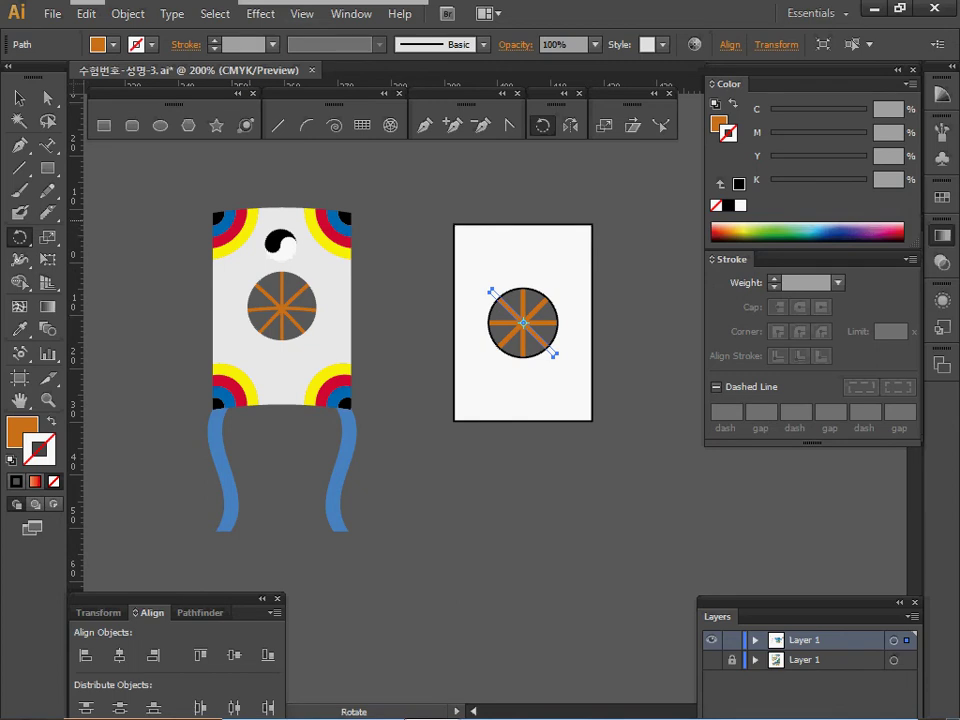
Draw a 6 x 6 mm circle above the rectangle and give it the default white fill and black stroke.
key(l)
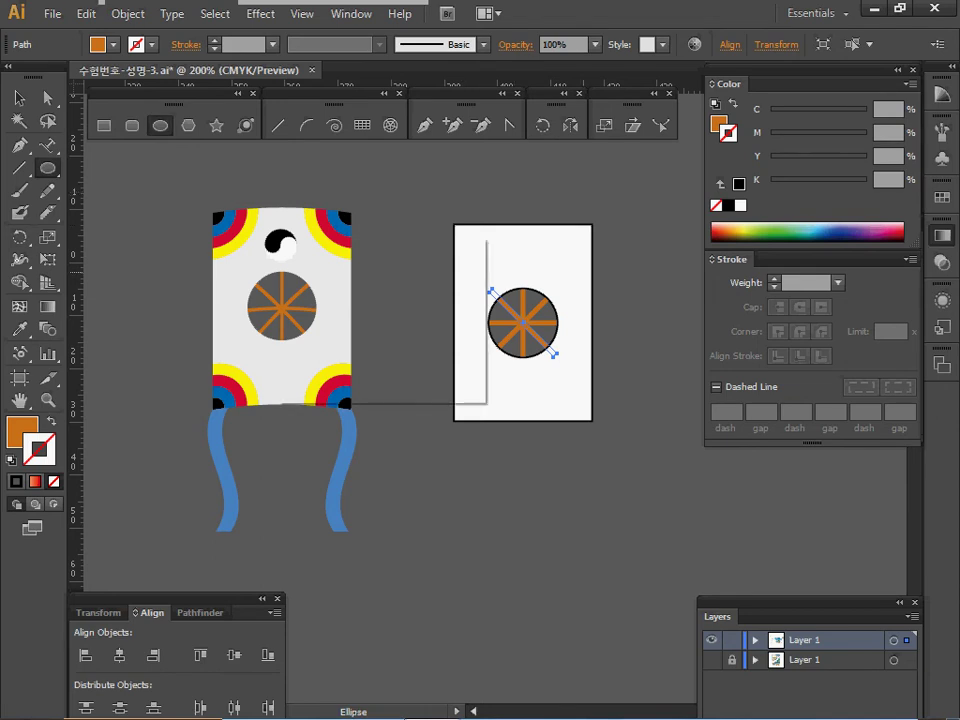
click(400, 272)
text(6)
key(Tab)
text(6)
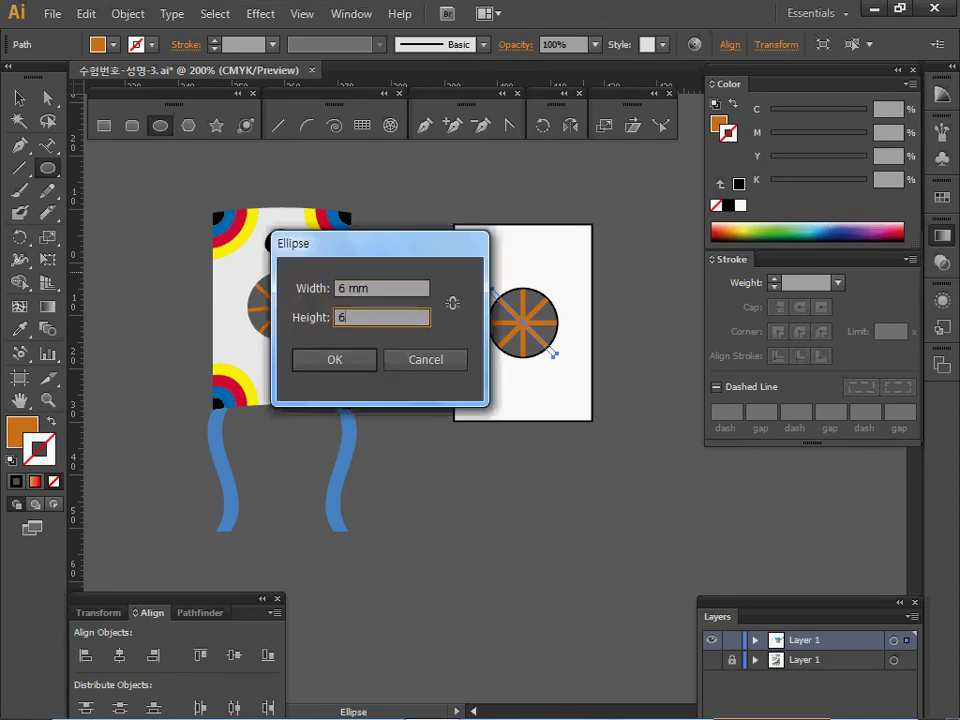
key(Return)
ctrl+click(544, 304)
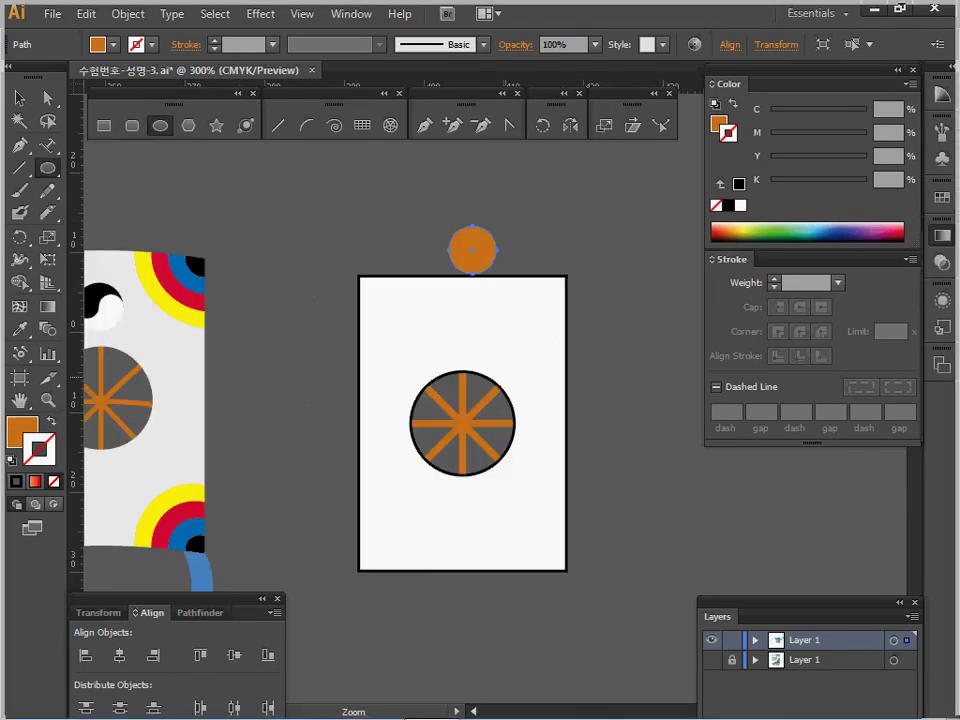
ctrl+click(506, 376)
ctrl+click(446, 361)
ctrl+click(459, 351)
drag(465, 309, 432, 267)
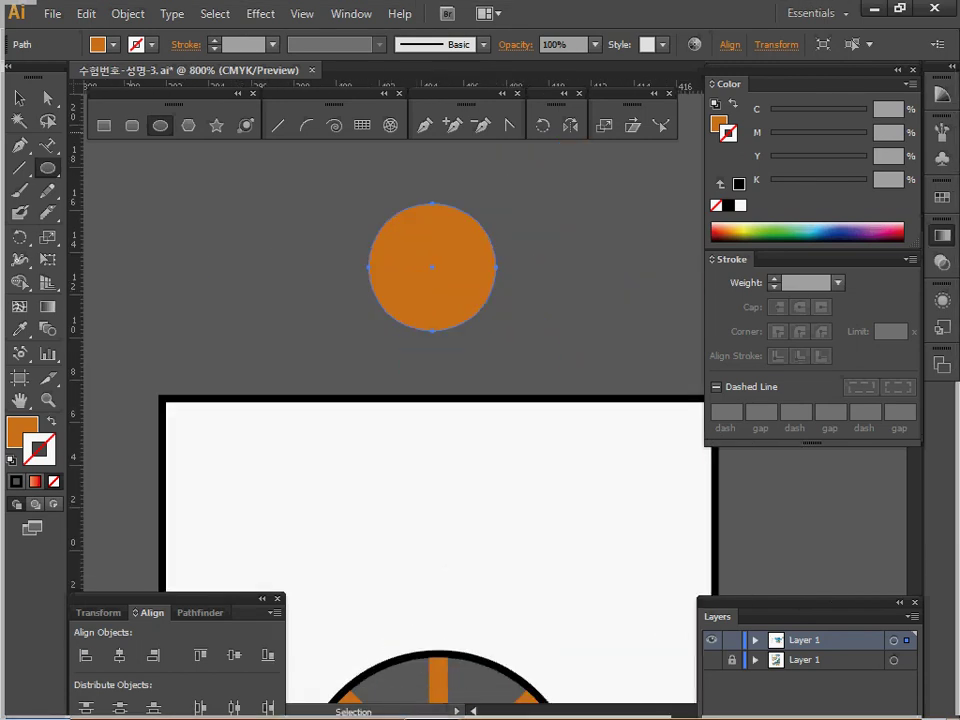
key(d)
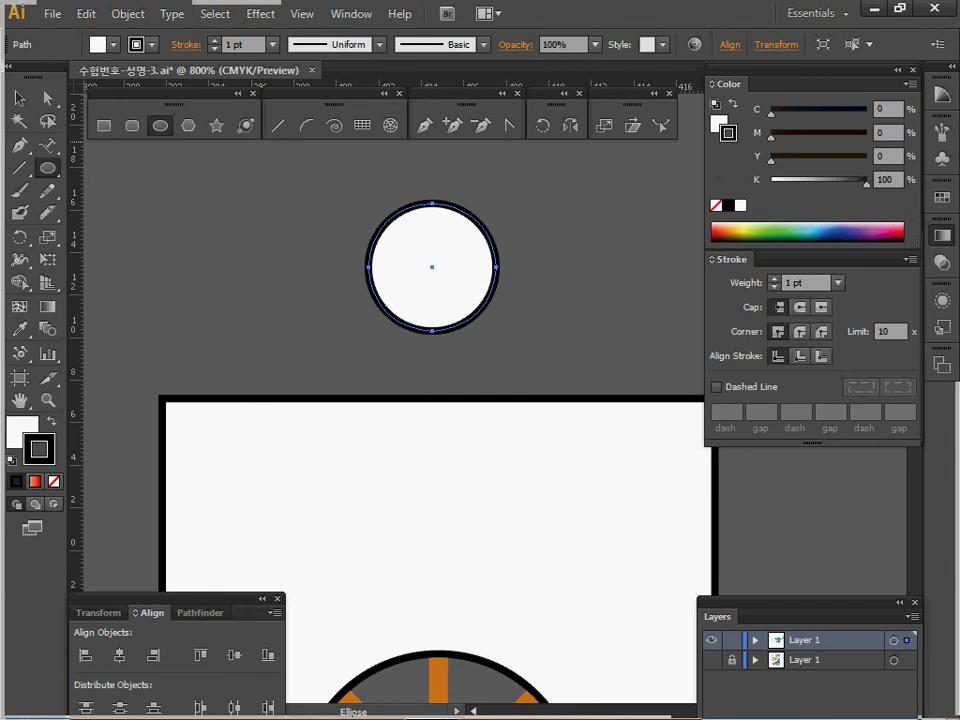
Draw a 3 x 3 mm circle with the default fill and stroke for the taegeuk symbol.
click(180, 250)
text(3)
key(Tab)
text(3)
key(Return)
Align the small circle to the left edge and vertical centre of the 6 mm circle.
key(v)
drag(275, 156, 403, 270)
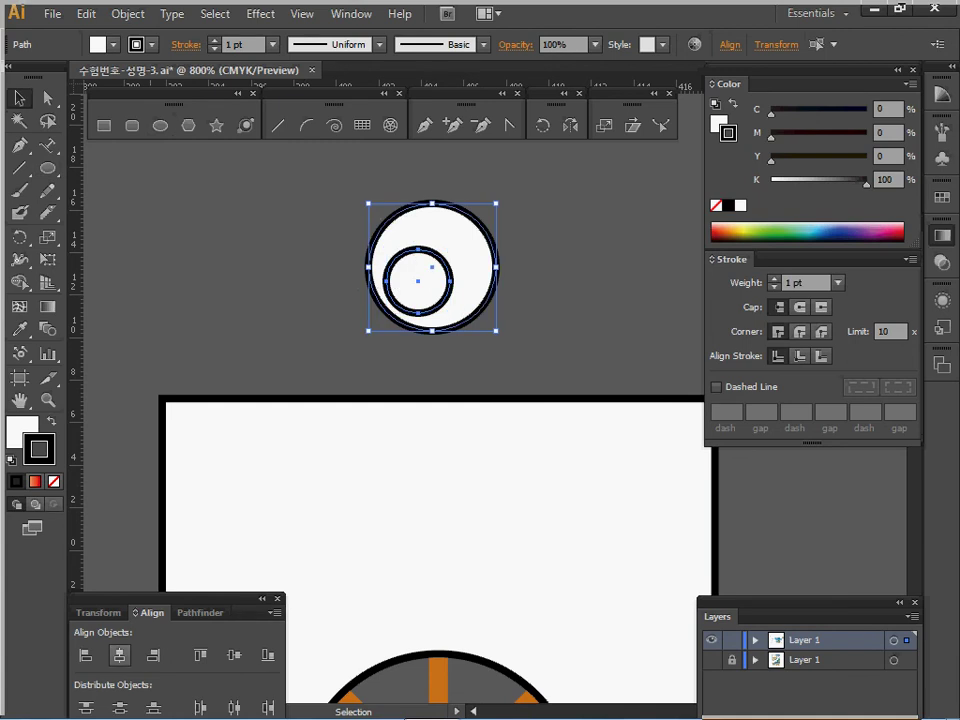
click(86, 655)
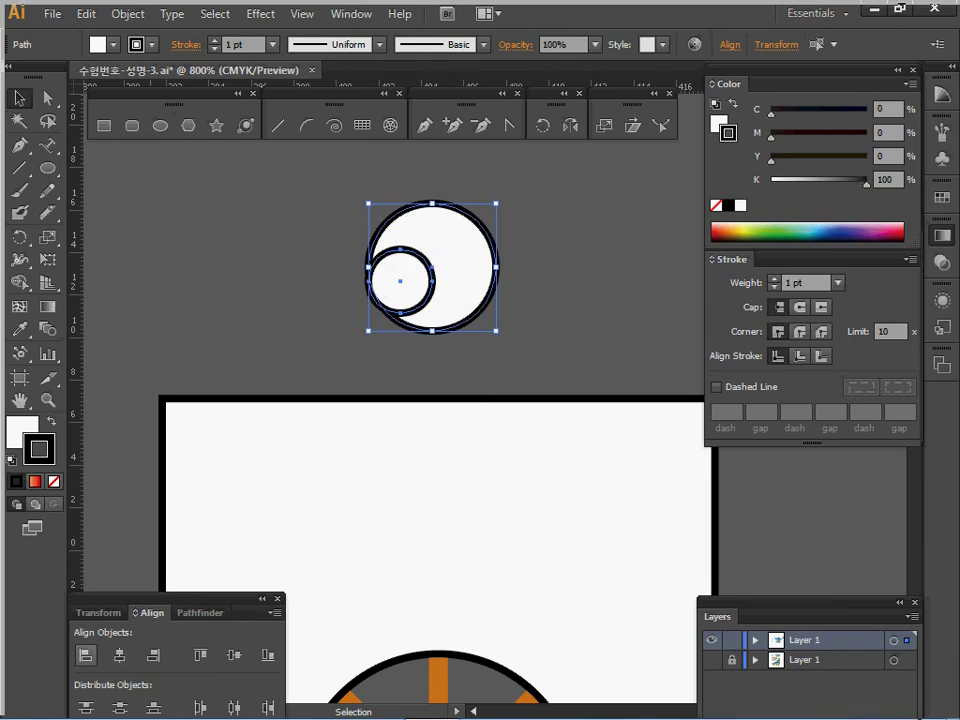
click(234, 655)
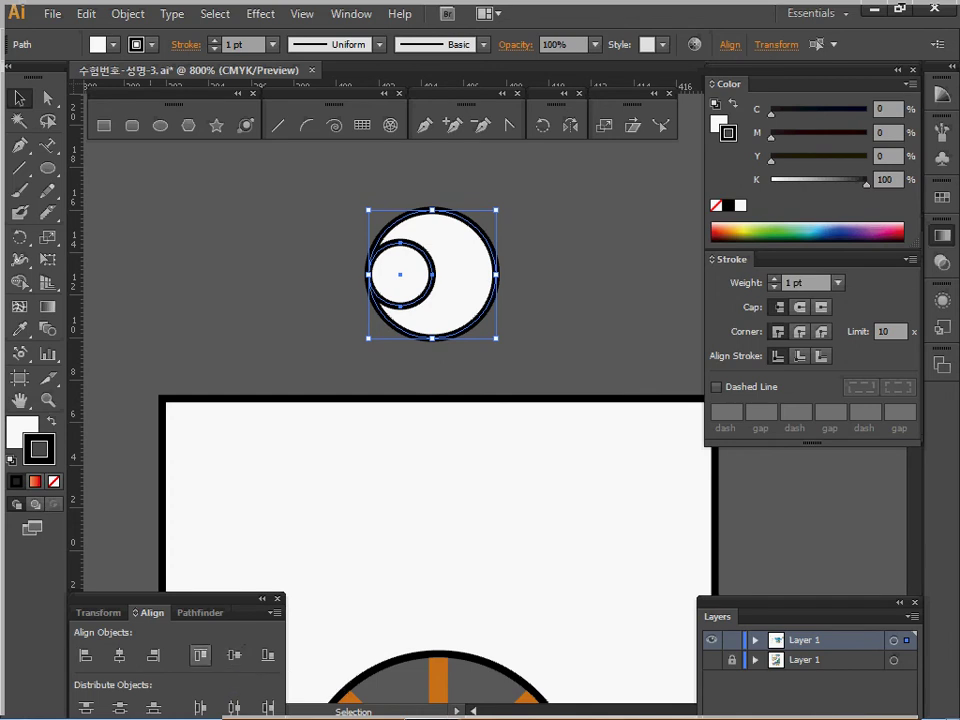
click(304, 284)
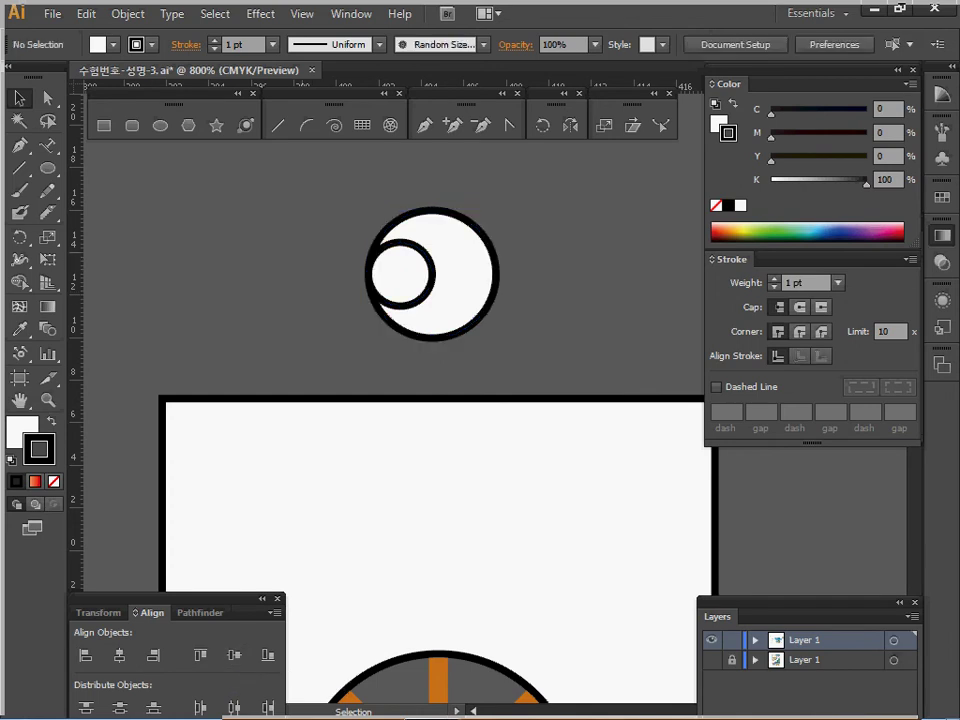
Copy the 3 mm circle 3 mm horizontally and 0 mm vertically so two small circles sit side by side in the large one.
click(401, 278)
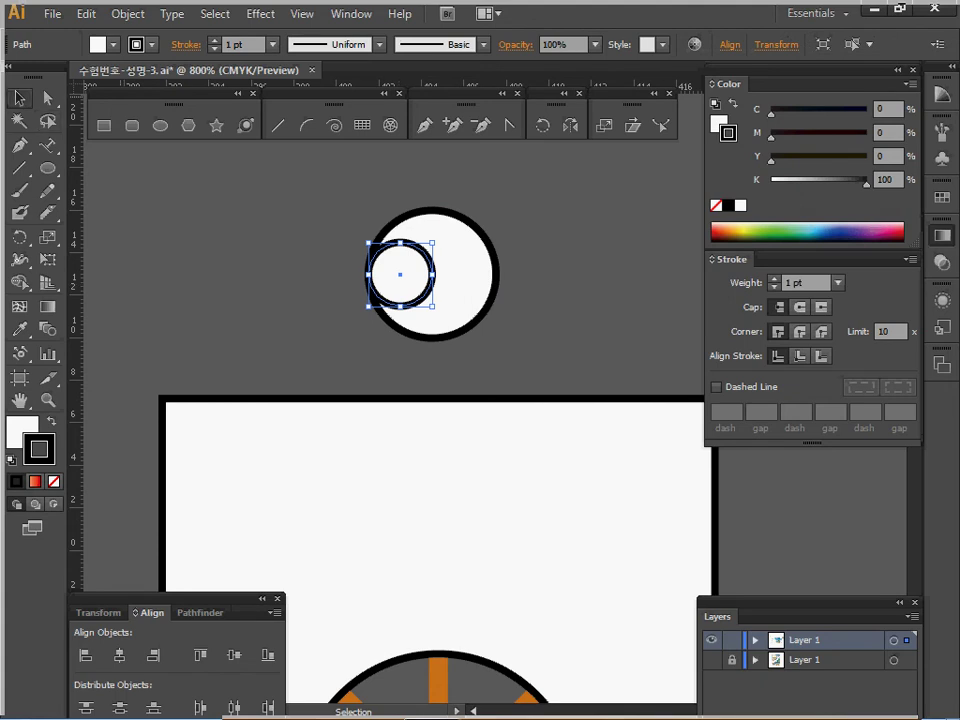
key(Return)
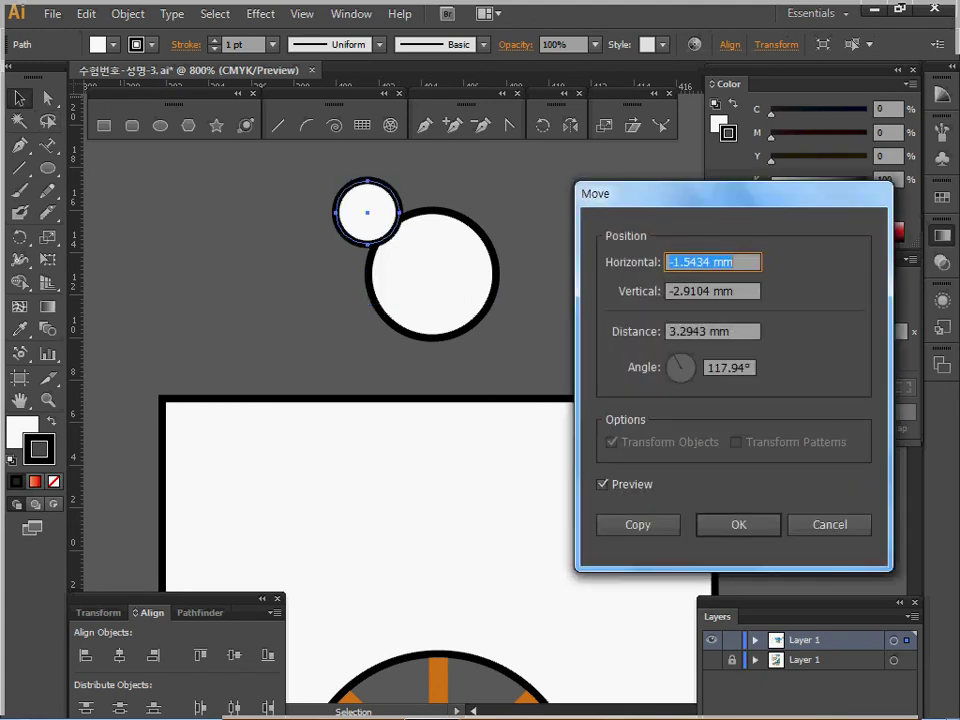
text(3)
key(Tab)
text(0)
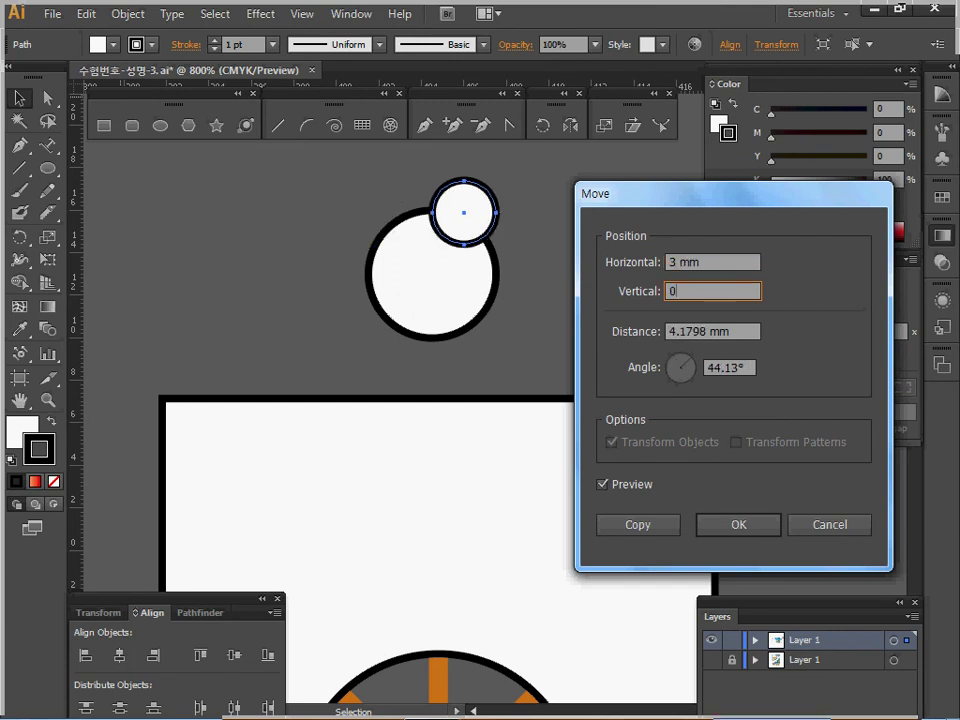
key(Tab)
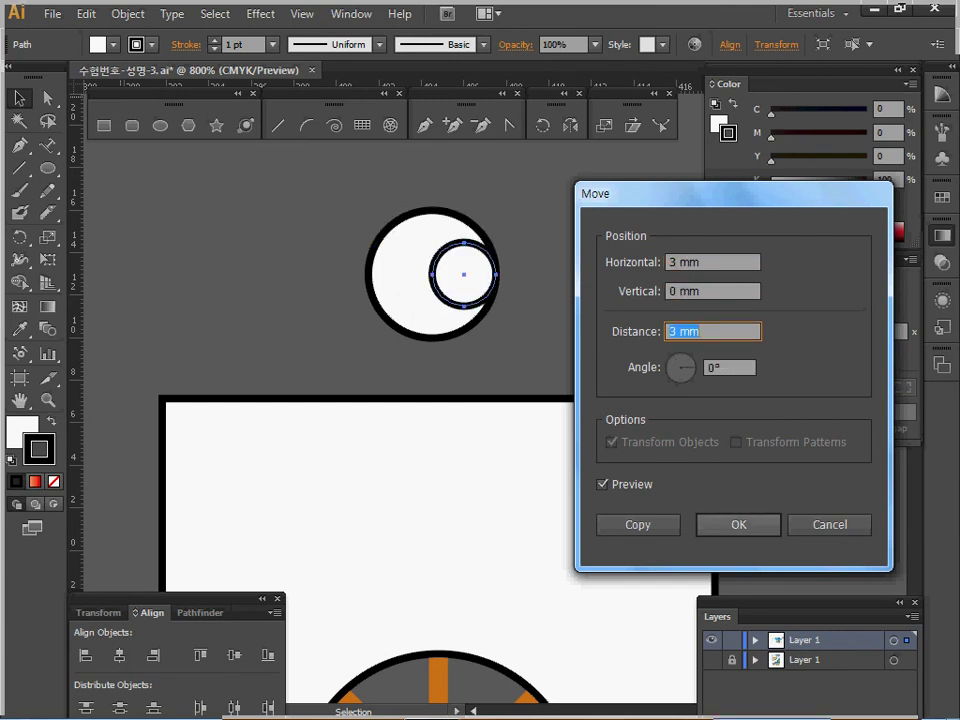
click(638, 524)
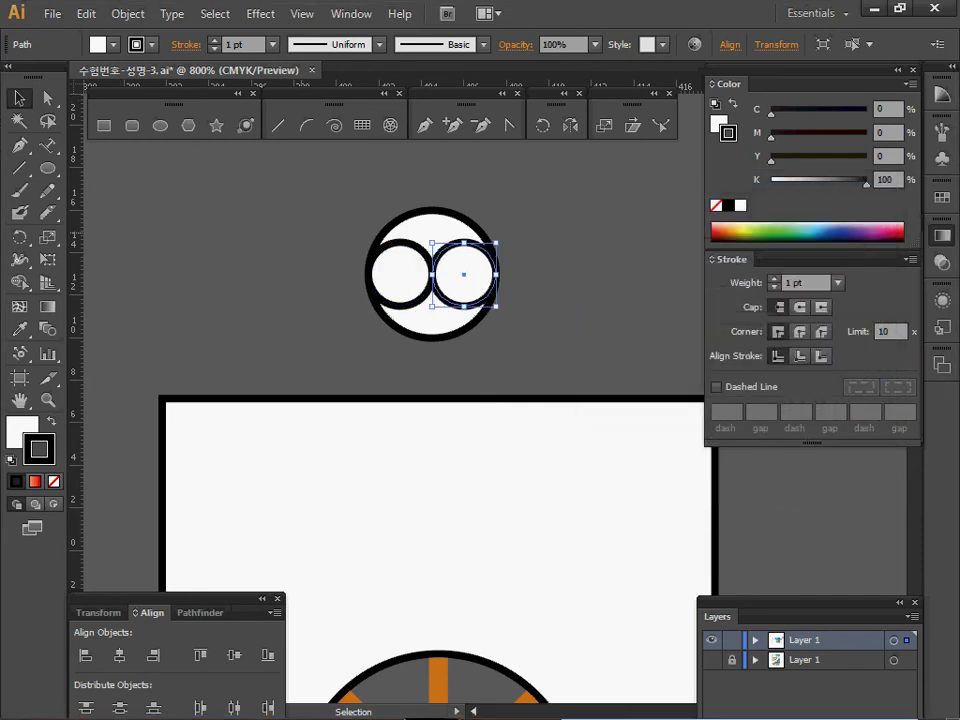
Divide the large circle and the two small circles into separate pieces with the Pathfinder Divide operation.
drag(318, 193, 484, 316)
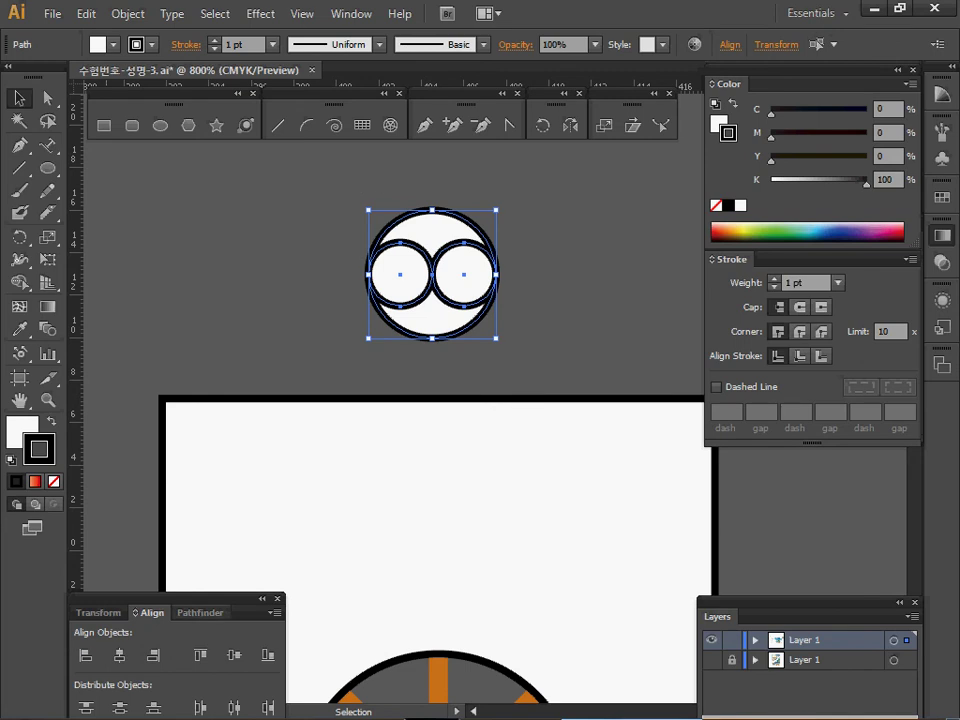
click(200, 613)
click(89, 702)
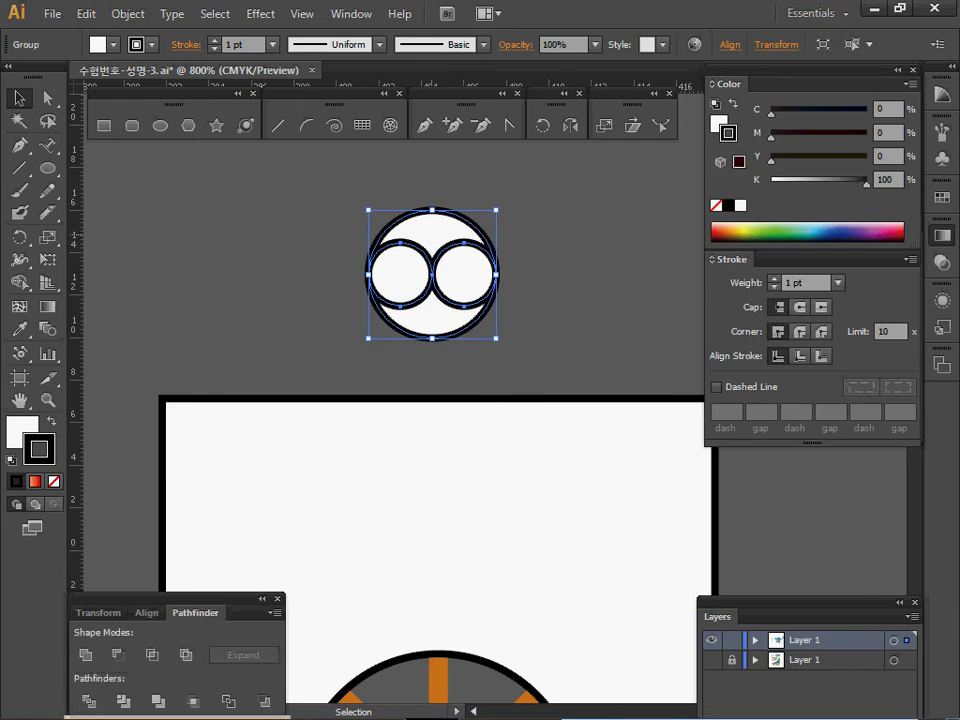
Isolate the divided group, unite its upper piece with the left small circle, and give the shape a black fill without stroke.
double_click(432, 233)
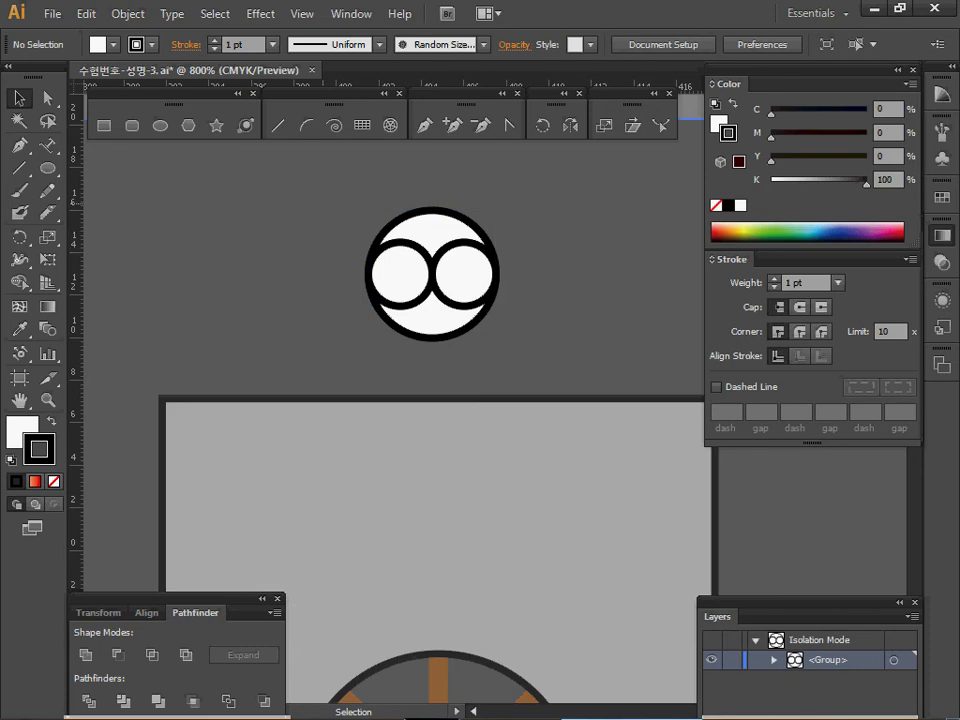
drag(375, 176, 402, 252)
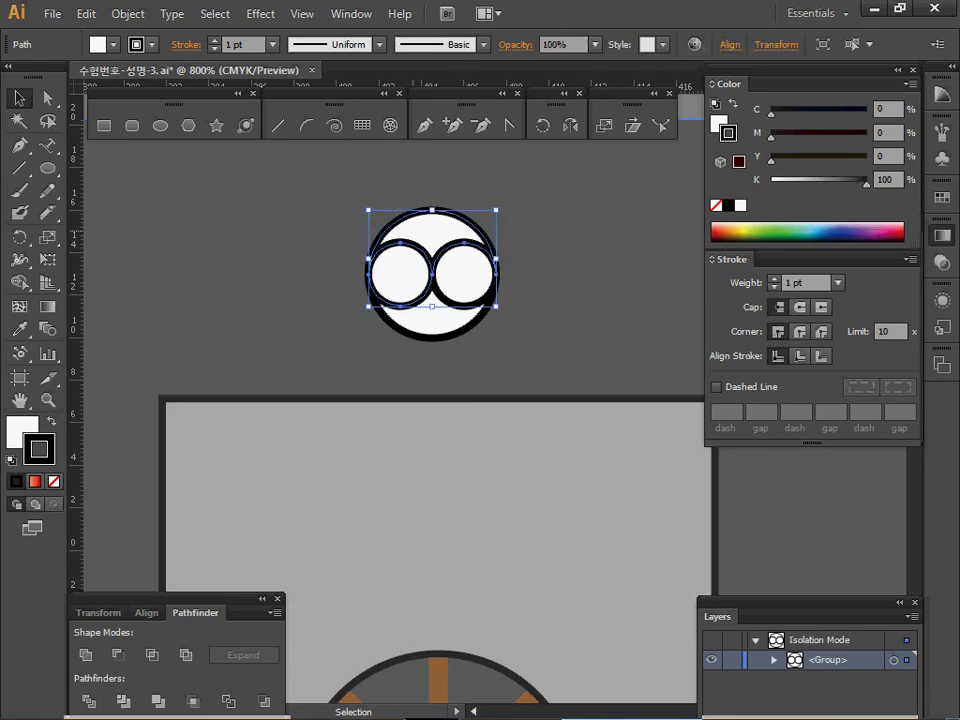
click(86, 655)
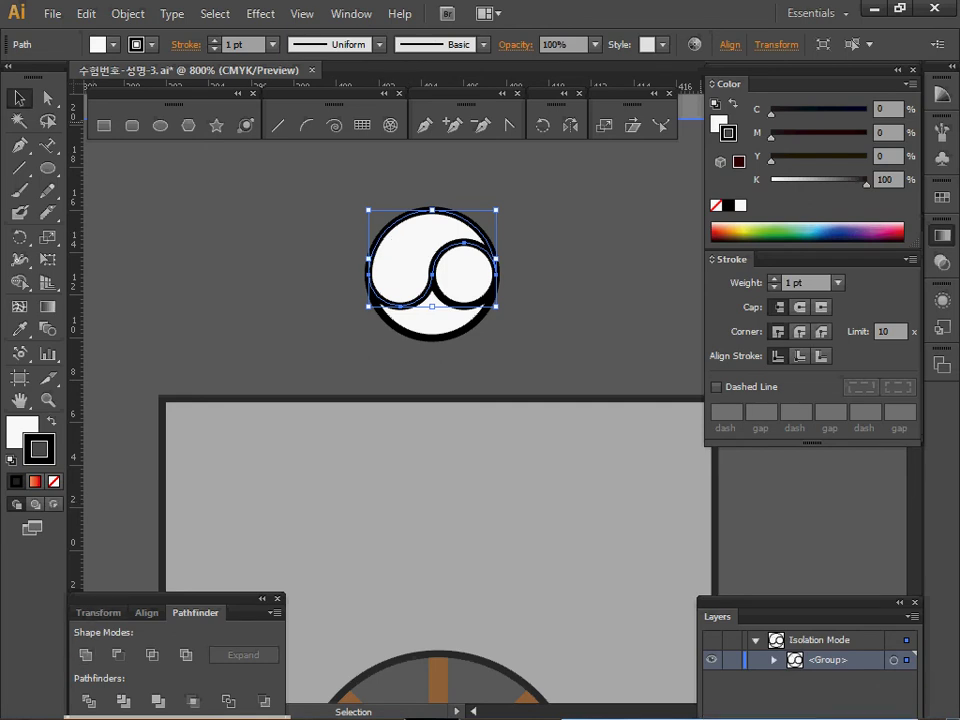
key(shift+x)
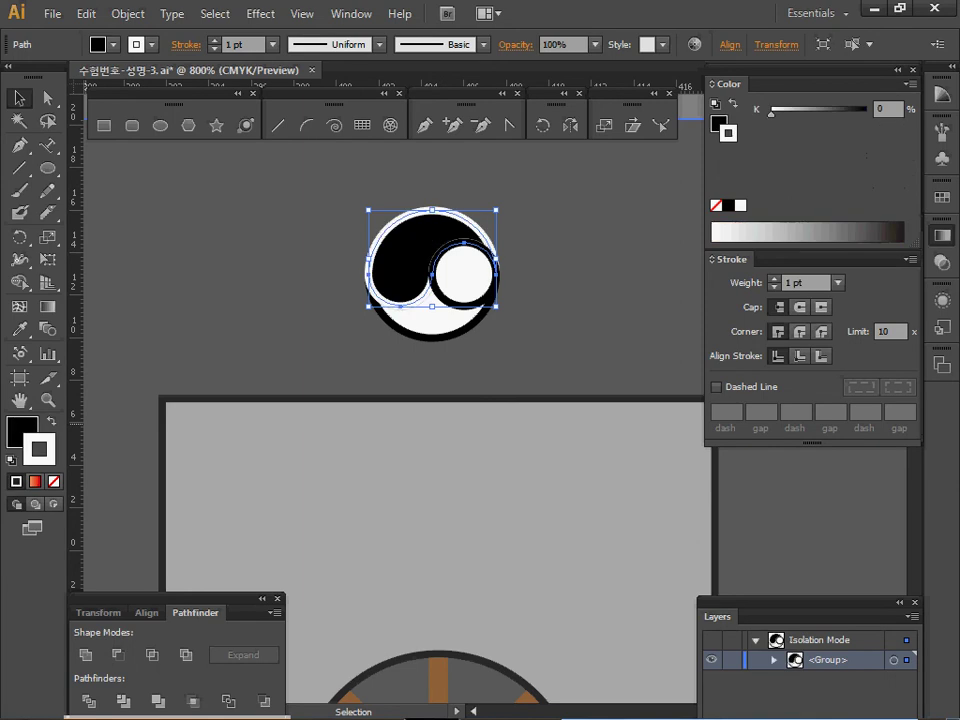
key(slash)
key(x)
key(ctrl+shift+a)
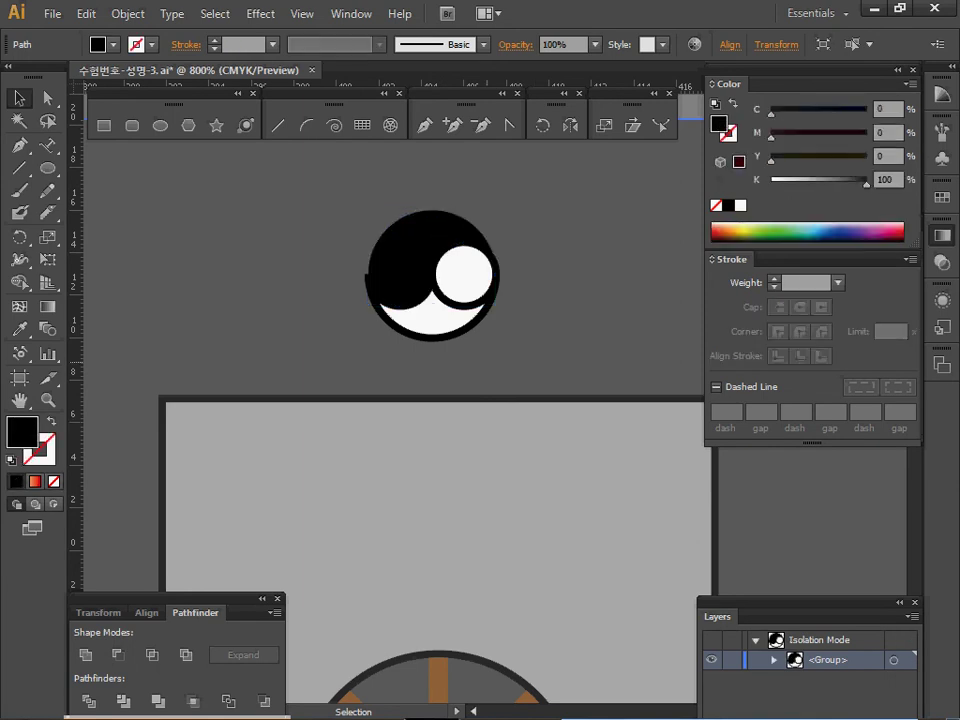
Unite the lower piece with the right small circle, remove the white shape's stroke and switch the colour sliders to CMYK.
drag(464, 362, 476, 292)
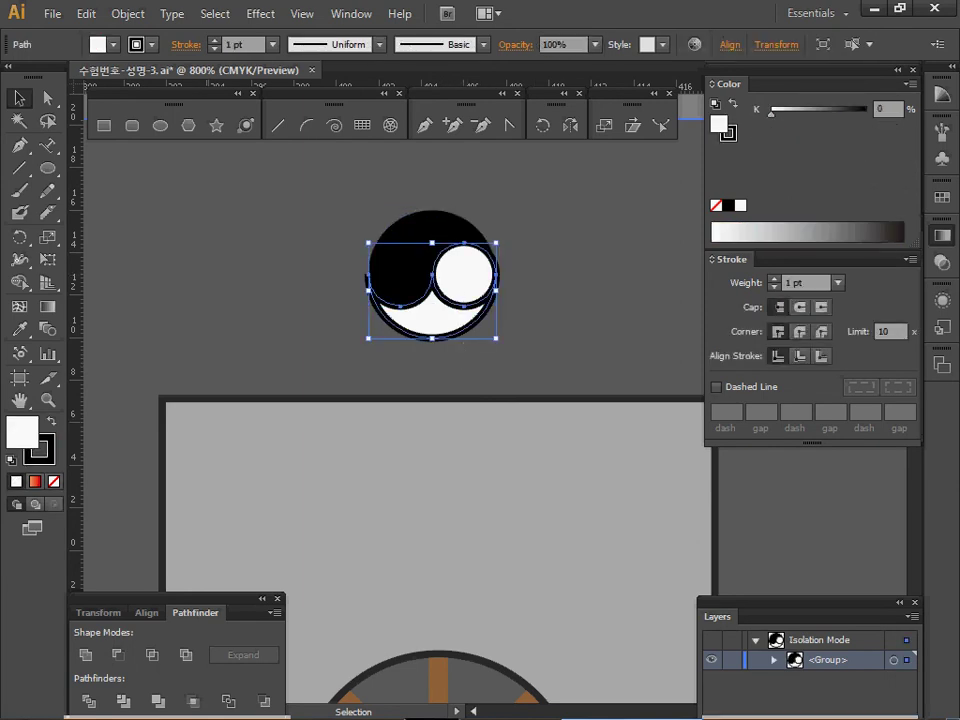
click(86, 655)
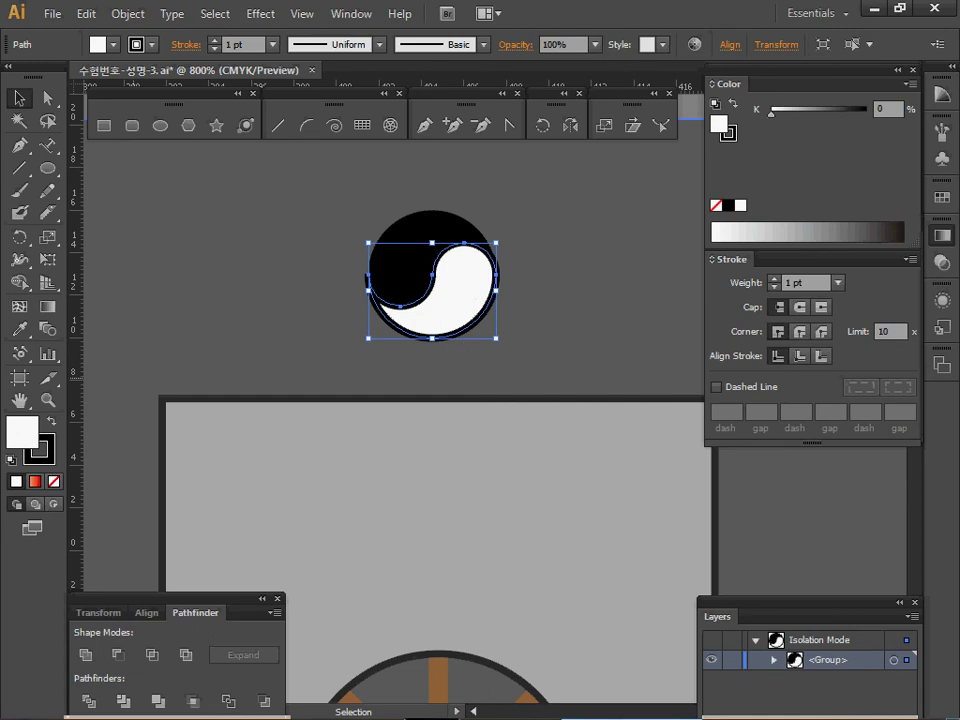
key(x)
key(slash)
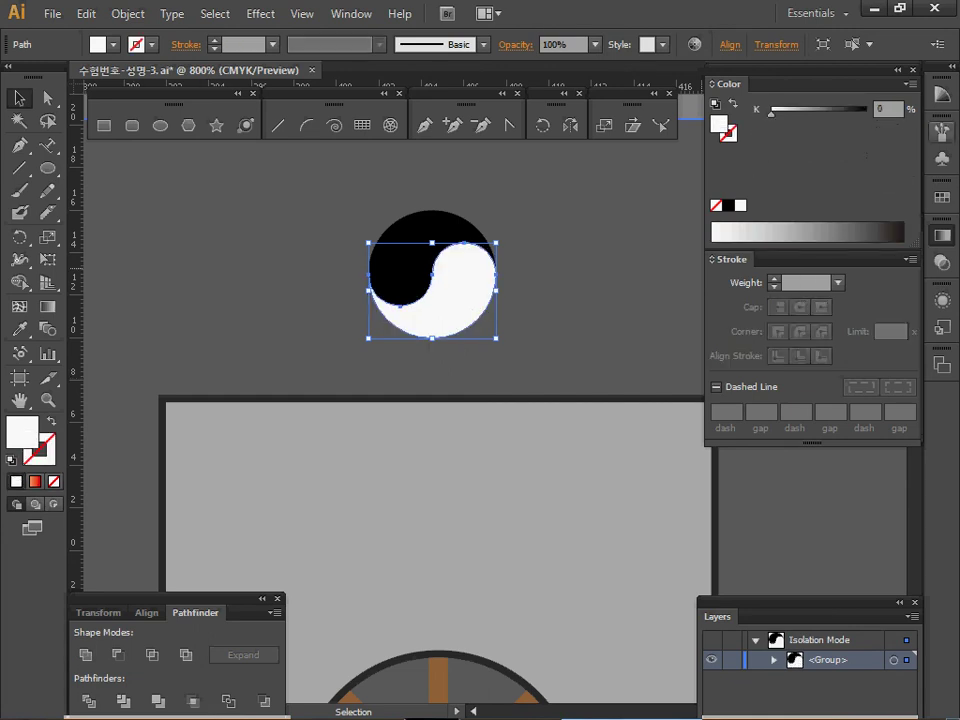
click(911, 84)
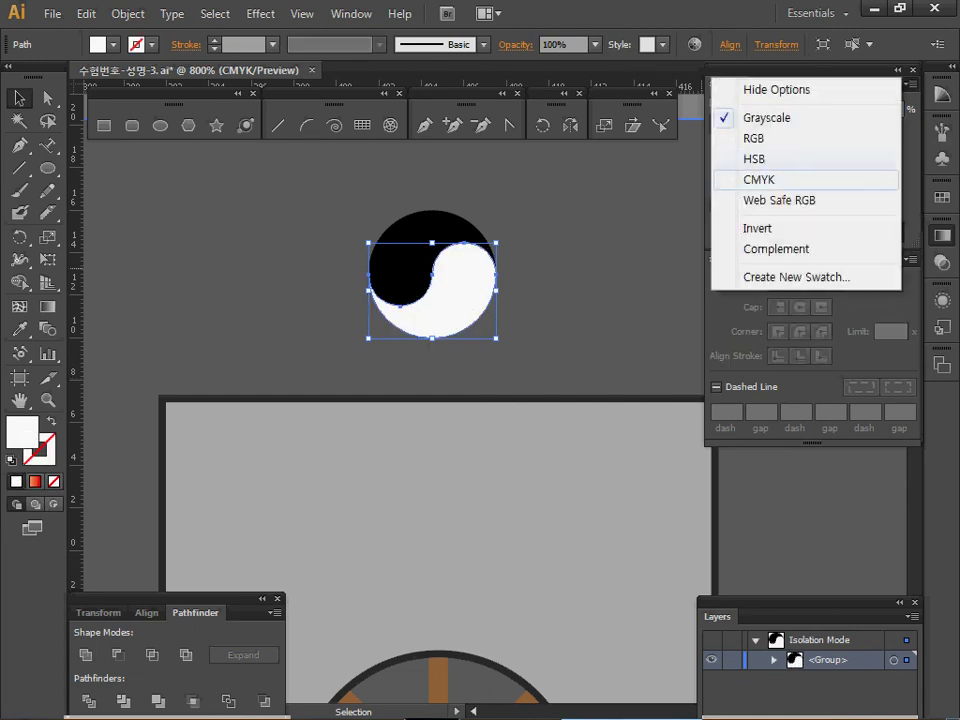
click(758, 179)
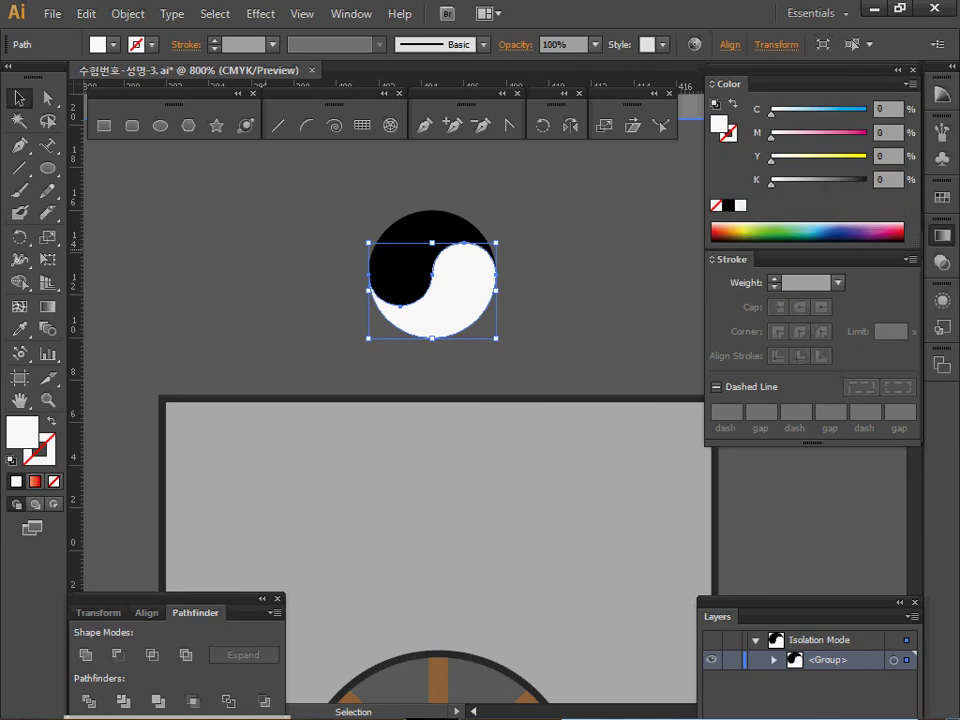
Leave isolation mode and move the taegeuk group down onto the kite rectangle, centred above the spoked hole.
double_click(264, 264)
click(412, 273)
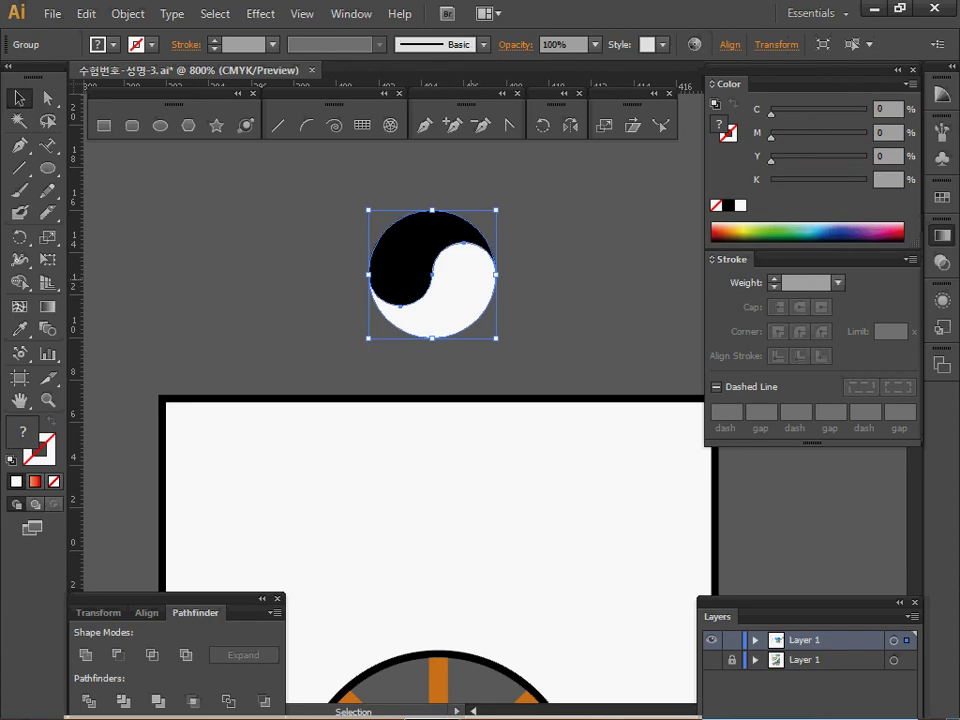
drag(432, 274, 440, 531)
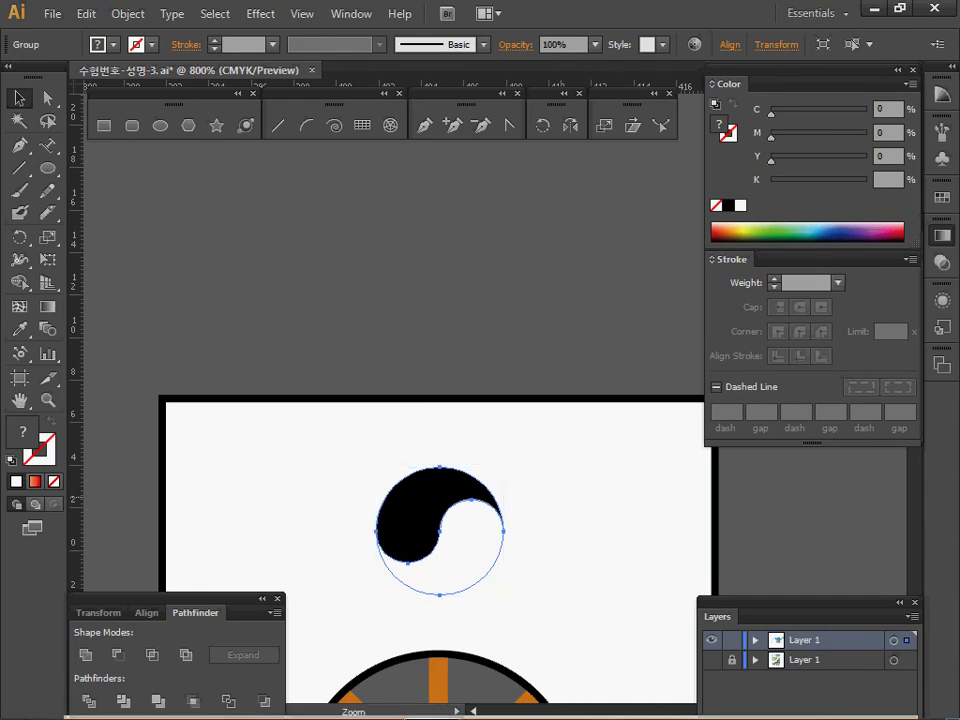
Give the new kite body the finished kite's light grey fill (K 10) without stroke by sampling it with the Eyedropper.
ctrl+alt+click(562, 499)
ctrl+alt+click(559, 500)
ctrl+alt+click(397, 435)
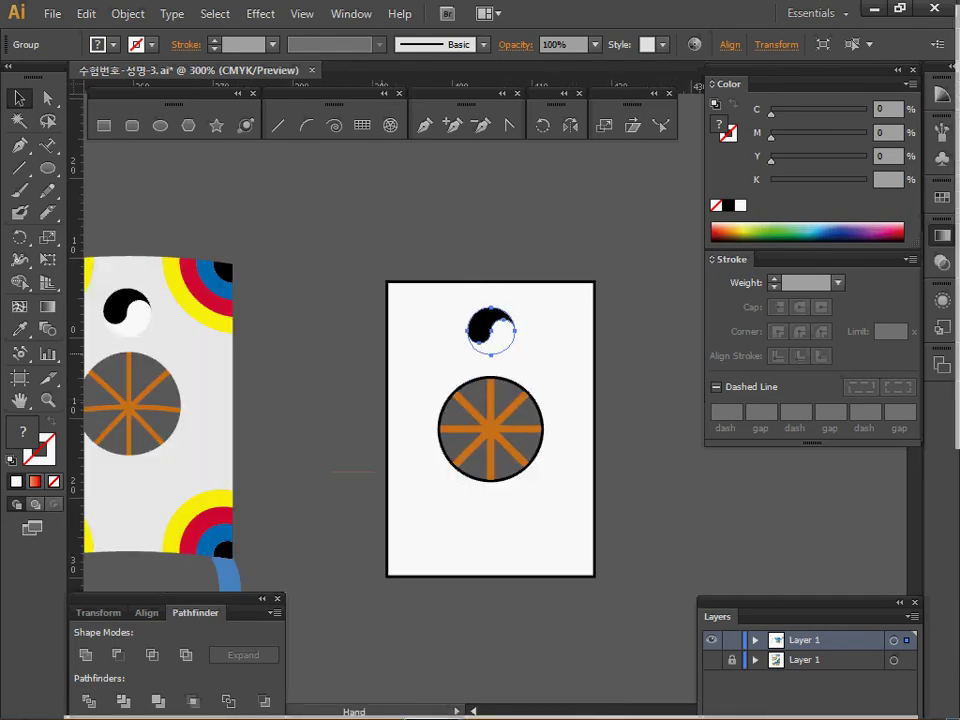
drag(430, 356, 488, 344)
click(488, 297)
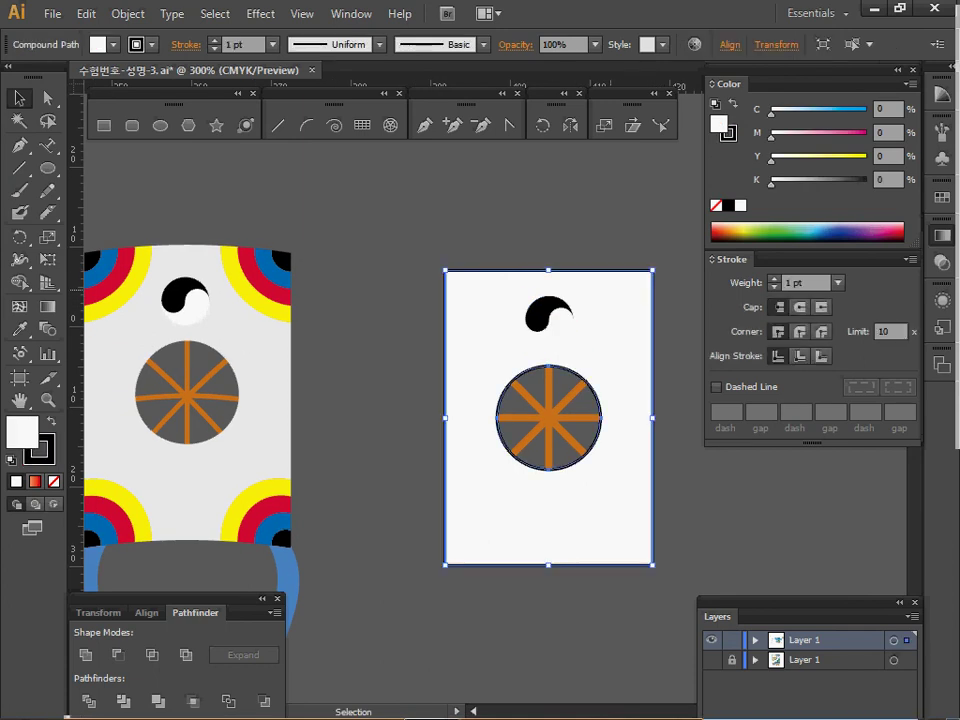
key(i)
click(256, 371)
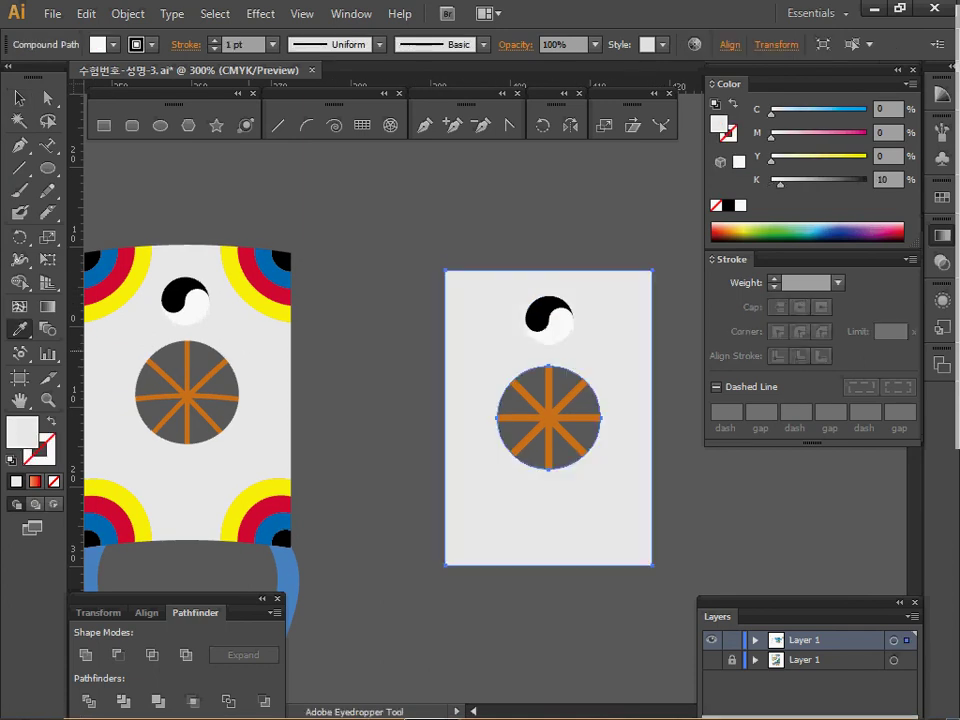
ctrl+click(488, 208)
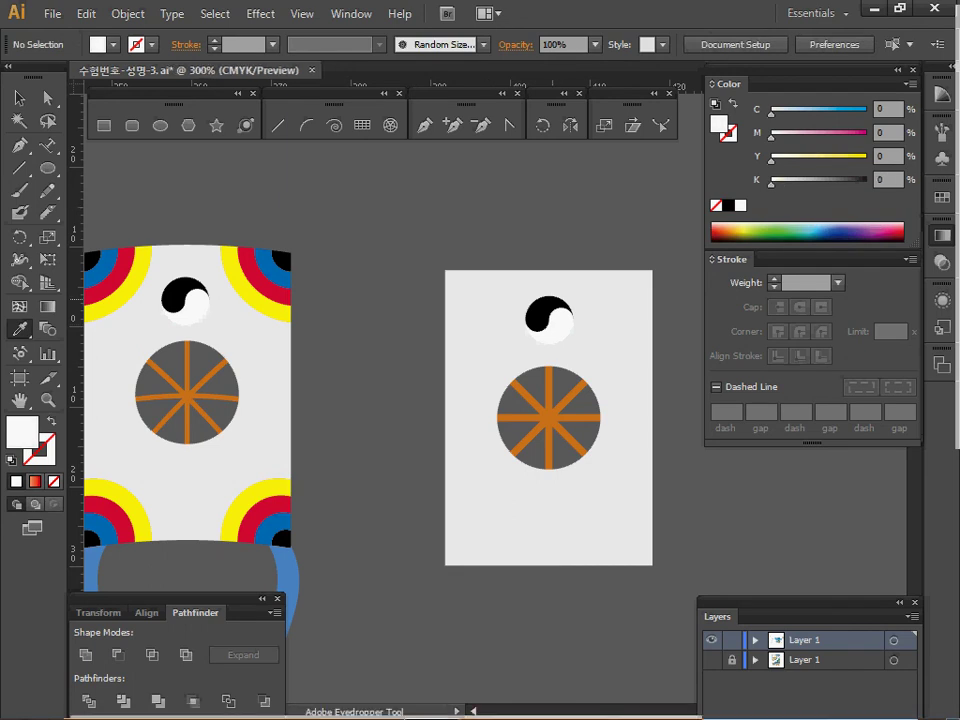
Place a vertical guide through the horizontal centre of the new kite body and select the taegeuk group.
ctrl+click(514, 281)
drag(76, 400, 548, 386)
ctrl+click(542, 311)
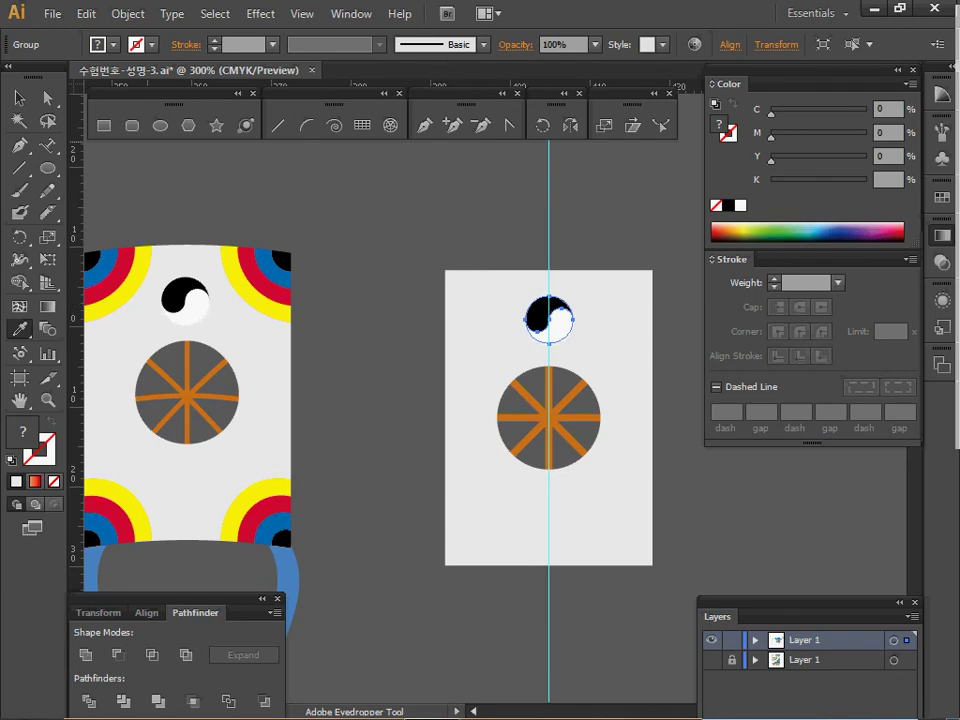
Draw a 17 x 17 mm circle centred on the upper-left corner of the new kite body.
click(160, 126)
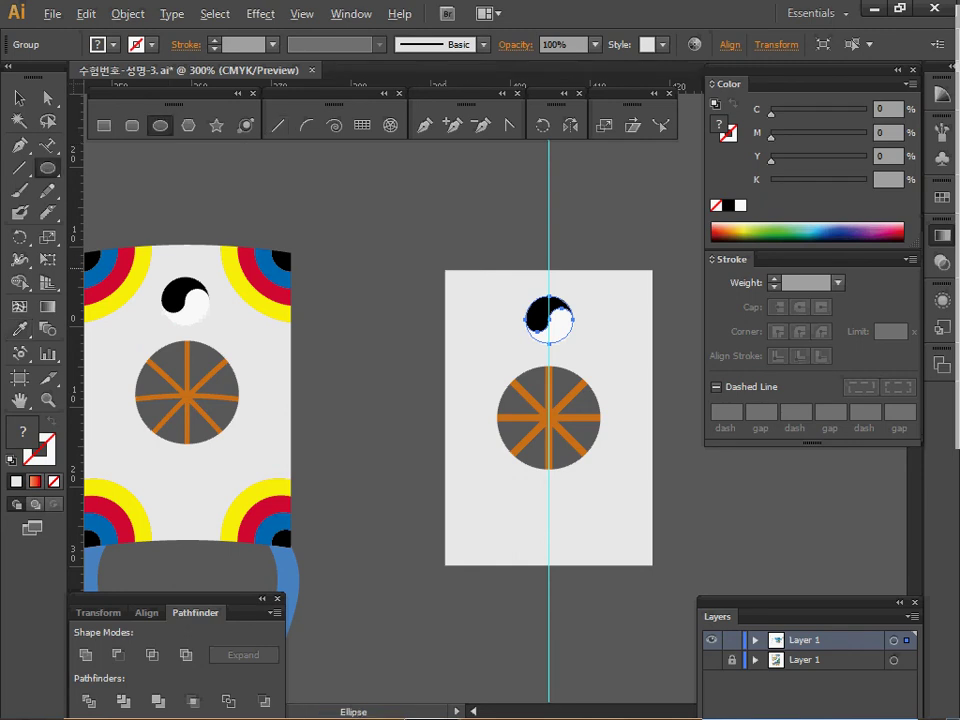
click(489, 396)
text(17)
key(Tab)
text(17)
key(Return)
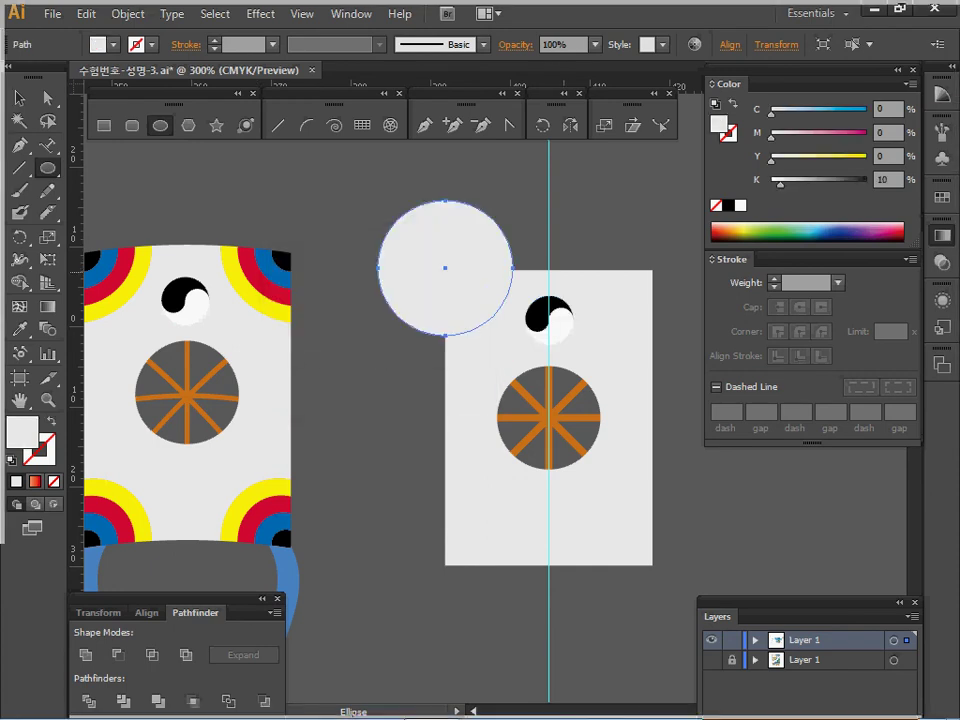
Give the 17 mm corner circle the default black 1 pt stroke and remove its fill.
key(v)
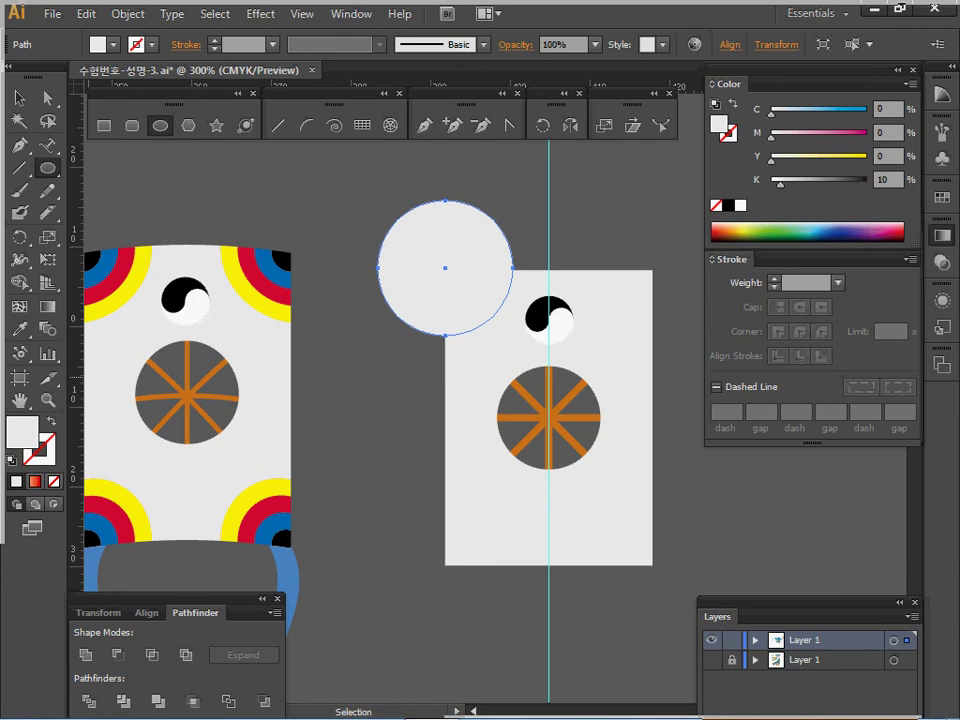
key(d)
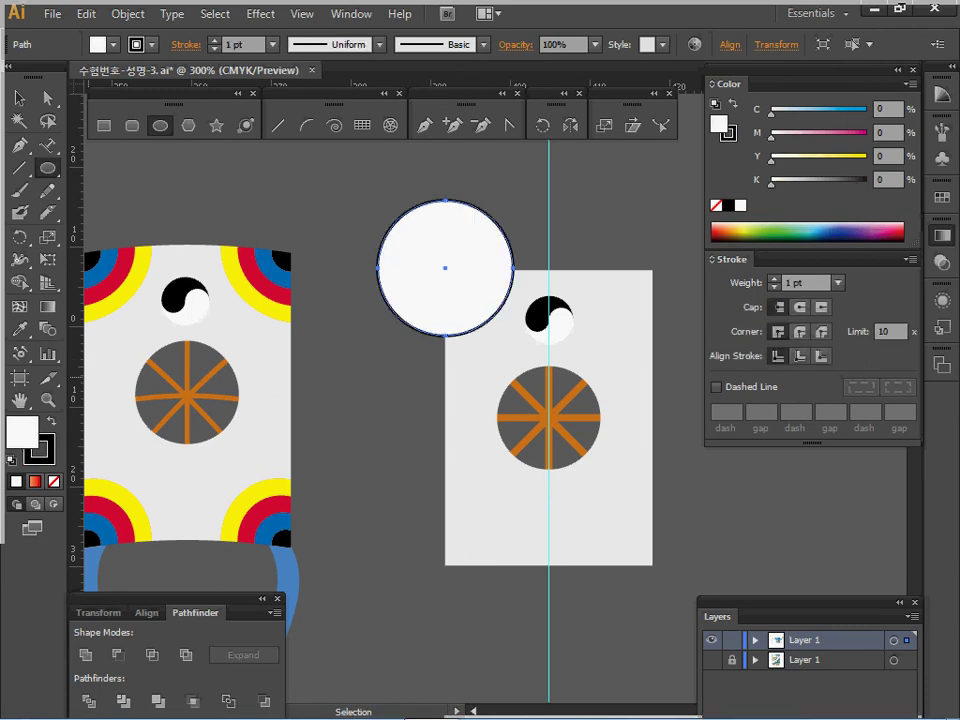
key(slash)
key(l)
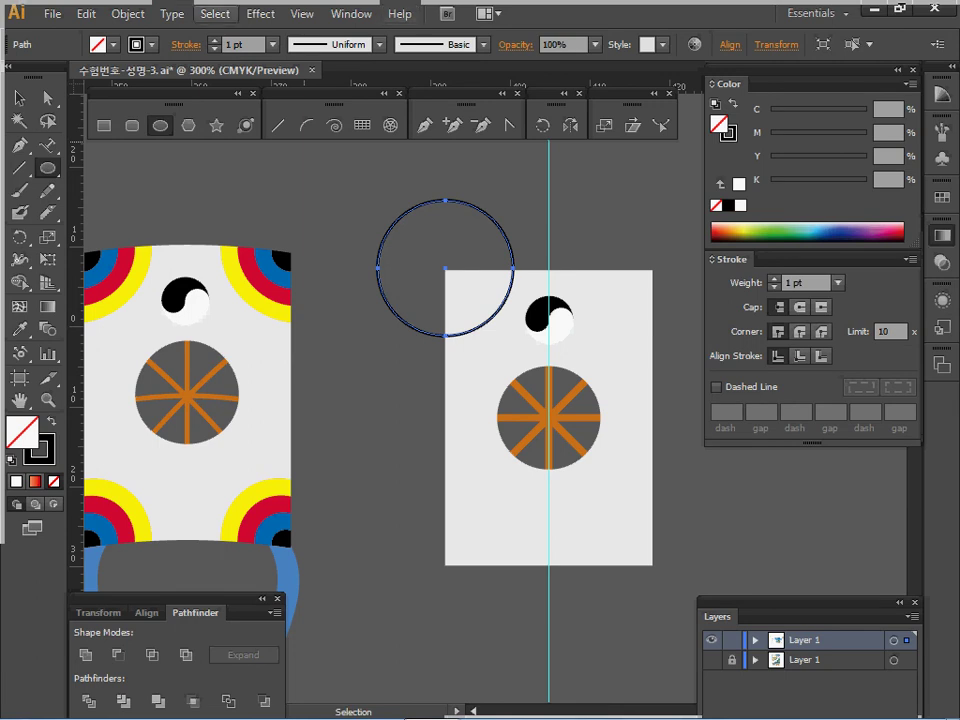
Add a concentric copy of the corner circle scaled to 25% and make a blend between the two circles.
double_click(604, 127)
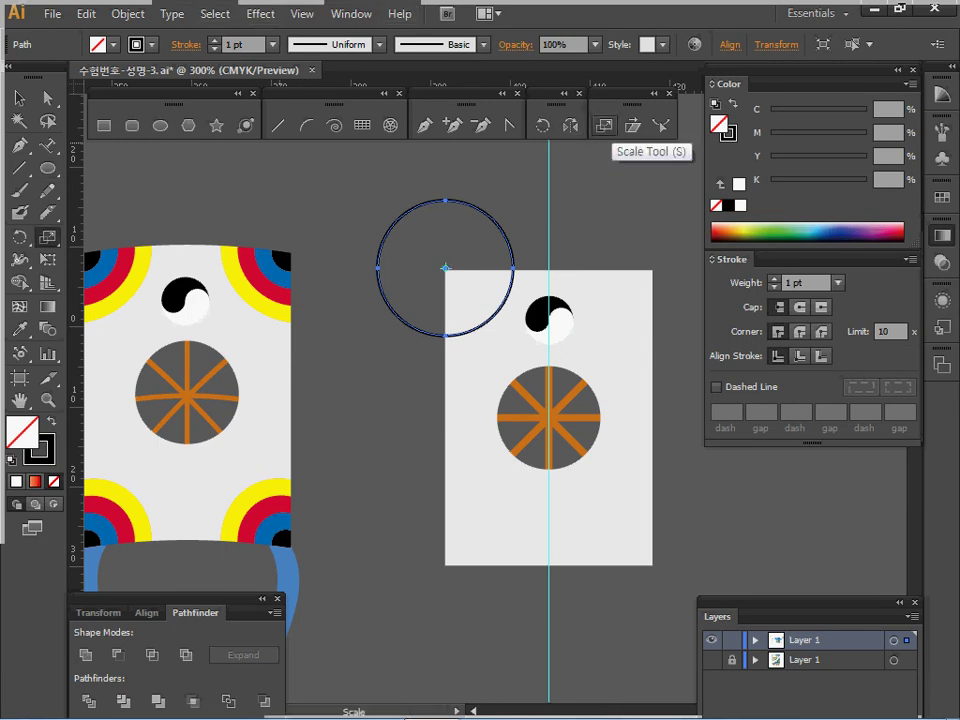
text(25)
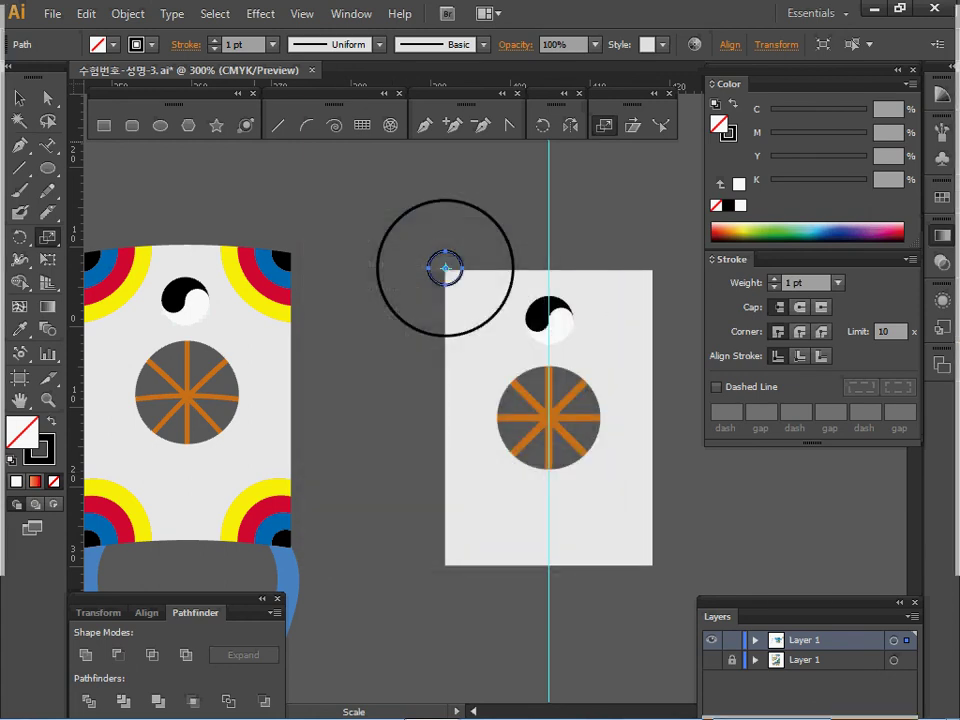
drag(380, 181, 447, 252)
key(s)
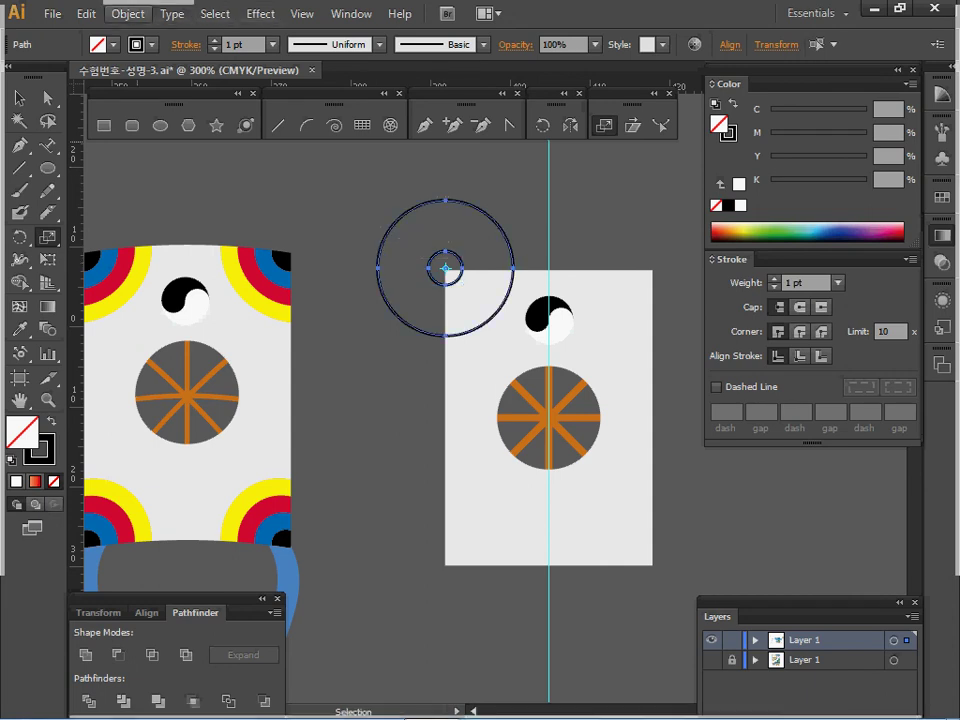
click(127, 14)
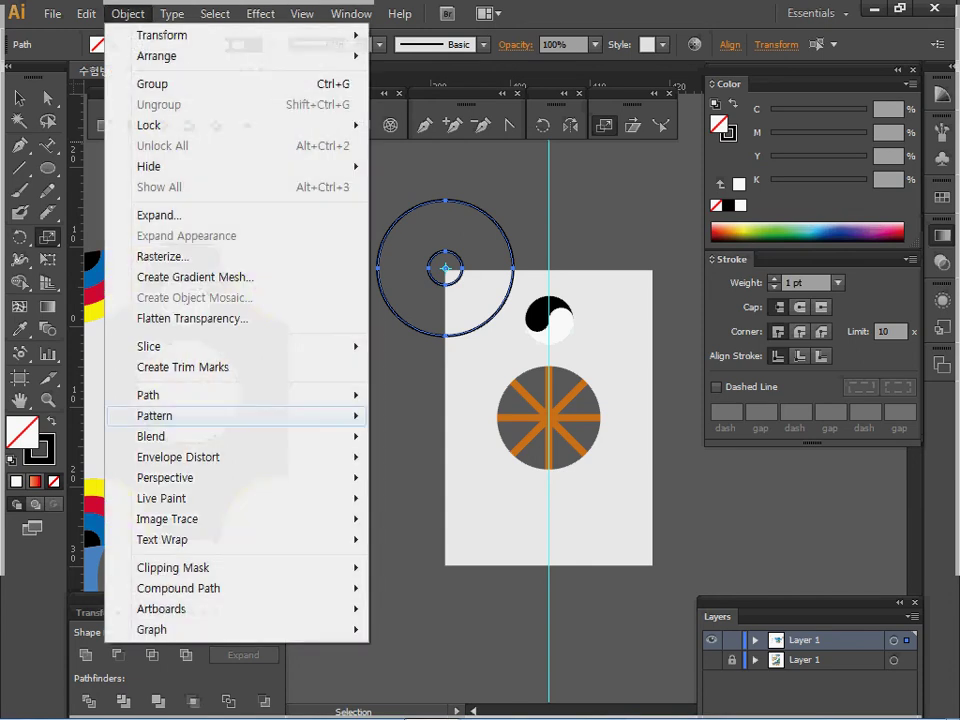
mouse_move(250, 436)
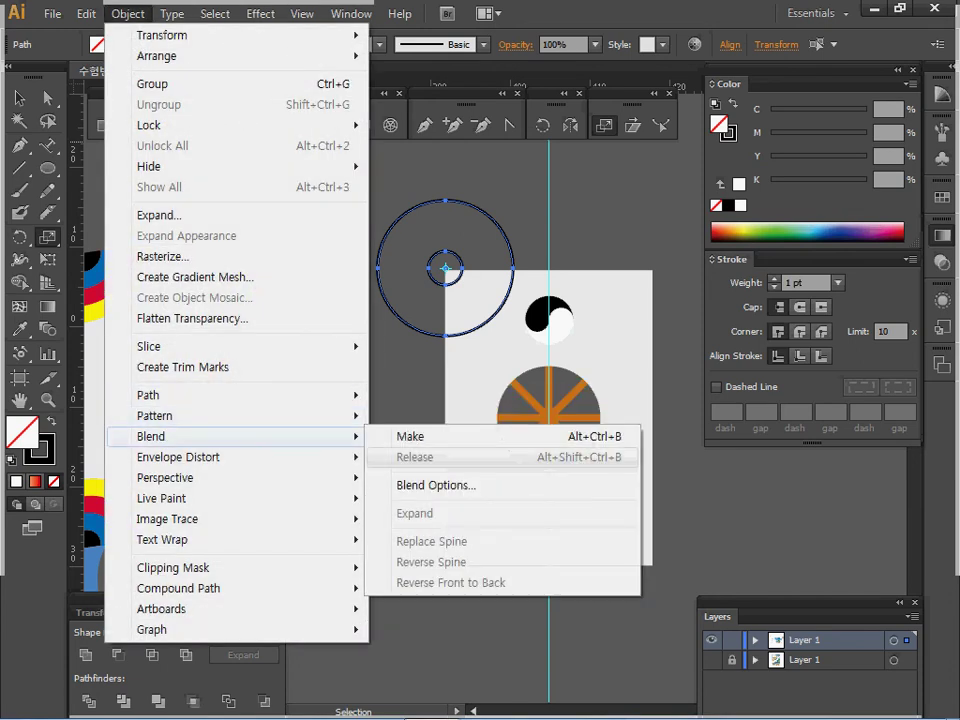
click(405, 436)
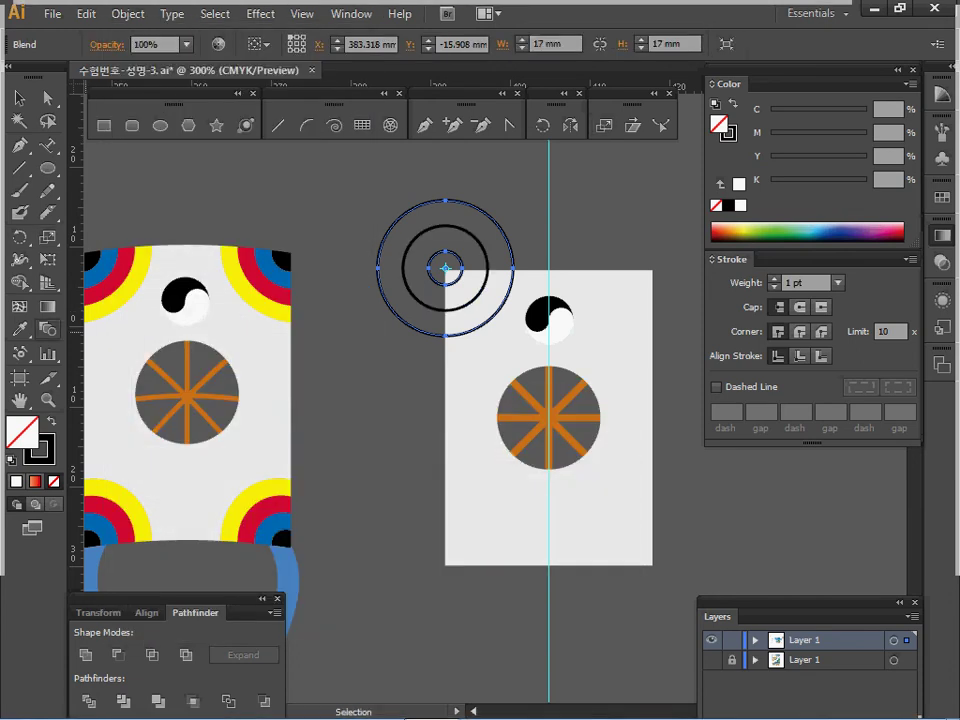
double_click(48, 330)
key(Tab)
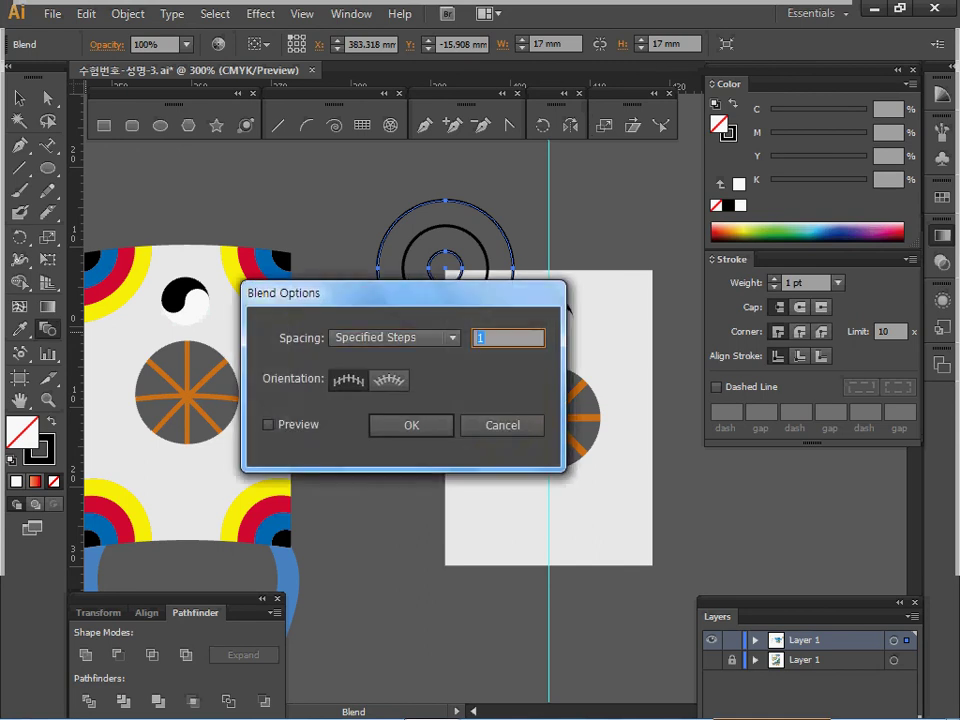
key(Return)
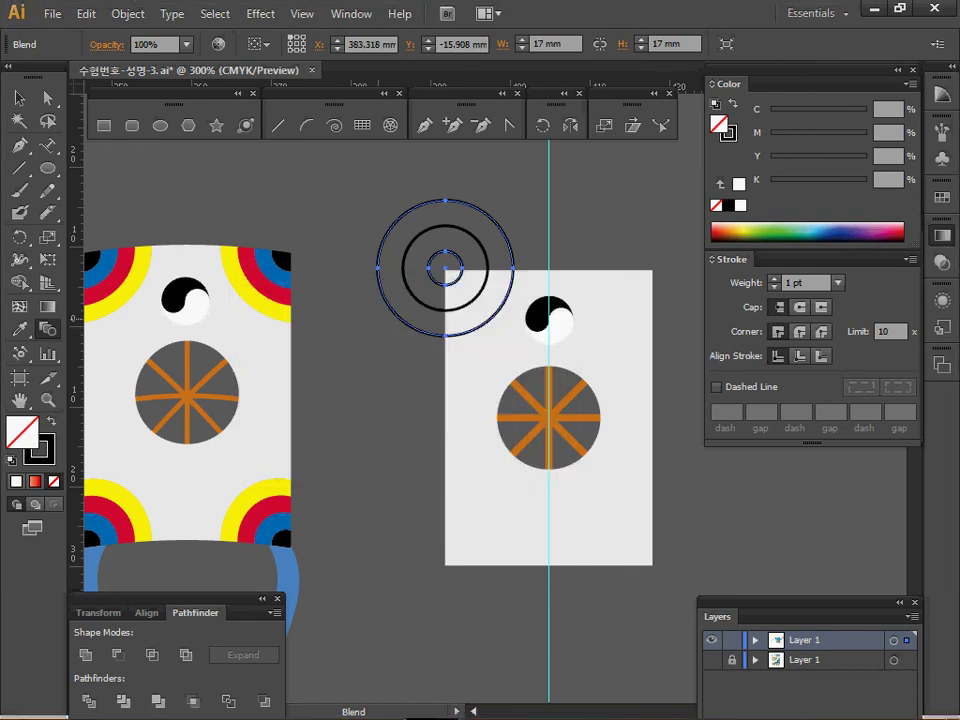
key(v)
ctrl+click(393, 188)
drag(393, 186, 446, 258)
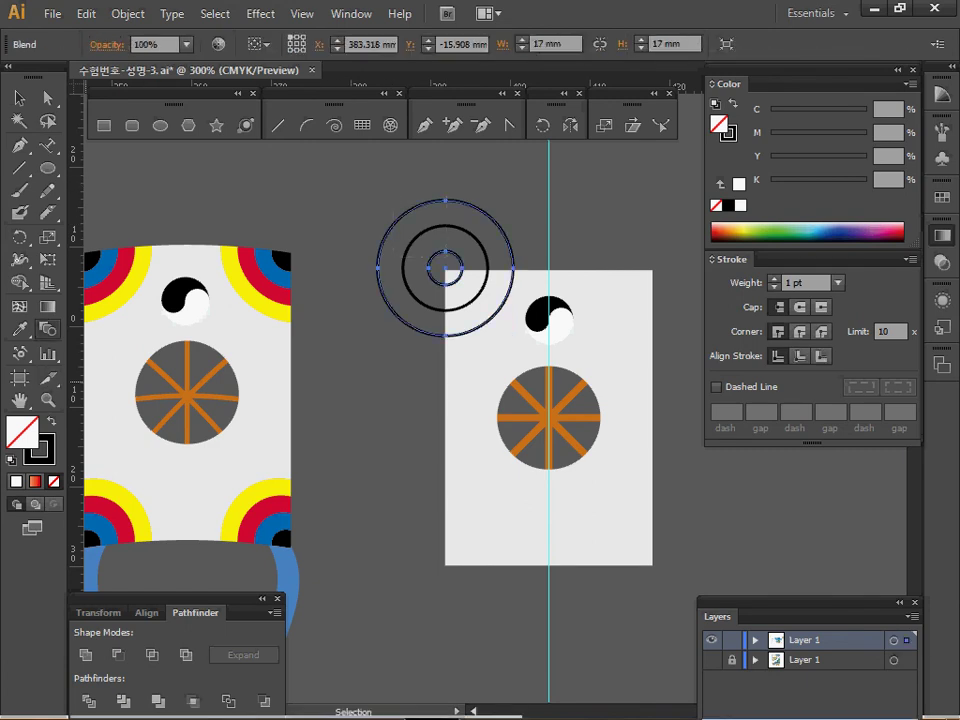
Set the blend between the two corner circles to 2 specified steps and save the document.
double_click(47, 328)
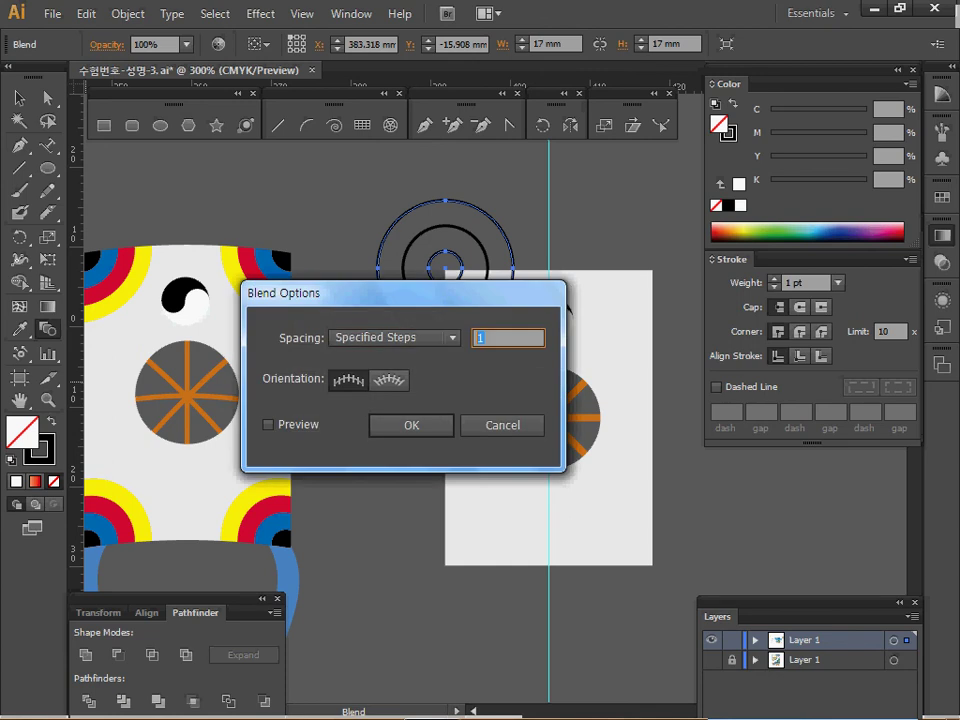
text(2)
key(Return)
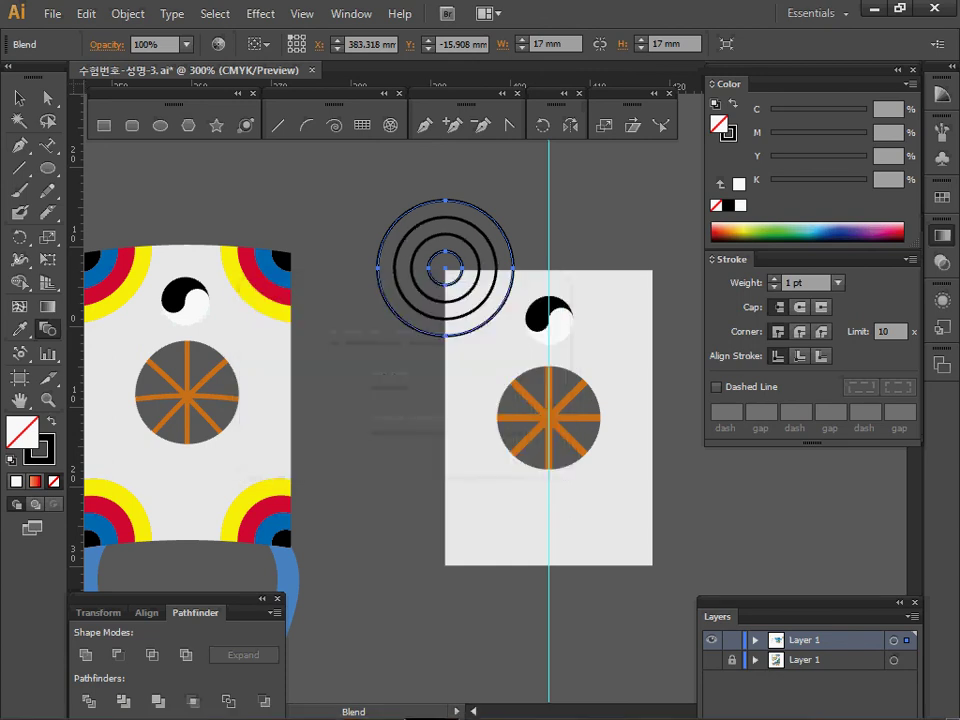
key(ctrl+s)
Expand the corner circle blend into separate concentric circles and deselect them.
click(128, 13)
mouse_move(180, 436)
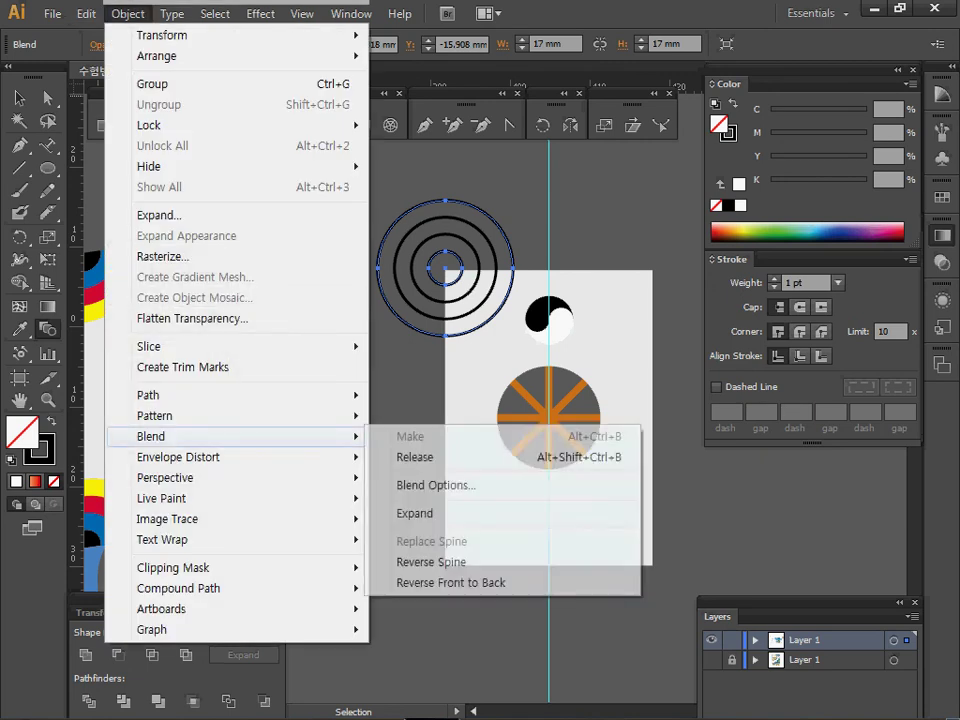
click(414, 513)
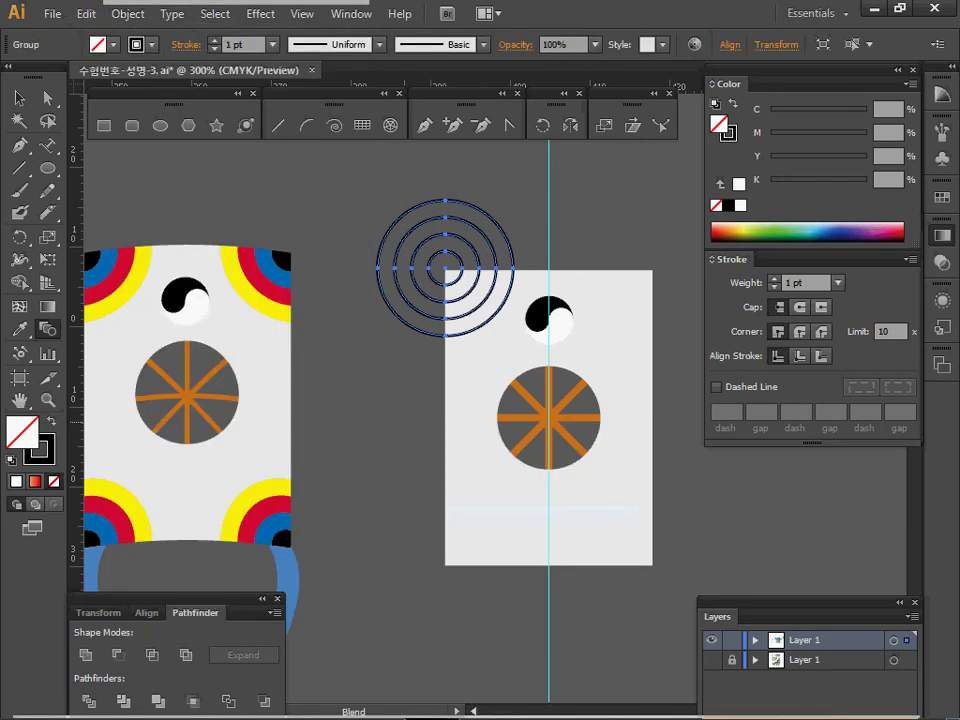
drag(406, 214, 457, 242)
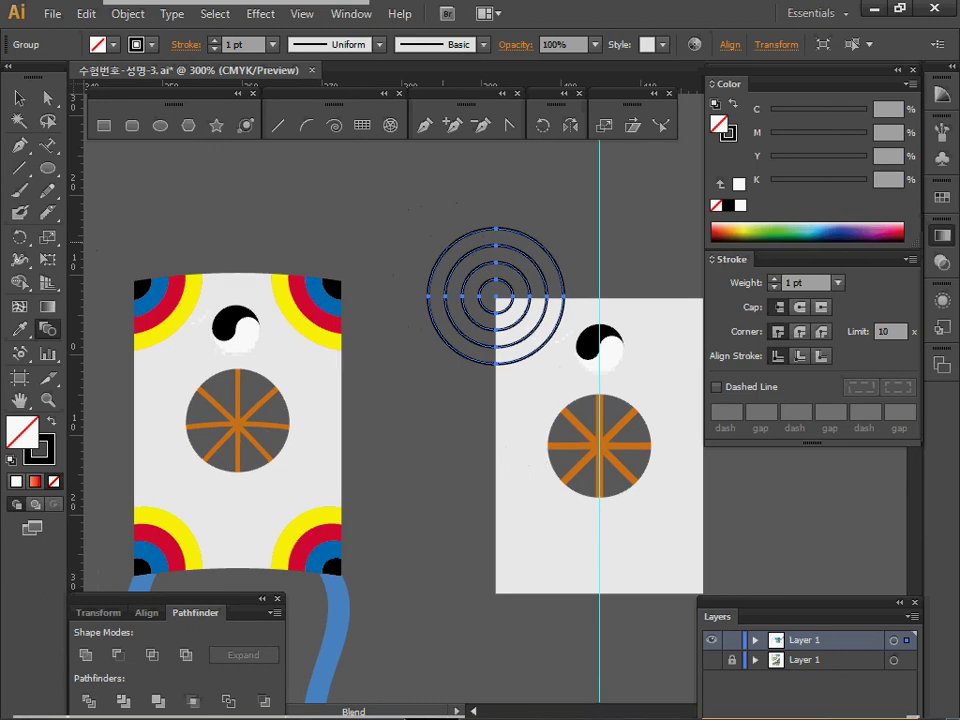
ctrl+click(406, 216)
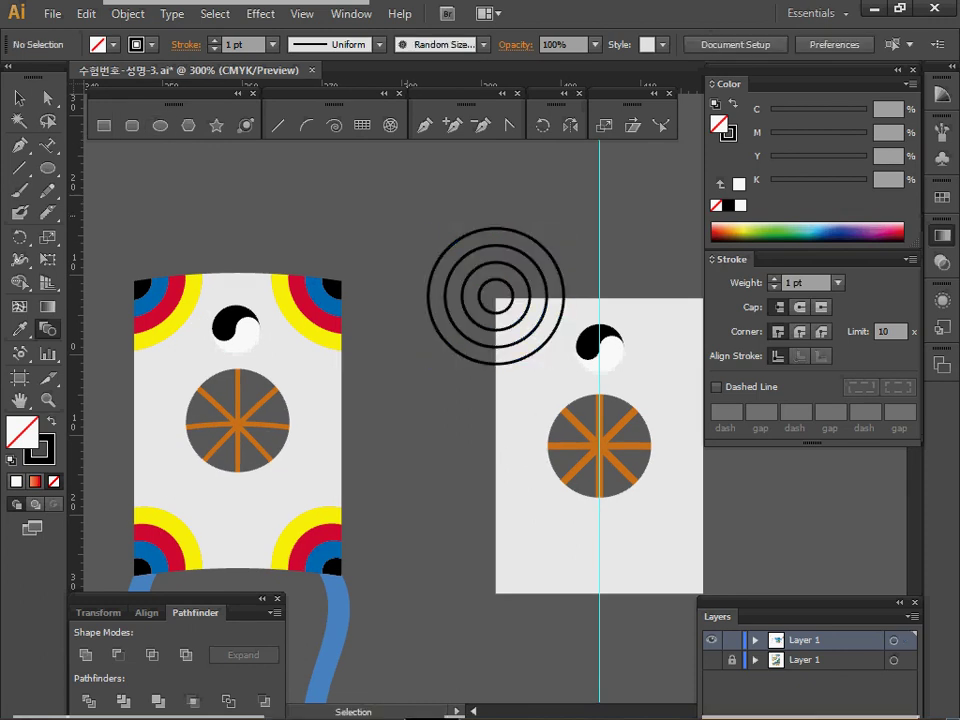
Isolate the ring group and fill the outermost circle yellow and the second circle red, sampling the finished kite's corner rings.
double_click(455, 242)
click(455, 242)
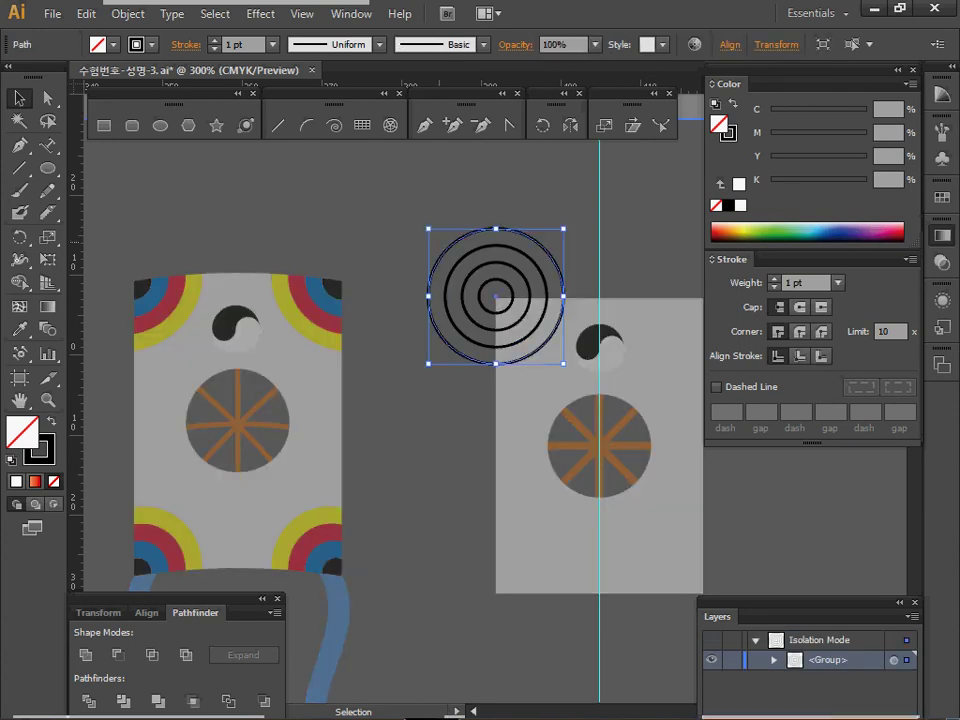
click(297, 321)
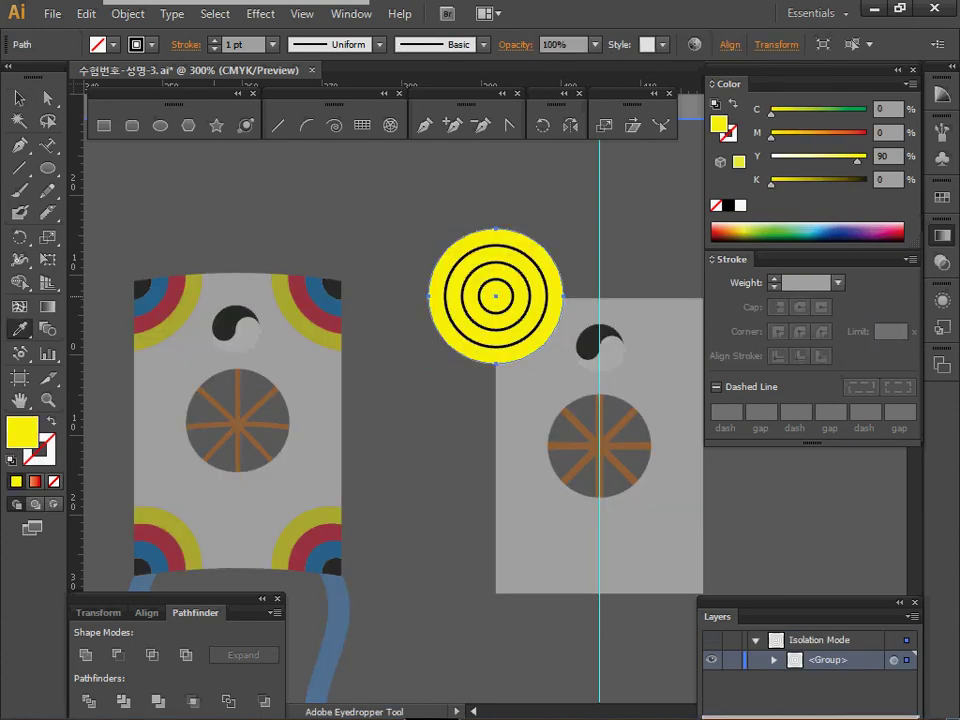
ctrl+click(448, 312)
click(310, 310)
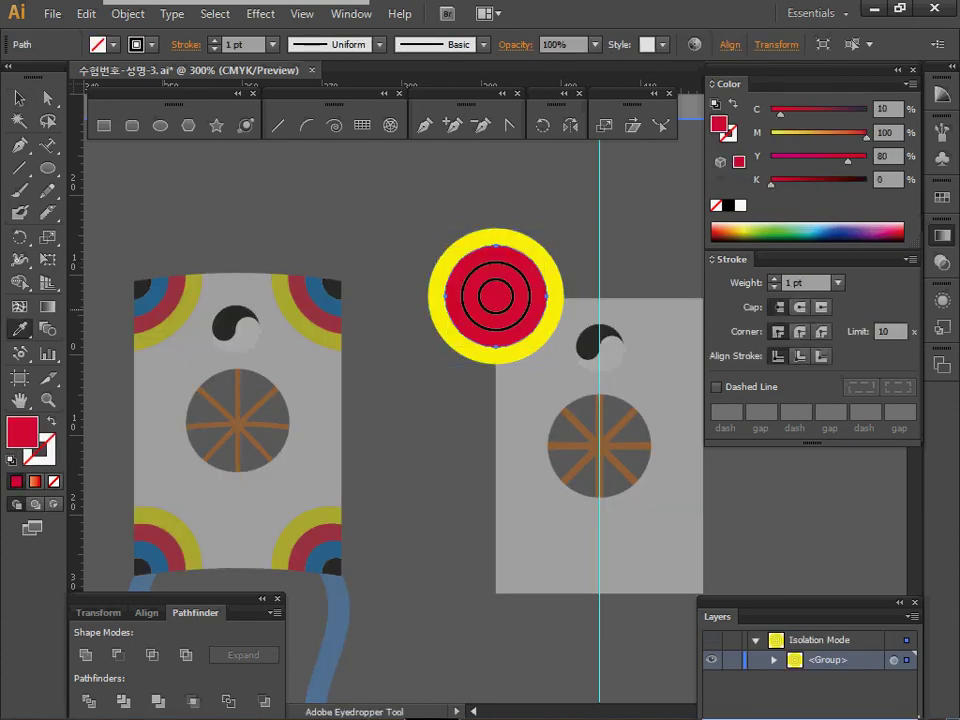
Fill the third circle with the finished kite's blue and the innermost one with black, without strokes, and exit group isolation.
ctrl+click(465, 310)
key(shift+x)
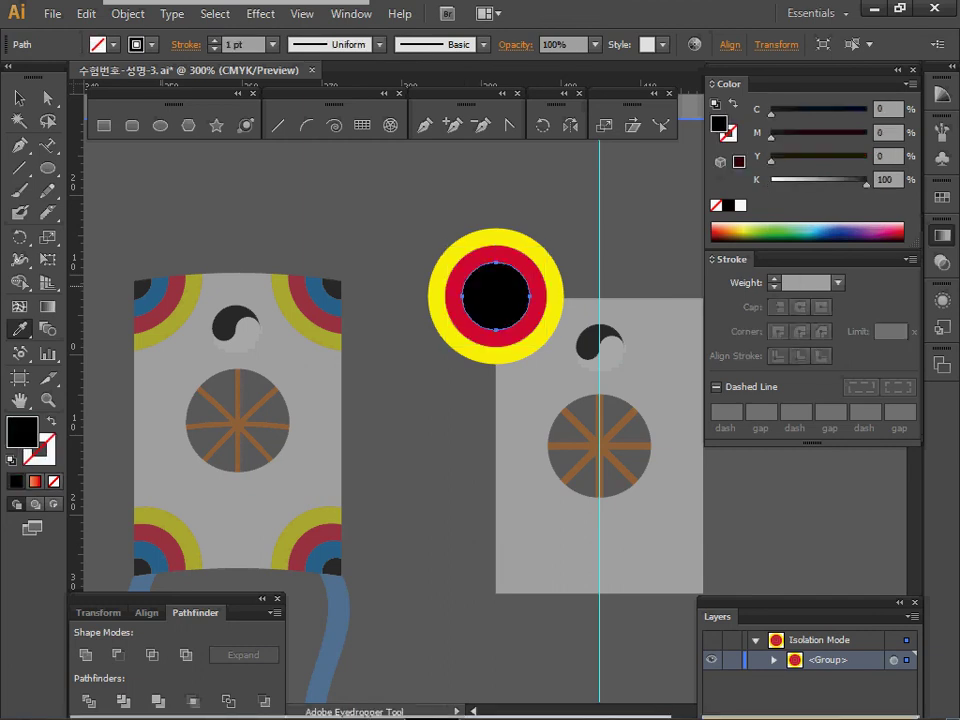
key(v)
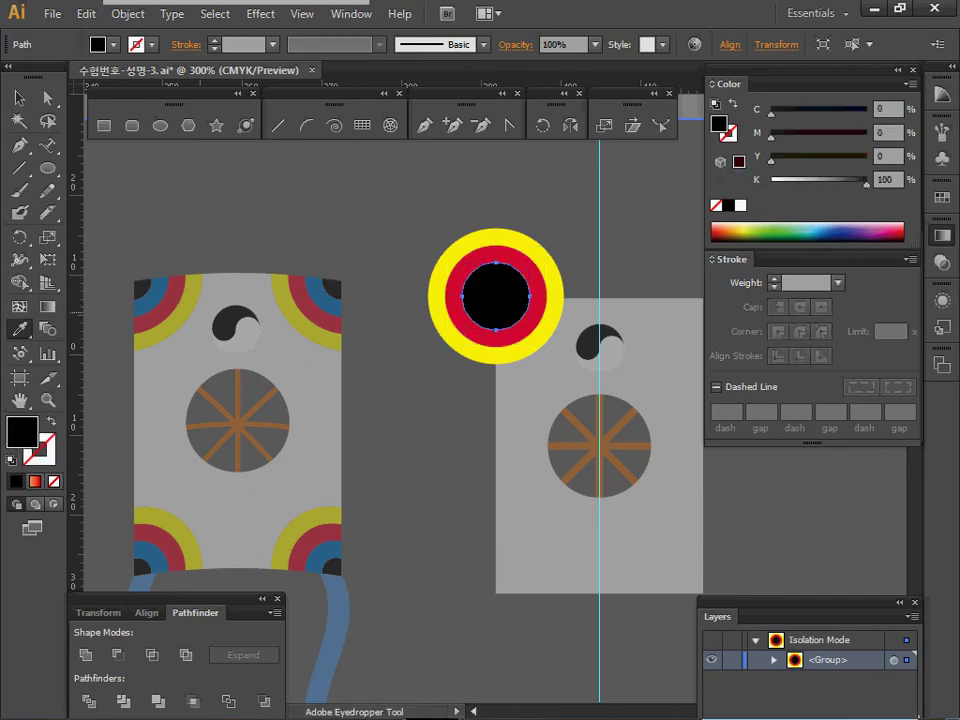
click(318, 293)
ctrl+click(481, 288)
key(shift+x)
ctrl+click(600, 250)
drag(600, 250, 442, 190)
double_click(258, 164)
Copy the ring group onto the other three corners of the new kite body and save the document.
drag(258, 162, 388, 220)
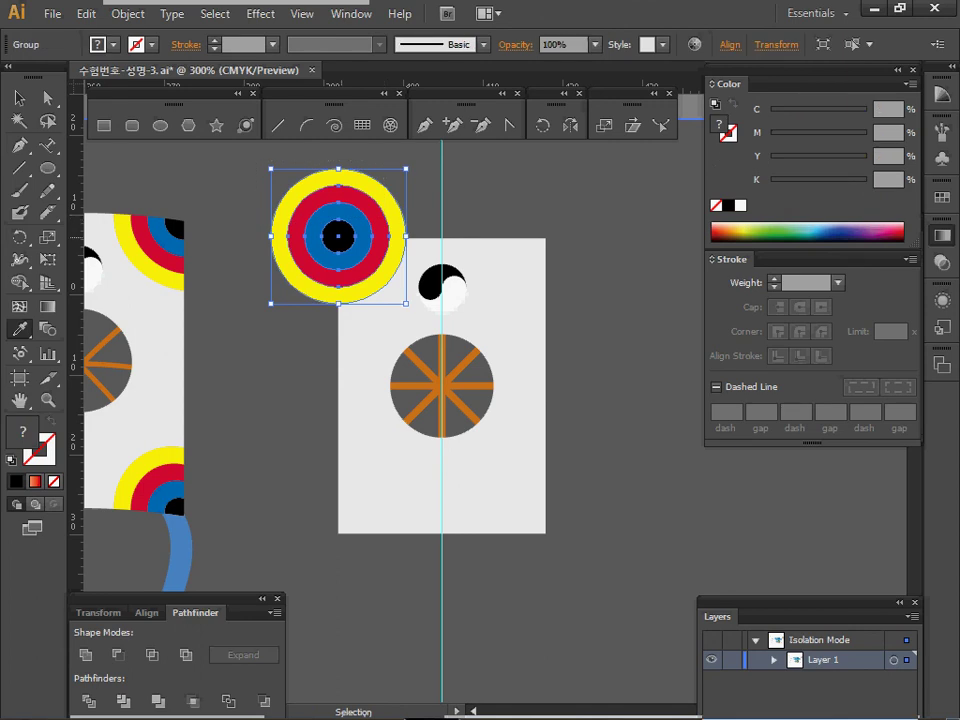
drag(338, 236, 545, 236)
drag(231, 162, 582, 208)
drag(338, 236, 338, 533)
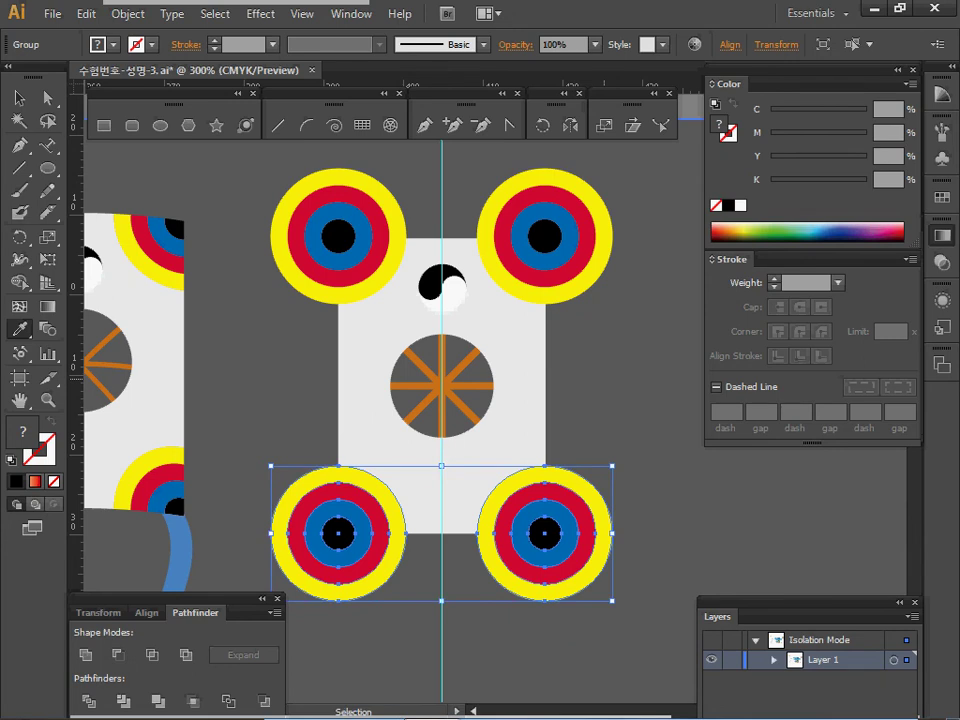
key(ctrl+s)
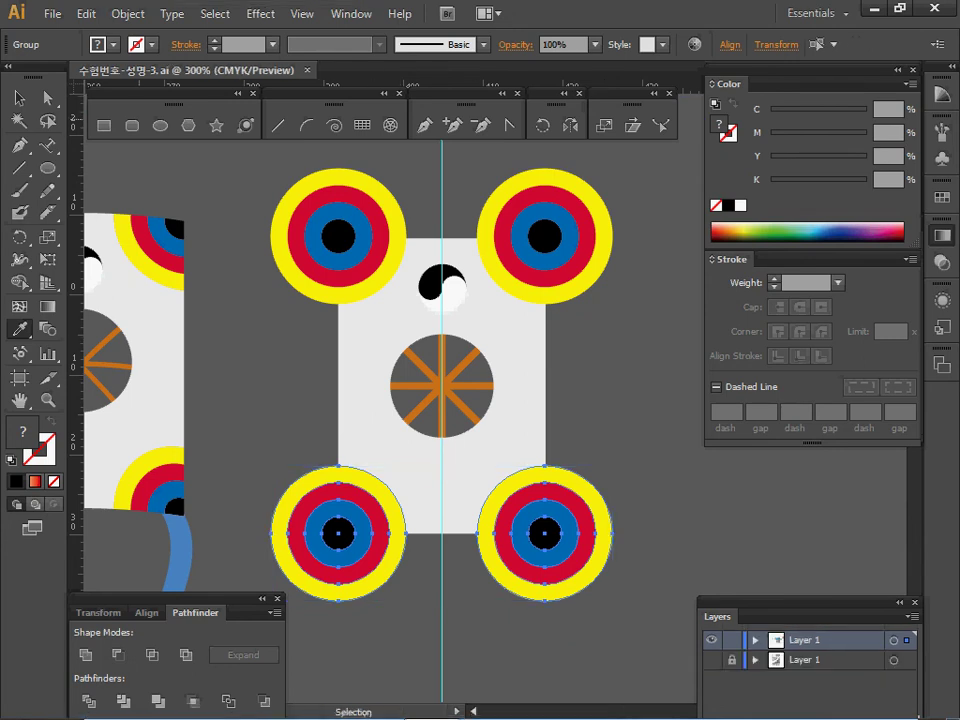
Bring the light grey kite body with the round hole to the front.
click(20, 98)
click(375, 352)
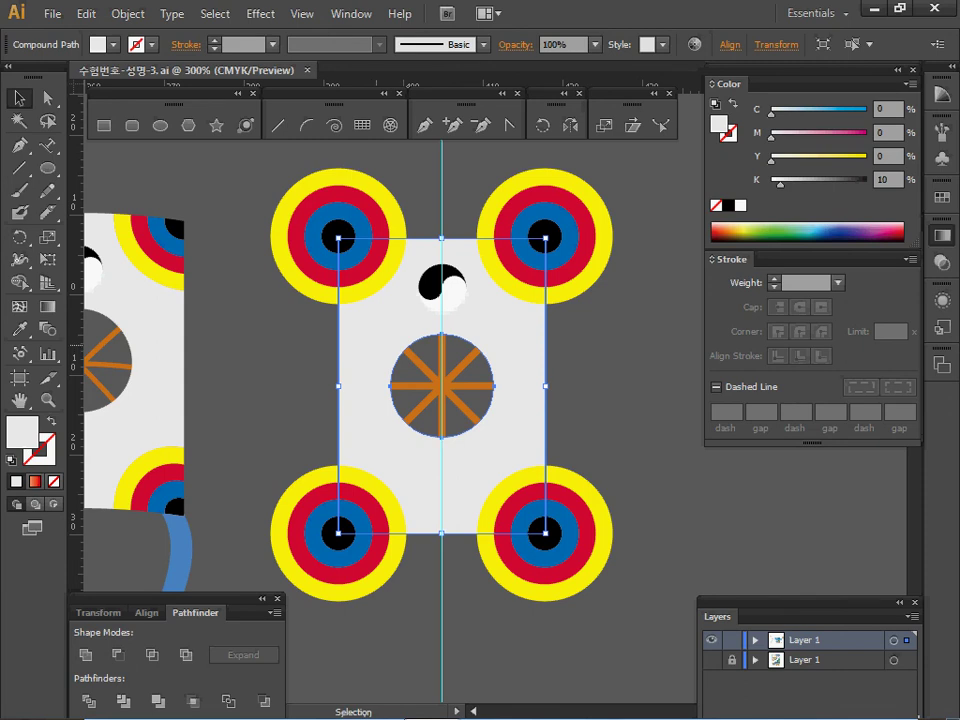
key(ctrl+shift+bracketright)
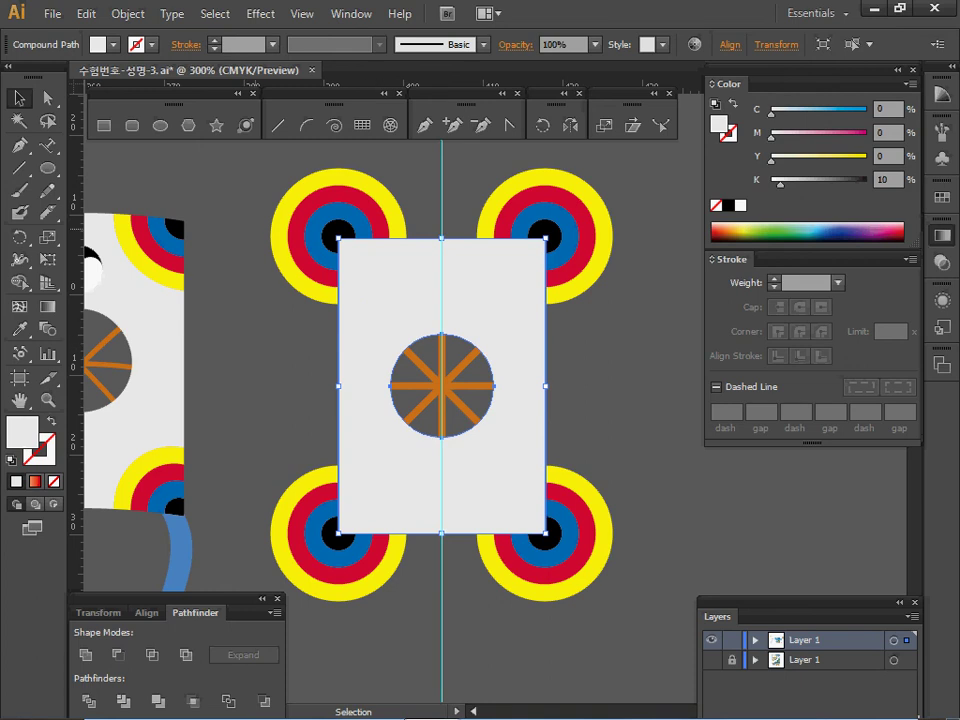
Crop the four corner ring groups to the kite body's outline with the Pathfinder Crop operation.
key(shift)
drag(262, 163, 573, 228)
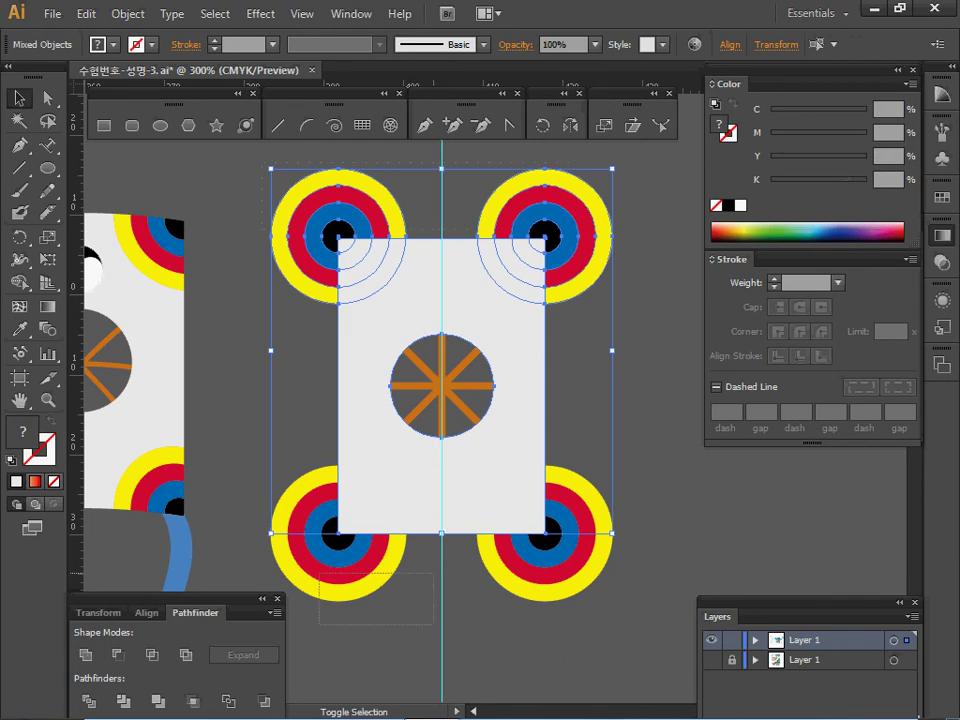
drag(319, 545, 590, 625)
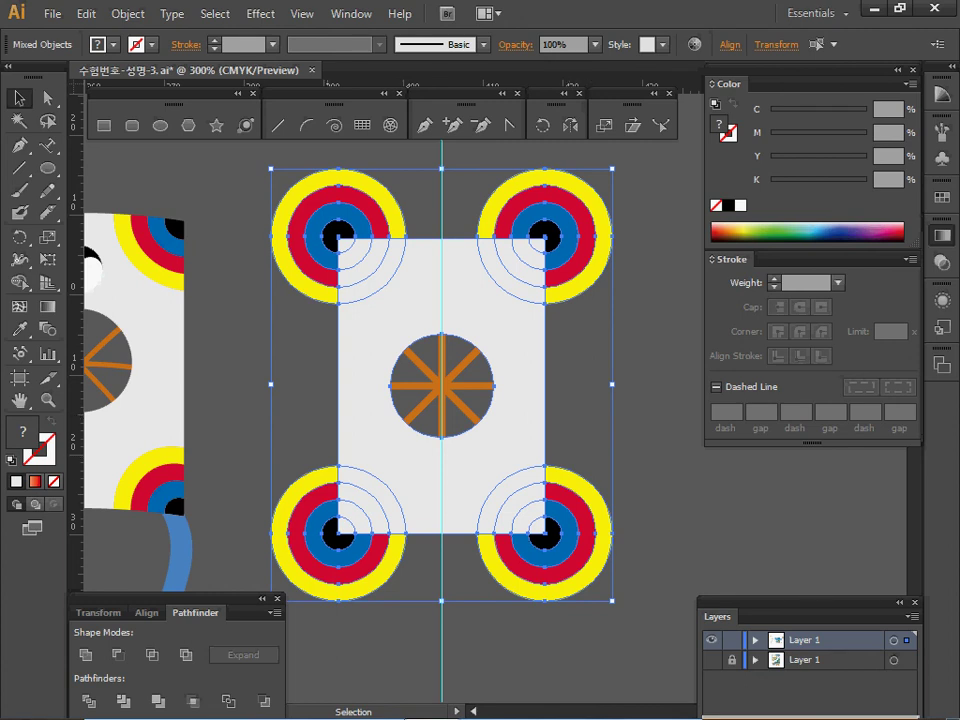
drag(170, 599, 184, 550)
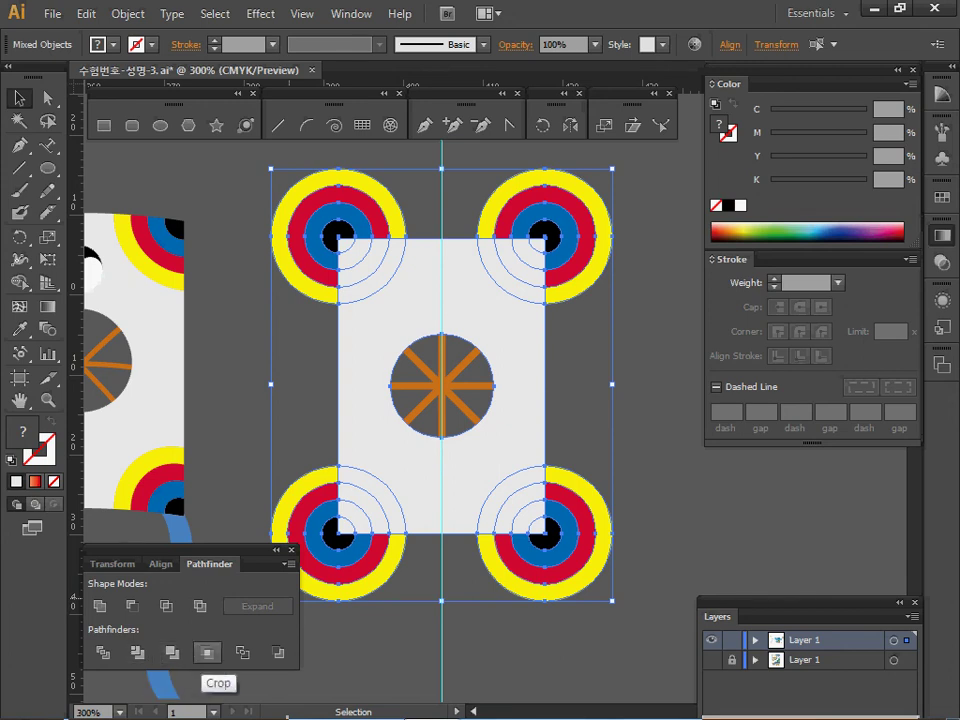
click(206, 652)
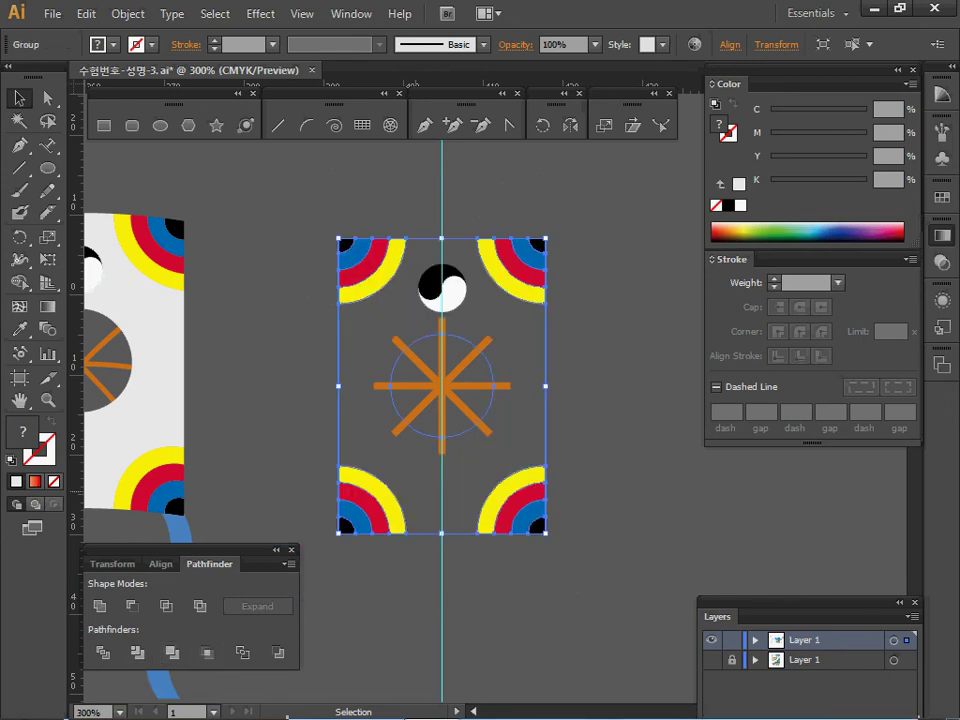
Isolate the unfilled body shape in the cropped group, fill it with the finished kite's light grey (K 10%), and exit isolation.
click(608, 405)
click(475, 404)
double_click(339, 403)
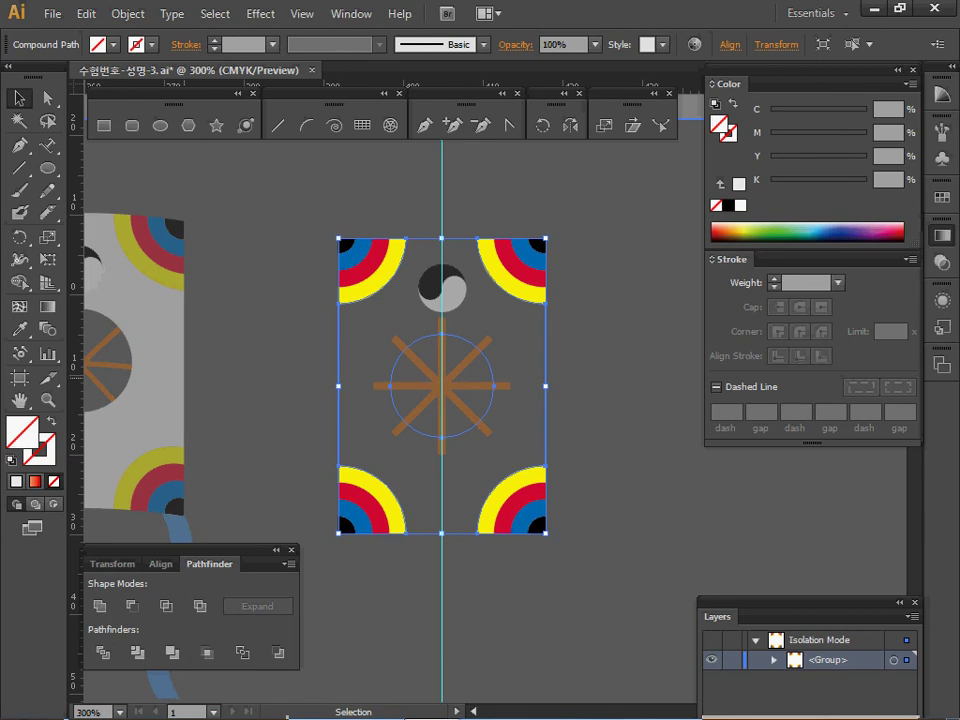
key(i)
click(159, 375)
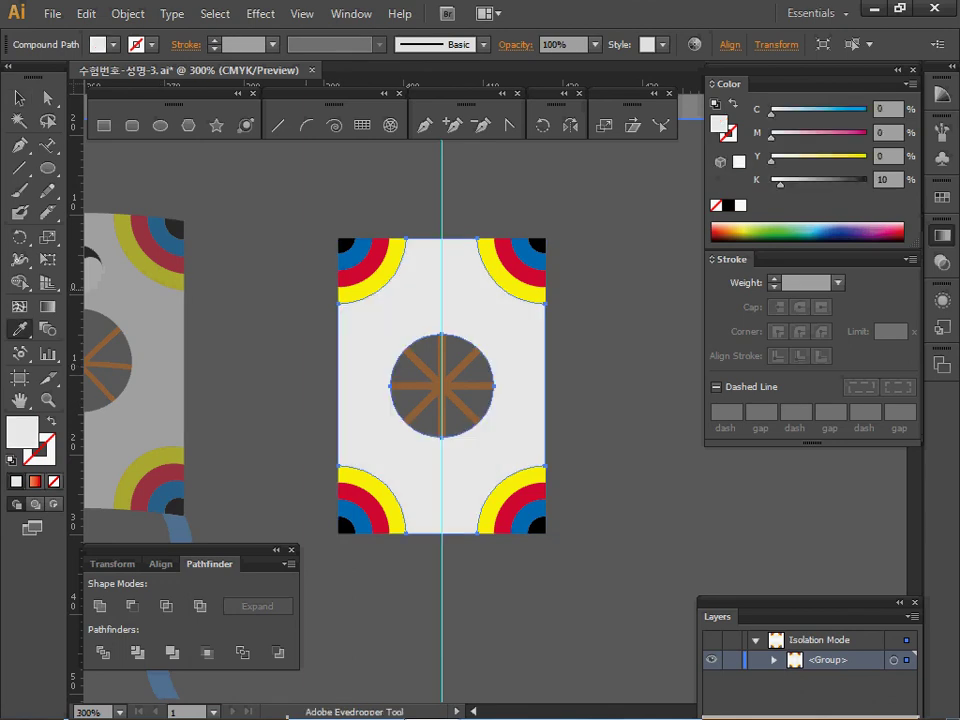
key(Escape)
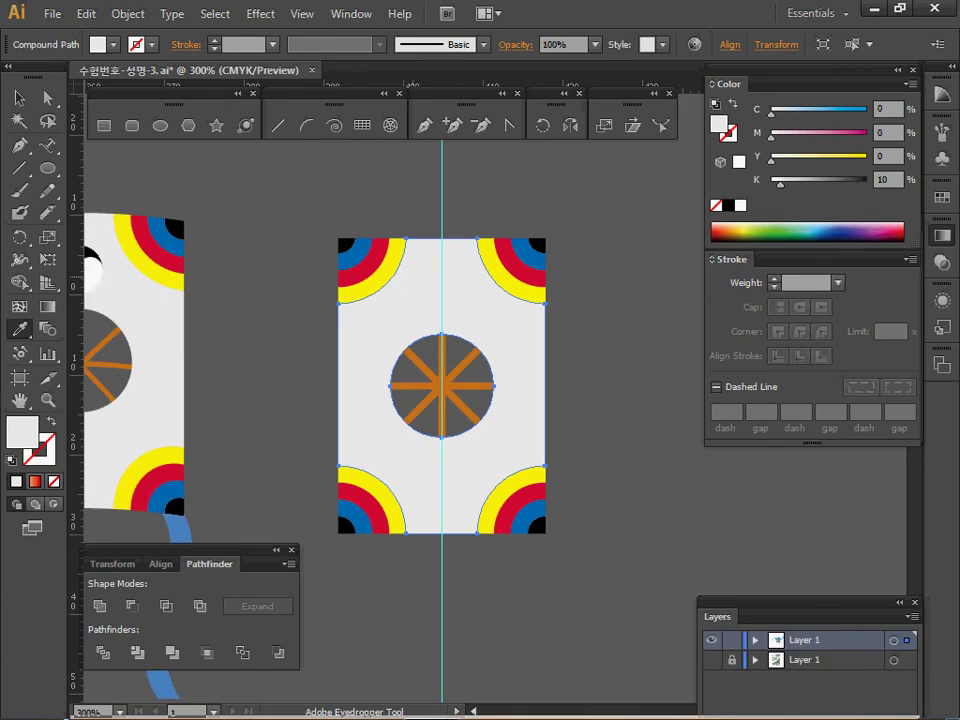
Try sending the cropped kite body group behind both the taegeuk and the spokes, and undo it.
click(262, 277)
click(102, 226)
ctrl+click(255, 200)
ctrl+click(415, 264)
key(ctrl+z)
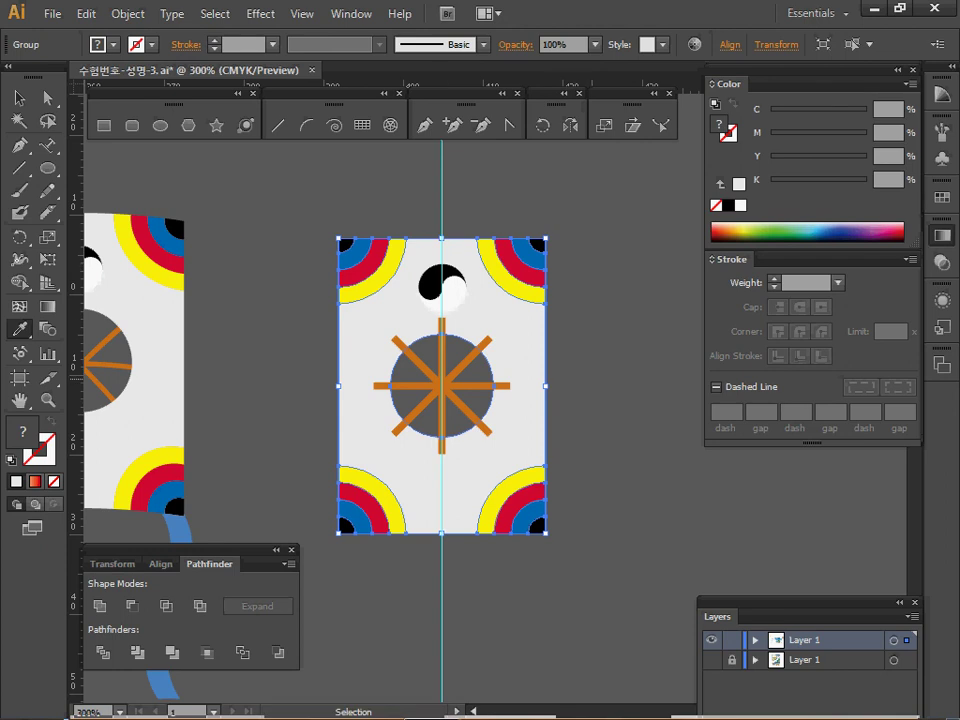
key(ctrl+shift+z)
Send the cropped kite body group backward, behind the taegeuk but in front of the spokes, and save the document.
ctrl+click(415, 205)
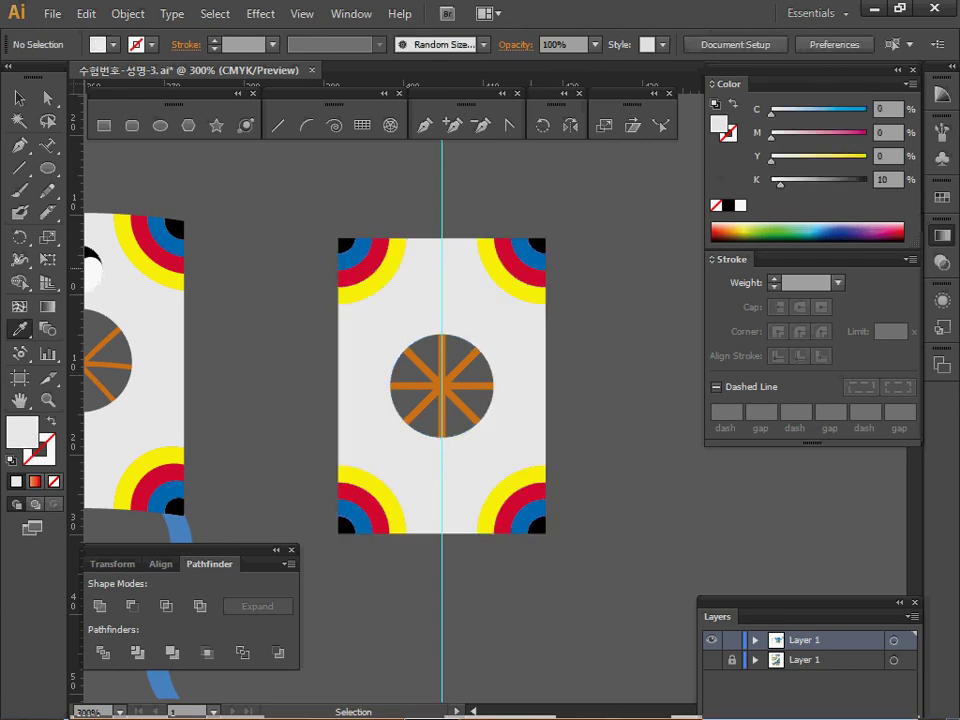
ctrl+click(430, 264)
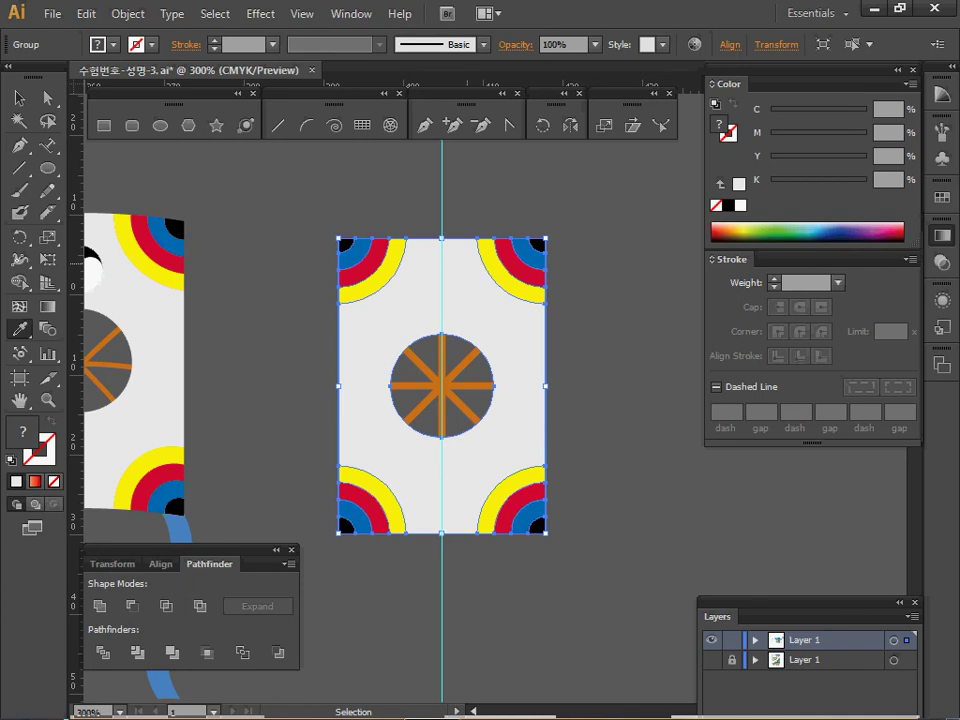
key(ctrl+z)
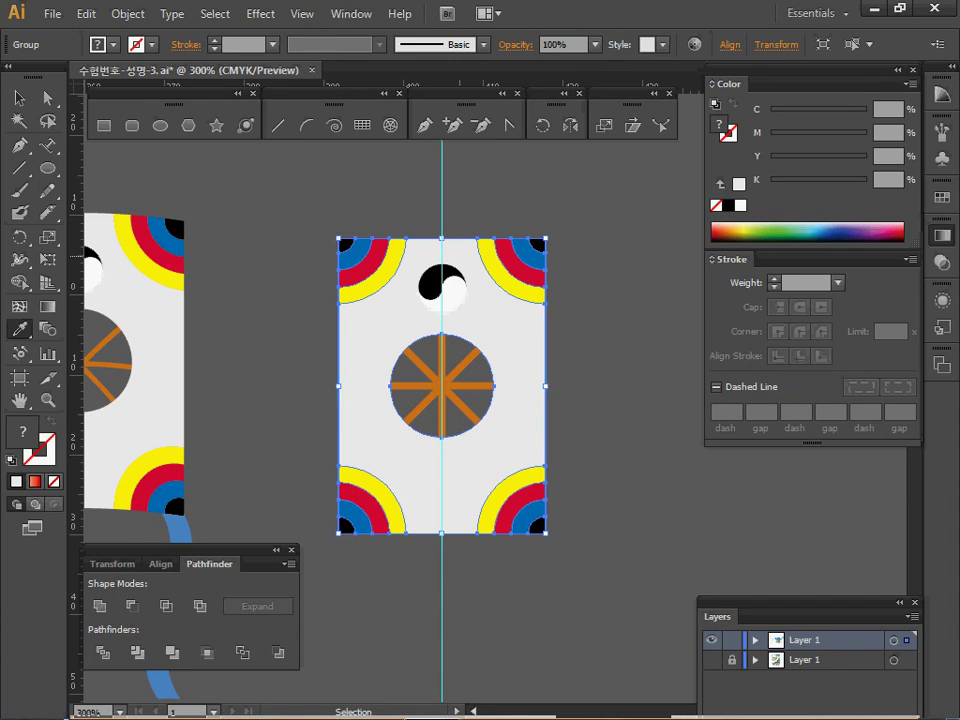
key(ctrl+s)
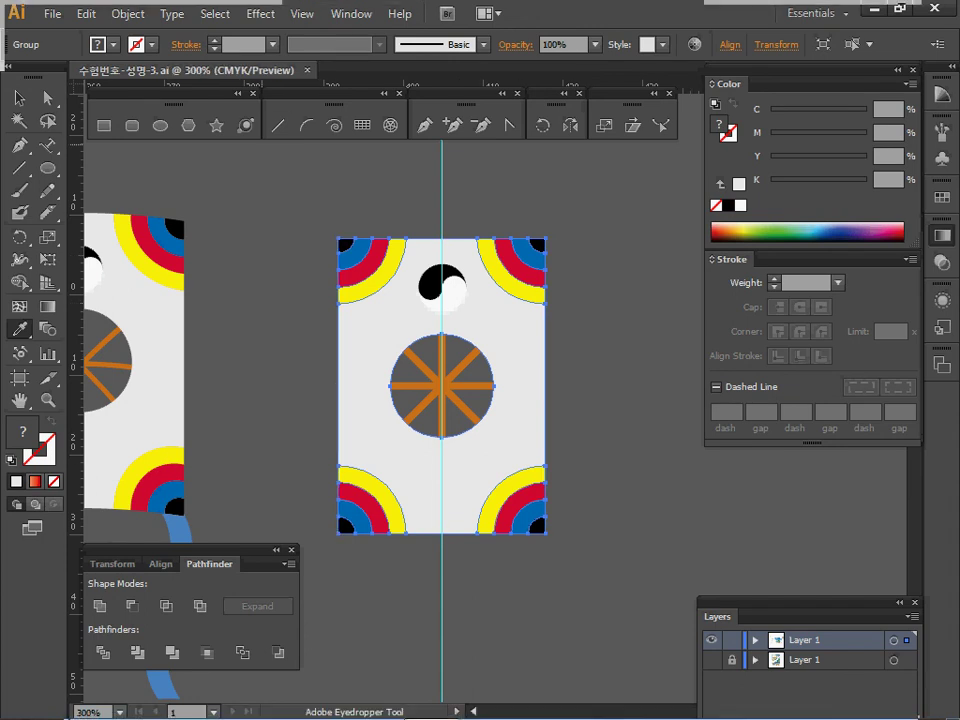
key(v)
key(i)
key(v)
key(i)
Draw a 2.7 × 24 mm rectangle at the new kite's lower-left corner as its first tail.
scroll(440, 380, down, 1)
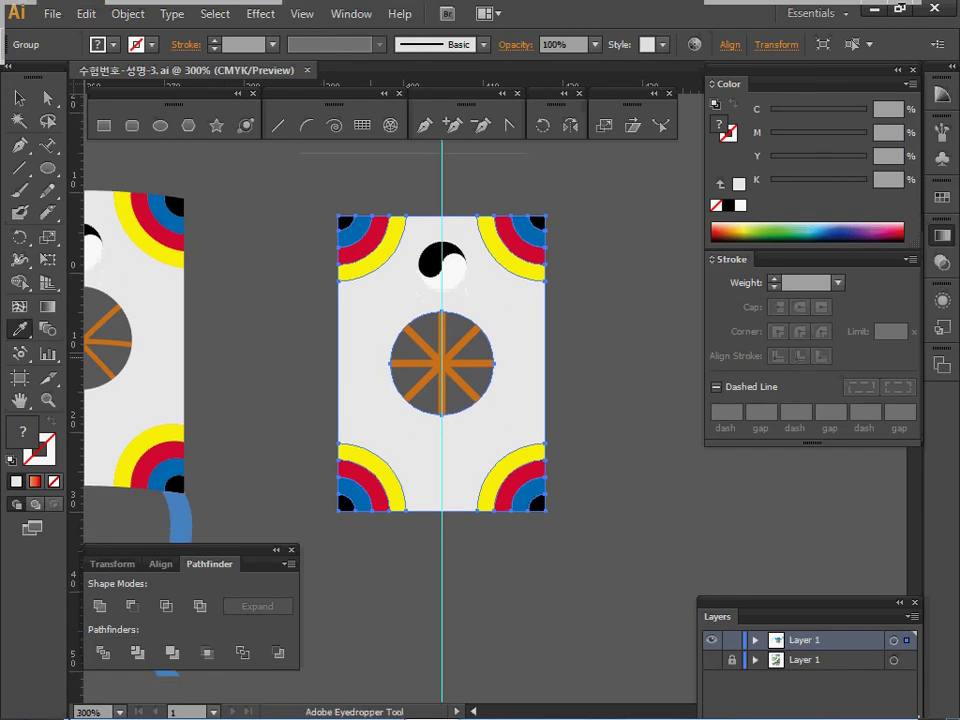
scroll(440, 380, down, 3)
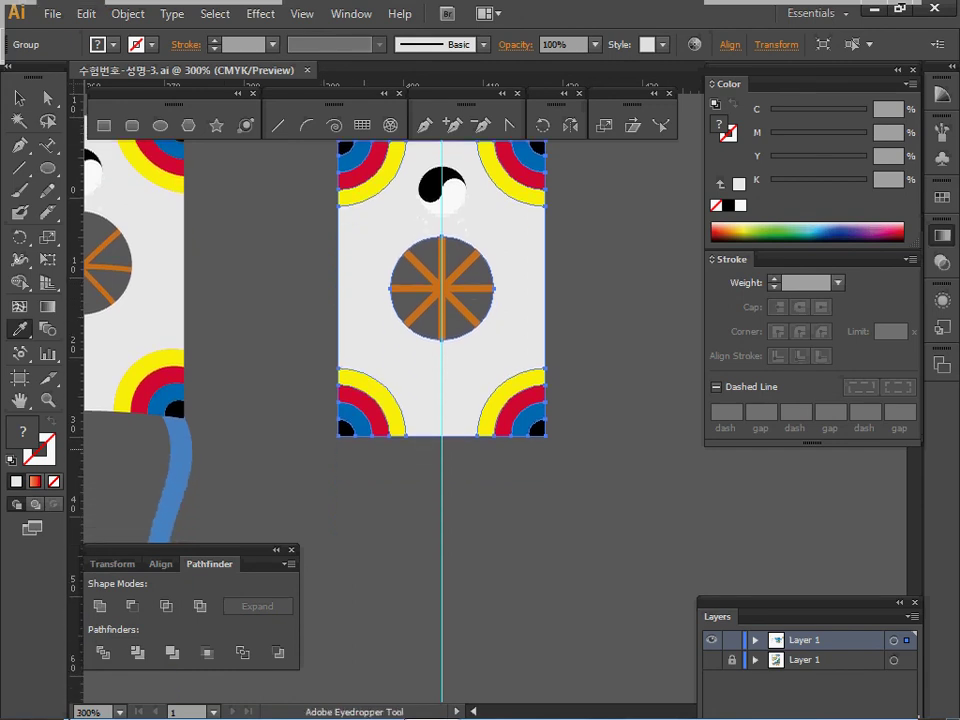
click(103, 125)
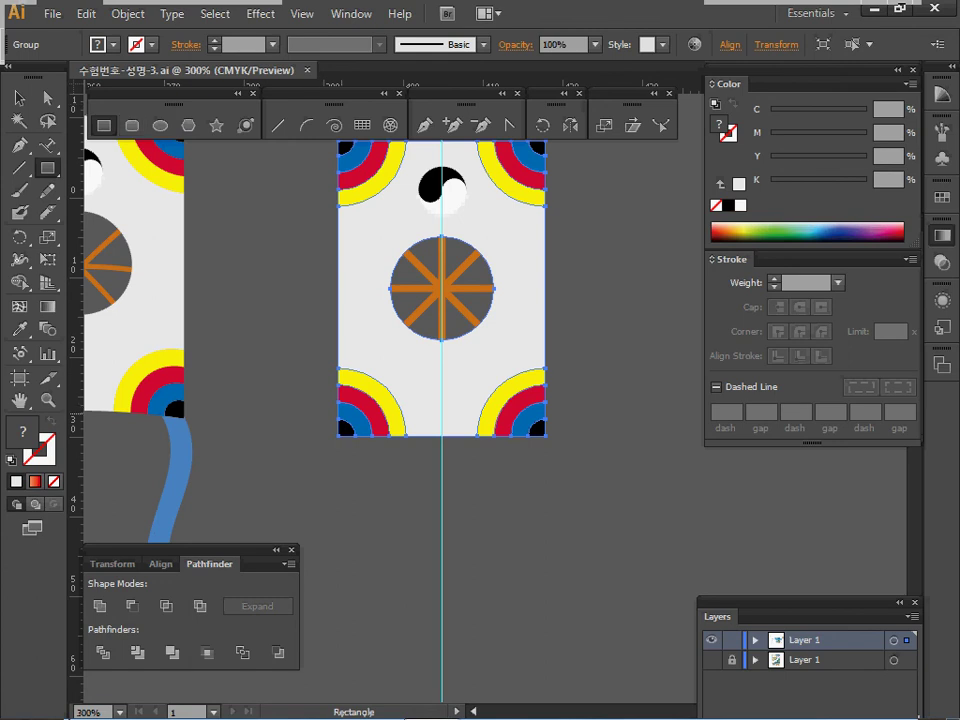
click(300, 415)
text(2.7)
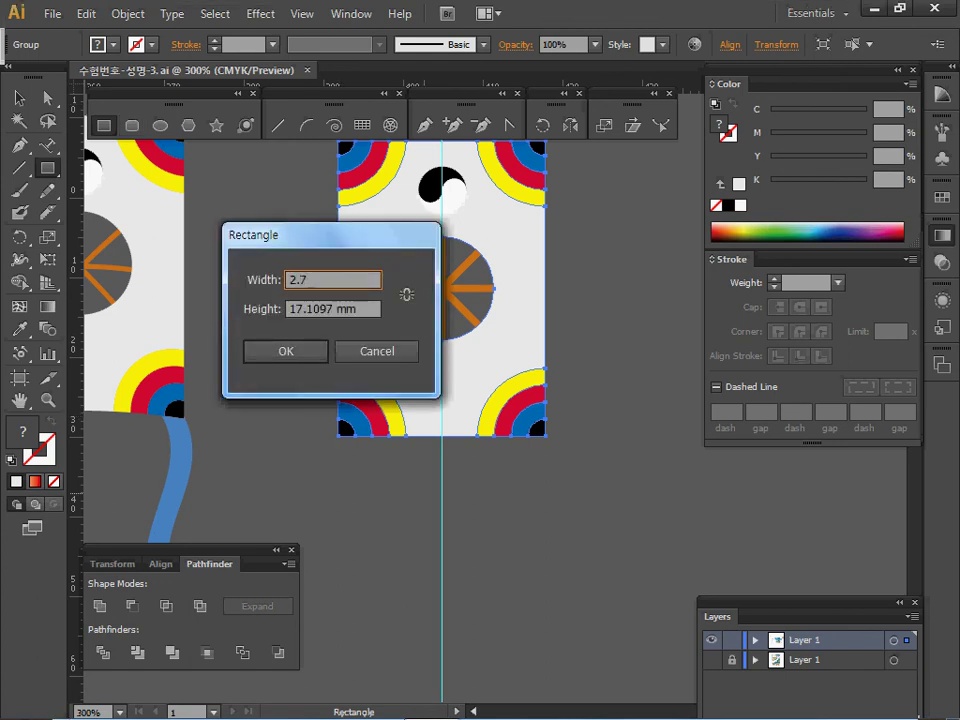
key(Tab)
text(24)
key(Return)
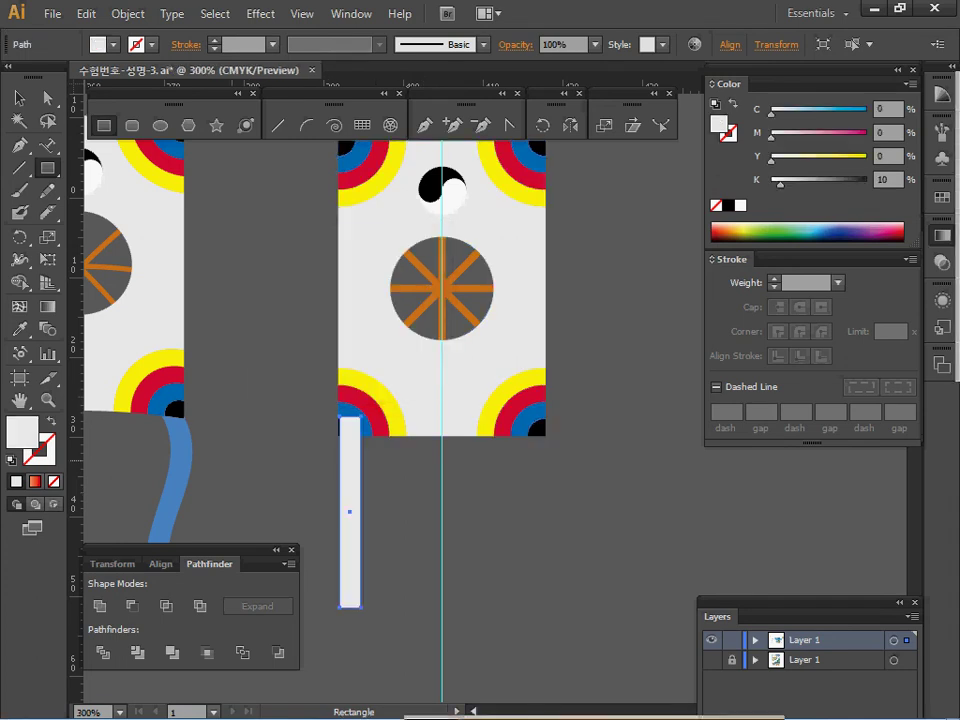
Fill the tail rectangle with the finished kite's tail blue (C 70%, M 40%) and nudge it down and left onto the kite's corner.
key(i)
click(179, 447)
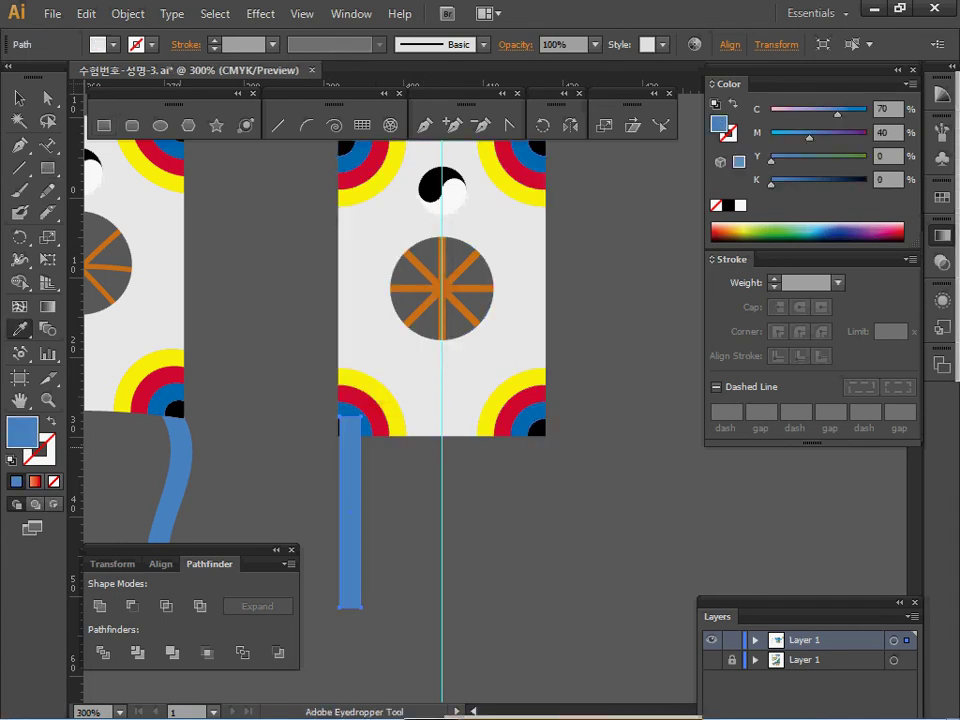
key(Left)
key(Left)
key(Down)
key(Right)
key(Down)
key(Down)
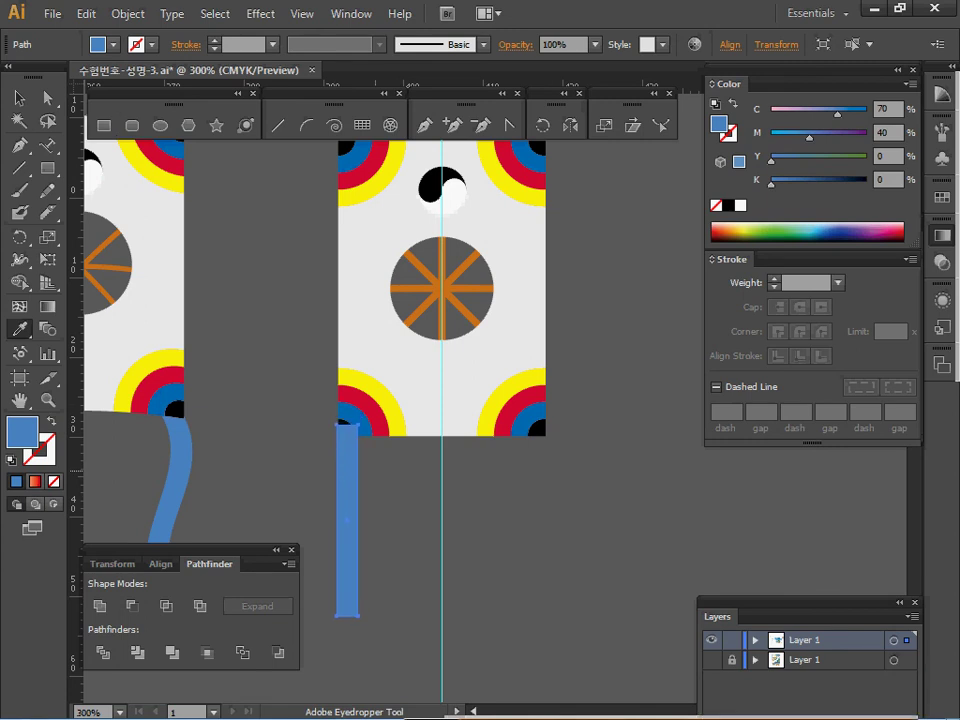
Apply a vertical Flag warp effect with a 100% bend to the blue tail.
click(261, 14)
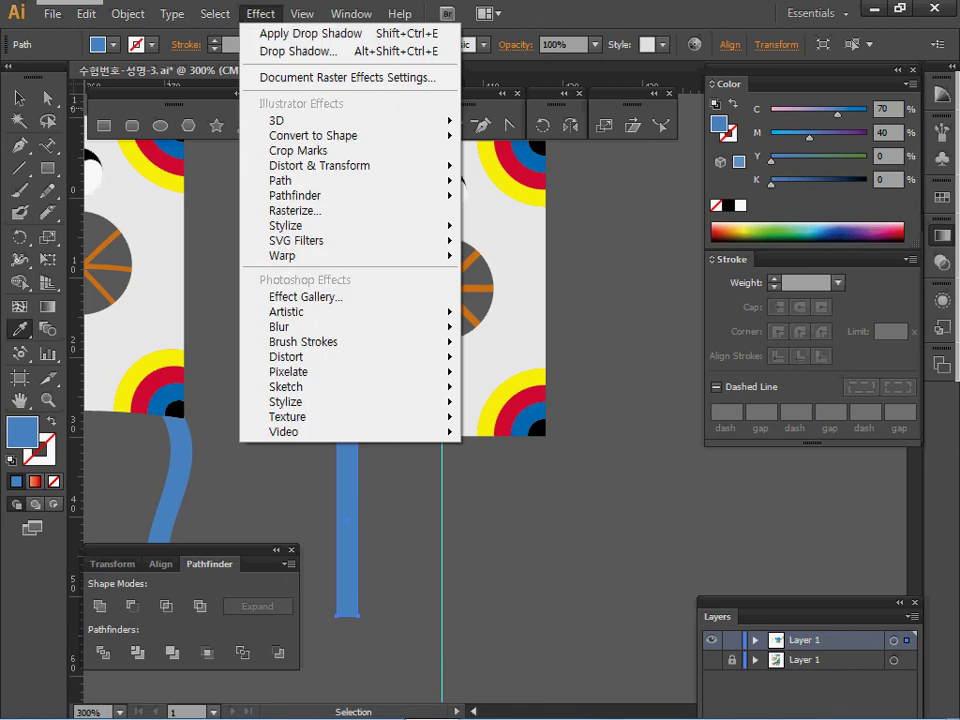
mouse_move(285, 255)
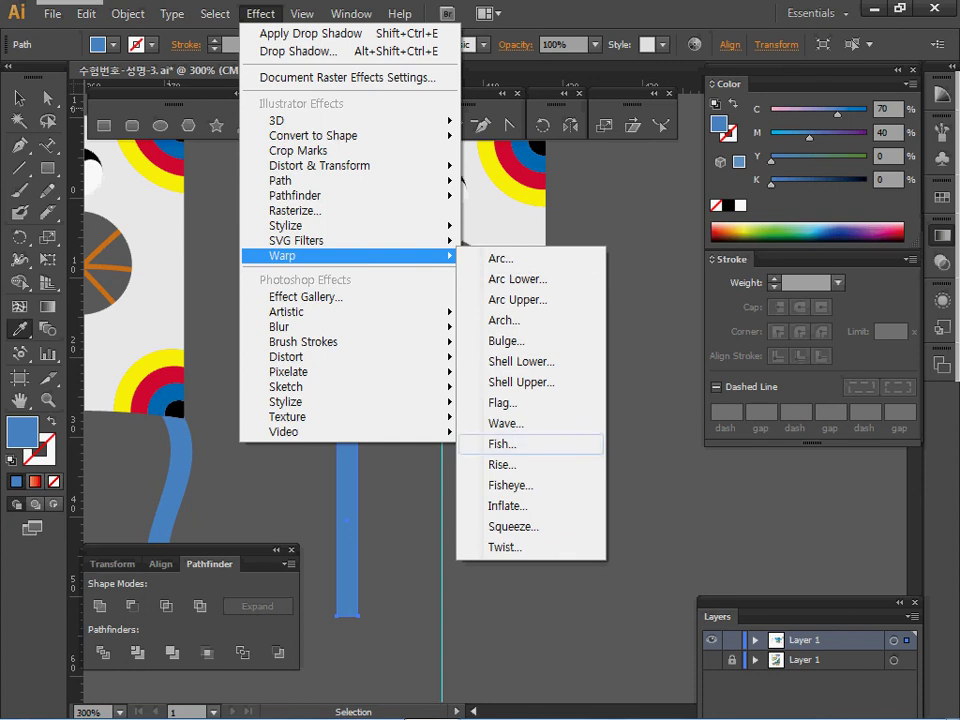
click(502, 402)
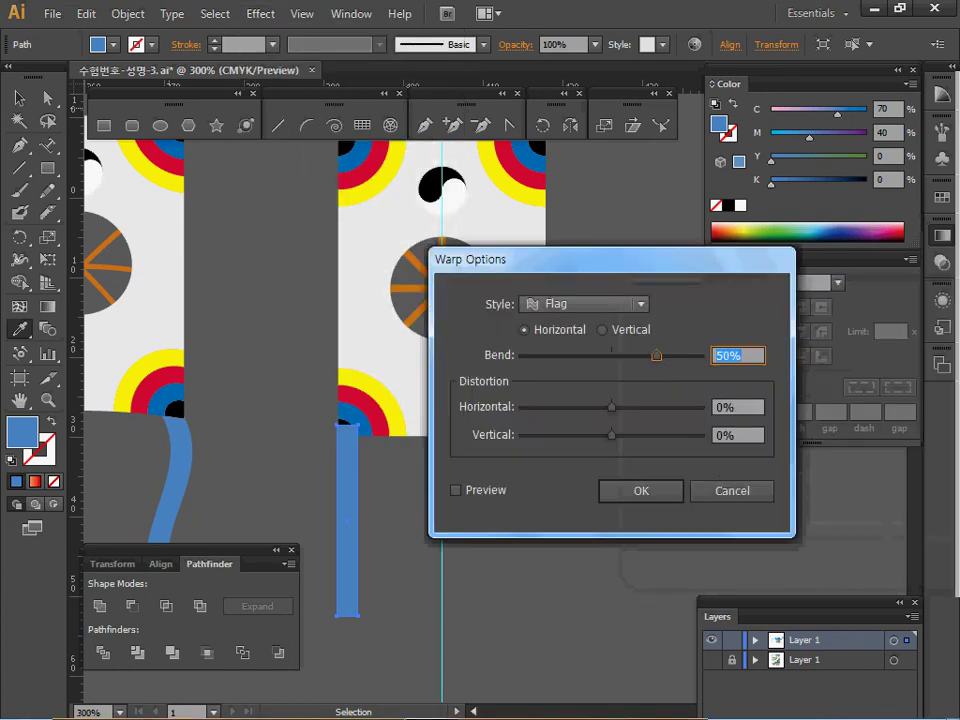
click(456, 490)
drag(480, 259, 560, 245)
click(682, 315)
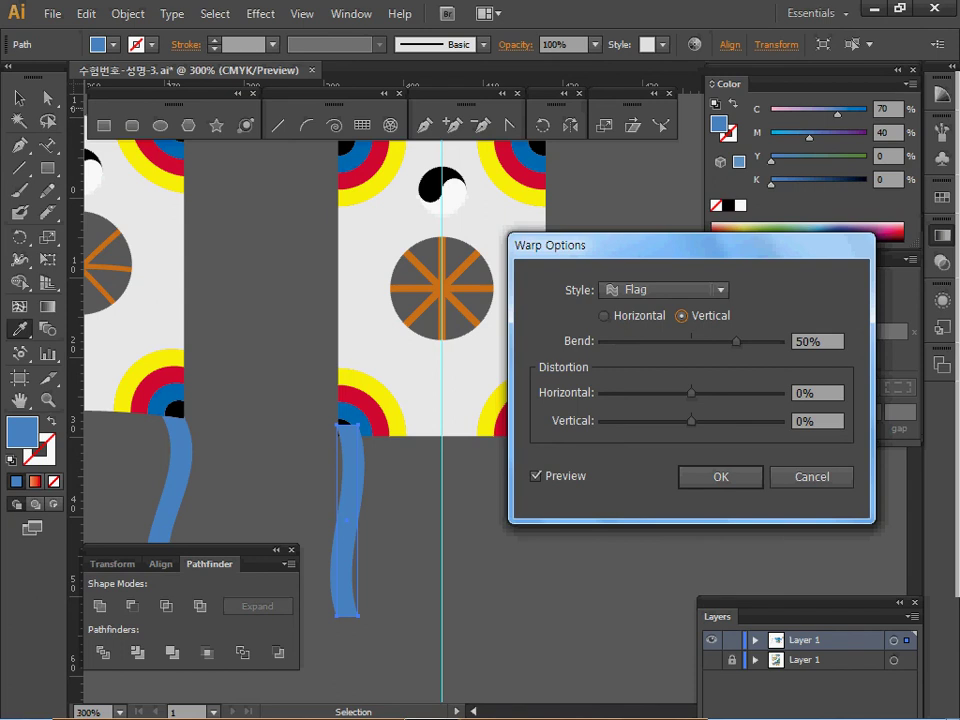
drag(736, 341, 781, 341)
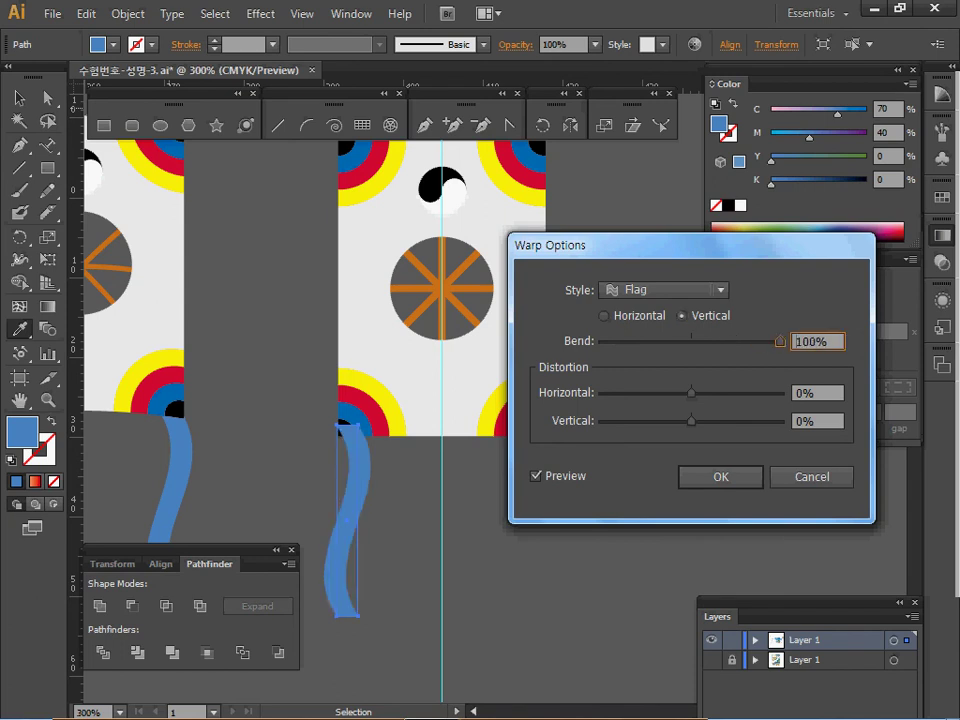
click(720, 477)
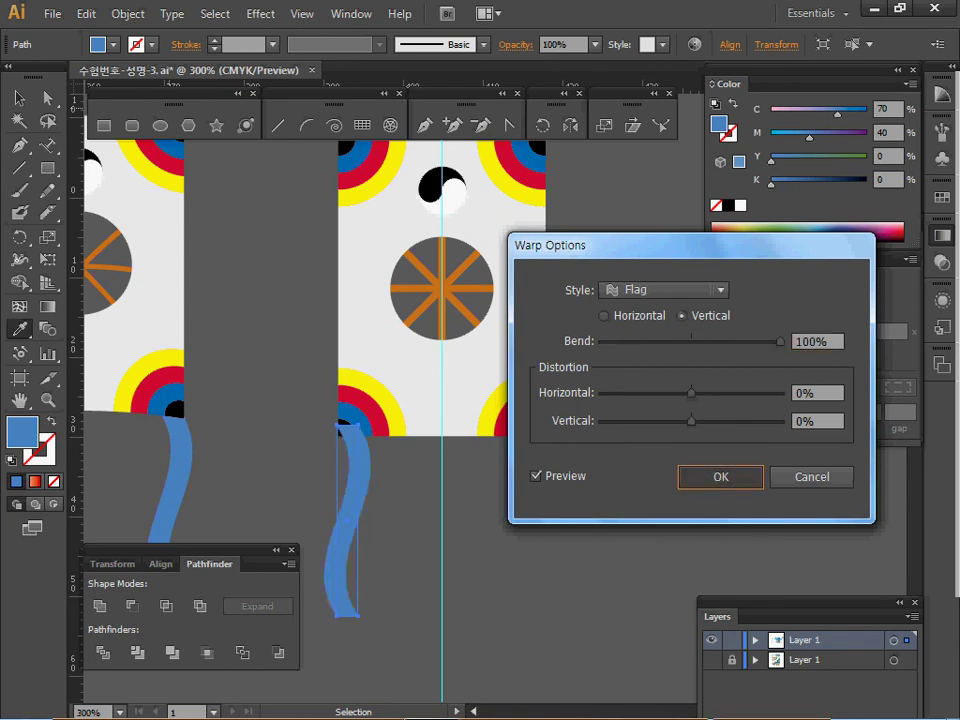
key(Return)
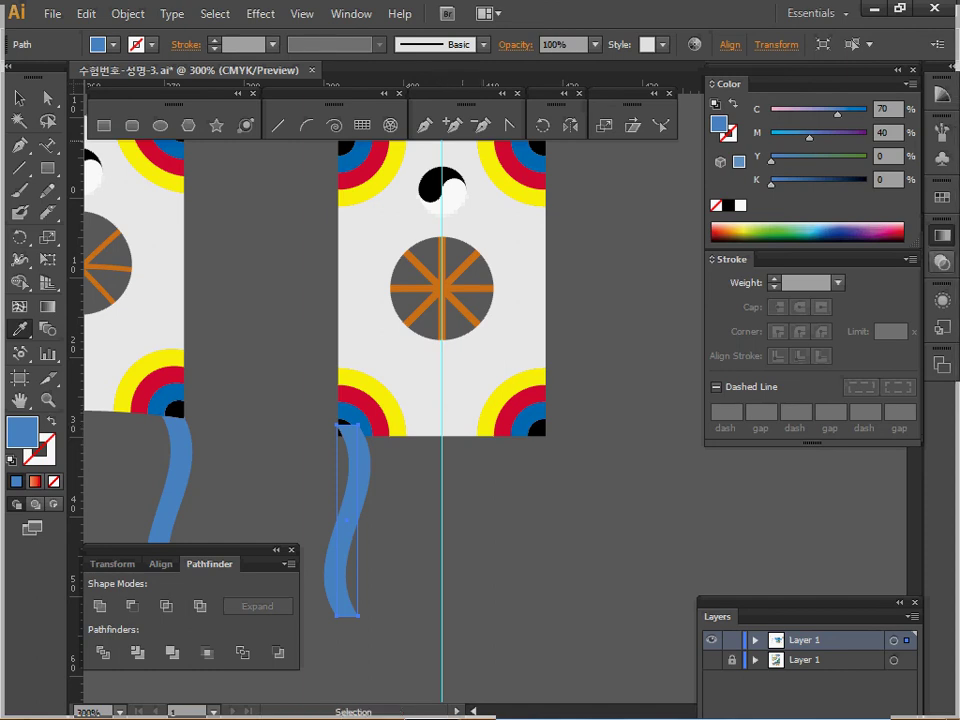
Reopen the tail's Flag warp effect and set its bend to -100%.
click(942, 300)
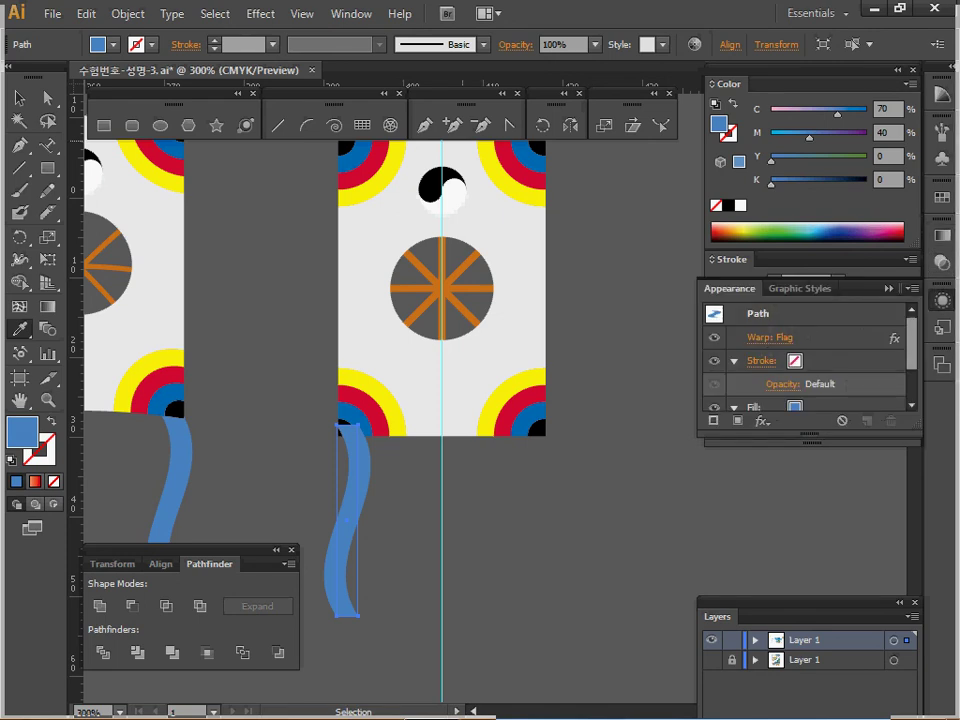
click(770, 338)
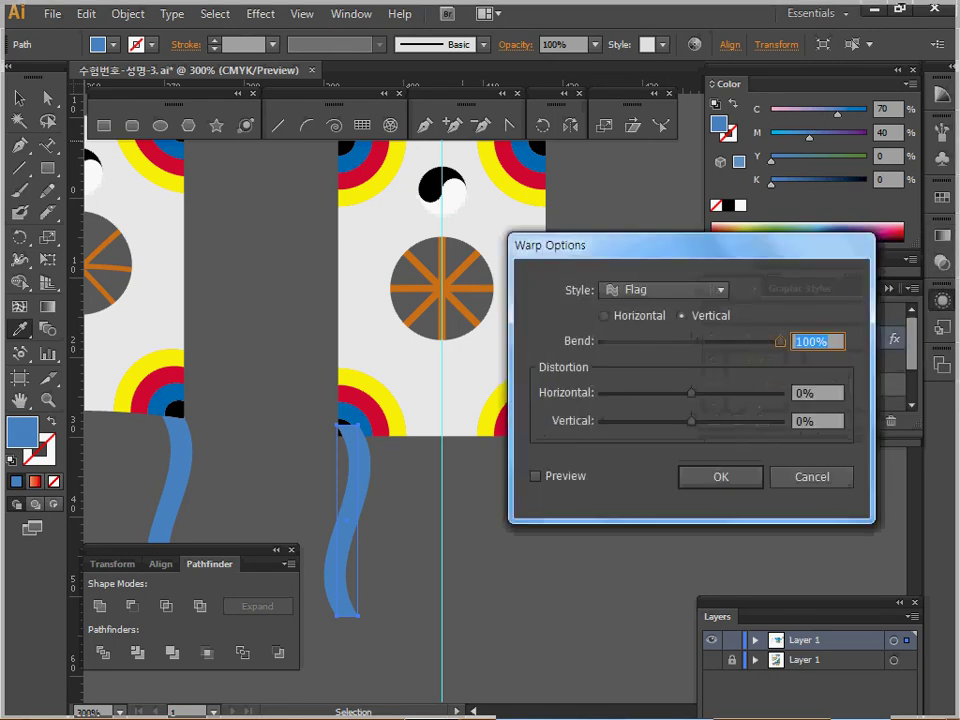
click(535, 476)
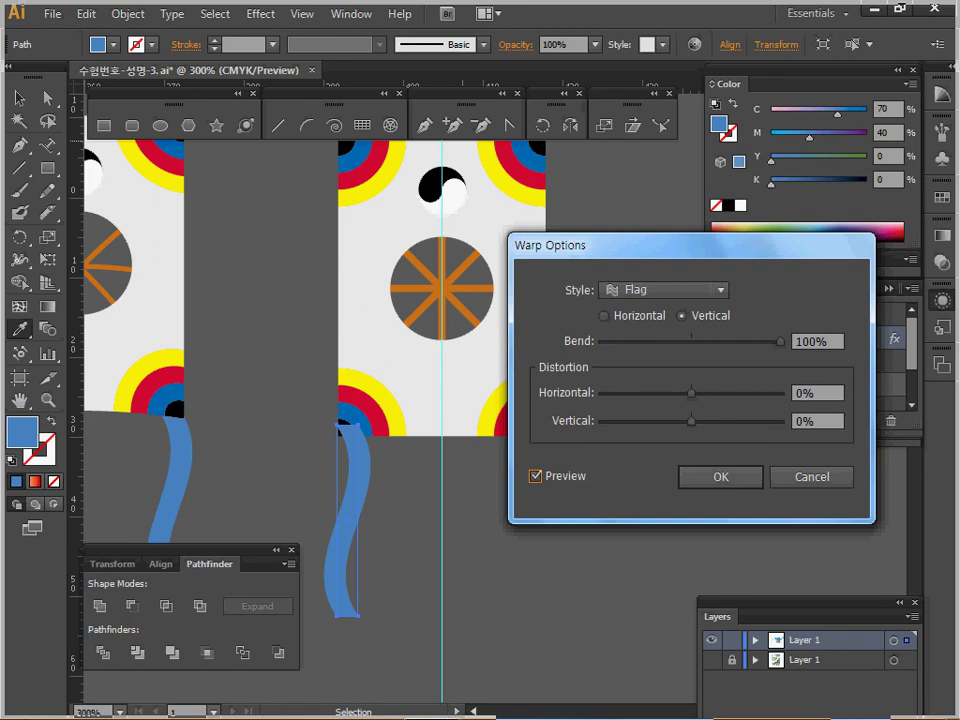
drag(780, 341, 601, 341)
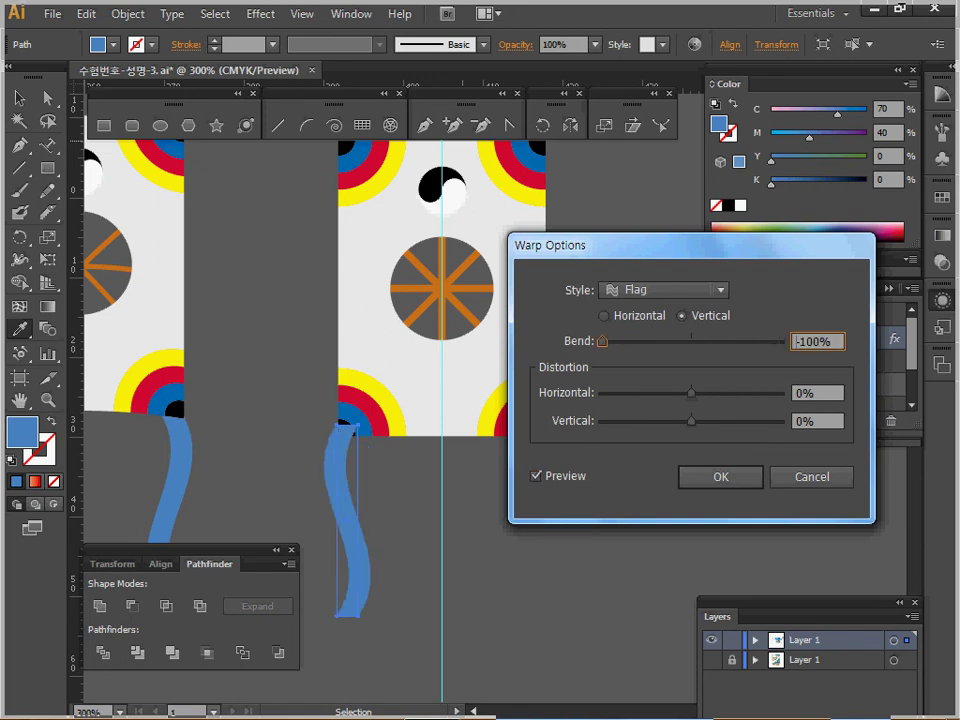
drag(654, 245, 680, 235)
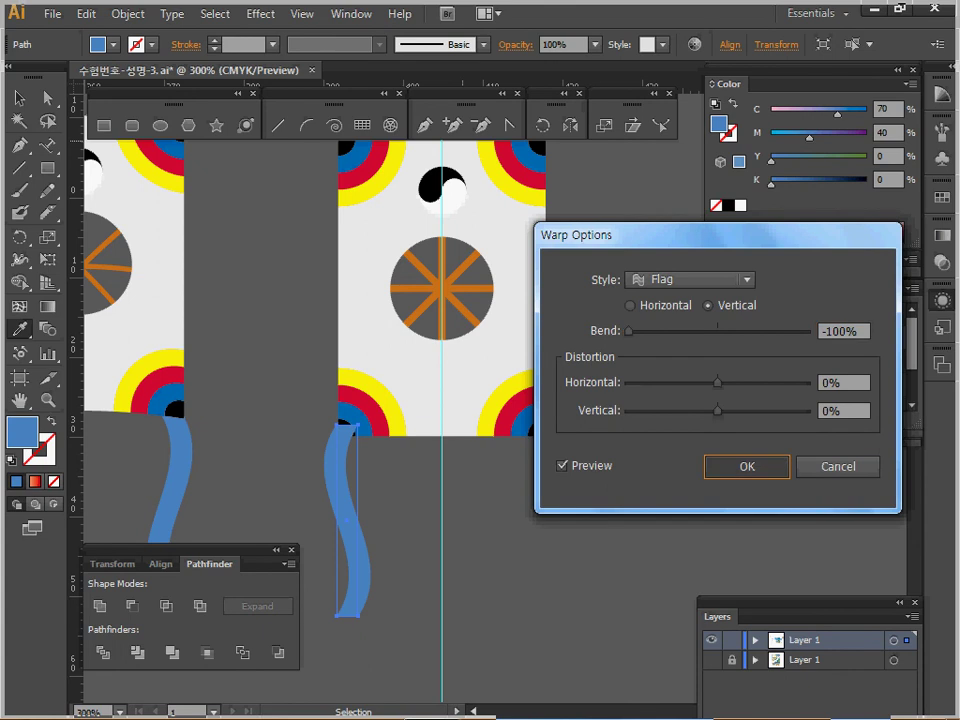
click(747, 466)
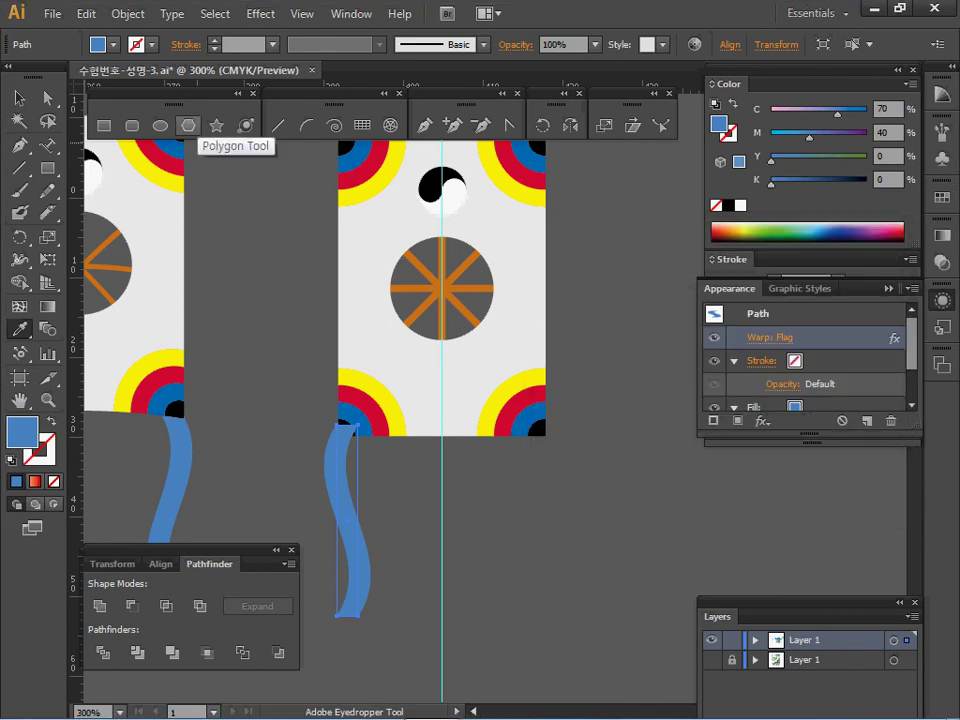
Expand the tail's warped appearance and reflect a copy across the vertical centre guide onto the kite's opposite lower corner.
click(128, 14)
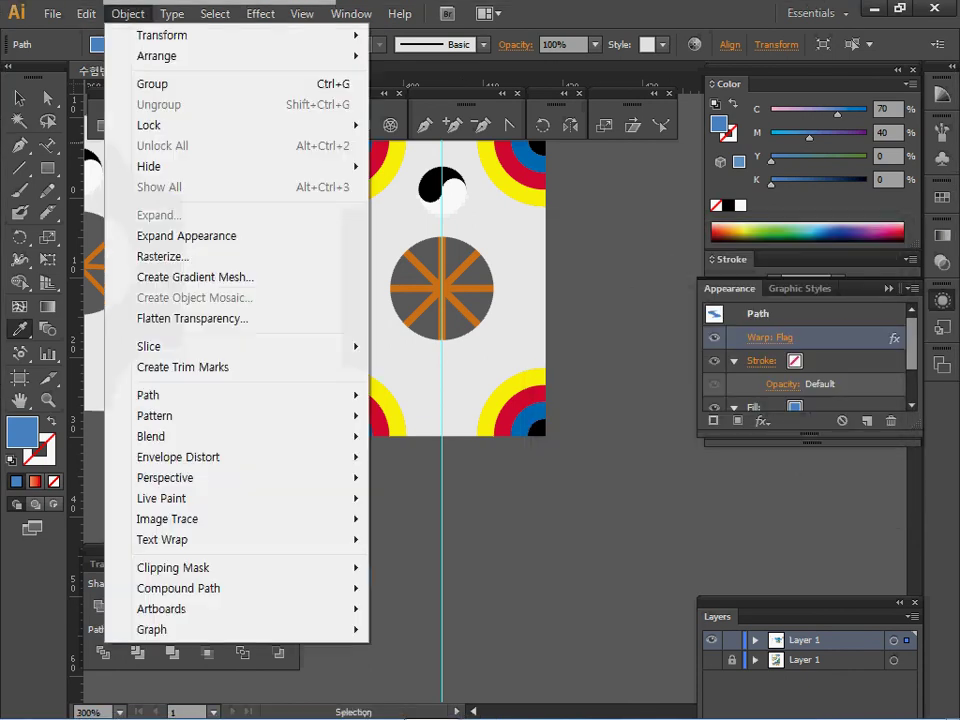
click(186, 236)
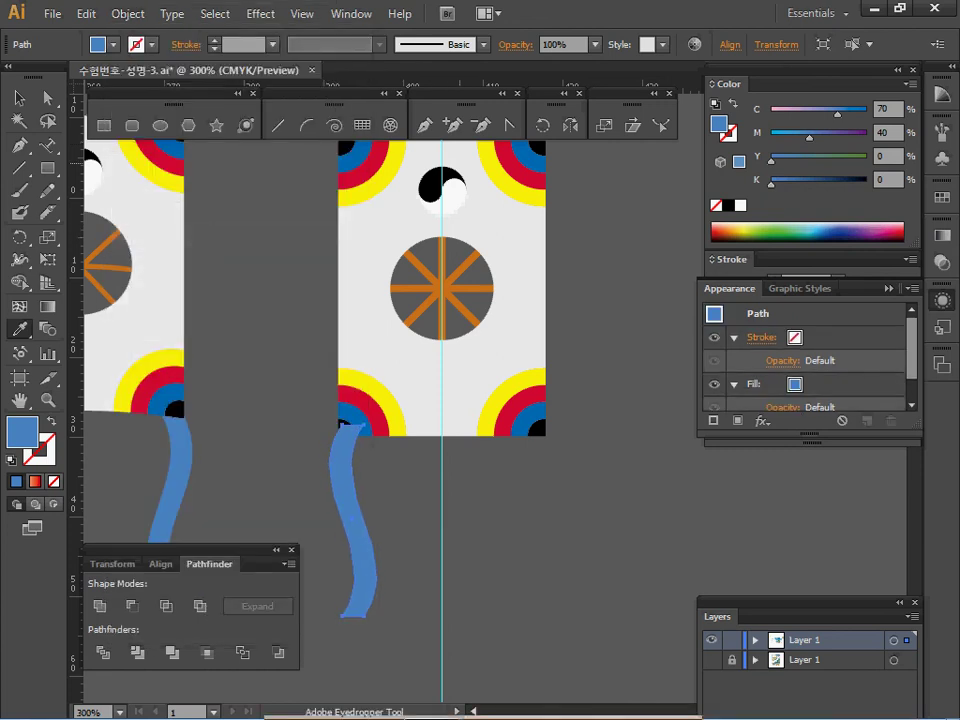
key(o)
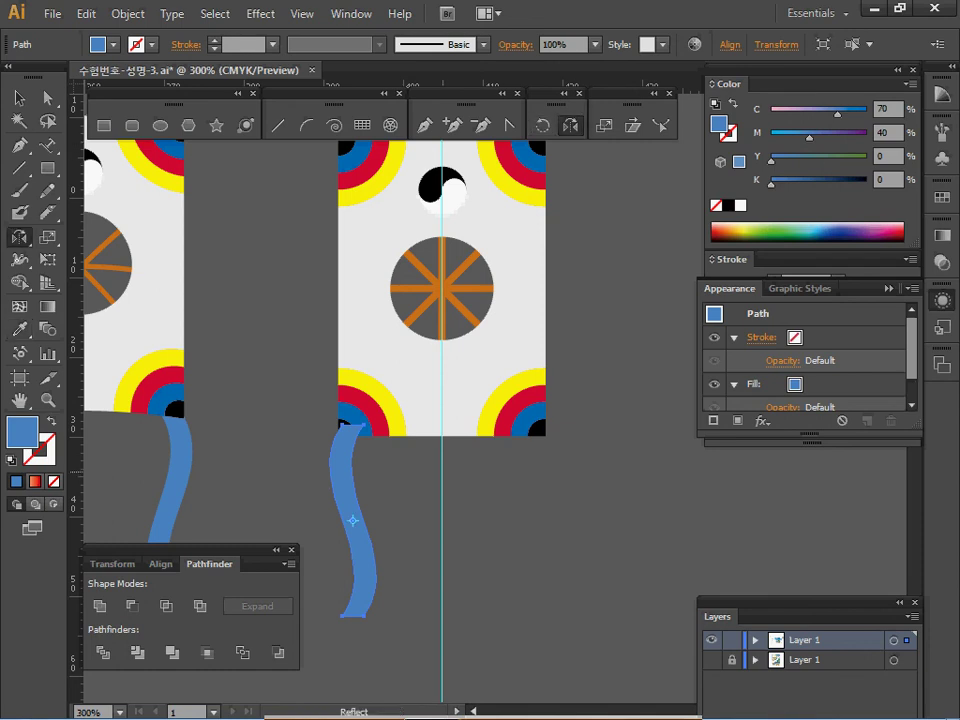
alt+click(442, 470)
drag(441, 640, 441, 640)
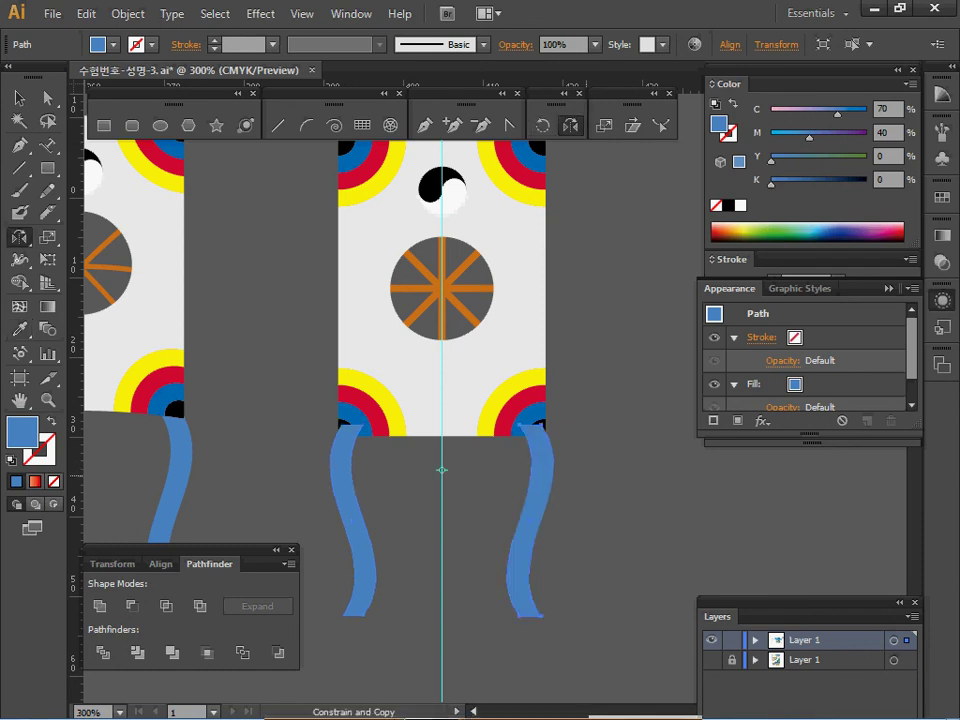
Select both blue tails and send them to the back, behind the kite body.
key(ctrl)
ctrl+shift+click(352, 519)
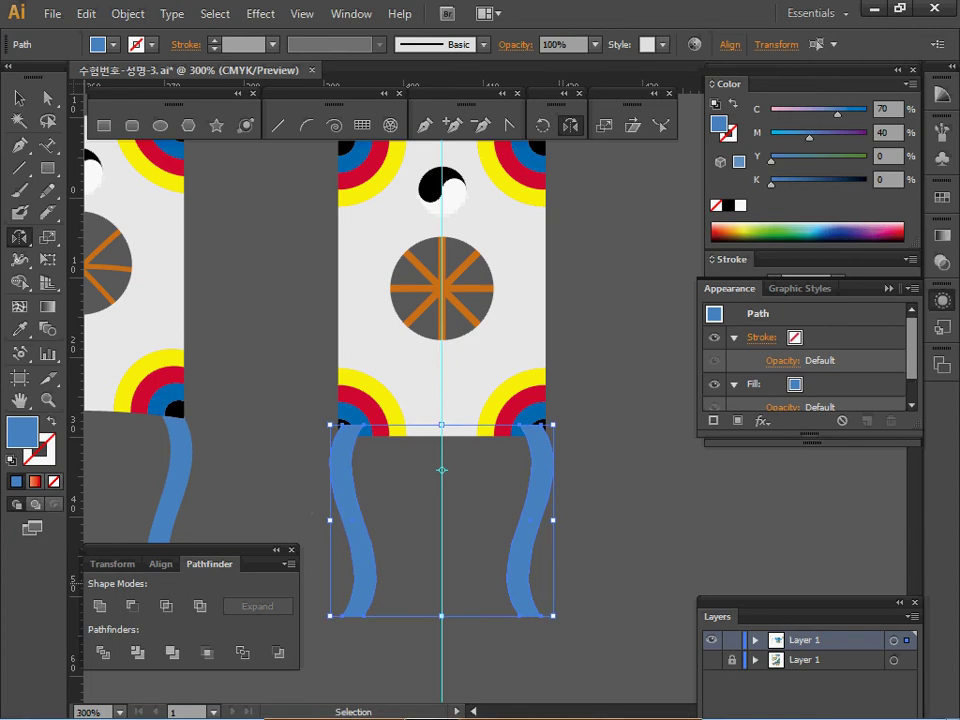
key(ctrl+shift+bracketleft)
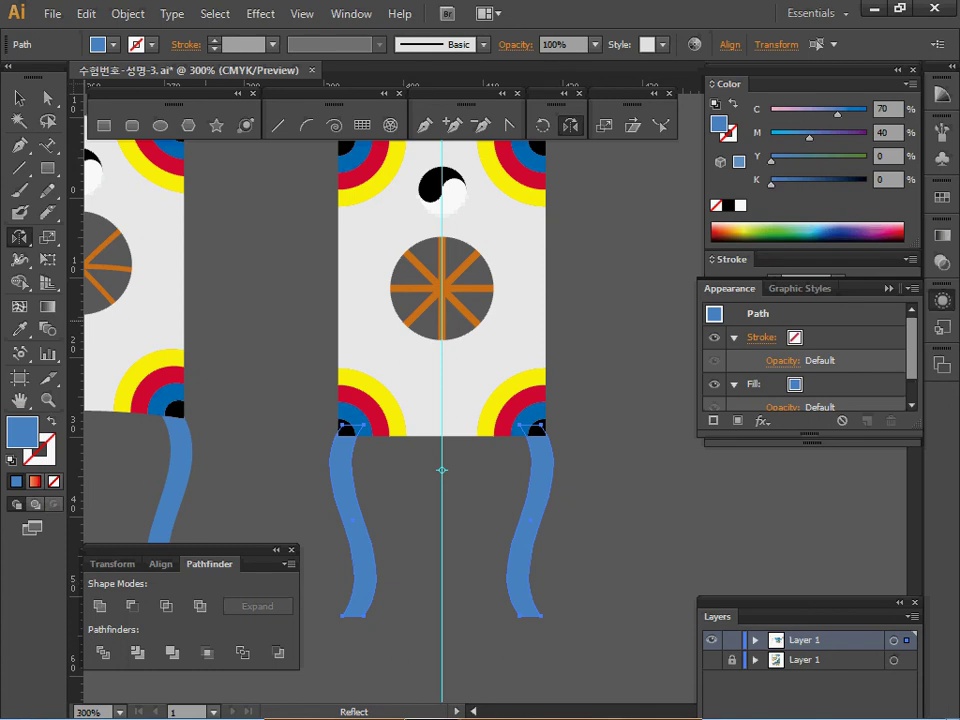
Select the newly drawn kite with its corner arcs, wheel spokes and both tails, leaving out the taegeuk circle.
ctrl+alt+click(447, 379)
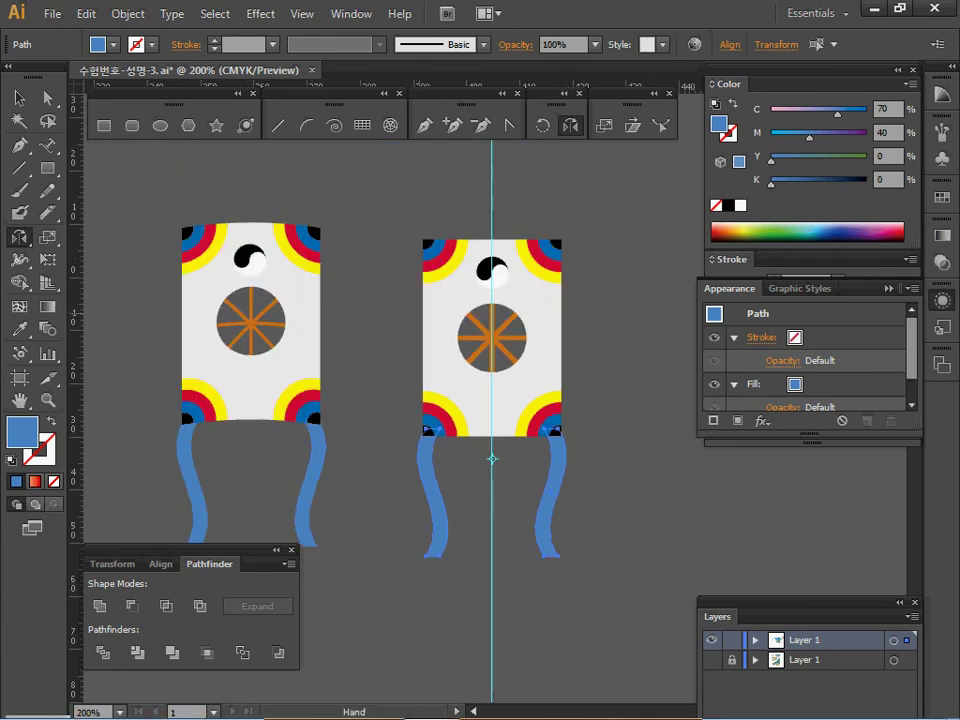
key(v)
drag(279, 203, 491, 537)
shift+click(378, 259)
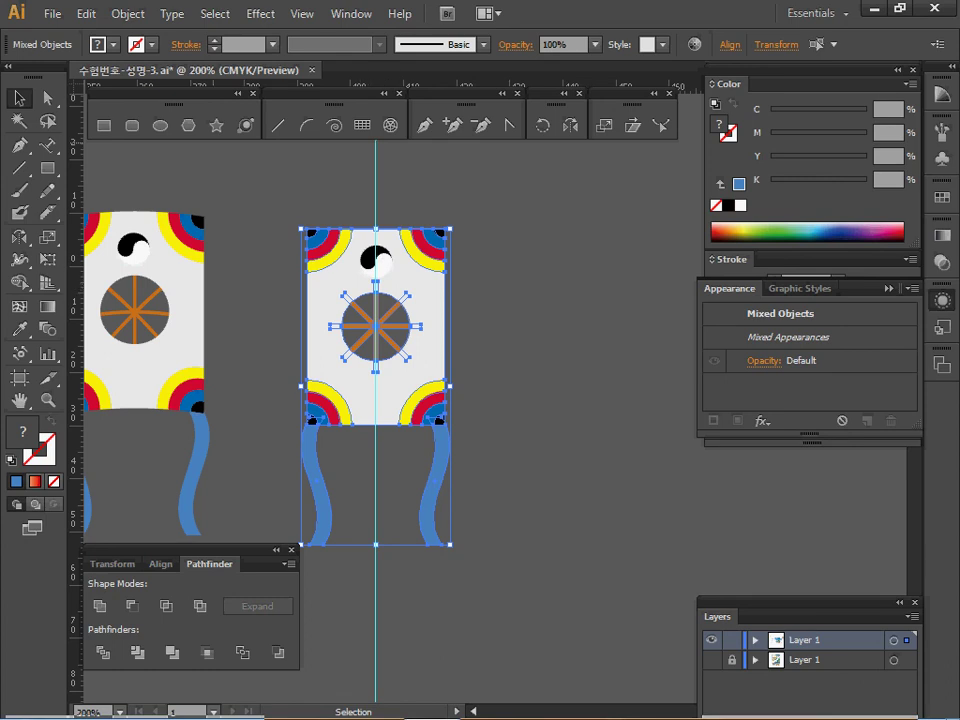
Start an Arch warp effect on the selected kite parts, with horizontal orientation and a live preview.
click(260, 14)
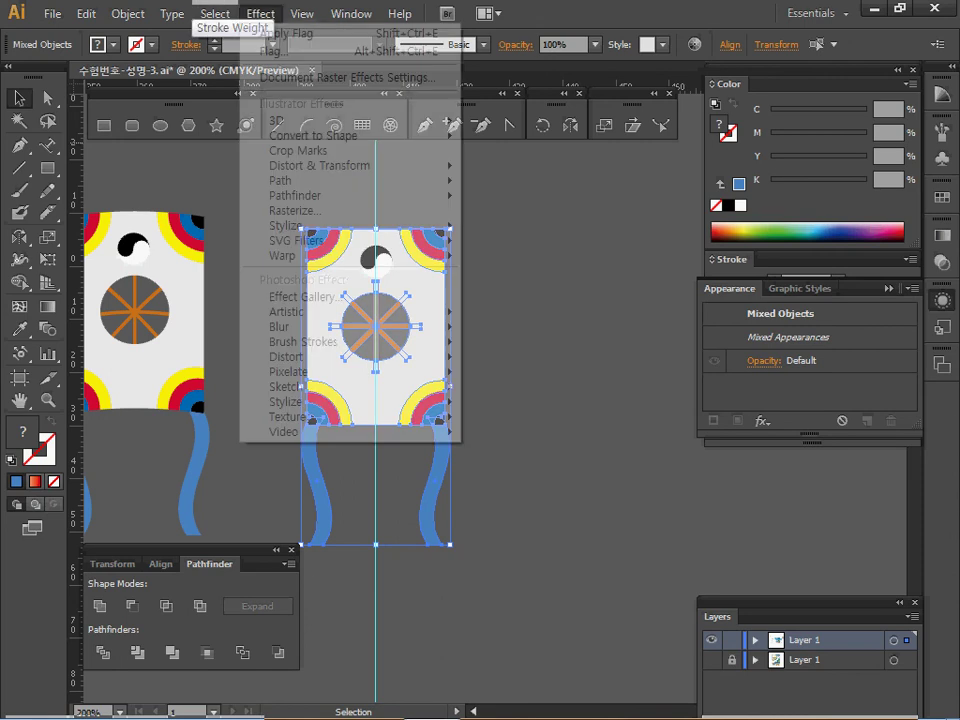
mouse_move(300, 255)
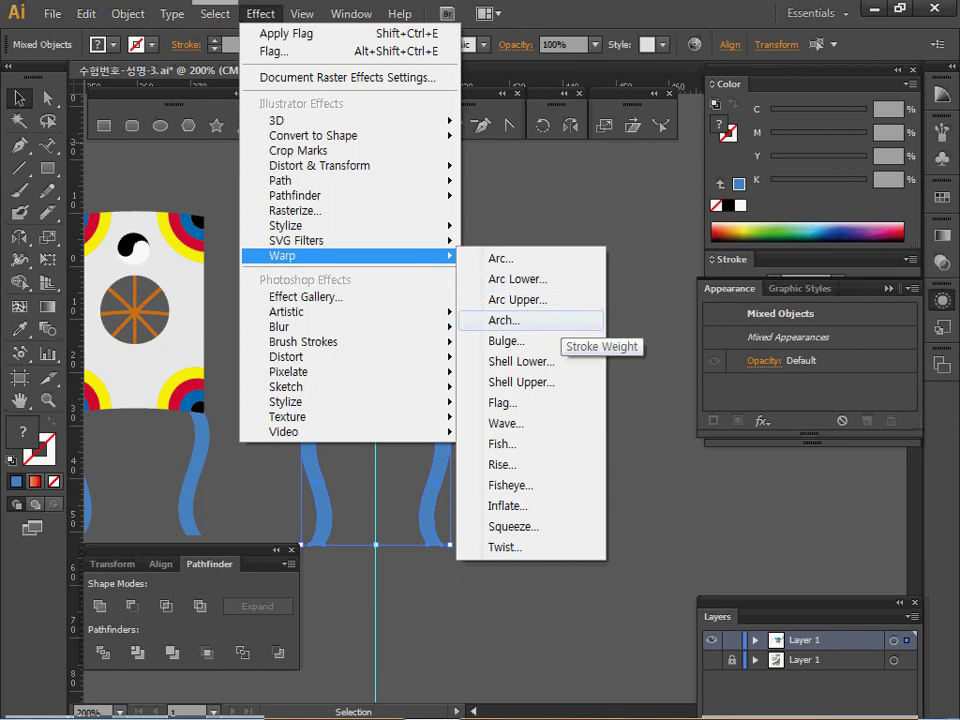
click(540, 320)
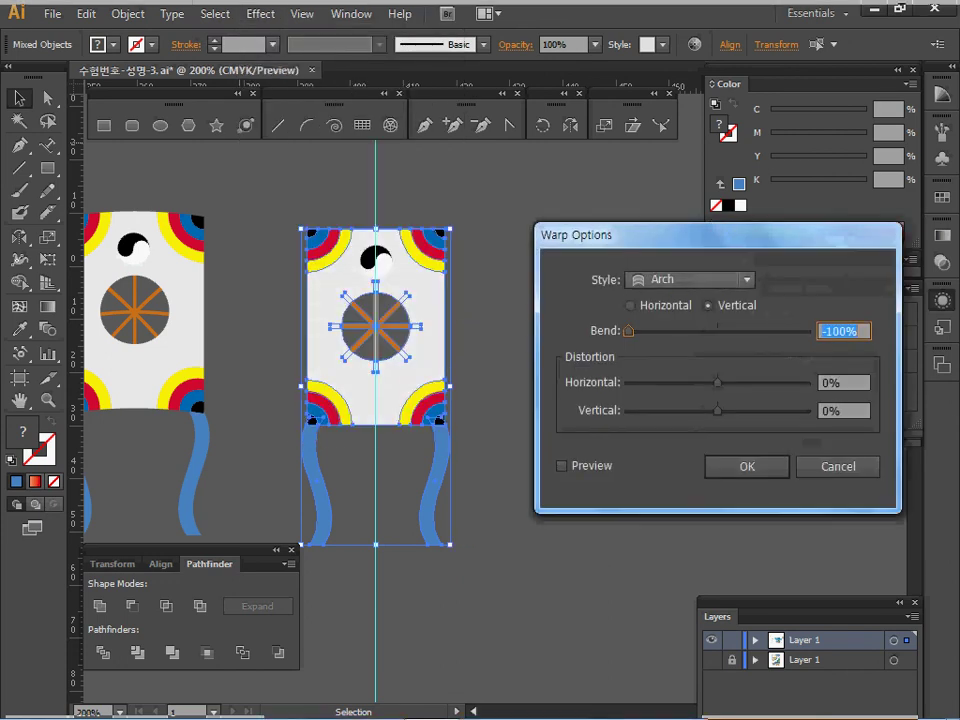
drag(690, 235, 577, 237)
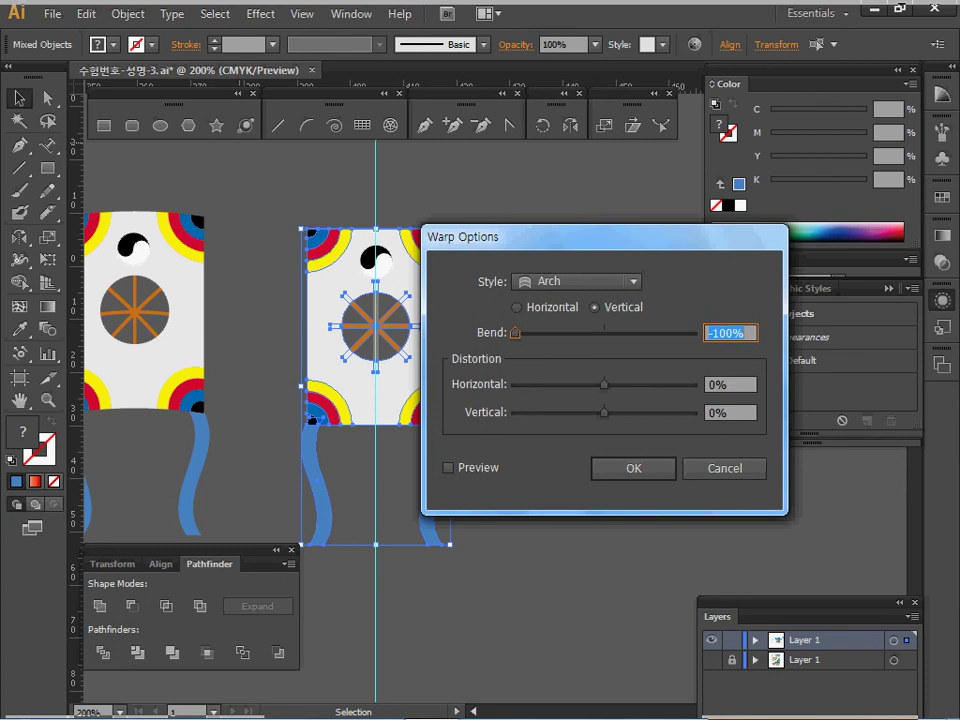
click(517, 308)
click(449, 468)
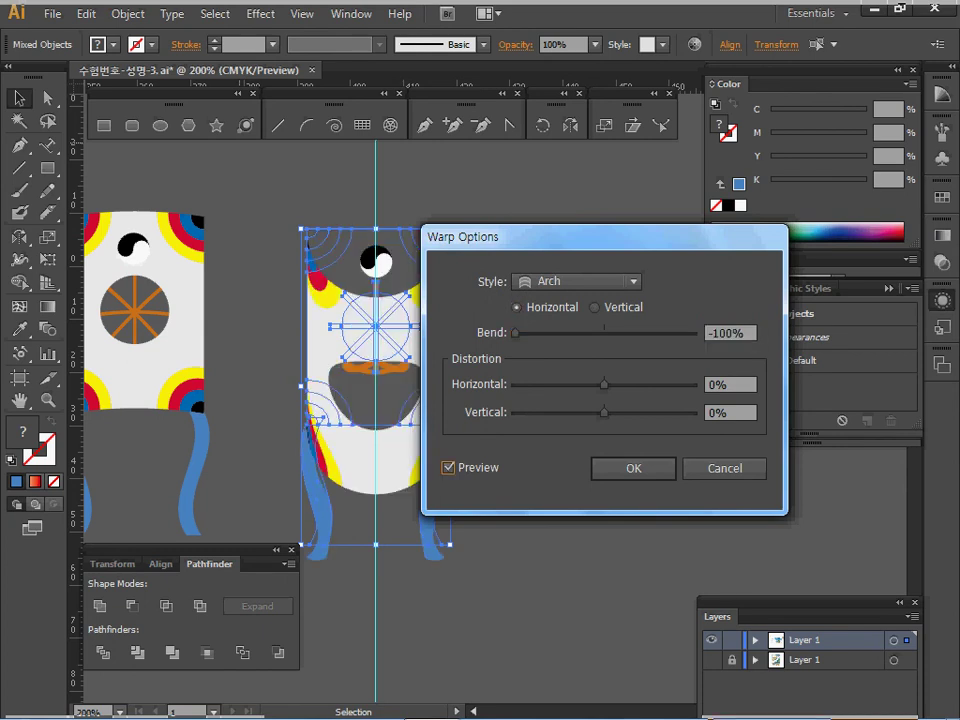
Set the Arch warp's bend to 10%, apply it and expand the kite's warped appearance.
drag(507, 237, 637, 226)
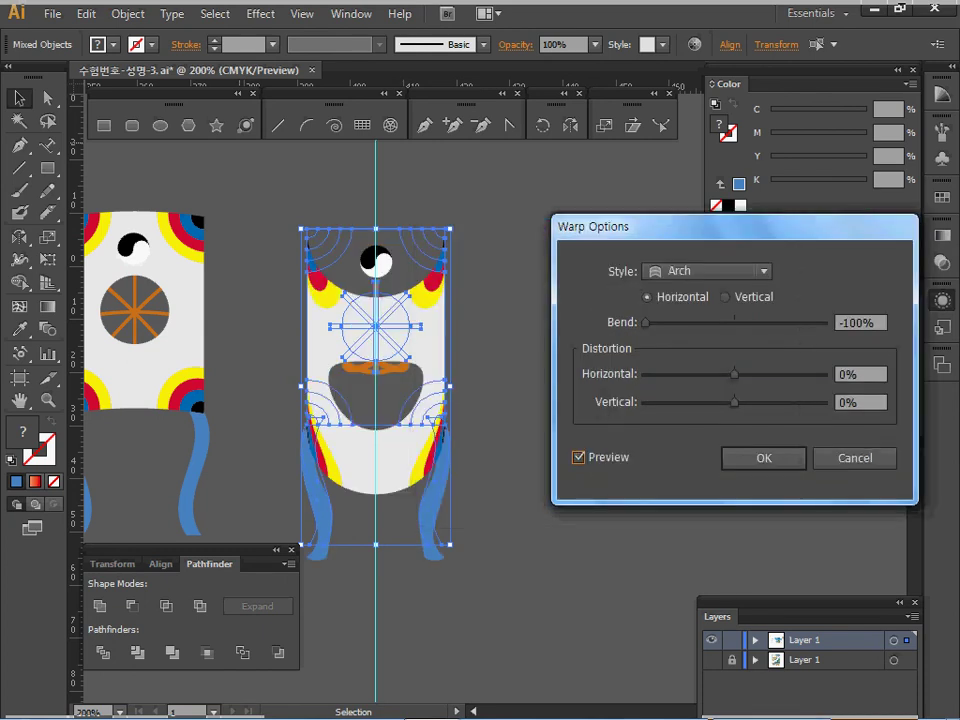
click(645, 323)
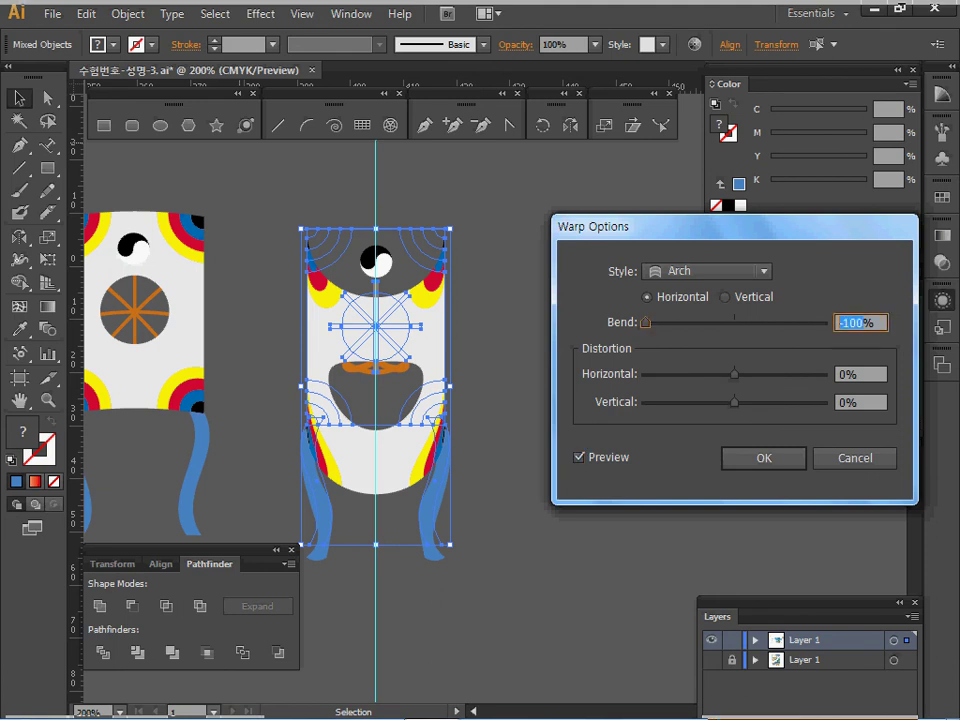
text(10)
key(Tab)
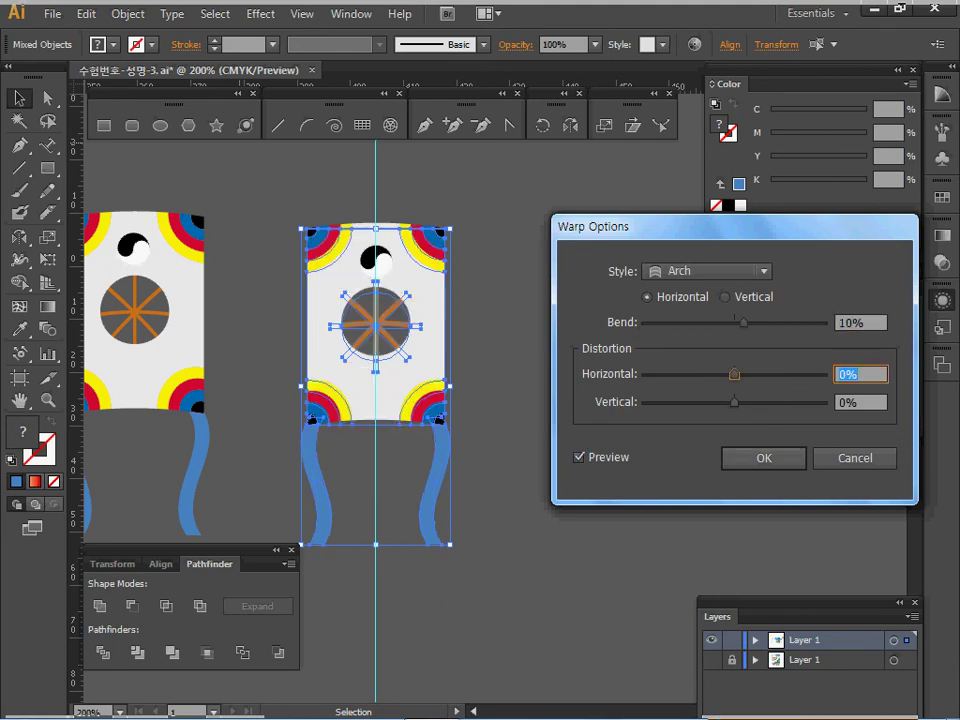
key(Return)
key(Return)
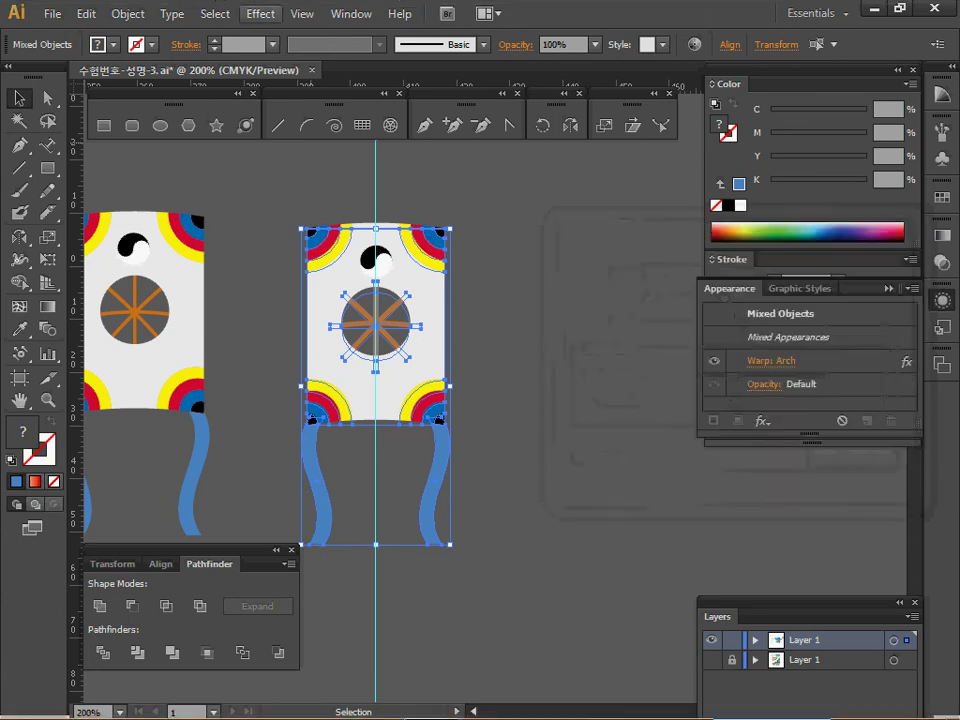
click(128, 14)
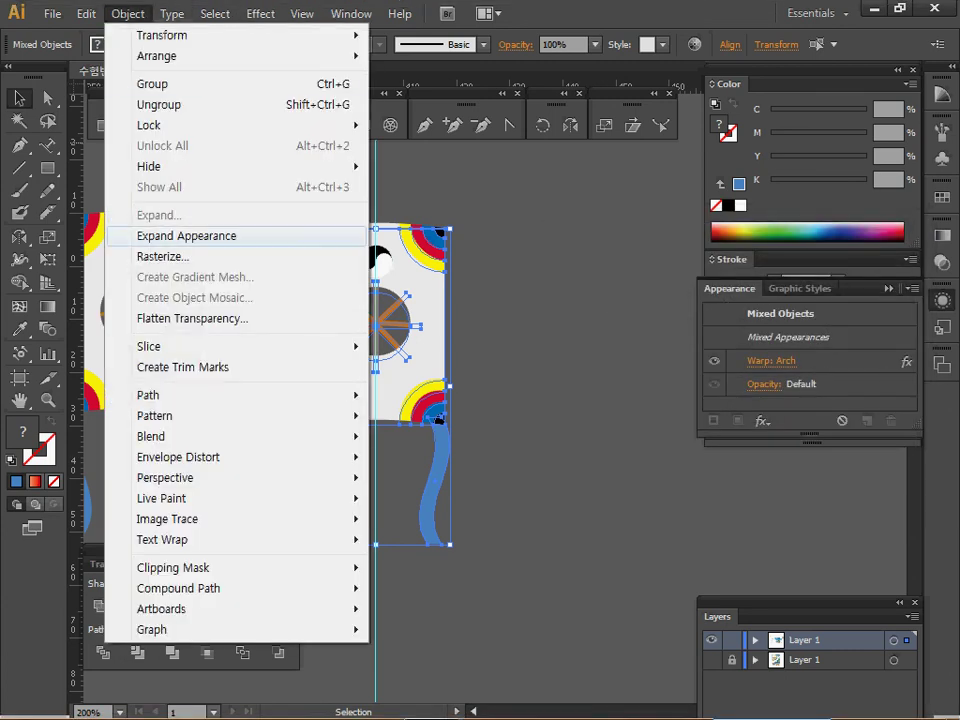
click(186, 236)
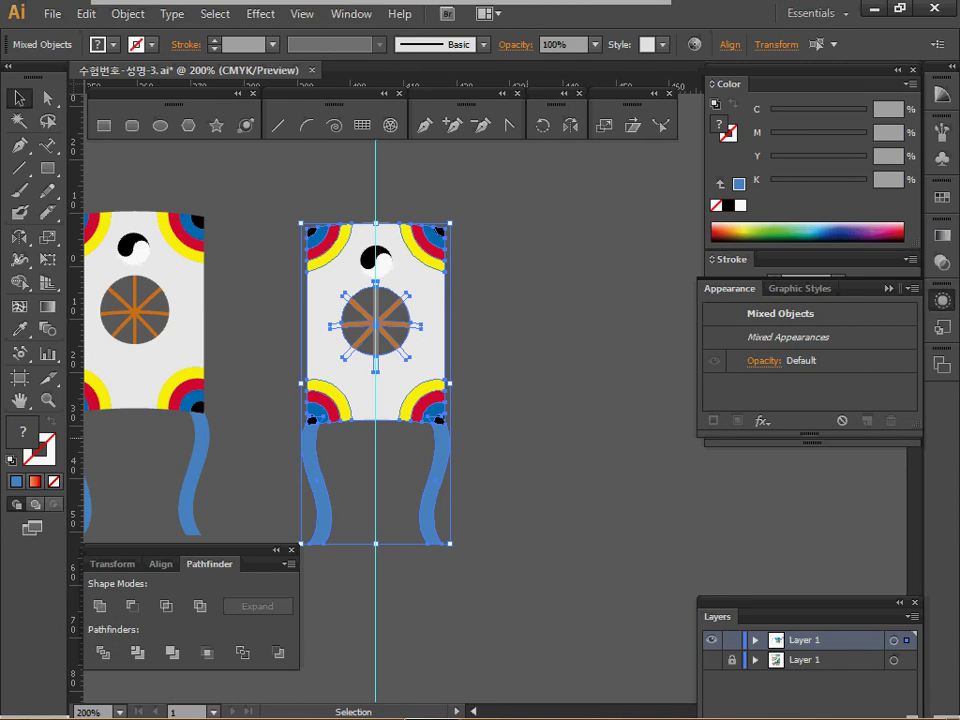
Select the complete kite including the taegeuk circle and define it as a new symbol of type Graphic.
drag(275, 193, 473, 508)
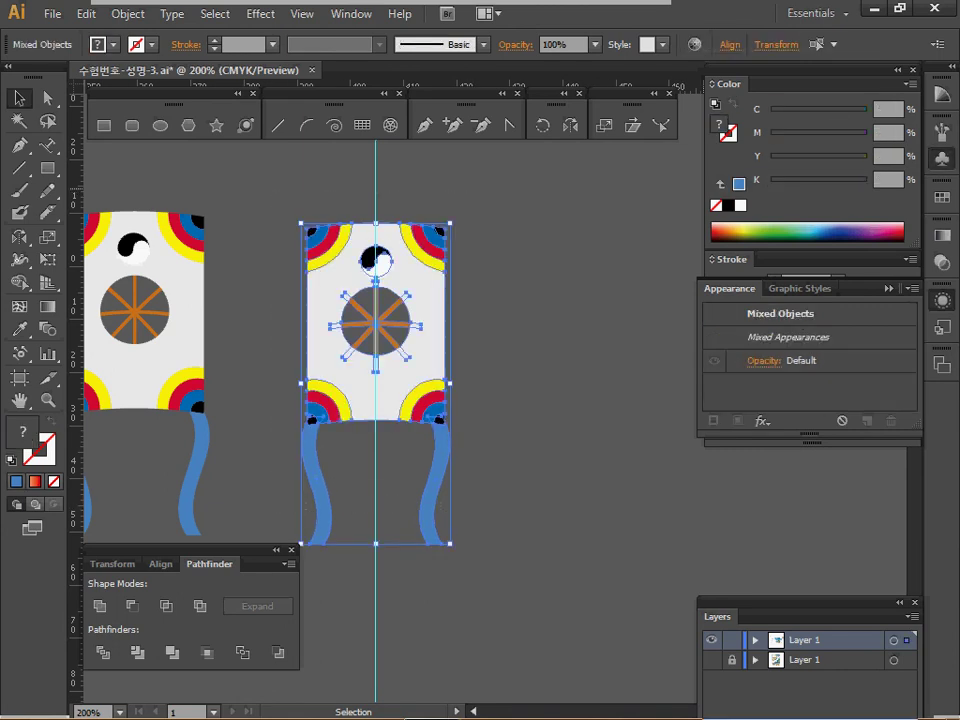
click(942, 159)
click(861, 225)
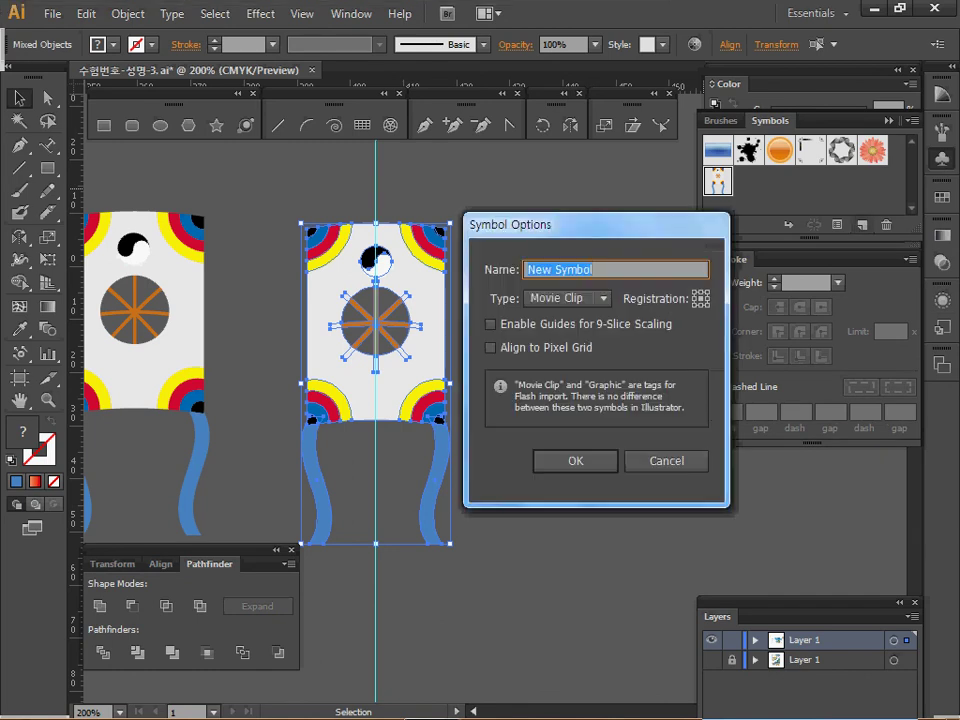
click(603, 299)
click(563, 339)
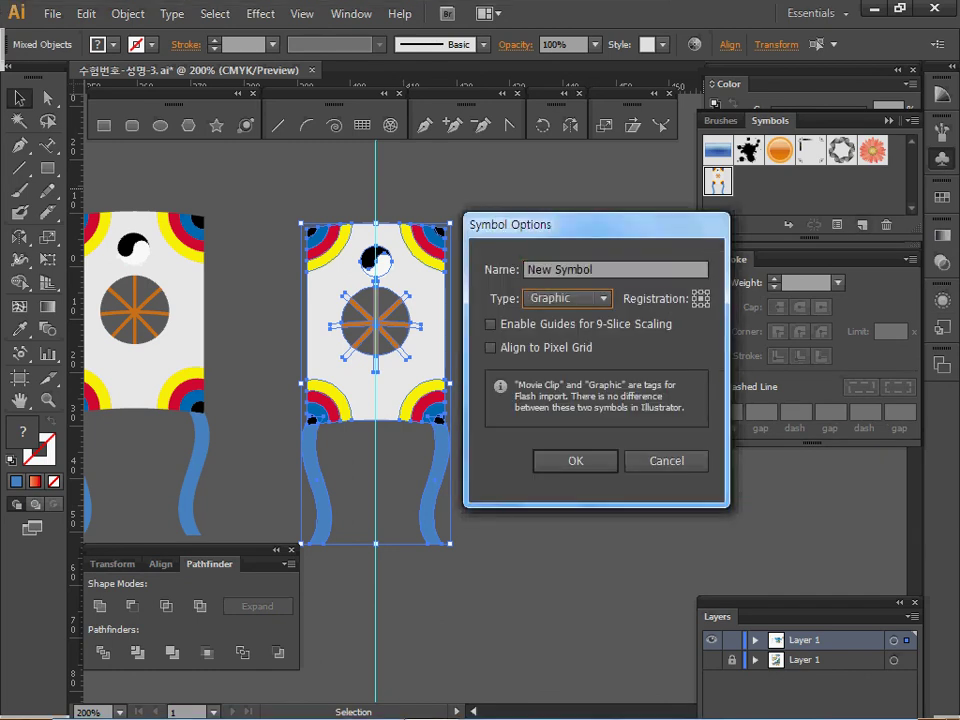
Name the new kite symbol 연 and create it.
key(shift+Tab)
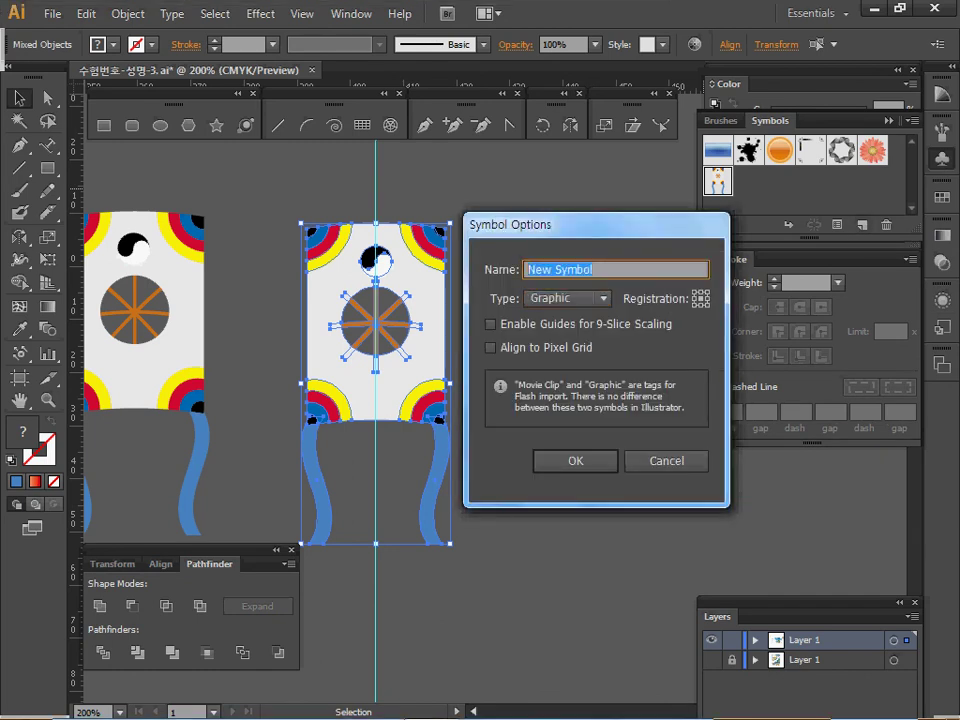
text(dus)
key(BackSpace)
key(BackSpace)
key(BackSpace)
key(Hangul)
text(ㅇㅕㄴ)
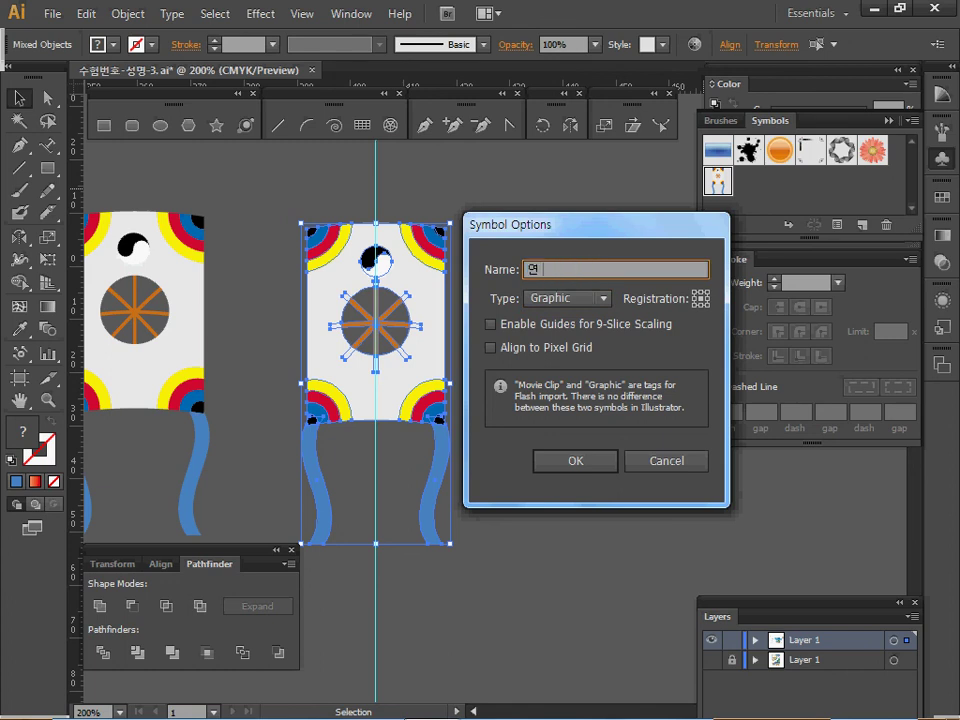
key(Return)
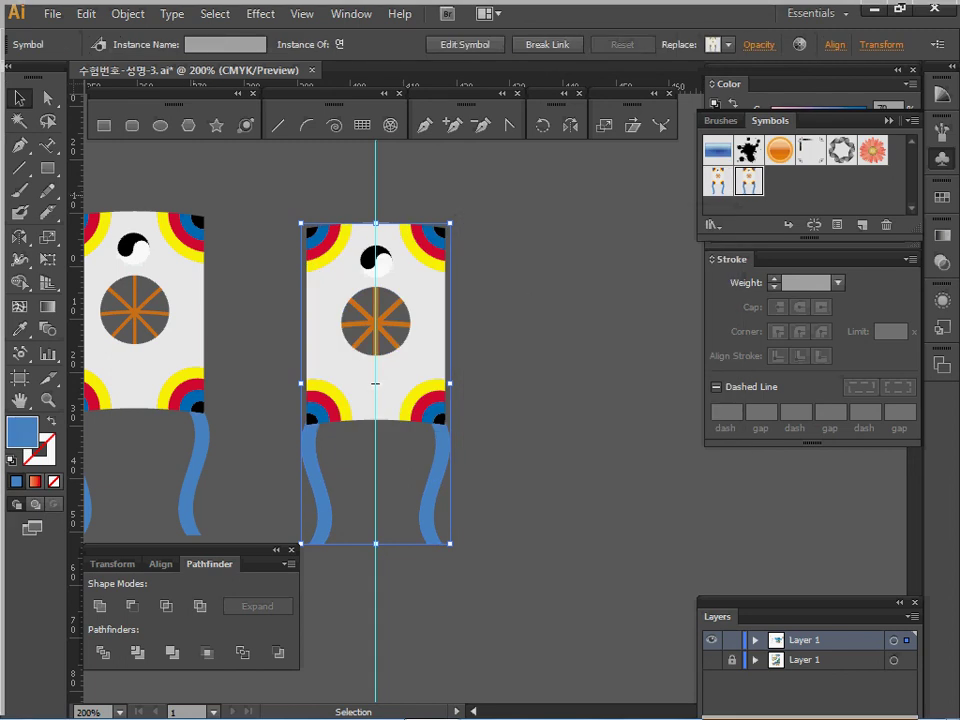
Delete both kite drawings from the empty area beside the artboard.
key(Delete)
drag(375, 383, 473, 406)
drag(122, 210, 349, 478)
key(Delete)
key(a)
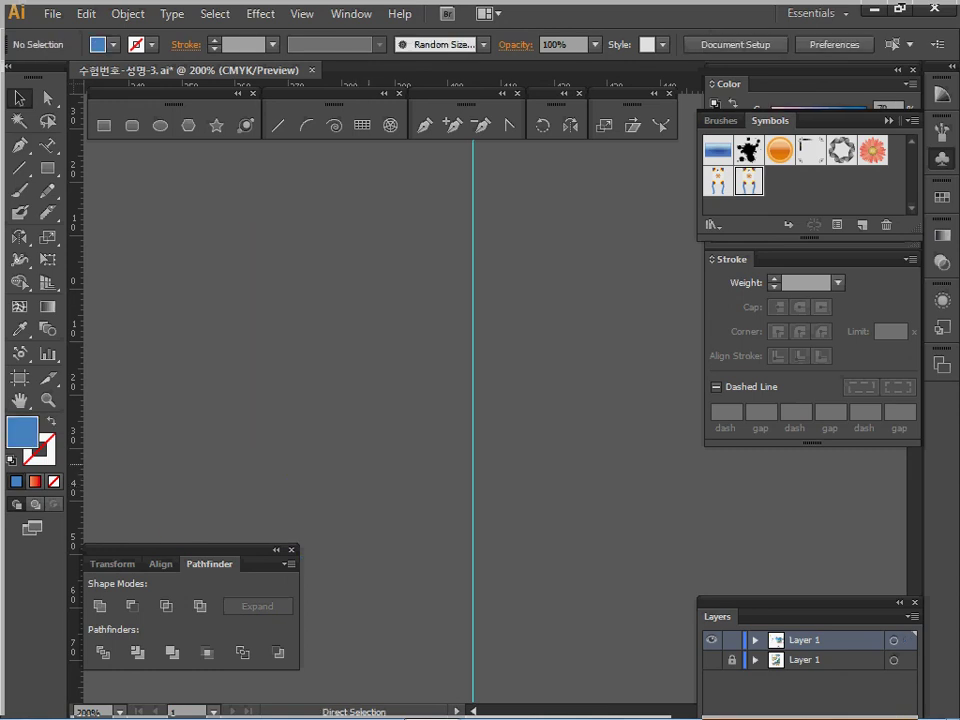
key(v)
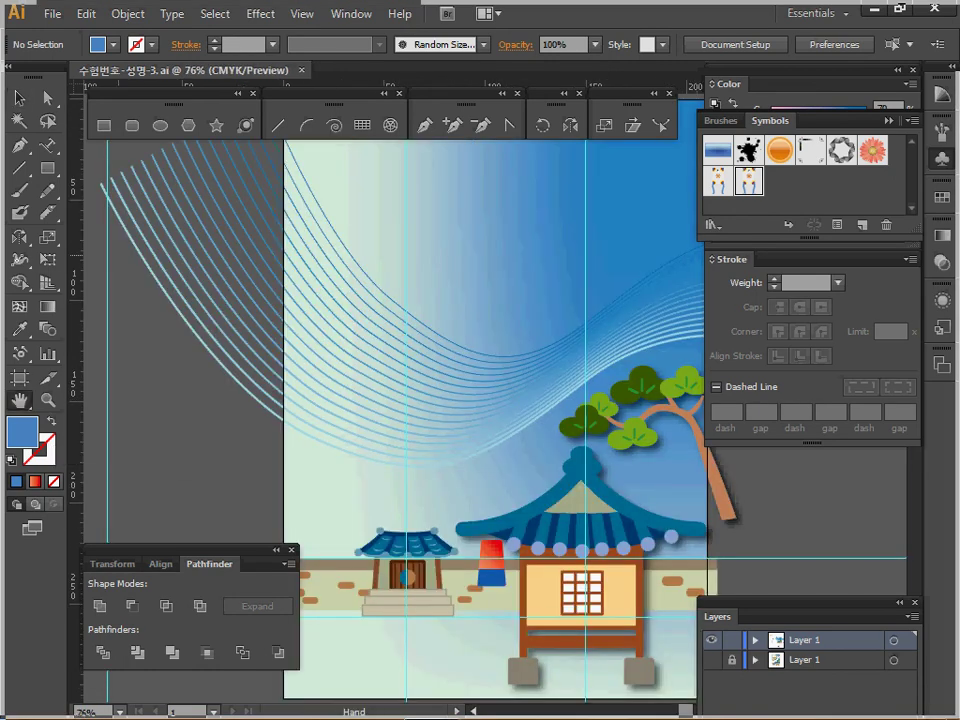
Detach the symbolism tools into a floating palette above the poster.
click(20, 353)
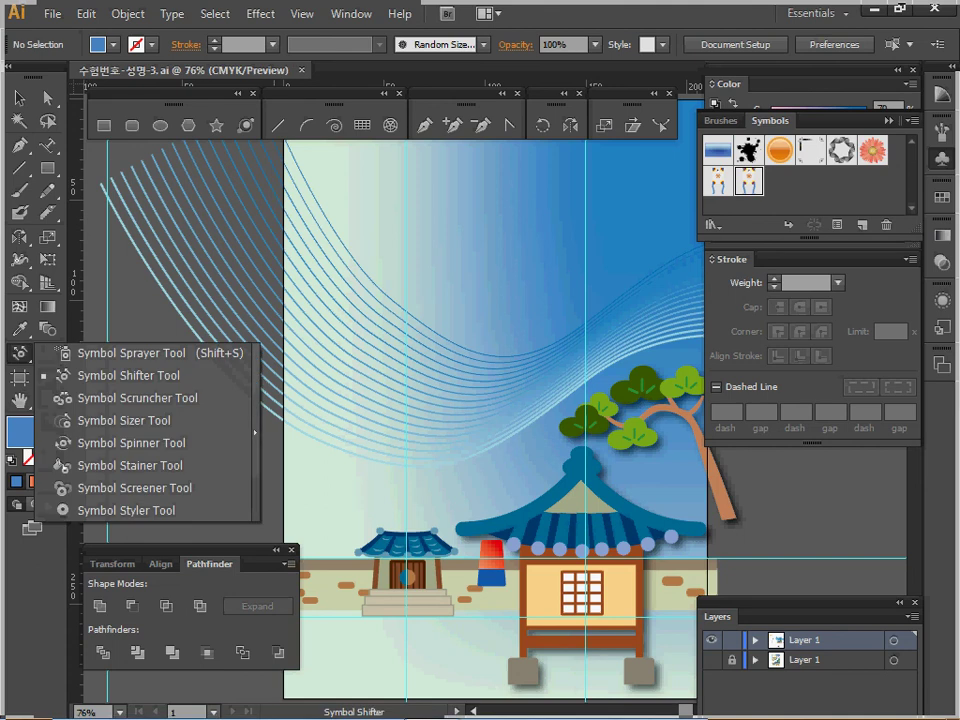
click(255, 432)
drag(128, 386, 229, 176)
Spray four kite symbols onto the poster with the Symbol Sprayer, three in the upper sky and one over the wavy lines.
click(132, 204)
ctrl+alt+click(373, 328)
drag(480, 395, 312, 390)
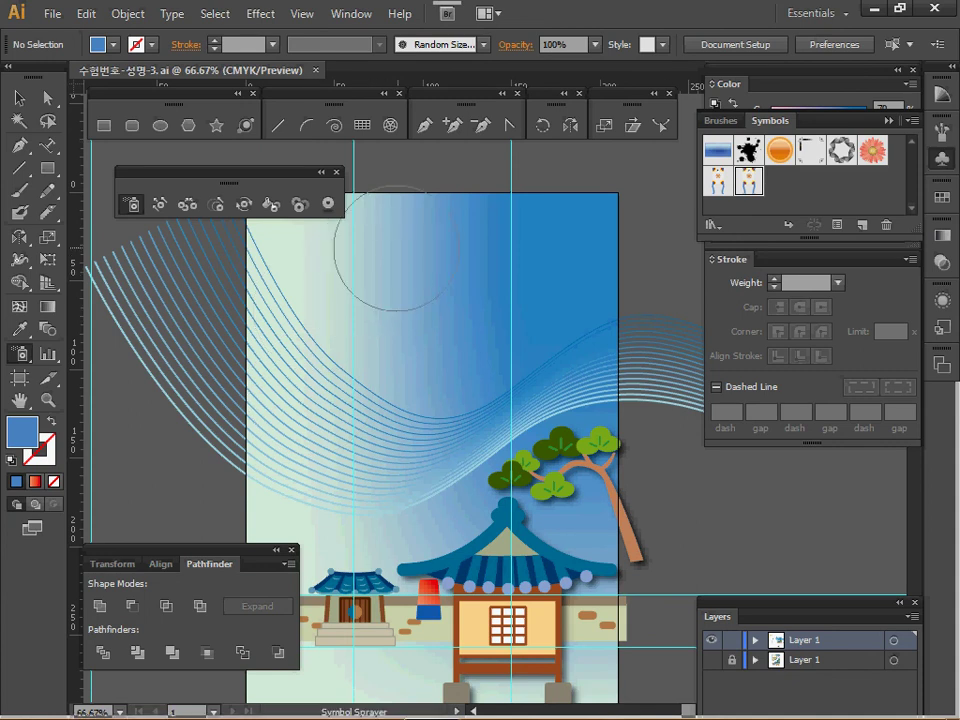
click(437, 232)
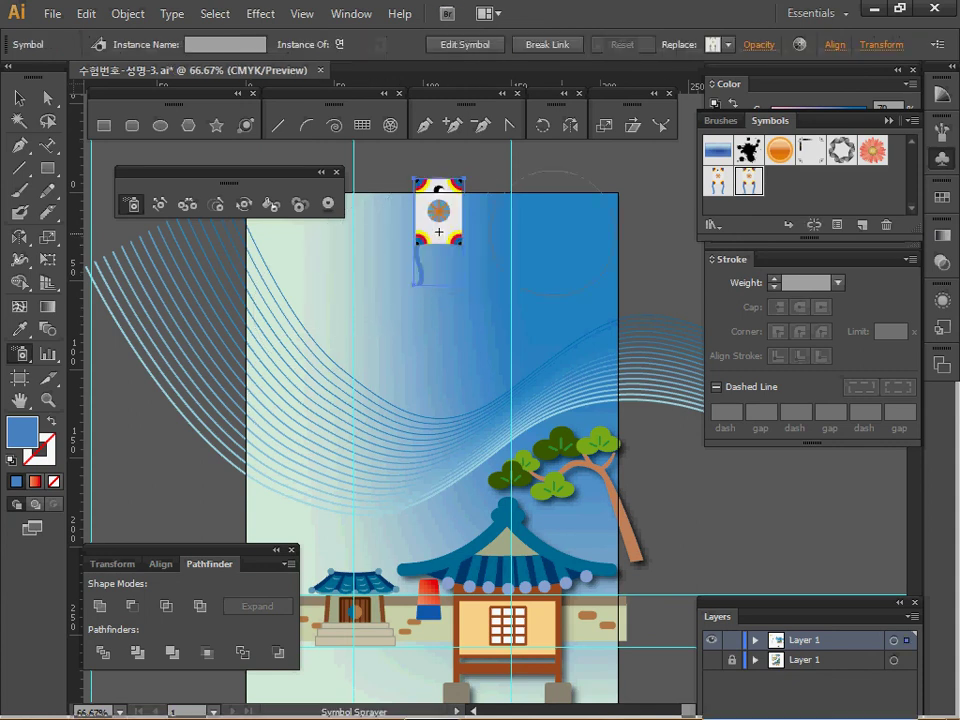
click(559, 232)
click(490, 275)
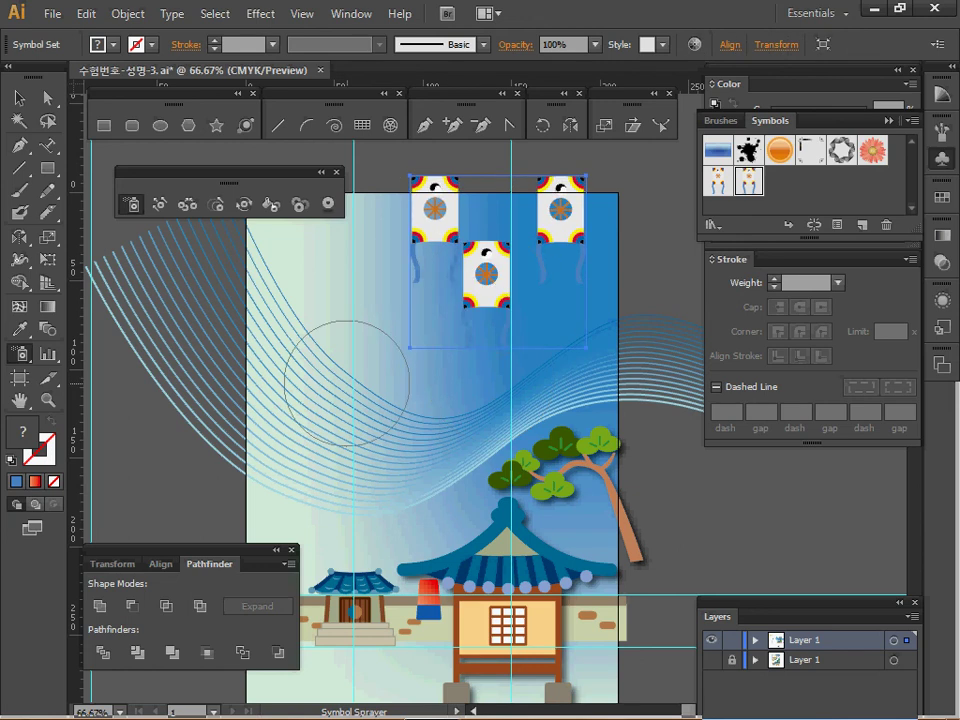
click(338, 390)
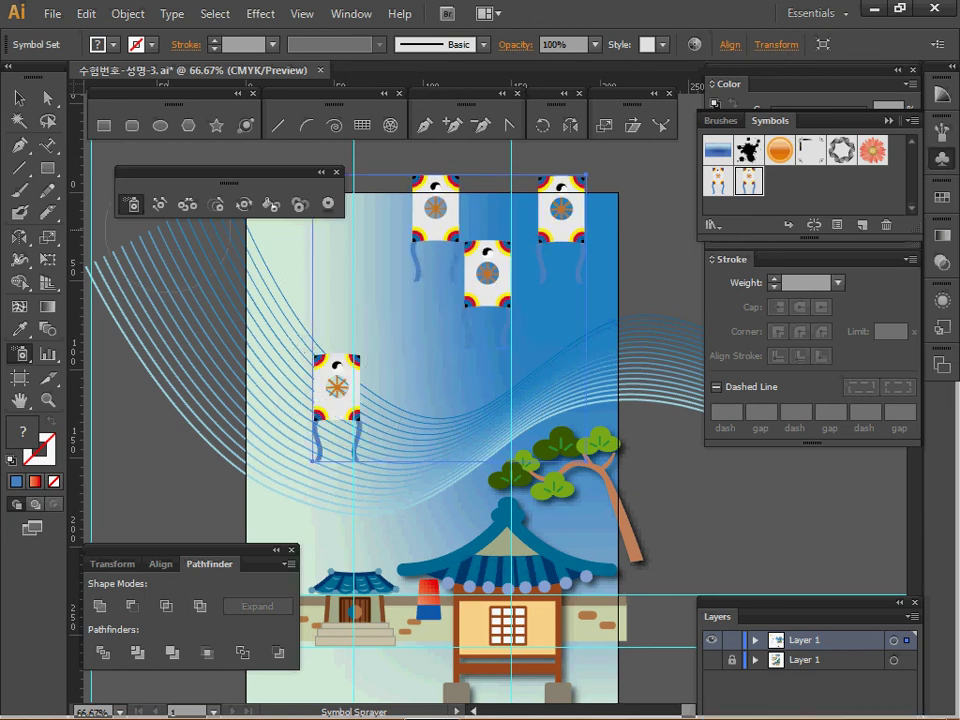
Enlarge the middle sky kite to about twice its size and the lower-left kite slightly with the Symbol Sizer.
click(215, 203)
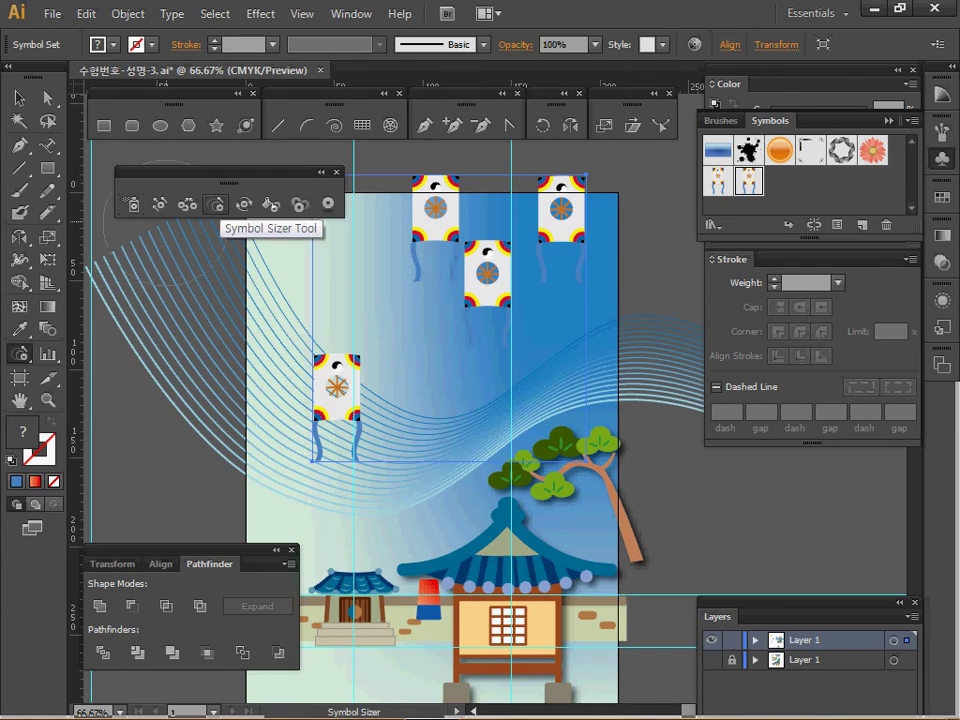
drag(490, 287, 488, 290)
mouse_move(362, 453)
mouse_down()
mouse_move(322, 438)
mouse_move(378, 424)
mouse_up()
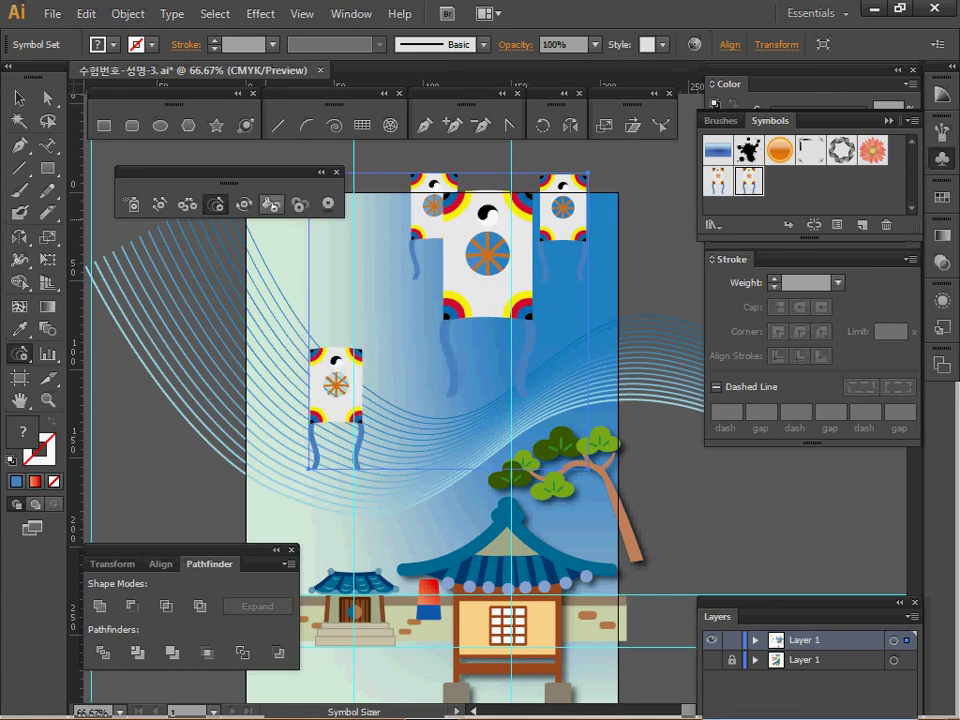
Tilt the three small kites clockwise with the Symbol Spinner so their tails trail to the lower left.
click(243, 204)
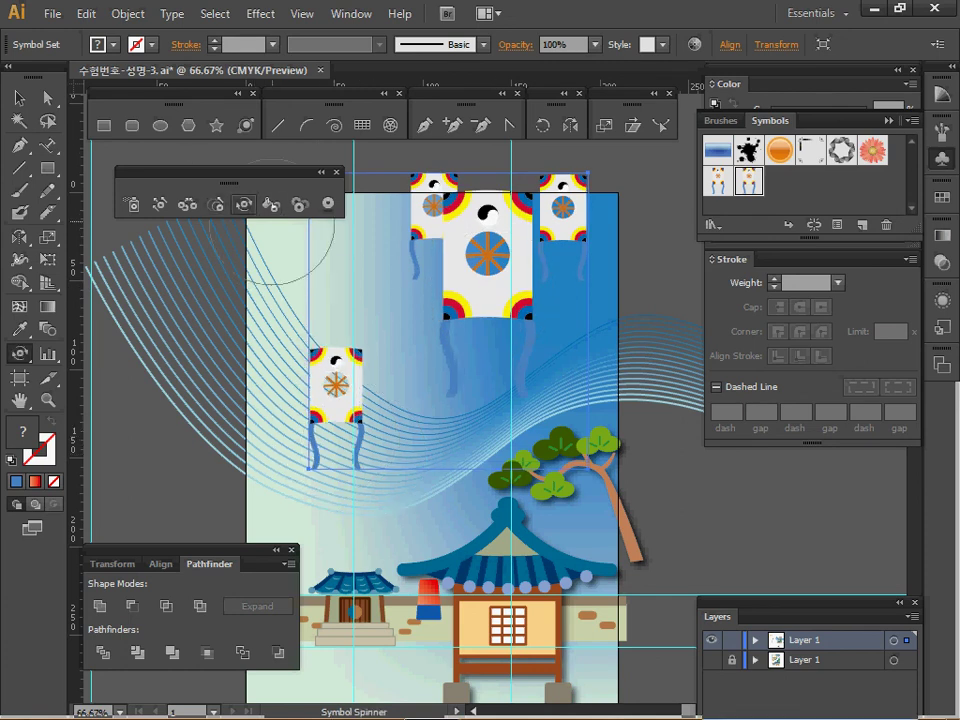
mouse_move(343, 368)
mouse_down()
mouse_move(372, 368)
mouse_move(349, 381)
mouse_move(360, 386)
mouse_move(371, 367)
mouse_up()
drag(415, 232, 583, 192)
click(583, 190)
drag(430, 212, 460, 188)
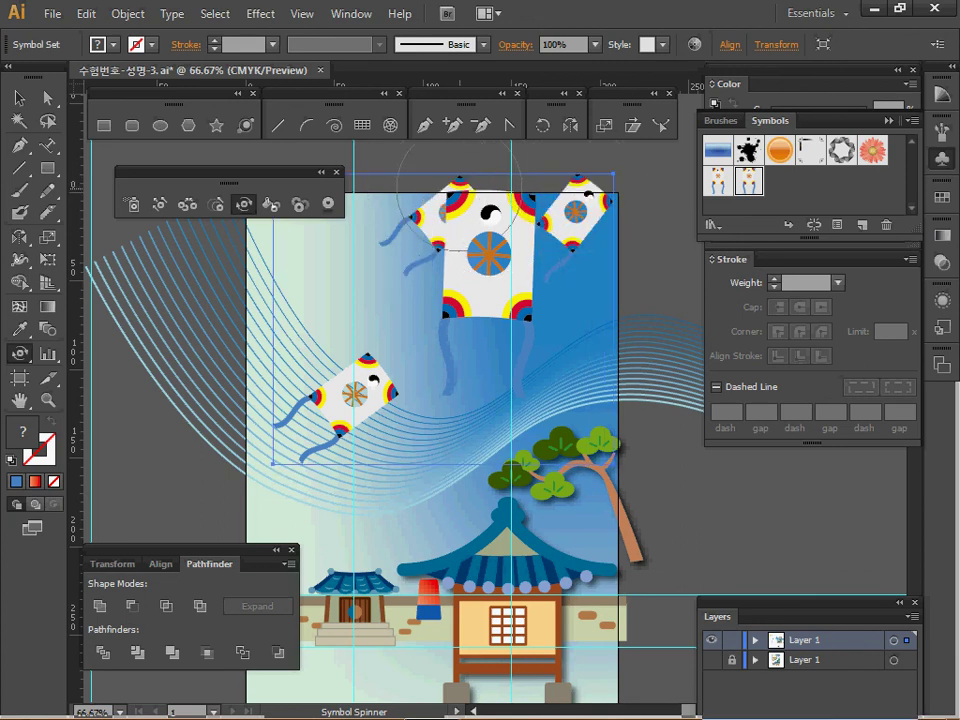
Move the large kite down and the upper-left kite outward with the Symbol Shifter to separate them.
click(159, 203)
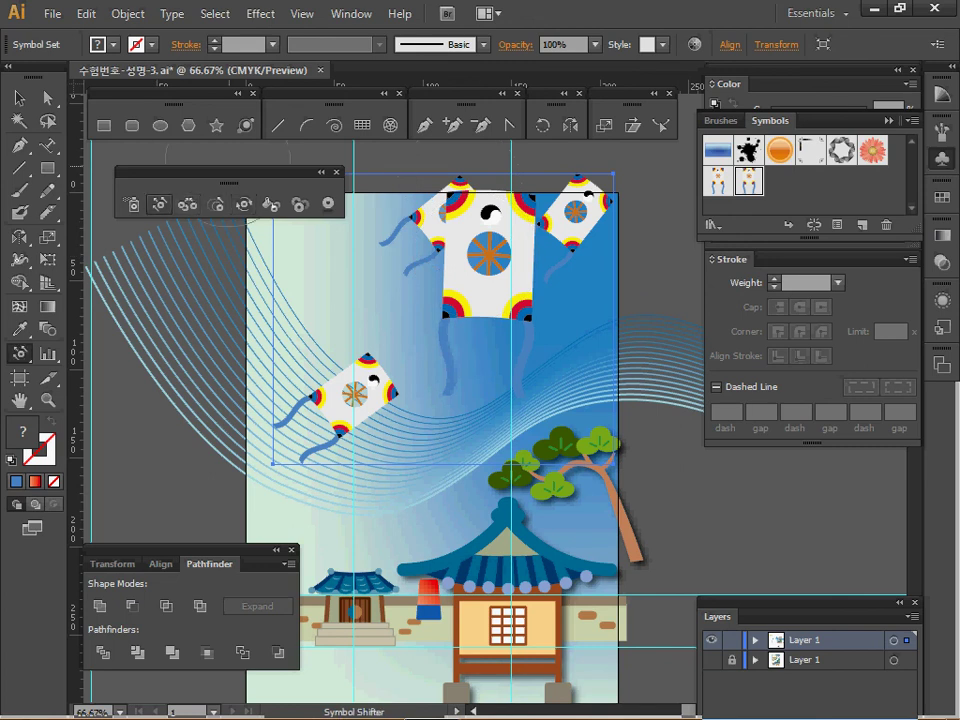
drag(481, 232, 482, 257)
drag(440, 214, 402, 208)
drag(490, 239, 483, 262)
Tilt the large kite clockwise by about 20 degrees with the Symbol Spinner.
click(244, 204)
click(243, 203)
drag(510, 219, 512, 217)
drag(487, 281, 483, 270)
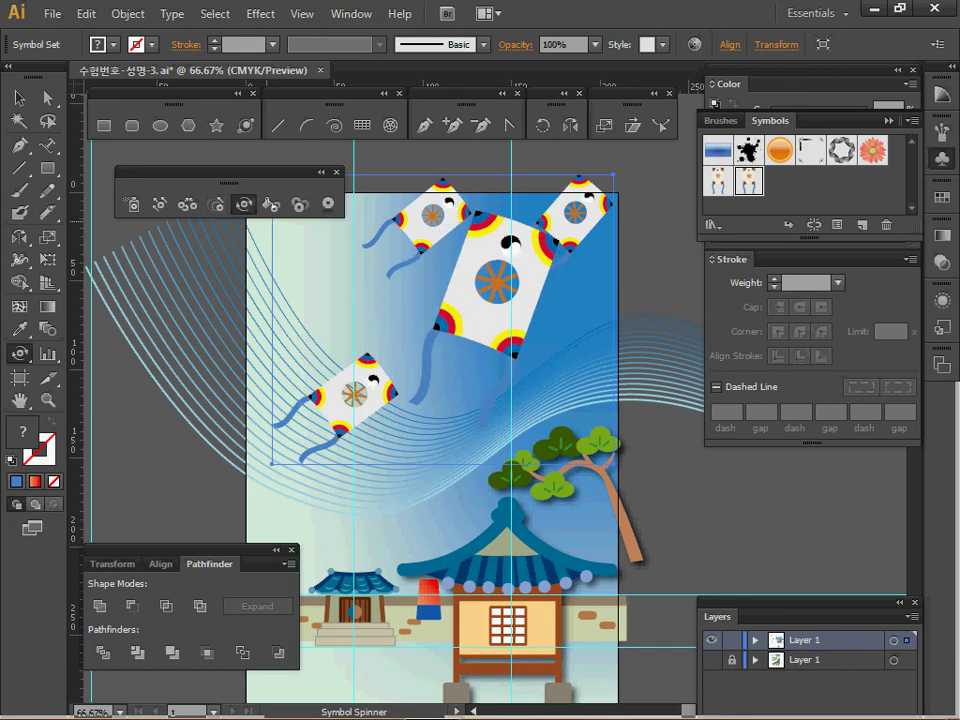
Nudge the large kite slightly left and the upper-right kite slightly down with the Symbol Shifter.
click(158, 203)
drag(474, 281, 473, 281)
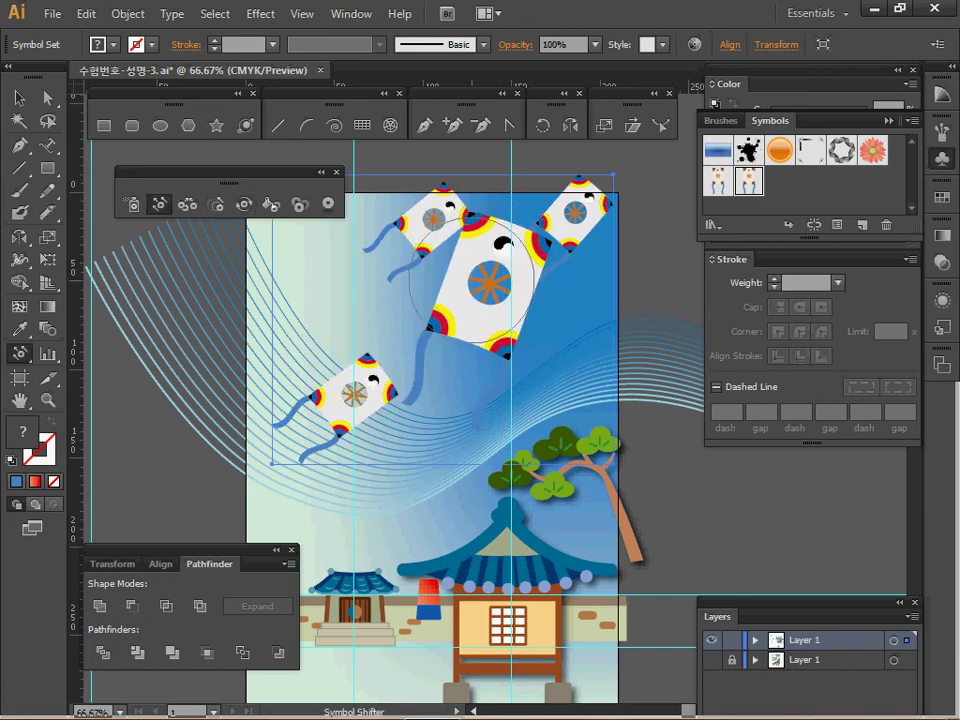
drag(574, 216, 574, 224)
Move the lower-left kite further down and left over the wavy lines and turn it slightly counterclockwise.
drag(341, 409, 318, 458)
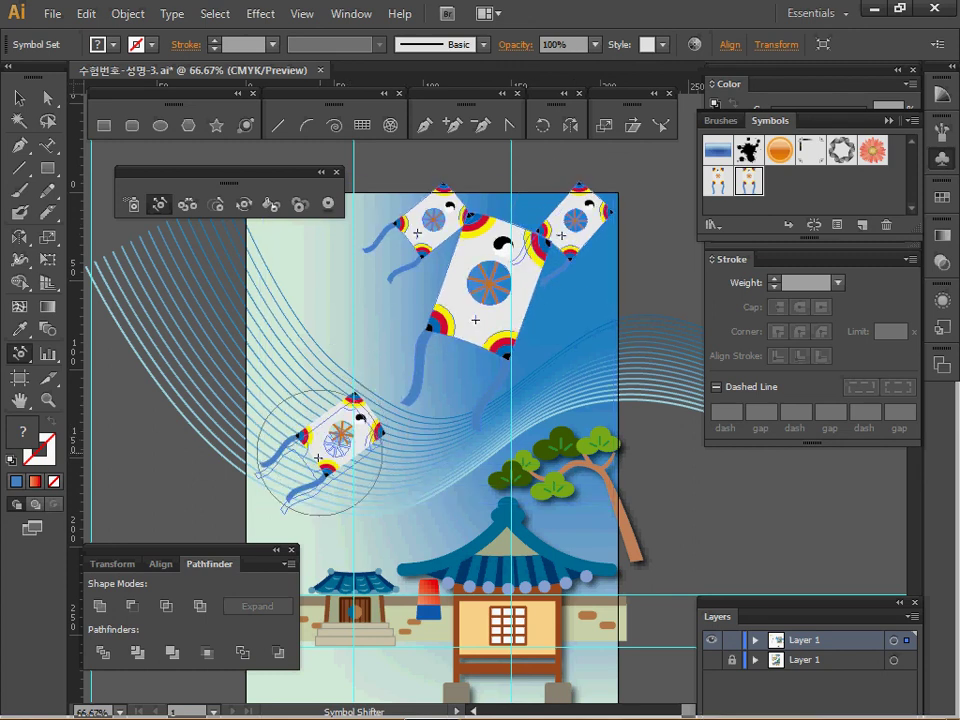
click(243, 204)
drag(368, 417, 356, 426)
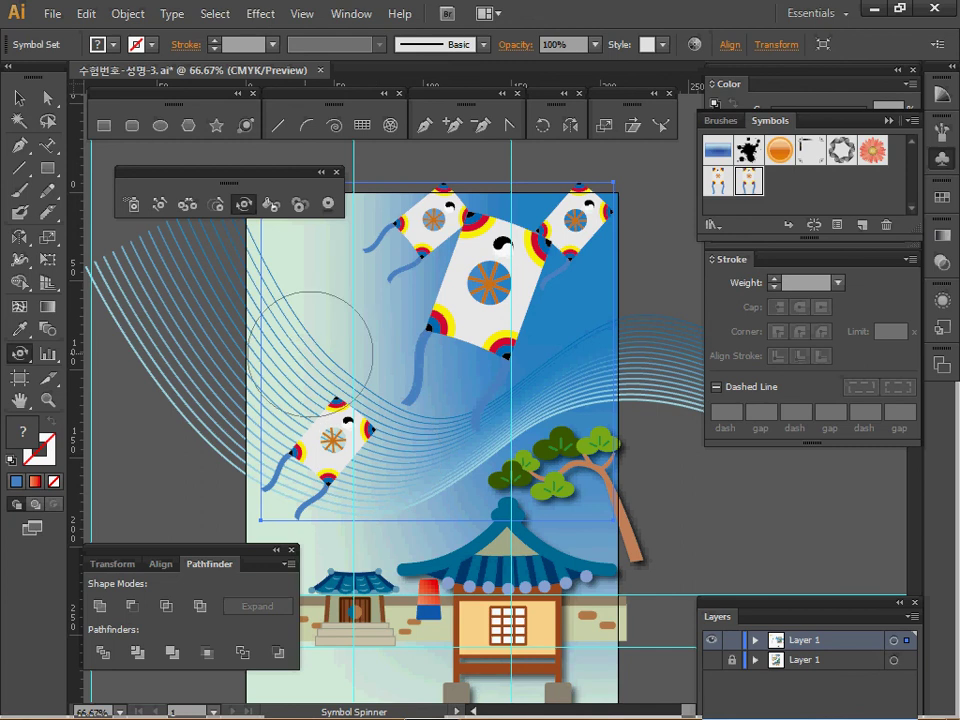
Nudge the upper-left kite slightly right and down with the Symbol Shifter, then tint it cyan (C 100) with the Symbol Stainer.
click(159, 204)
drag(425, 221, 427, 221)
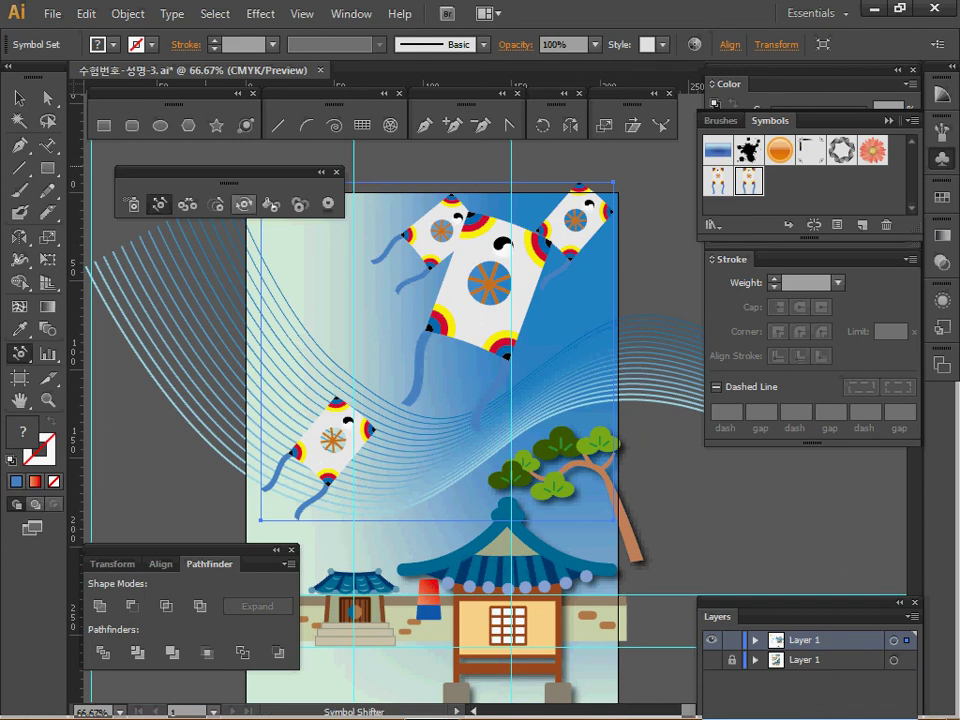
click(271, 204)
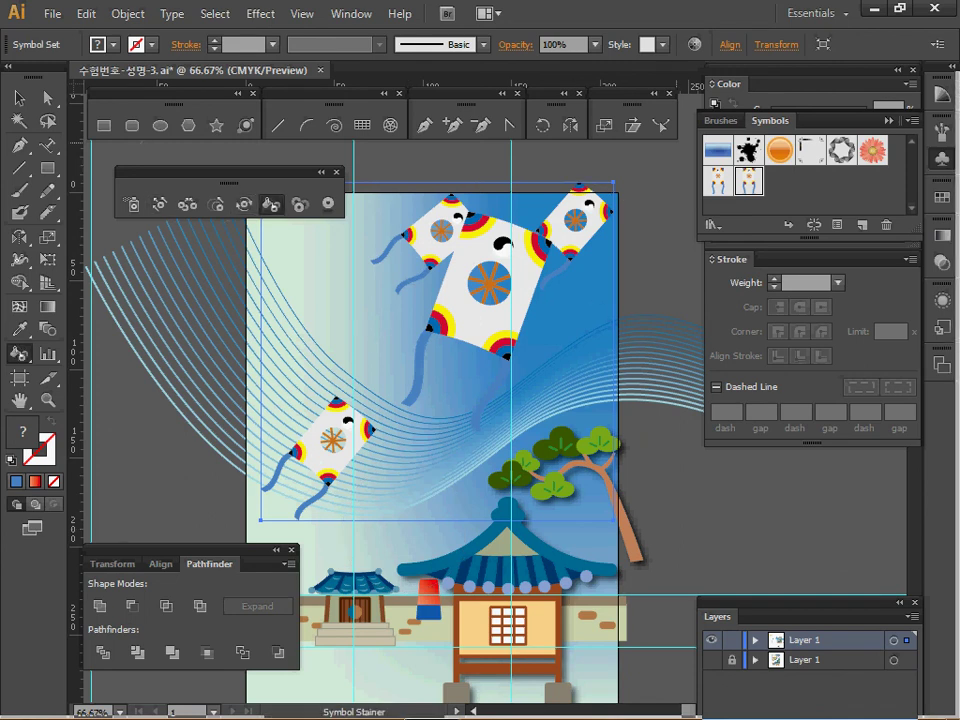
click(942, 197)
click(941, 197)
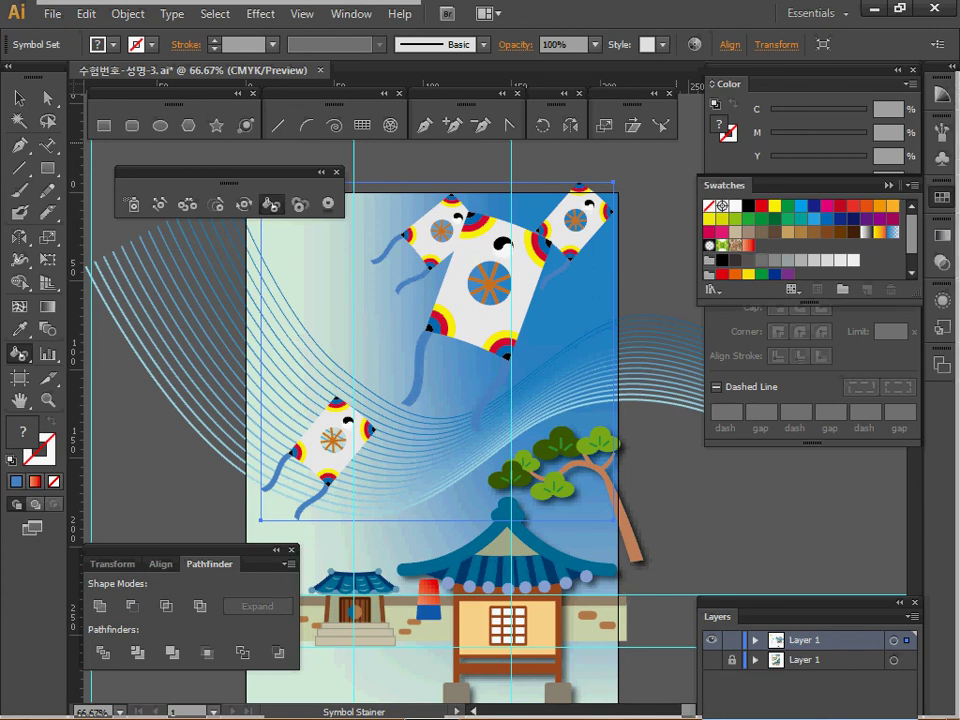
click(801, 205)
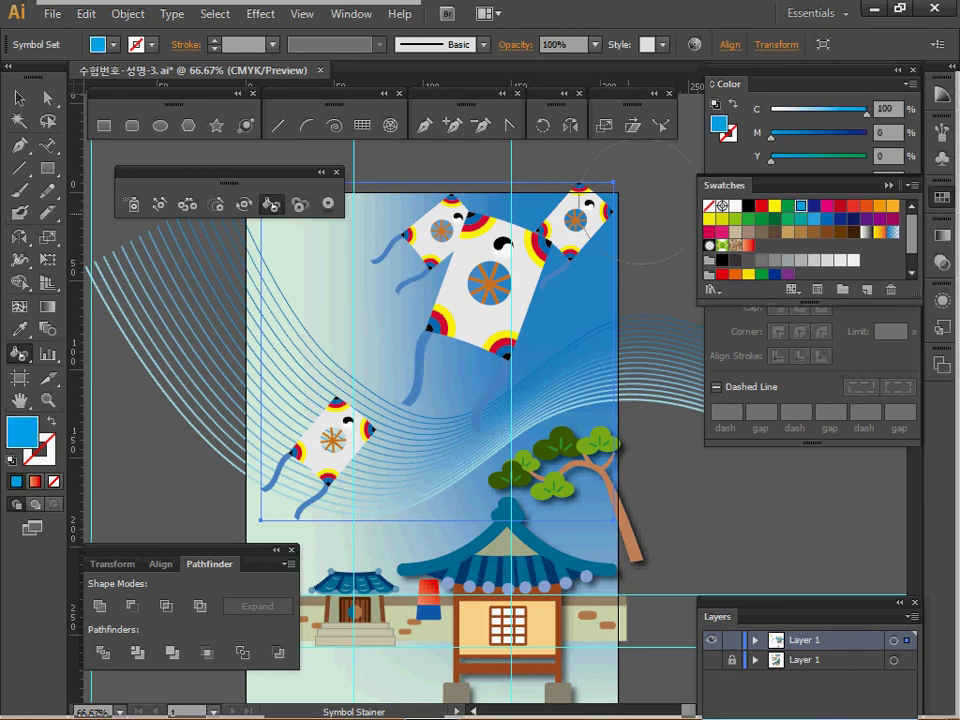
click(426, 244)
click(432, 232)
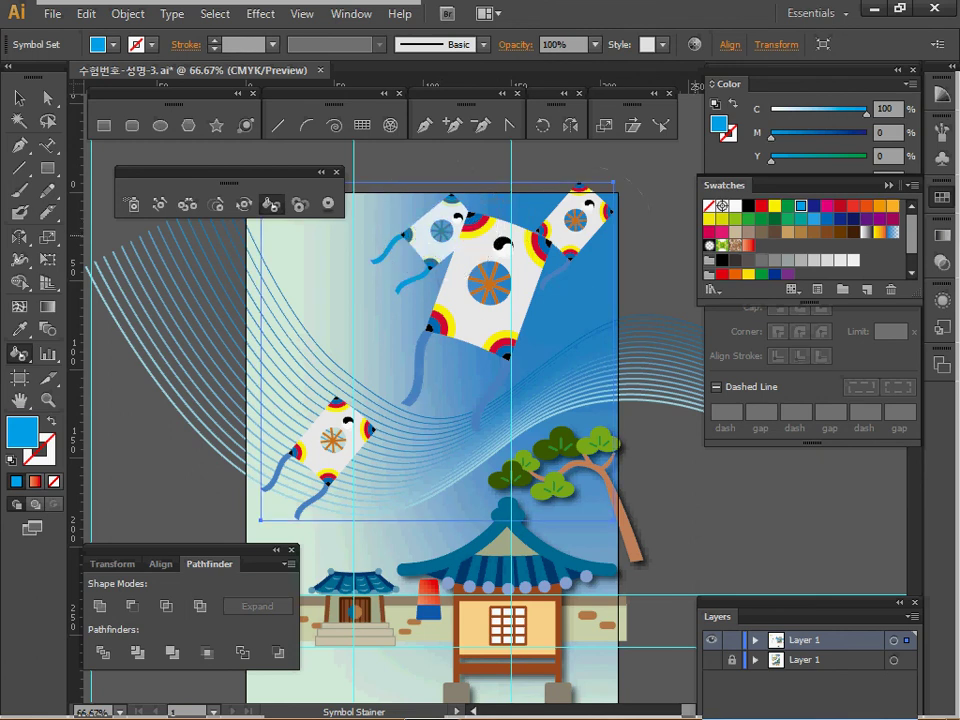
Tint the lower-left kite orange (C 0, M 80, Y 95, K 0) with the Symbol Stainer.
click(866, 205)
mouse_move(321, 418)
mouse_down()
mouse_move(332, 439)
mouse_move(325, 445)
mouse_up()
key(ctrl)
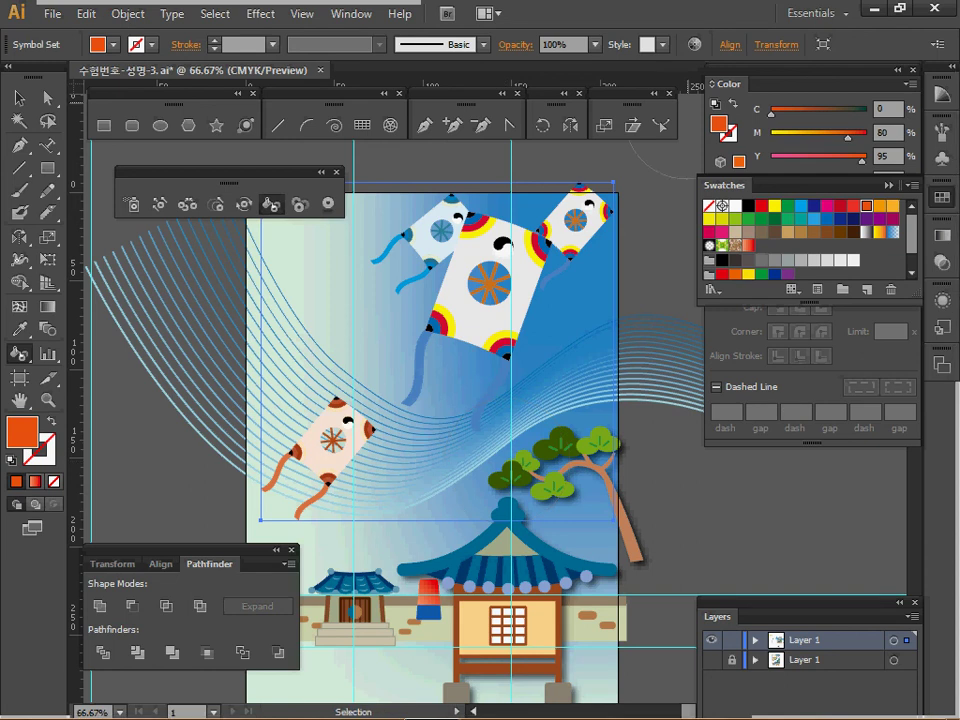
click(888, 185)
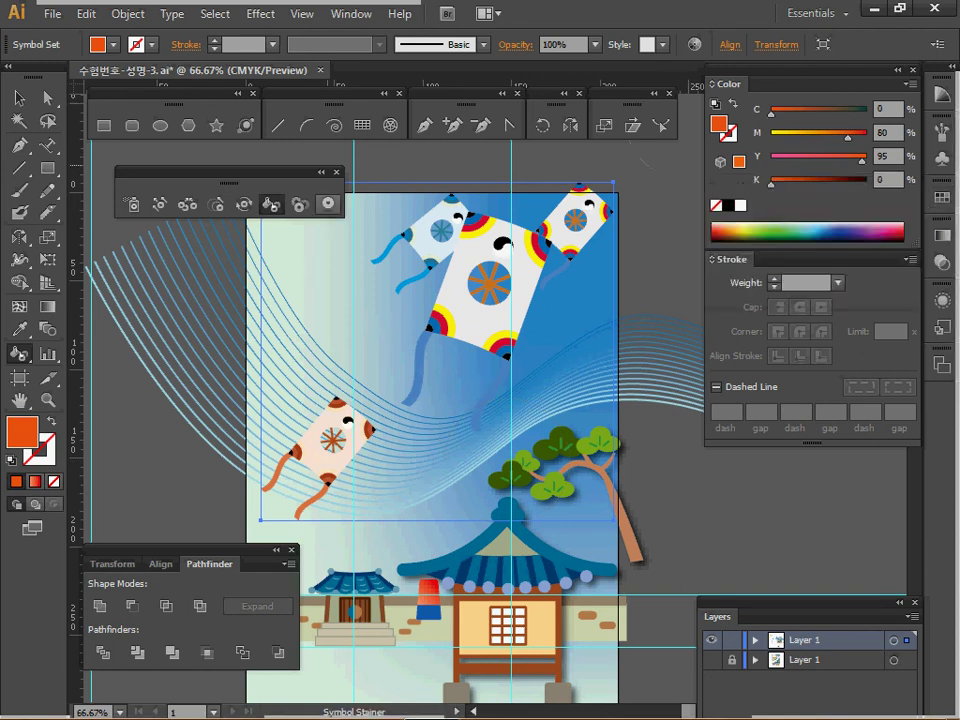
Fade the upper-right kite with the Symbol Screener and shift the large kite slightly down with the Symbol Shifter.
click(300, 204)
drag(599, 216, 575, 230)
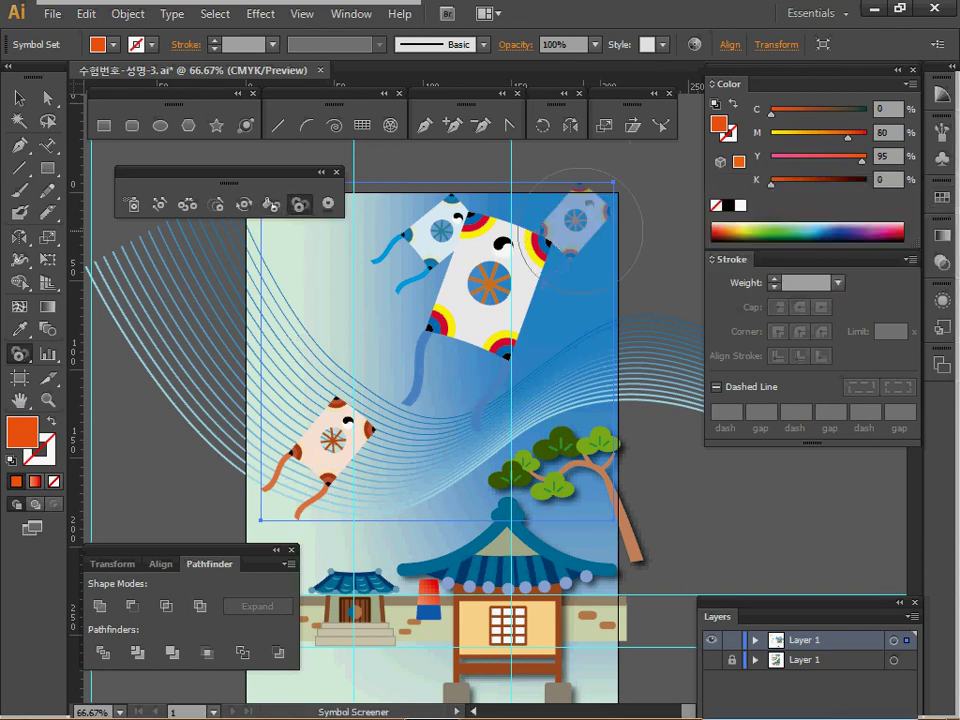
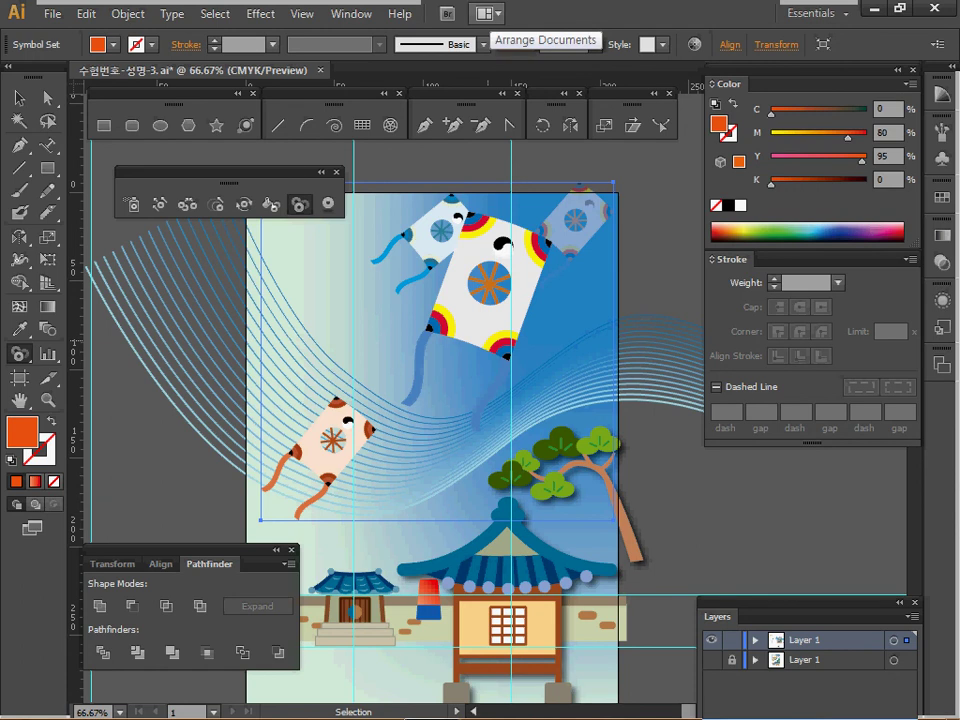
click(159, 203)
mouse_move(490, 275)
mouse_down()
mouse_move(523, 285)
mouse_move(506, 275)
mouse_move(509, 283)
mouse_move(472, 288)
mouse_up()
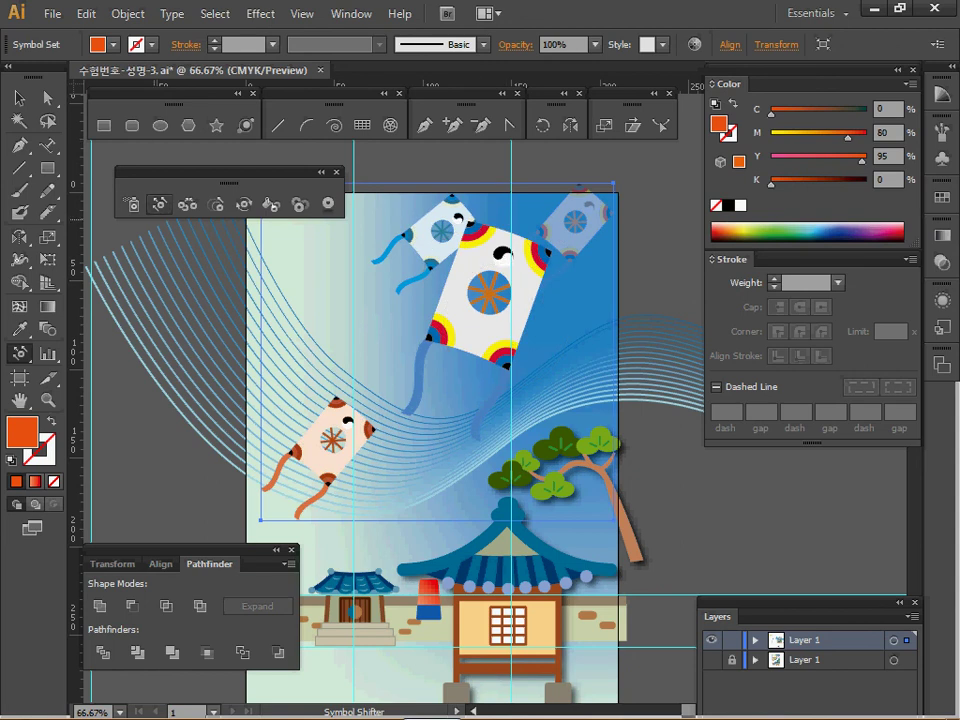
click(336, 172)
ctrl+click(338, 163)
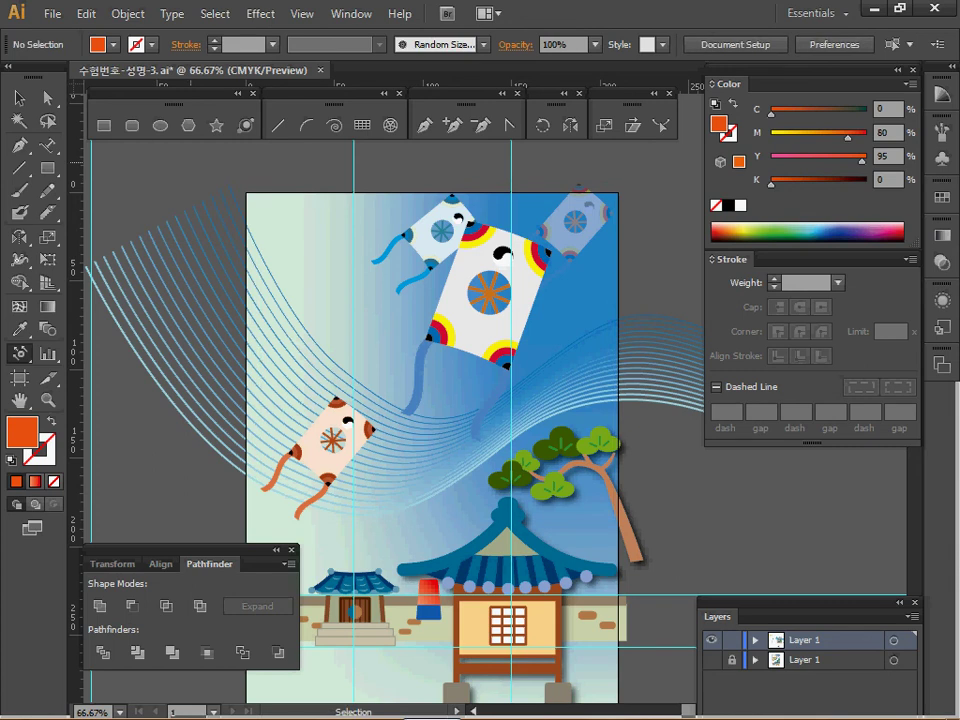
Load the Elegant Curl & Floral Brush Set from the decorative libraries and choose the Random Sized Flowers brush.
click(483, 44)
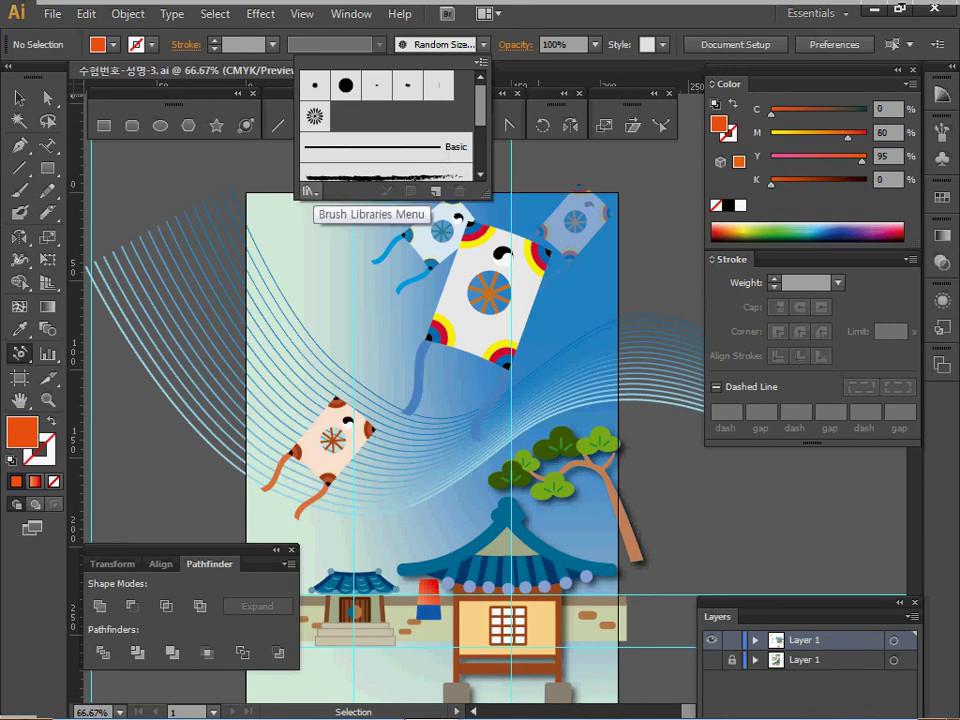
click(310, 190)
mouse_move(370, 262)
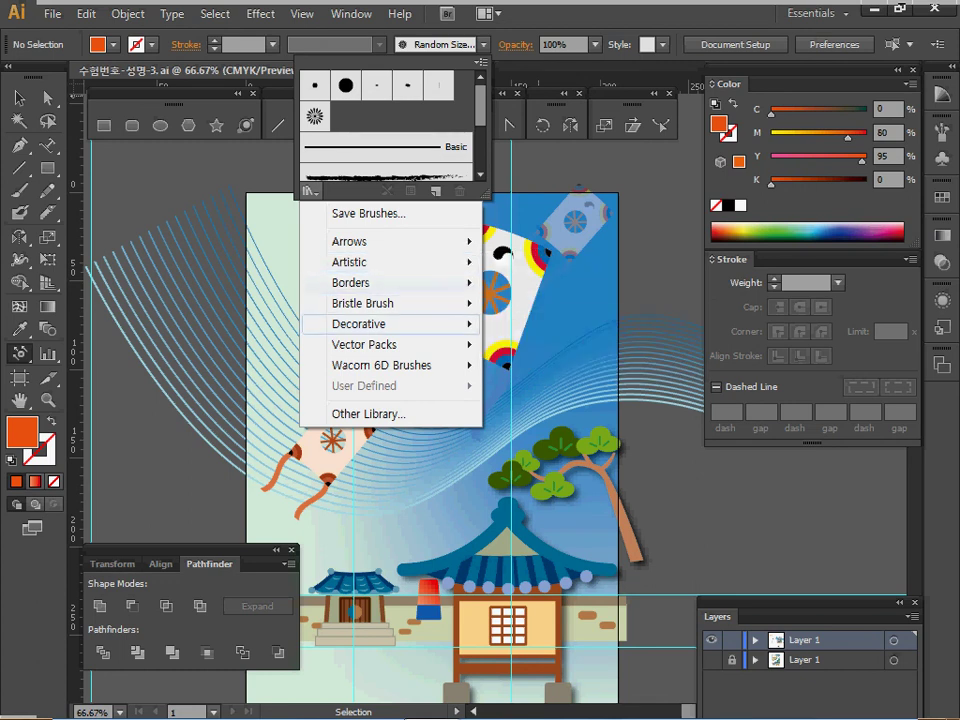
mouse_move(370, 324)
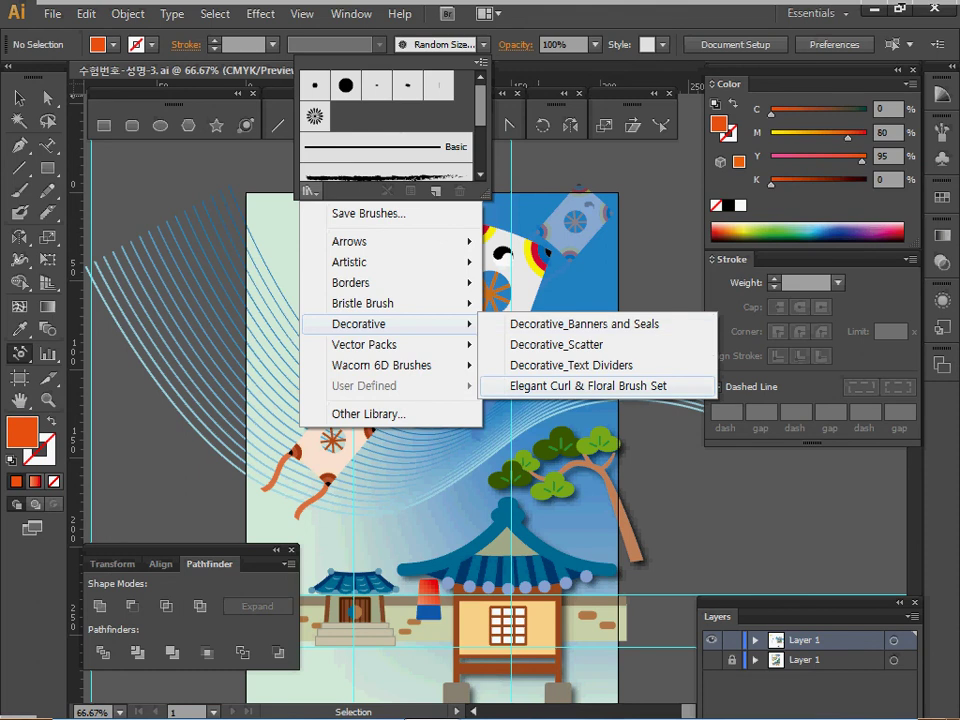
click(588, 385)
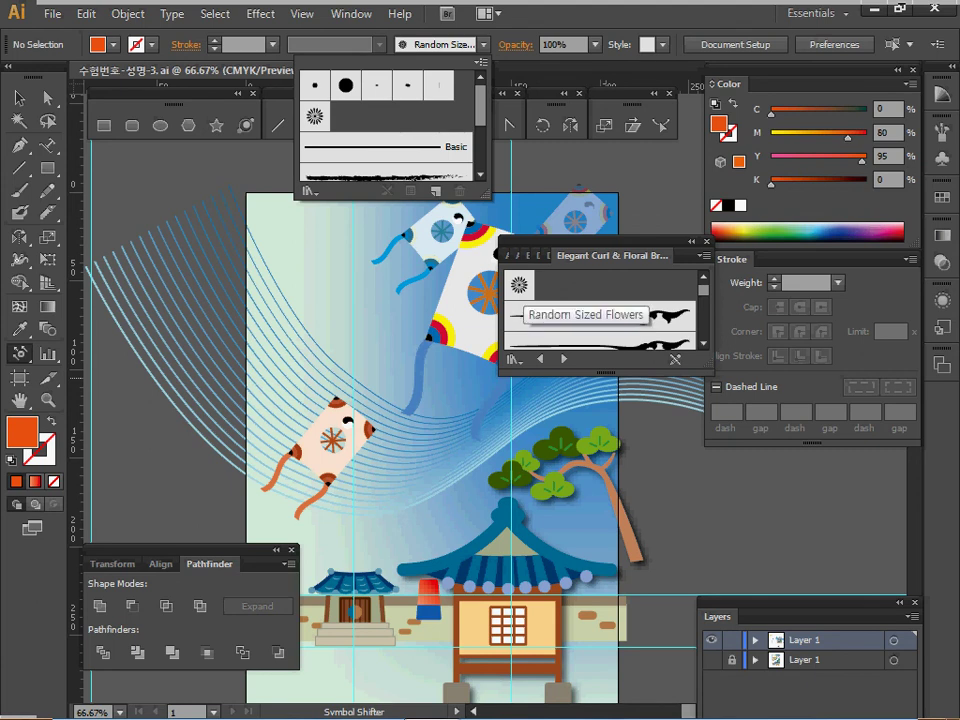
click(521, 287)
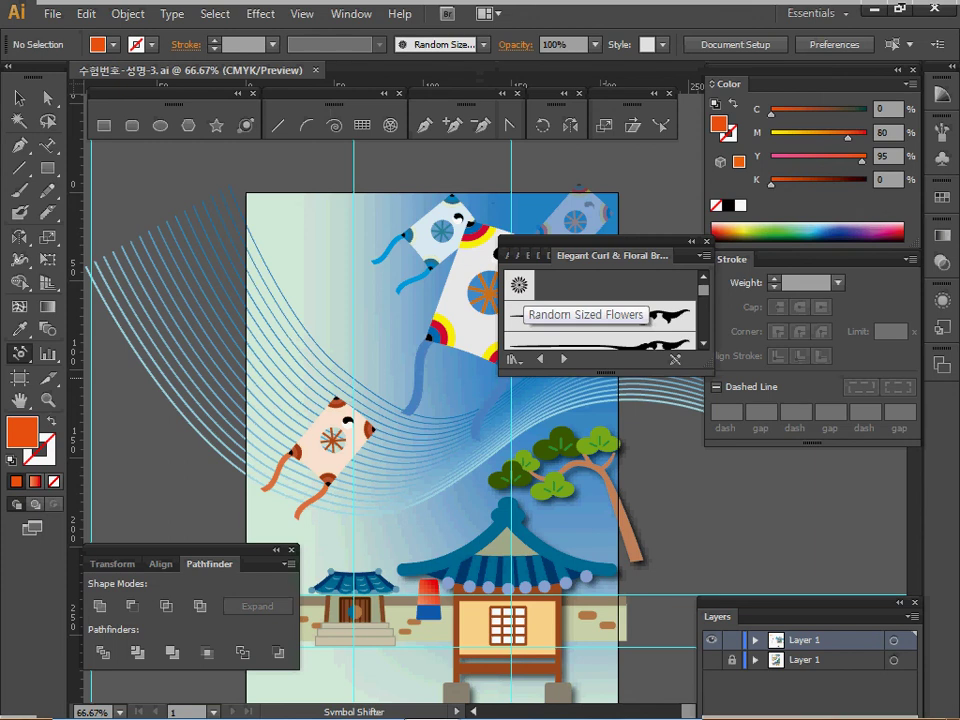
click(707, 242)
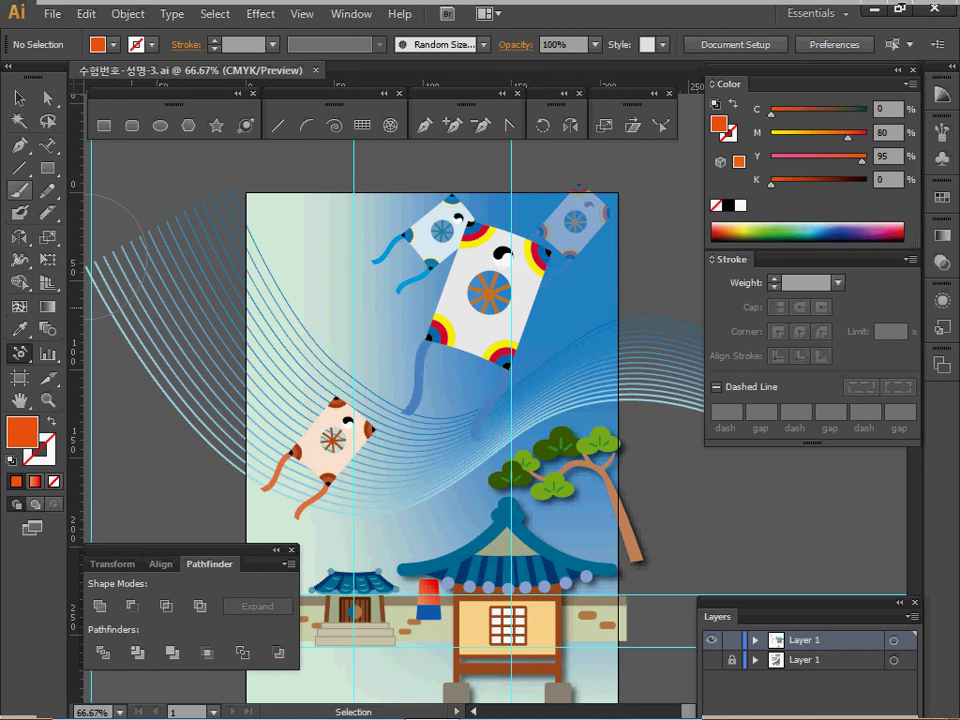
Paint a flower brush stroke with no fill and a white stroke, curving from left of the small gate up past the artboard's right edge.
click(19, 190)
ctrl+alt+click(455, 452)
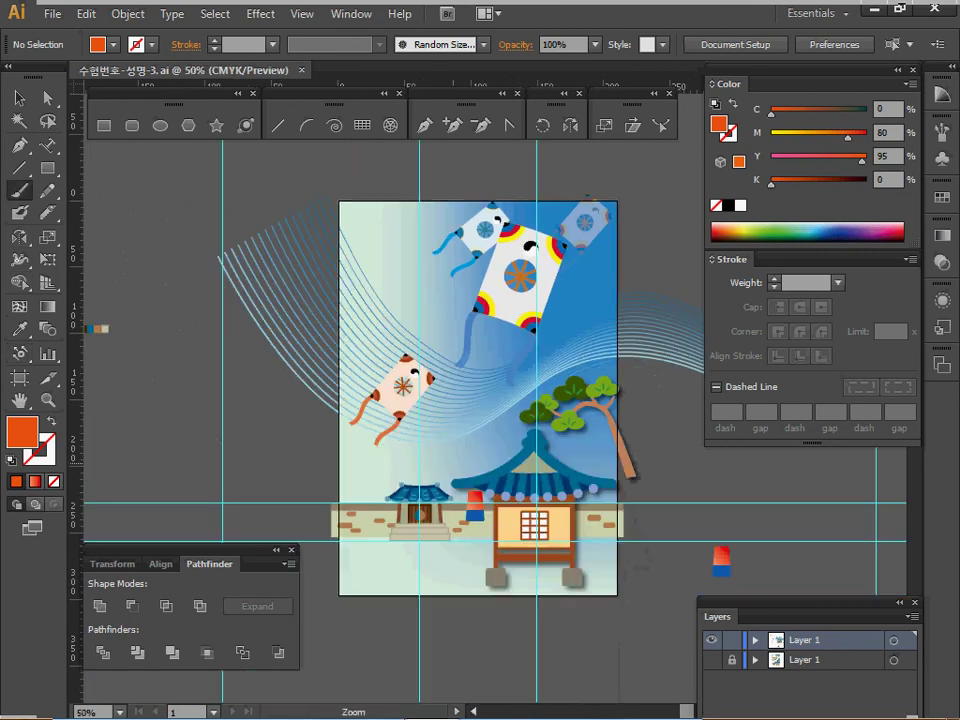
drag(455, 452, 355, 411)
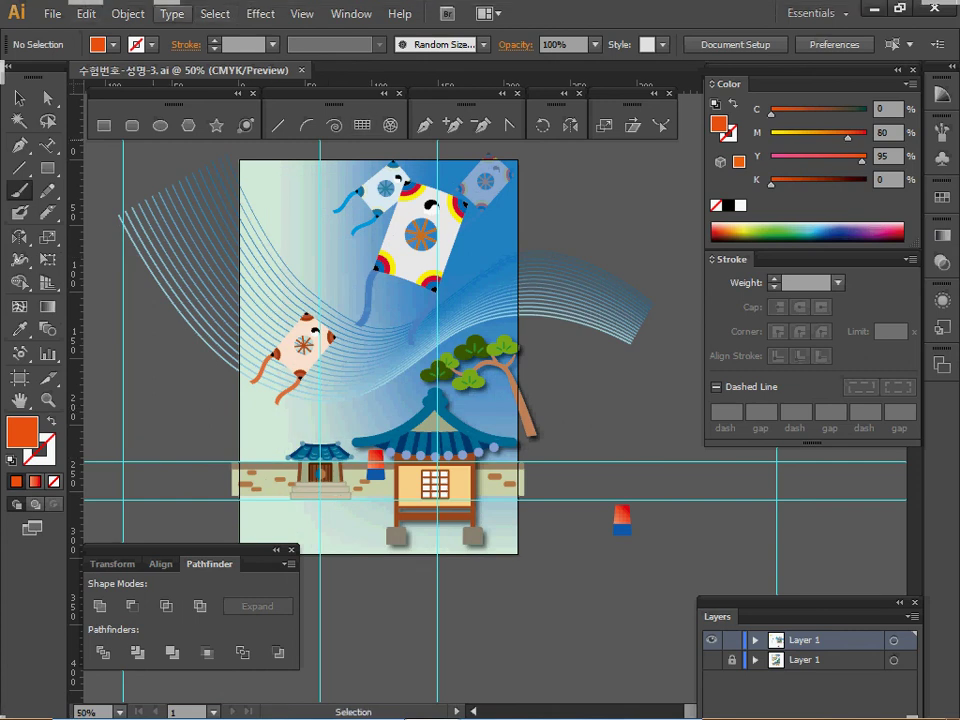
click(11, 460)
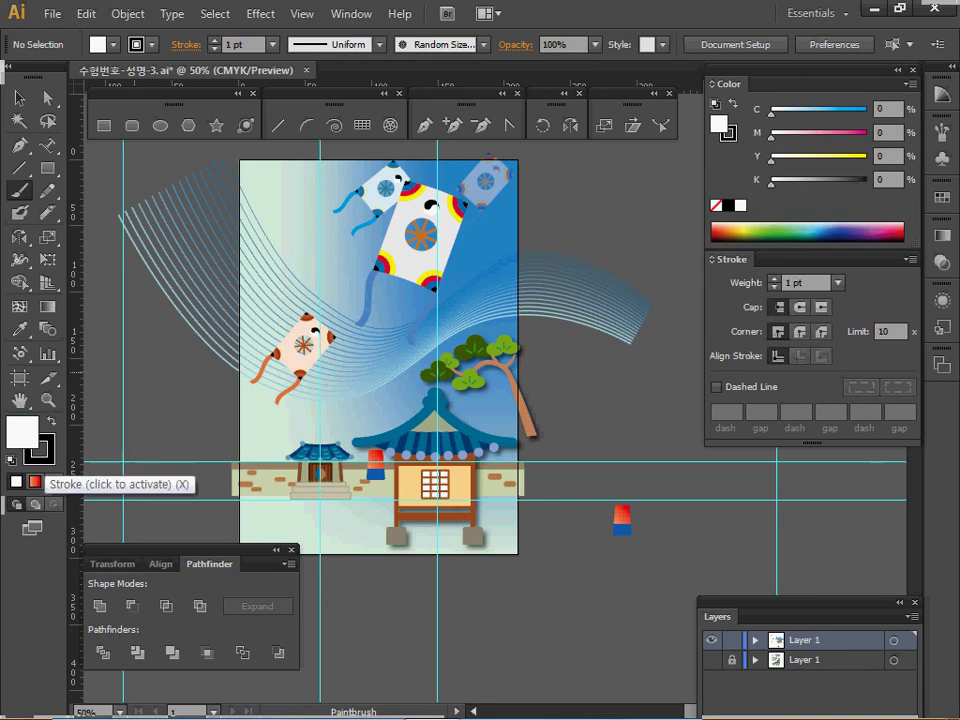
key(shift+x)
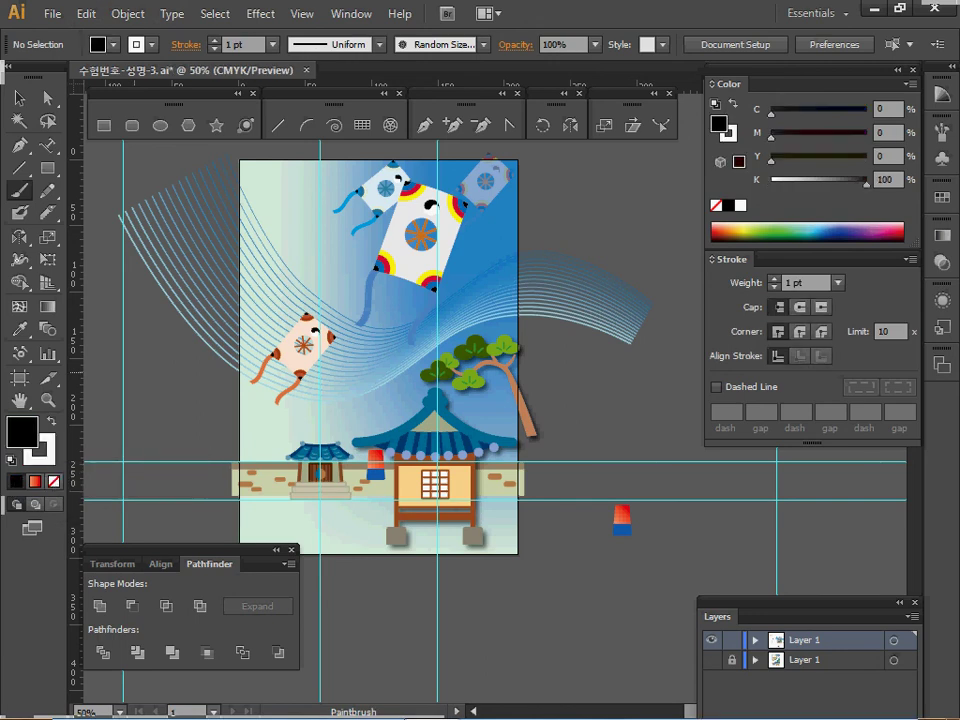
key(slash)
click(45, 458)
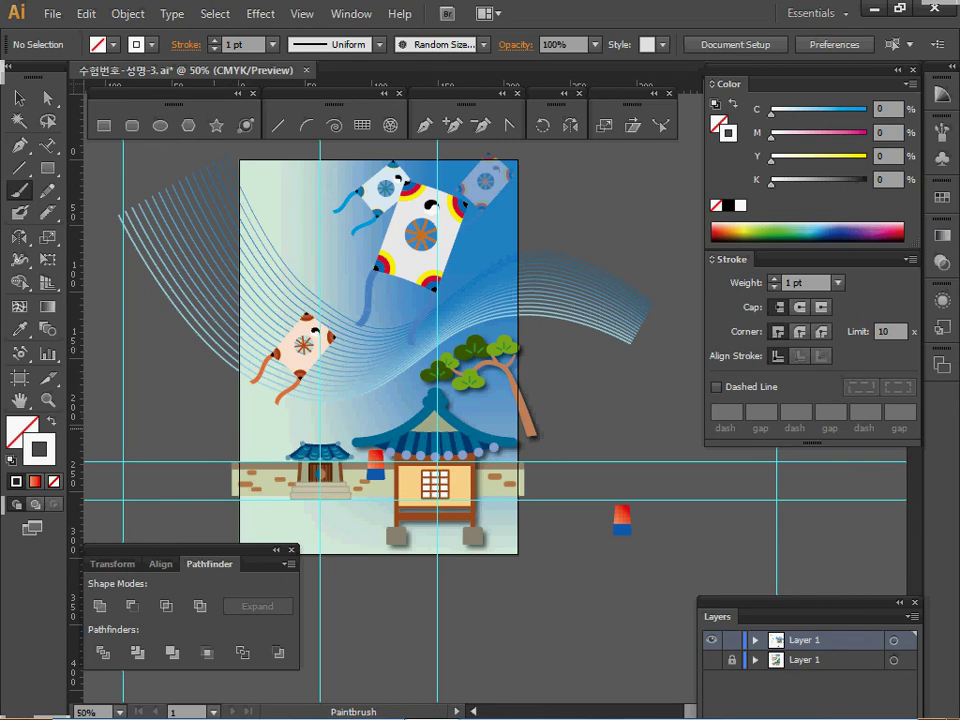
mouse_move(214, 431)
mouse_down()
mouse_move(285, 430)
mouse_move(350, 388)
mouse_up()
drag(517, 257, 579, 239)
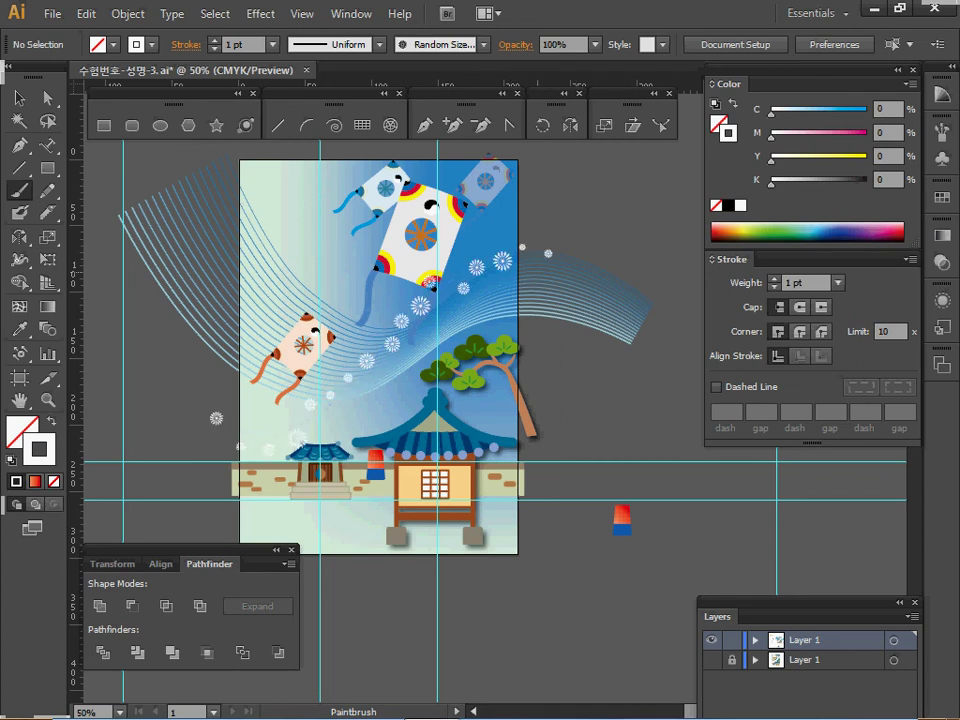
Set the flower brush path's stroke weight to 0.75 pt.
key(v)
ctrl+click(522, 247)
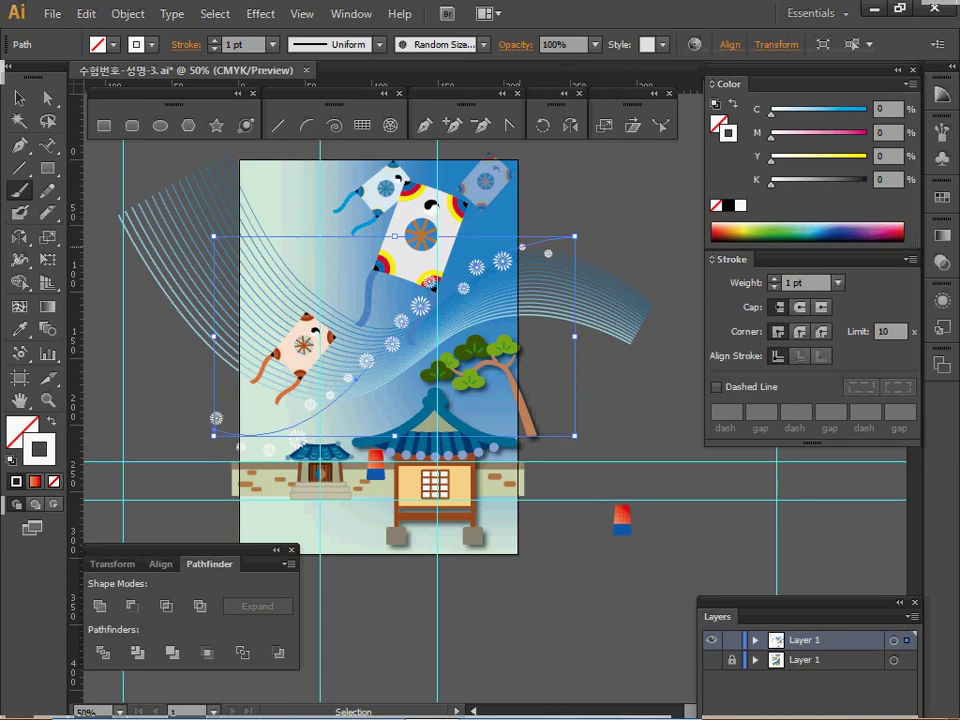
click(272, 44)
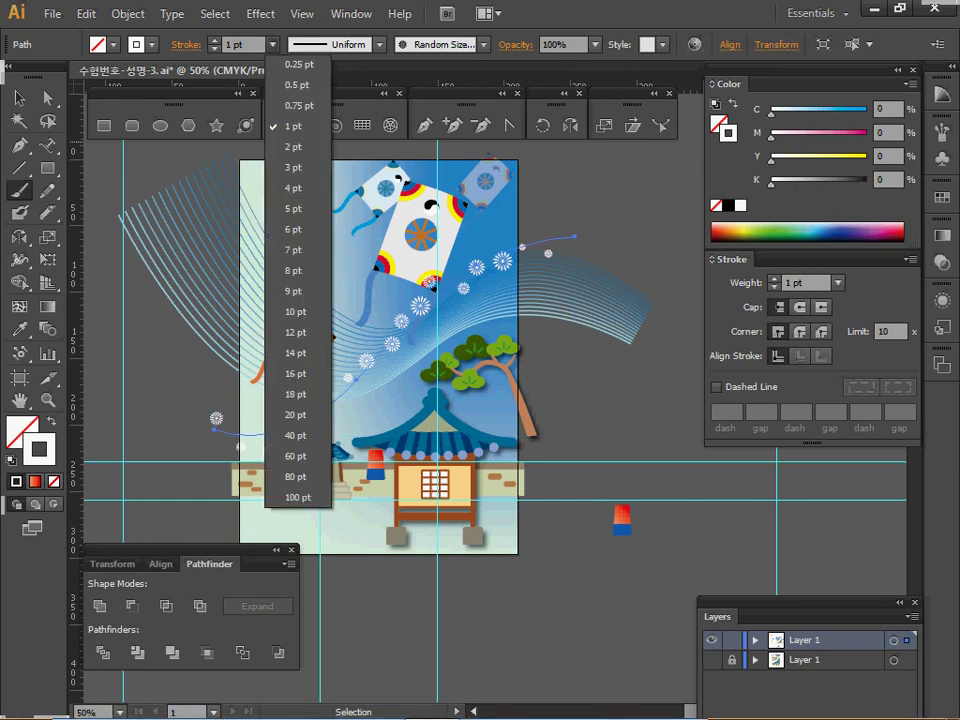
click(298, 105)
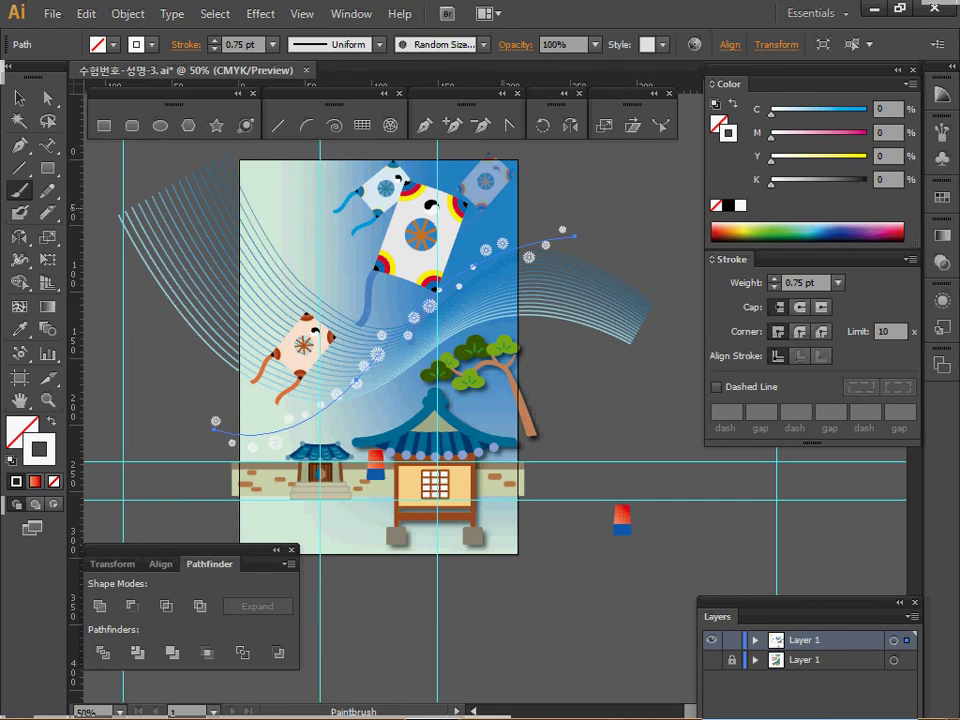
Delete the spare red and blue shape to the right of the artboard and save the document.
key(v)
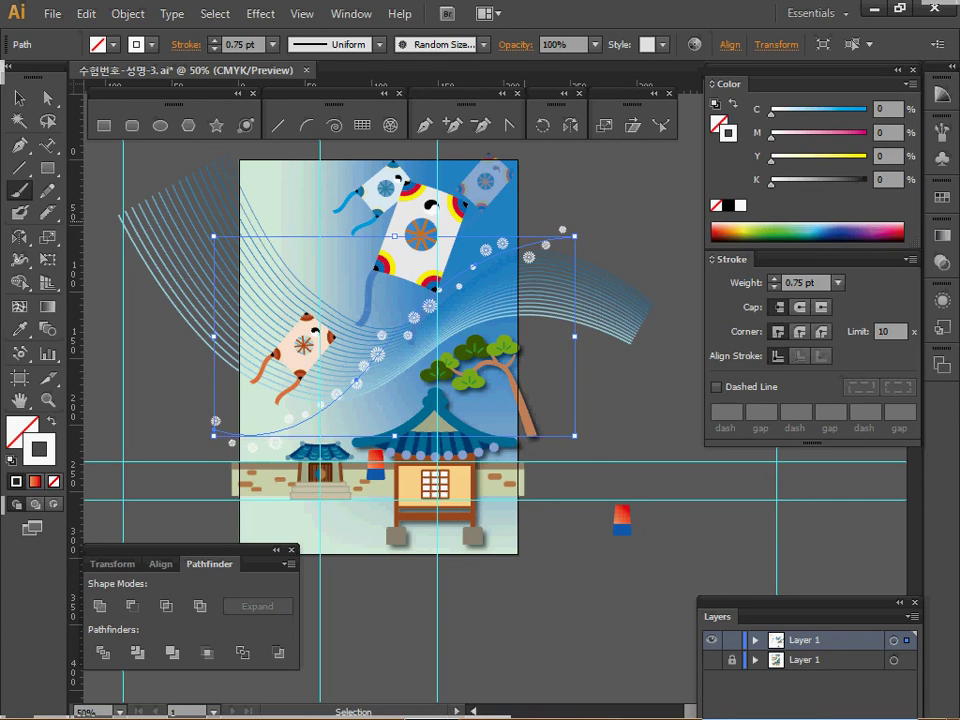
drag(585, 502, 656, 562)
key(Delete)
key(ctrl)
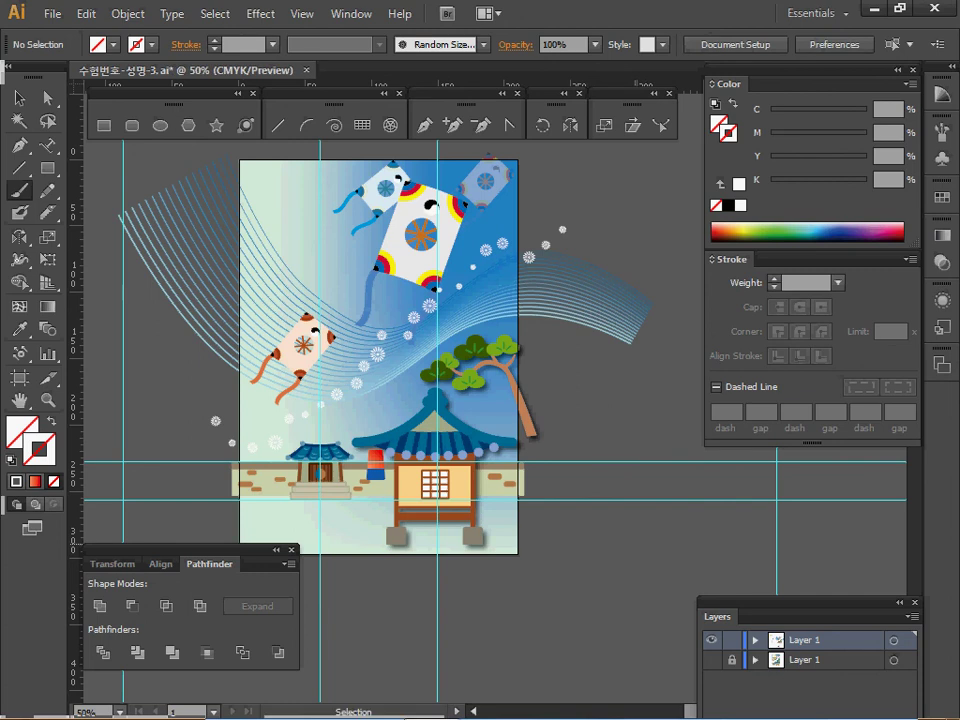
key(ctrl+s)
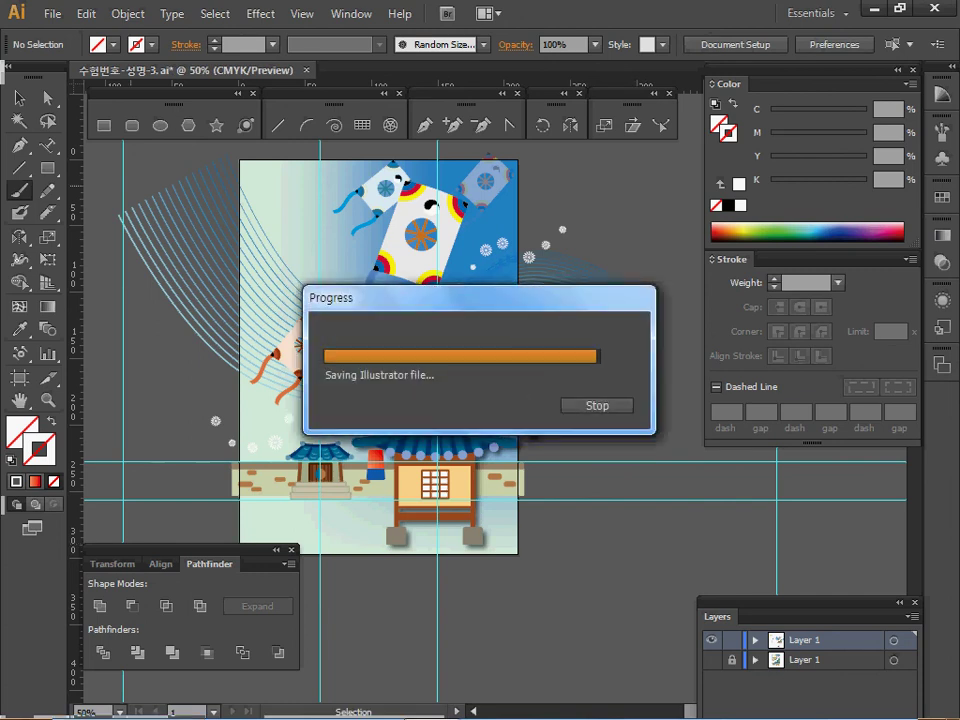
Examine the radial gradient fill and its two color stops on the yellow circle beside the title text.
key(space)
drag(400, 260, 597, 395)
drag(480, 400, 749, 536)
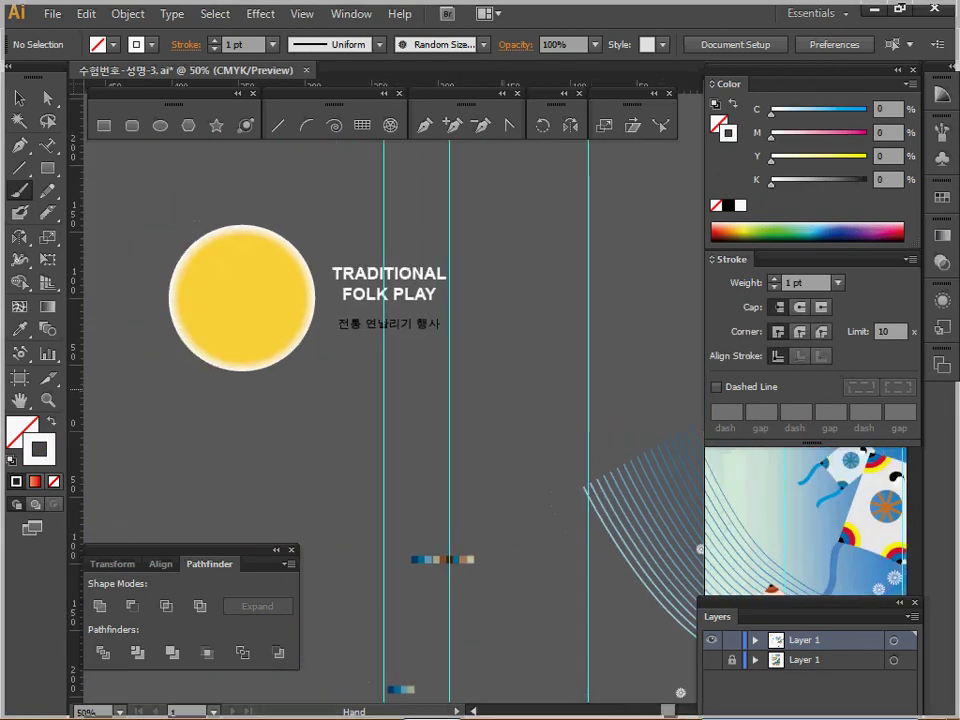
key(ctrl+equal)
key(ctrl+equal)
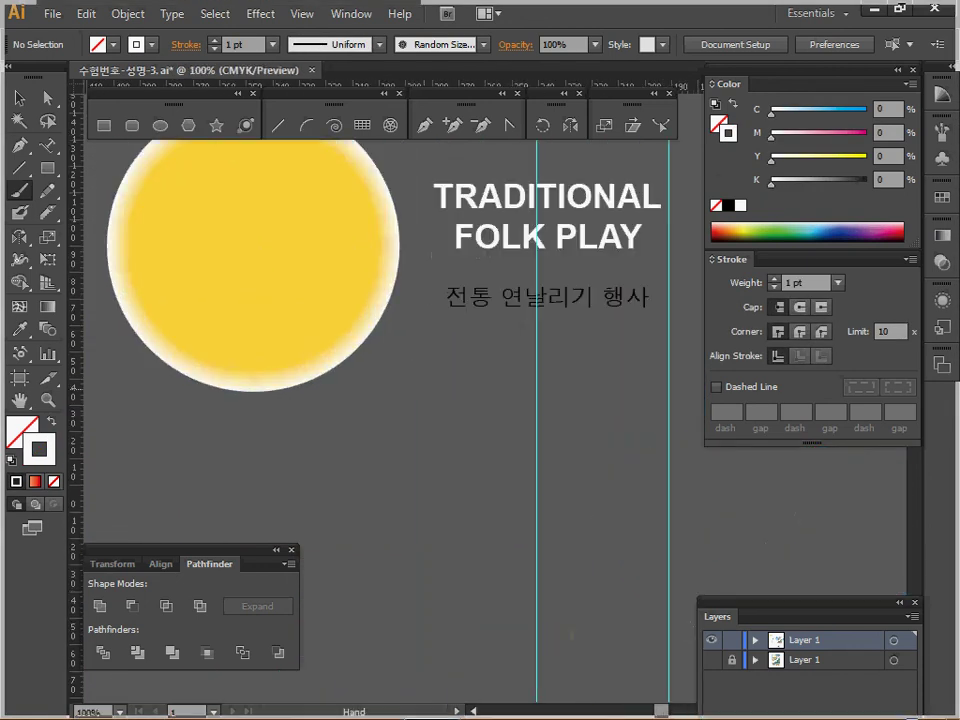
ctrl+alt+click(466, 450)
drag(484, 456, 368, 458)
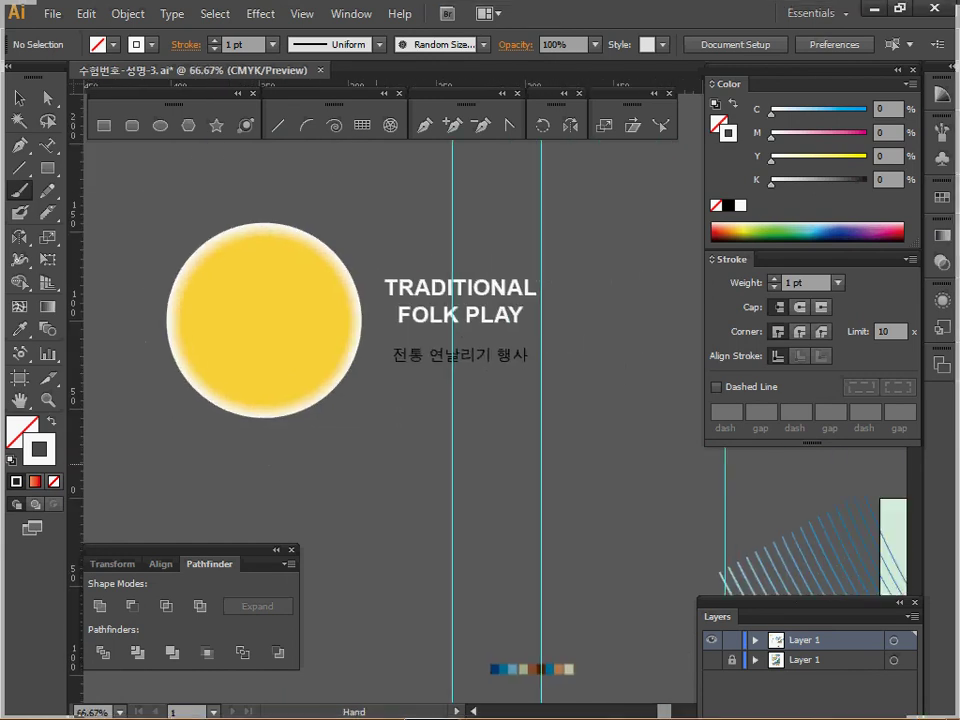
click(18, 98)
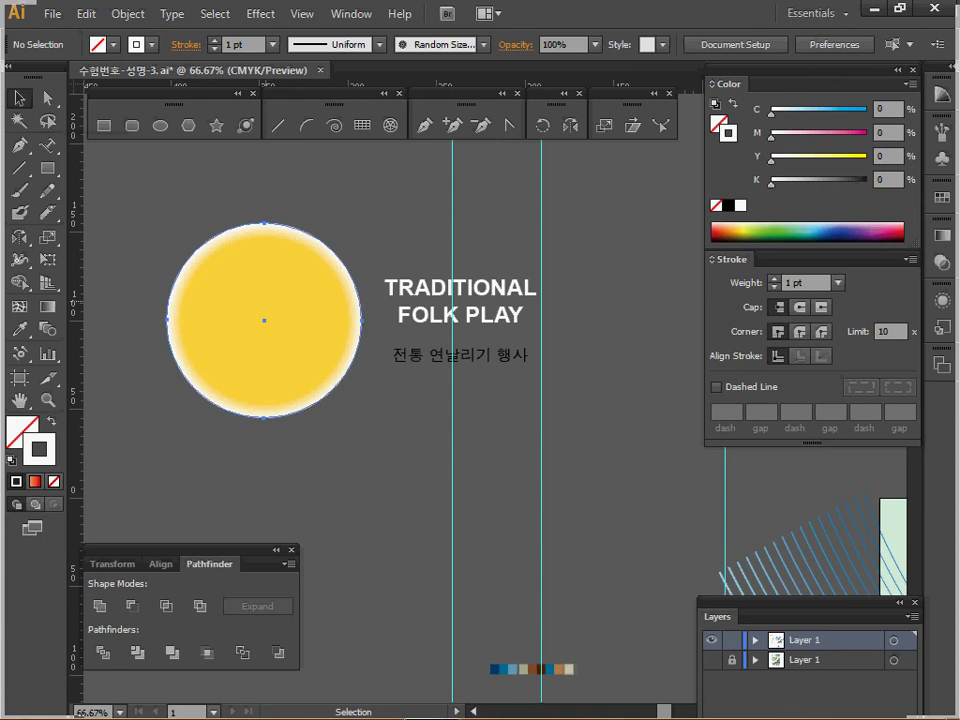
click(262, 318)
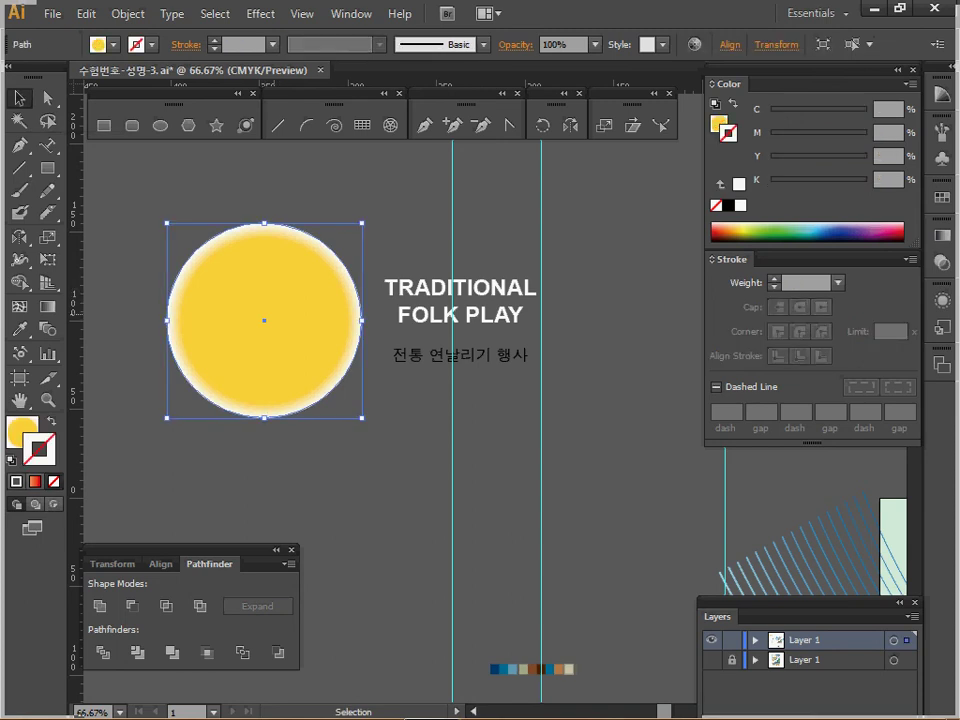
click(942, 236)
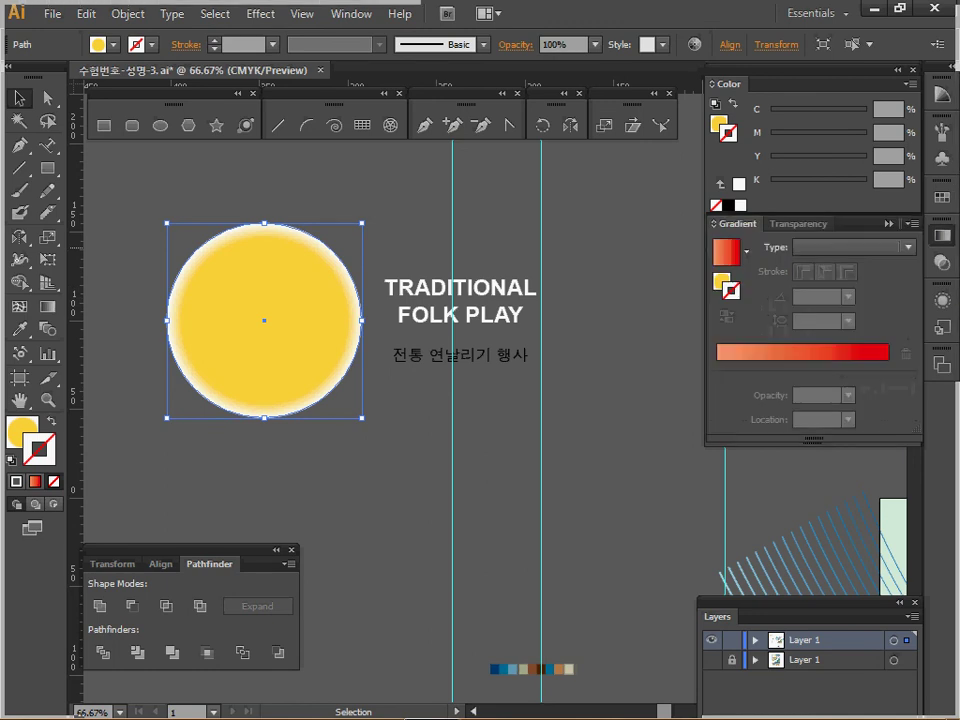
key(x)
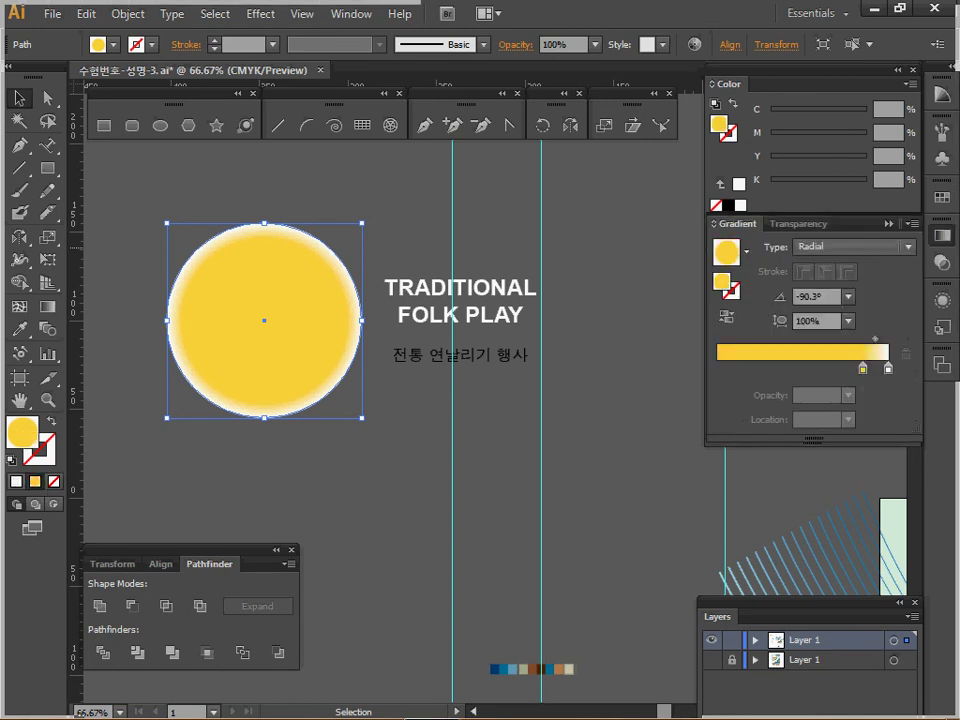
click(863, 369)
click(888, 369)
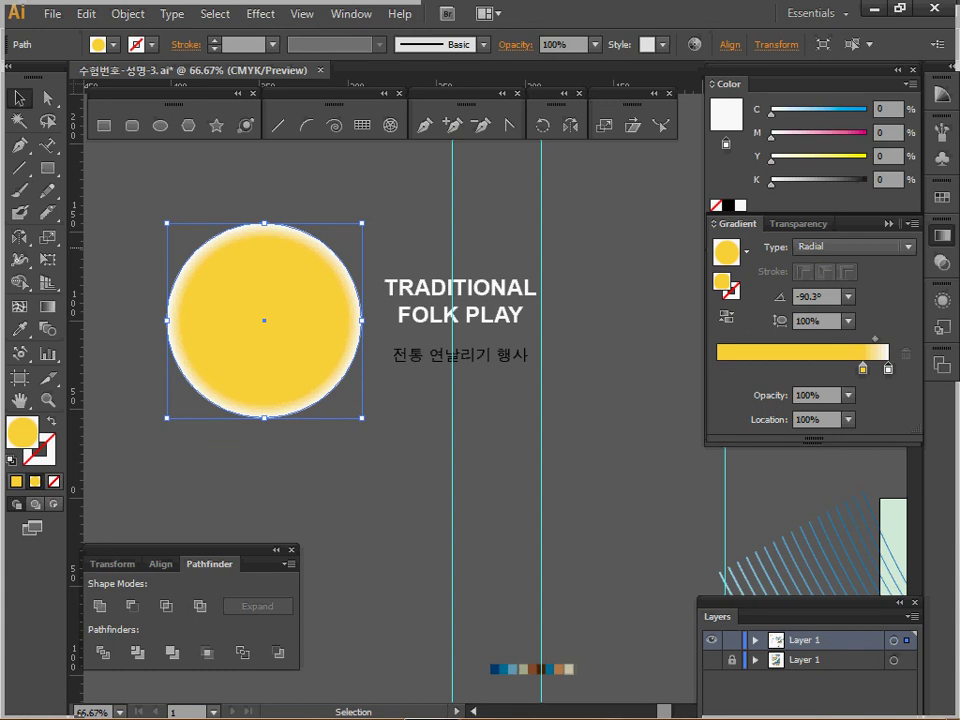
click(610, 264)
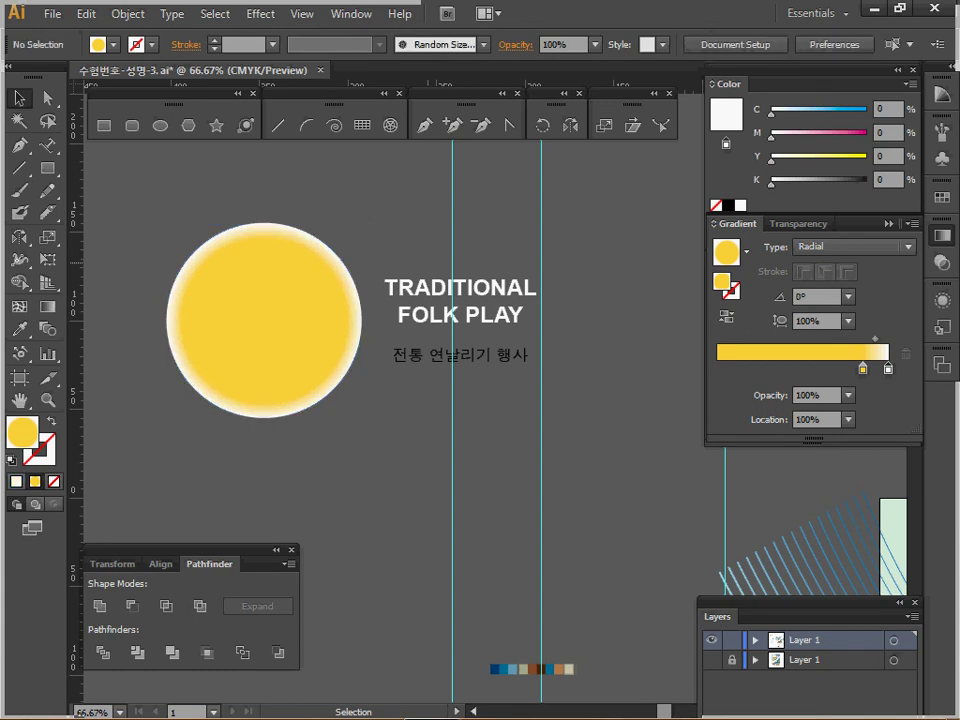
Warp the TRADITIONAL FOLK PLAY title with a horizontal Arc Lower envelope at 30% bend.
click(500, 312)
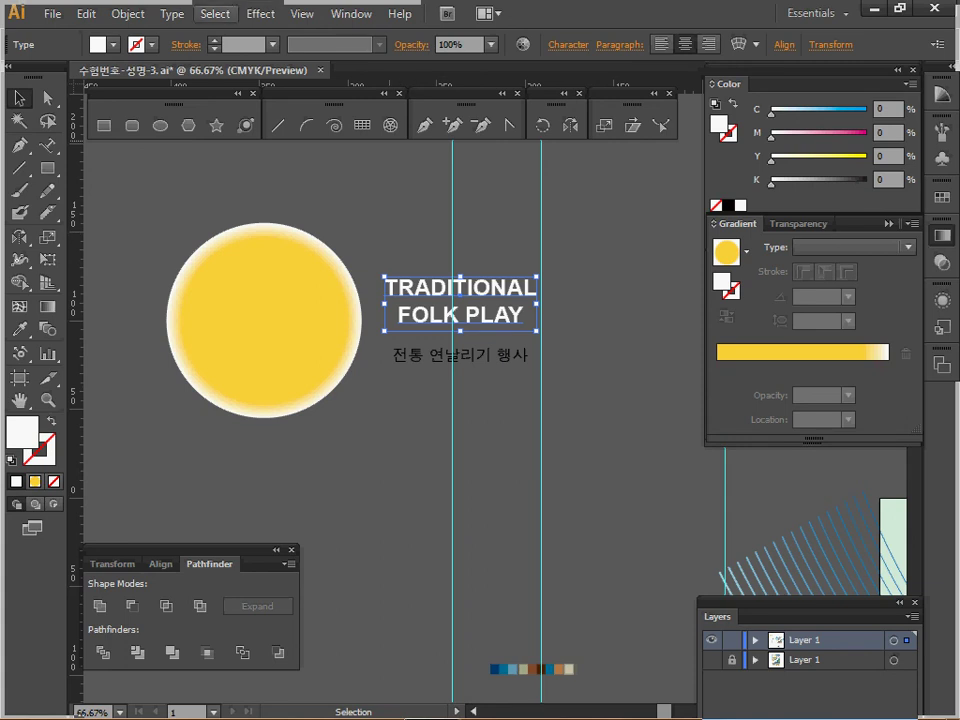
click(127, 14)
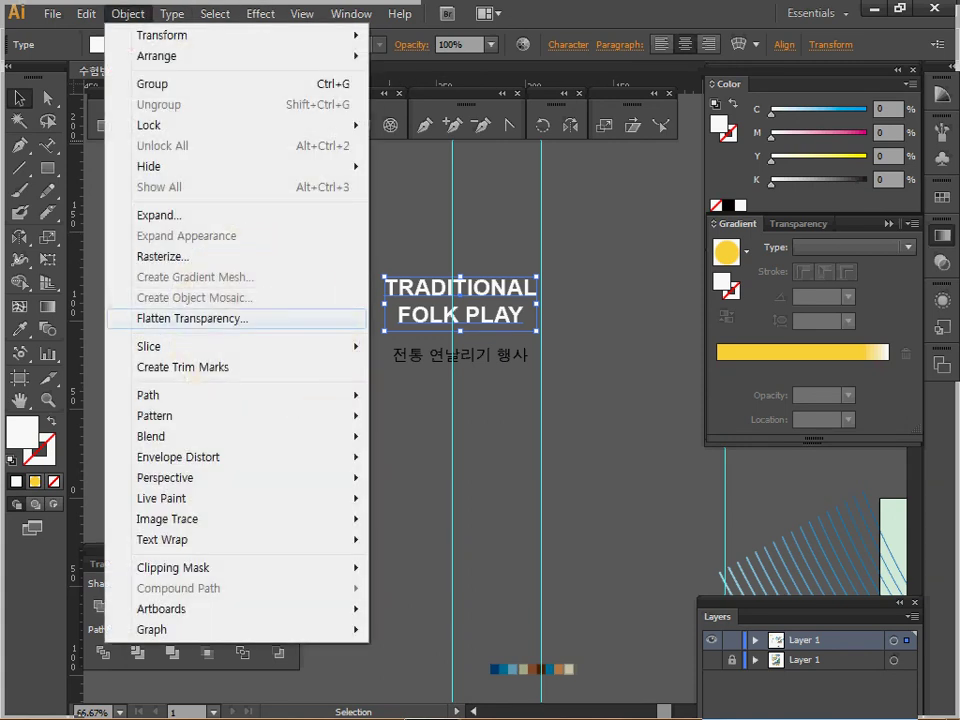
mouse_move(200, 457)
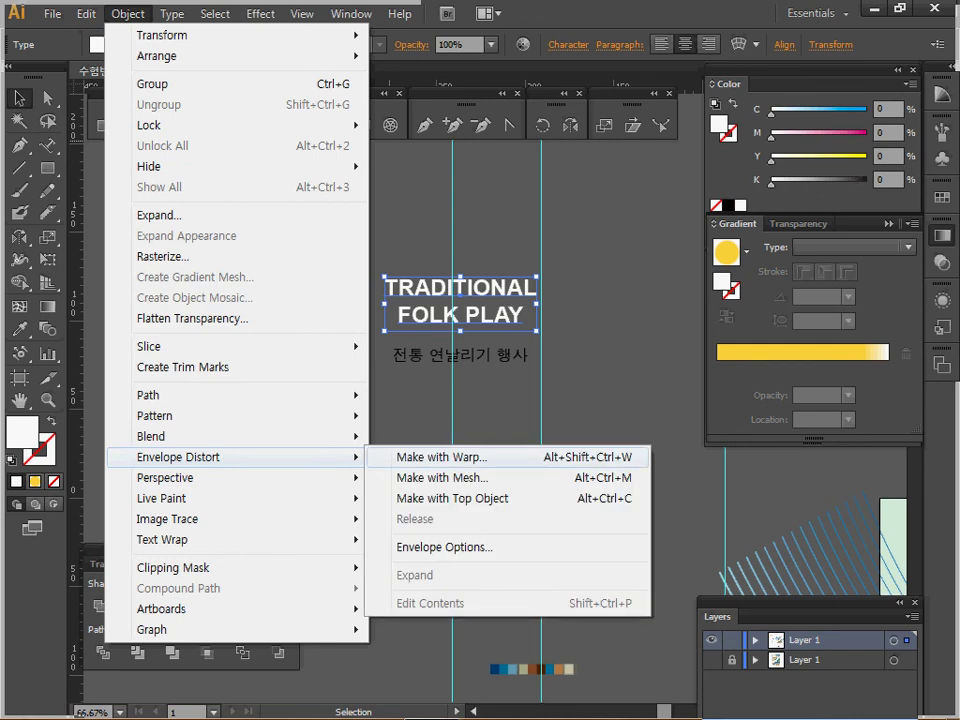
click(441, 457)
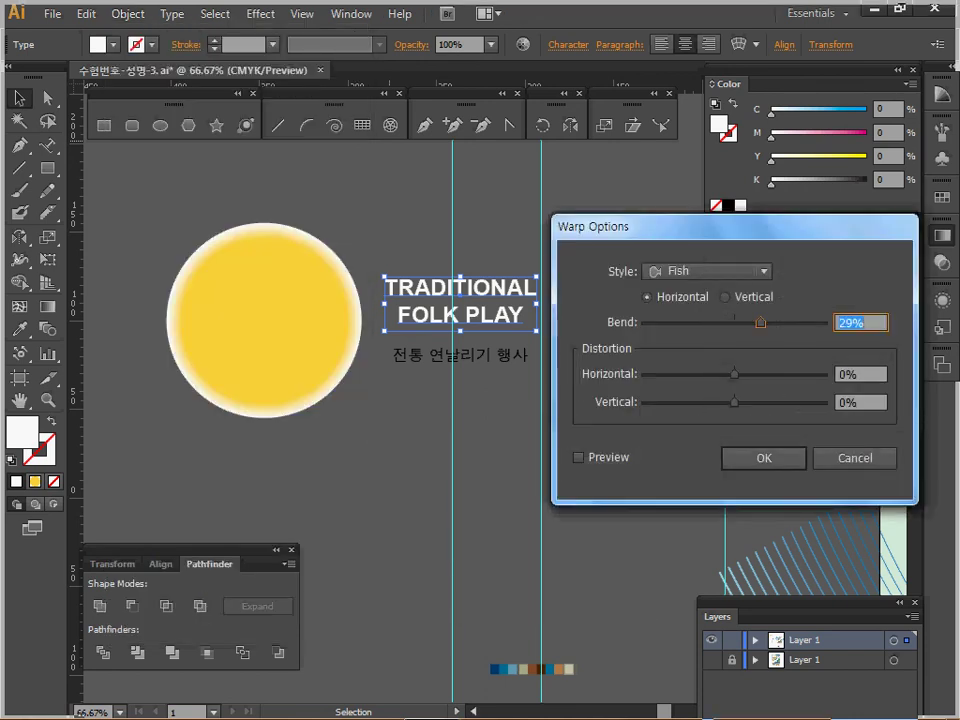
drag(620, 226, 405, 391)
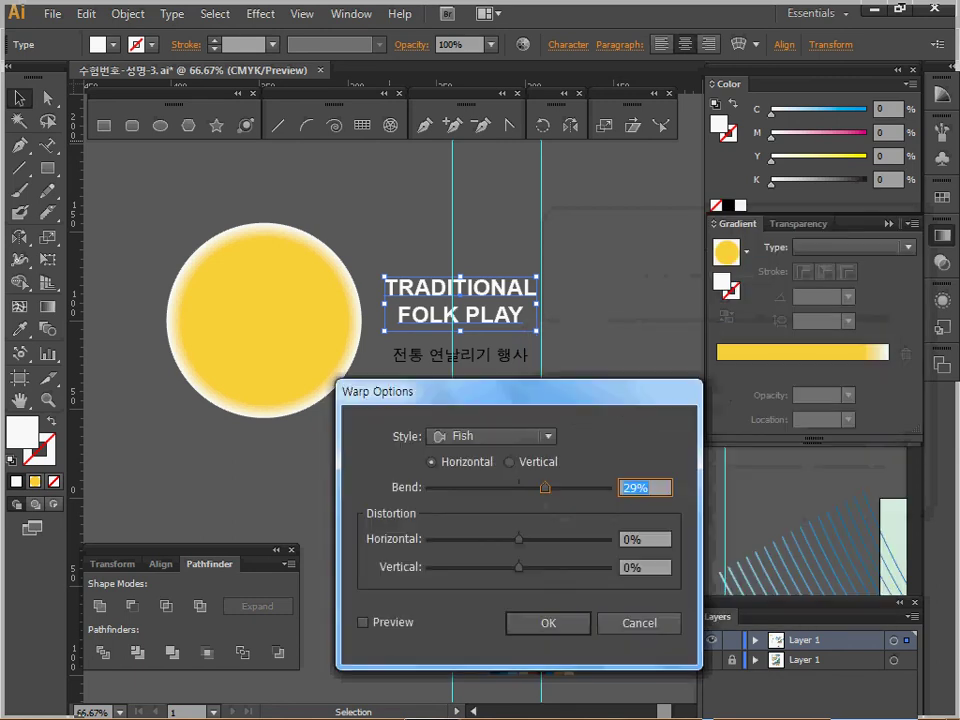
click(364, 622)
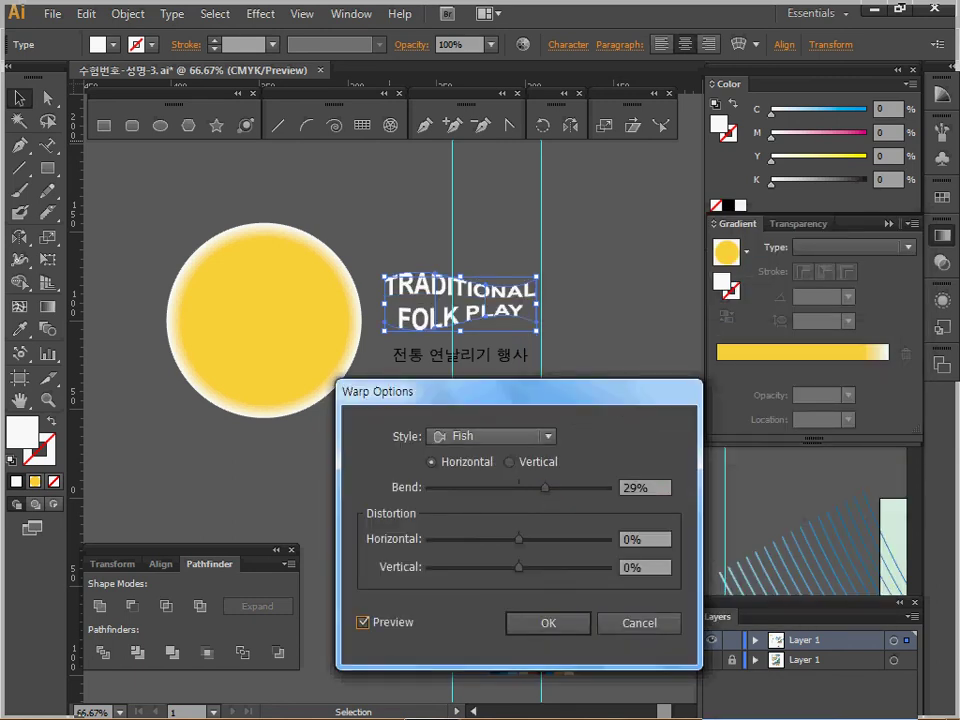
click(492, 437)
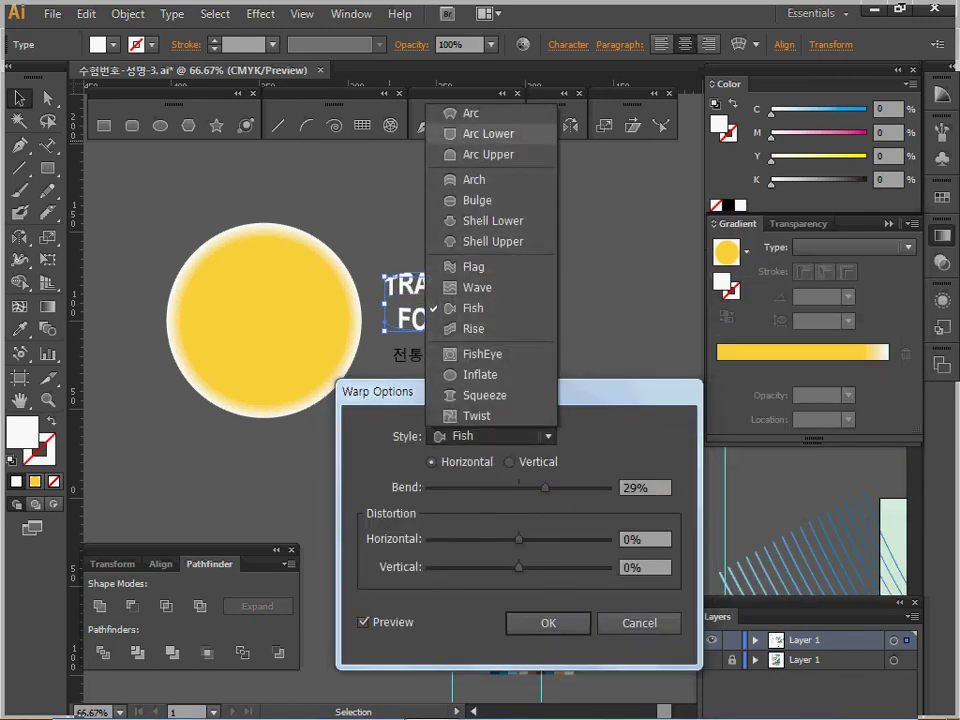
click(488, 133)
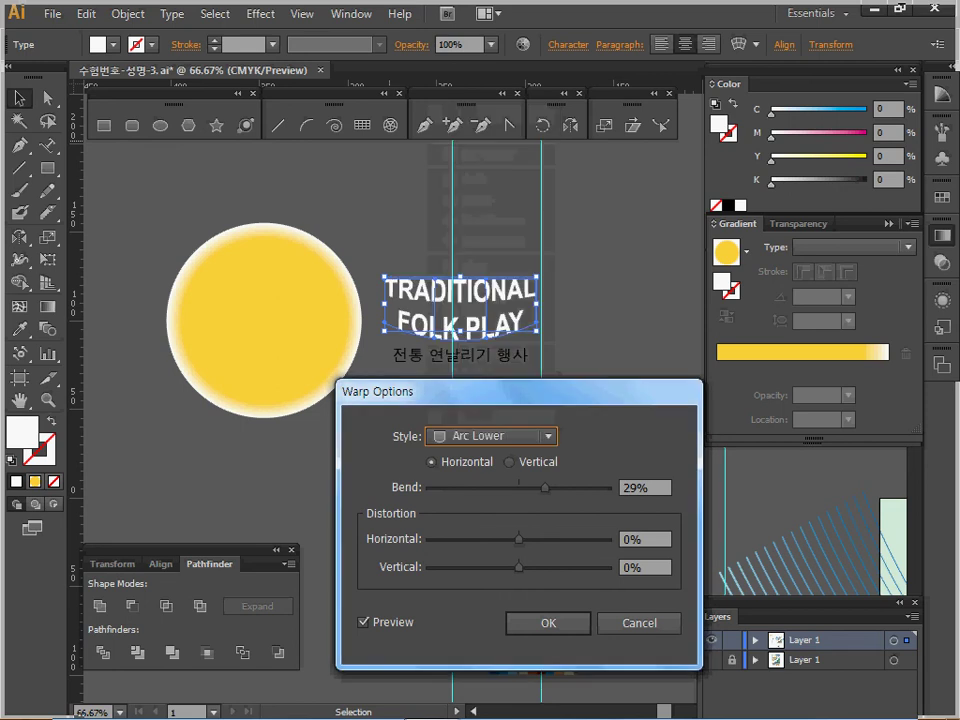
key(Tab)
text(30)
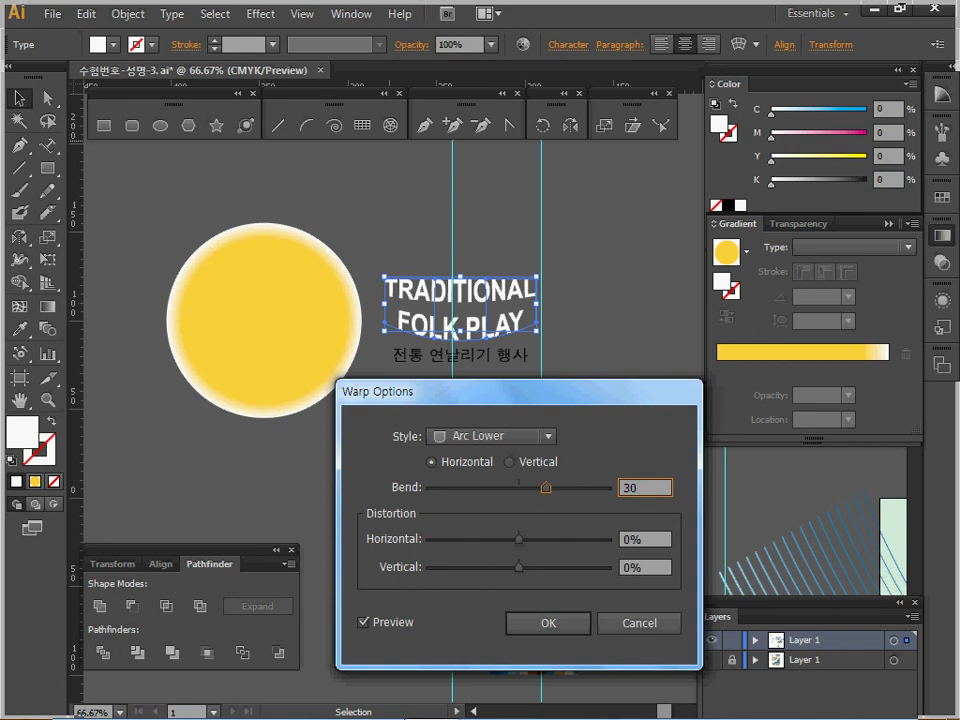
key(Return)
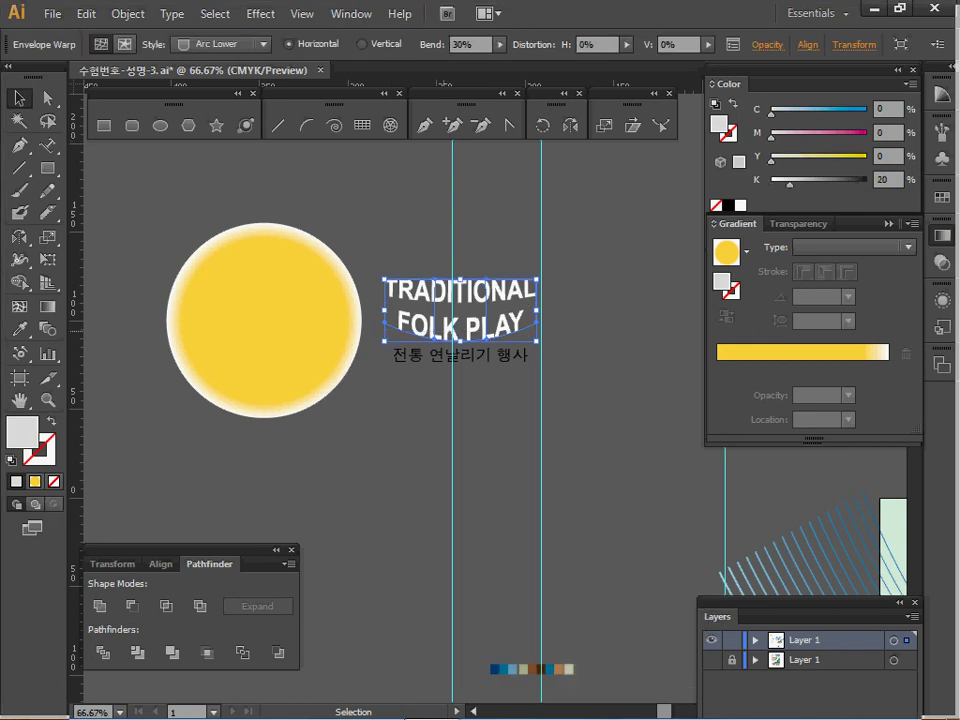
click(480, 417)
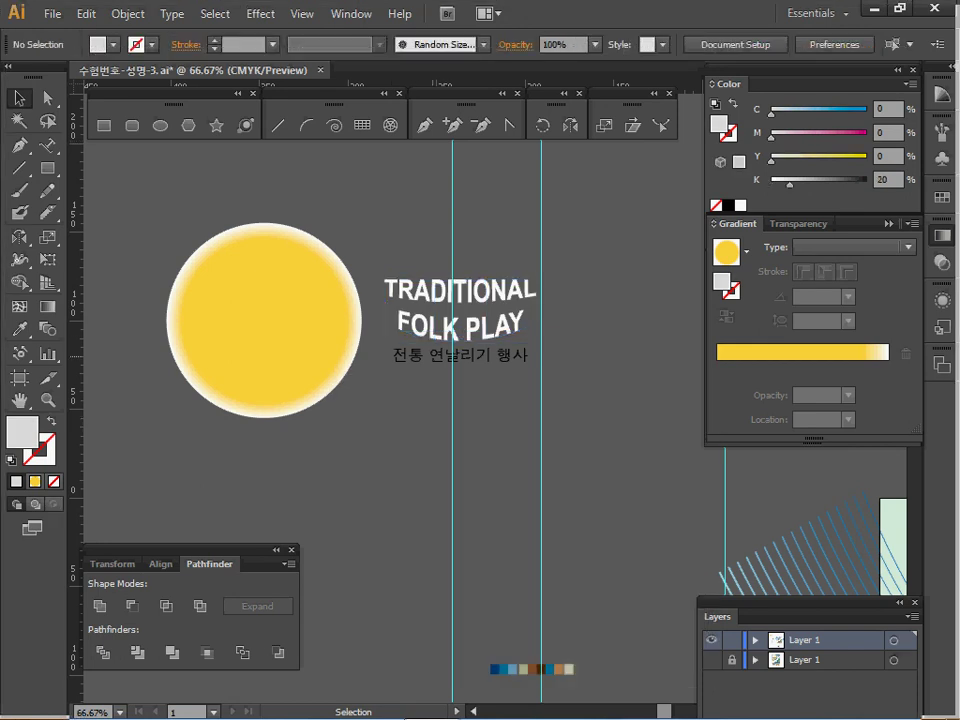
Warp the 전통 연날리기 행사 subtitle with a horizontal Arc envelope at -25% bend.
click(410, 356)
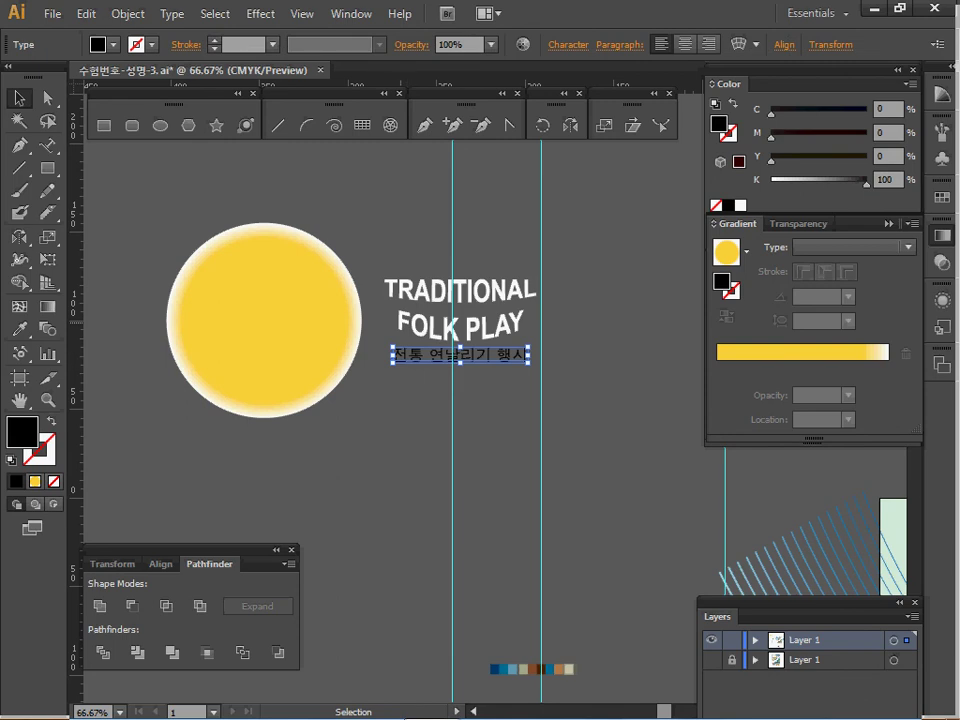
click(128, 14)
mouse_move(178, 457)
click(441, 457)
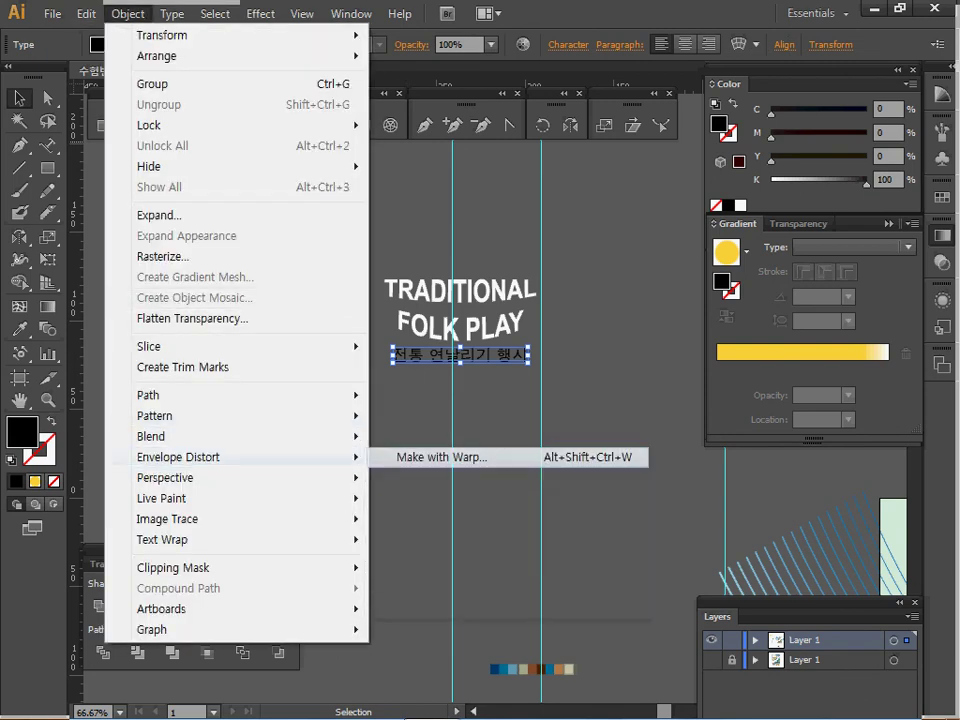
click(363, 622)
click(490, 436)
click(470, 113)
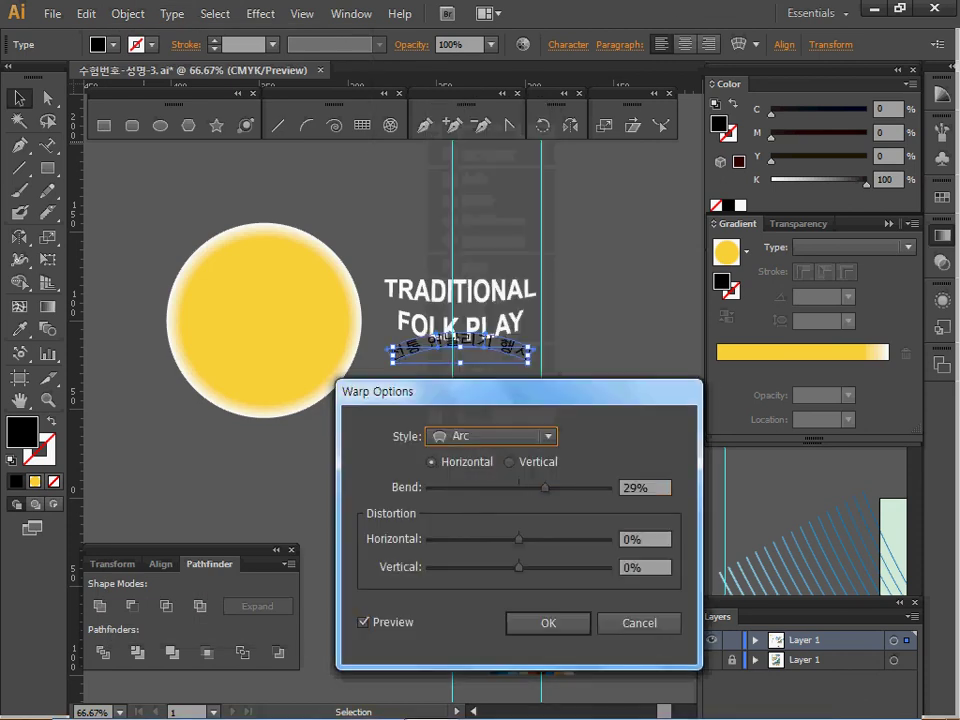
key(Tab)
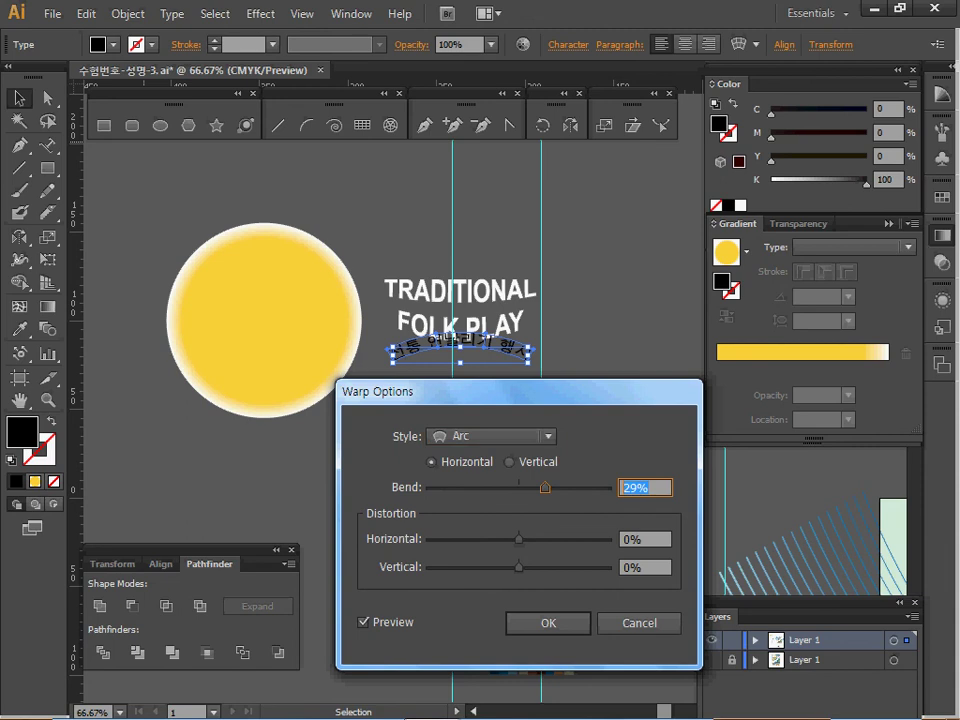
text(-25)
key(Return)
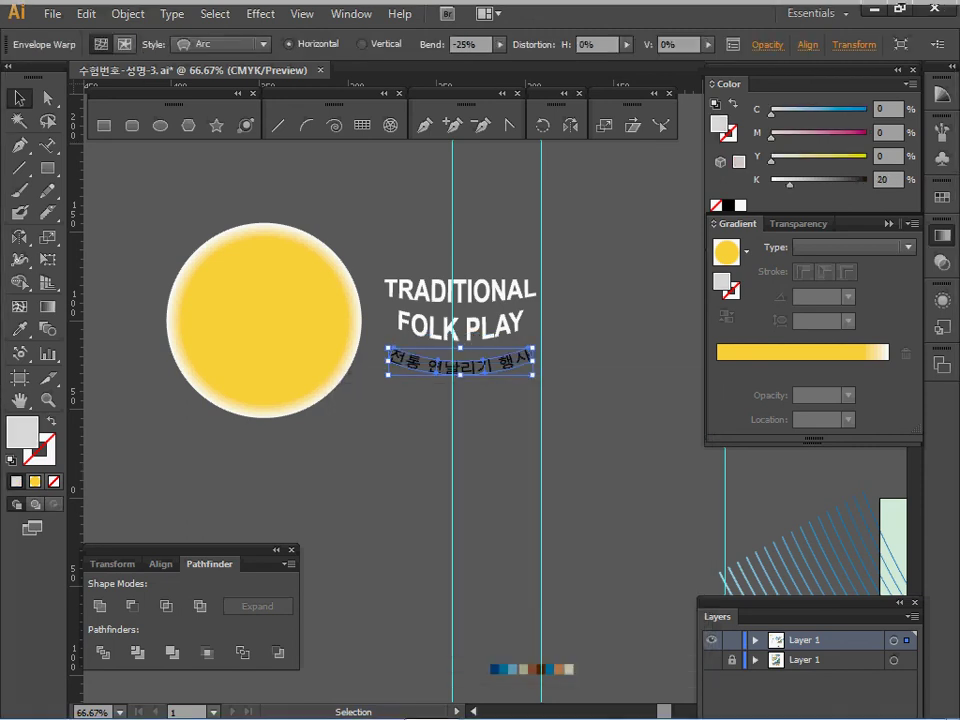
key(ctrl+shift+a)
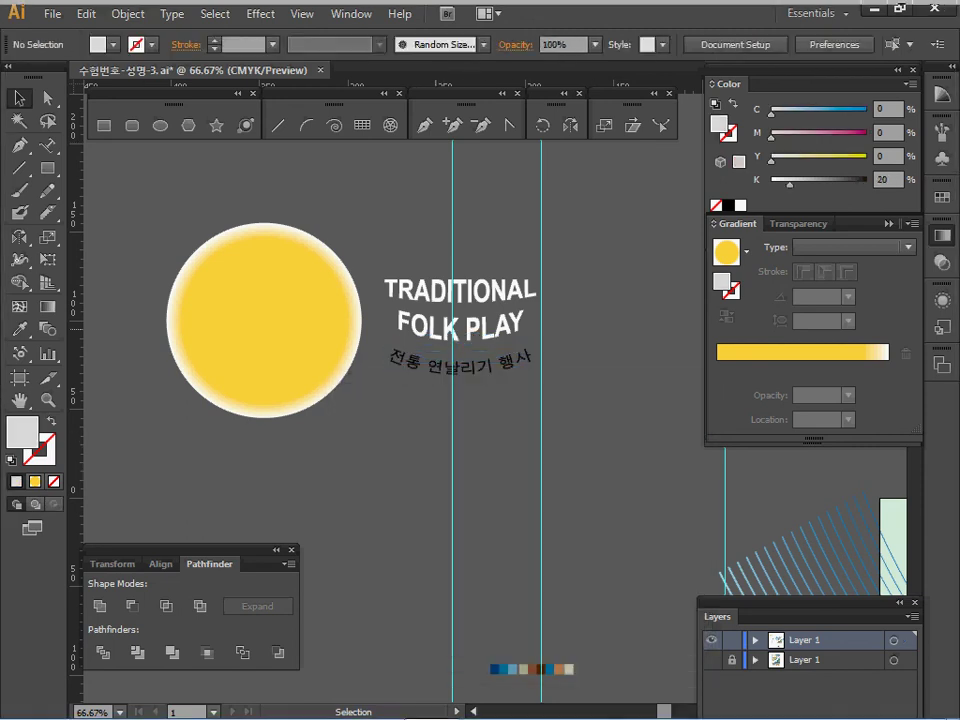
Cut the two warped texts, shift the yellow circle, and paste the texts onto it so they sit in front.
key(ctrl+a)
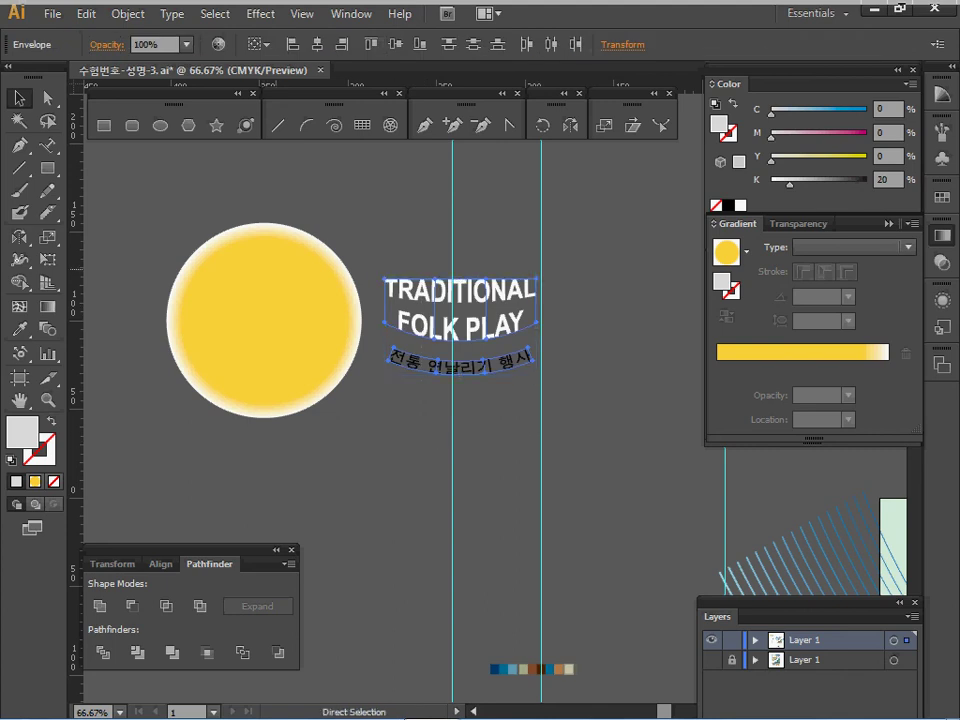
key(ctrl+x)
click(290, 325)
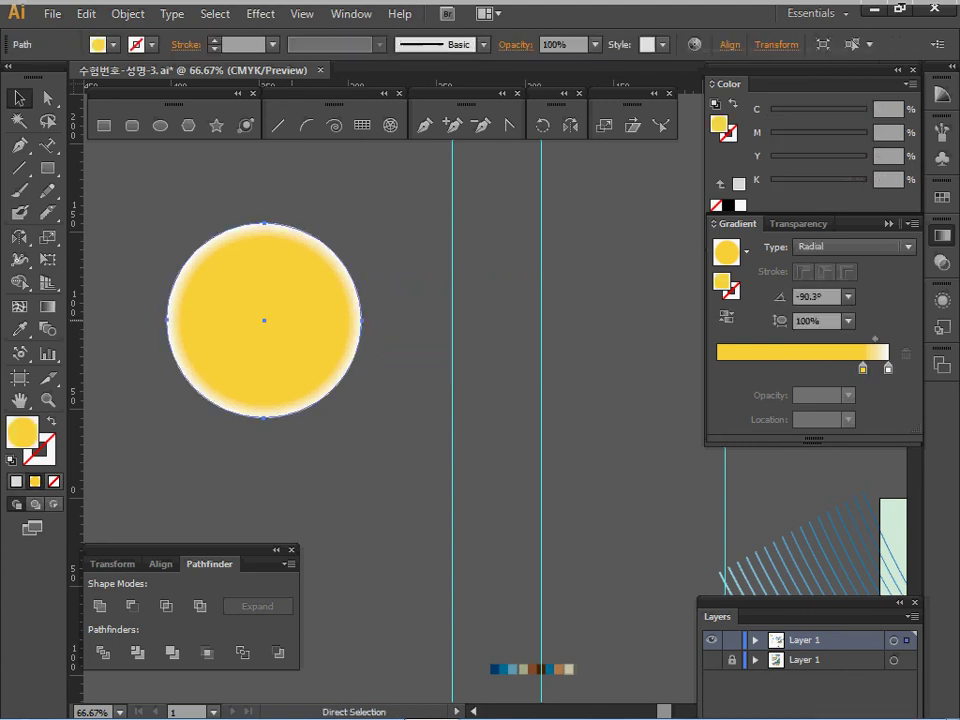
drag(290, 325, 442, 329)
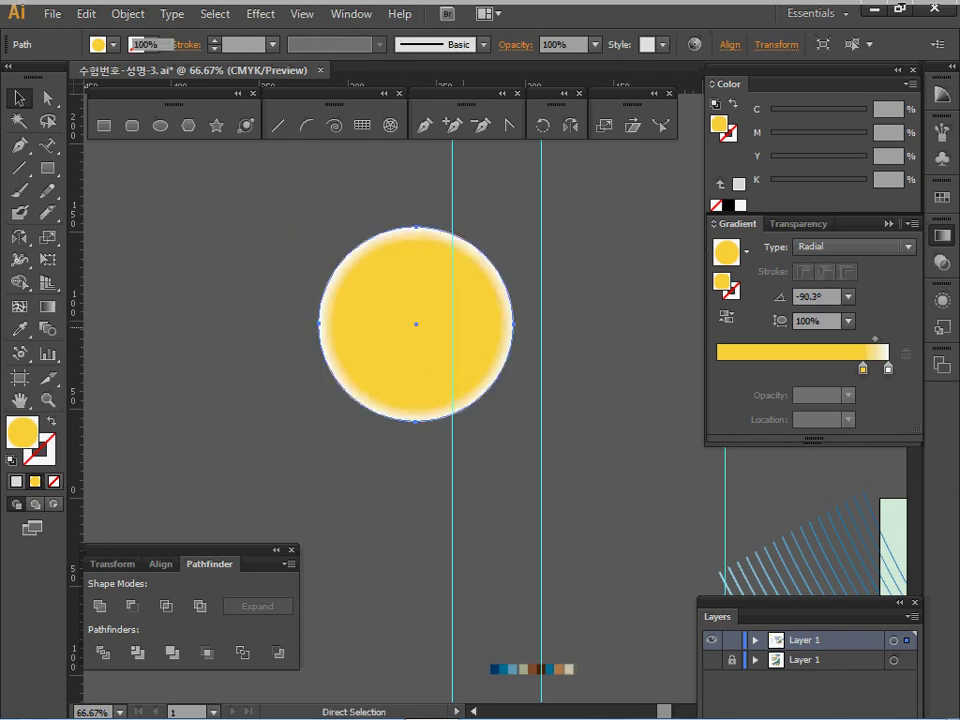
key(ctrl+v)
drag(480, 400, 403, 333)
drag(277, 226, 518, 426)
Transfer the circle with its warped texts onto the artboard, aligned with the locked reference layer's circle using Outline view, and save the document.
key(ctrl+x)
key(space)
drag(660, 461, 176, 287)
drag(500, 597, 436, 388)
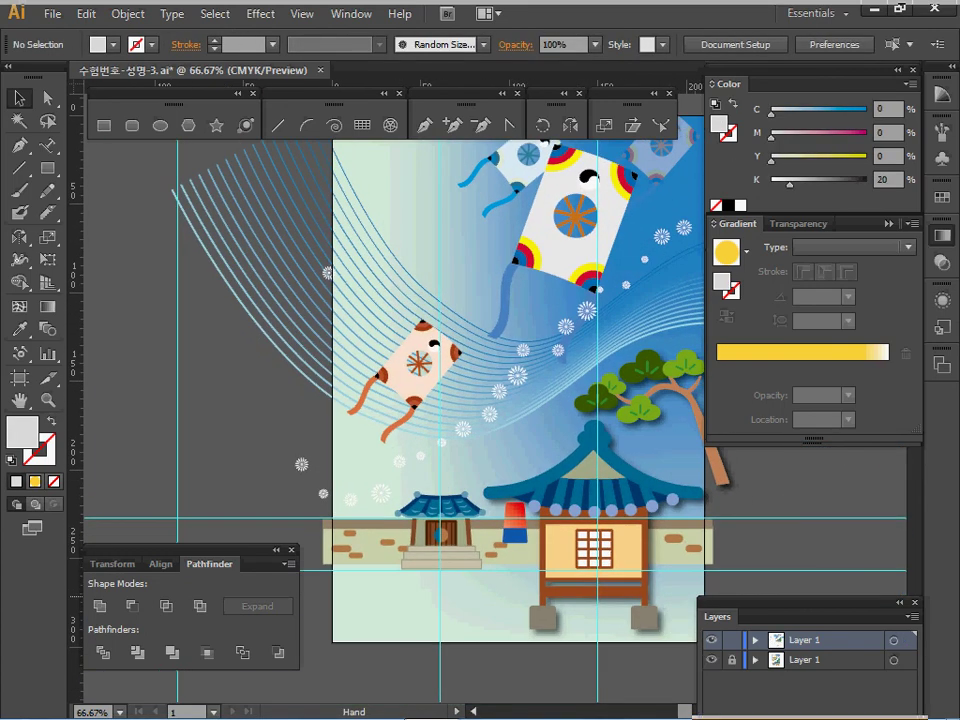
key(ctrl+alt+3)
key(ctrl+y)
key(ctrl+v)
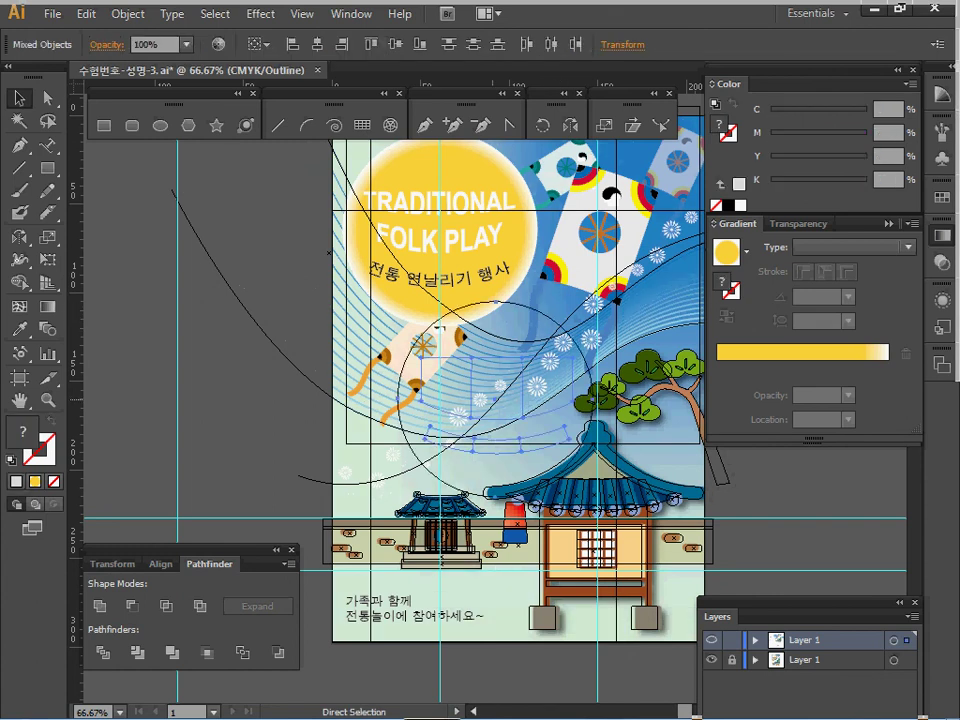
drag(521, 440, 468, 272)
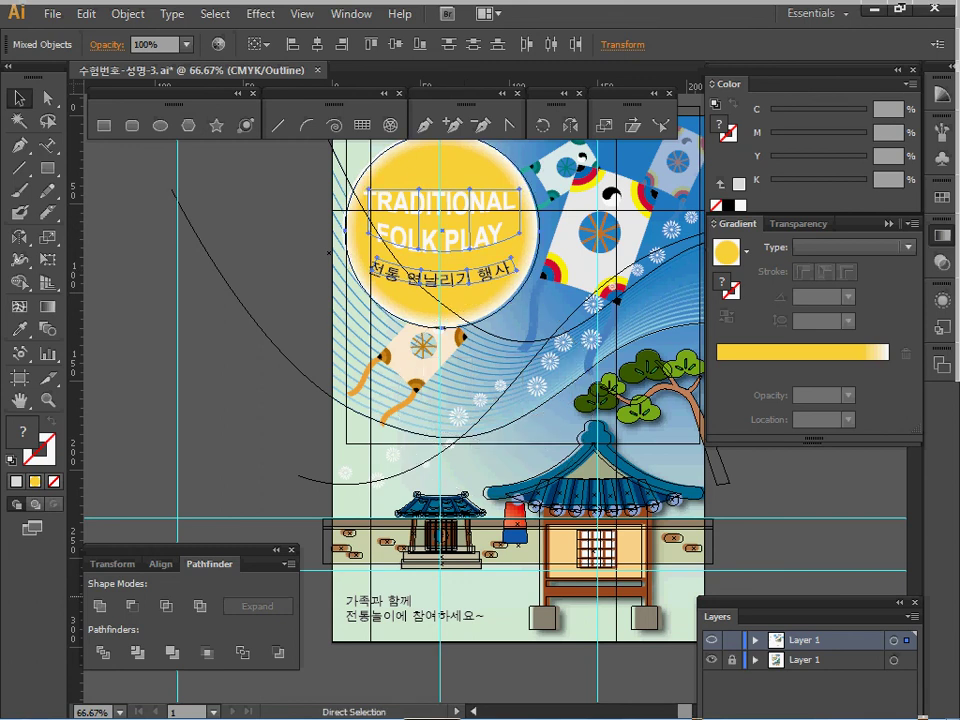
key(ctrl+y)
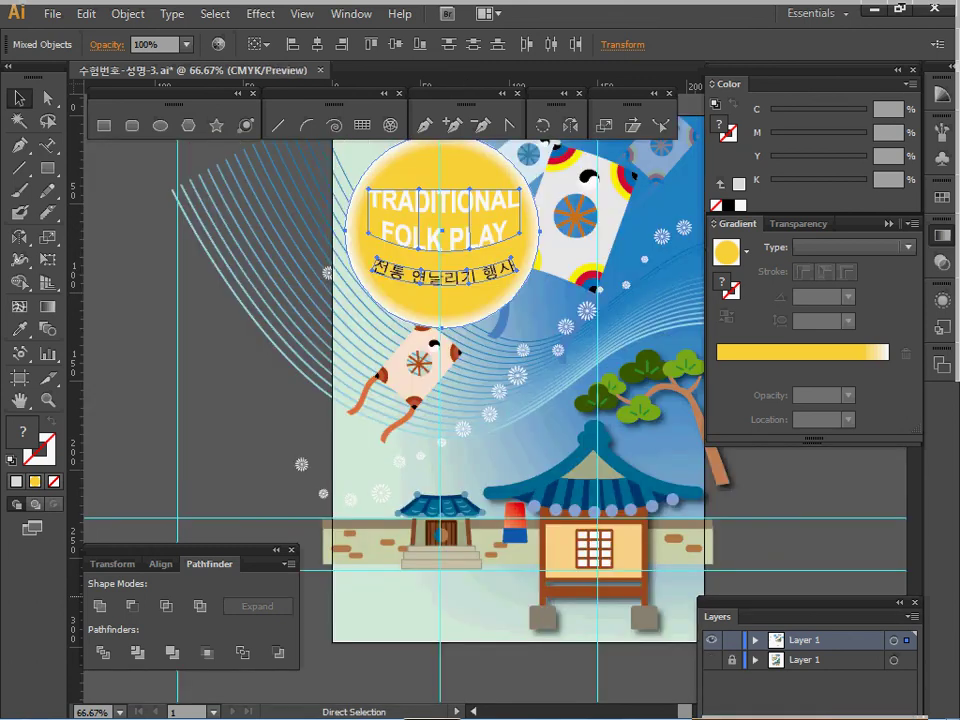
key(ctrl+s)
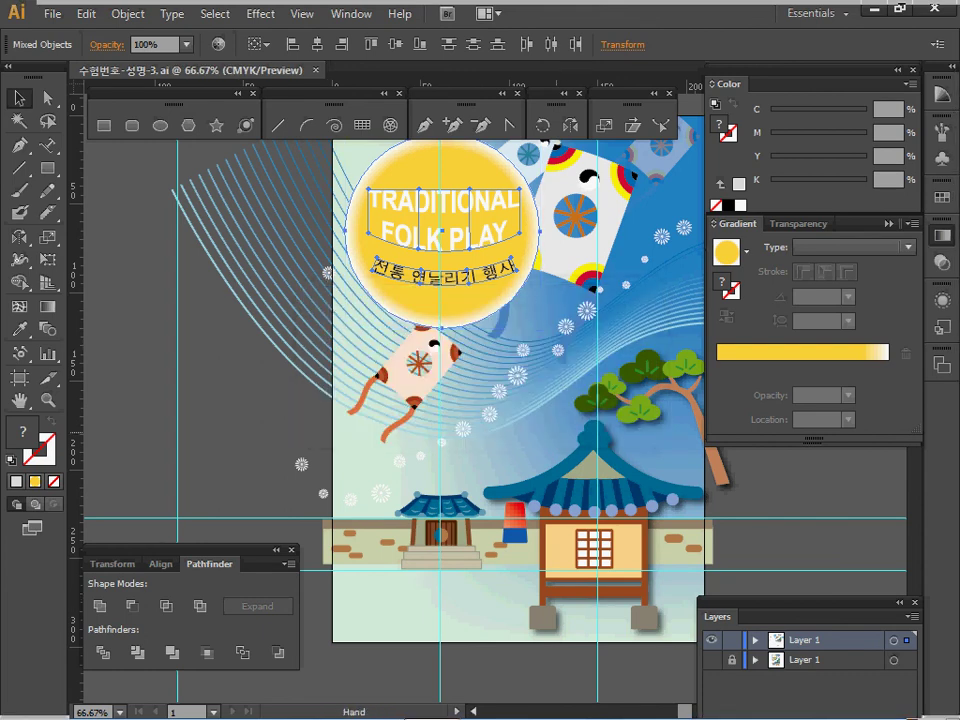
Cut and paste the 가족과 함께 전통놀이에 참여하세요~ caption to bring it in front, and place it on the artboard below the small gate.
key(space)
drag(450, 450, 432, 182)
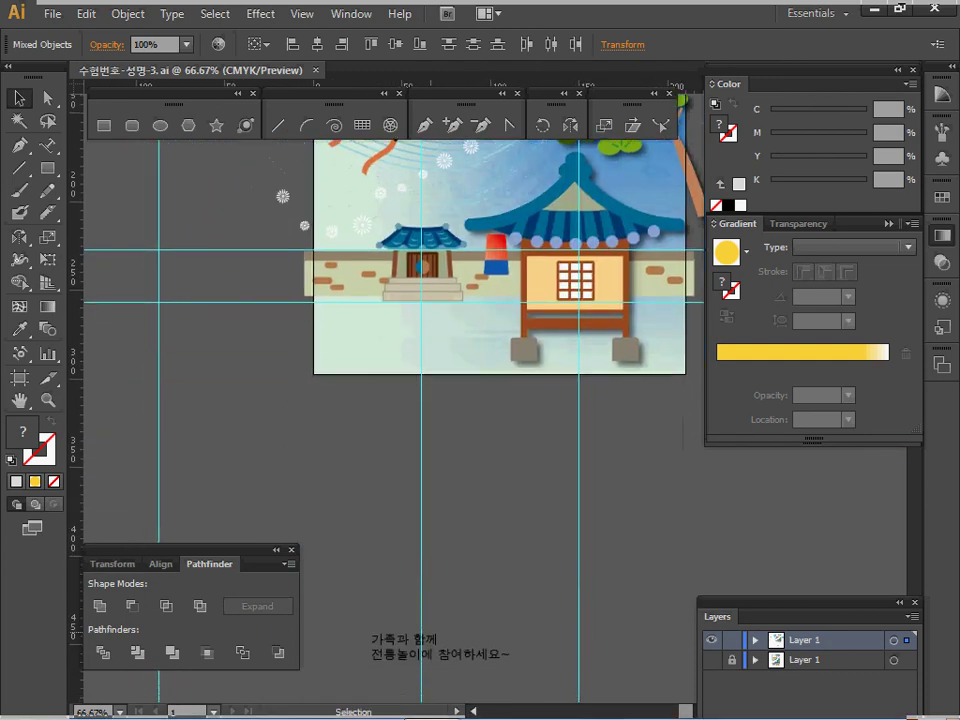
drag(430, 653, 413, 499)
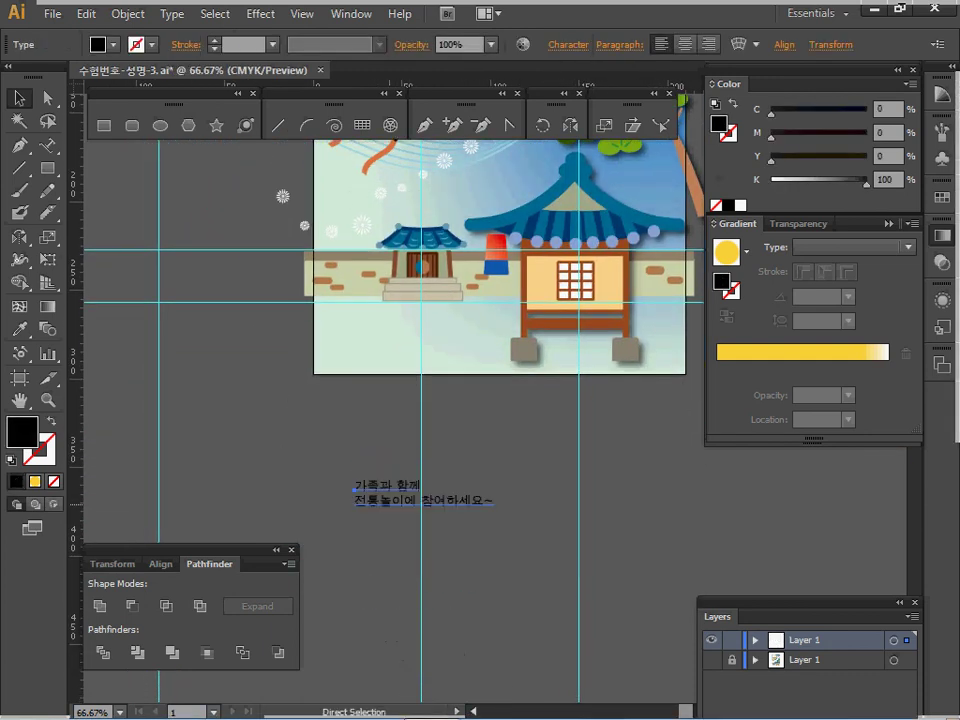
key(Delete)
key(ctrl+v)
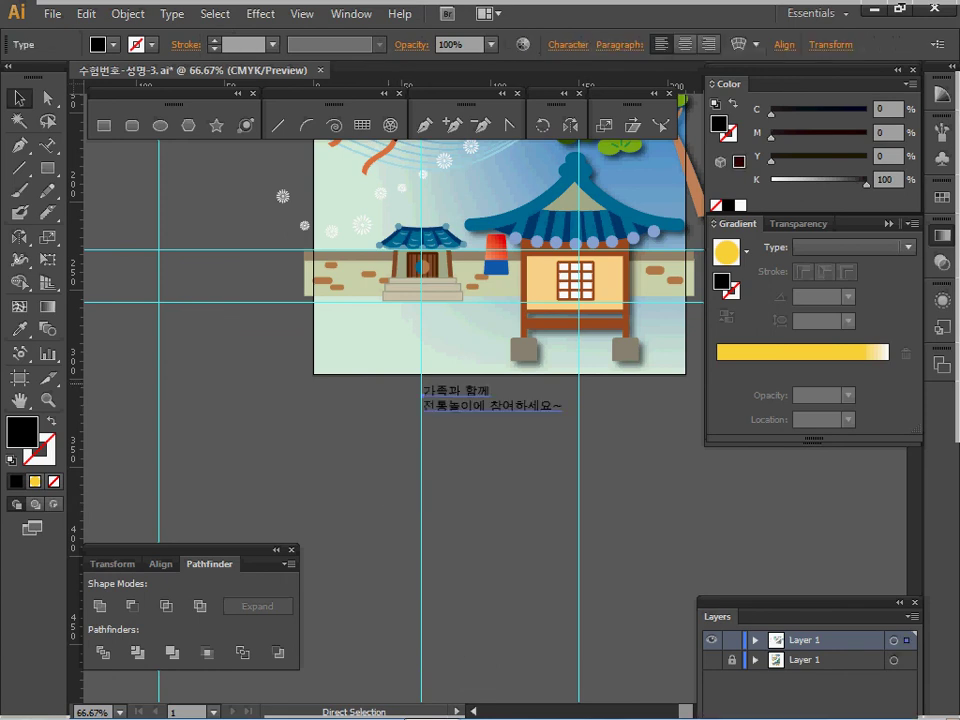
drag(483, 405, 375, 481)
key(space)
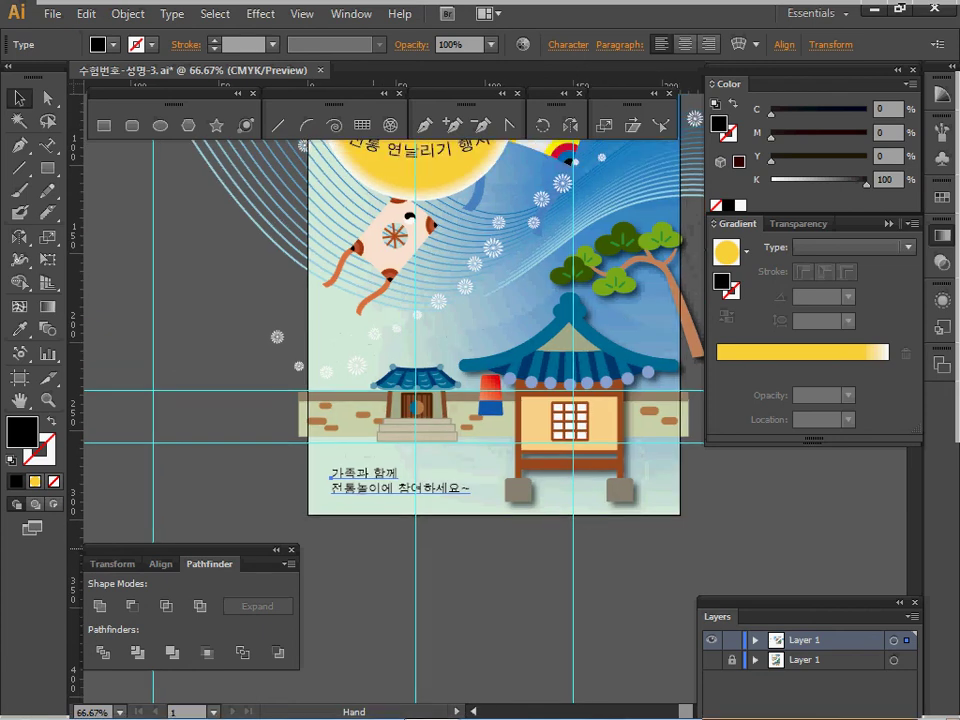
Deselect the caption and create a 210 × 297 mm rectangle with a yellow-green fill and no stroke, covering the artboard exactly.
key(ctrl+space)
ctrl+alt+click(388, 480)
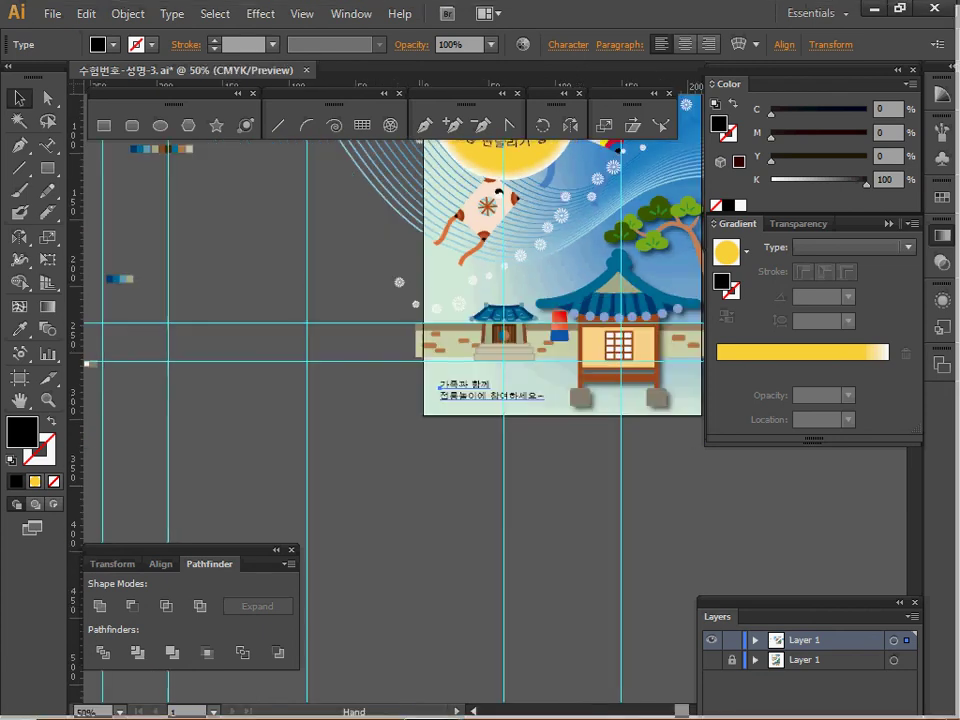
drag(388, 480, 228, 609)
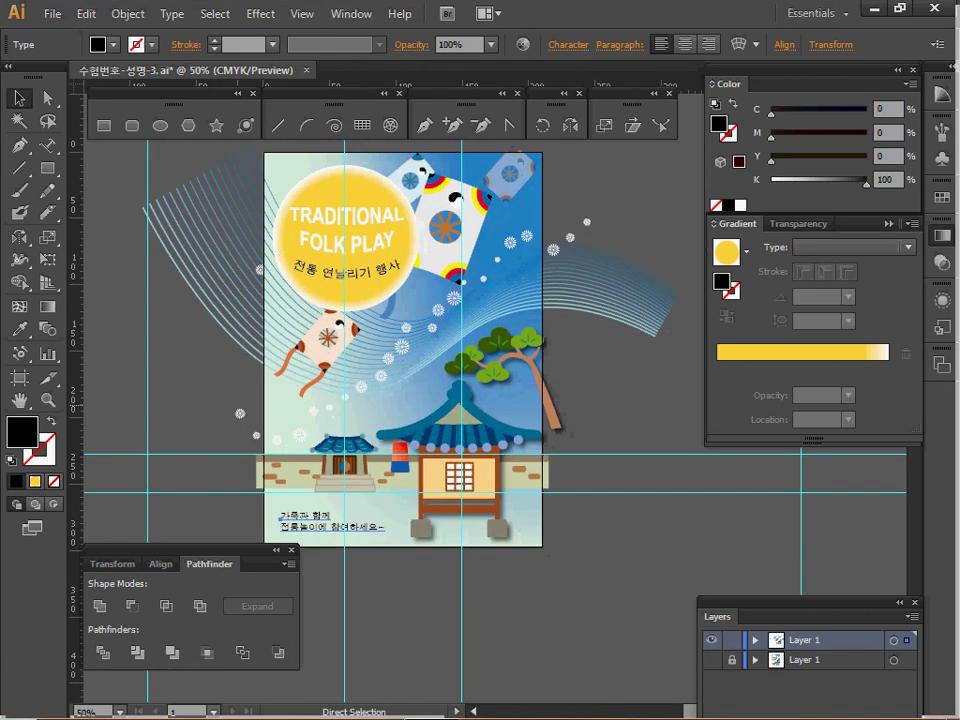
key(ctrl+shift+a)
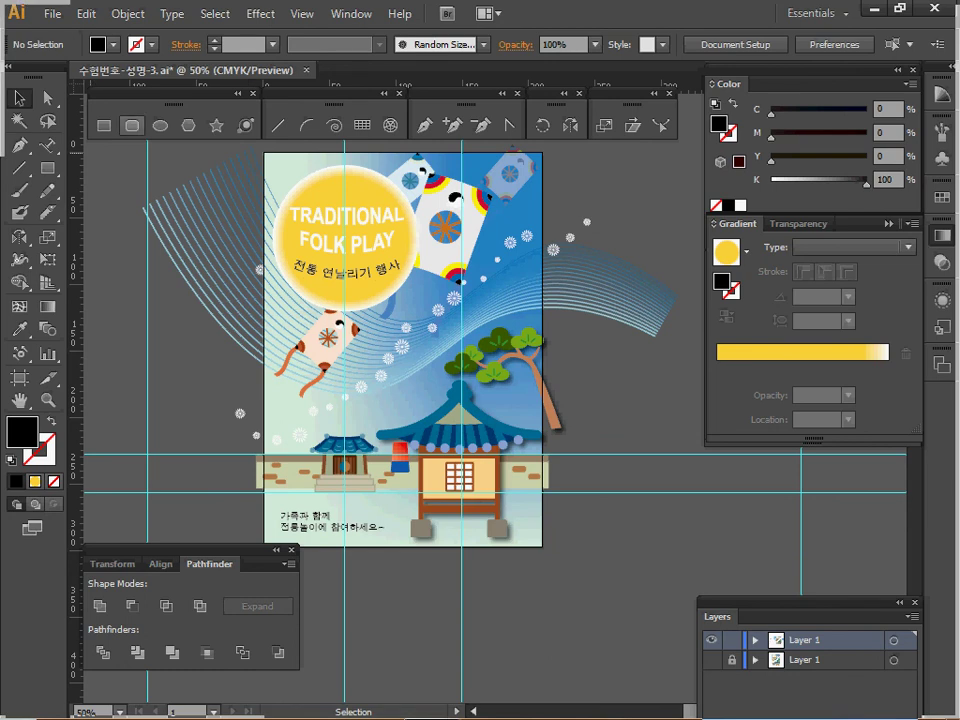
key(m)
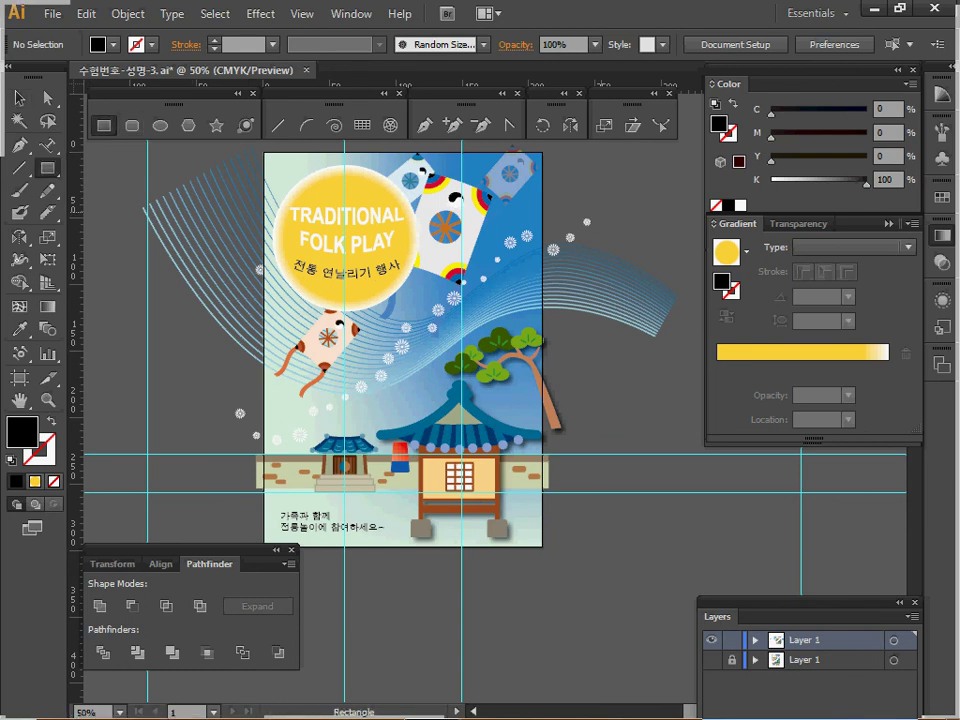
click(942, 236)
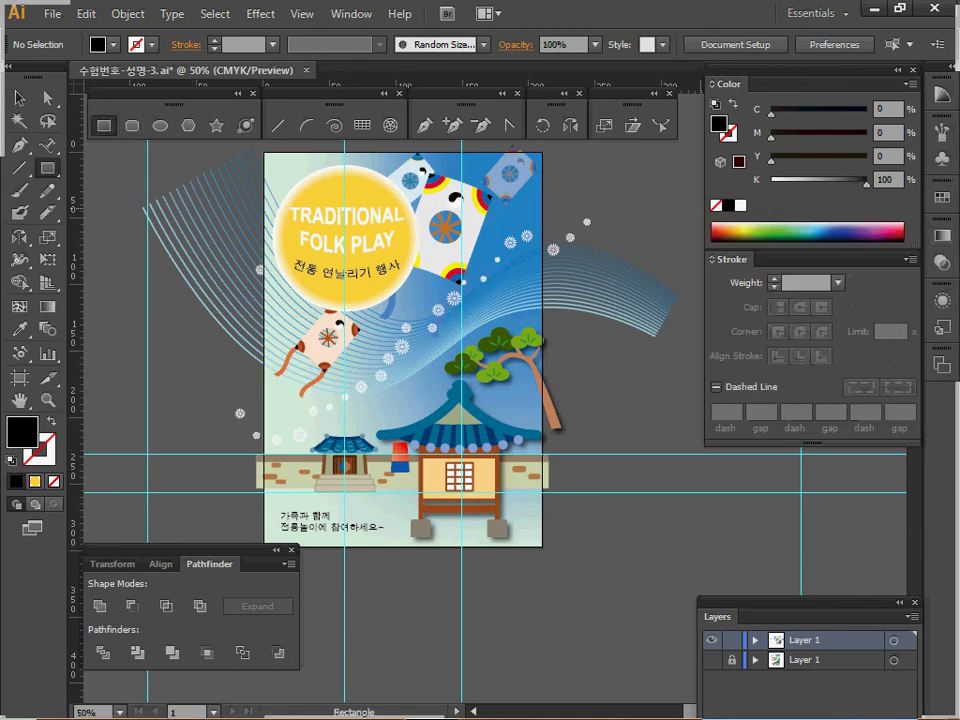
click(751, 231)
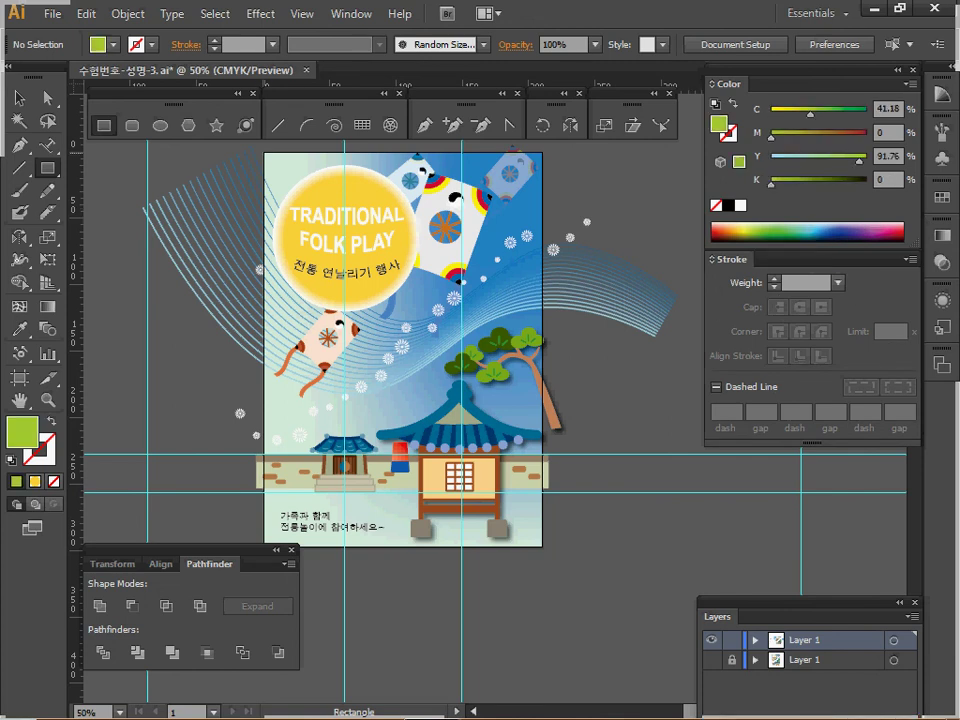
click(228, 233)
text(210)
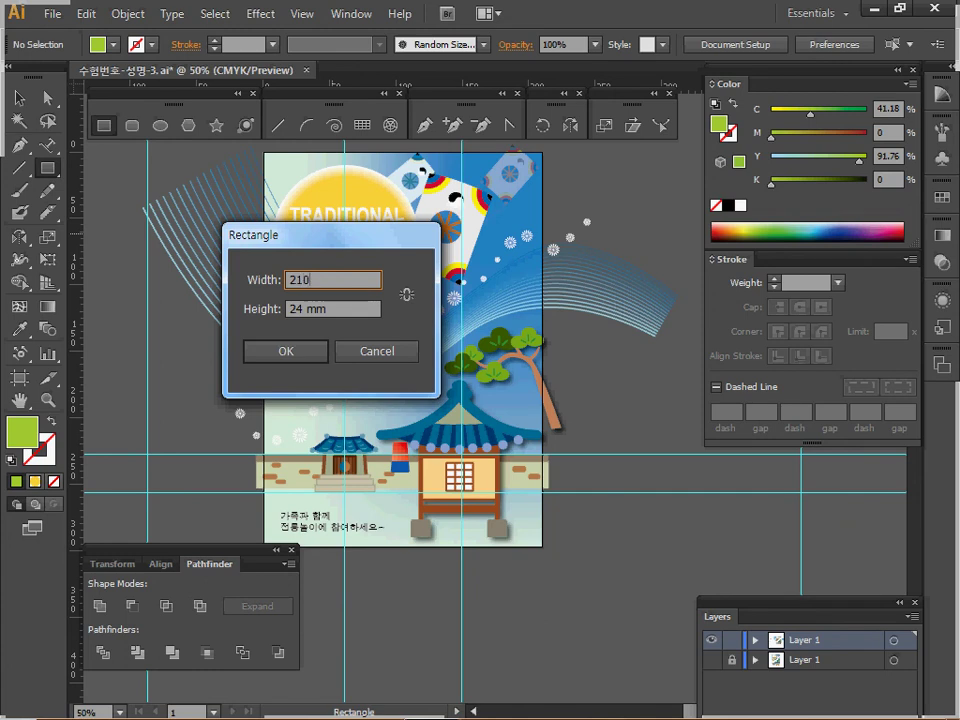
key(Tab)
text(297)
key(Return)
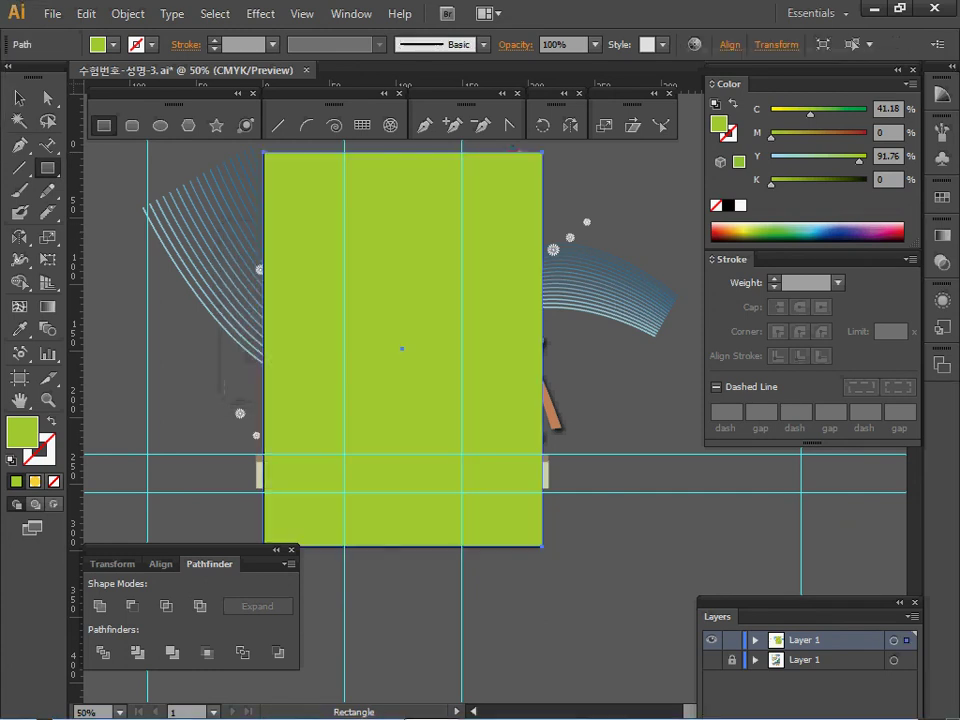
Make a clipping mask from all the artwork with the artboard-sized rectangle on top, and hide the guides.
key(ctrl+a)
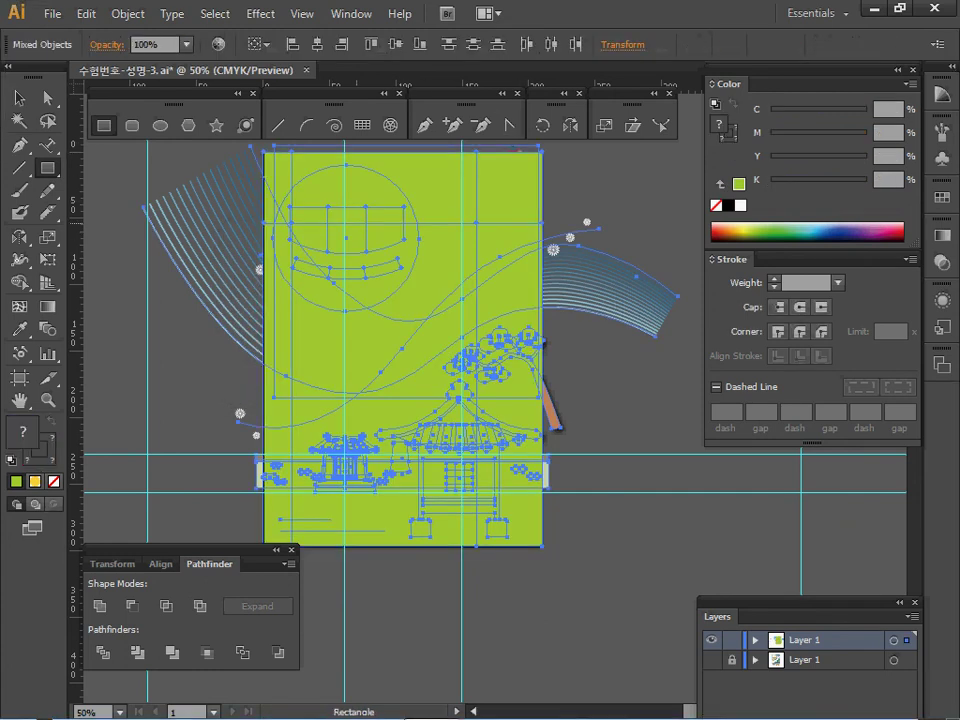
right_click(353, 213)
click(435, 322)
key(ctrl+semicolon)
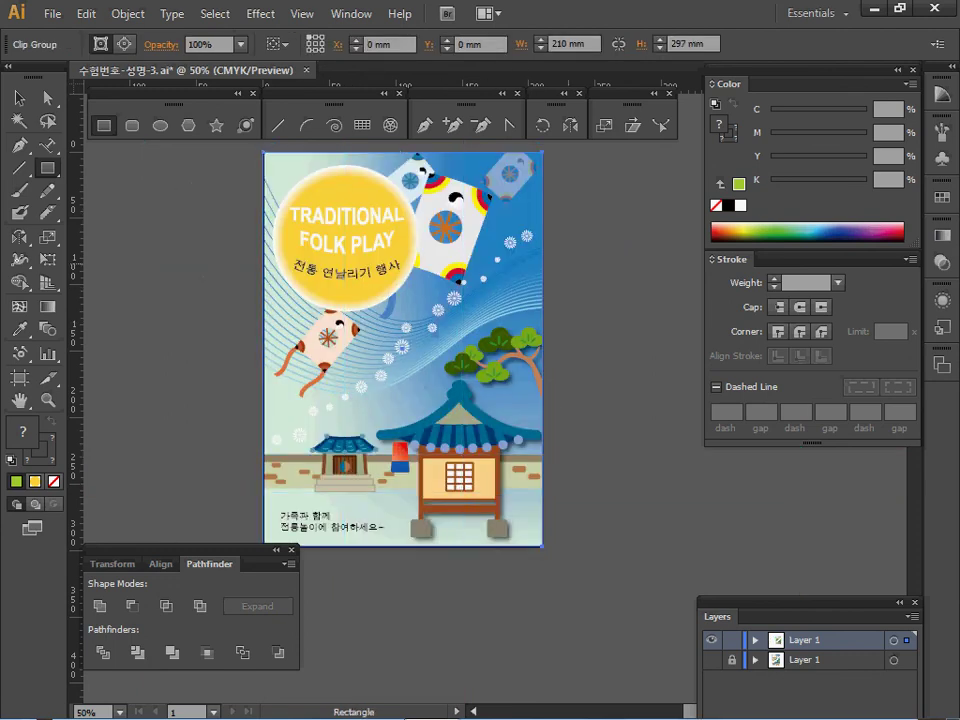